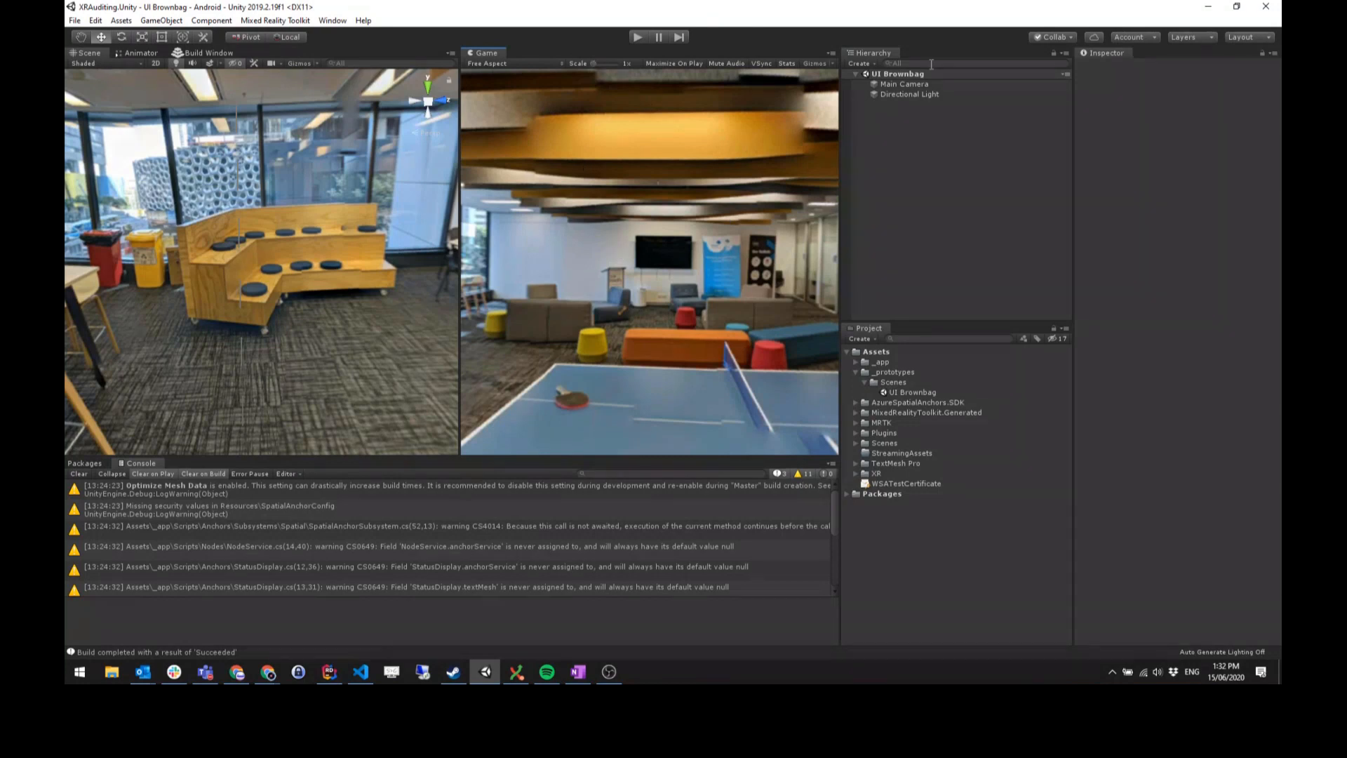
pyautogui.click(914, 145)
pyautogui.moveTo(242, 245); pyautogui.dragTo(593, 209, button='right')
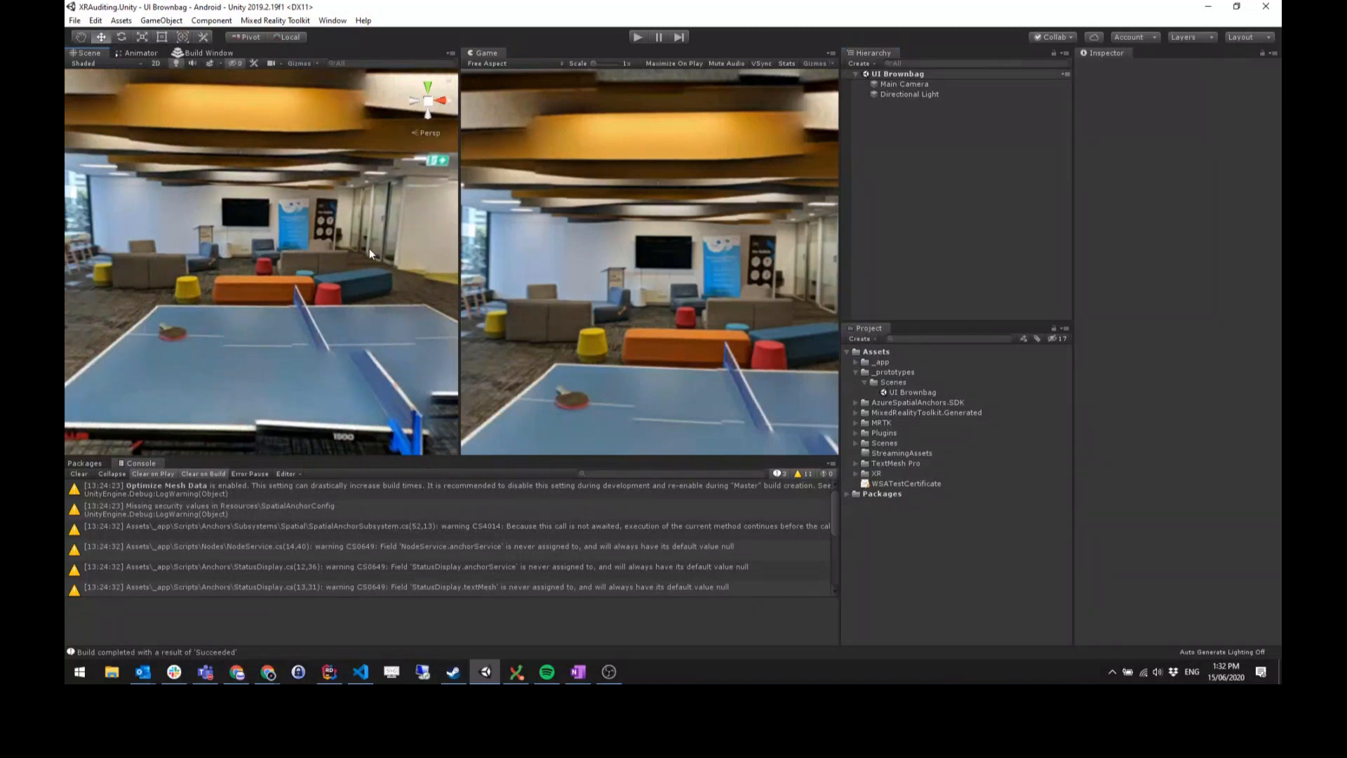
pyautogui.click(909, 180)
pyautogui.rightClick(903, 128)
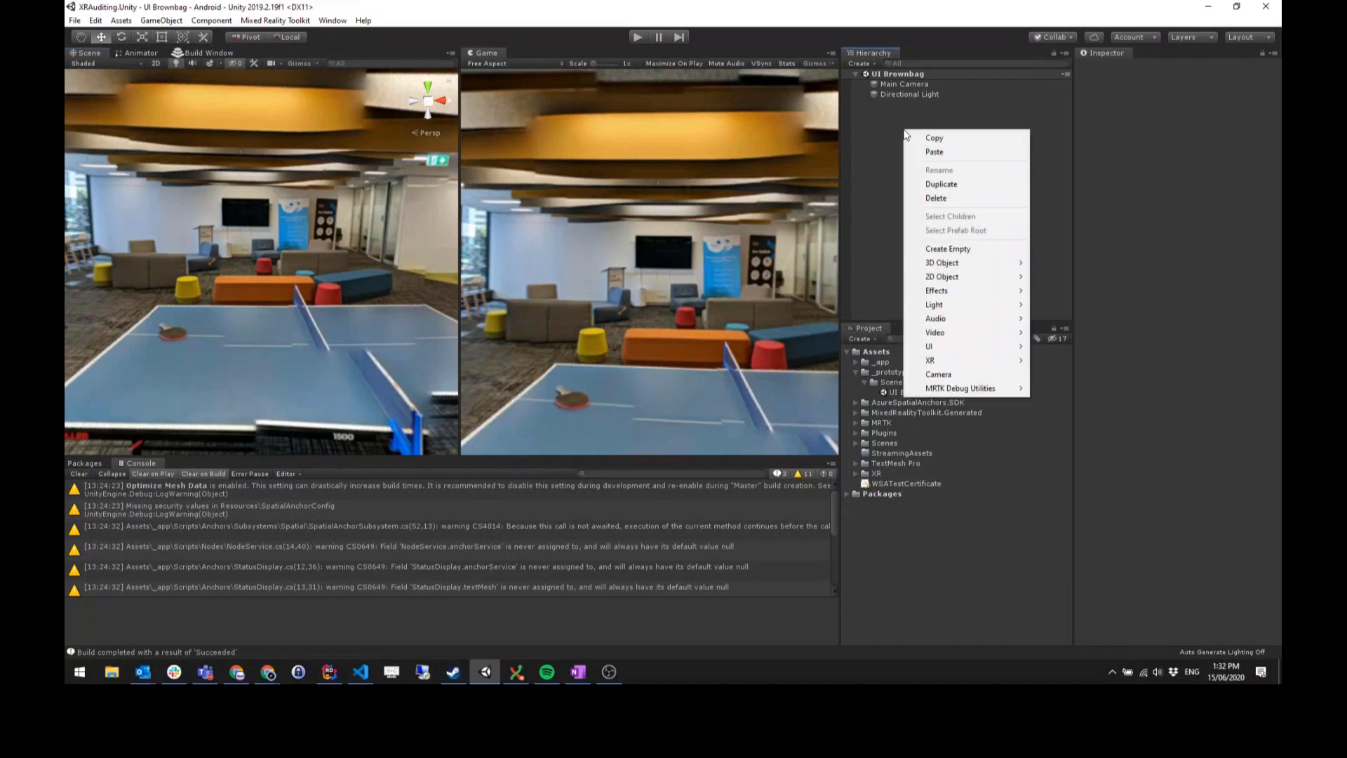
pyautogui.click(887, 118)
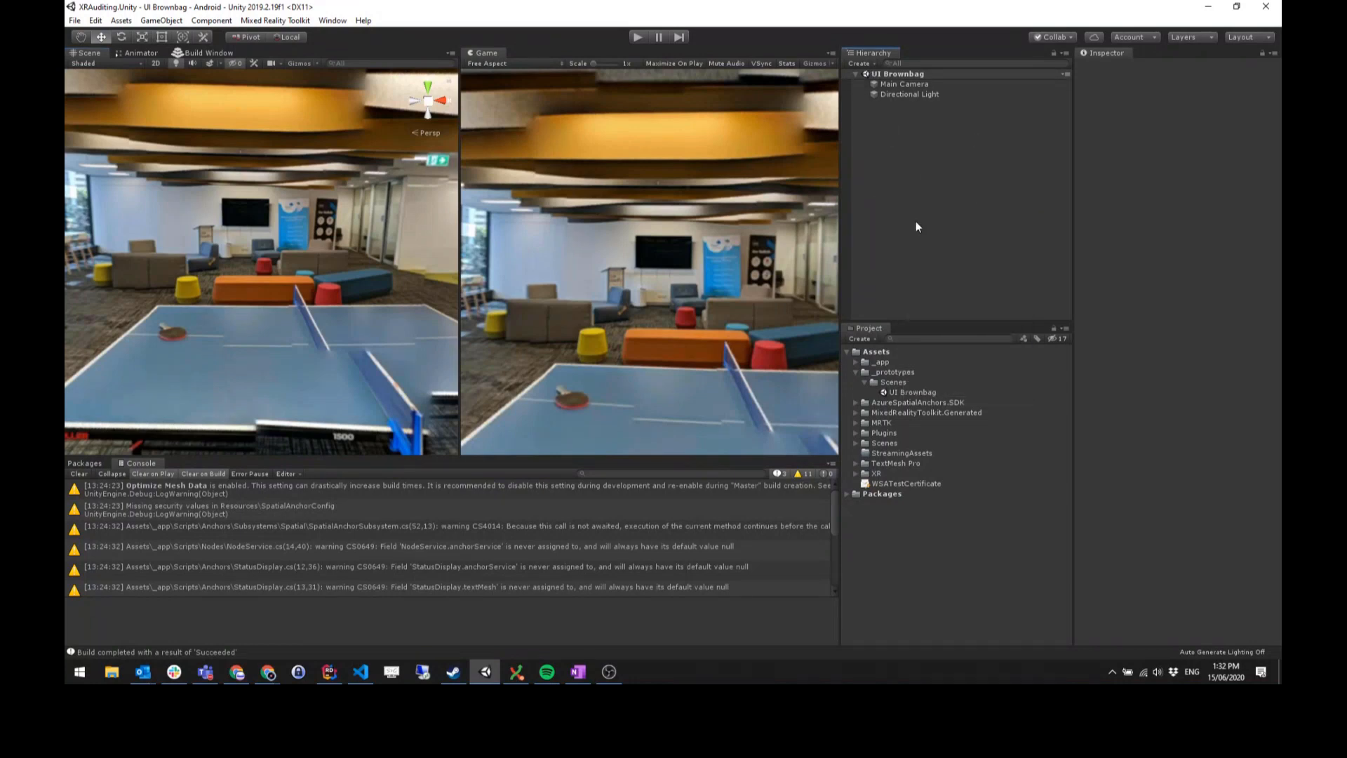
pyautogui.rightClick(900, 123)
pyautogui.click(878, 120)
pyautogui.click(855, 372)
pyautogui.click(1125, 273)
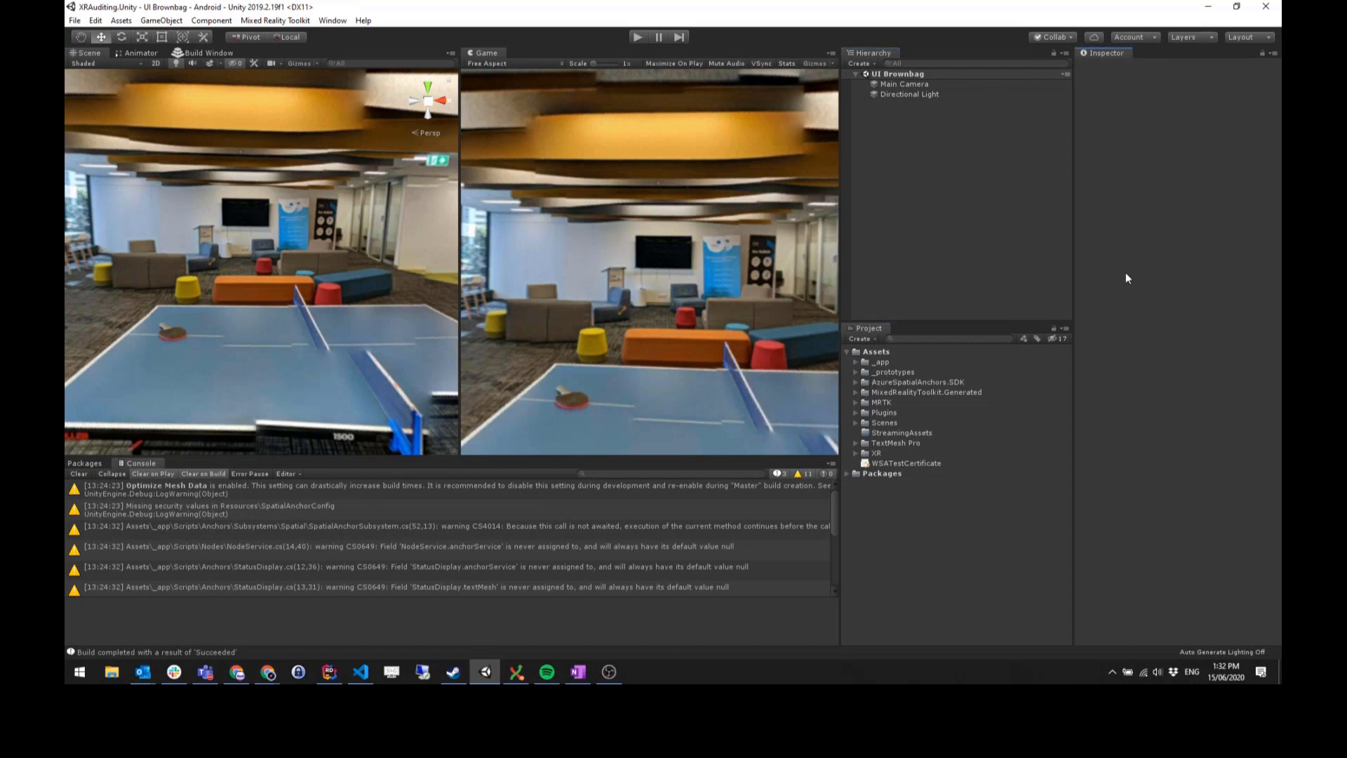
# - Widen the Inspector and add a standard UI Button to the UI Brownbag scene
pyautogui.moveTo(1070, 170); pyautogui.dragTo(1041, 171)
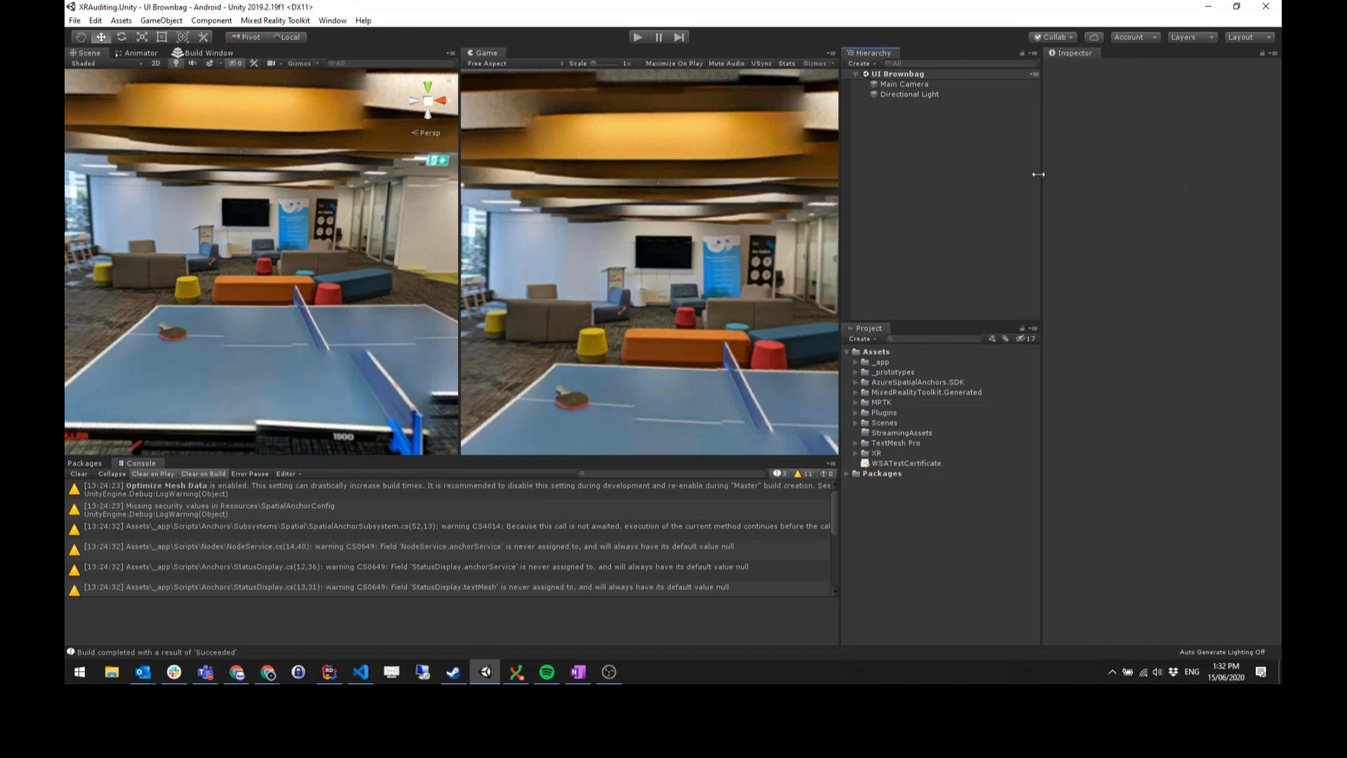
pyautogui.rightClick(856, 138)
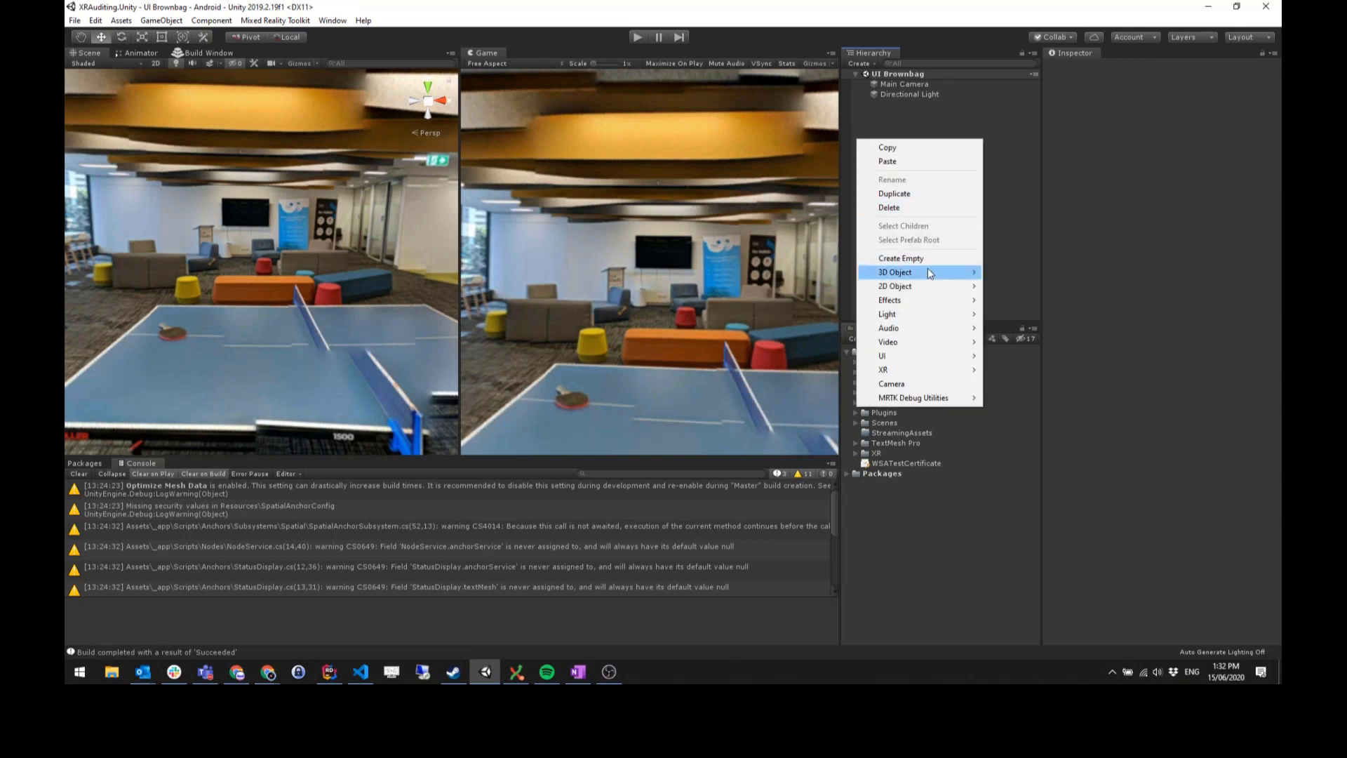
pyautogui.rightClick(883, 121)
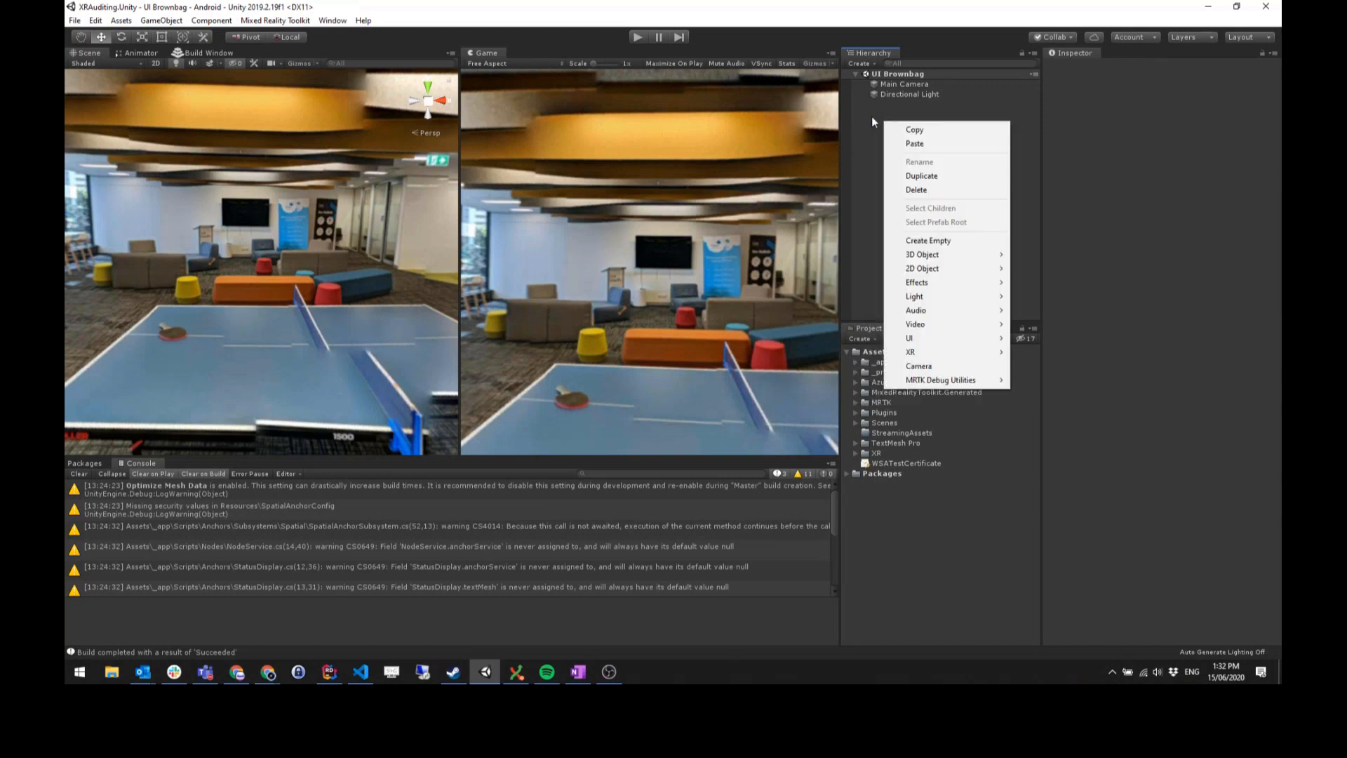
pyautogui.rightClick(886, 125)
pyautogui.moveTo(927, 347)
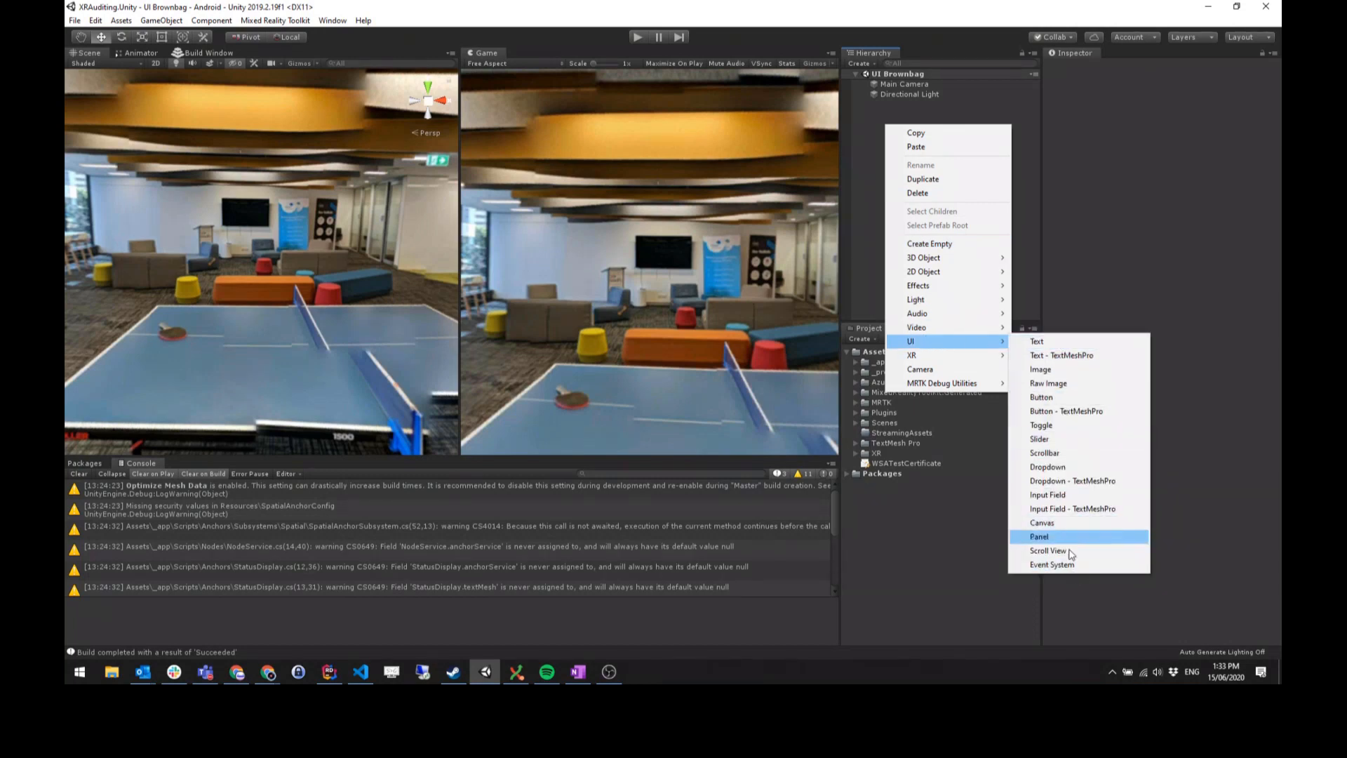
pyautogui.click(1057, 398)
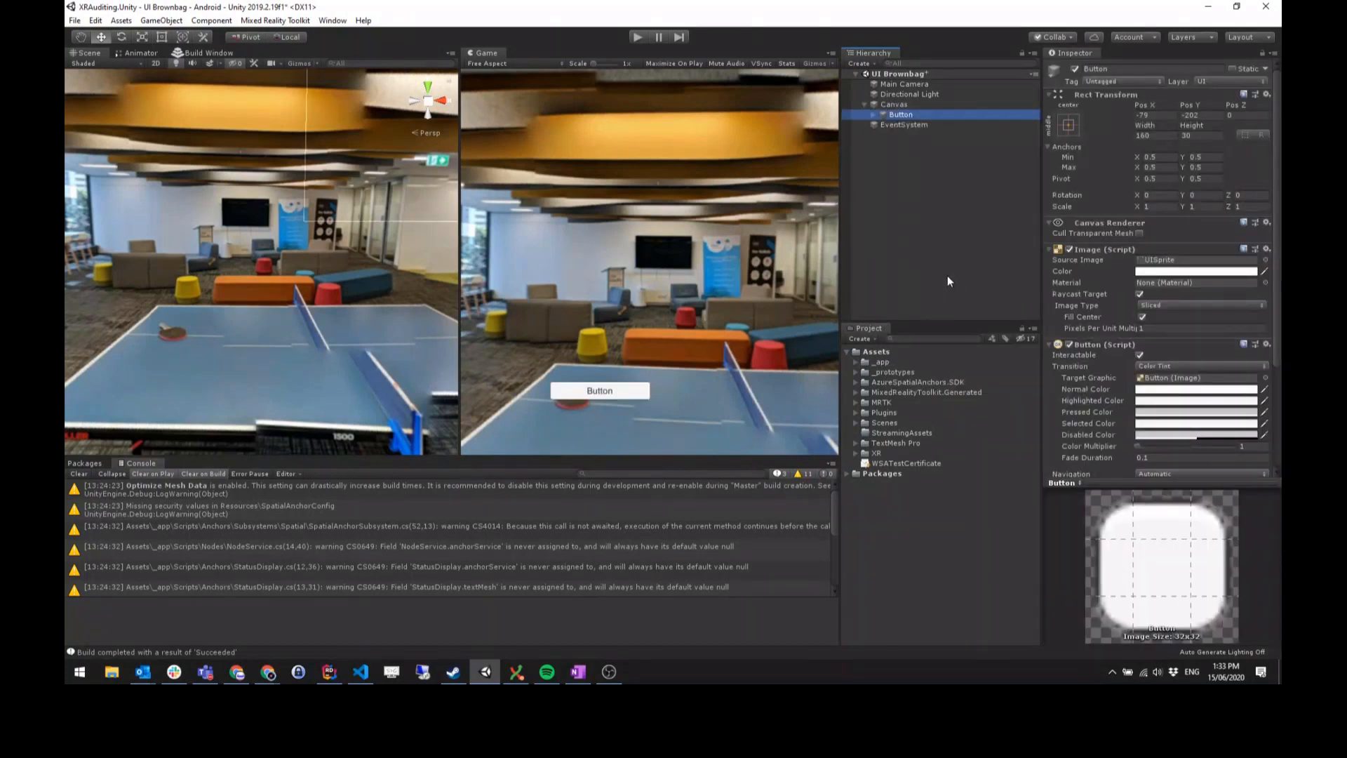
# - Examine the Canvas object's settings, including the available Render Mode options and the Canvas Scaler's UI Scale Mode
pyautogui.click(902, 105)
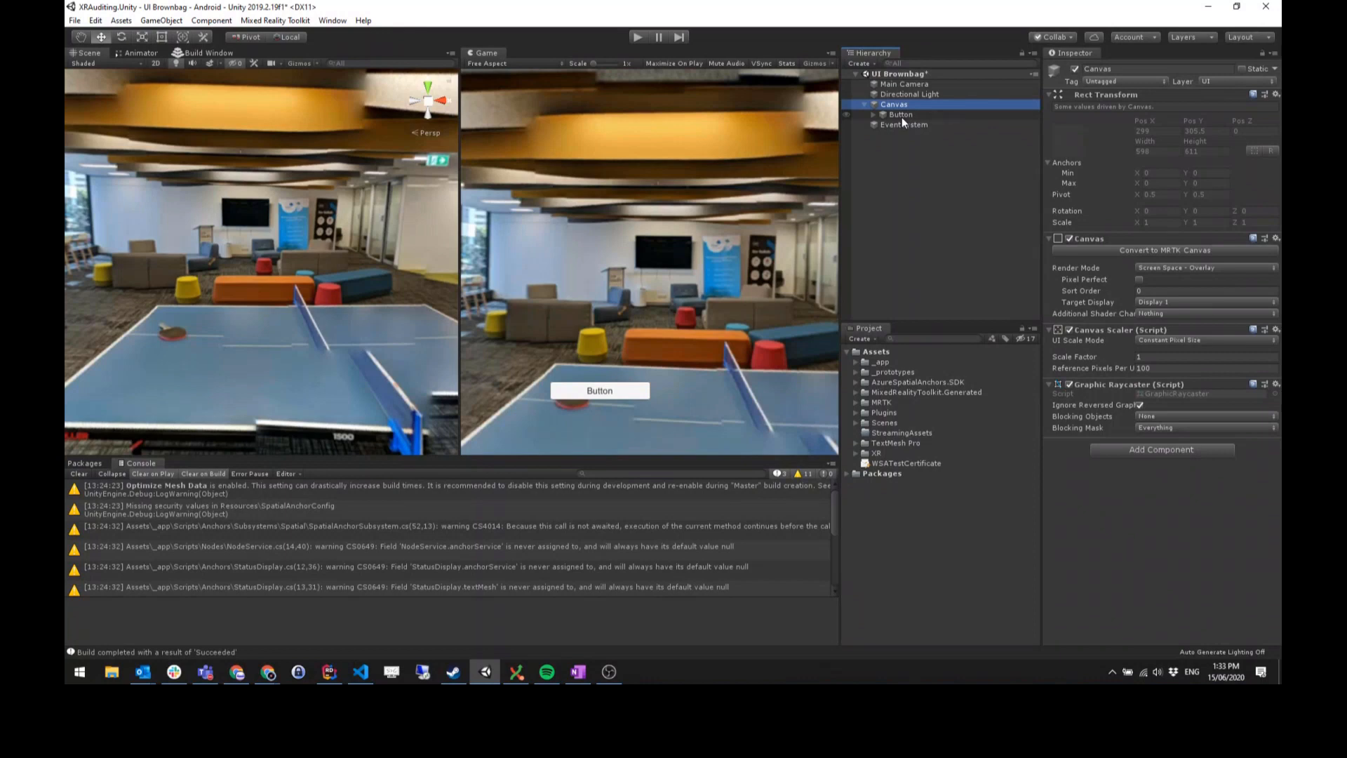
pyautogui.click(944, 184)
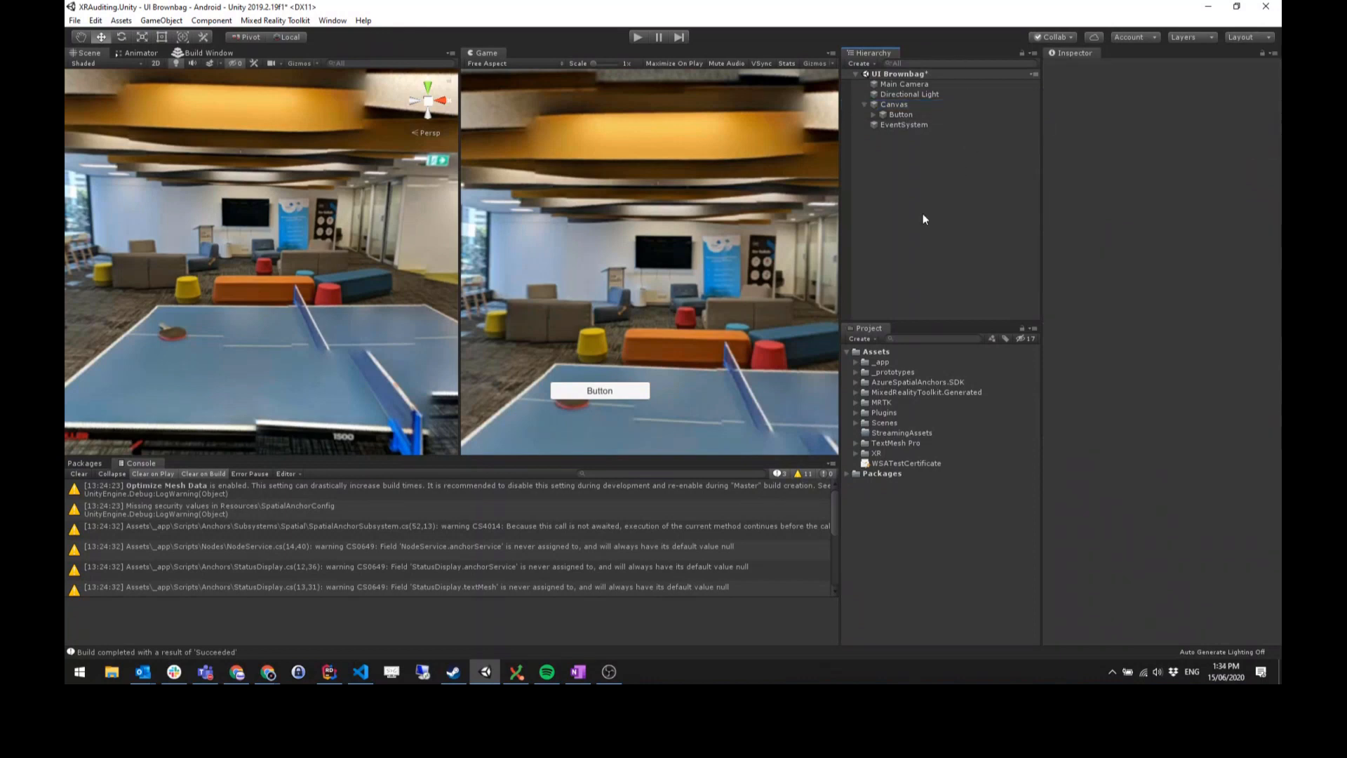
pyautogui.click(907, 105)
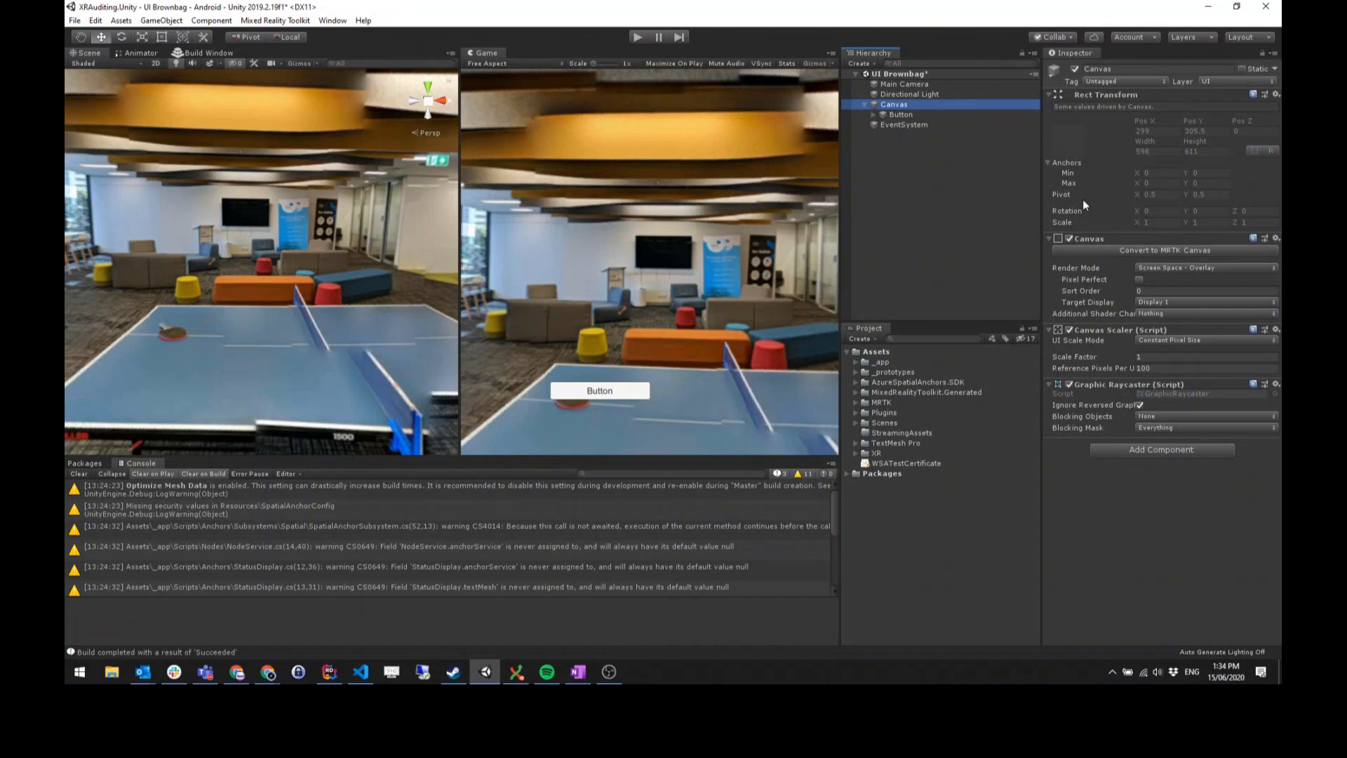
pyautogui.click(1138, 280)
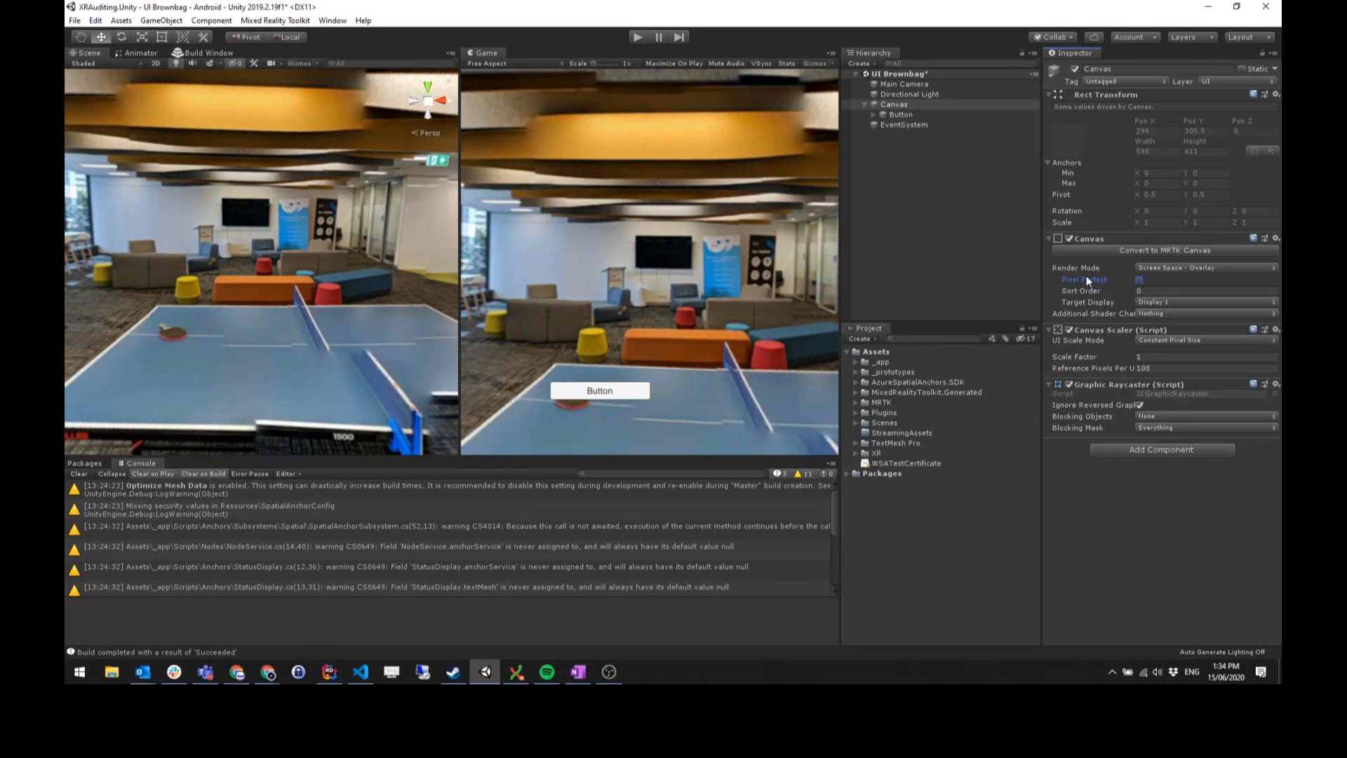
pyautogui.click(1176, 270)
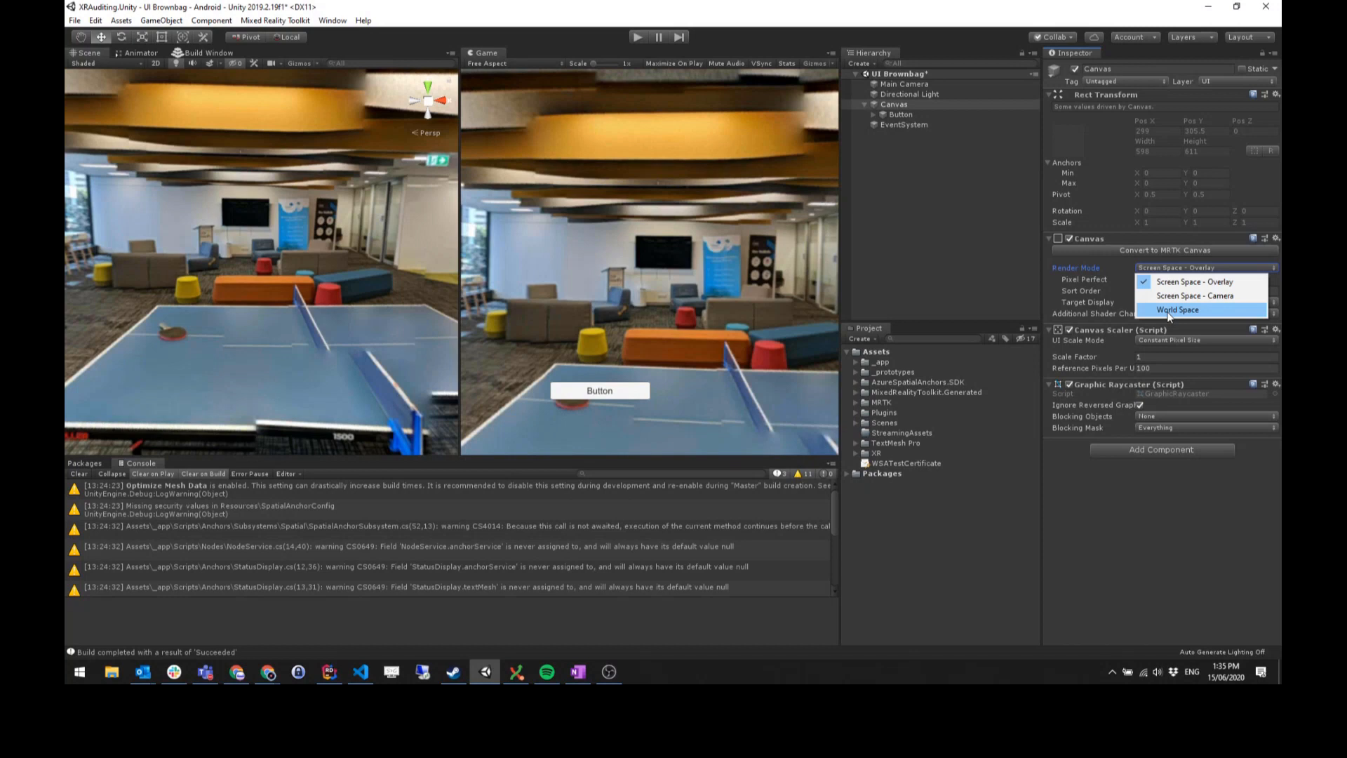
pyautogui.click(1092, 273)
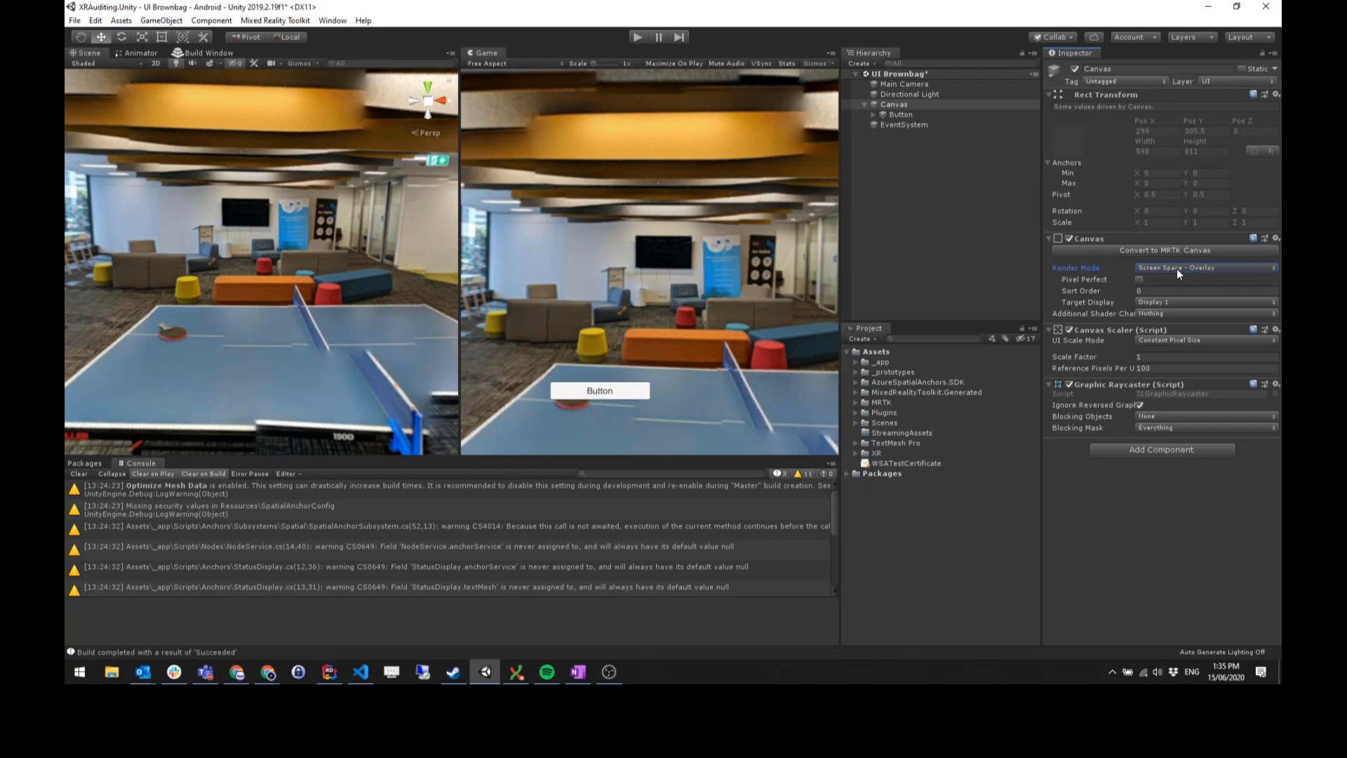
pyautogui.click(1151, 268)
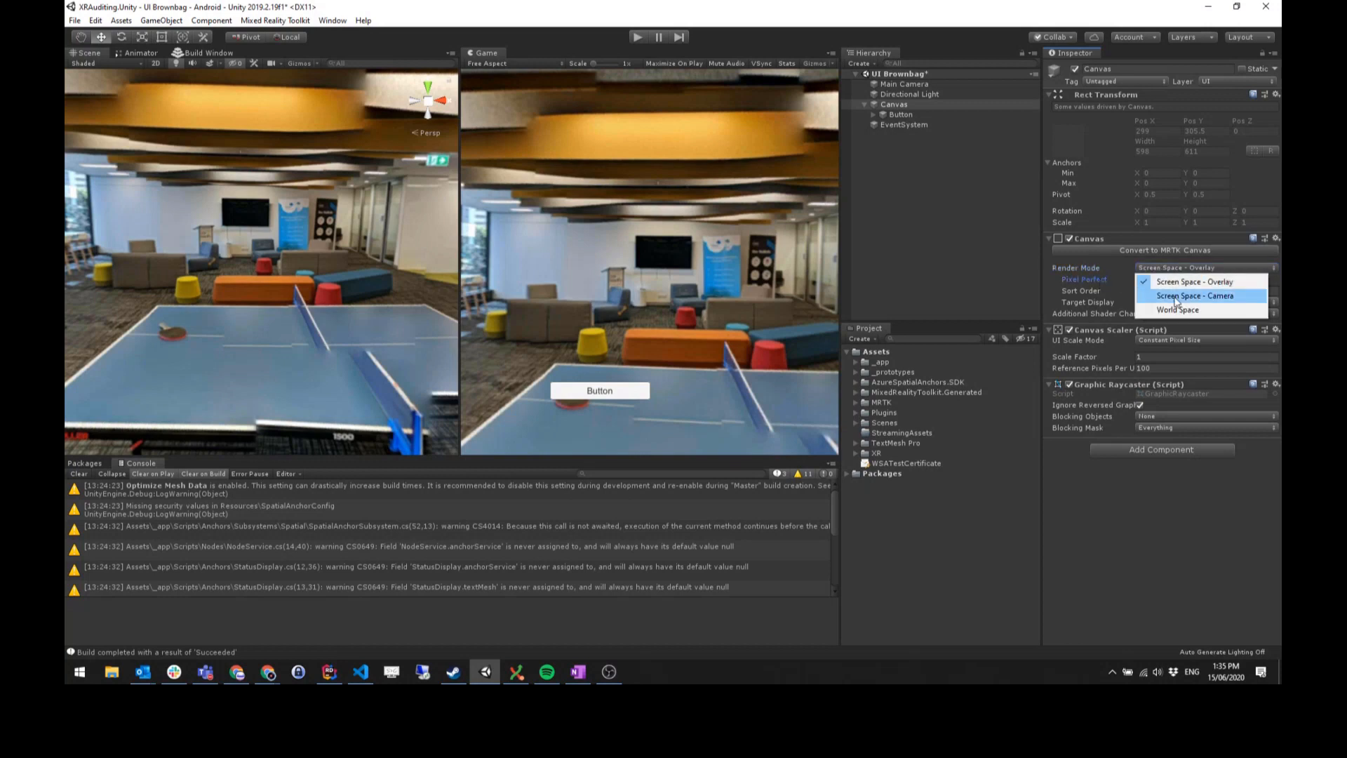
pyautogui.click(1090, 275)
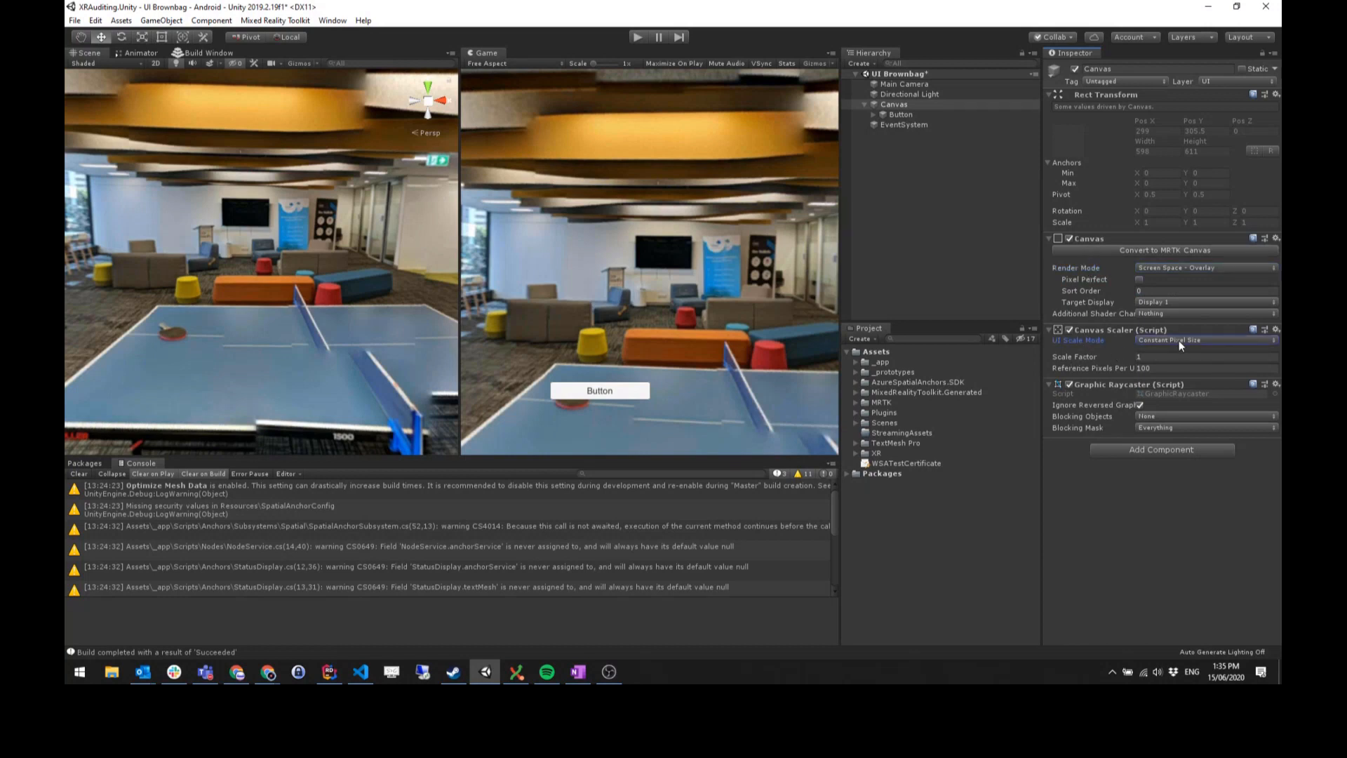
pyautogui.click(1096, 334)
pyautogui.click(1095, 334)
# - Expand the Button object, widen the Inspector, and examine its Image and Button components down to the On Click list
pyautogui.click(895, 114)
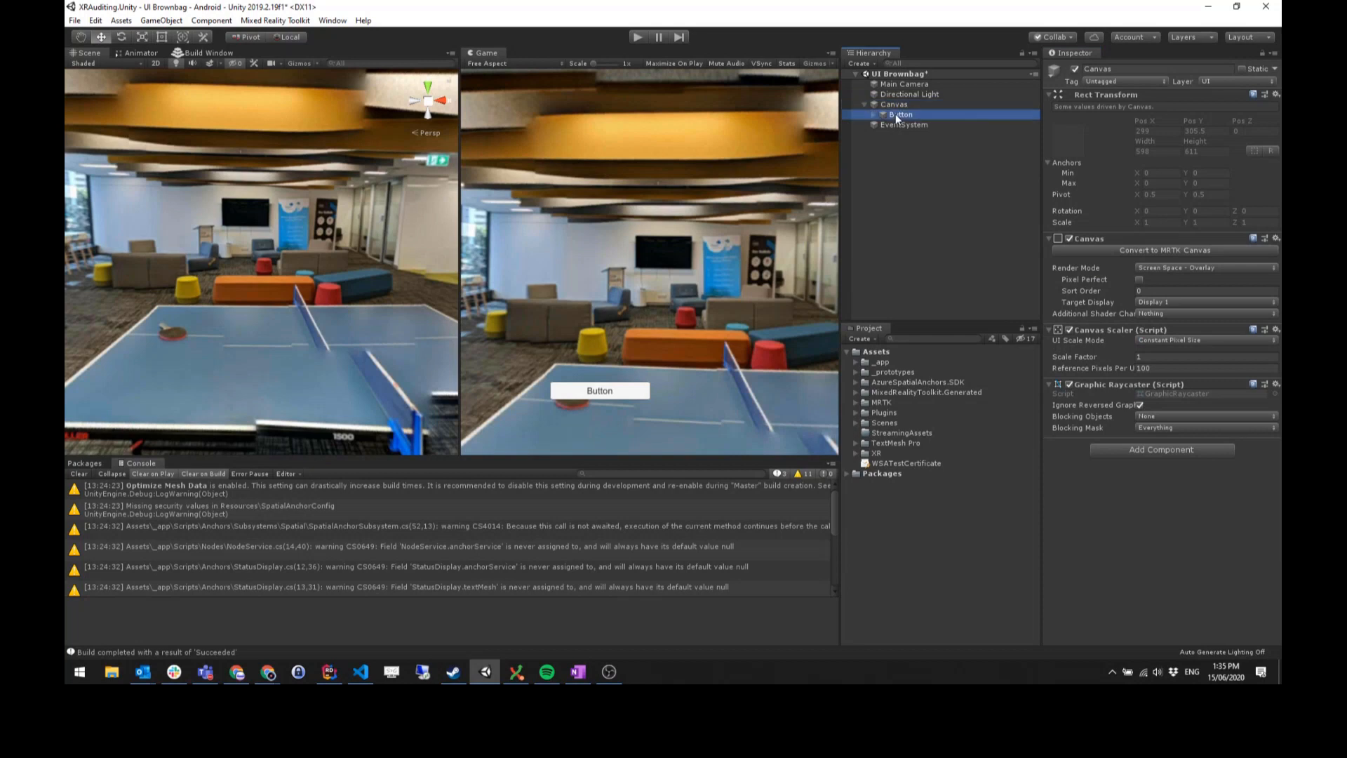
pyautogui.press('Right')
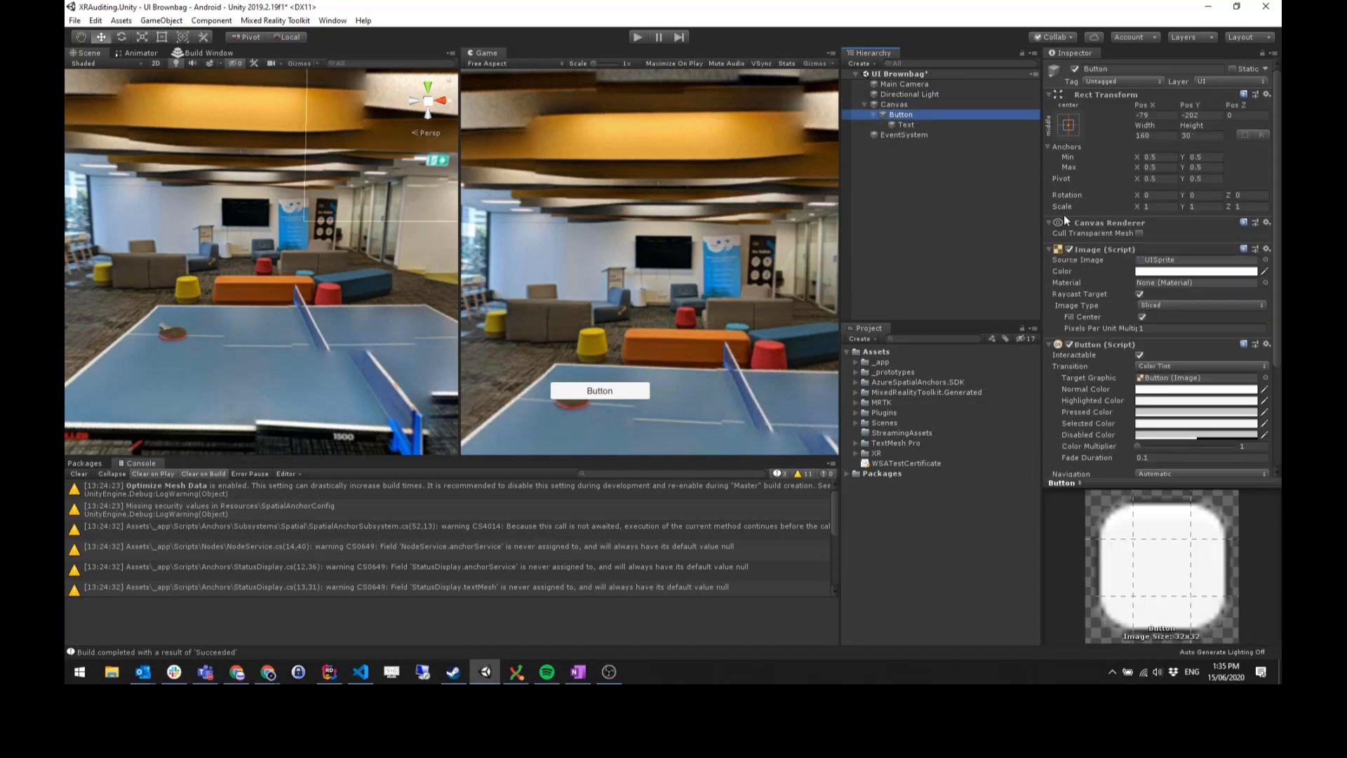
pyautogui.moveTo(1042, 244); pyautogui.dragTo(980, 235)
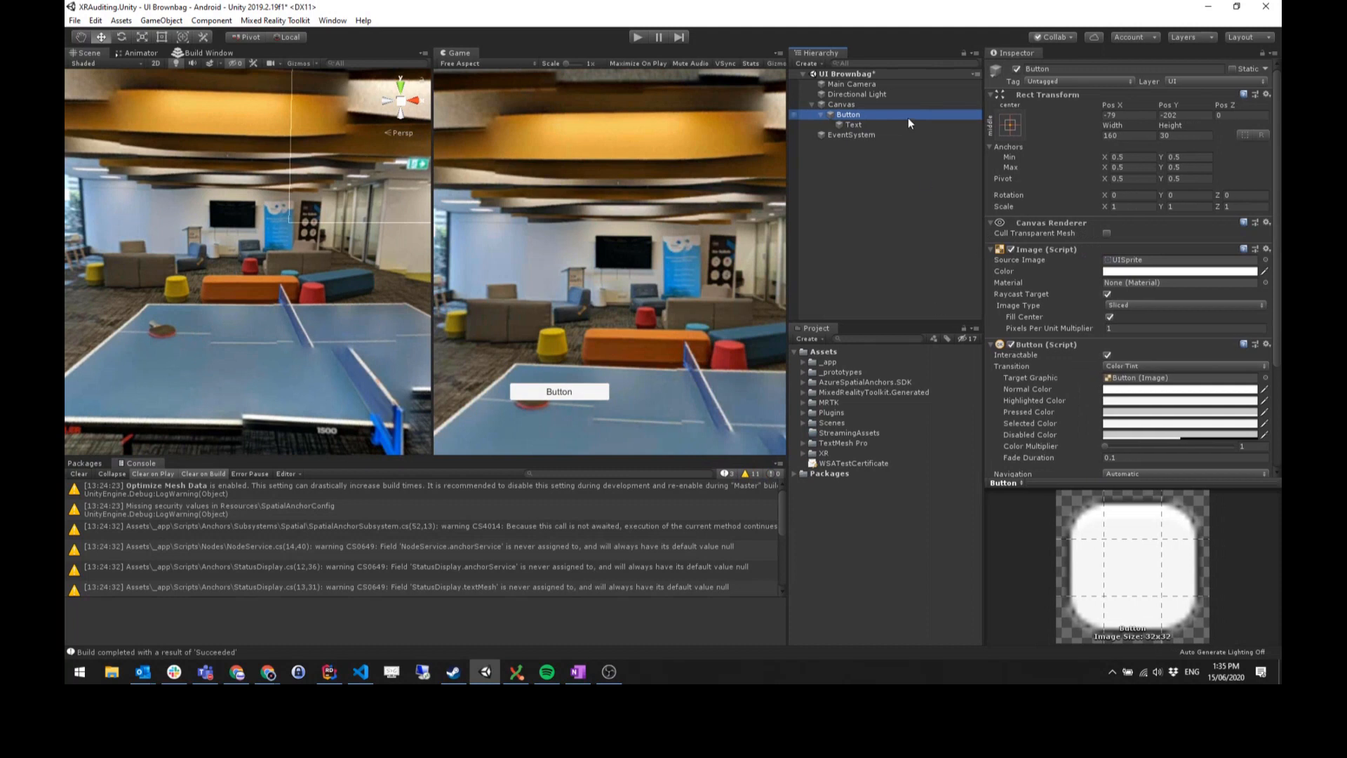
pyautogui.click(870, 115)
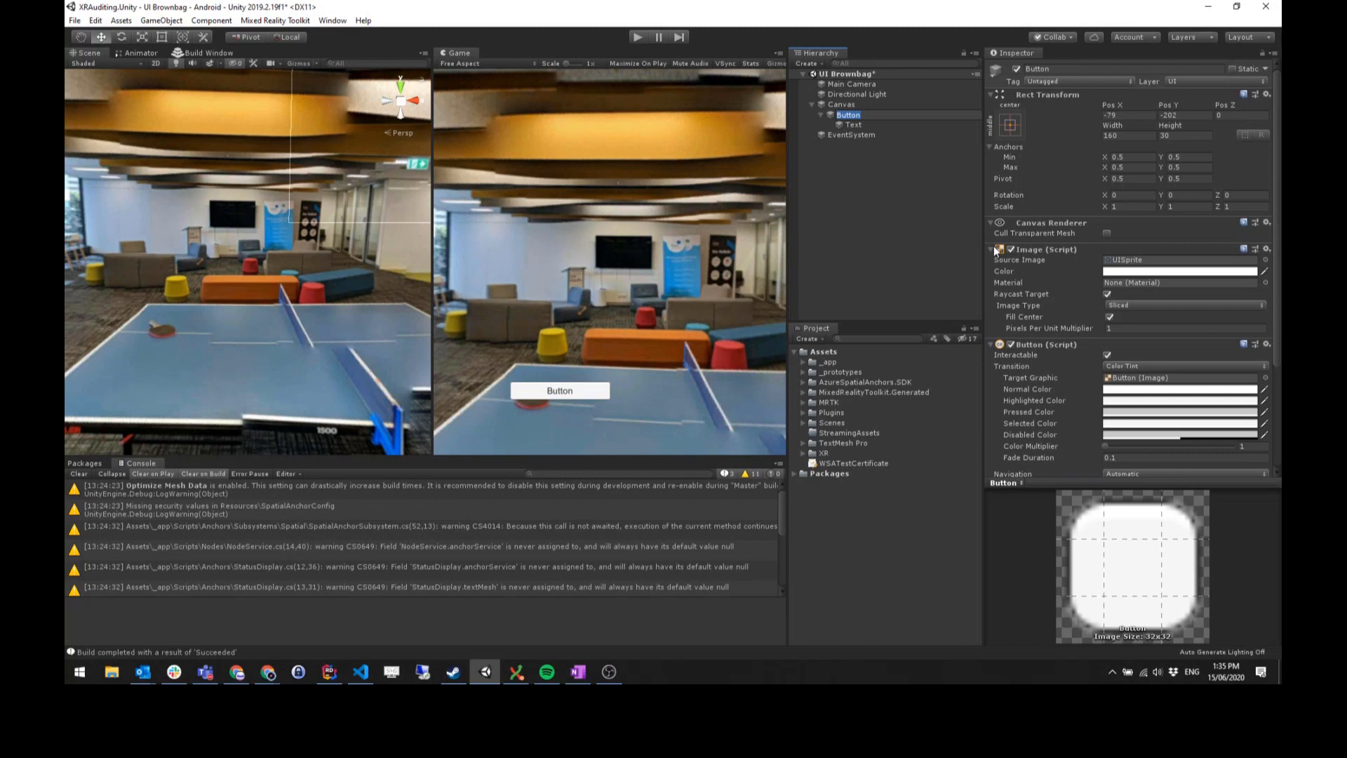
pyautogui.scroll(-3, 1043, 275)
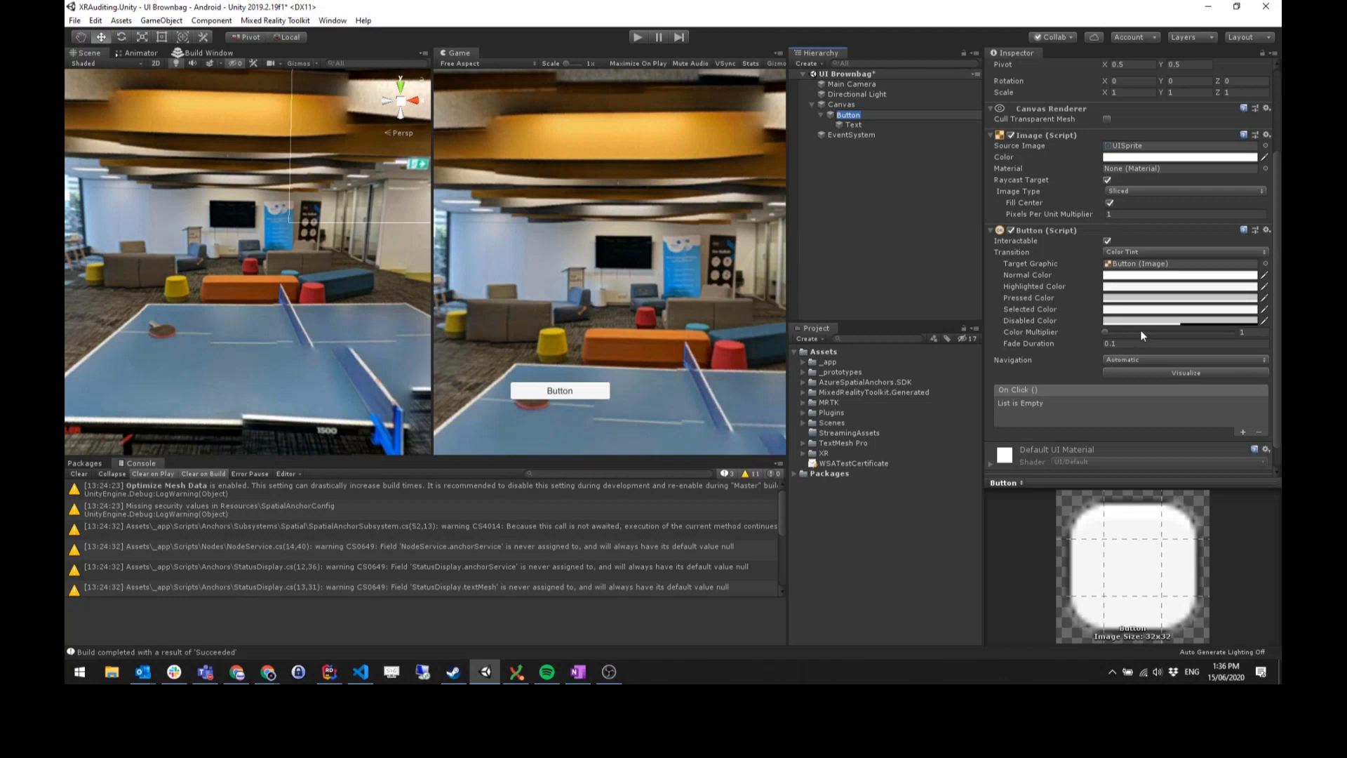
pyautogui.scroll(-2, 1140, 329)
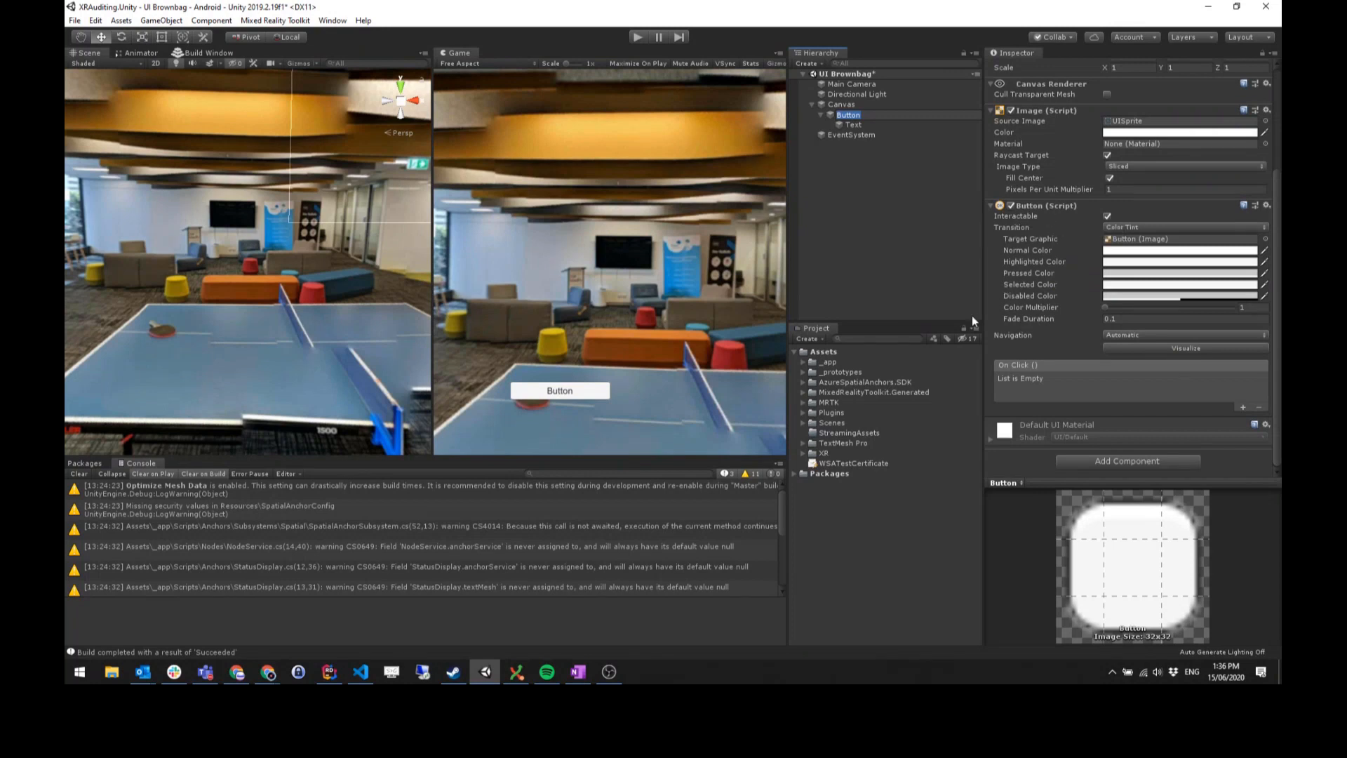
# - Run the scene in play mode, select the Button object, and try the button in the game view
pyautogui.click(639, 41)
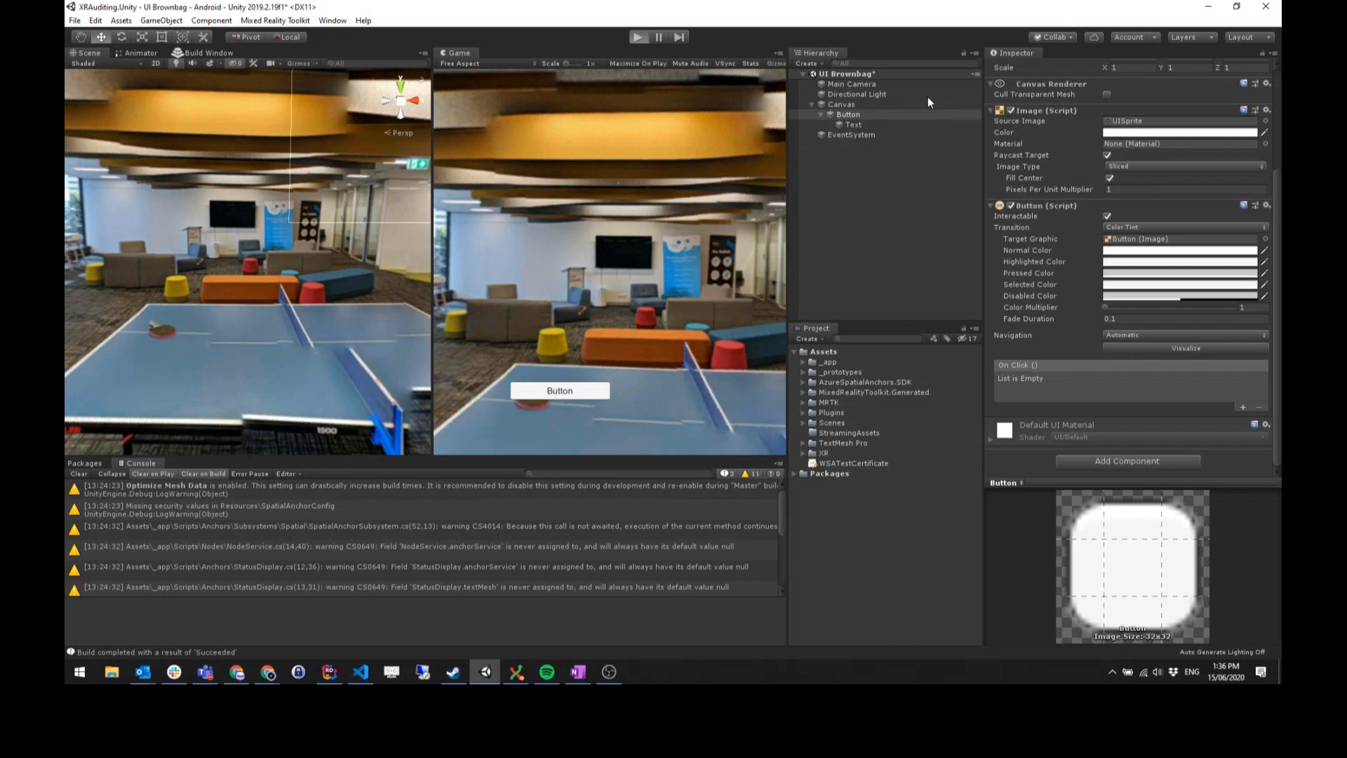
pyautogui.click(886, 114)
pyautogui.click(883, 102)
pyautogui.click(882, 112)
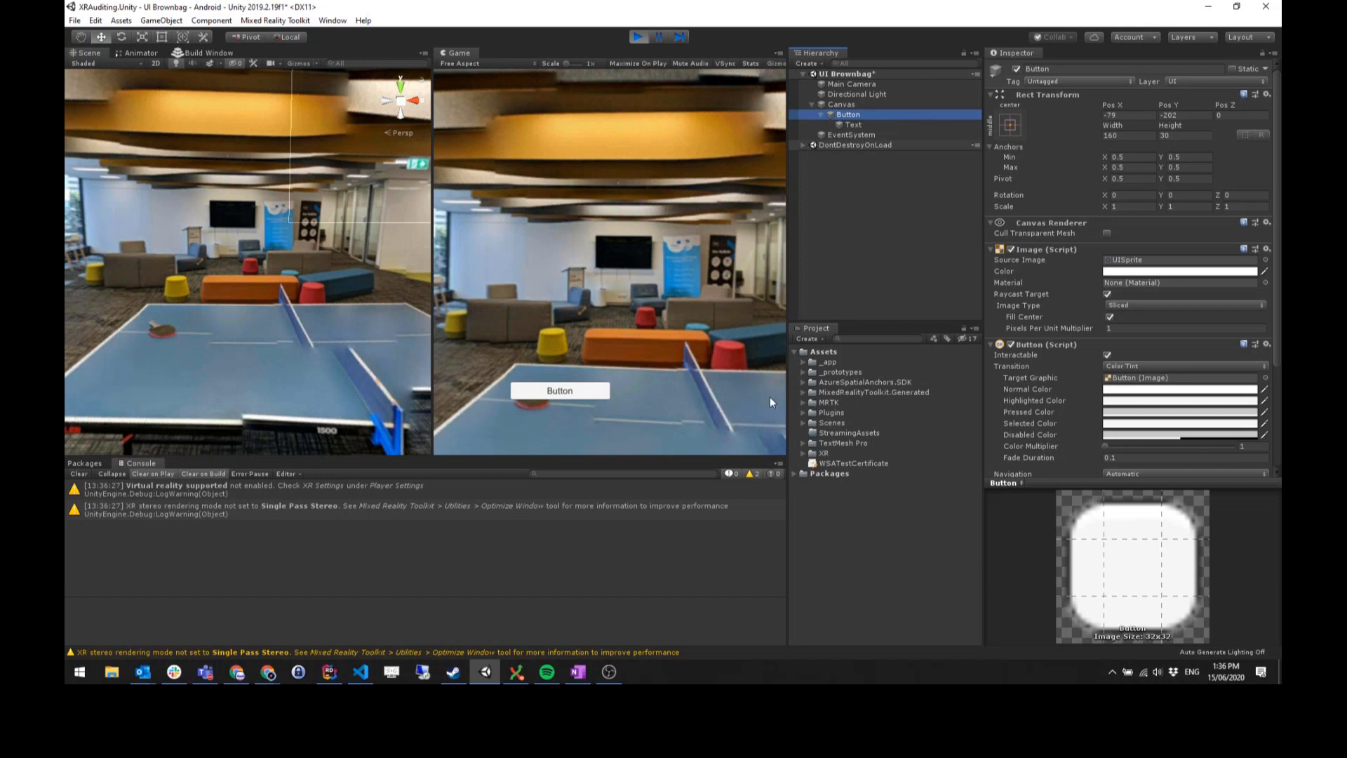
pyautogui.click(604, 391)
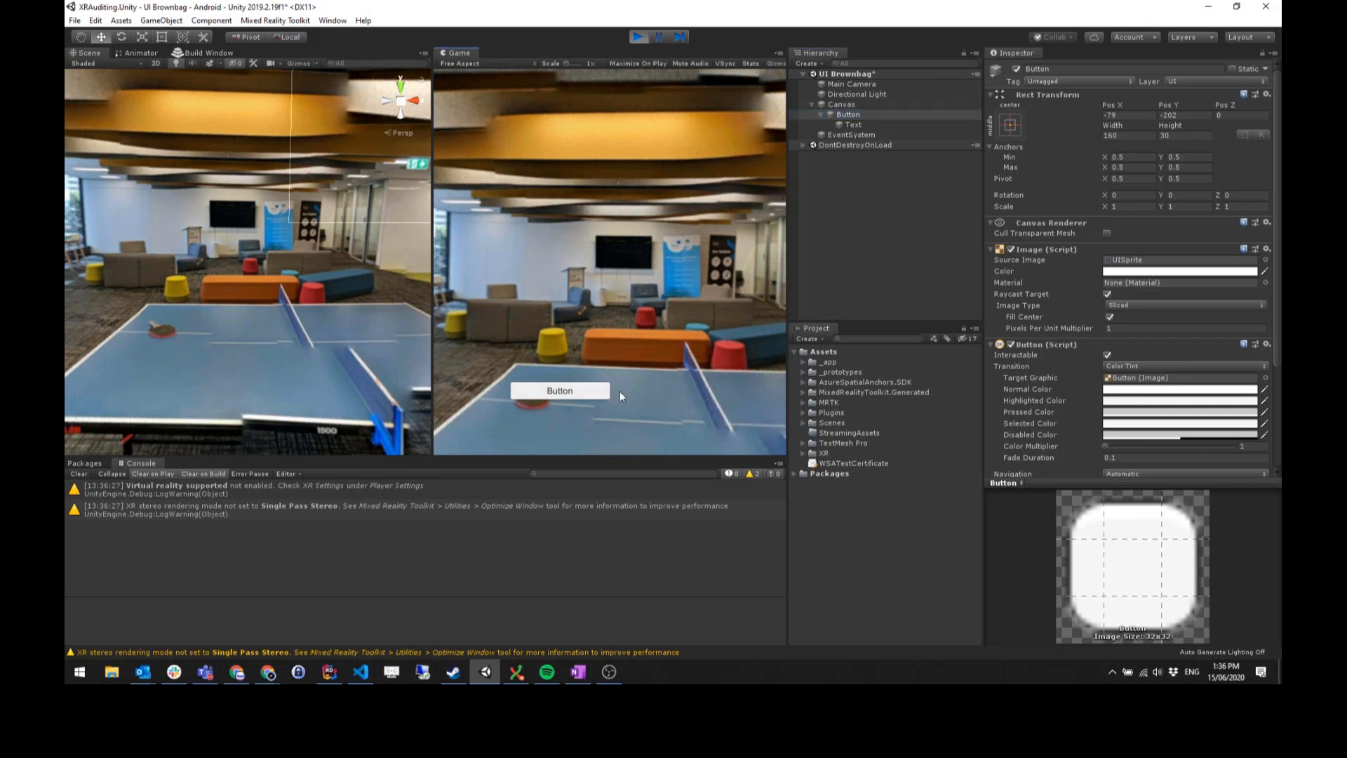
# - Set the Button's Highlighted Color to yellow (FFE900) and its Pressed Color to bright red
pyautogui.click(1121, 401)
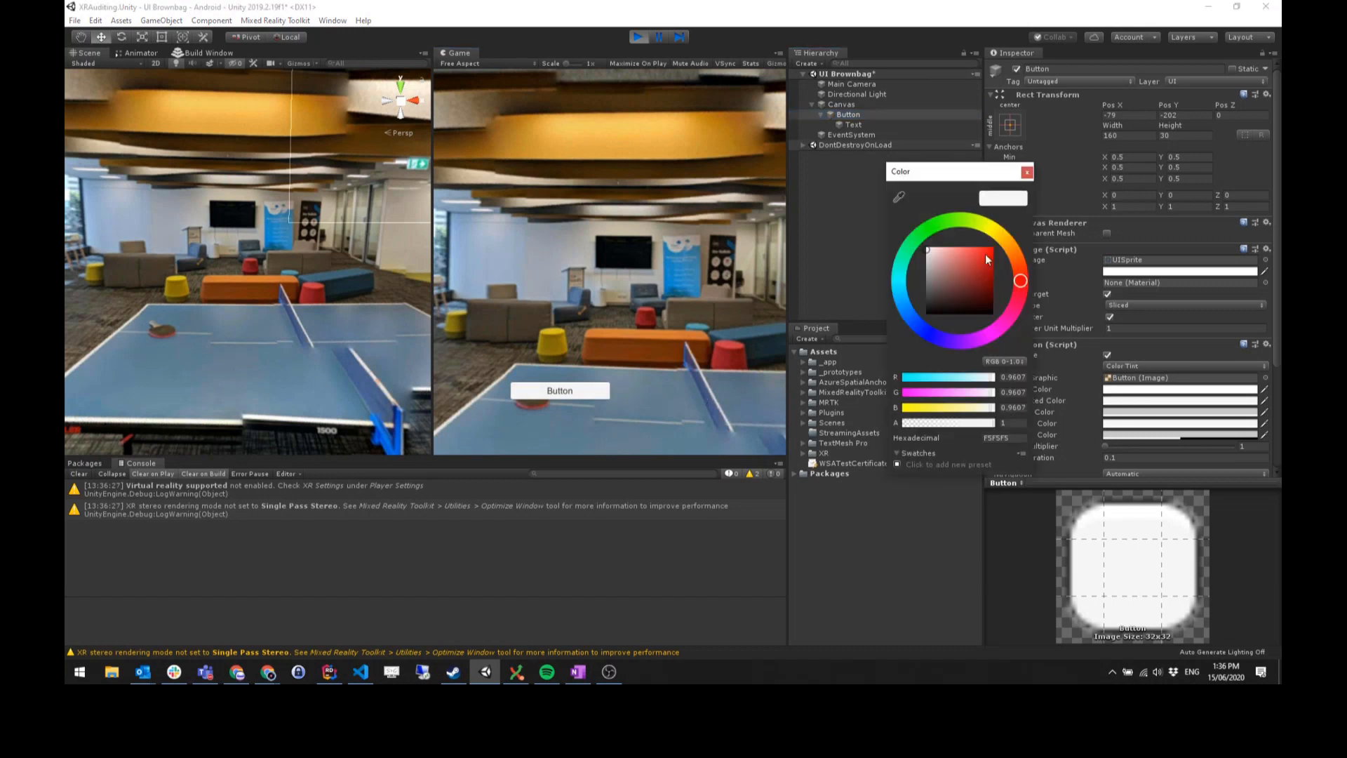
pyautogui.click(978, 261)
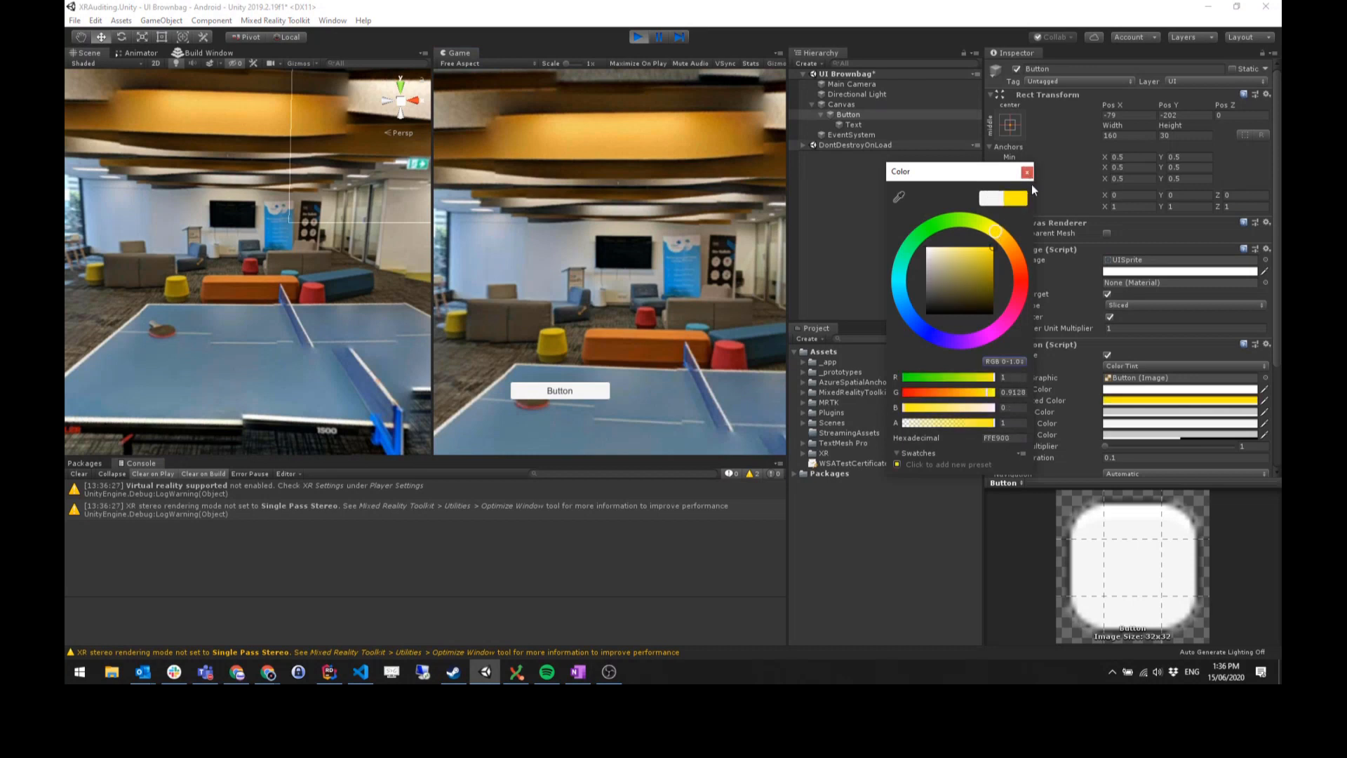
pyautogui.click(1026, 172)
pyautogui.click(1131, 412)
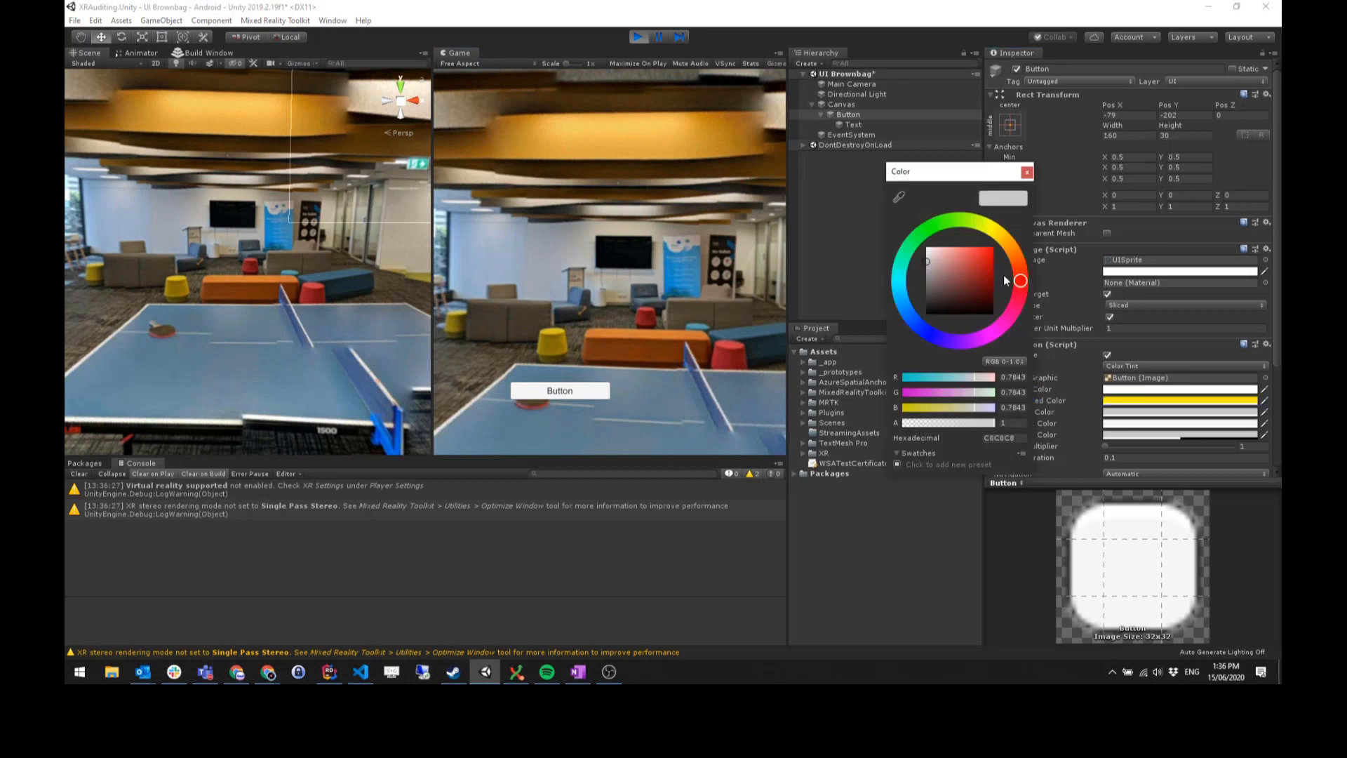
pyautogui.click(992, 248)
pyautogui.click(1027, 172)
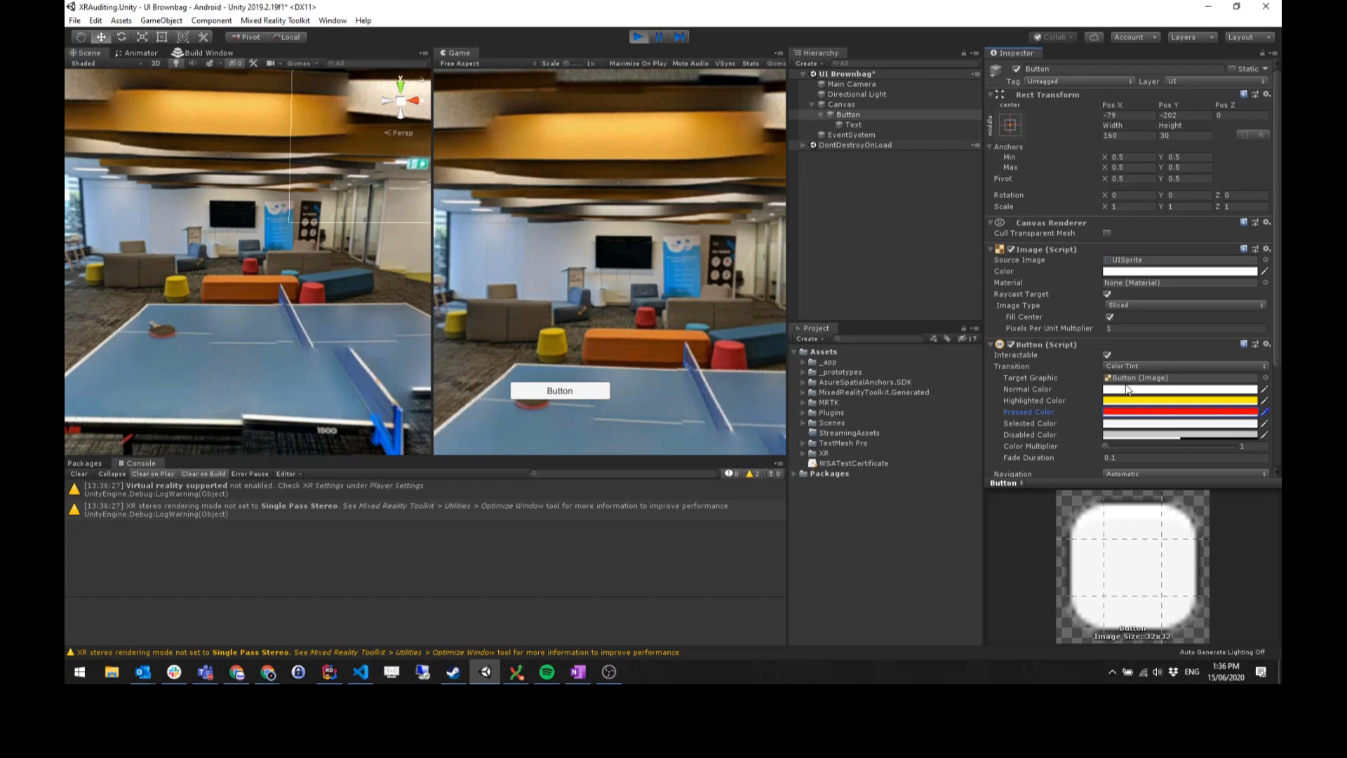
# - Set the Button's Selected Color to pink (FF00B5) and its Disabled Color to a darker gray
pyautogui.click(1131, 423)
pyautogui.click(1011, 331)
pyautogui.click(992, 248)
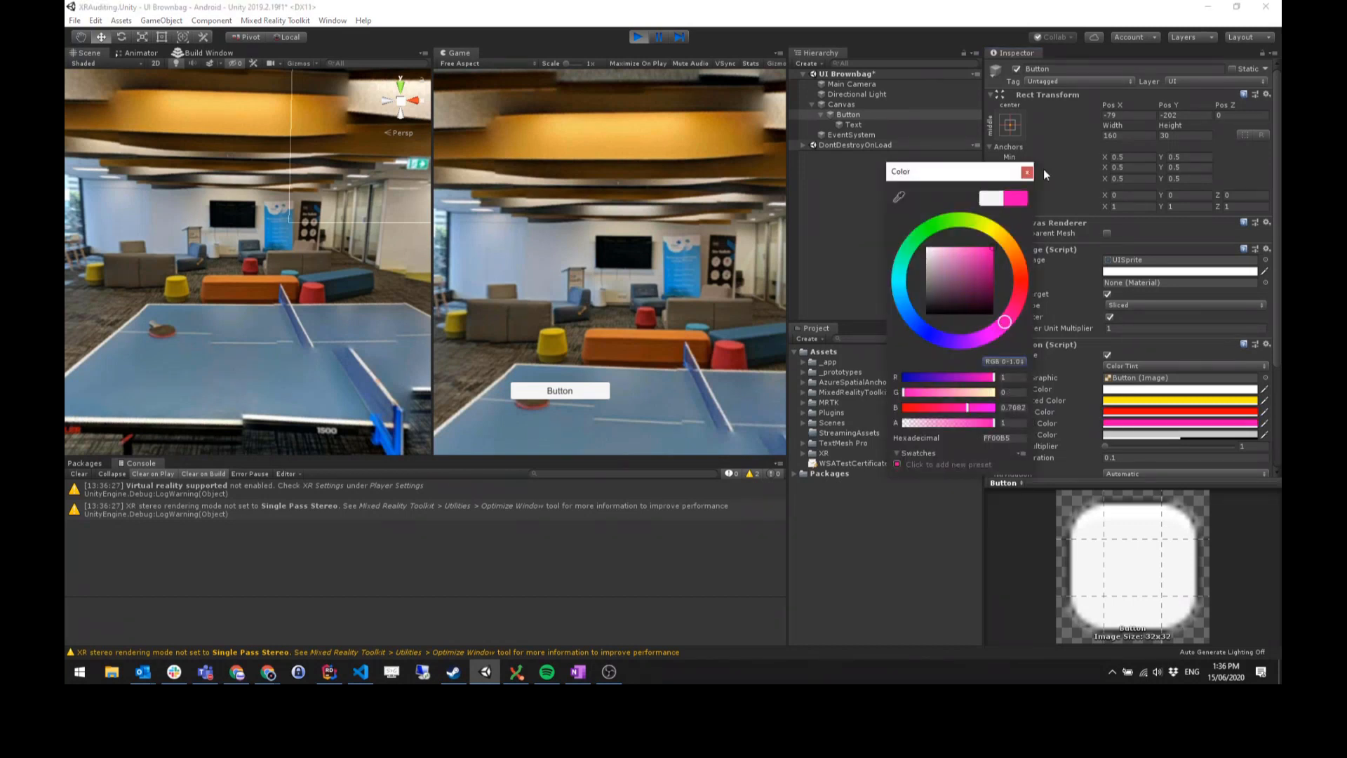
pyautogui.click(1027, 172)
pyautogui.click(1117, 435)
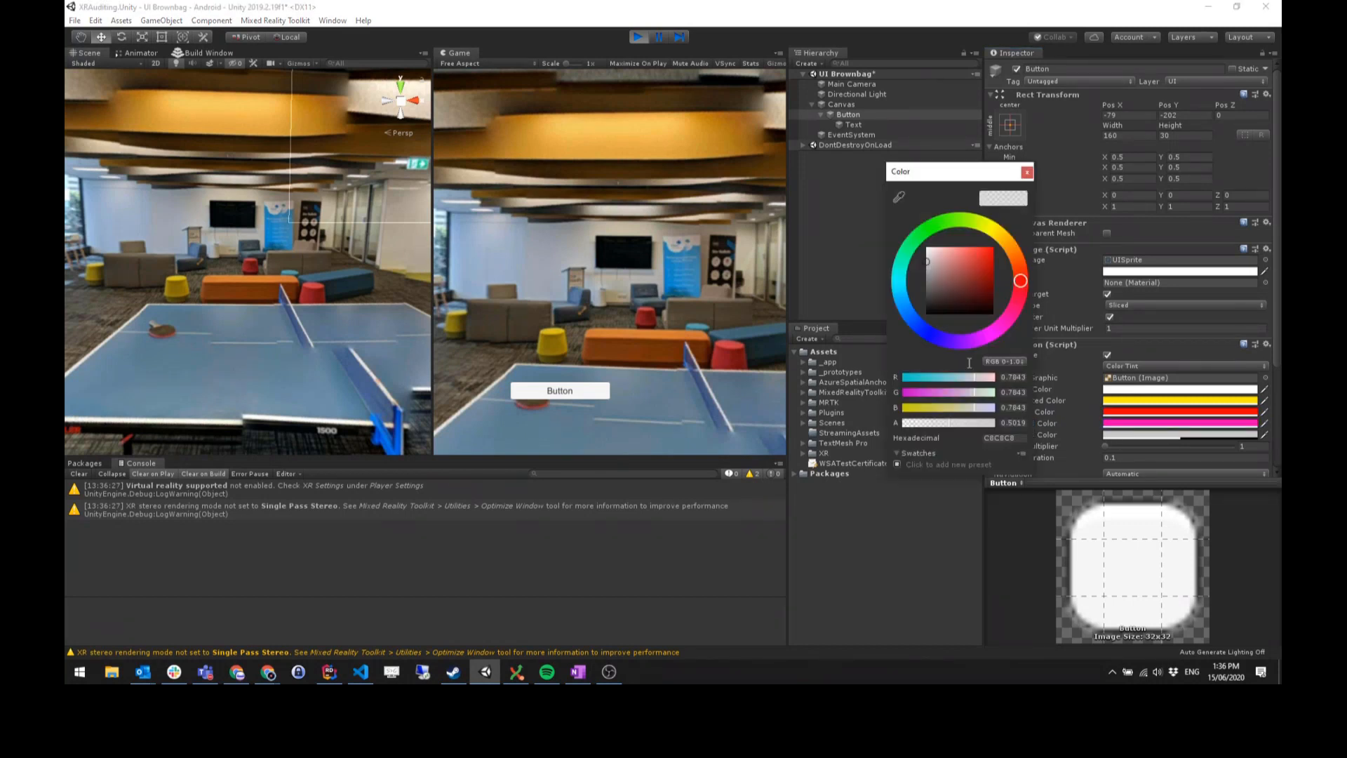
pyautogui.click(901, 285)
pyautogui.moveTo(941, 280); pyautogui.dragTo(903, 275)
pyautogui.click(1027, 172)
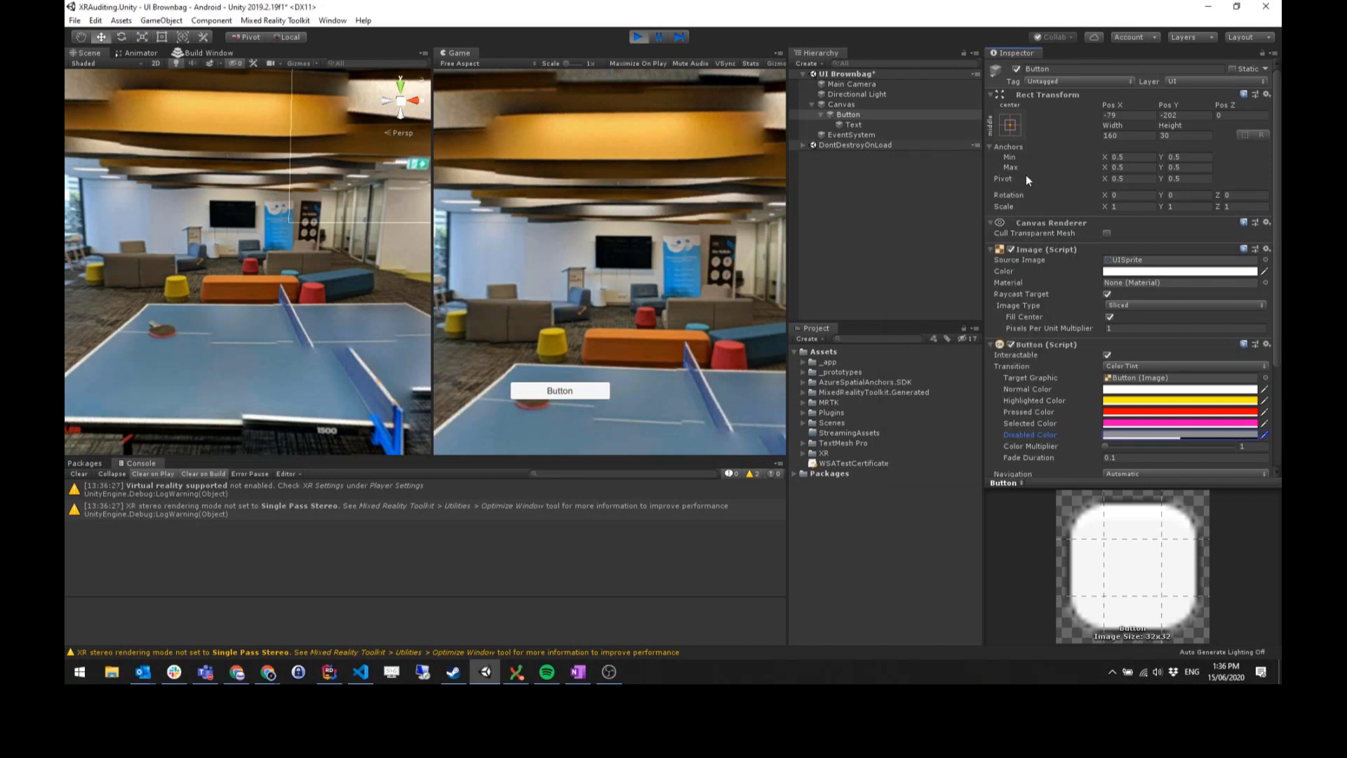
# - Test the button's pressed, selected and deselected colors in the running game view
pyautogui.click(592, 393)
pyautogui.click(590, 396)
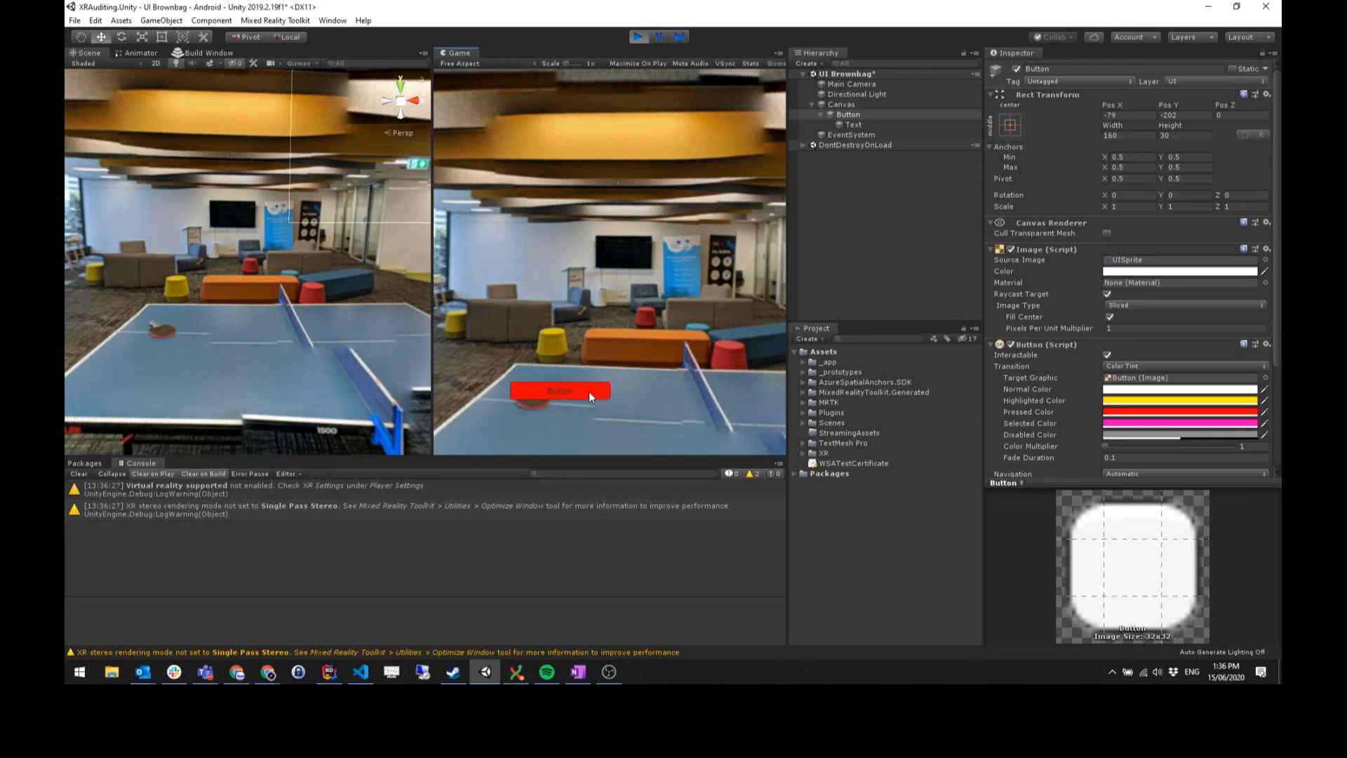
pyautogui.click(707, 389)
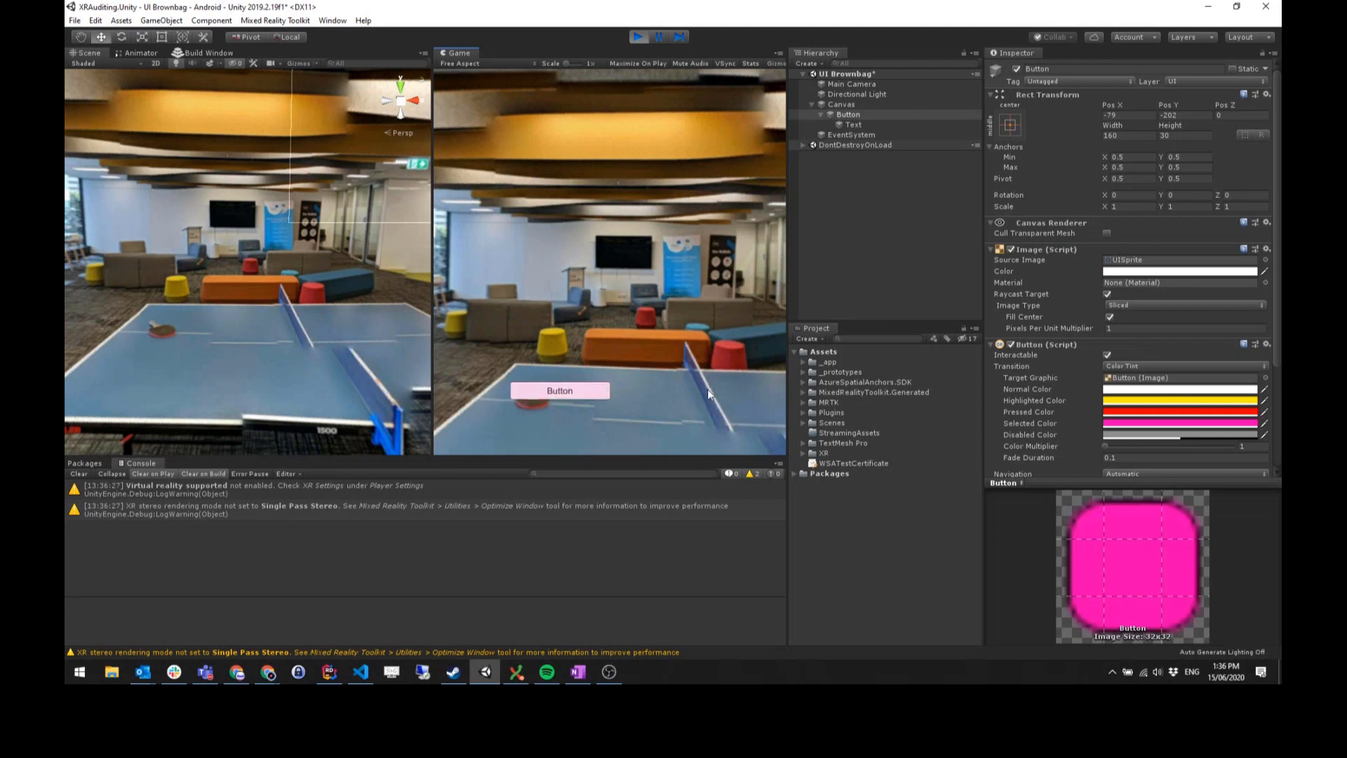
# - Retest the button's color changes in the running game view by pressing it and deselecting it again
pyautogui.click(587, 388)
pyautogui.click(660, 393)
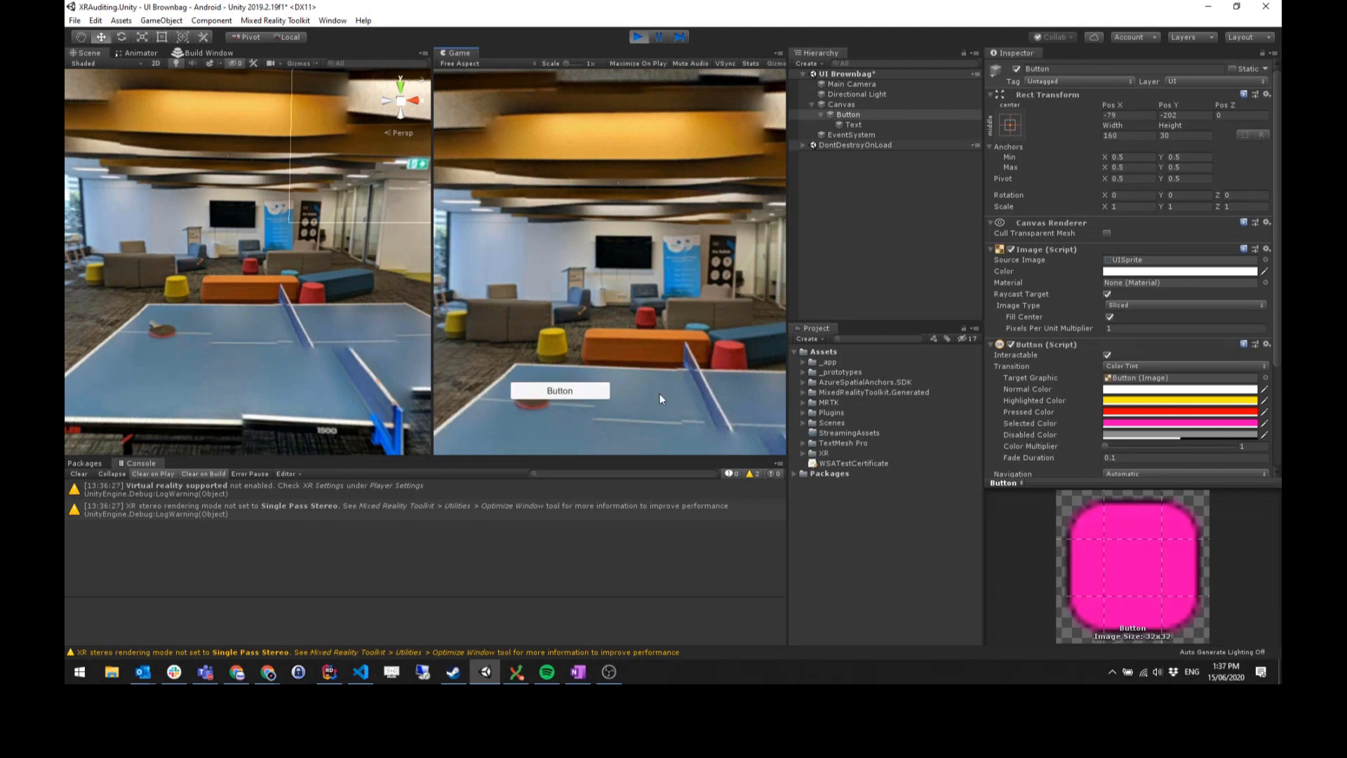
pyautogui.click(580, 393)
pyautogui.click(584, 395)
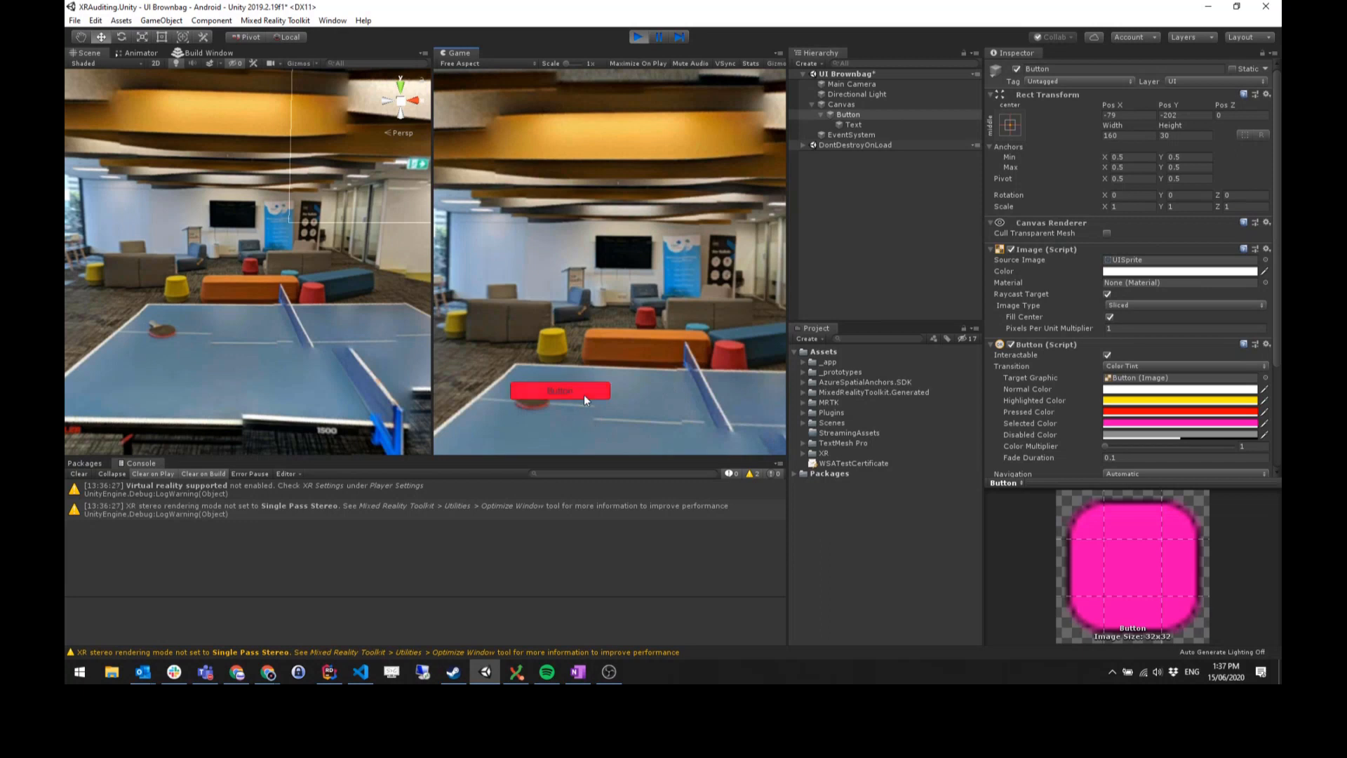
pyautogui.click(591, 417)
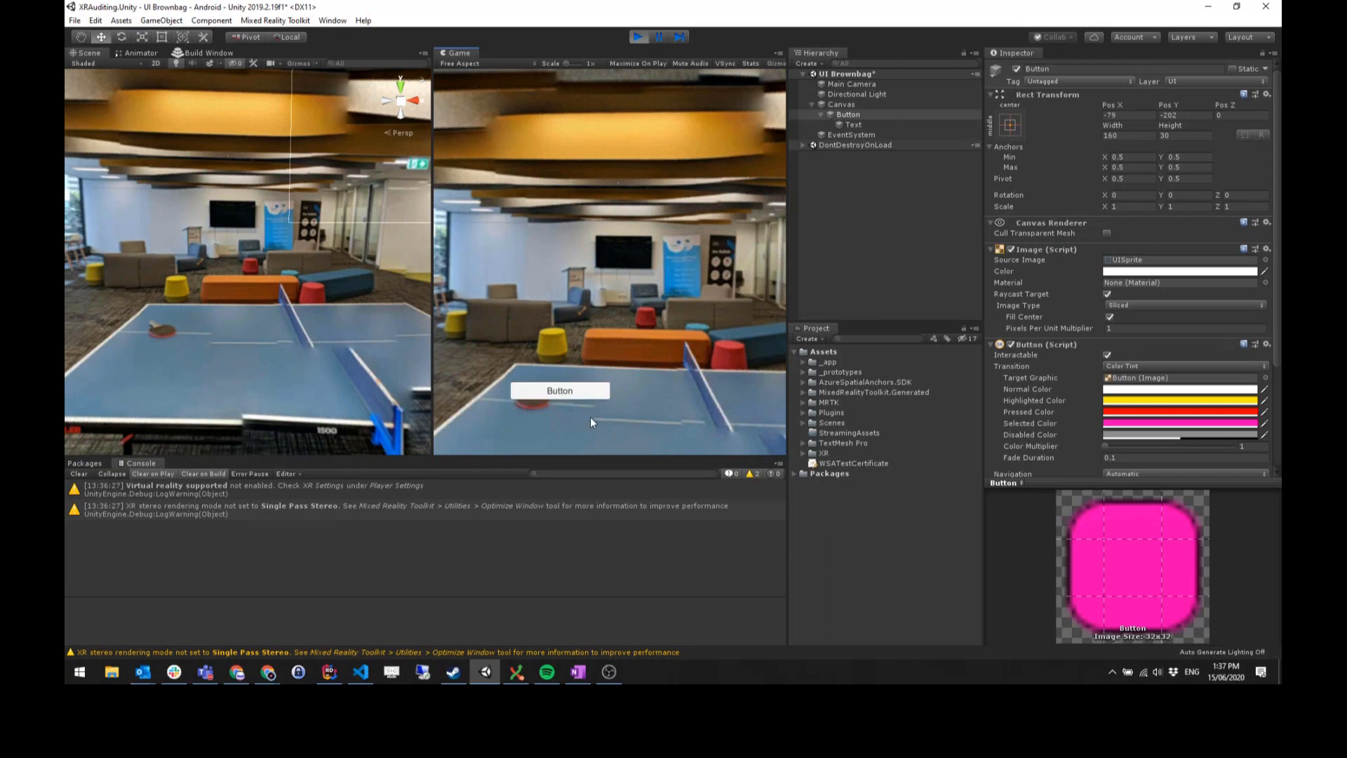
# - Review the Button's Image component settings, including Source Image, Image Type and Fill Center
pyautogui.scroll(-3, 1079, 394)
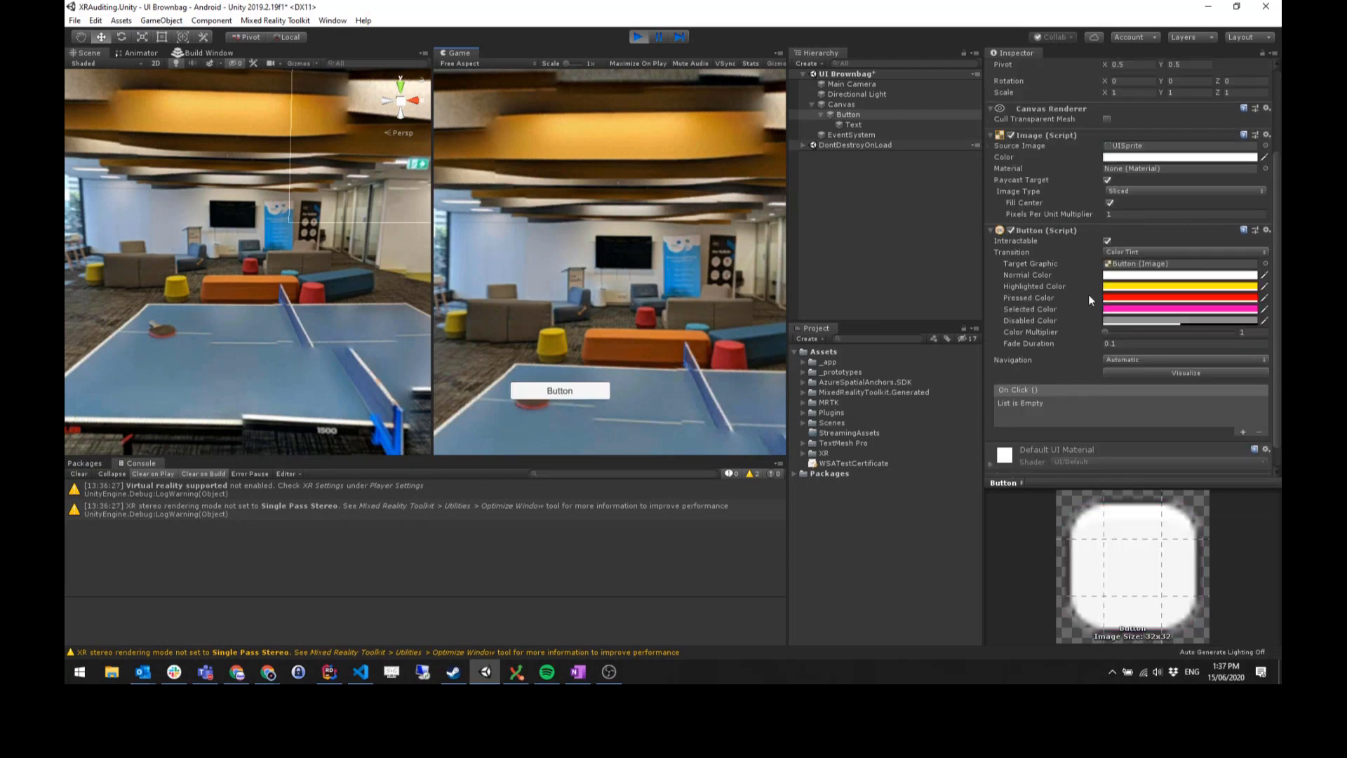
pyautogui.scroll(3, 1097, 231)
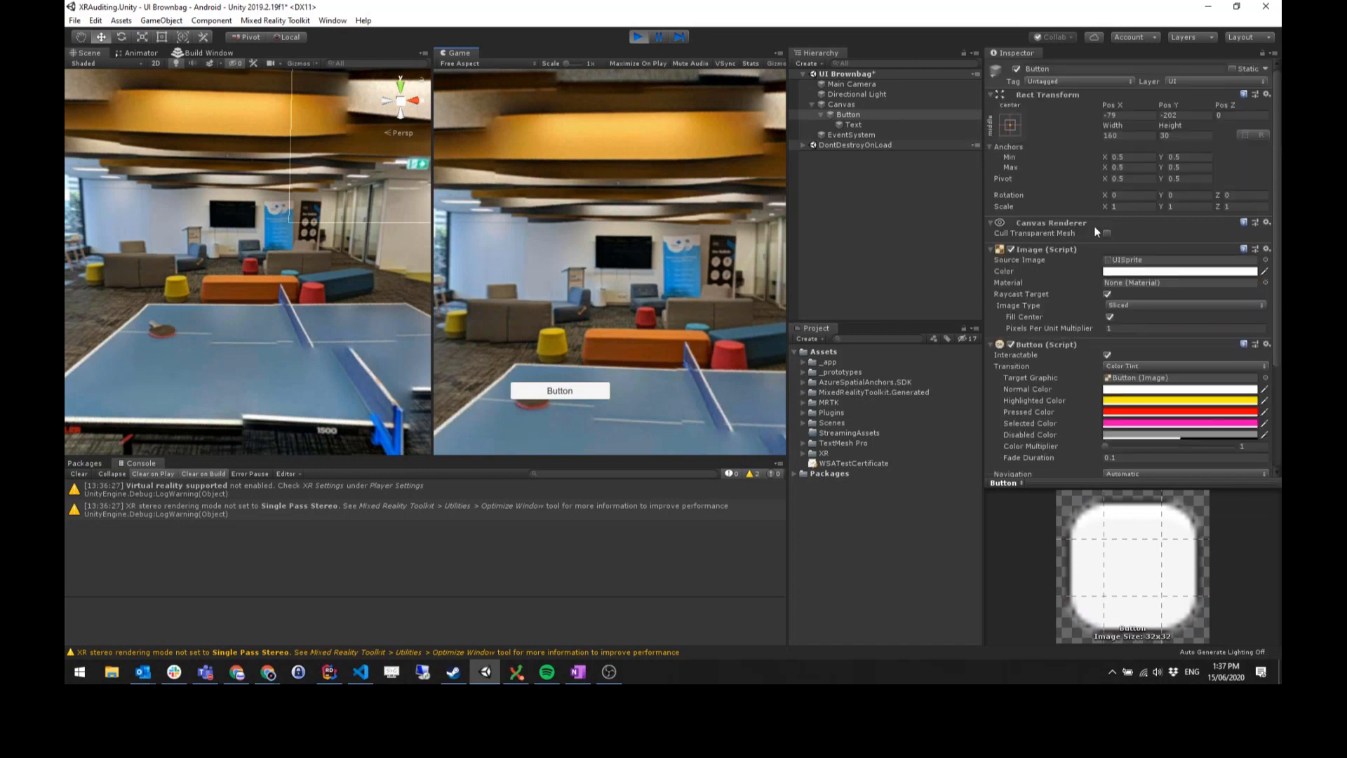
pyautogui.click(1121, 260)
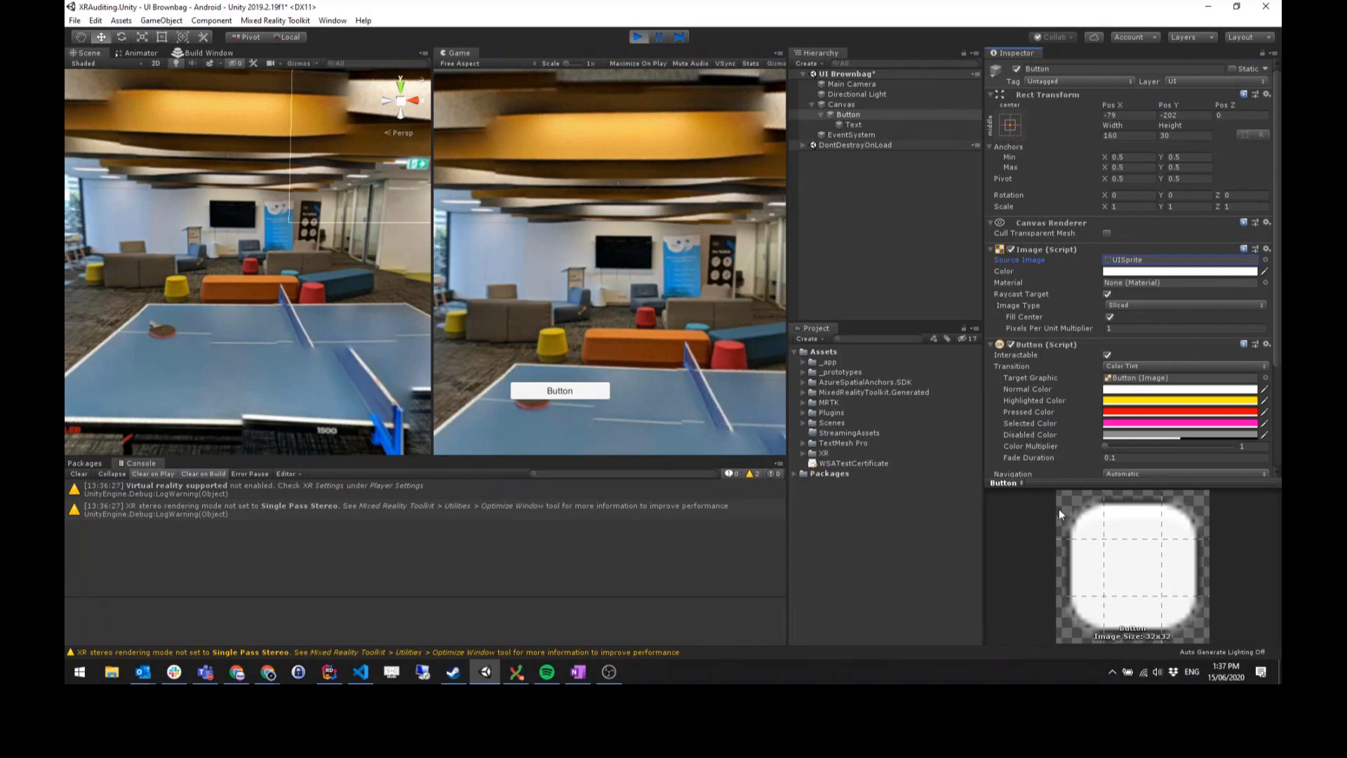
pyautogui.click(1013, 307)
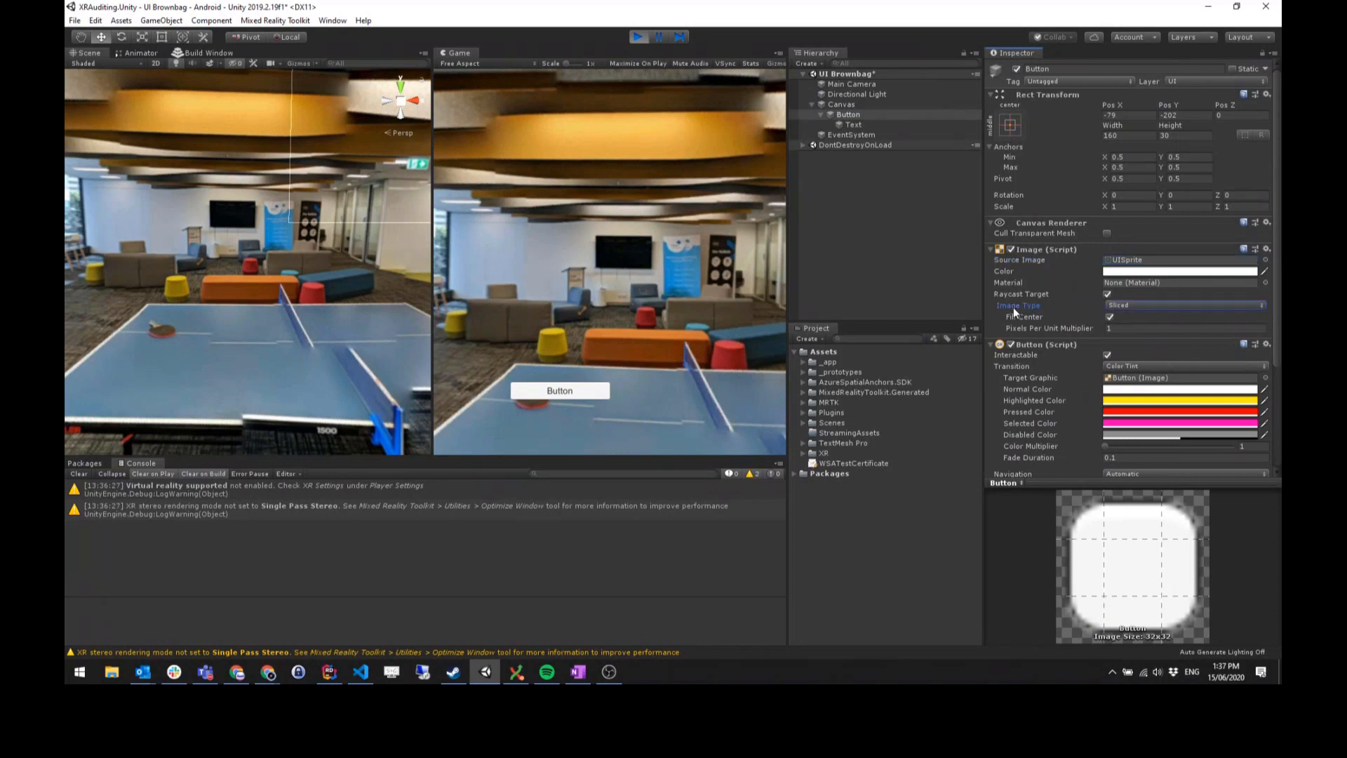
pyautogui.click(1108, 315)
# - Anchor the Button to middle left, resizing the game view before and after to compare how it follows
pyautogui.moveTo(432, 247)
pyautogui.mouseDown()
pyautogui.moveTo(271, 253)
pyautogui.moveTo(418, 258)
pyautogui.mouseUp()
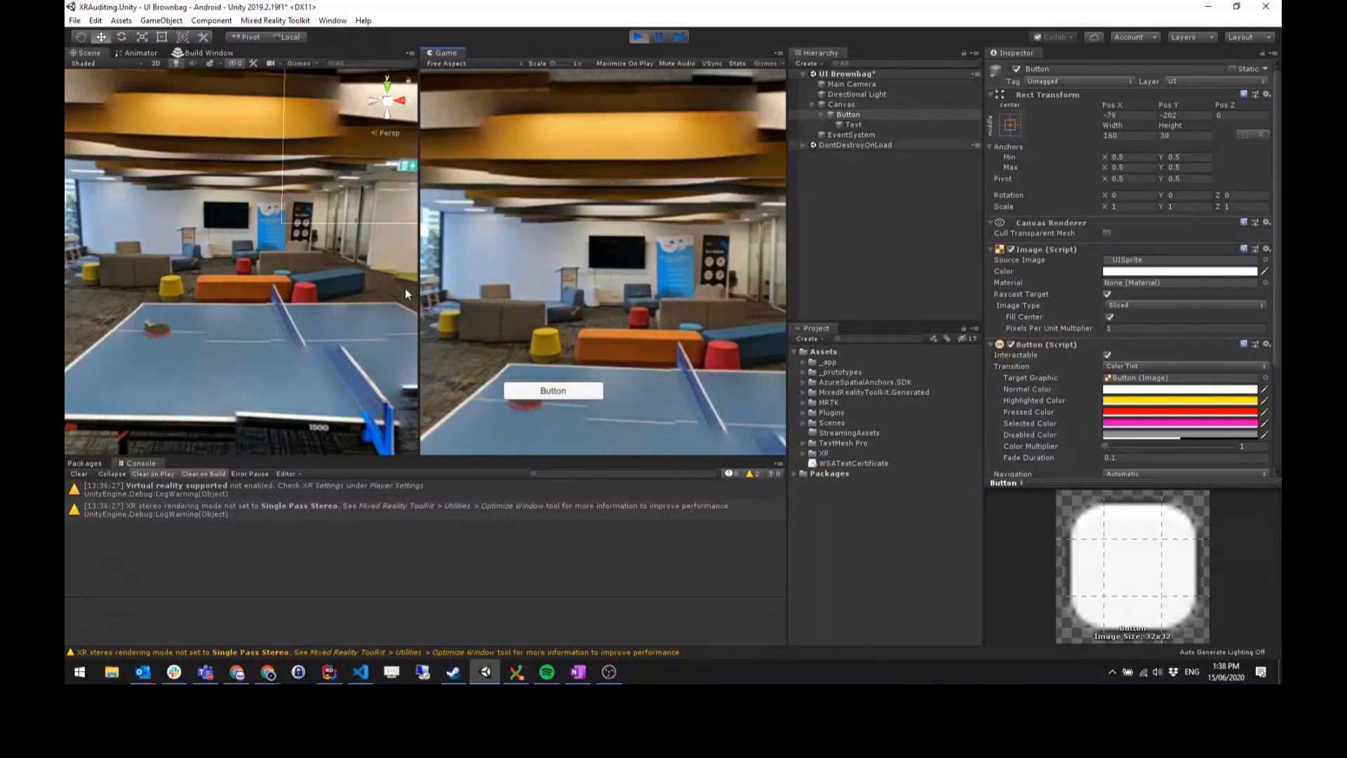
pyautogui.moveTo(419, 284)
pyautogui.mouseDown()
pyautogui.moveTo(234, 284)
pyautogui.moveTo(469, 284)
pyautogui.moveTo(372, 284)
pyautogui.moveTo(462, 285)
pyautogui.moveTo(445, 285)
pyautogui.mouseUp()
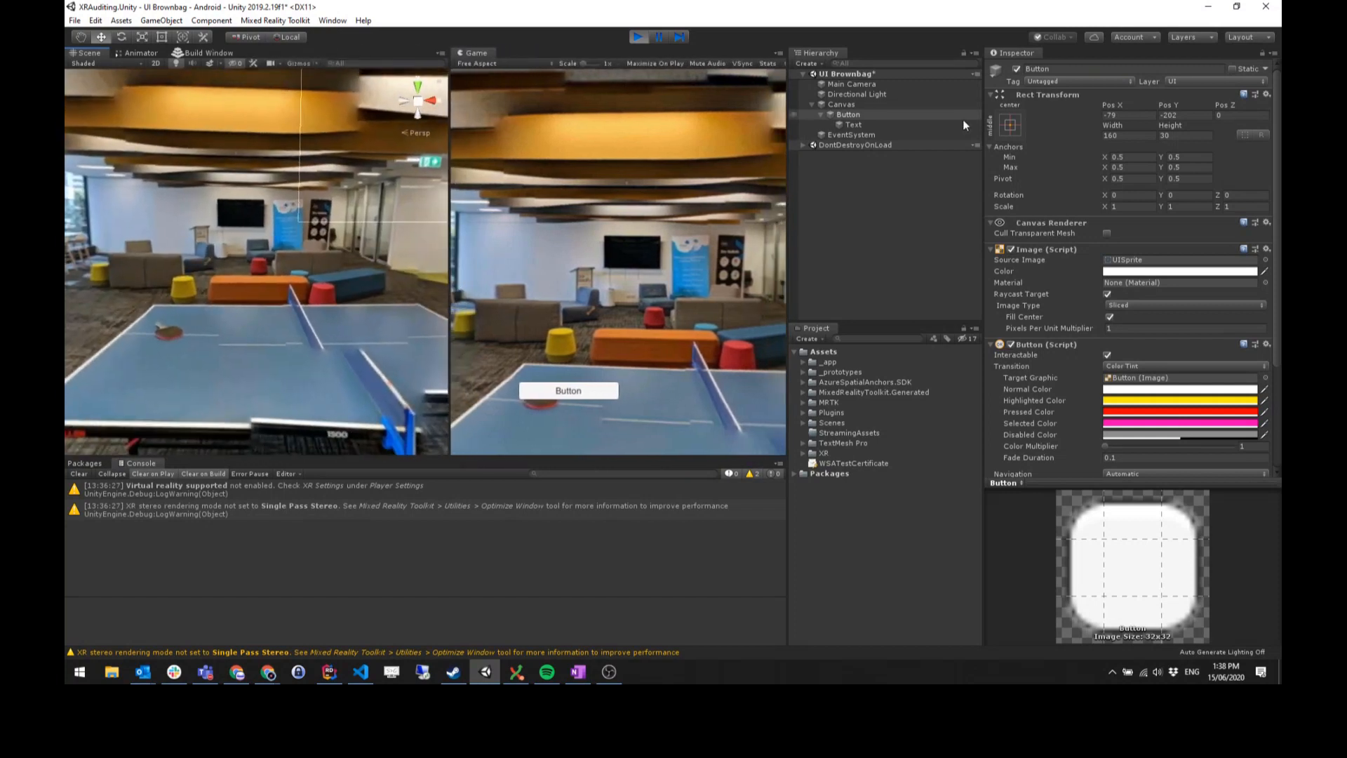
pyautogui.click(1010, 125)
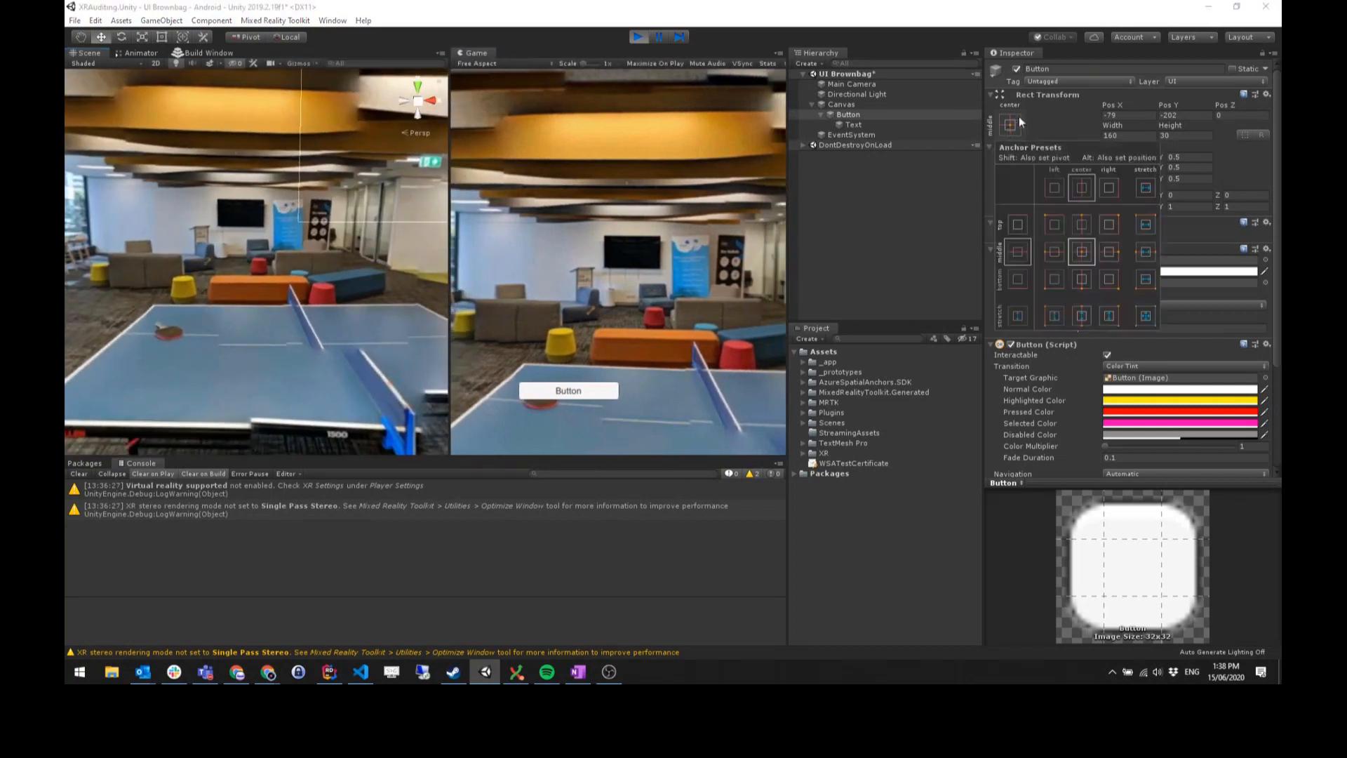
pyautogui.click(1058, 252)
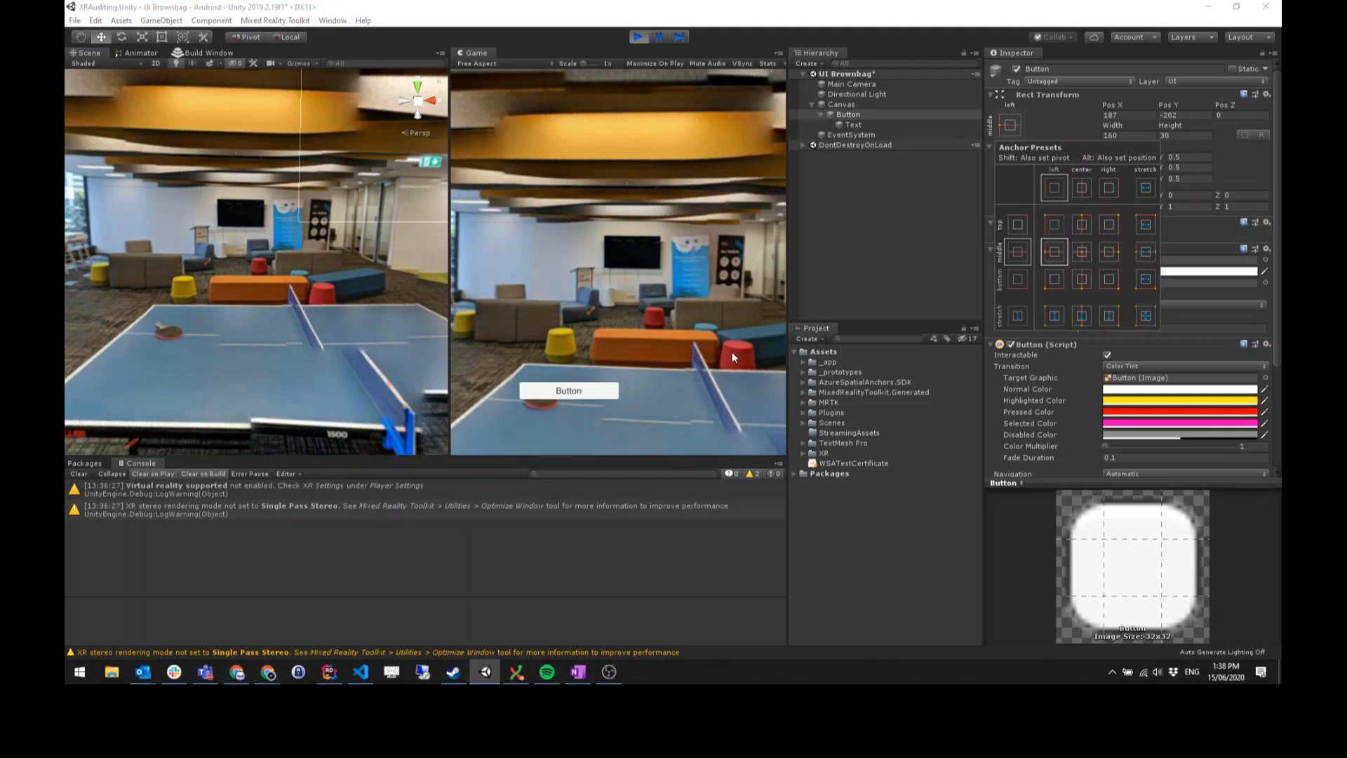
pyautogui.click(1037, 133)
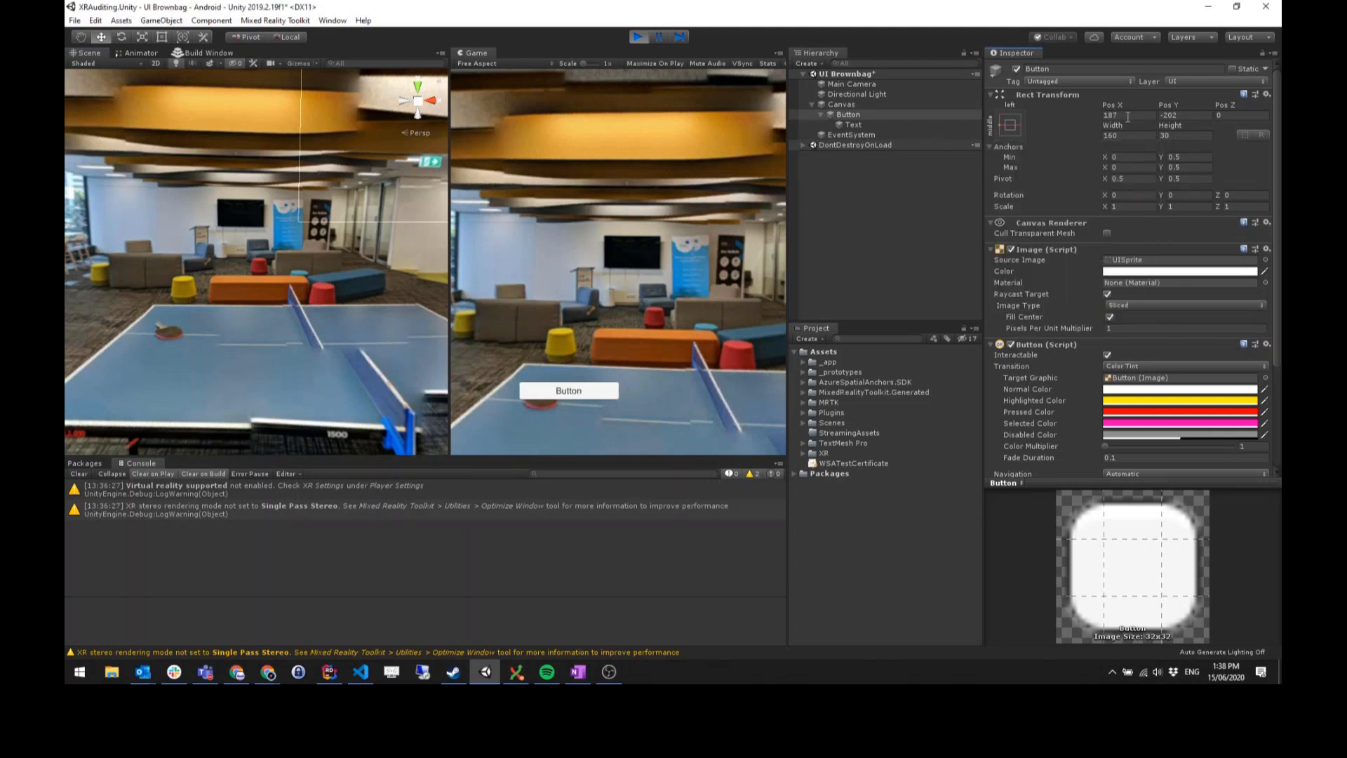
pyautogui.moveTo(452, 260); pyautogui.dragTo(503, 319)
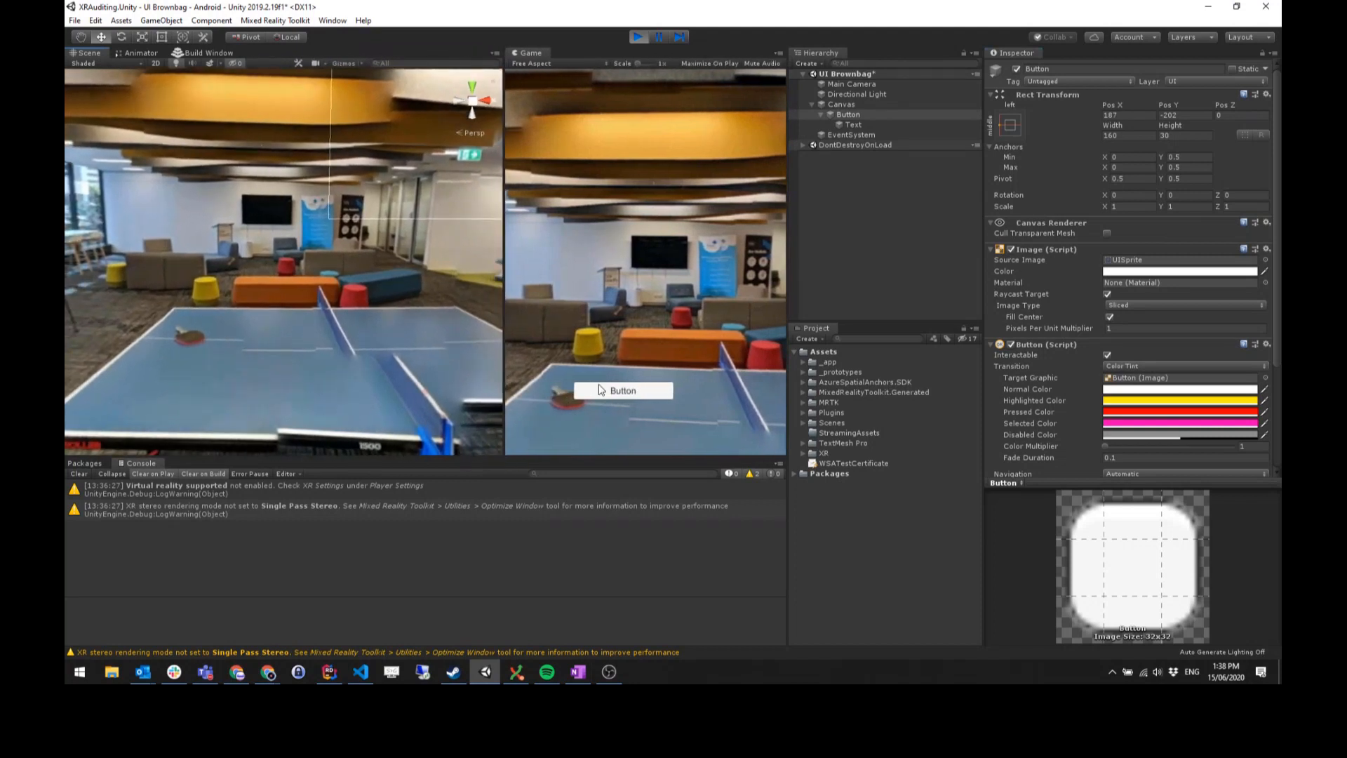
# - Anchor the Button to bottom right and set its Pos X to -80
pyautogui.click(849, 112)
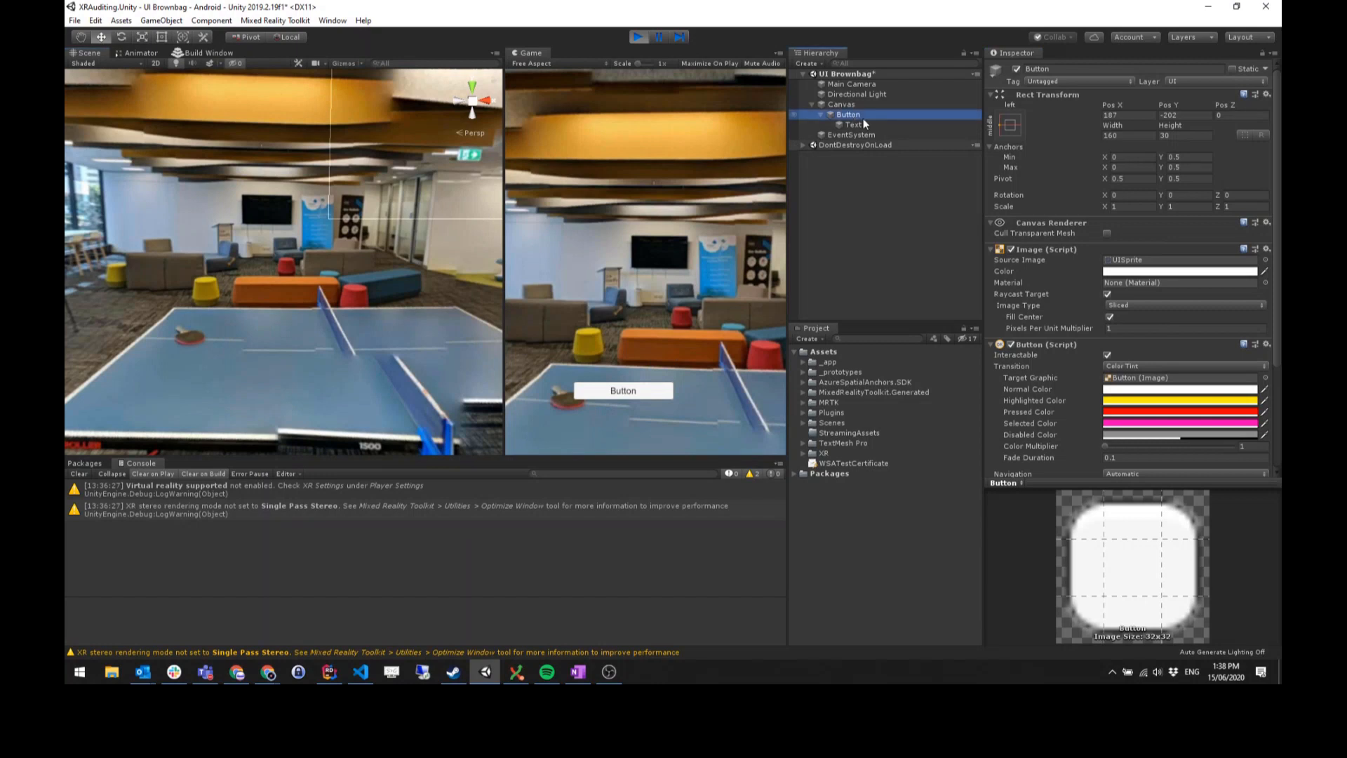
pyautogui.click(1009, 124)
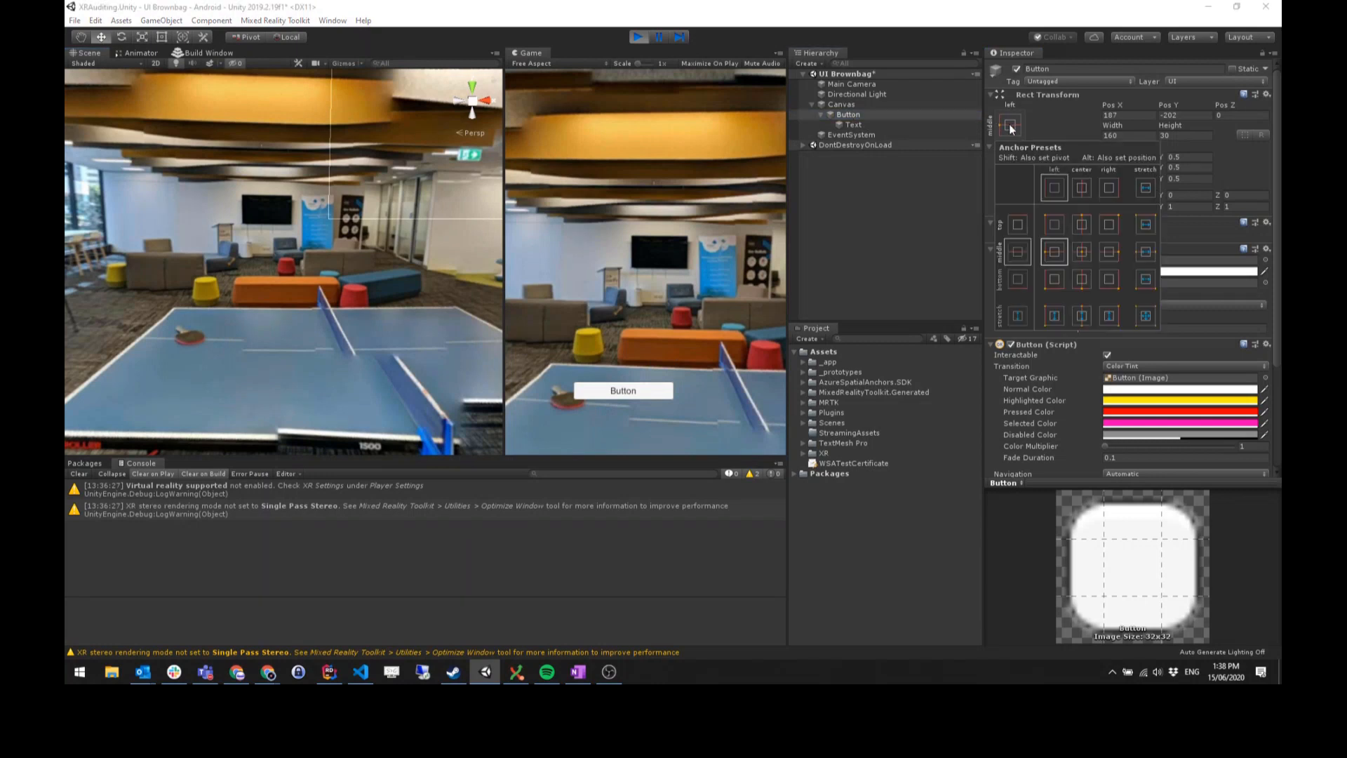
pyautogui.click(1113, 283)
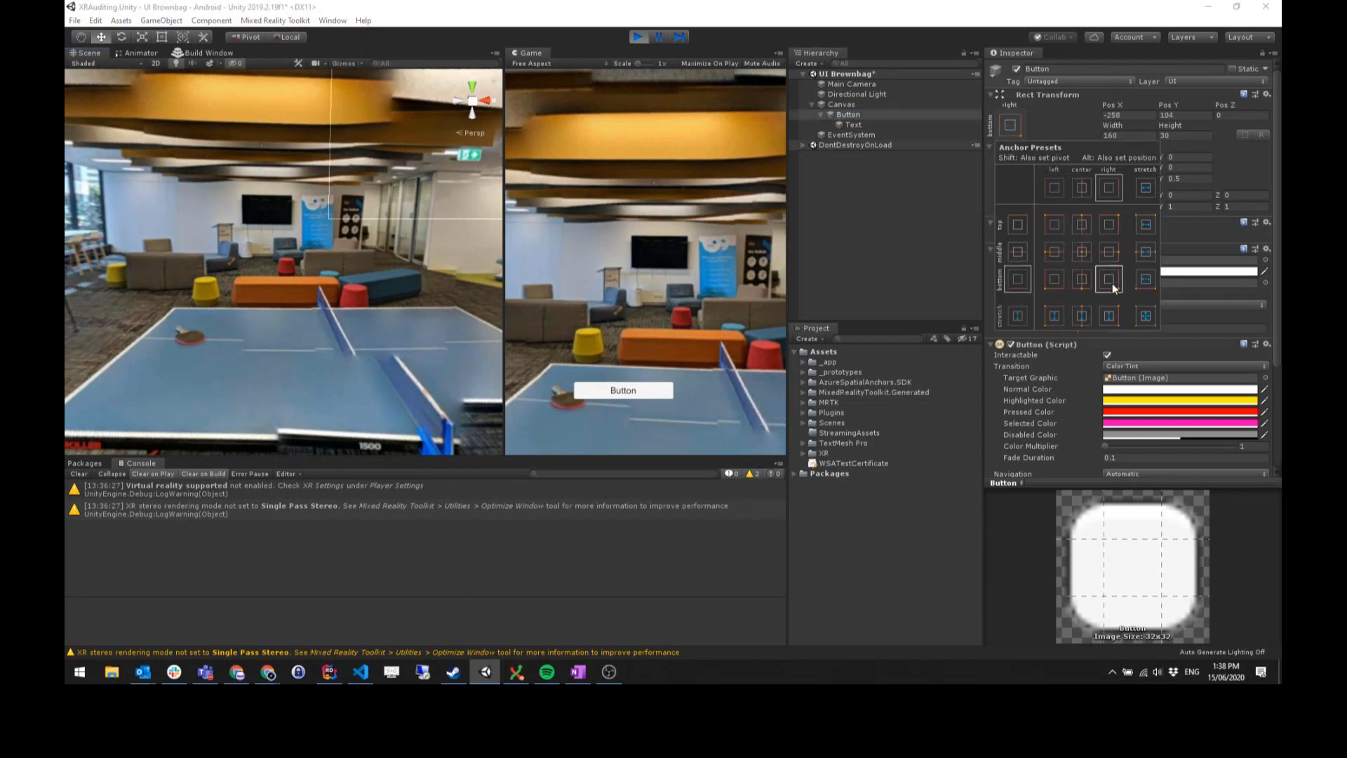
pyautogui.click(1125, 115)
pyautogui.write('-200')
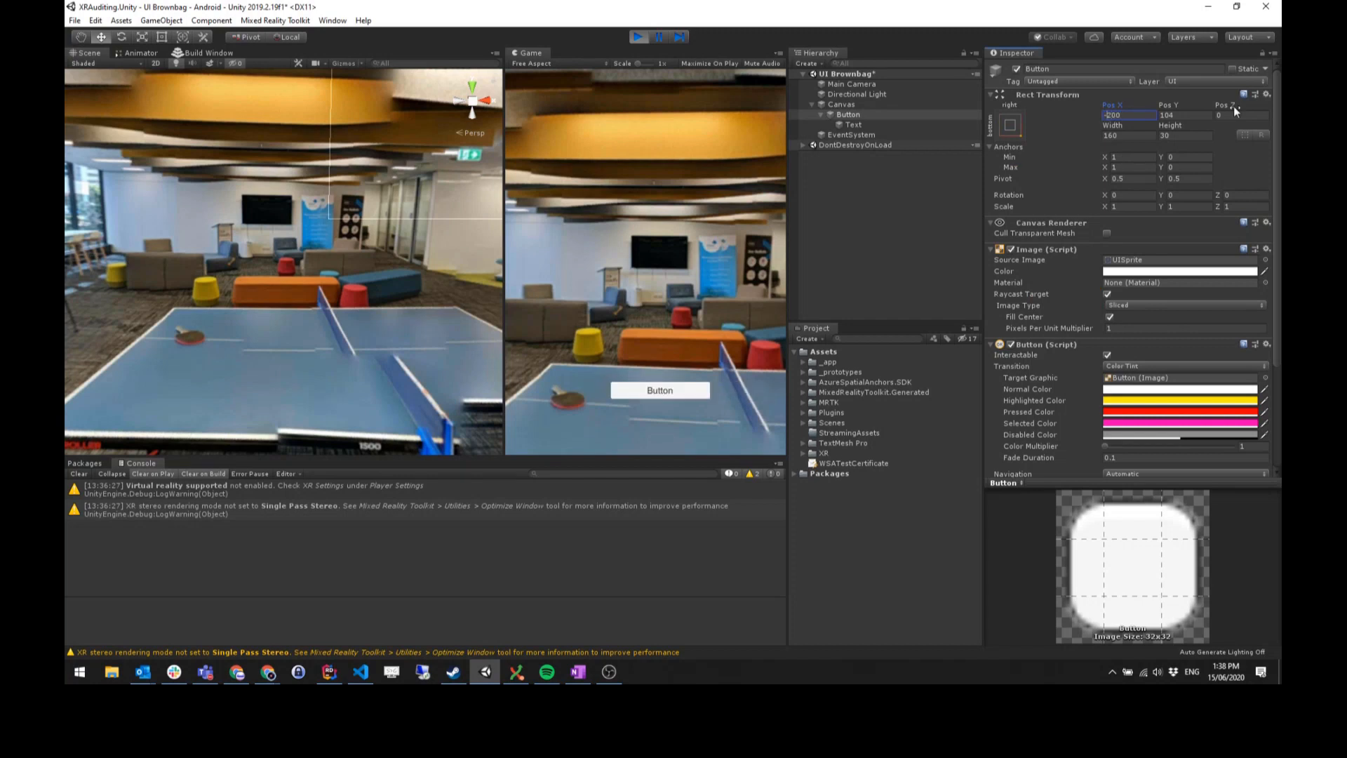
pyautogui.press('BackSpace')
pyautogui.press('BackSpace')
pyautogui.press('BackSpace')
pyautogui.write('80')
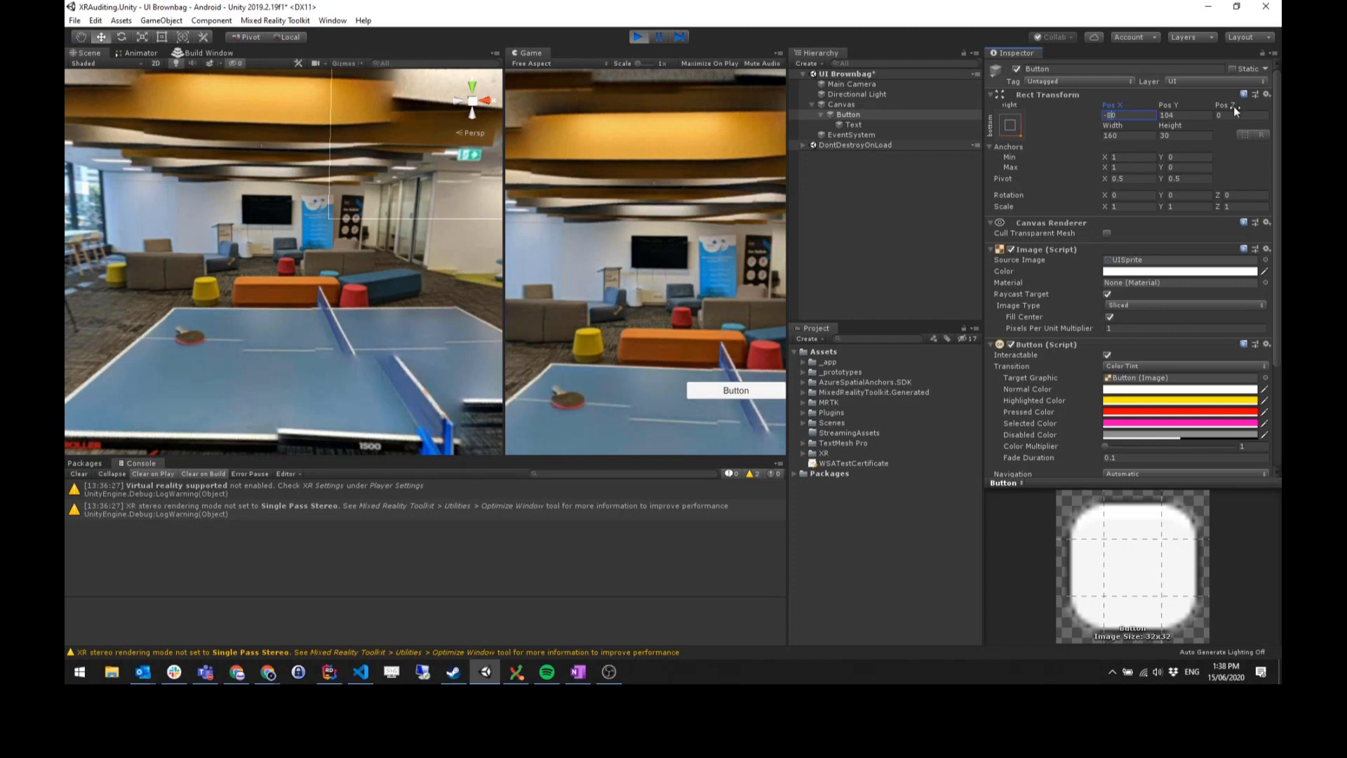
# - Set the Button's Pos Y to 80 and both its Width and Height to 80
pyautogui.click(1168, 115)
pyautogui.write('-80')
pyautogui.click(1141, 135)
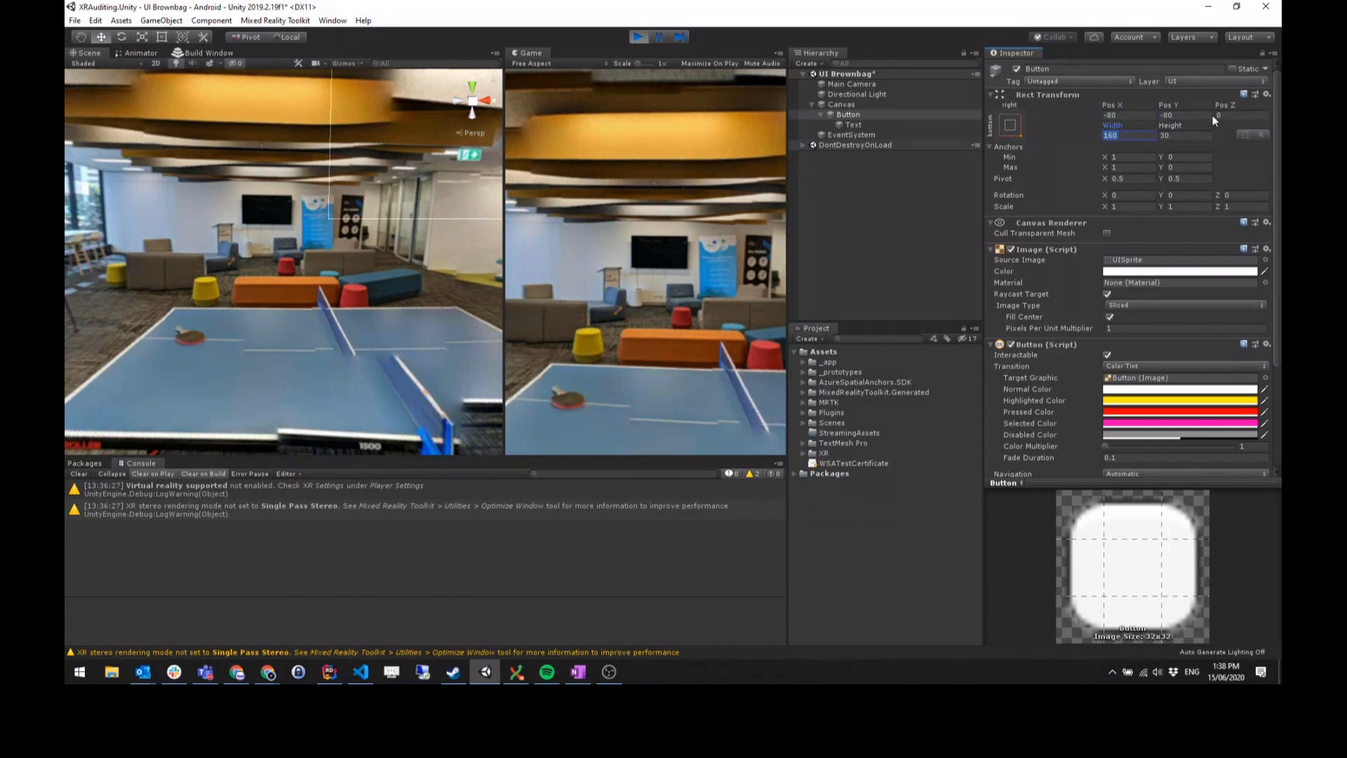
pyautogui.click(1213, 115)
pyautogui.write('80')
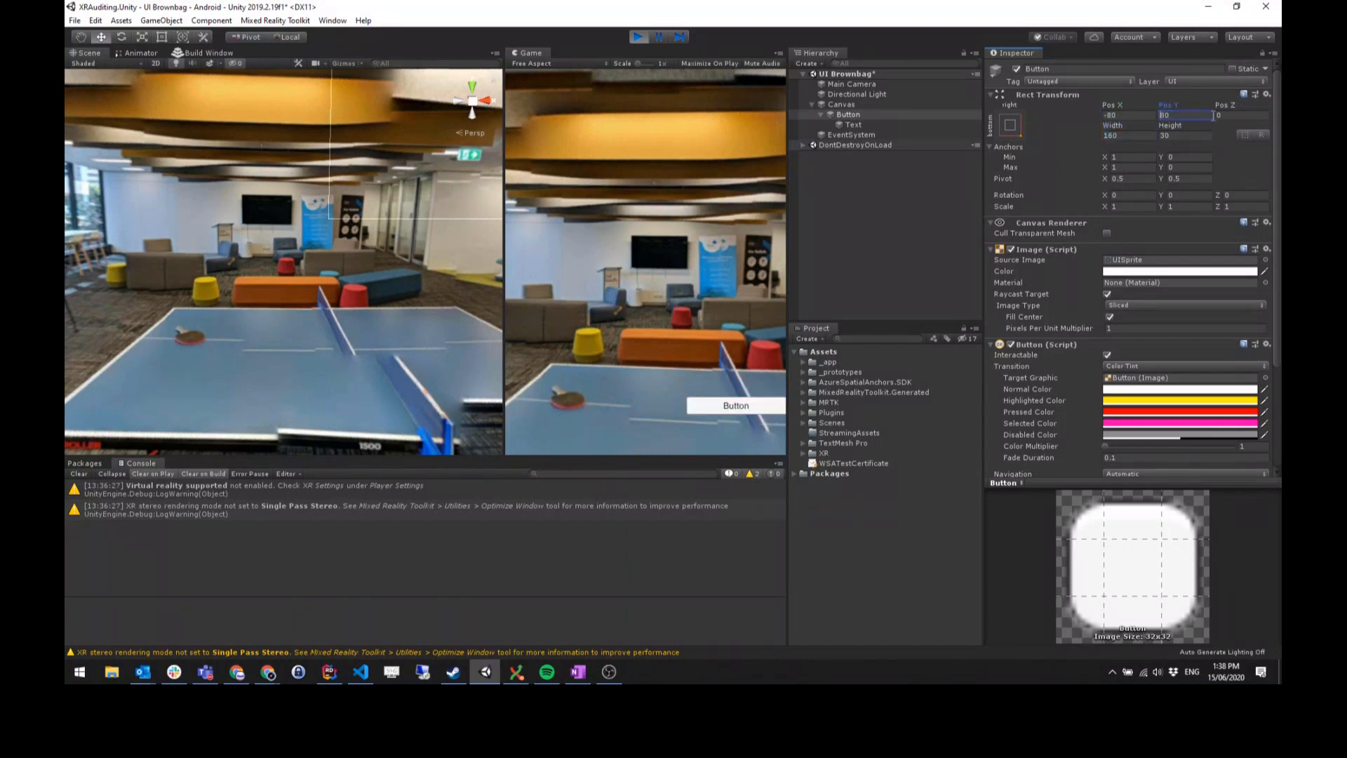
pyautogui.click(1111, 136)
pyautogui.write('80')
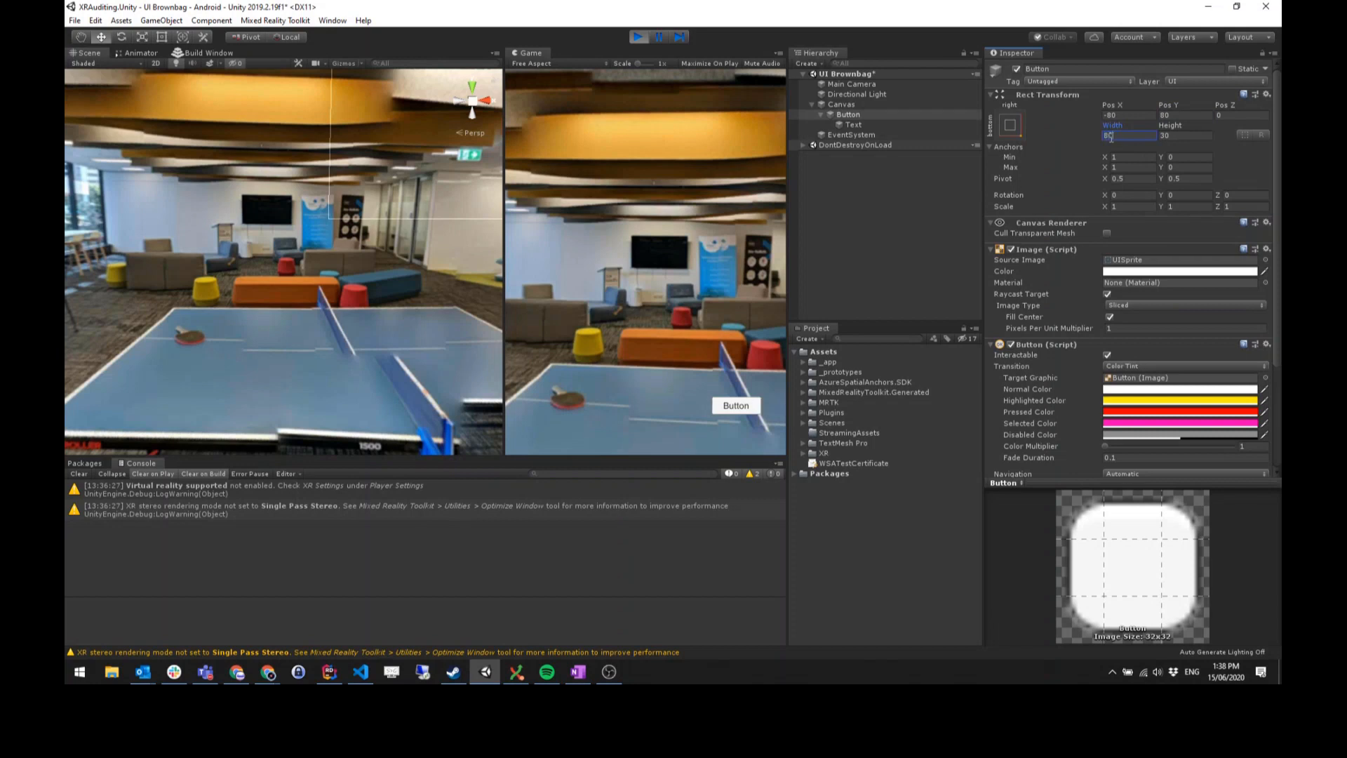
pyautogui.click(1171, 135)
pyautogui.write('80')
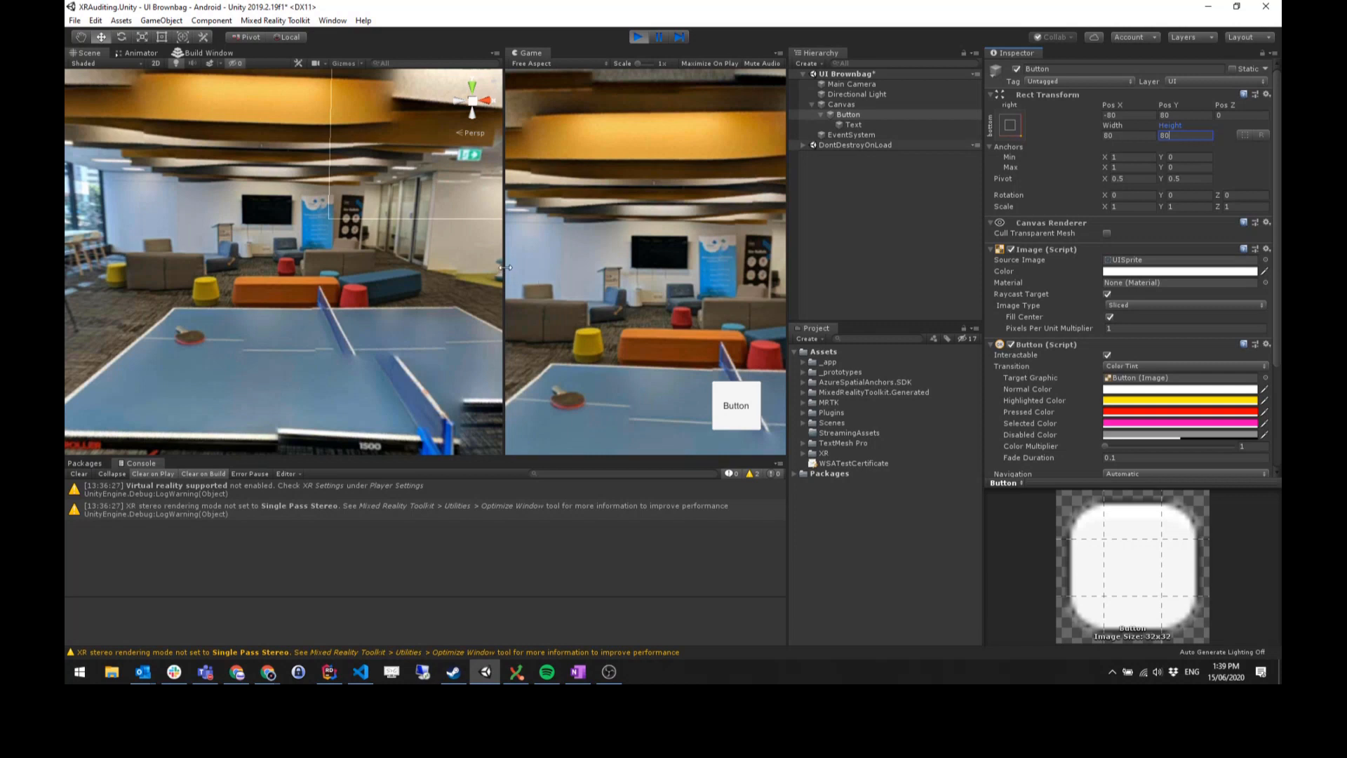
# - Resize the game view in width and height to check how the bottom-right anchored button follows
pyautogui.moveTo(505, 267); pyautogui.dragTo(447, 292)
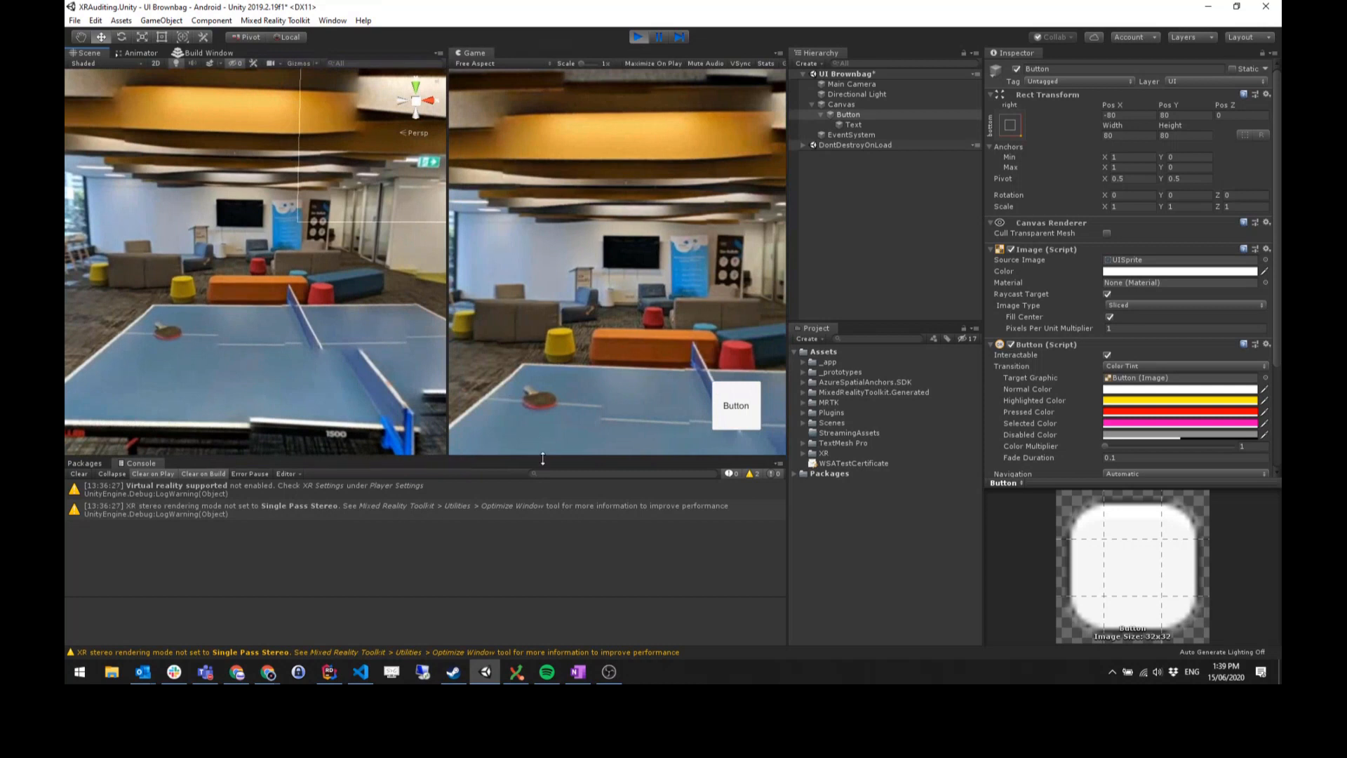
pyautogui.moveTo(543, 458); pyautogui.dragTo(393, 448)
pyautogui.moveTo(448, 396); pyautogui.dragTo(542, 393)
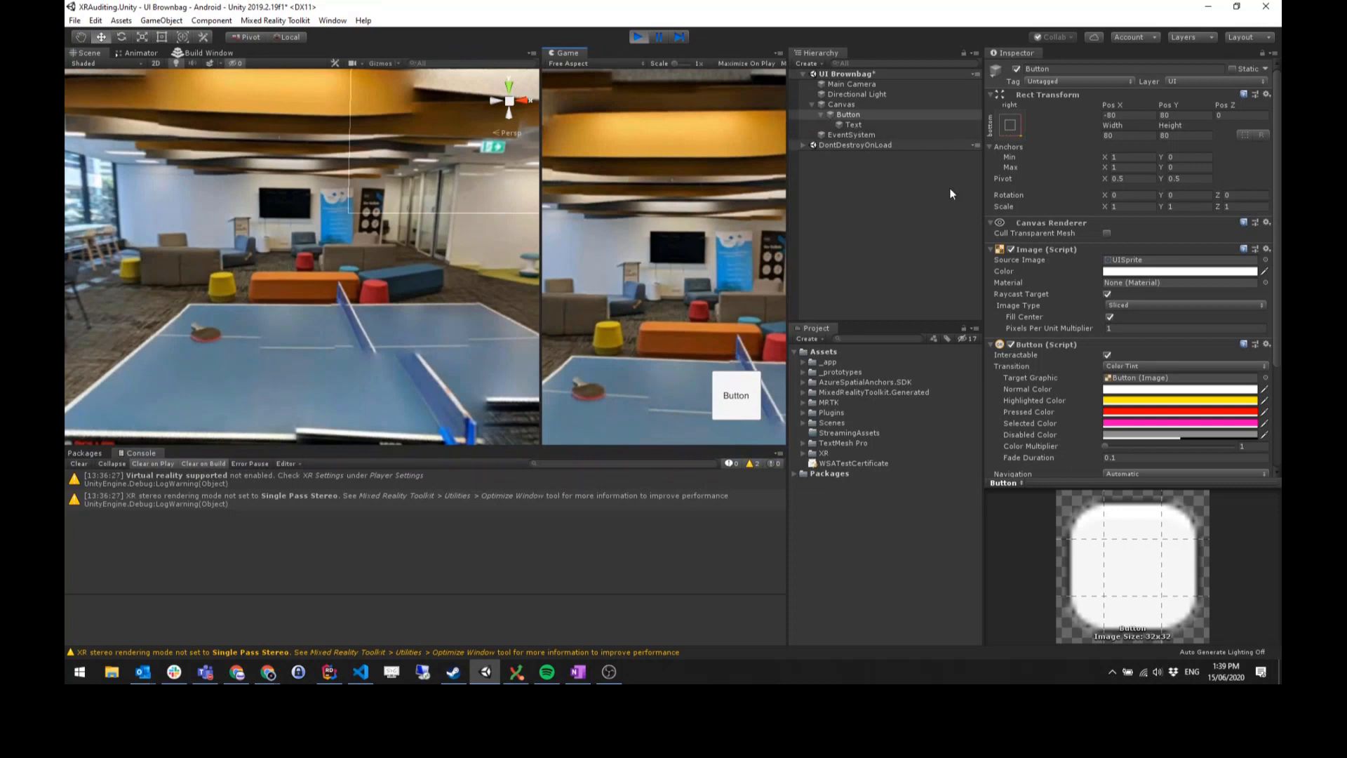
# - Change the Button's anchor preset to bottom stretch and set its Right and Left margins to 20
pyautogui.click(1010, 127)
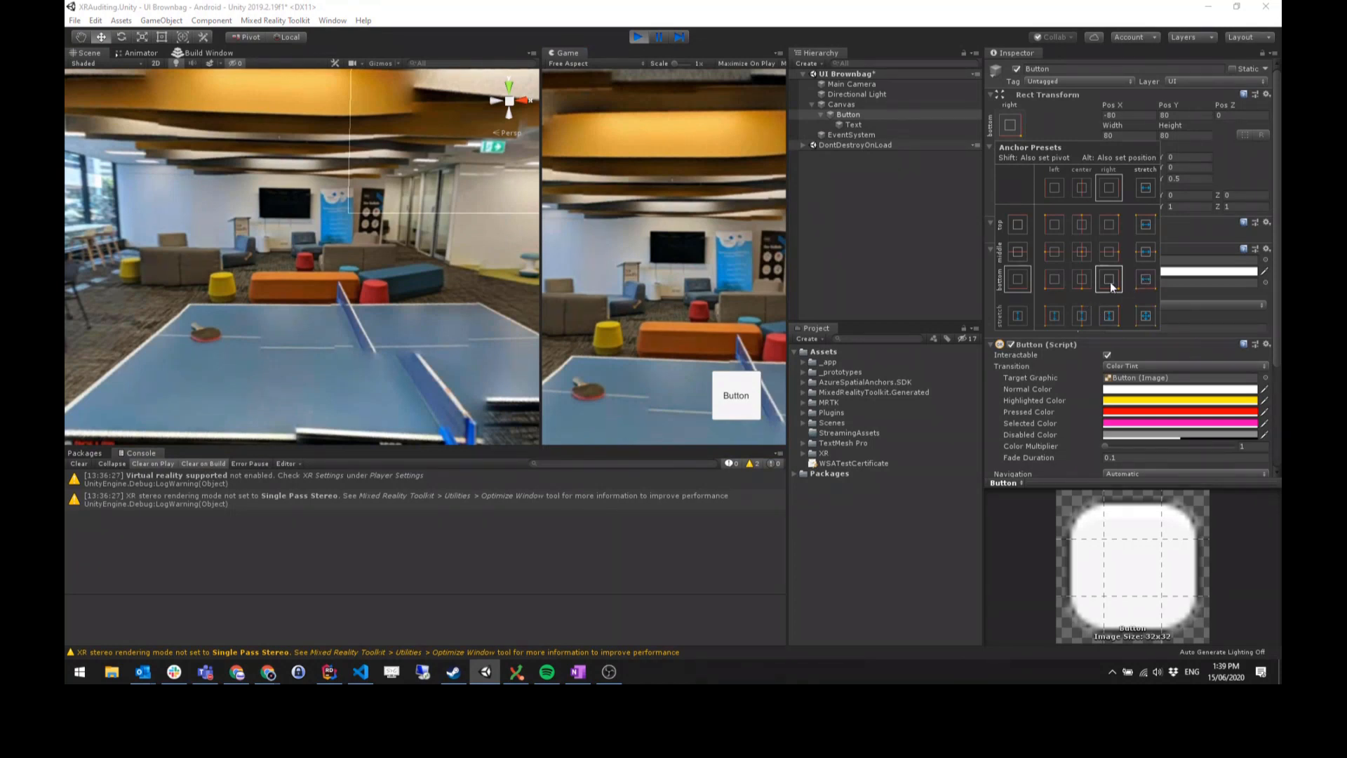
pyautogui.click(1148, 285)
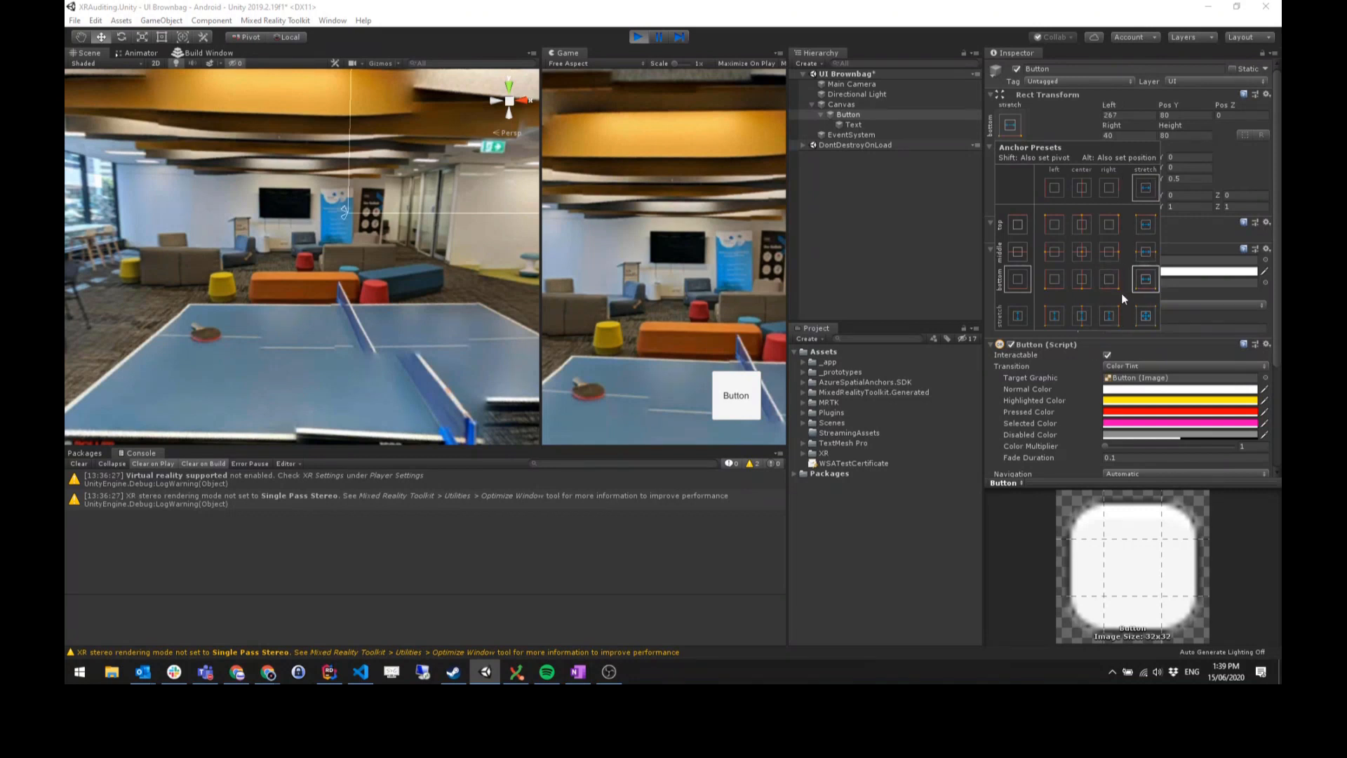
pyautogui.click(1256, 162)
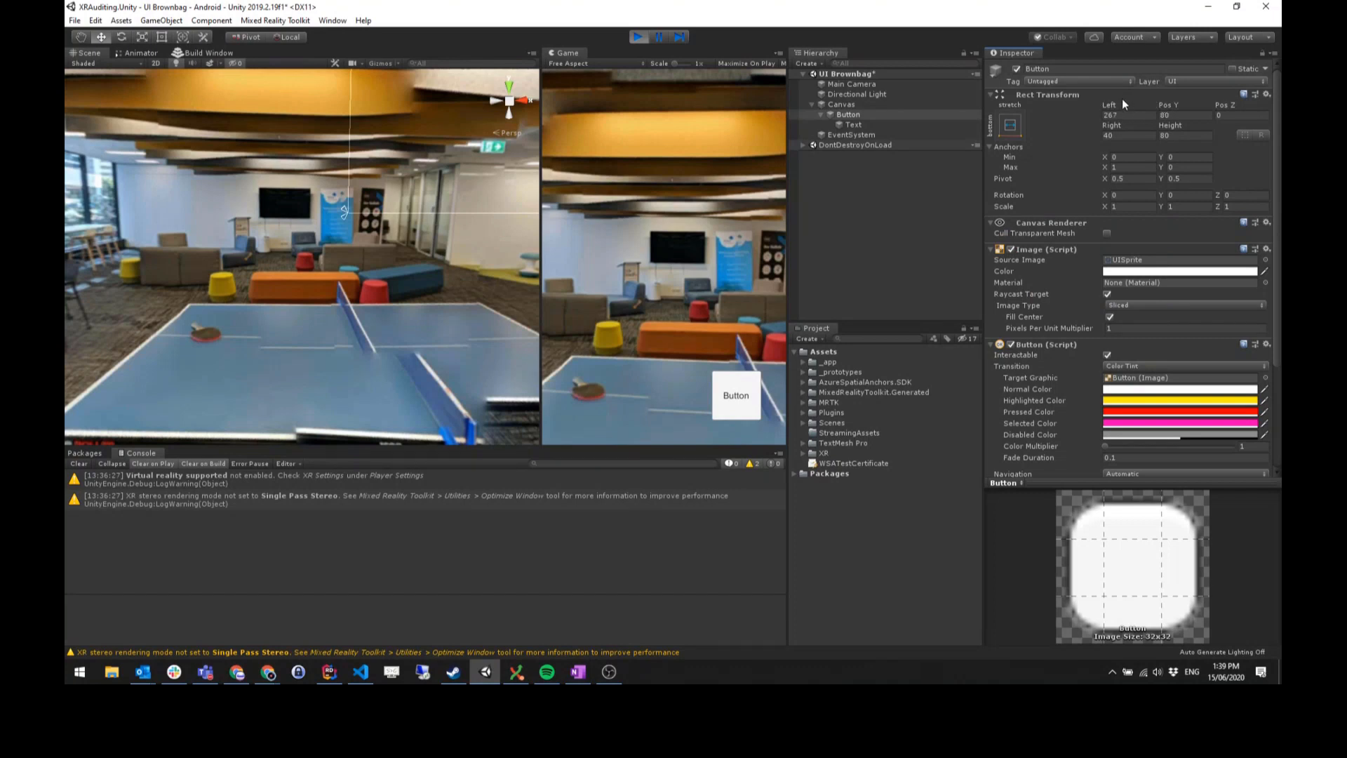
pyautogui.click(1115, 135)
pyautogui.write('20')
pyautogui.click(1130, 115)
pyautogui.write('20')
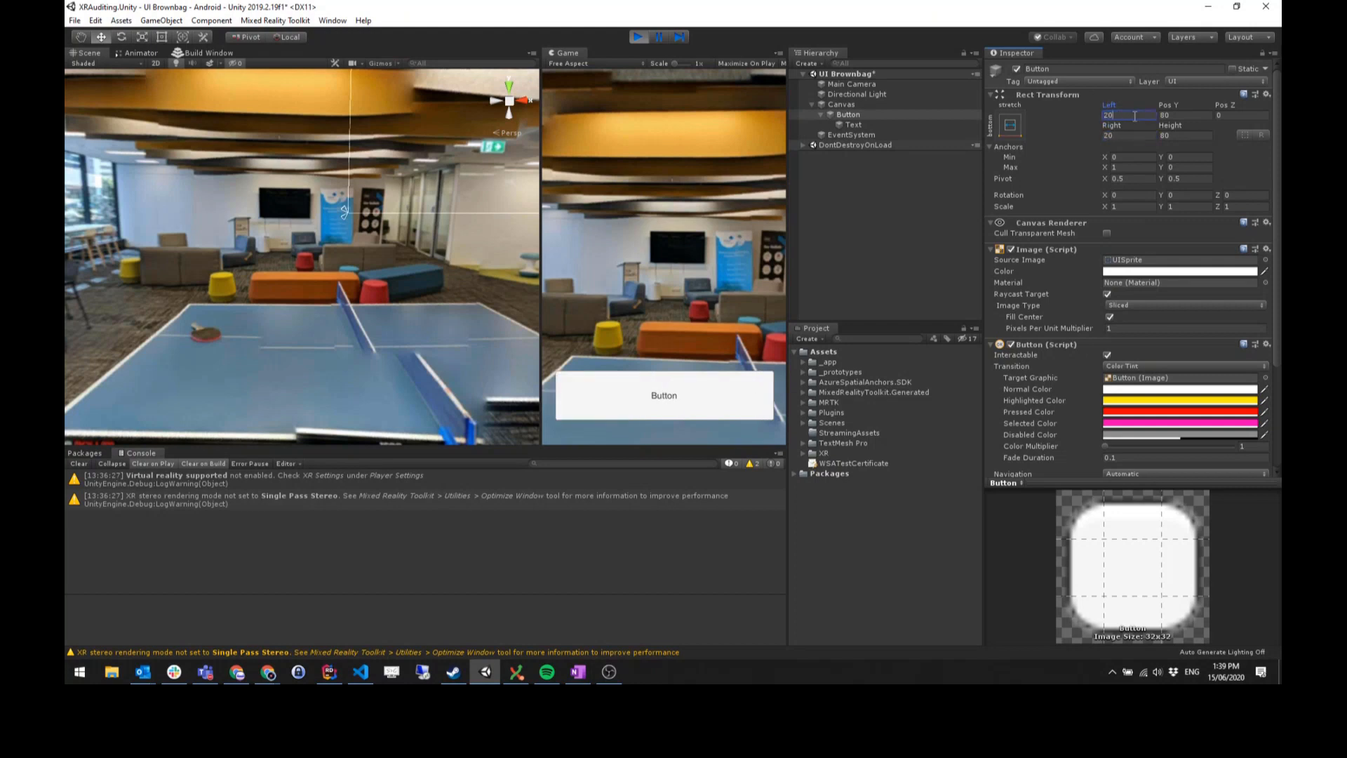
# - Set the Button's Height to 60 and its Pos Y to 40
pyautogui.click(1185, 116)
pyautogui.write('20')
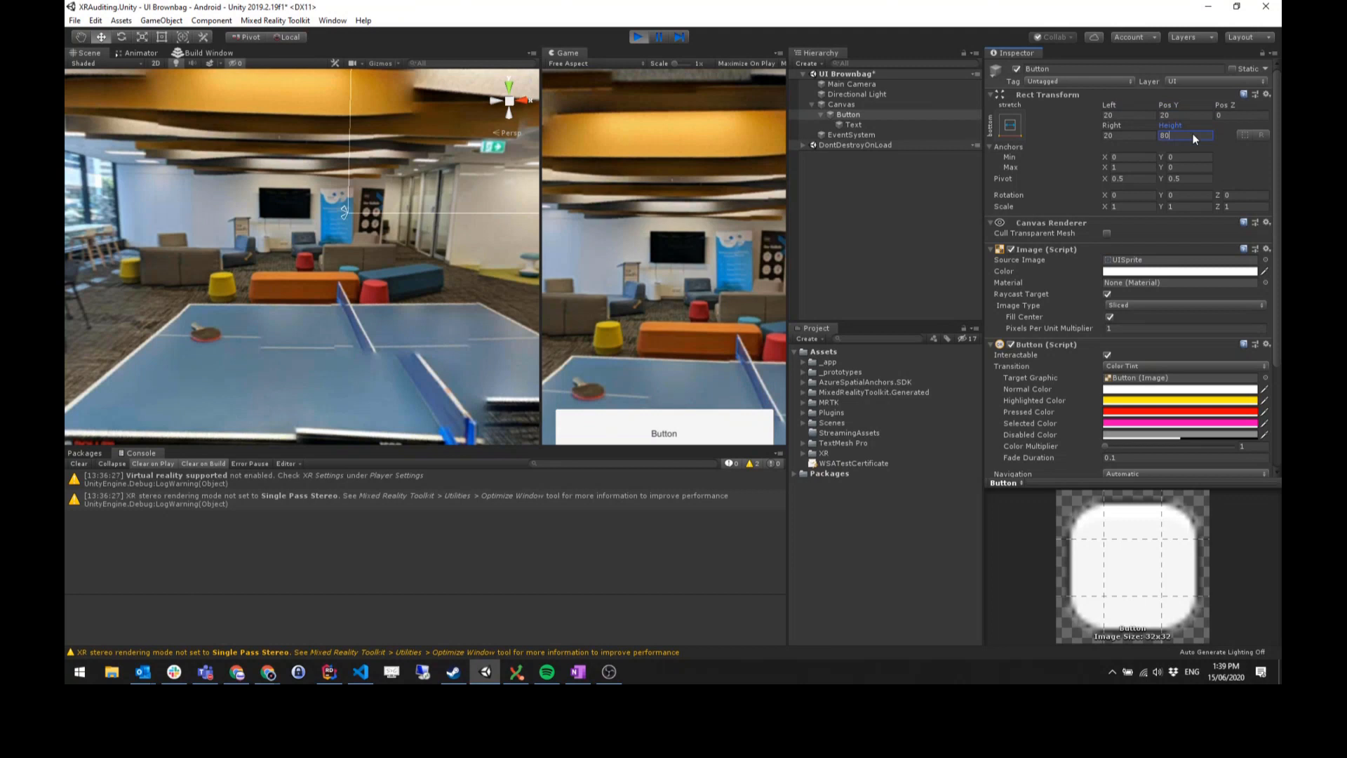
pyautogui.write('60')
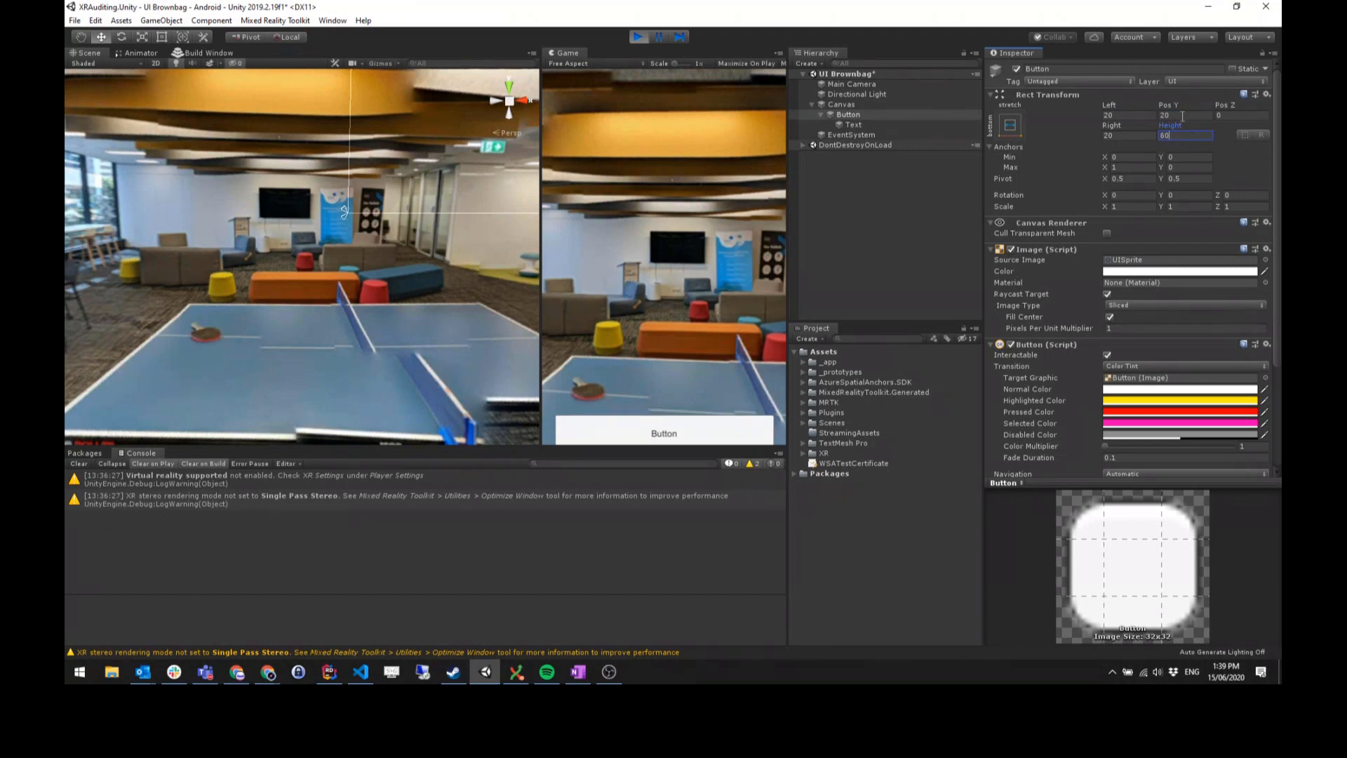
pyautogui.moveTo(1182, 116); pyautogui.dragTo(1209, 117)
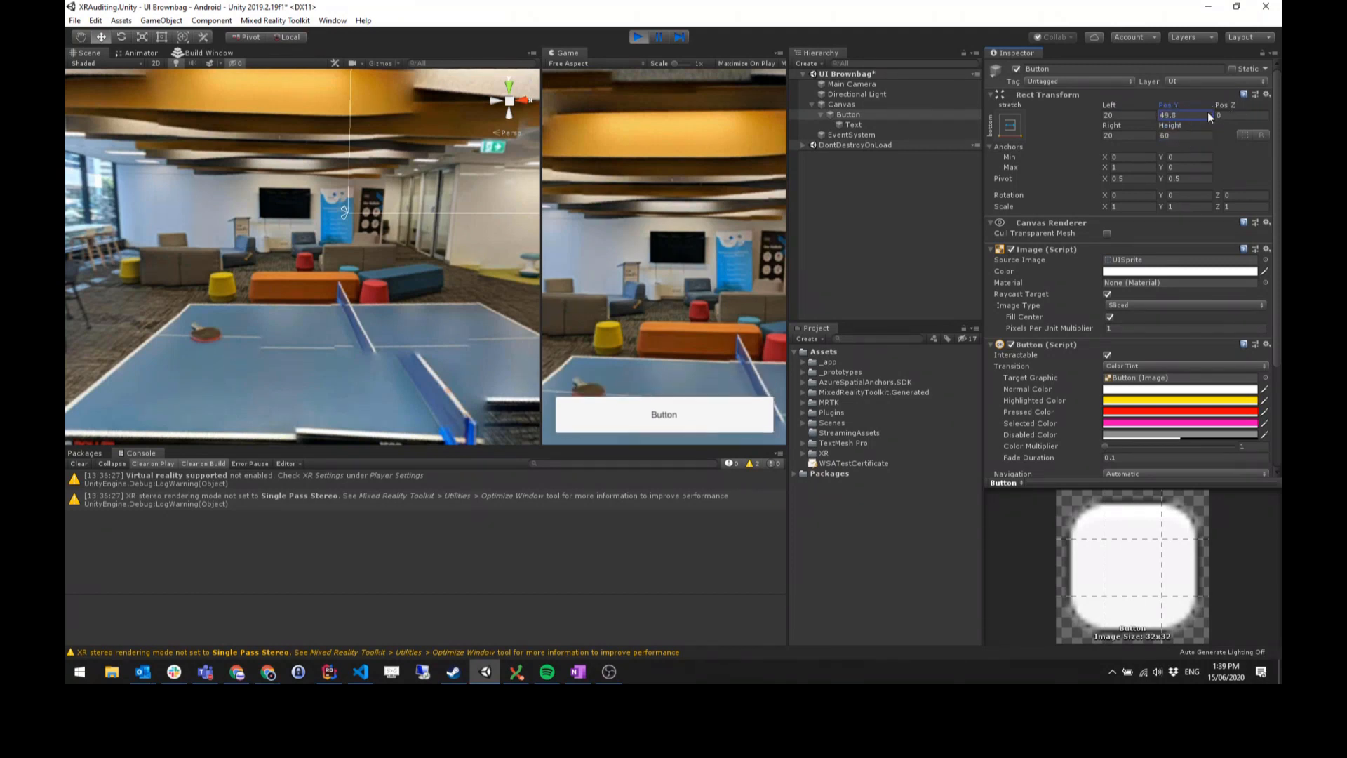
pyautogui.click(1190, 117)
pyautogui.write('40')
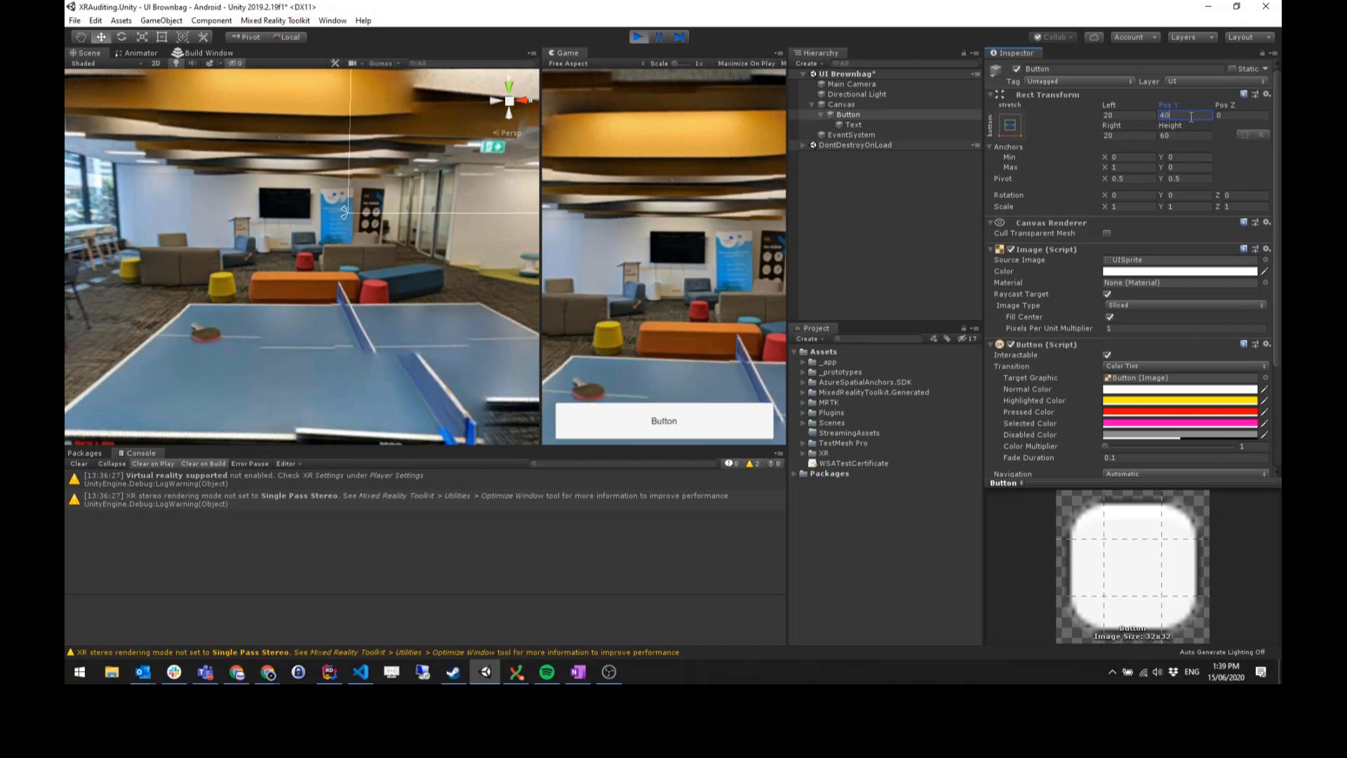
# - Narrow the game view to check how the stretched button adapts, and reselect the Button object
pyautogui.click(880, 254)
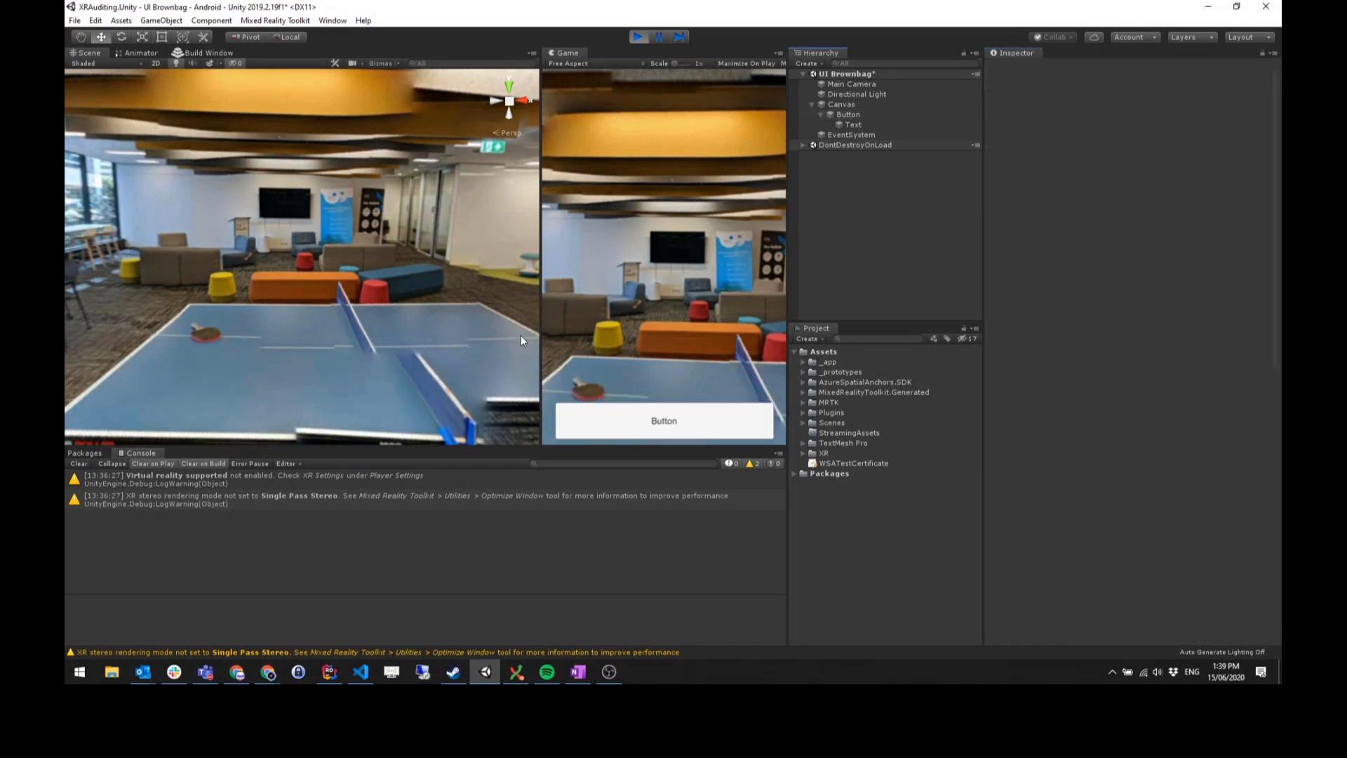
pyautogui.moveTo(539, 339); pyautogui.dragTo(564, 371)
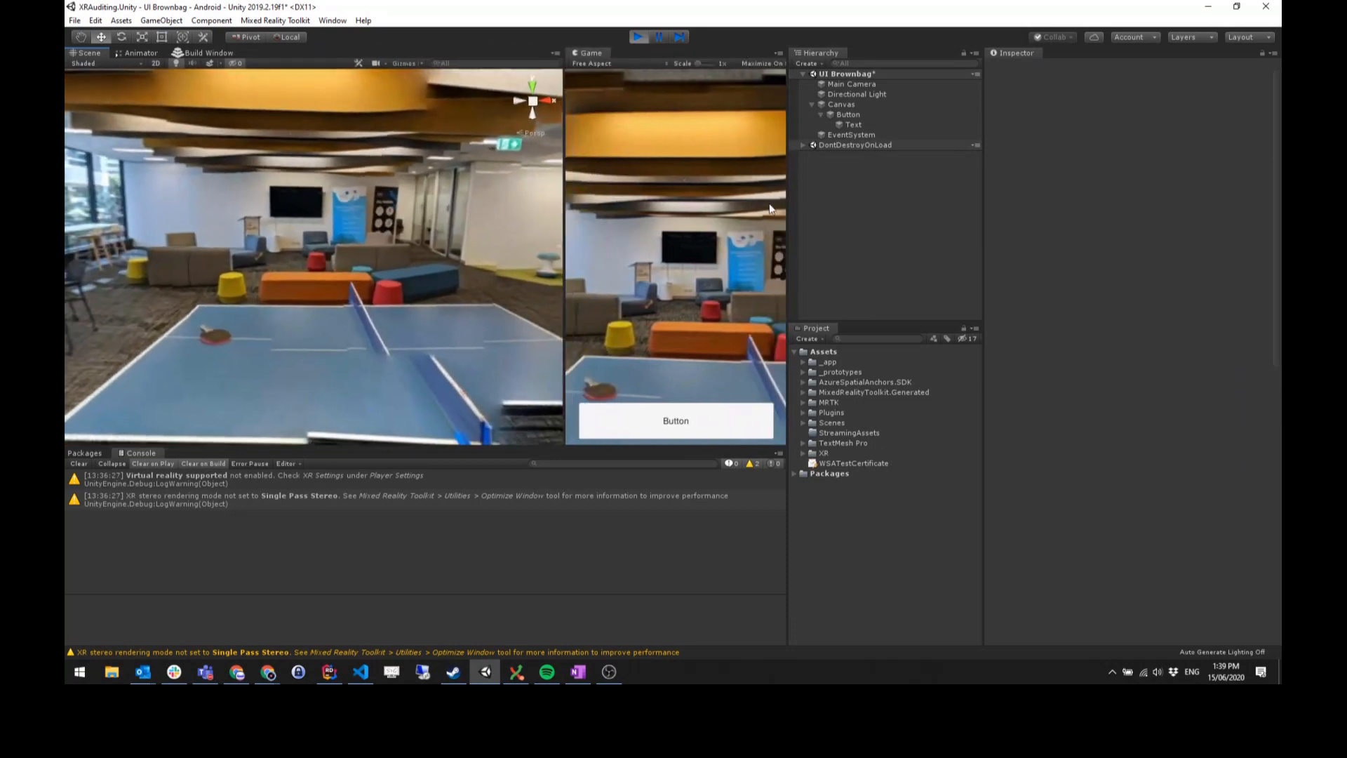
pyautogui.click(860, 113)
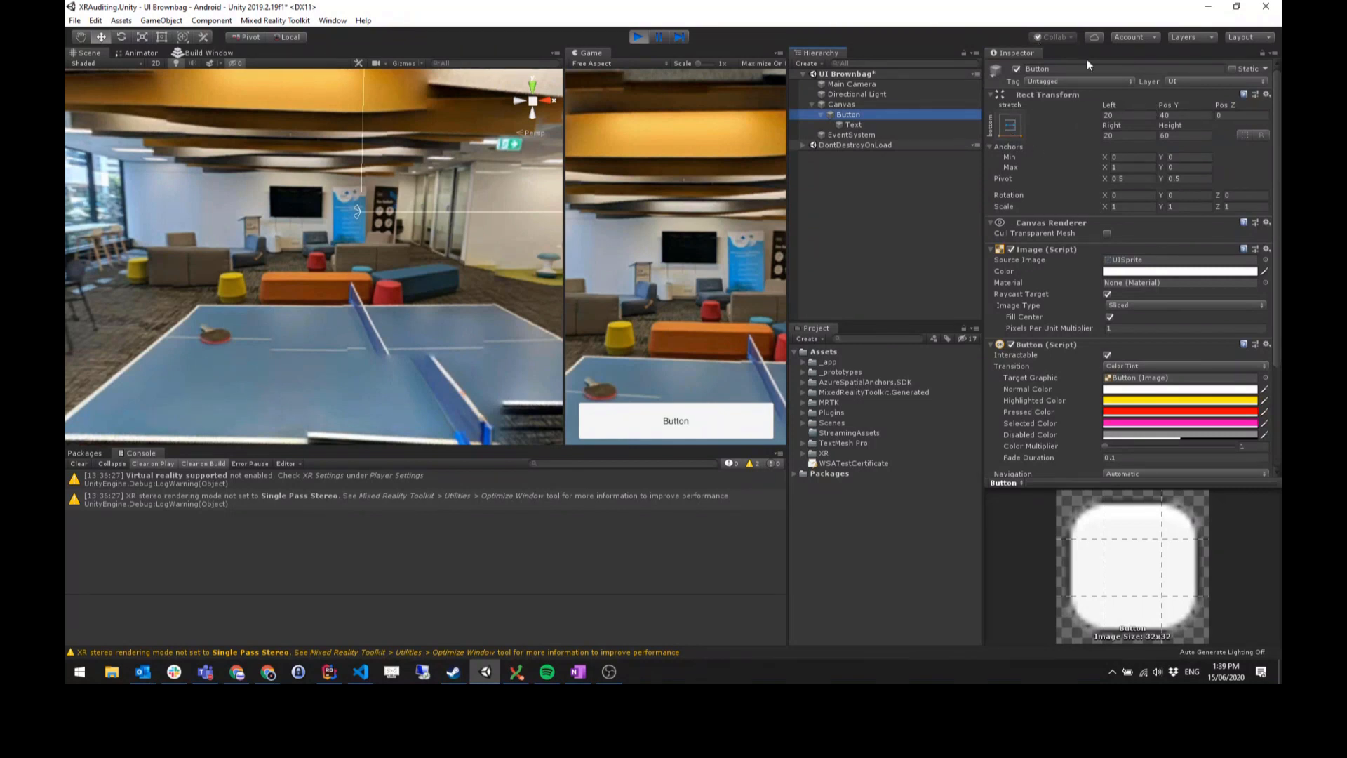
# - Set the Button's Pos Y to 20
pyautogui.click(1186, 117)
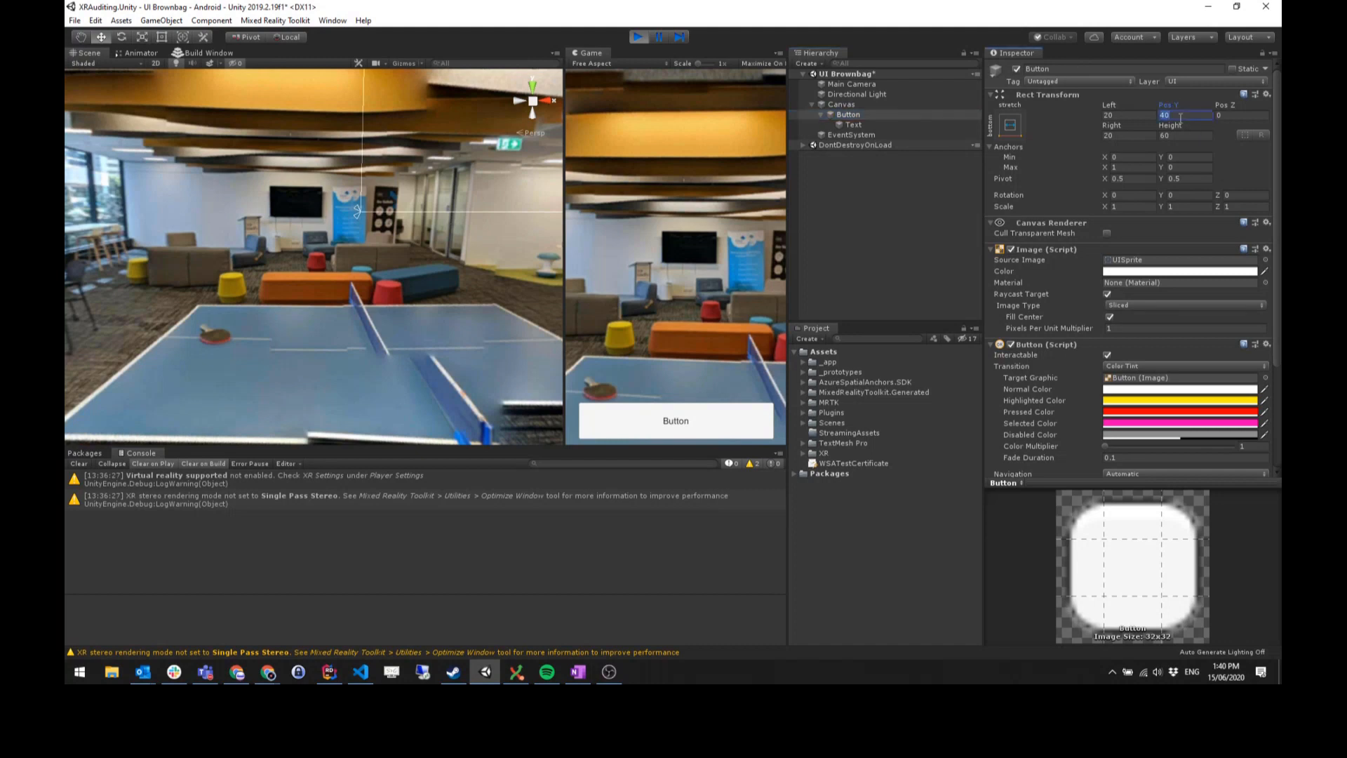
pyautogui.write('20')
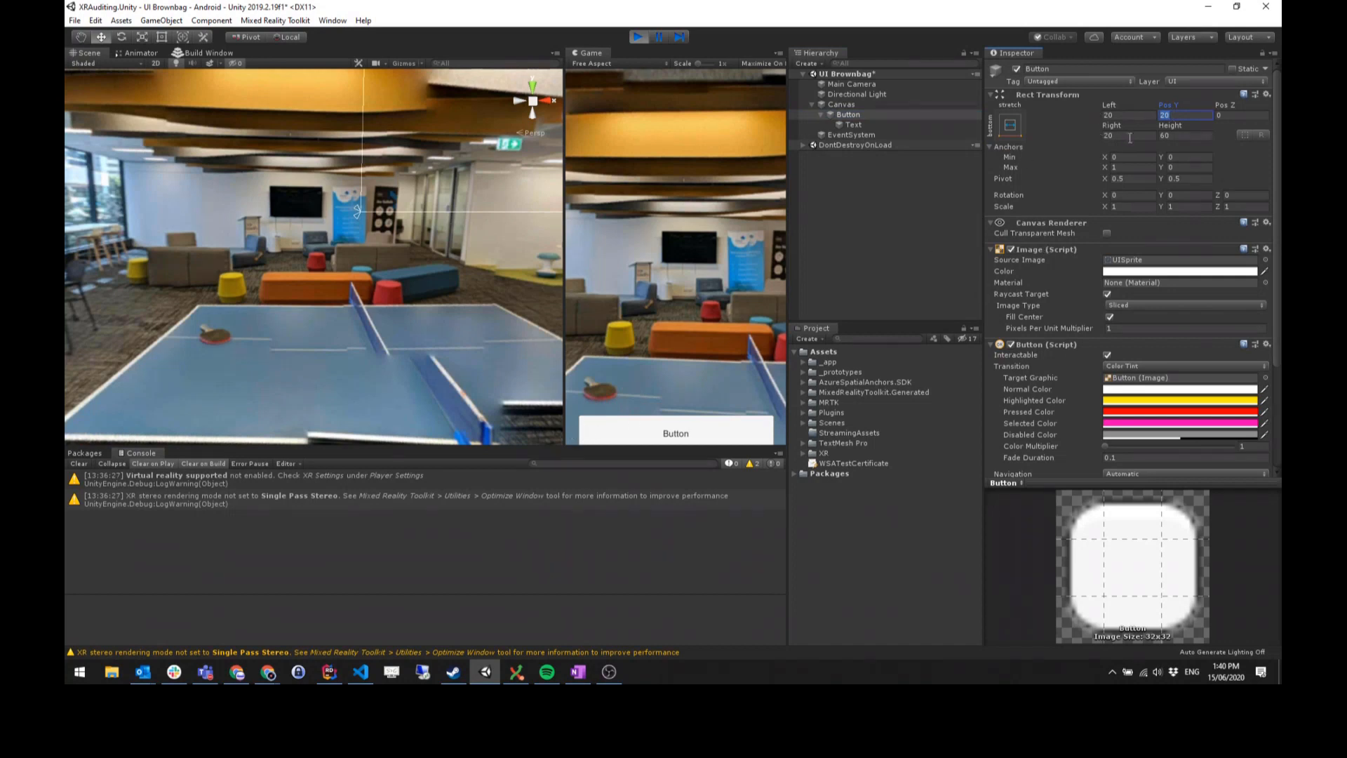
pyautogui.doubleClick(1185, 116)
pyautogui.click(1133, 179)
# - Change the Button's anchor preset to bottom center, switch it to bottom left, and set Pos X to 20
pyautogui.click(1011, 125)
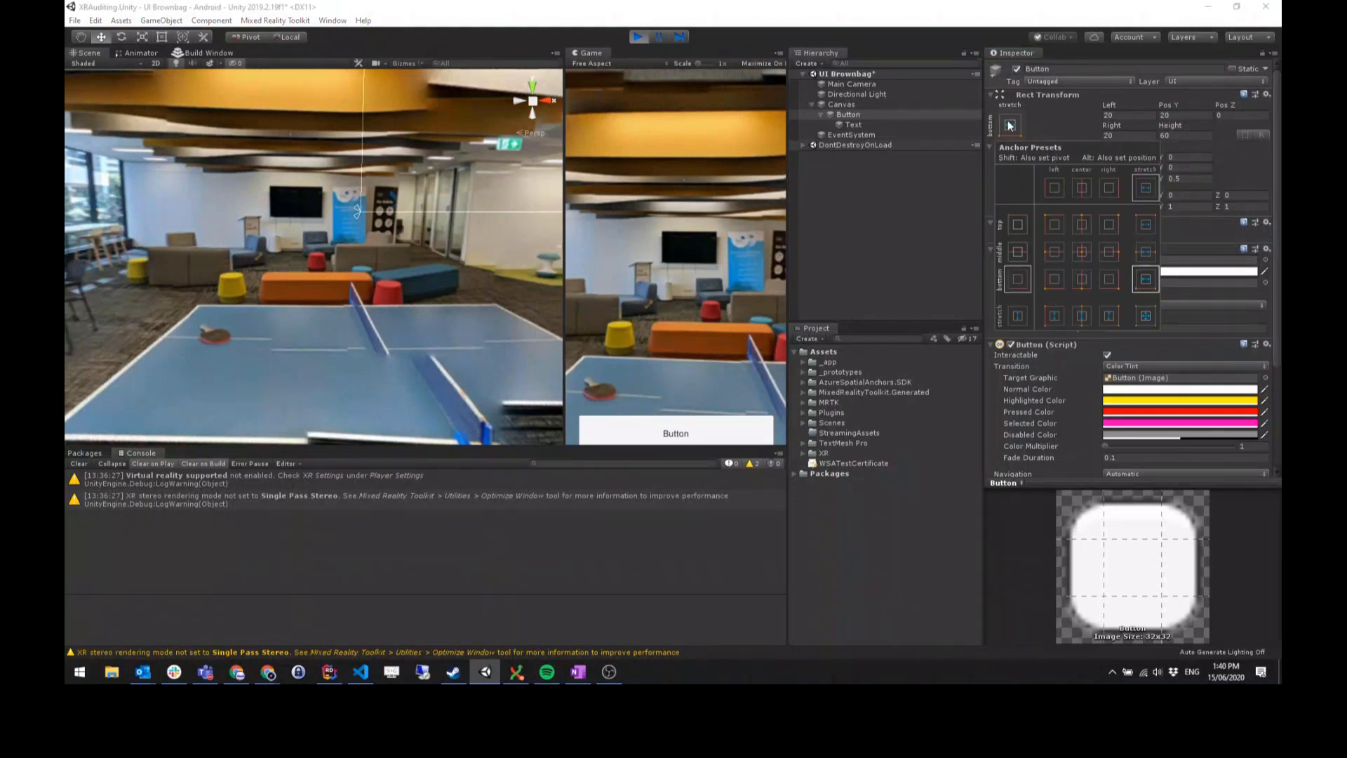
pyautogui.click(1087, 285)
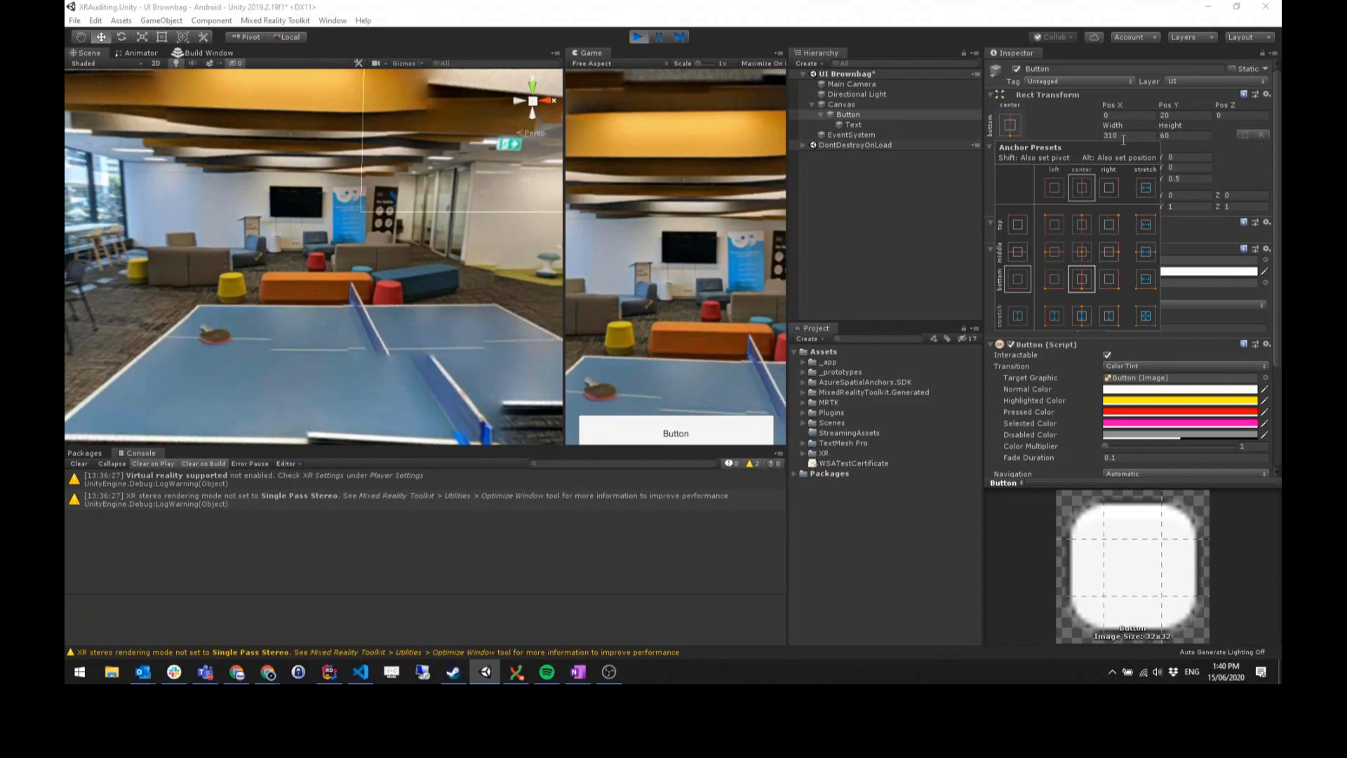
pyautogui.click(1054, 279)
pyautogui.click(1114, 117)
pyautogui.write('20')
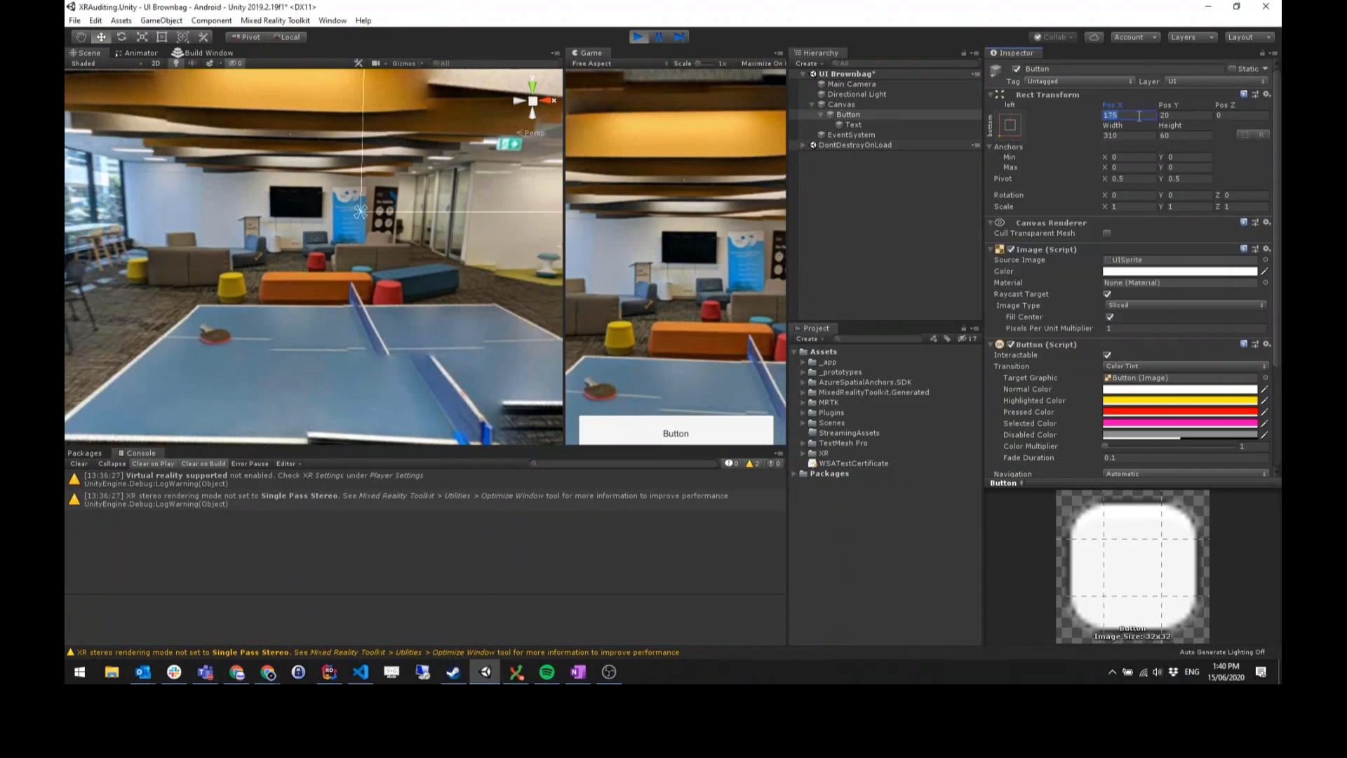
pyautogui.click(1184, 115)
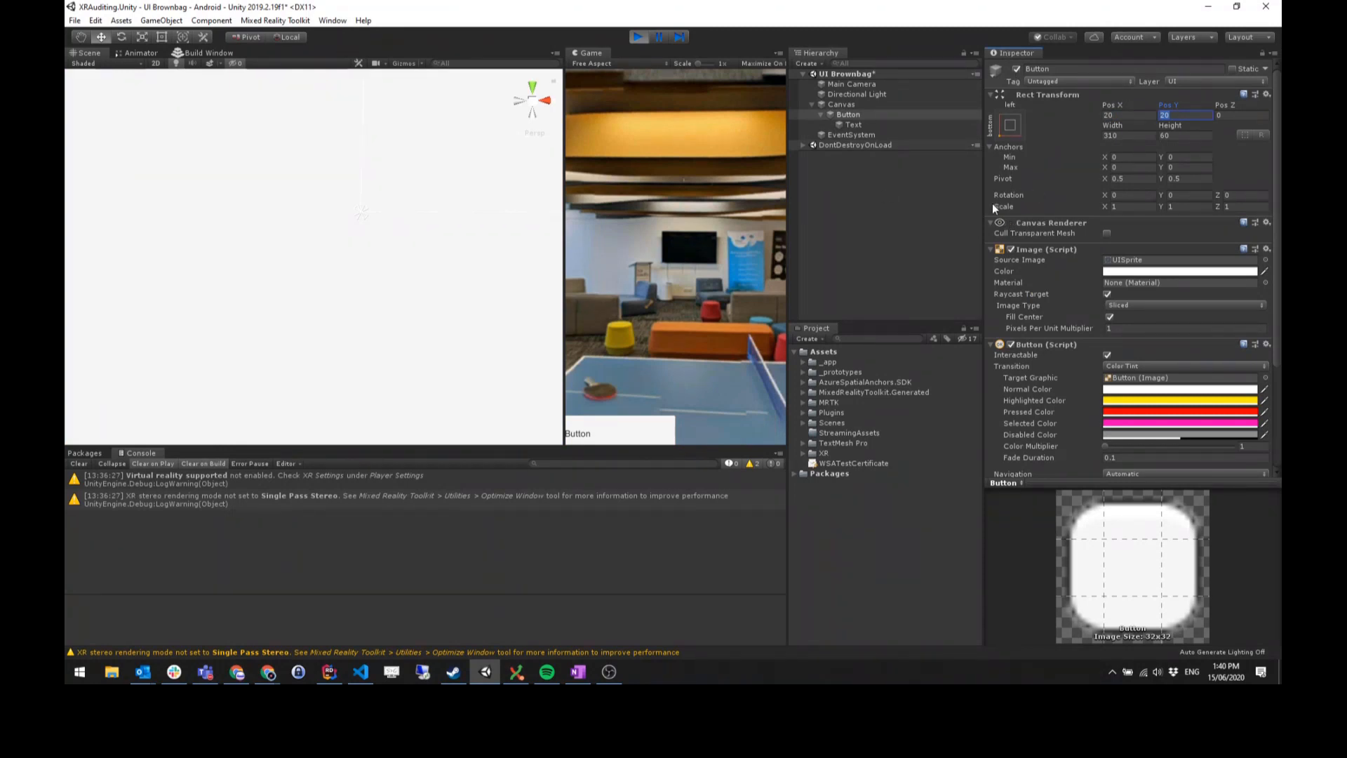
# - Switch the scene view to 2D, frame the Button and examine its pivot point up close
pyautogui.click(1134, 180)
pyautogui.press('Tab')
pyautogui.click(158, 63)
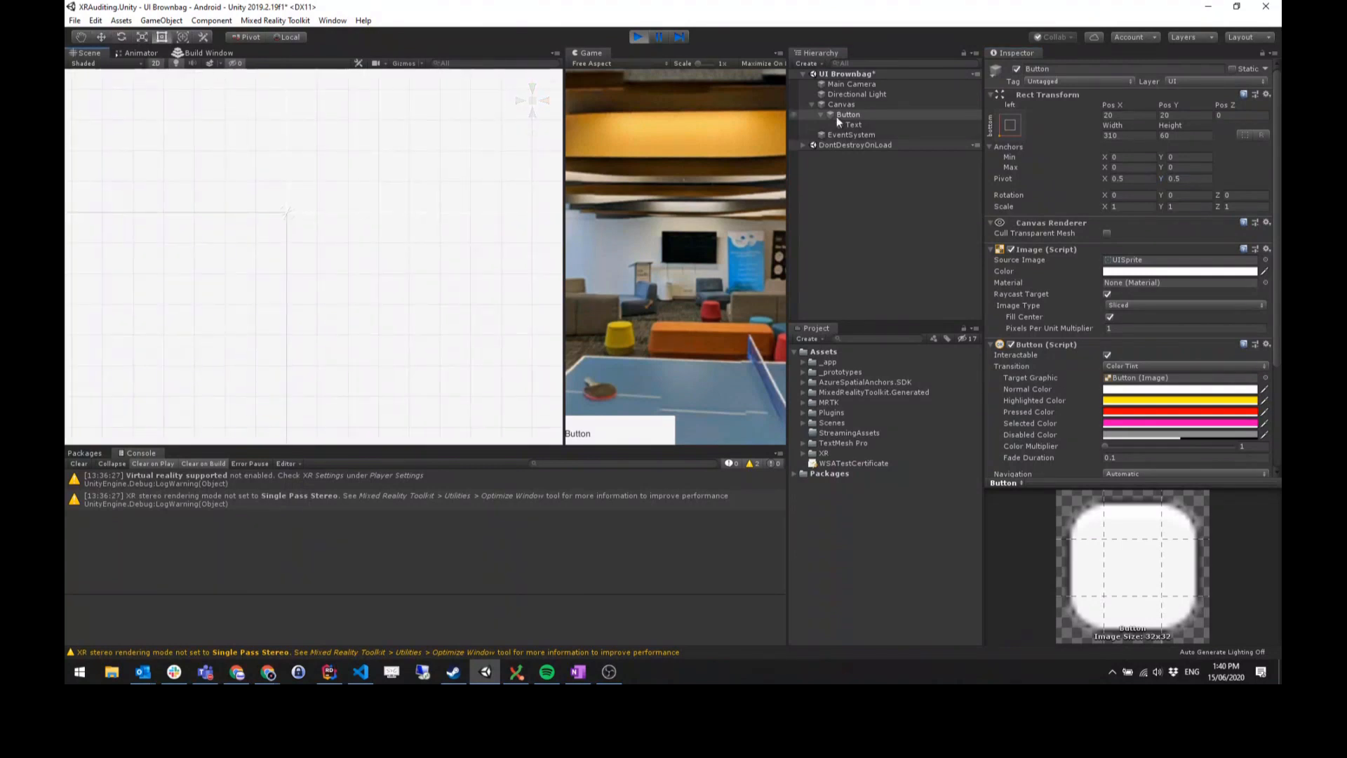
pyautogui.click(839, 115)
pyautogui.scroll(3, 365, 209)
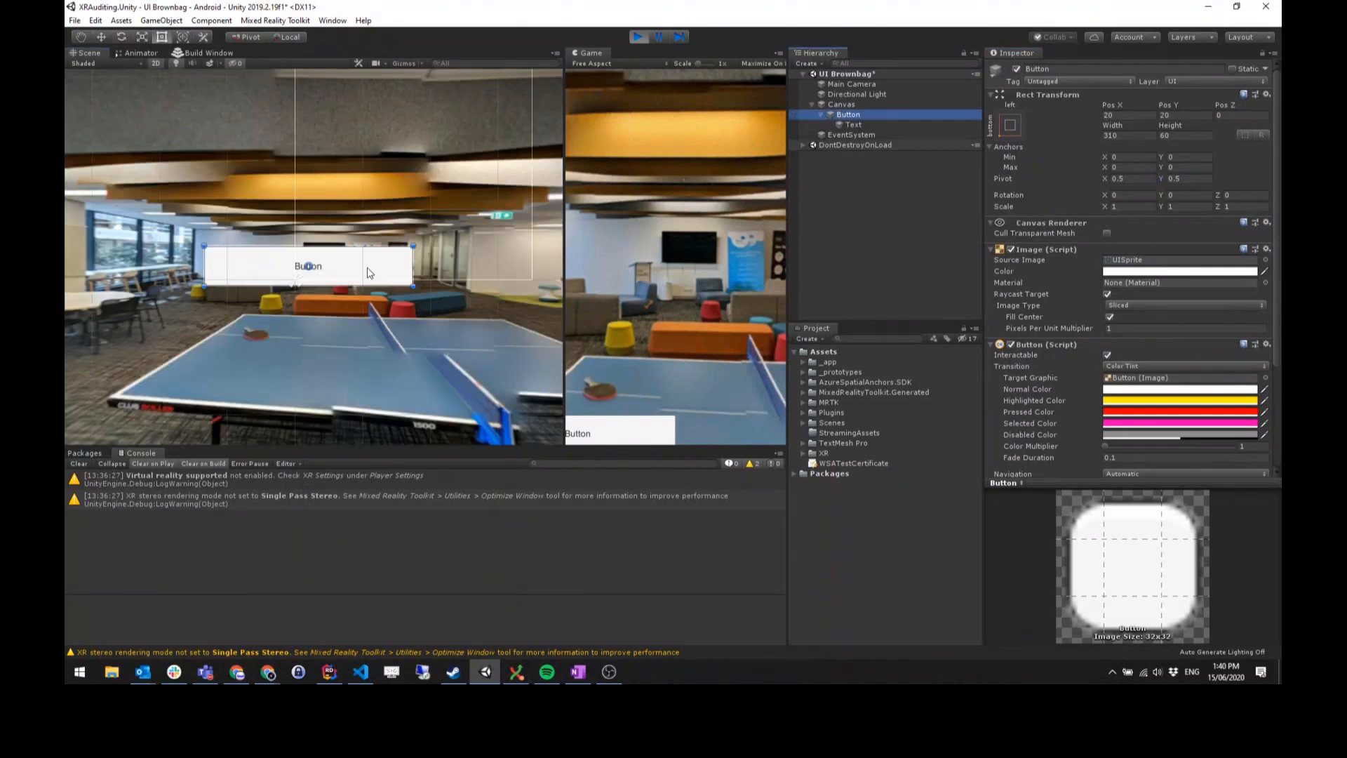
pyautogui.scroll(8, 270, 267)
pyautogui.scroll(2, 279, 258)
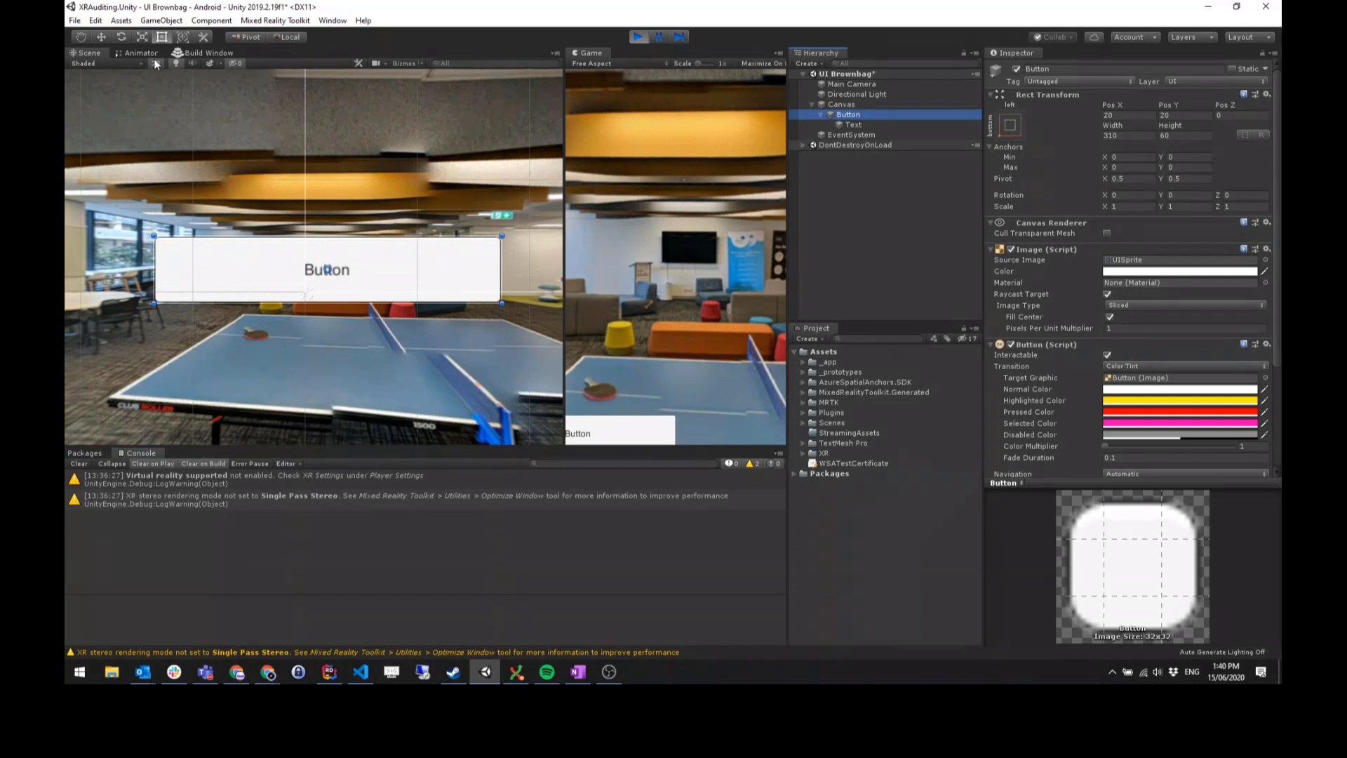
pyautogui.scroll(-2, 340, 271)
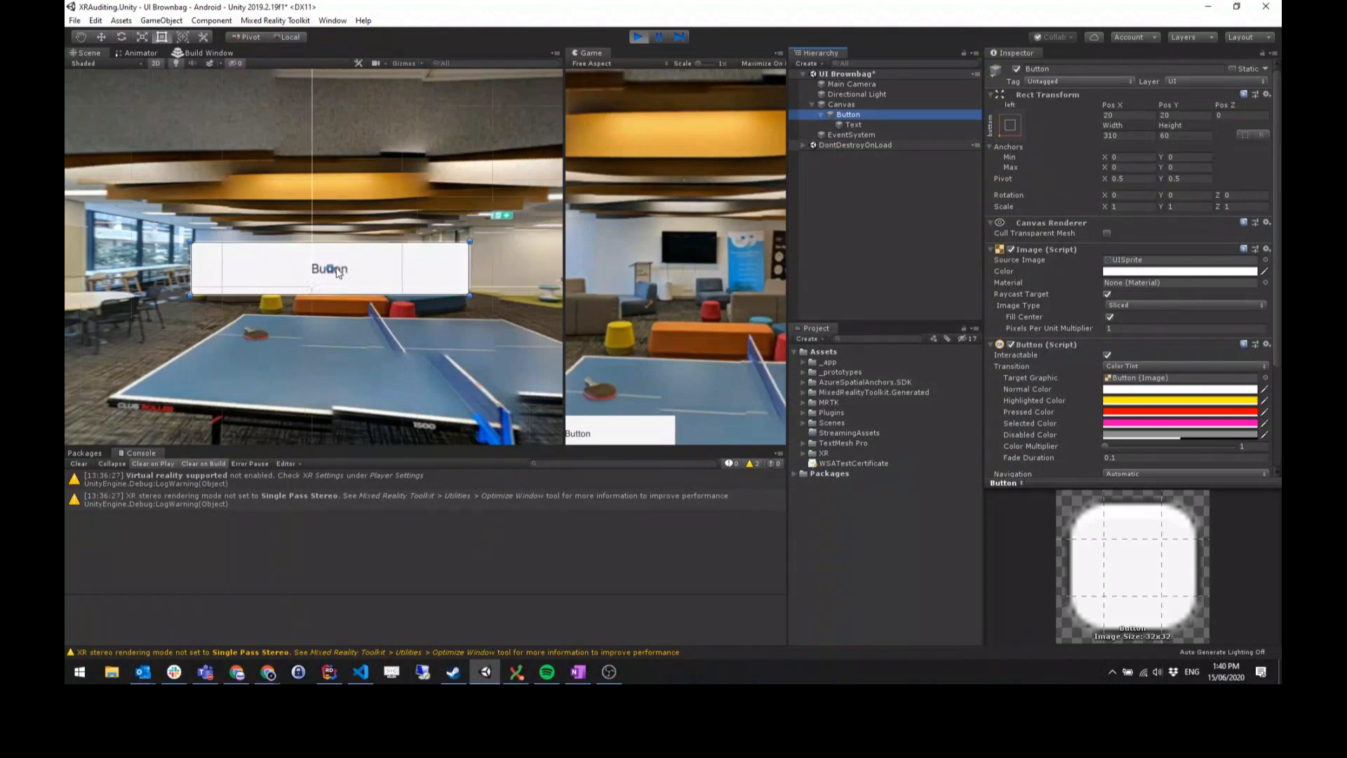
pyautogui.scroll(-2, 338, 272)
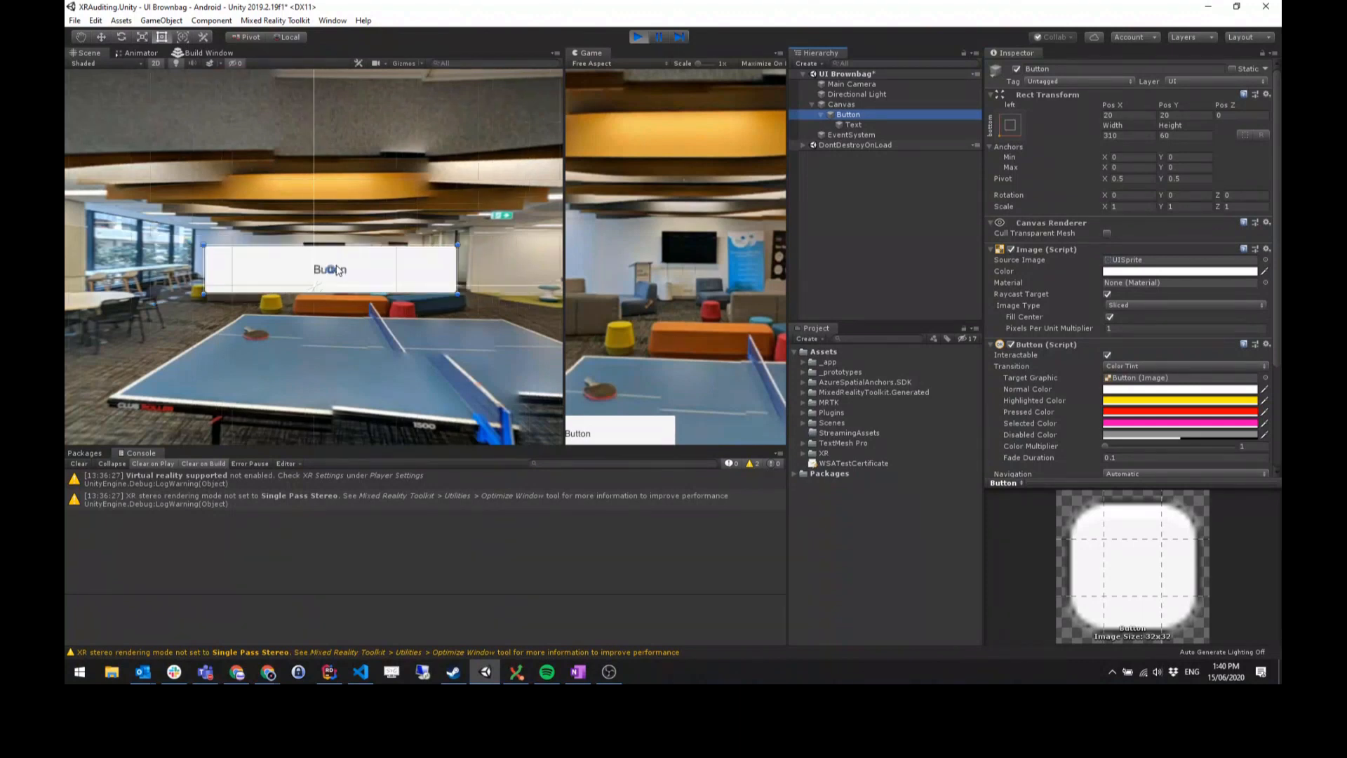
pyautogui.scroll(3, 337, 269)
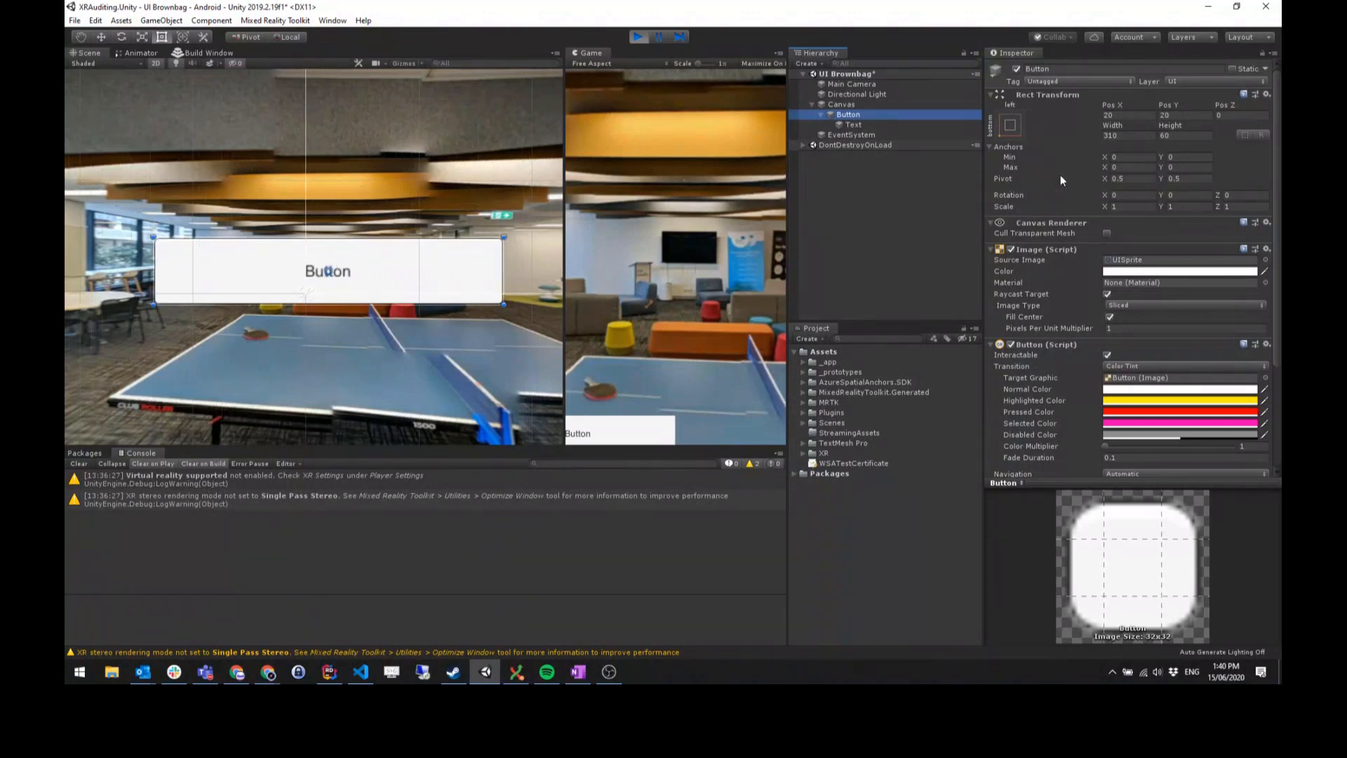
# - Set the Button's Pivot X to 0 and its Pos X to 20
pyautogui.click(1142, 176)
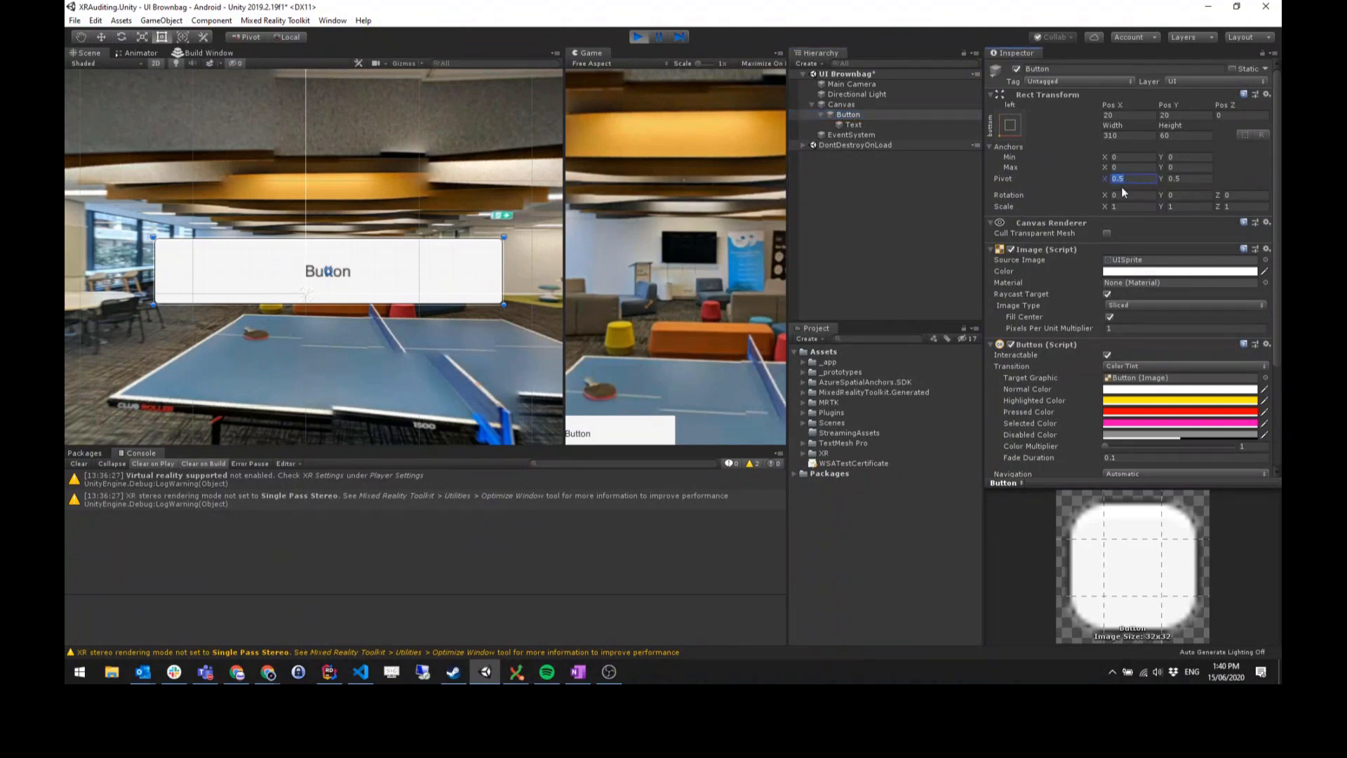
pyautogui.click(1138, 179)
pyautogui.click(1116, 116)
pyautogui.click(1129, 178)
pyautogui.write('0')
pyautogui.click(1137, 115)
pyautogui.write('20')
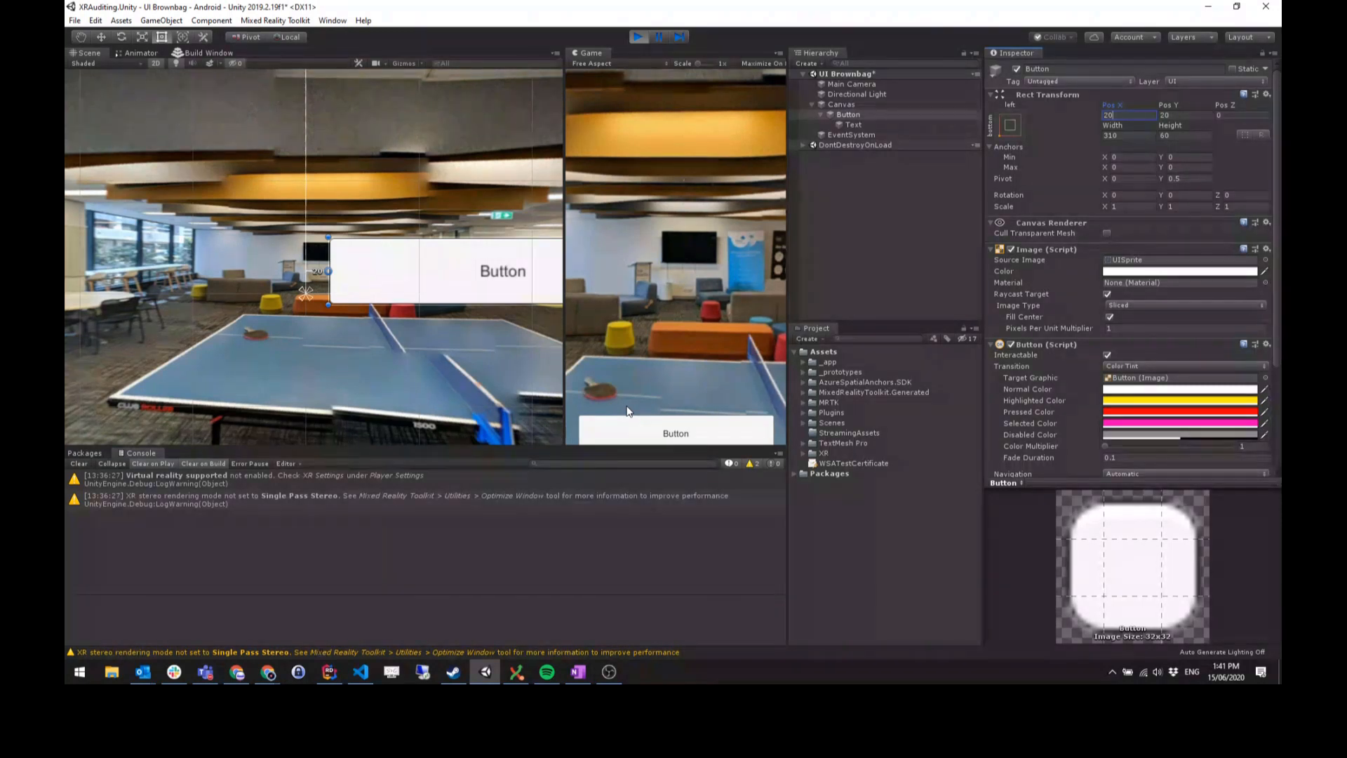
# - Set the Button's pivot to X 0.5 and Y 0, and its Pos Y to 20
pyautogui.click(900, 115)
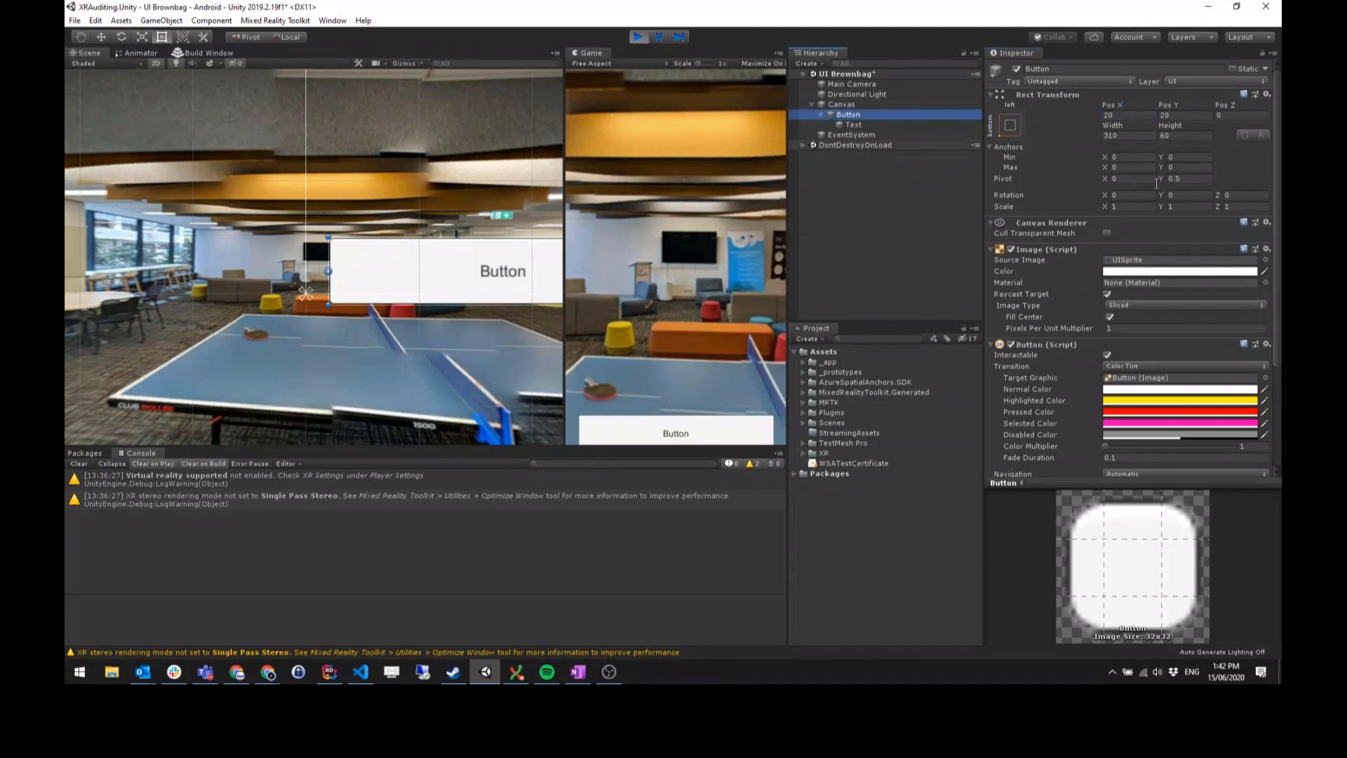
pyautogui.click(1188, 179)
pyautogui.write('0')
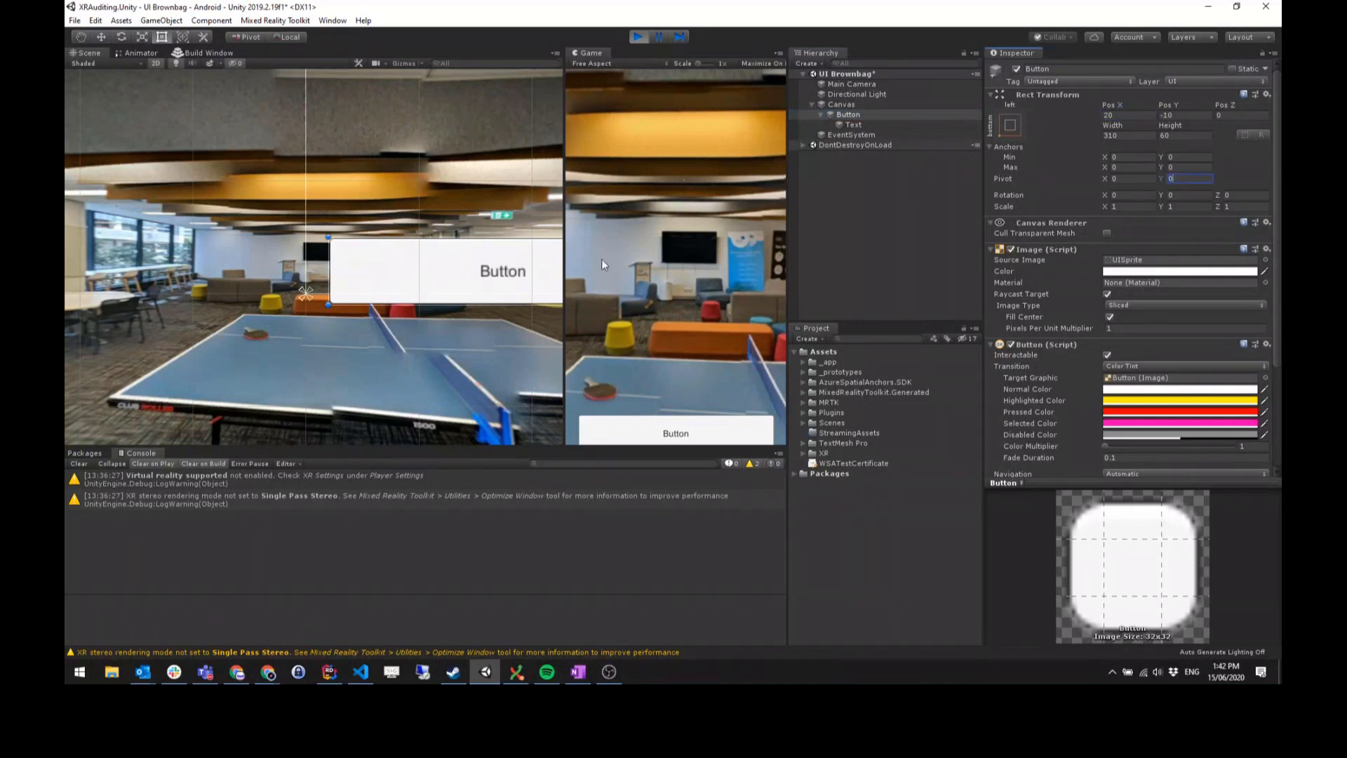
pyautogui.write('.5')
pyautogui.click(1186, 115)
pyautogui.write('20')
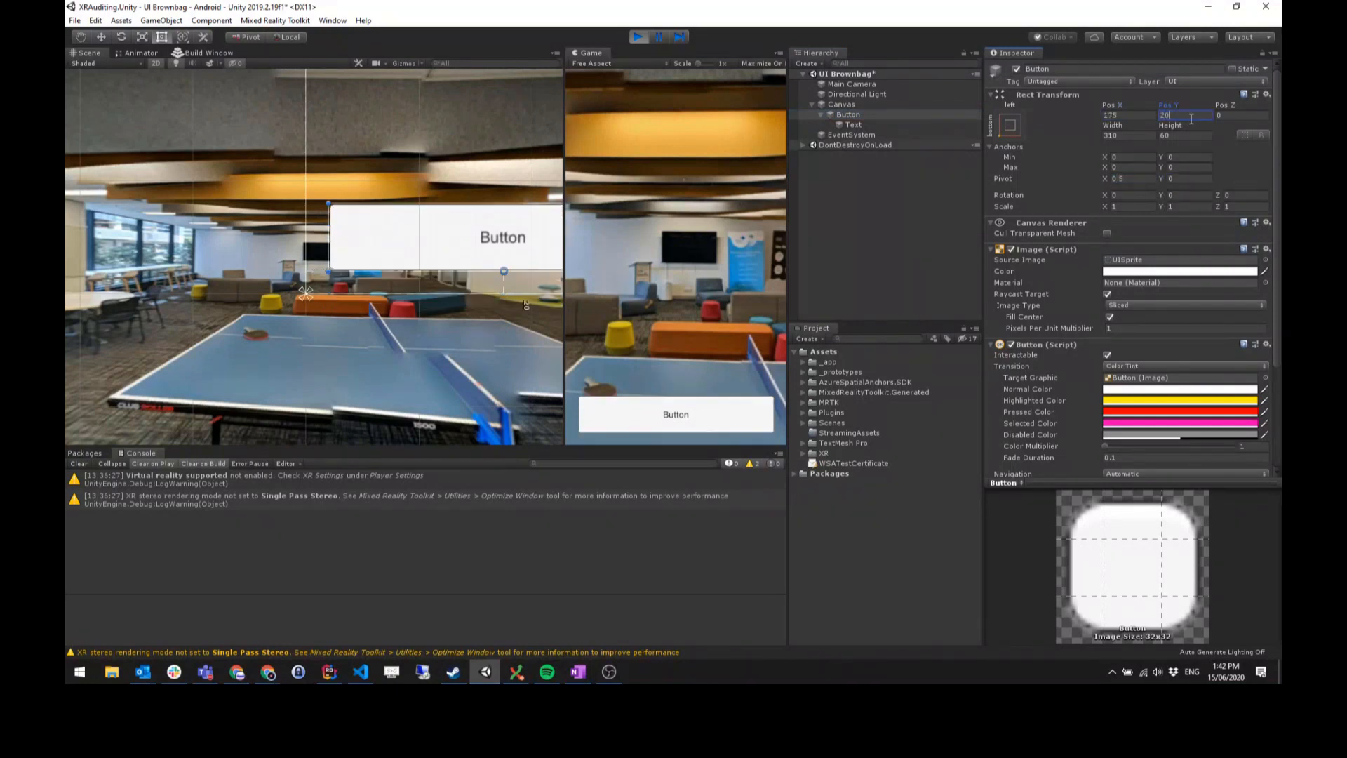
# - Change the Button's anchor preset to bottom stretch and resize the game view in width and height to check how it adapts
pyautogui.click(1010, 125)
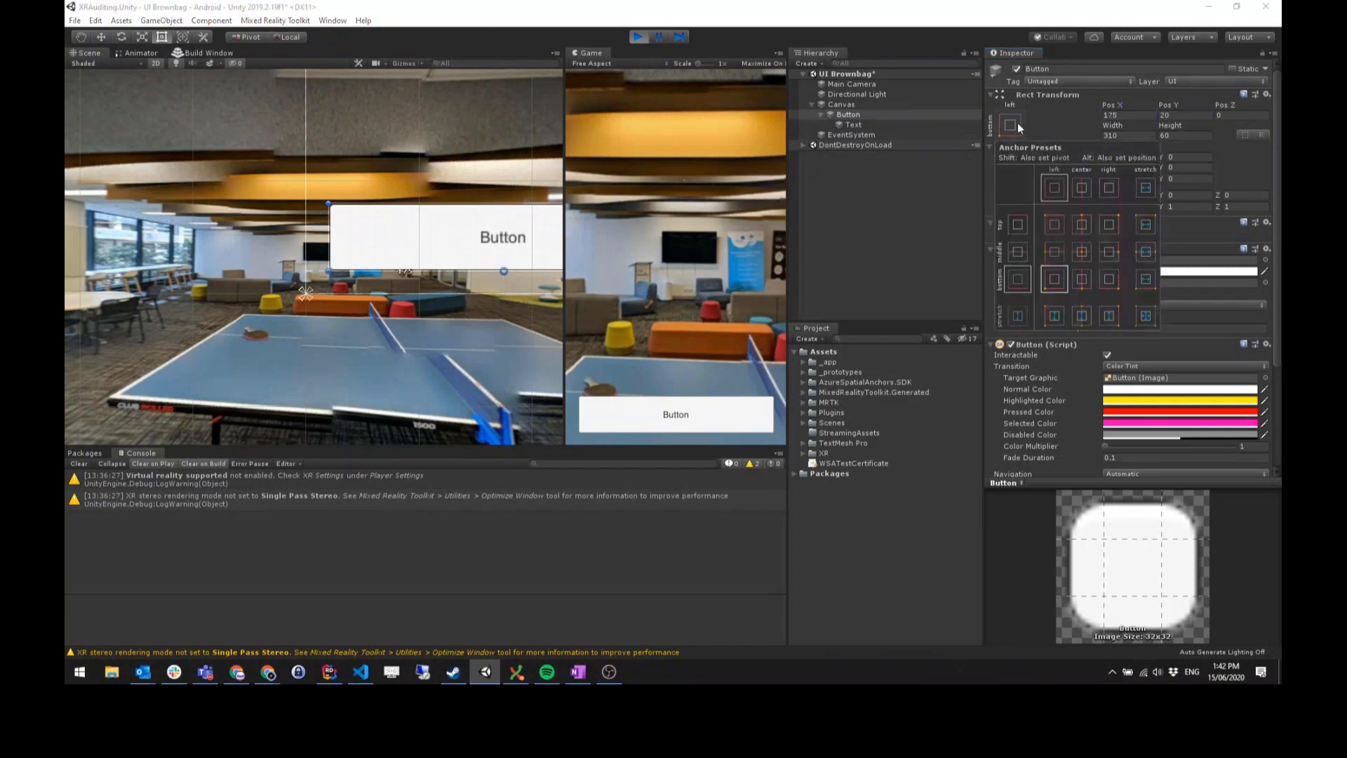
pyautogui.click(1145, 279)
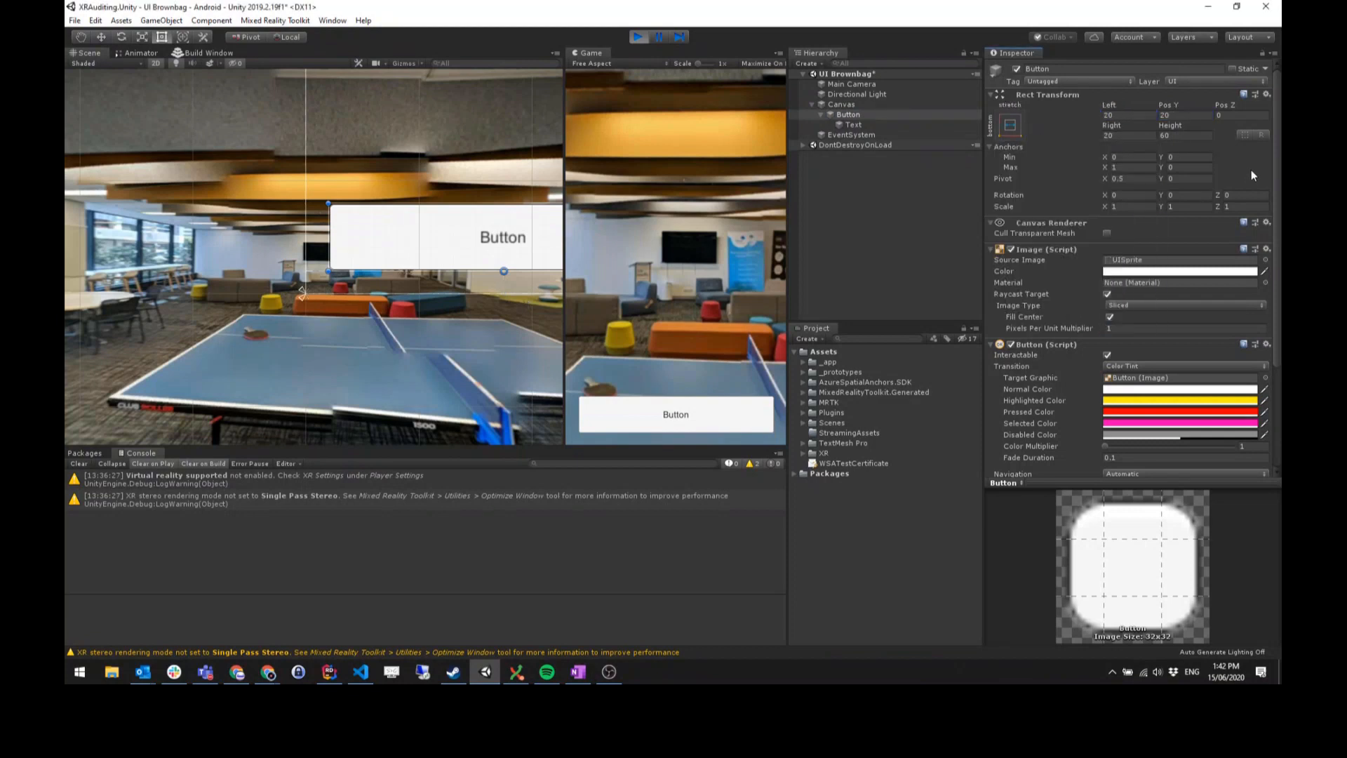
pyautogui.moveTo(563, 230); pyautogui.dragTo(472, 250)
pyautogui.moveTo(555, 442); pyautogui.dragTo(576, 211)
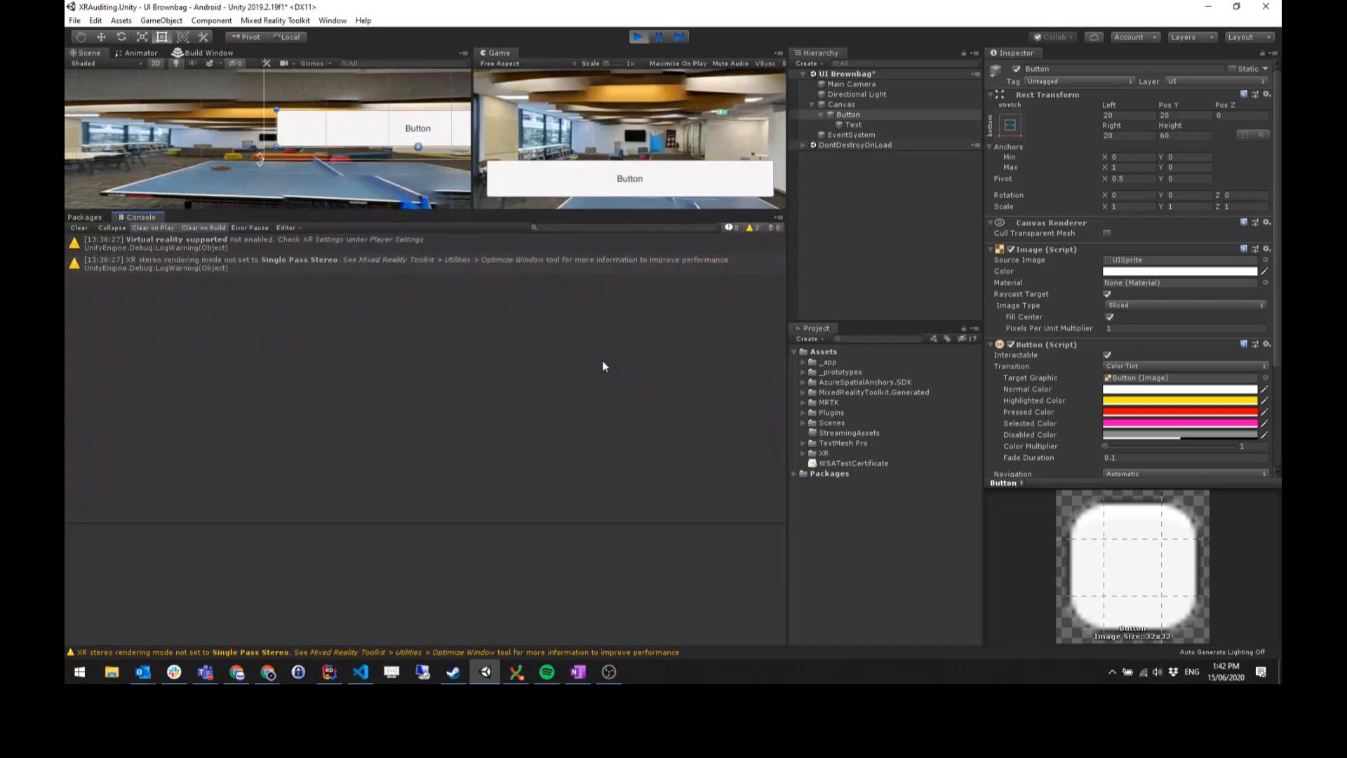
pyautogui.moveTo(473, 175); pyautogui.dragTo(219, 177)
pyautogui.moveTo(402, 214); pyautogui.dragTo(425, 305)
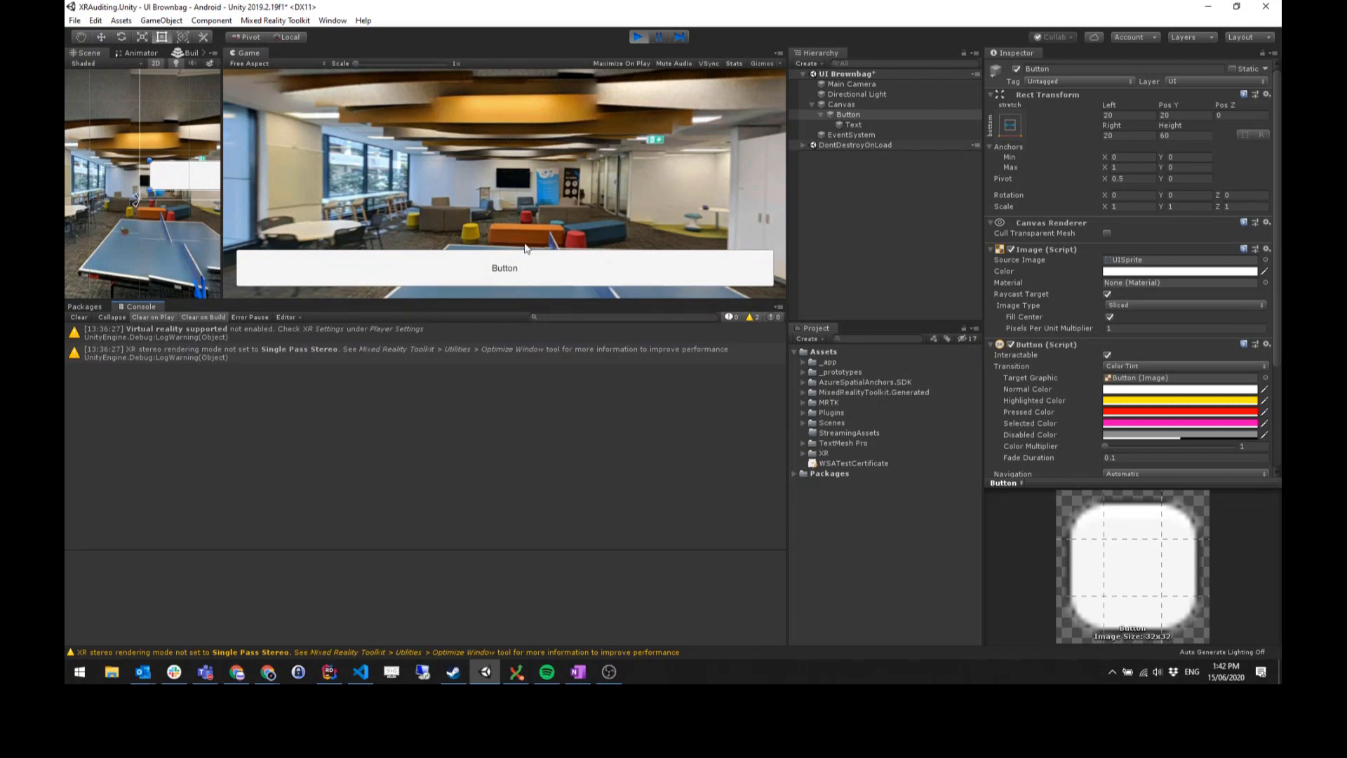
pyautogui.moveTo(442, 301); pyautogui.dragTo(440, 413)
pyautogui.click(220, 371)
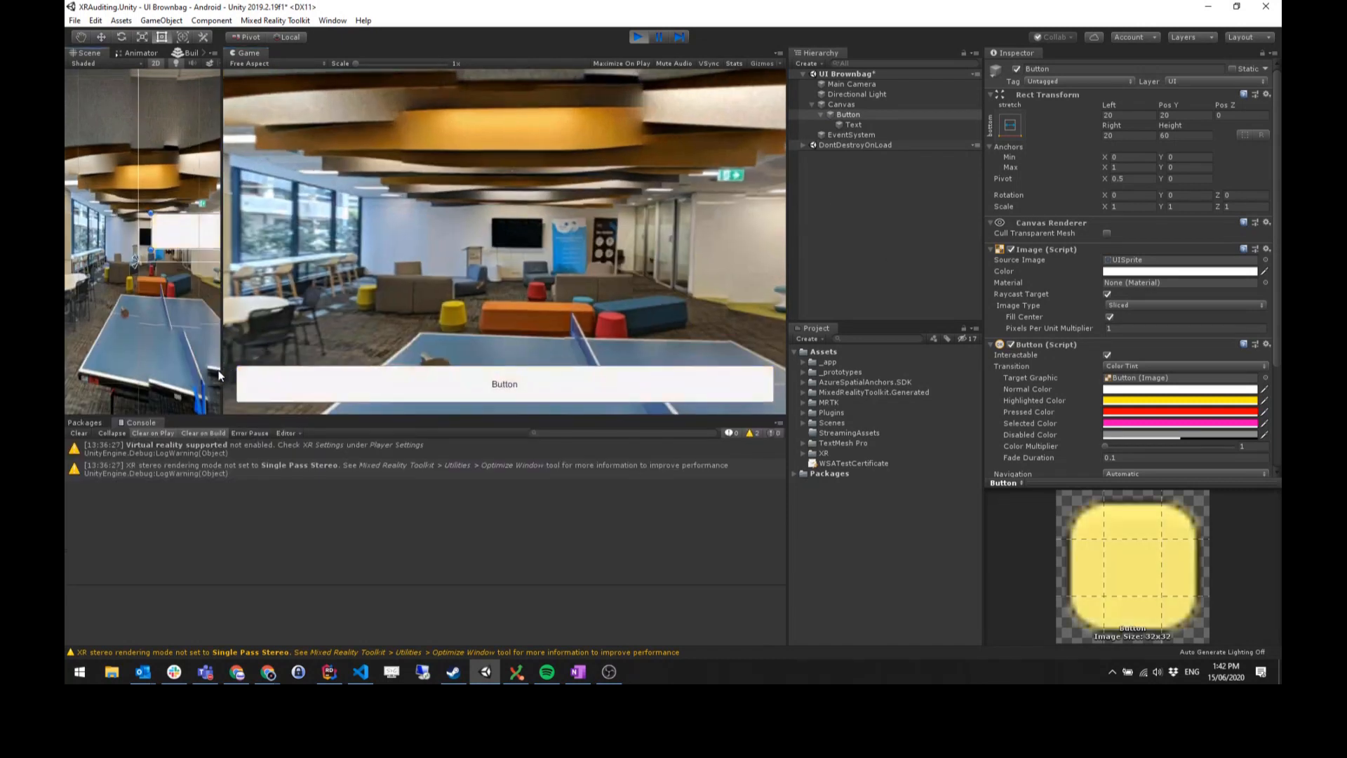
pyautogui.moveTo(223, 358); pyautogui.dragTo(583, 351)
# - Keep the Canvas Scaler's UI Scale Mode at Constant Pixel Size and resize the game view to check the button's scaling
pyautogui.click(849, 114)
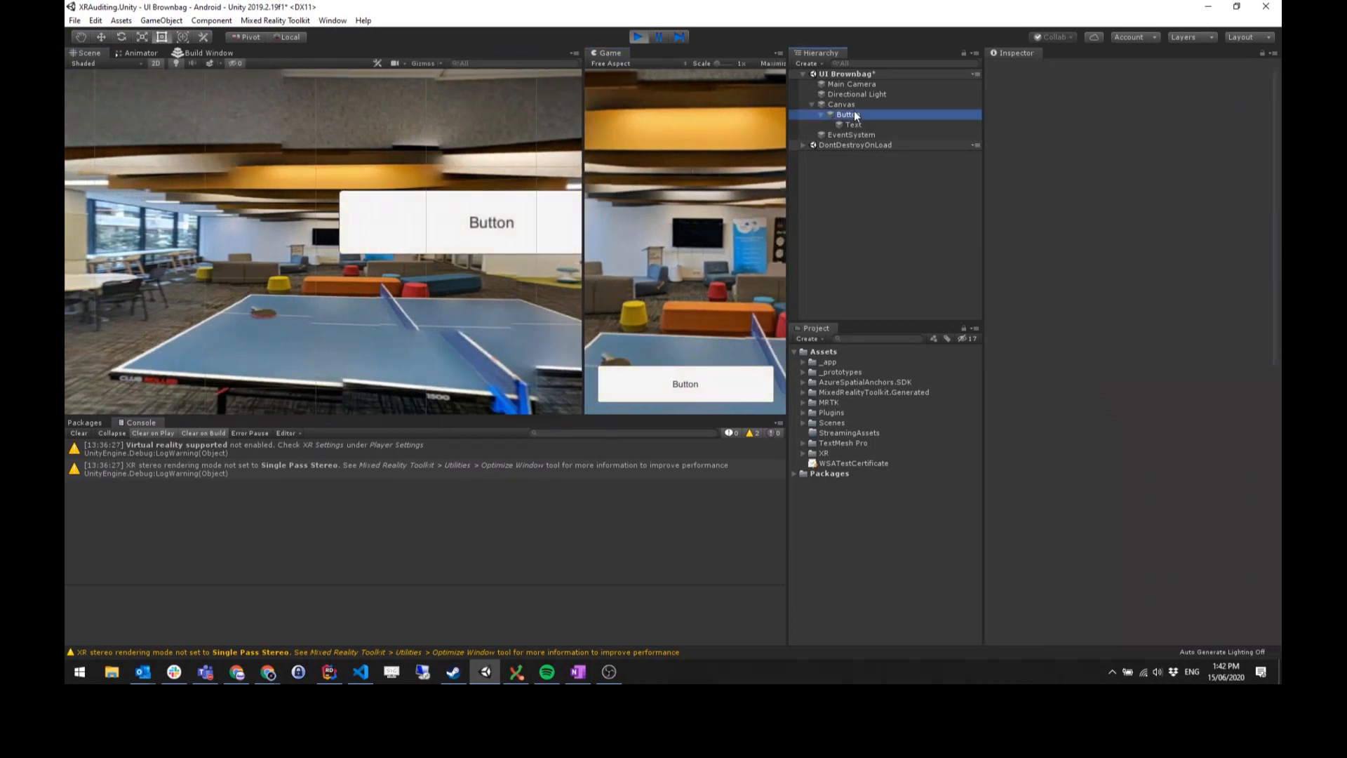
pyautogui.click(853, 103)
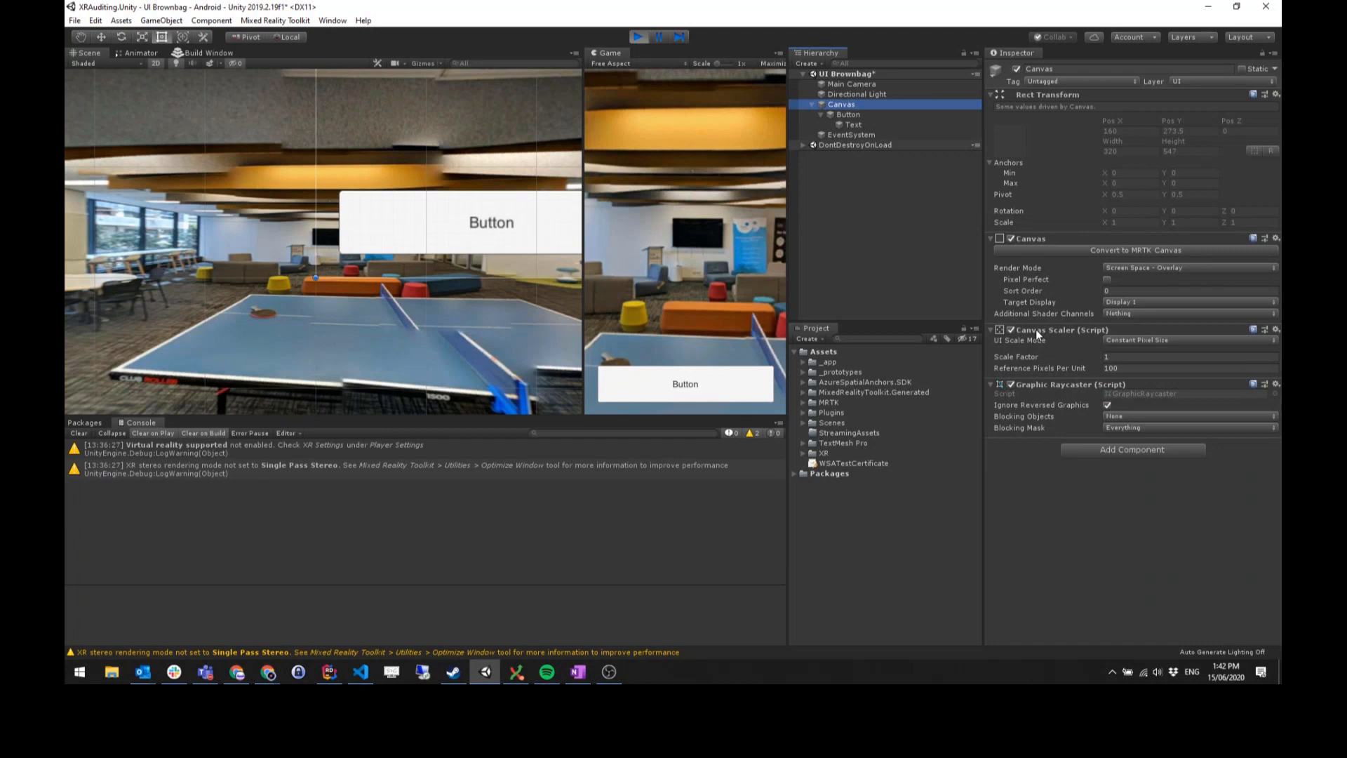
pyautogui.click(1127, 341)
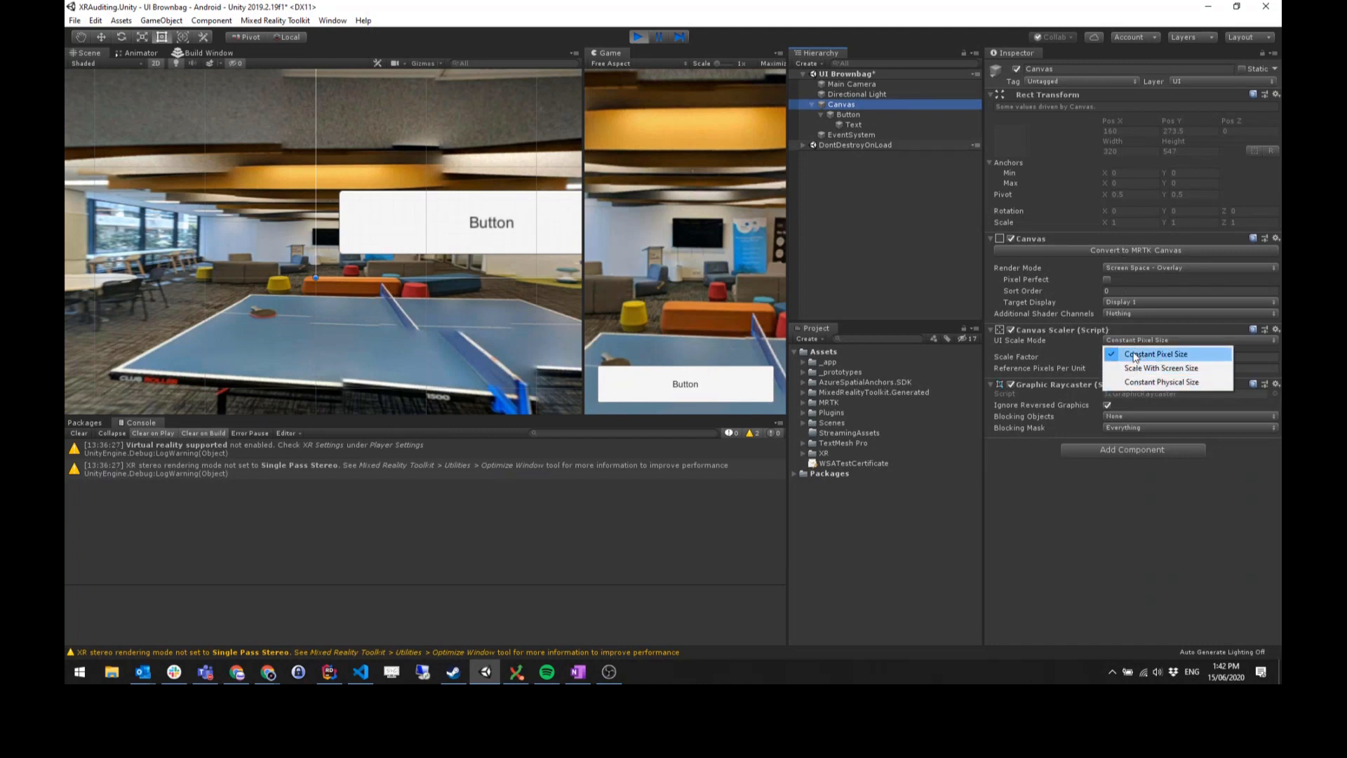
pyautogui.click(1135, 355)
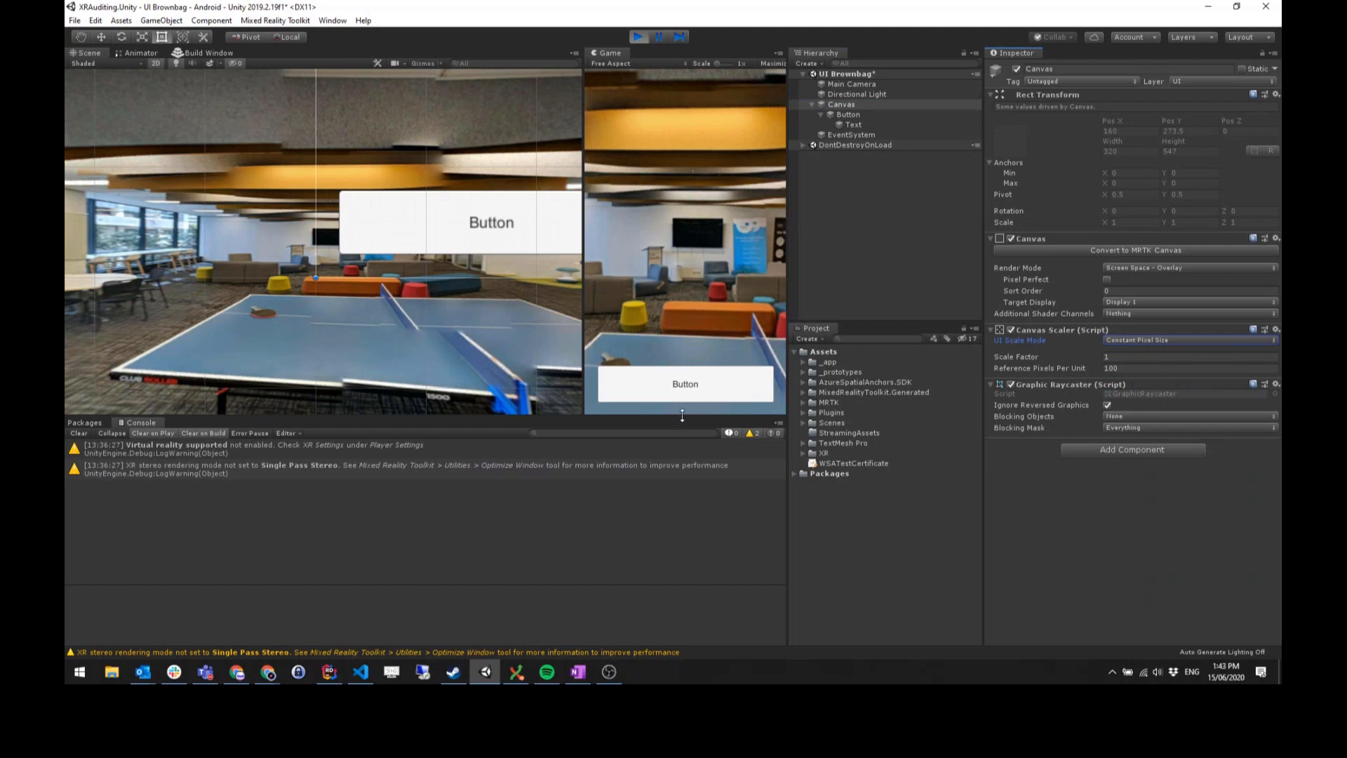
pyautogui.moveTo(680, 417)
pyautogui.mouseDown()
pyautogui.moveTo(680, 406)
pyautogui.moveTo(680, 430)
pyautogui.mouseUp()
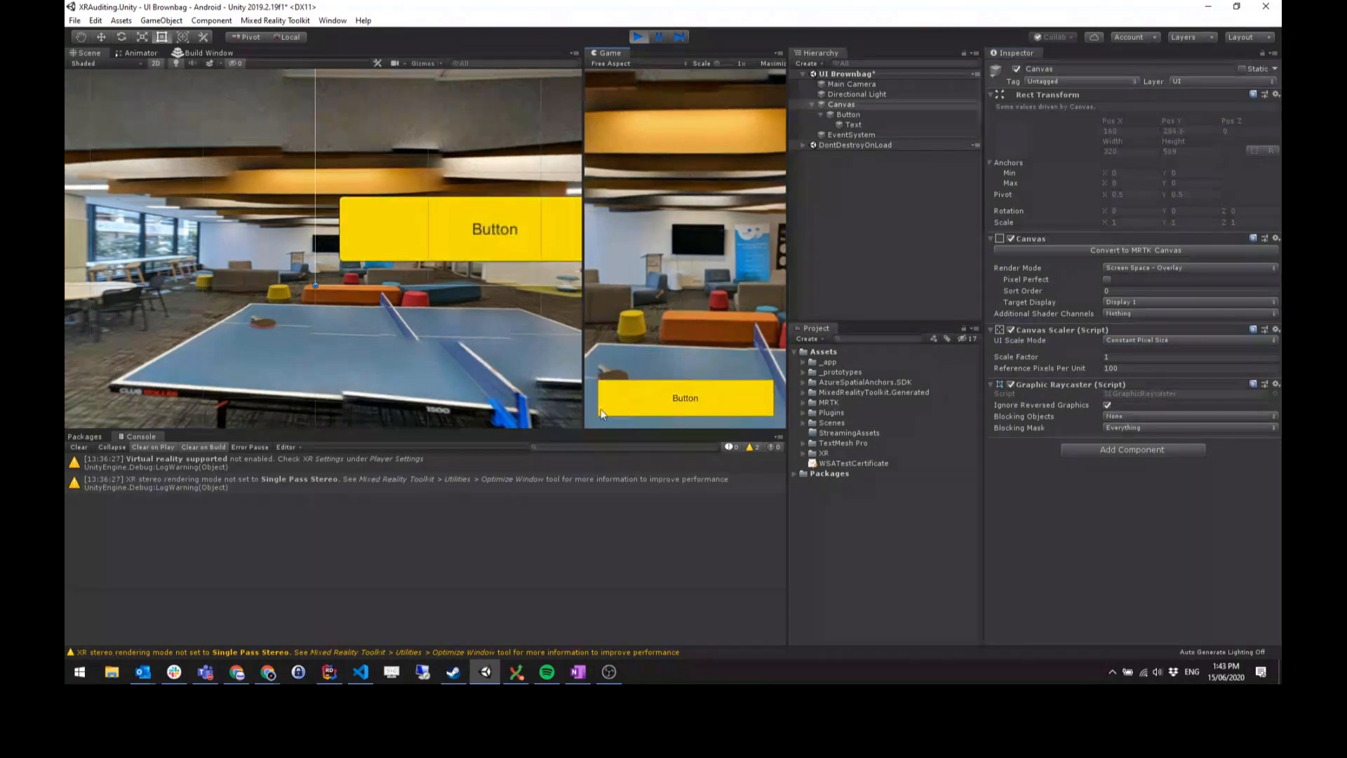
pyautogui.moveTo(581, 407); pyautogui.dragTo(502, 408)
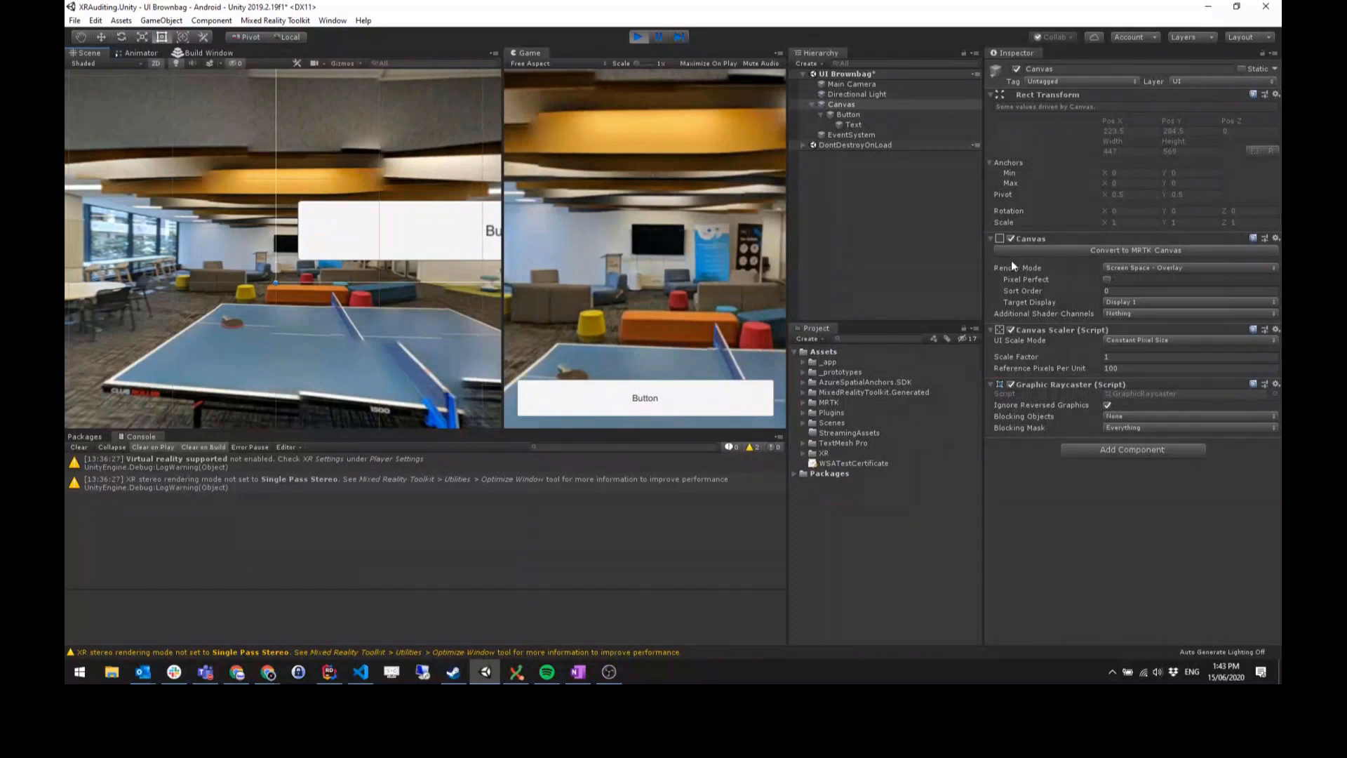
pyautogui.moveTo(503, 312); pyautogui.dragTo(533, 312)
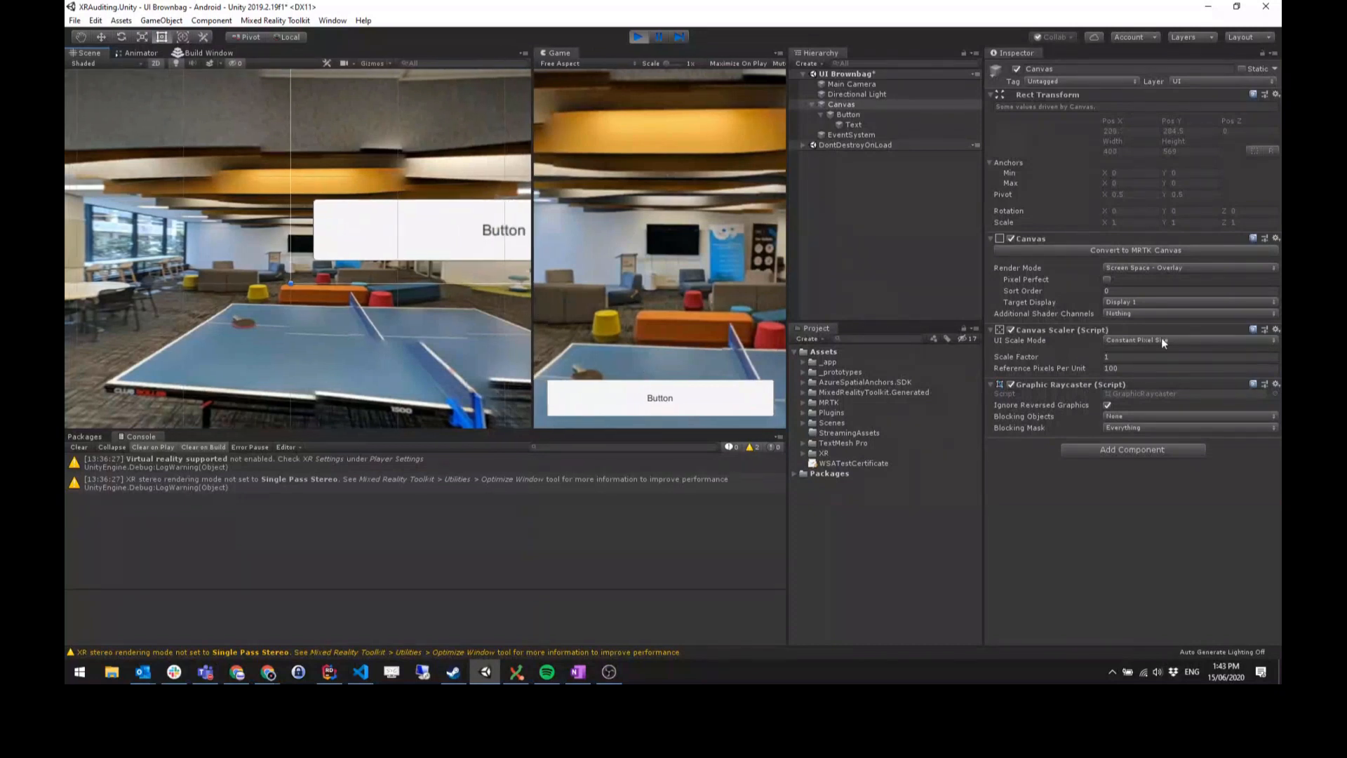
# - Set the Canvas Scaler's UI Scale Mode to Scale With Screen Size with a Reference Resolution of 1080 by 1920
pyautogui.click(1162, 341)
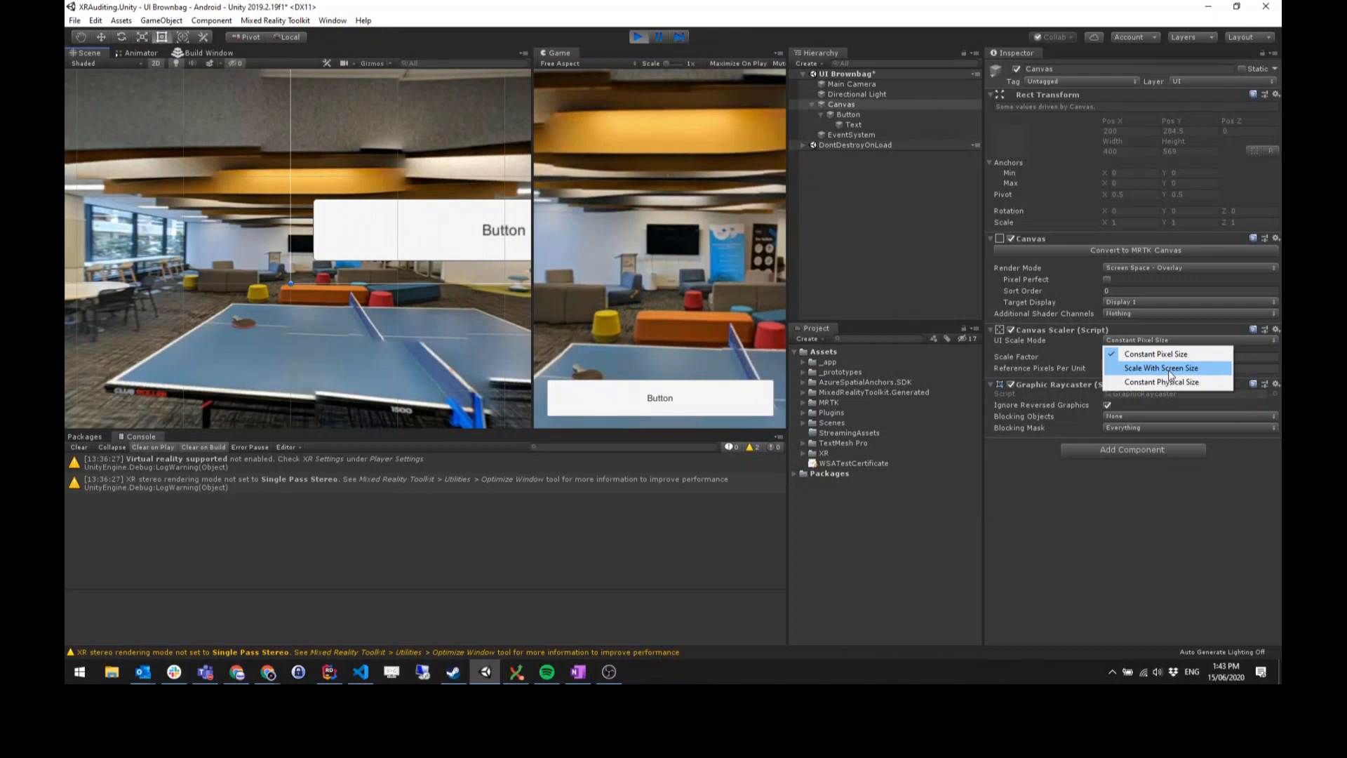
pyautogui.click(1168, 368)
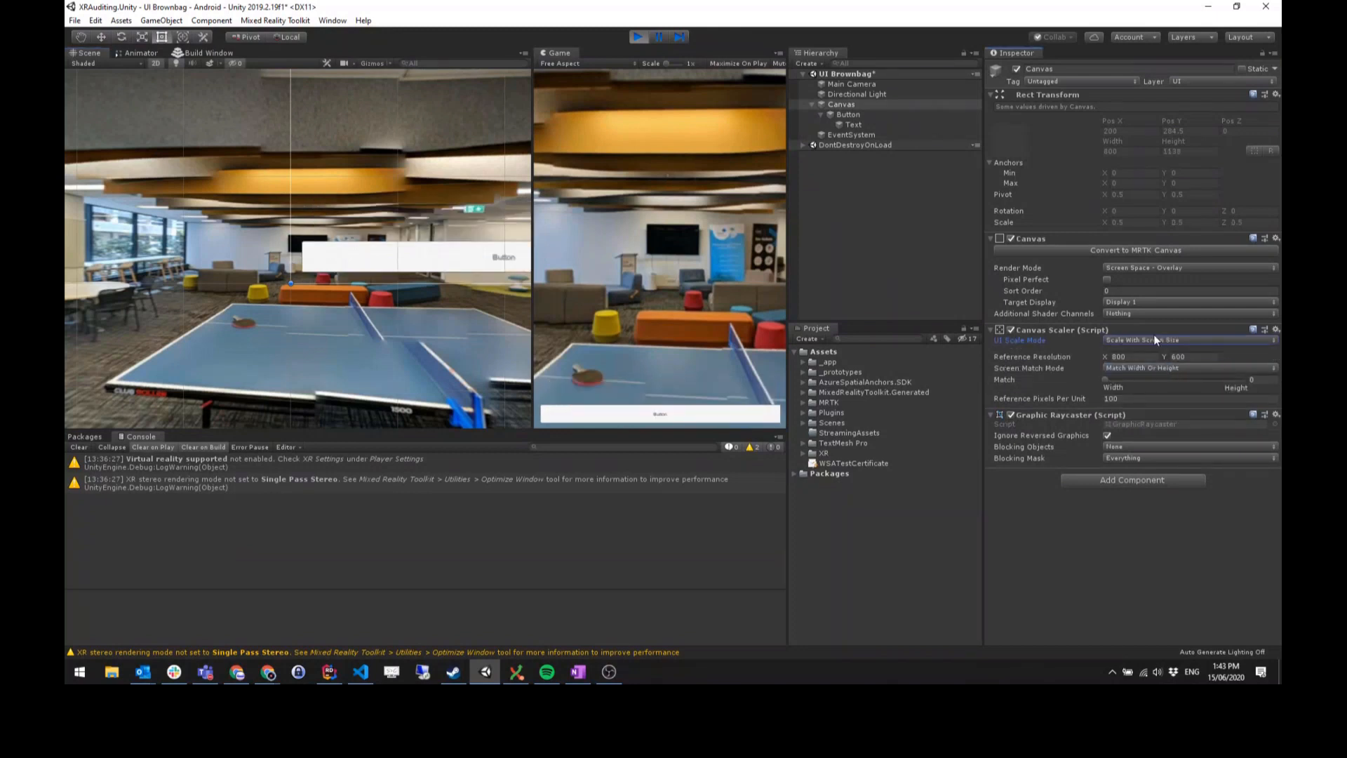
pyautogui.click(1127, 357)
pyautogui.write('1080')
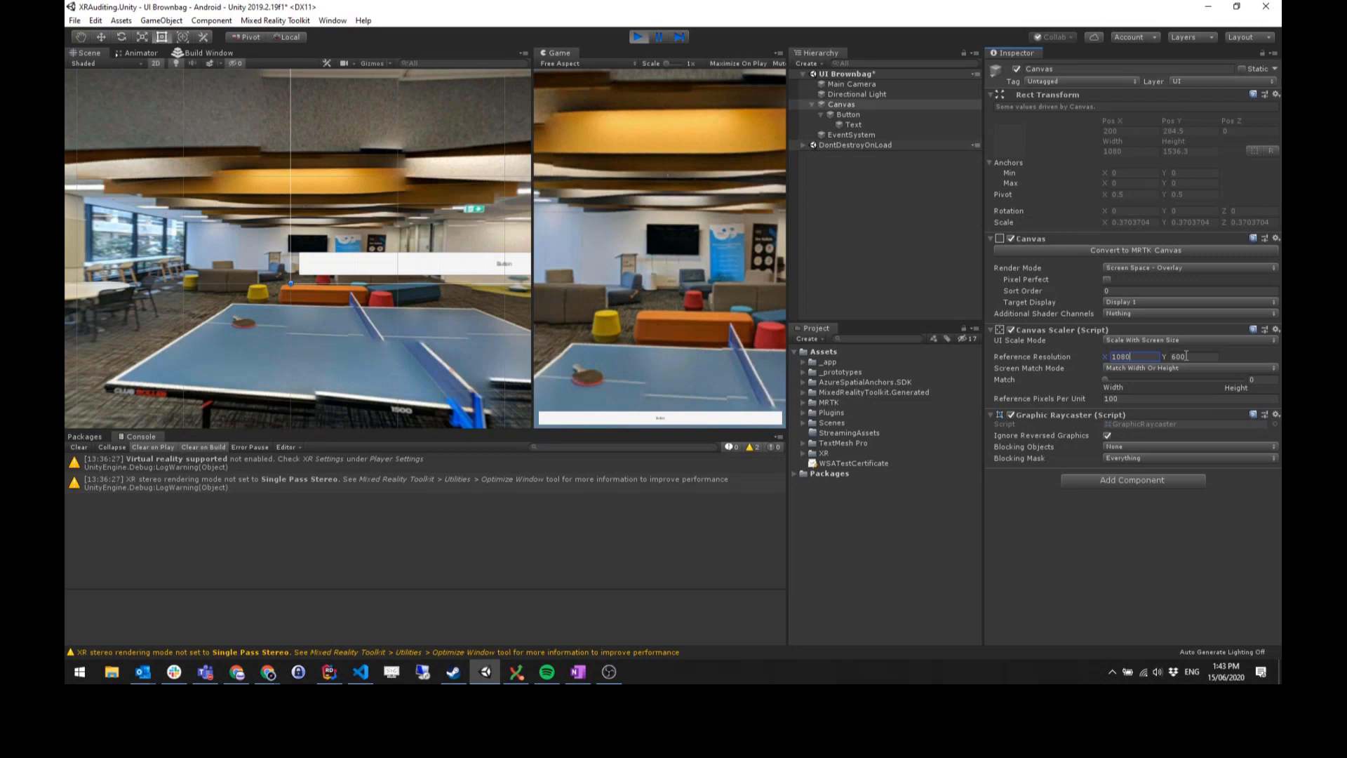
pyautogui.click(1186, 356)
pyautogui.write('1920')
pyautogui.press('Return')
pyautogui.click(1121, 357)
# - Set the Button's Height to 180
pyautogui.click(870, 116)
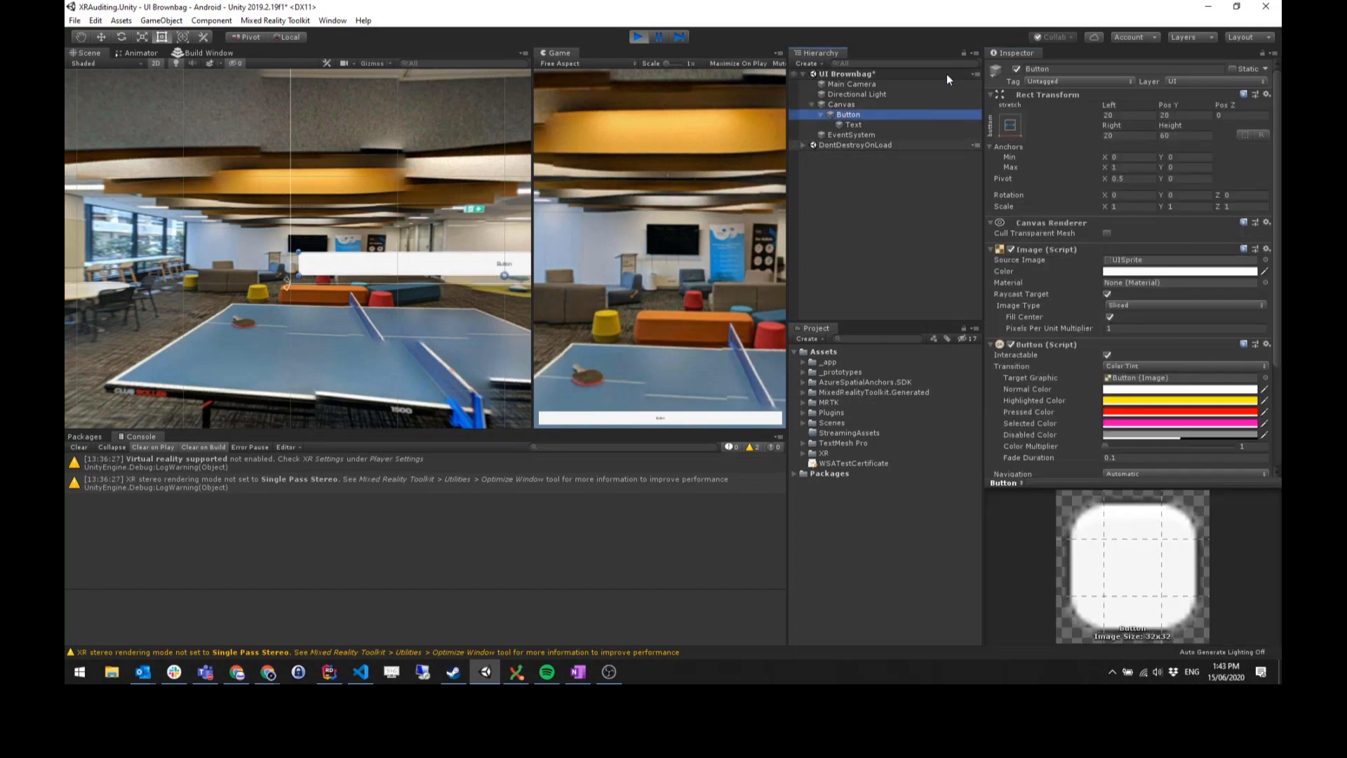
pyautogui.click(1185, 135)
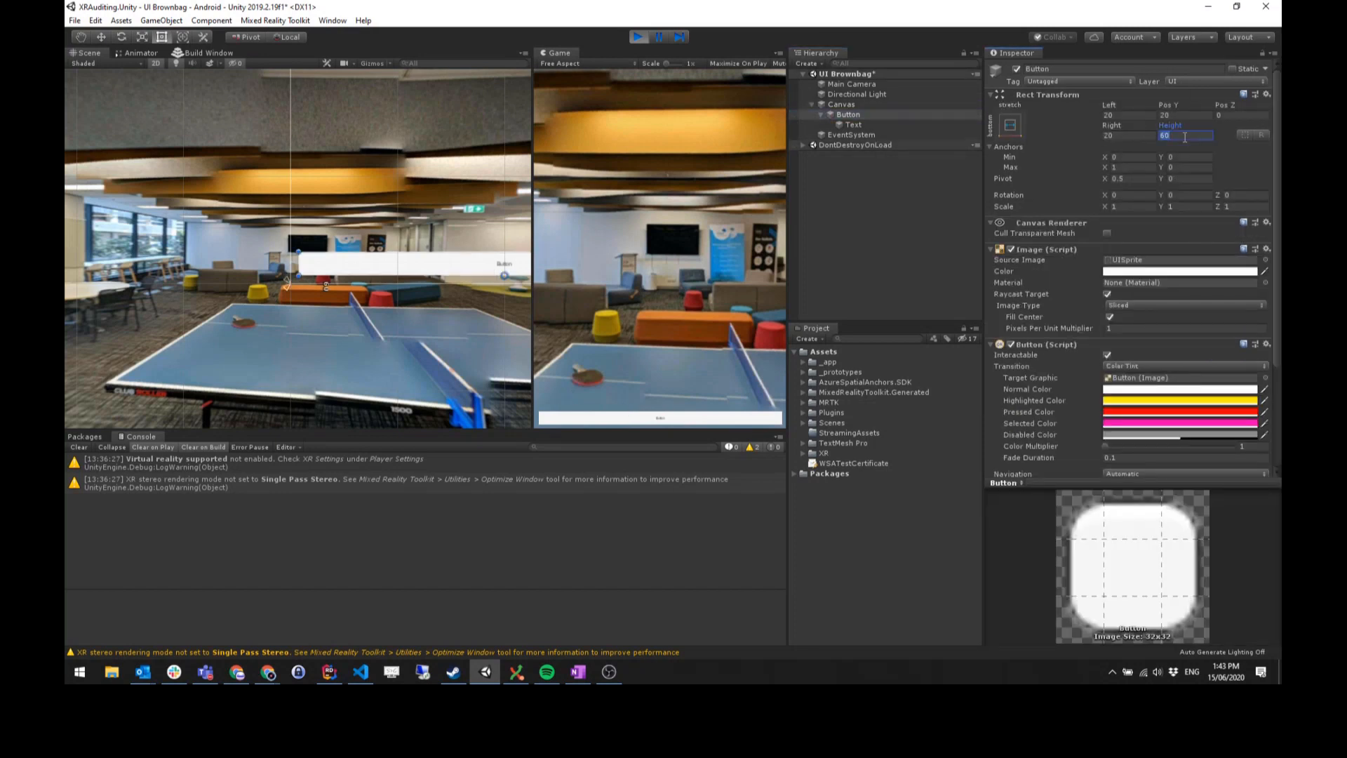
pyautogui.write('180')
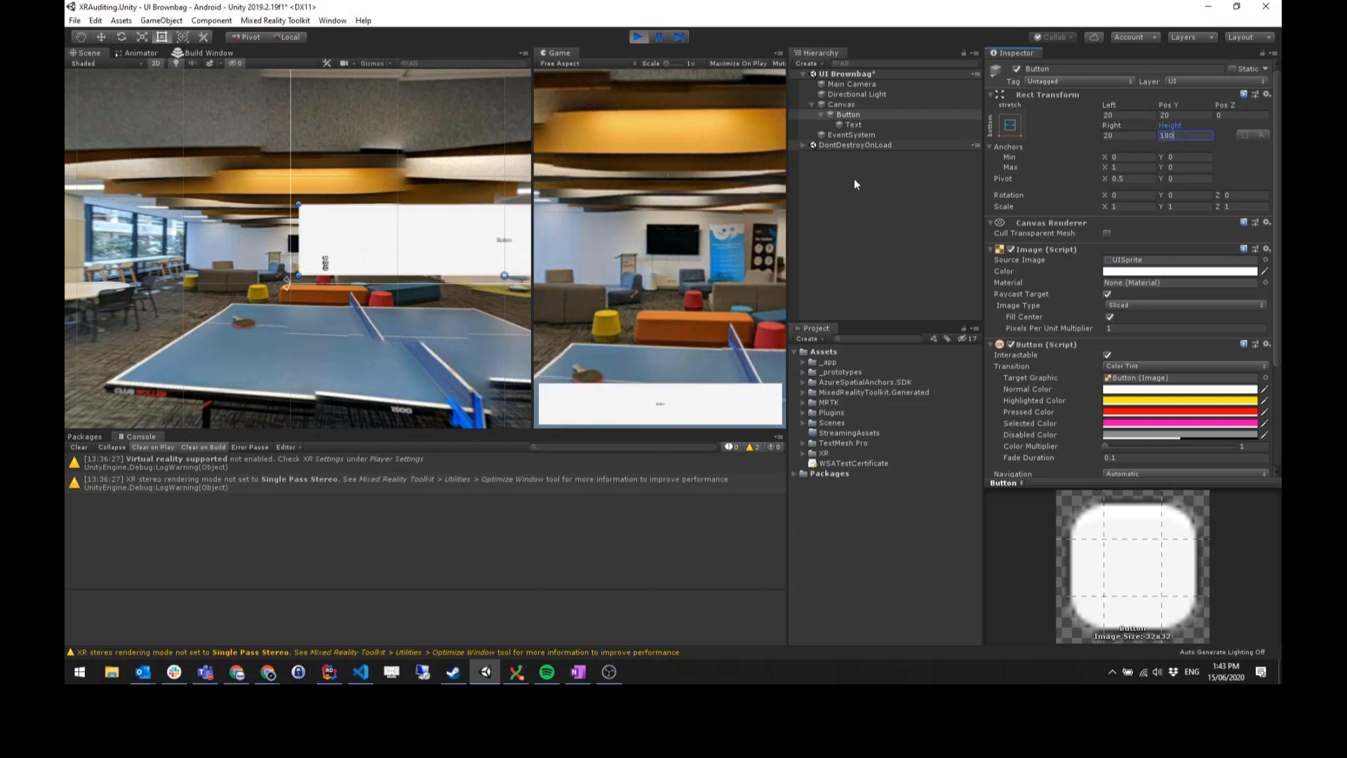
# - Set the Button's Left, Right and Pos Y values to 40 each
pyautogui.click(1123, 115)
pyautogui.write('40')
pyautogui.press('Tab')
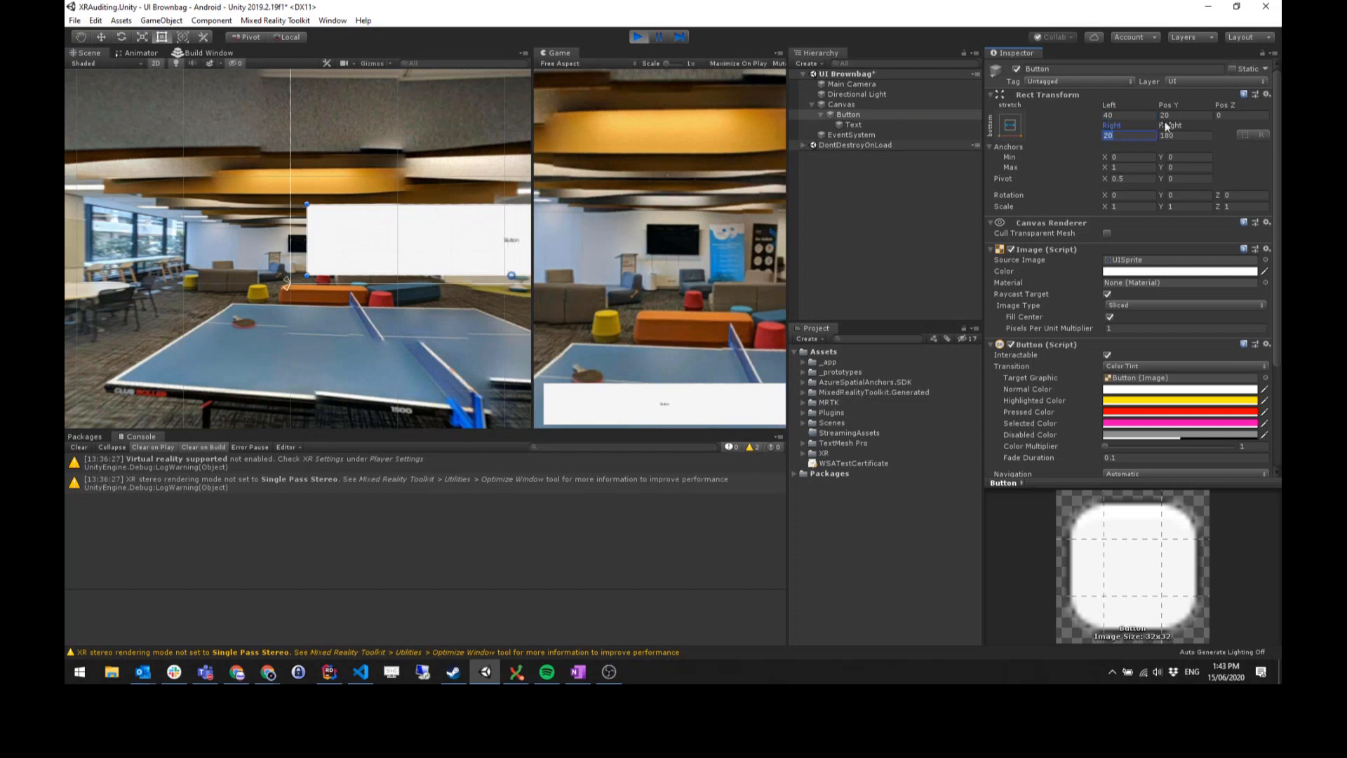
pyautogui.write('40')
pyautogui.click(1166, 115)
pyautogui.write('40')
# - Set the Font Size of the Button's Text child to 64
pyautogui.click(878, 125)
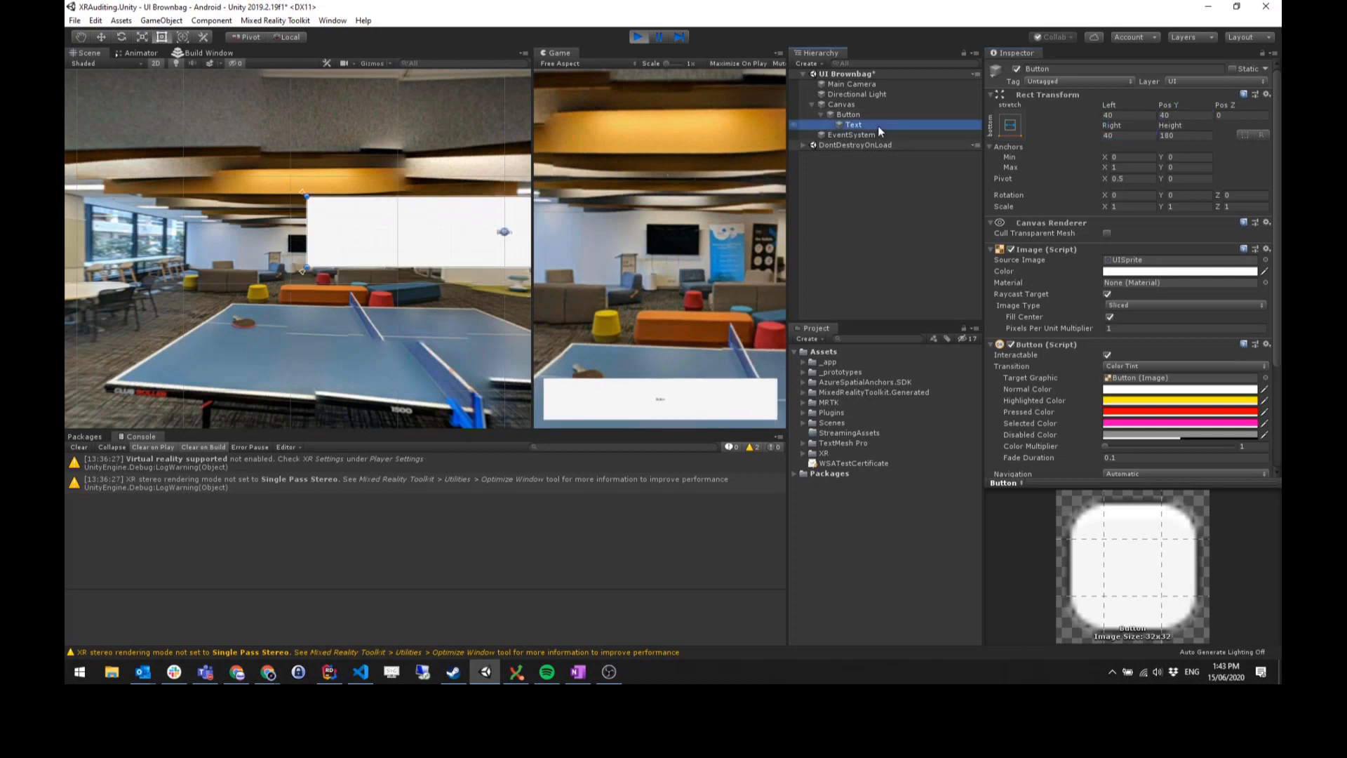
pyautogui.click(1127, 332)
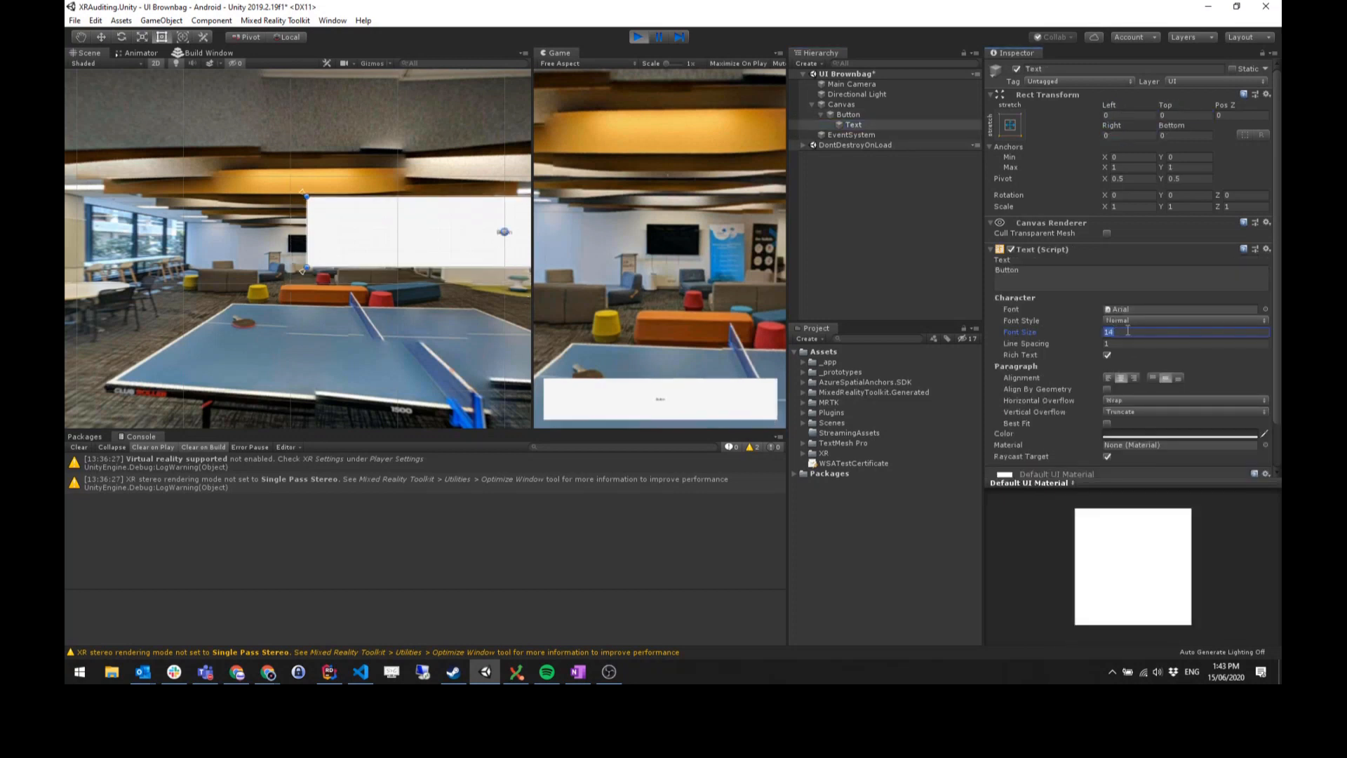
pyautogui.write('64')
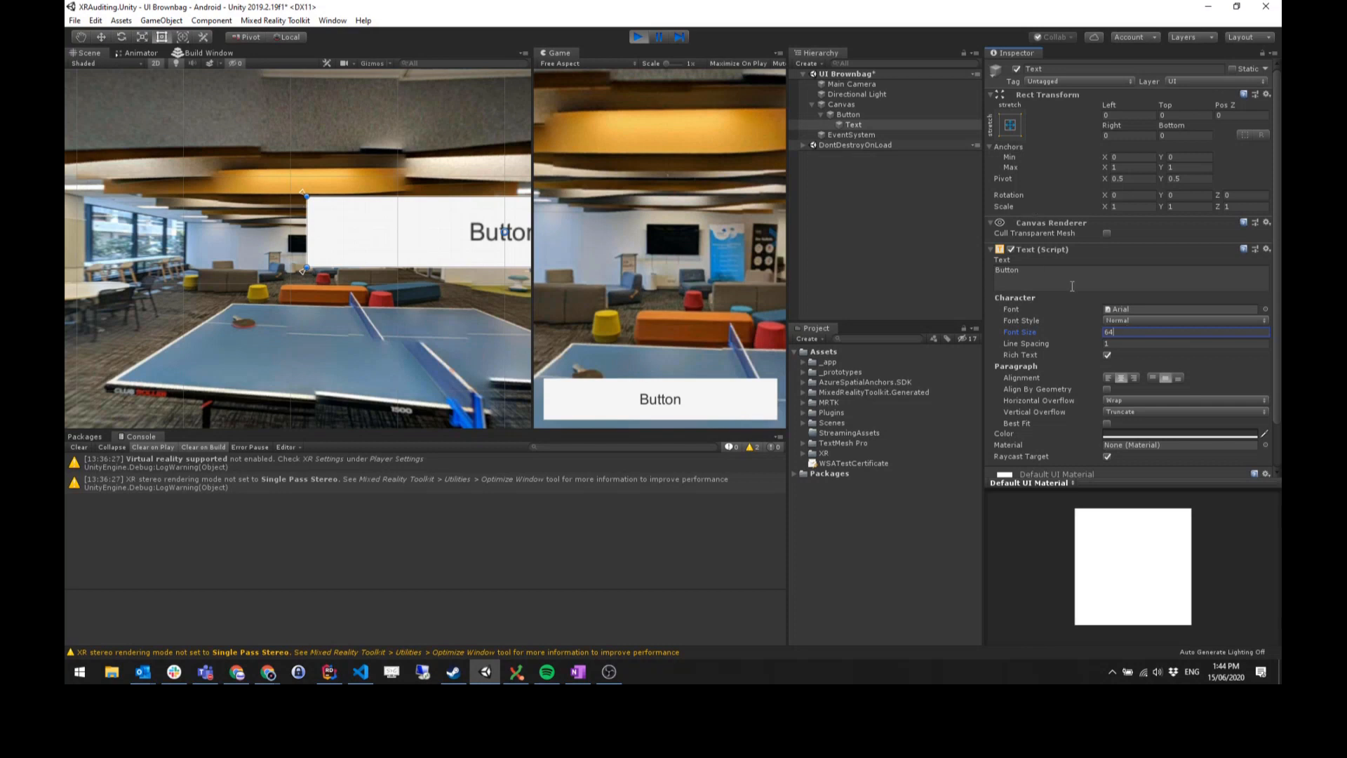
pyautogui.click(867, 247)
# - Review the Canvas's 1080 by 1920 Reference Resolution and resize the game view's width to check how the button and its label scale
pyautogui.click(843, 115)
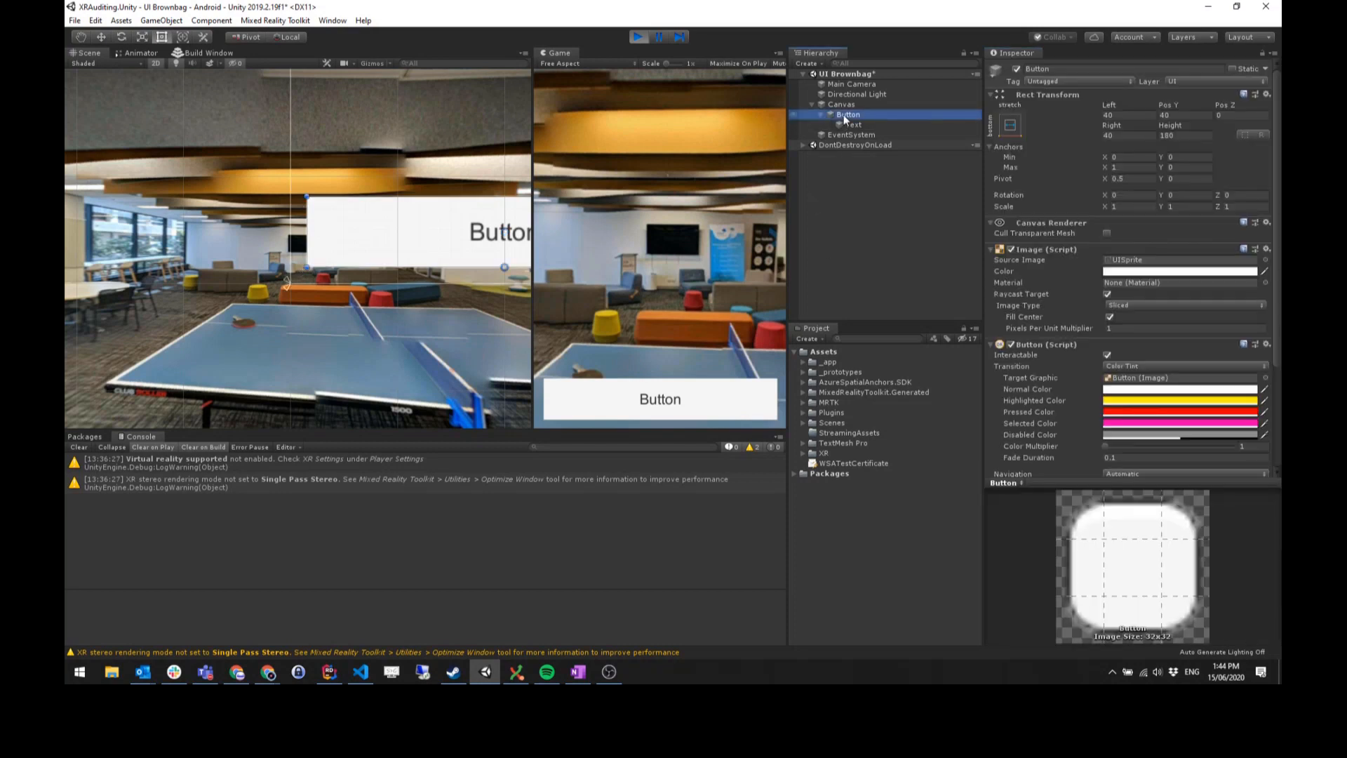
pyautogui.click(880, 103)
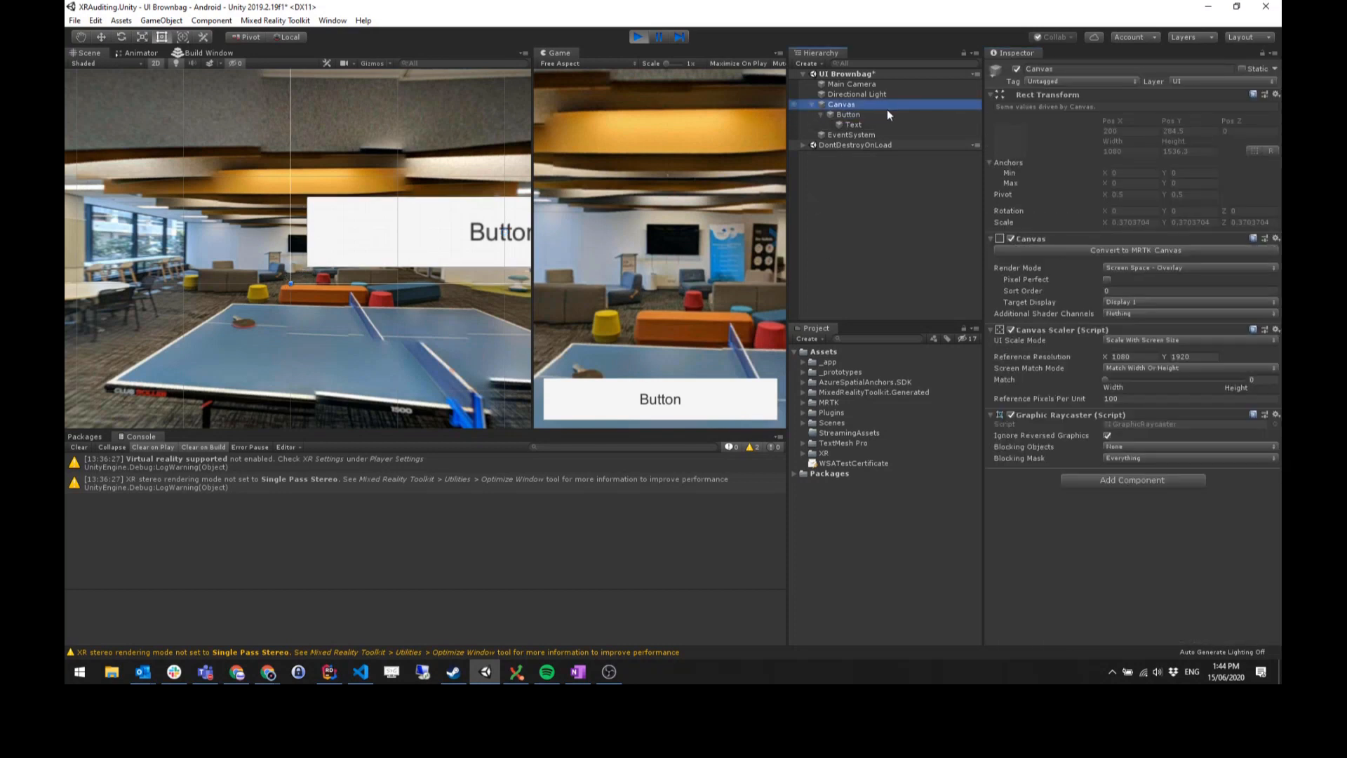
pyautogui.click(887, 111)
pyautogui.click(886, 104)
pyautogui.click(1193, 356)
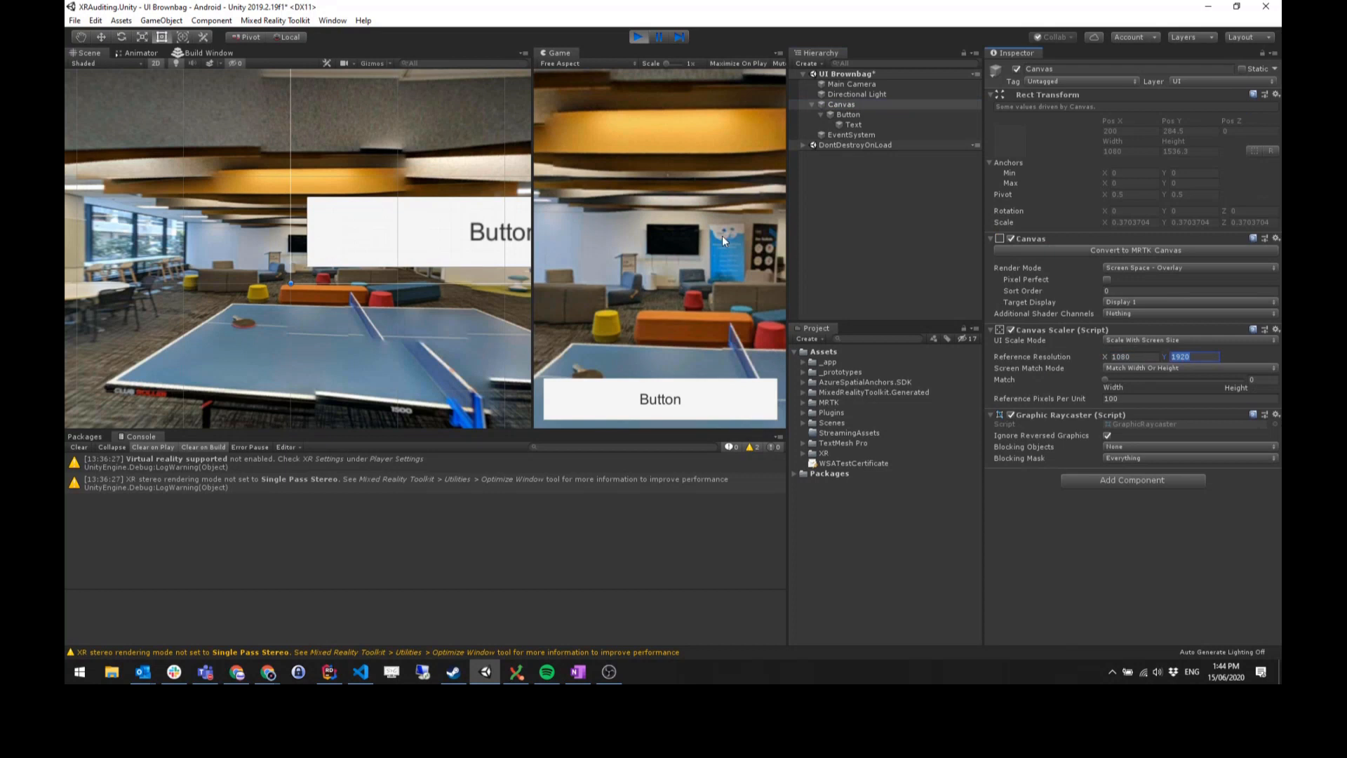
pyautogui.moveTo(536, 116); pyautogui.dragTo(388, 196)
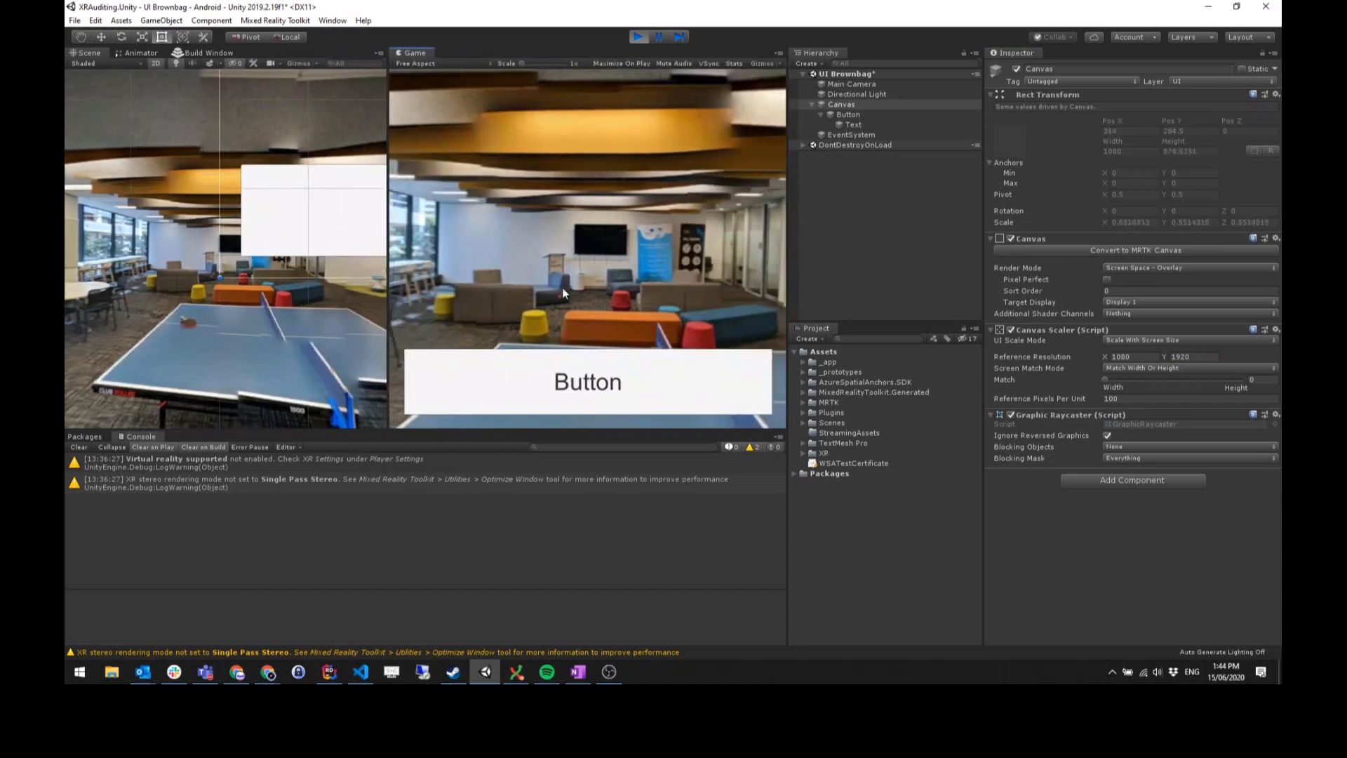
pyautogui.moveTo(390, 281); pyautogui.dragTo(520, 284)
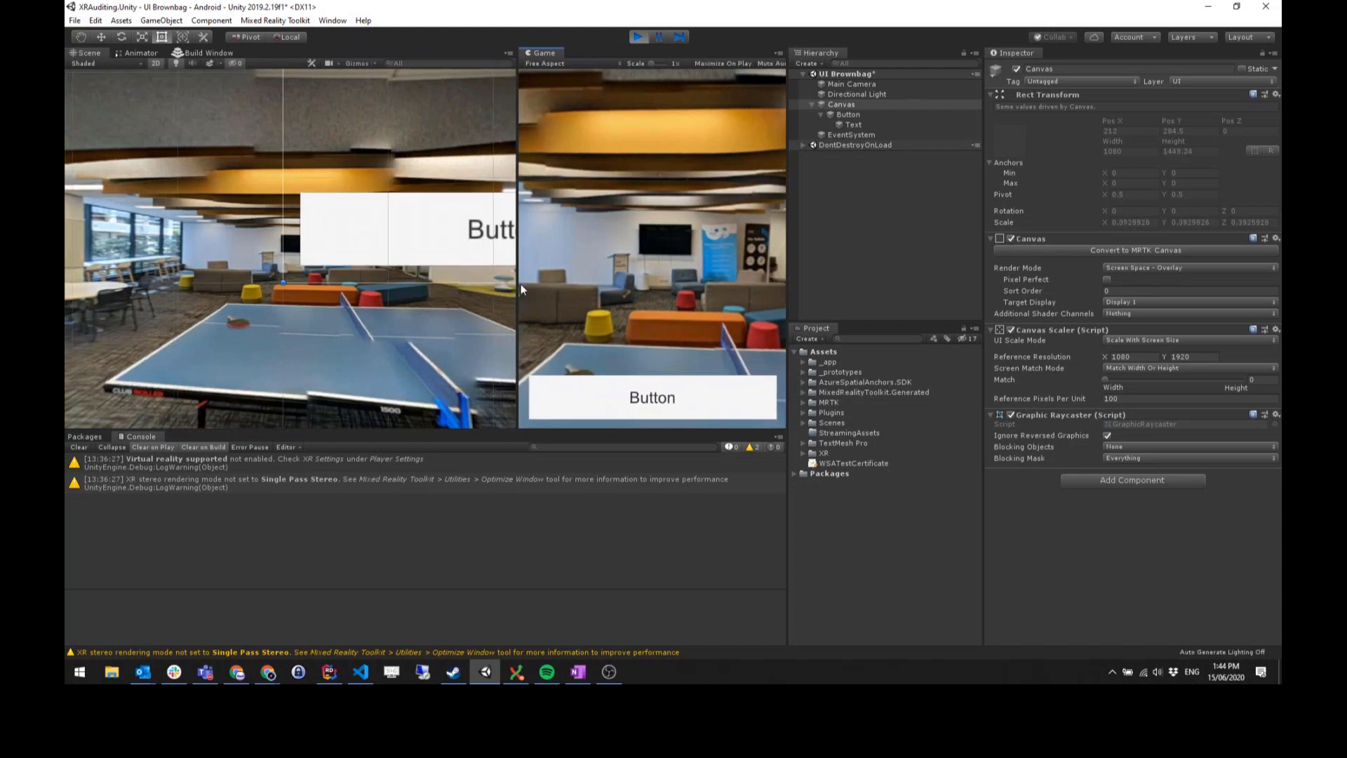
pyautogui.moveTo(521, 283)
pyautogui.mouseDown()
pyautogui.moveTo(371, 296)
pyautogui.moveTo(541, 296)
pyautogui.mouseUp()
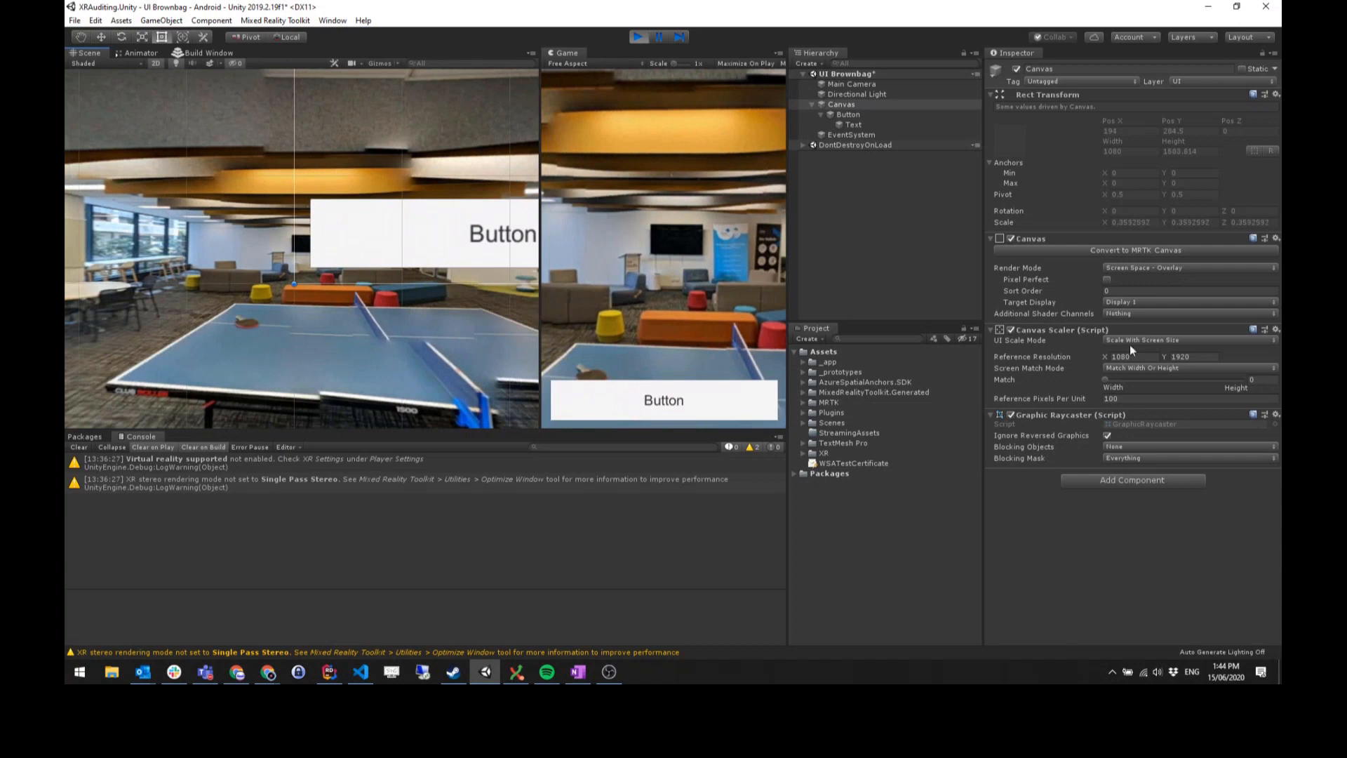
# - Resize the game view in width and height to check the button's scaling with Match set fully to Width
pyautogui.click(1104, 379)
pyautogui.moveTo(539, 300); pyautogui.dragTo(494, 326)
pyautogui.click(560, 404)
pyautogui.moveTo(568, 429)
pyautogui.mouseDown()
pyautogui.moveTo(565, 279)
pyautogui.moveTo(548, 443)
pyautogui.mouseUp()
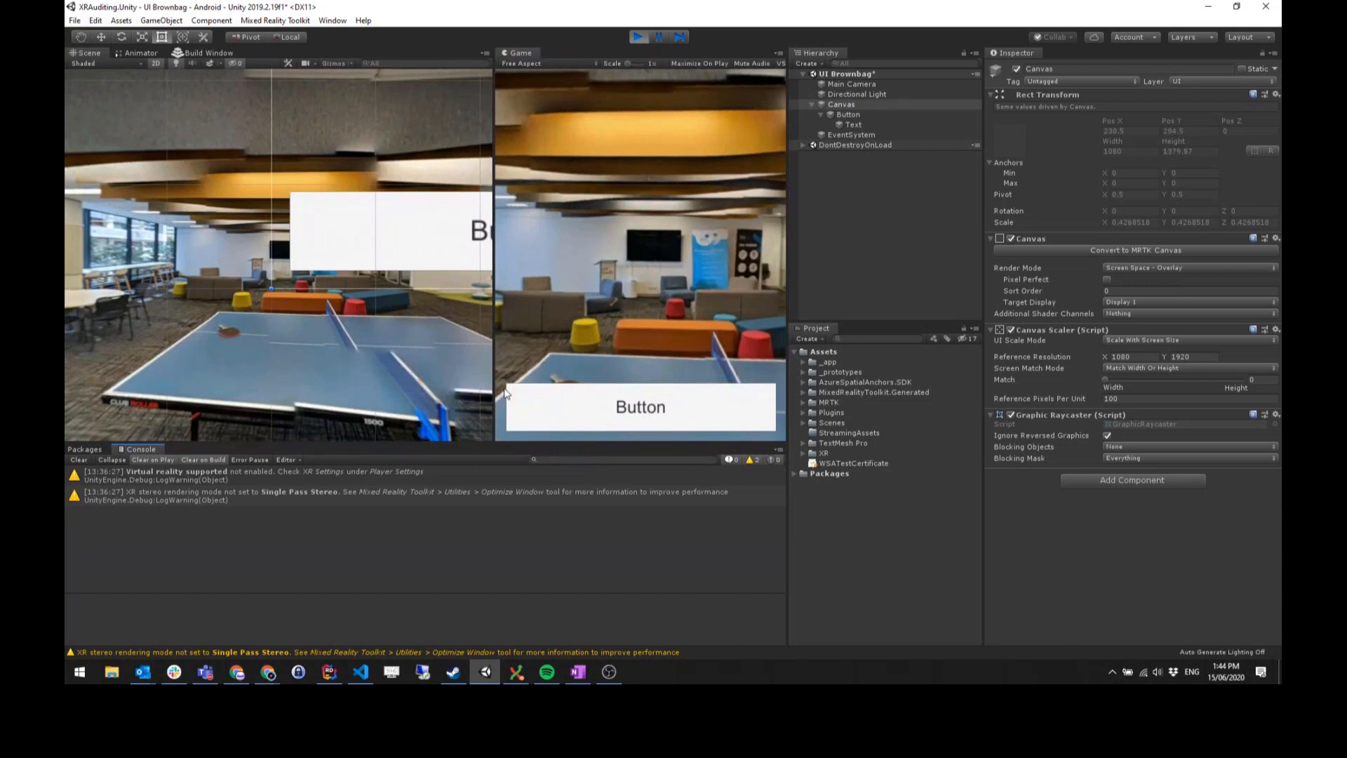
pyautogui.moveTo(494, 390)
pyautogui.mouseDown()
pyautogui.moveTo(316, 395)
pyautogui.moveTo(505, 396)
pyautogui.mouseUp()
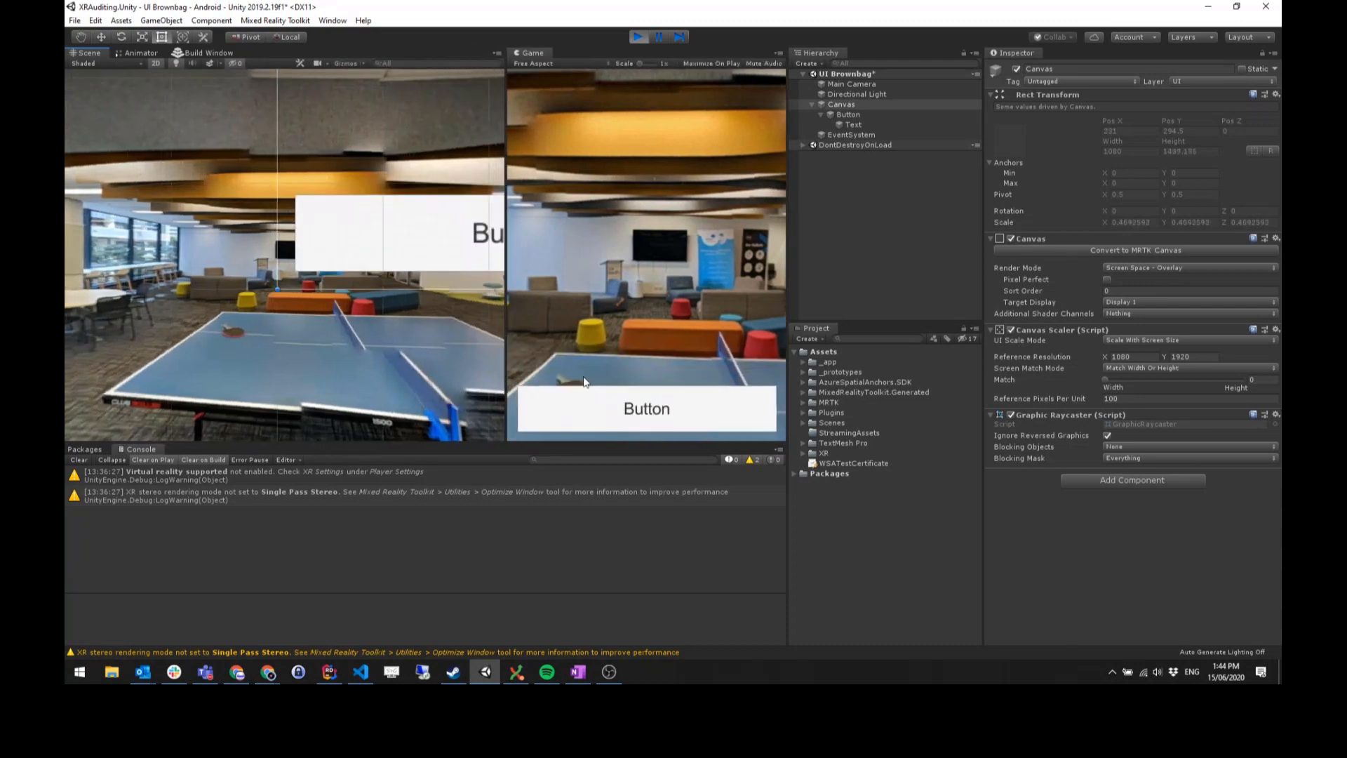
# - Set the Canvas Scaler's Match to 1 (Height) and resize the game view in height and width to check the scaling
pyautogui.moveTo(1105, 381); pyautogui.dragTo(1254, 393)
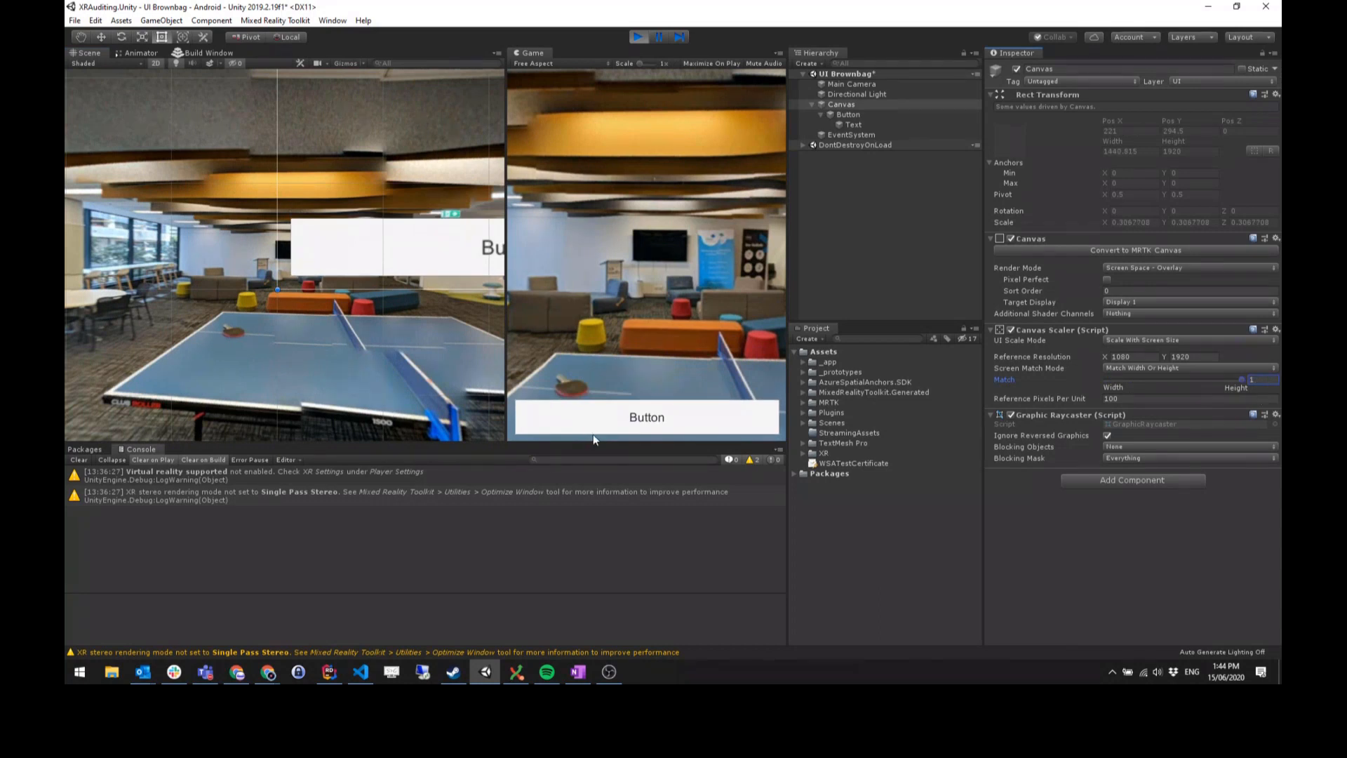
pyautogui.moveTo(594, 447); pyautogui.dragTo(611, 416)
pyautogui.click(1249, 379)
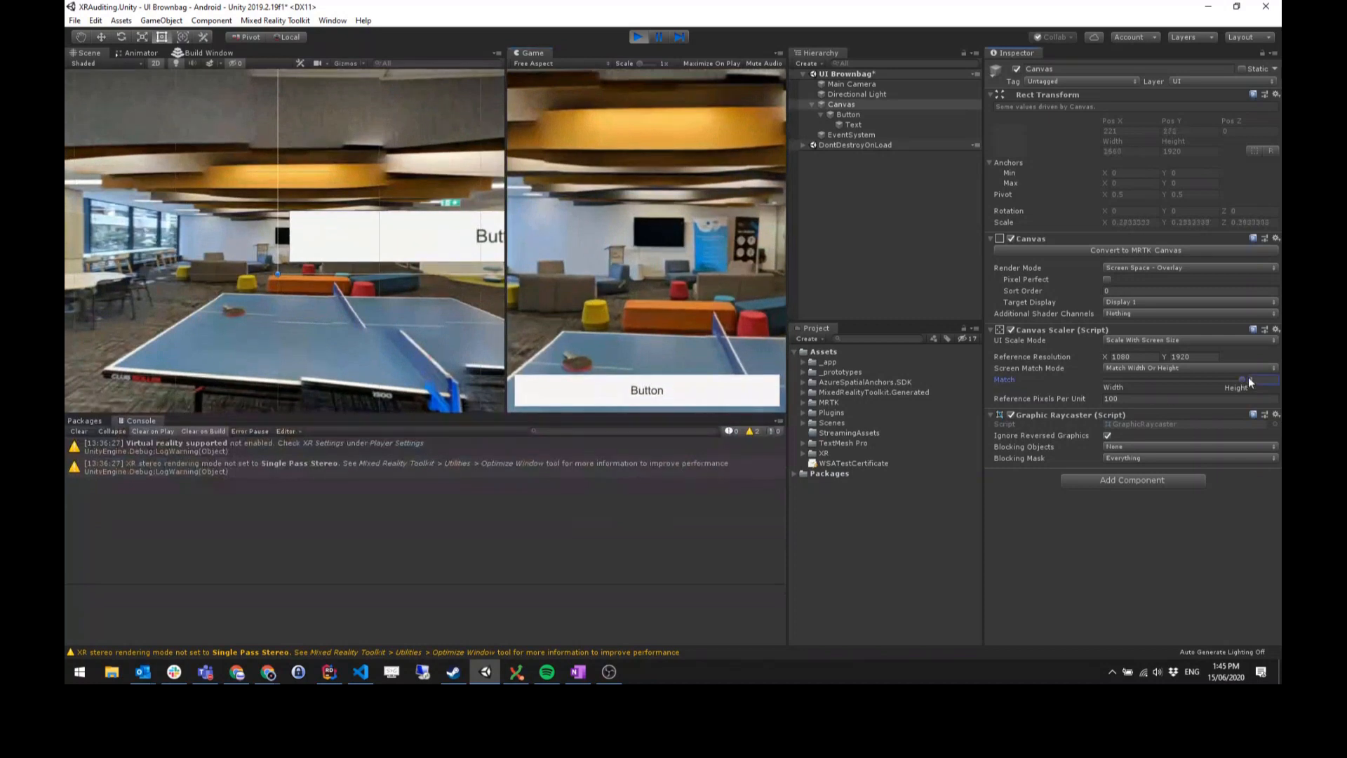
pyautogui.moveTo(505, 336); pyautogui.dragTo(447, 356)
pyautogui.click(522, 394)
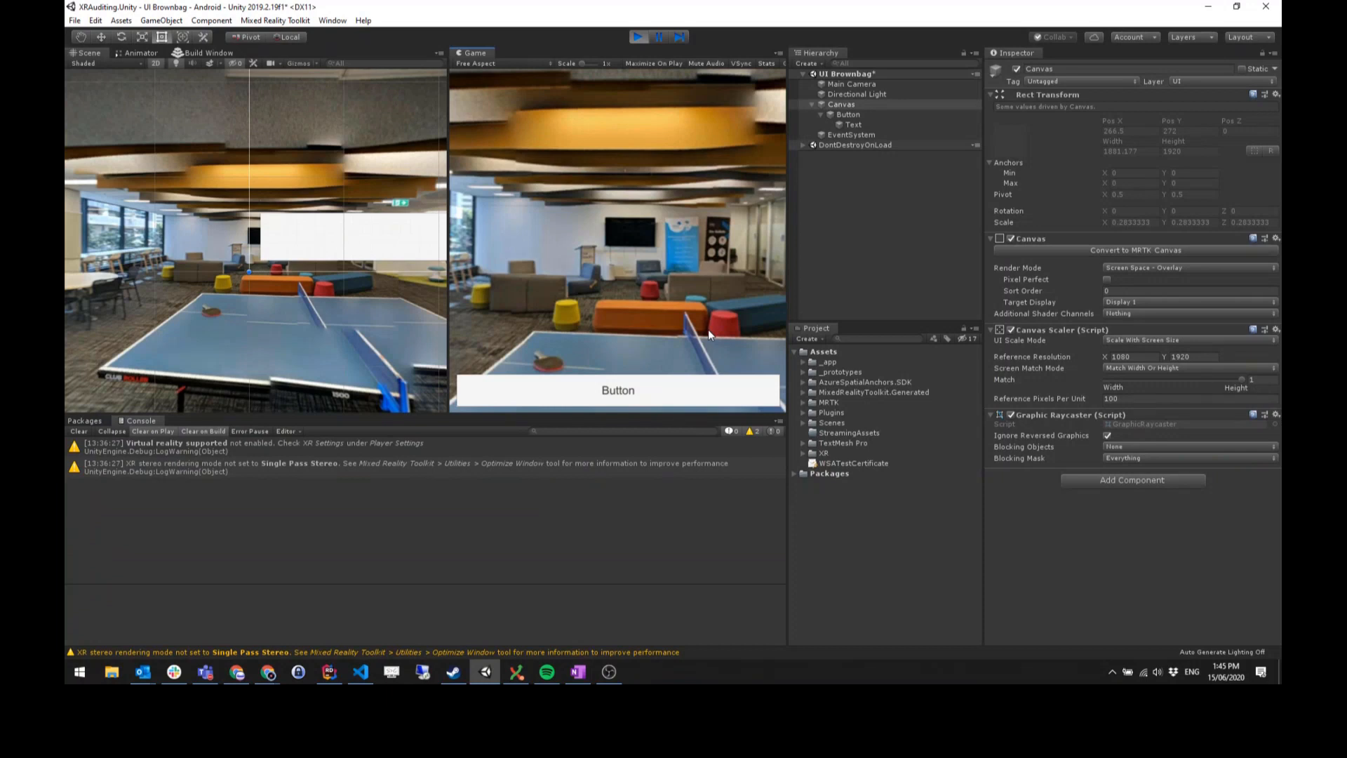
pyautogui.hotkey('alt', 'Tab')
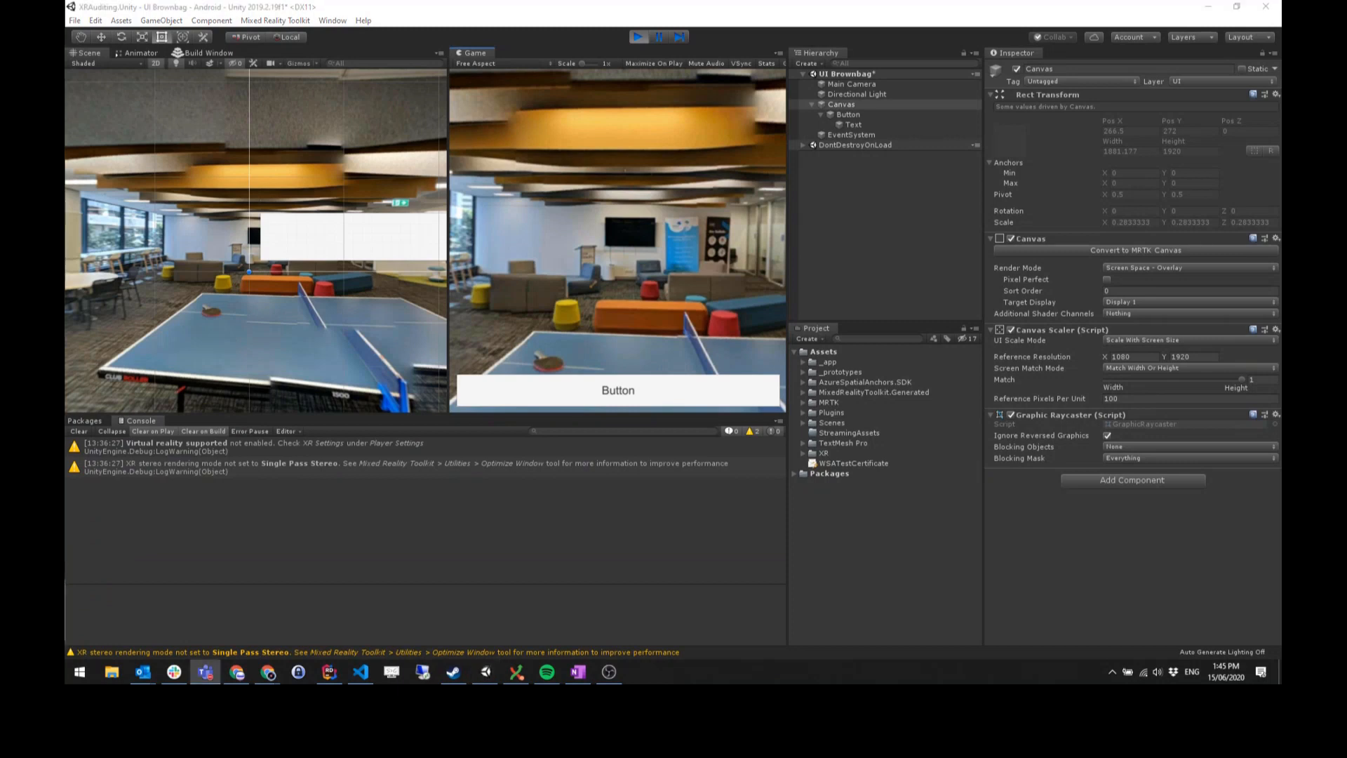
pyautogui.click(897, 209)
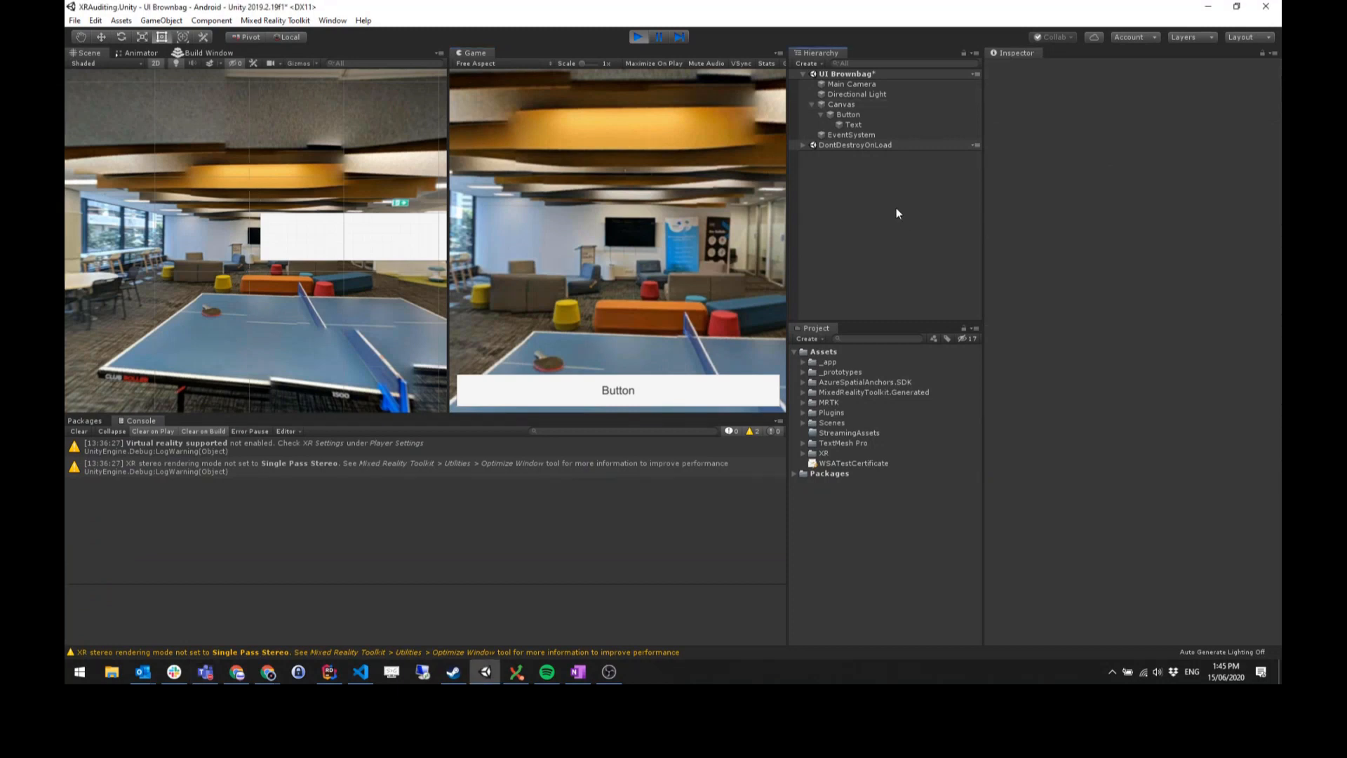
pyautogui.click(842, 105)
pyautogui.click(857, 115)
pyautogui.press('Left')
pyautogui.press('Left')
pyautogui.press('Left')
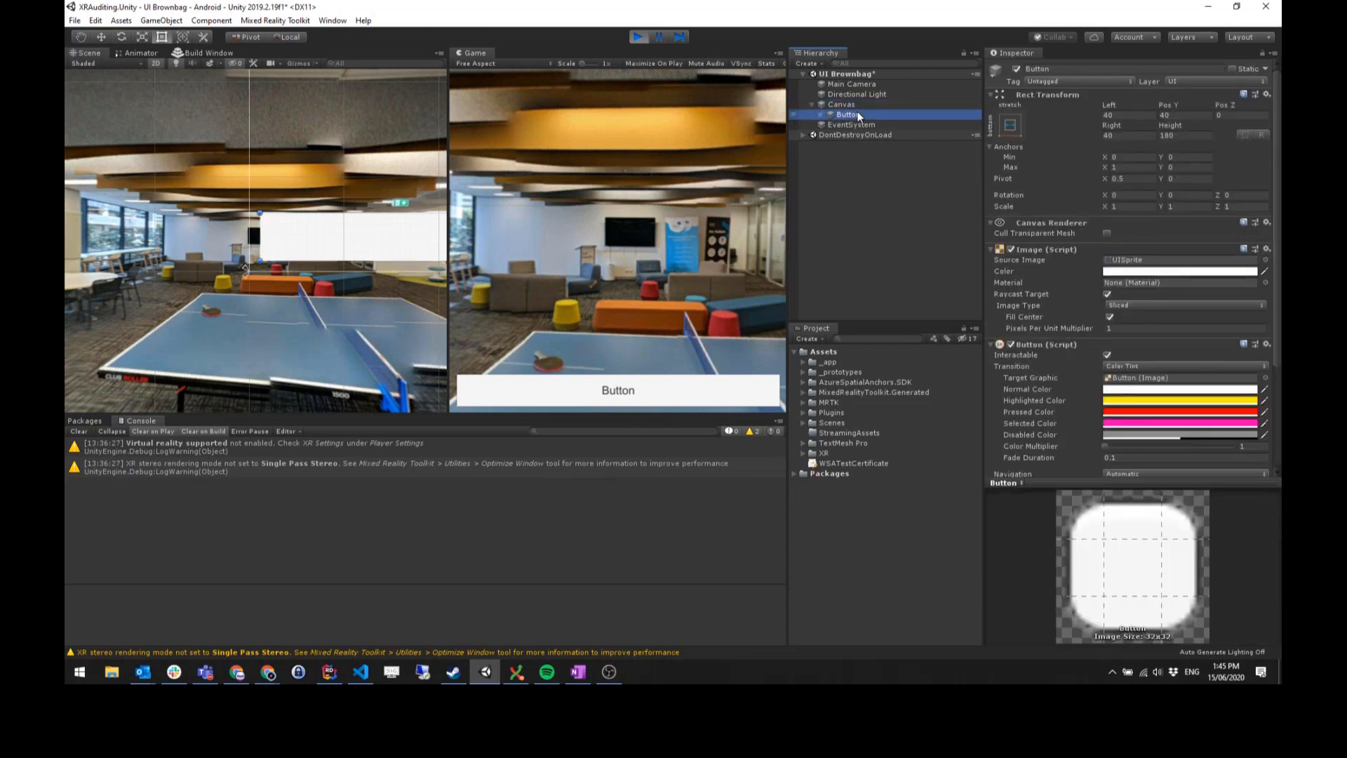
pyautogui.click(144, 672)
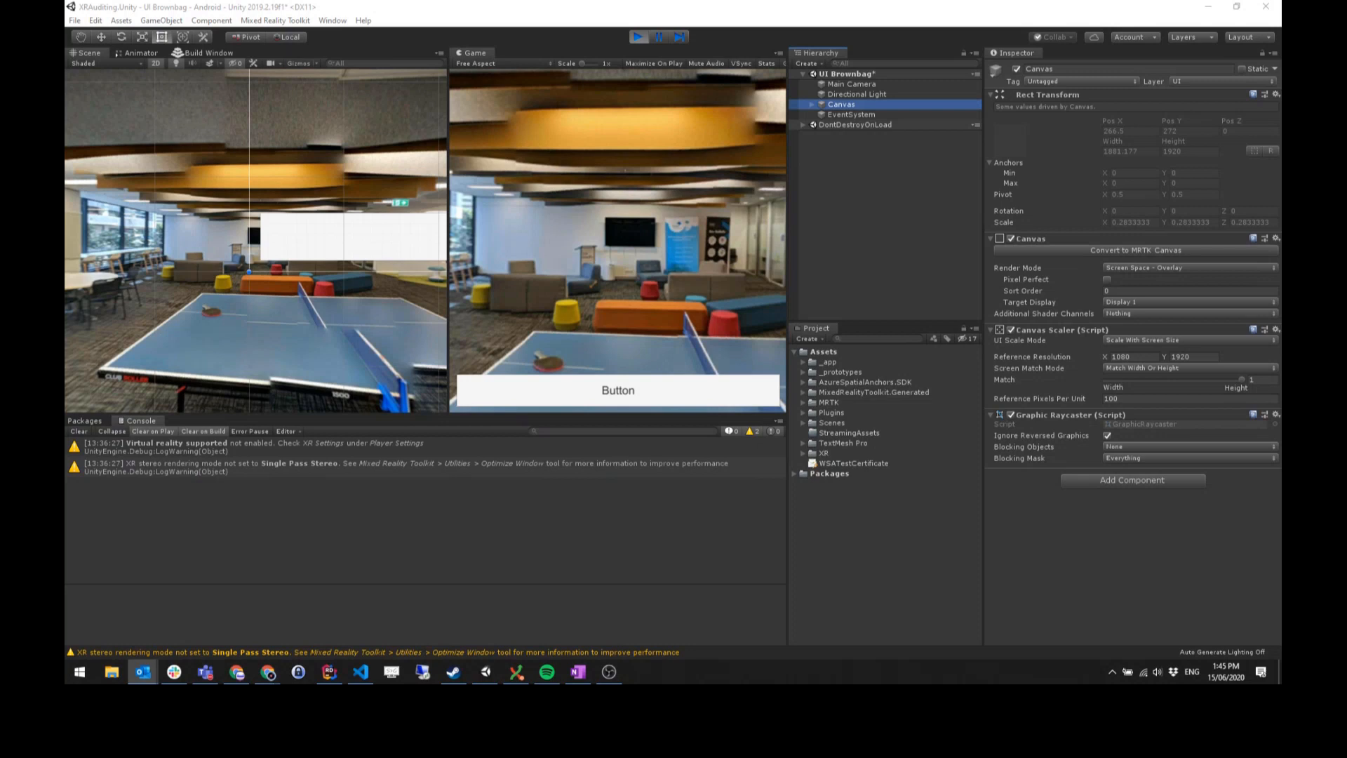
pyautogui.click(1100, 507)
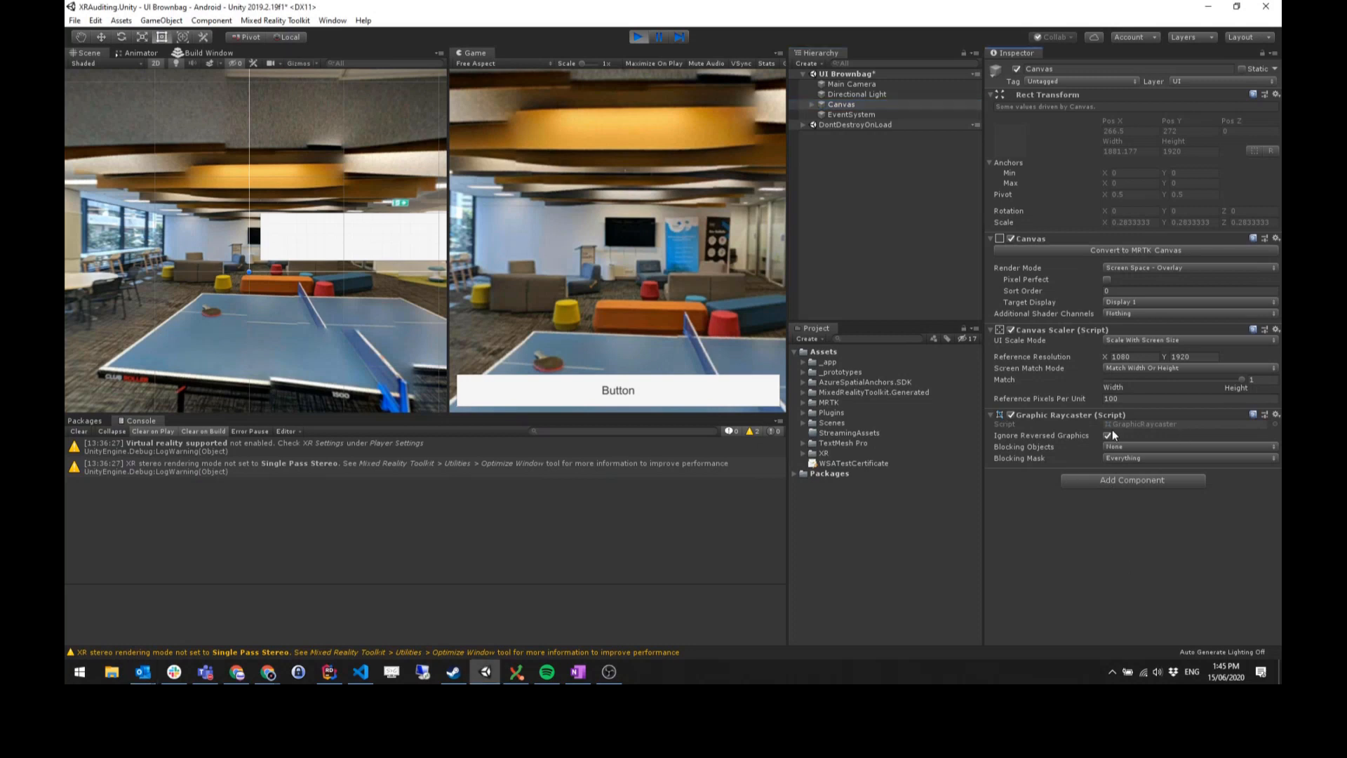
# - Review the Canvas Scaler's available Screen Match Mode options and its Reference Pixels Per Unit setting
pyautogui.click(1117, 368)
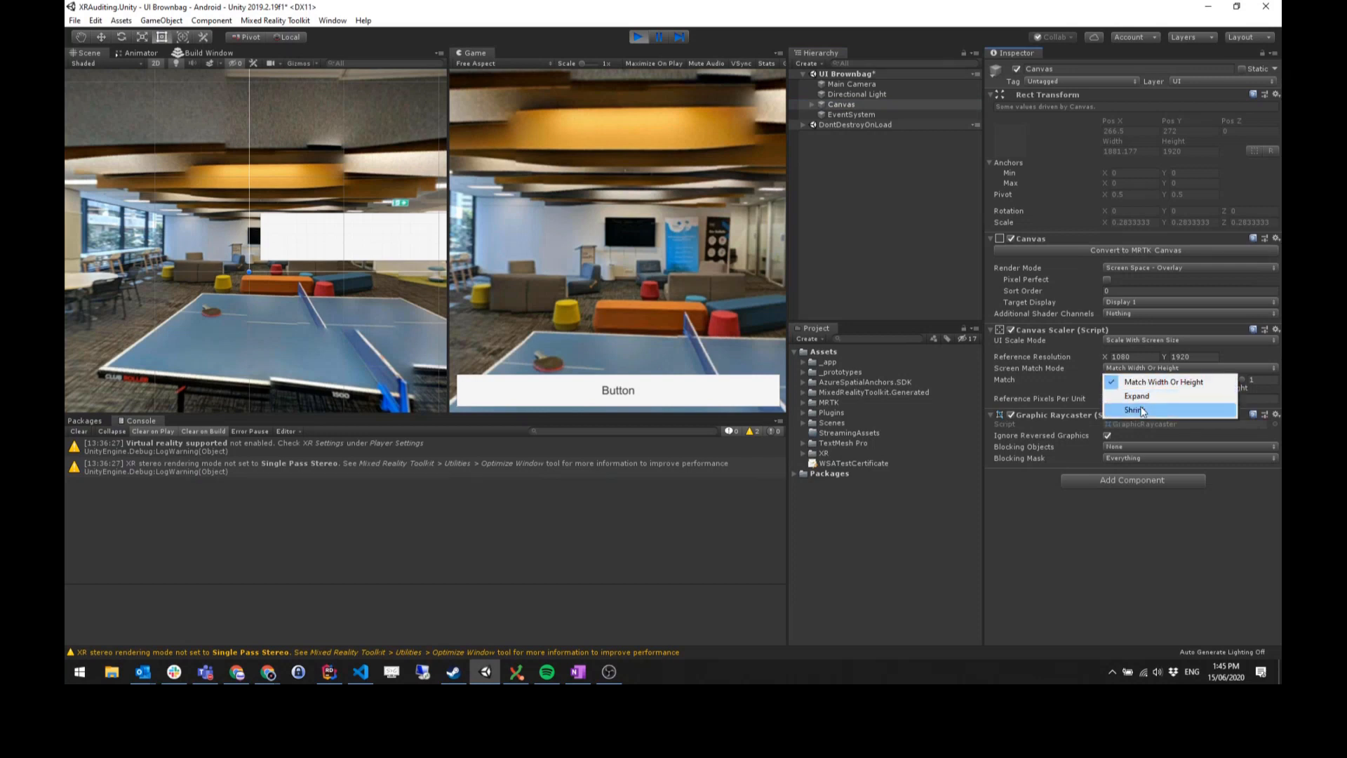
pyautogui.click(1007, 368)
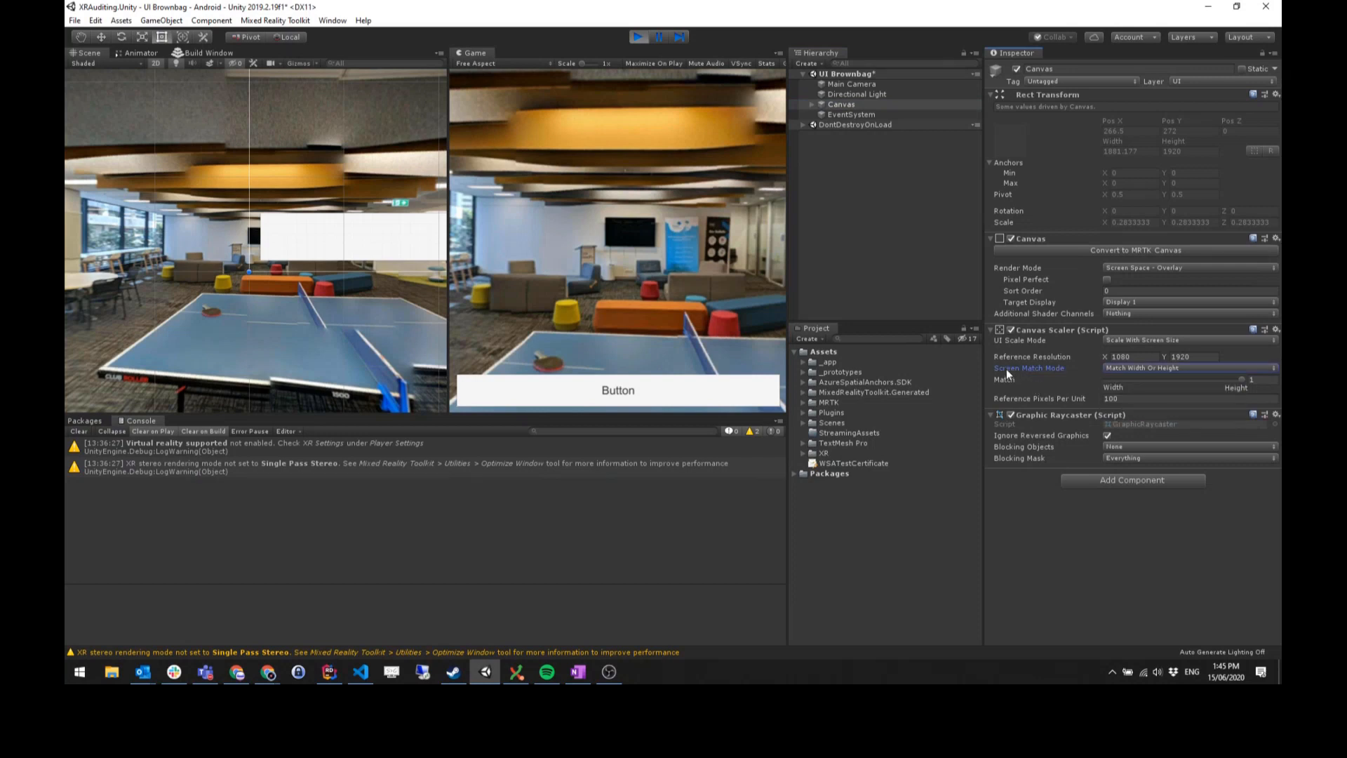
pyautogui.click(1059, 399)
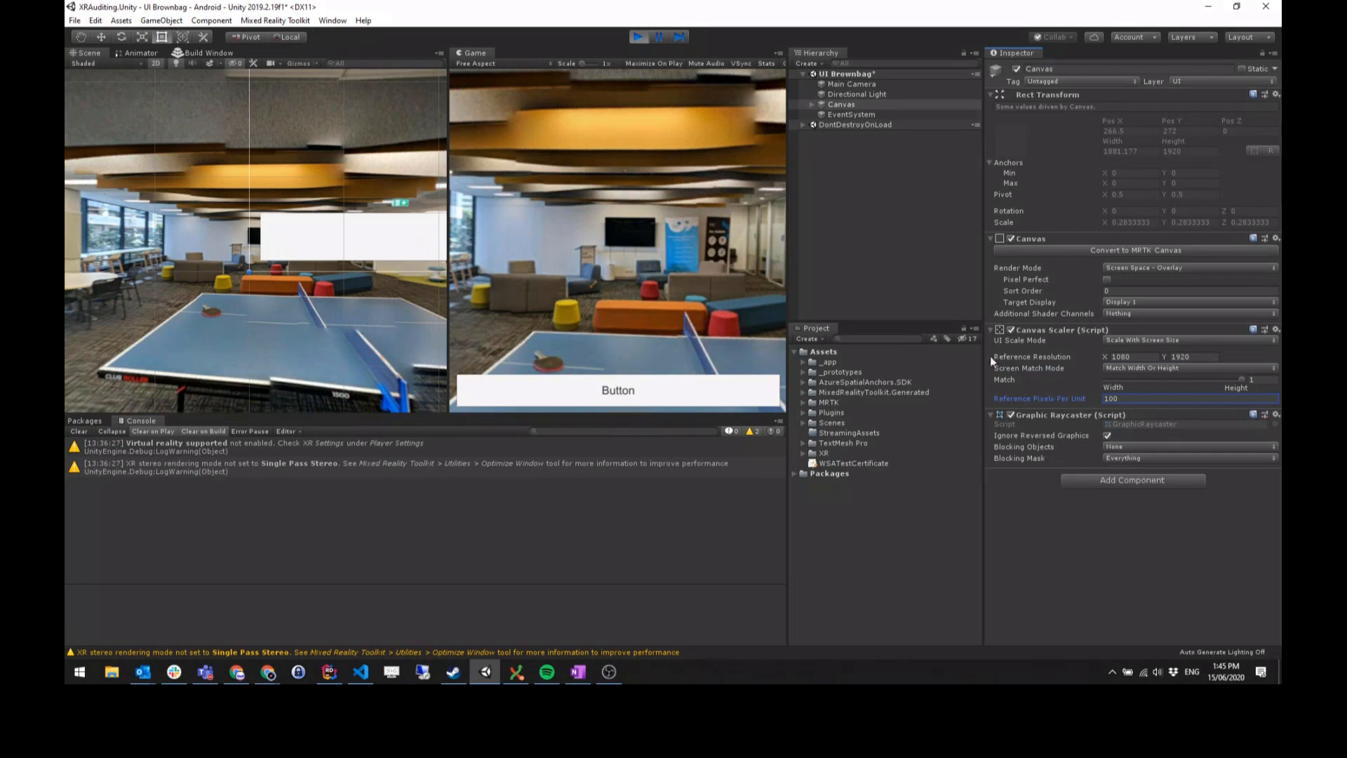
# - Add an empty event entry to the On Click () list of the Button under the Canvas
pyautogui.click(838, 105)
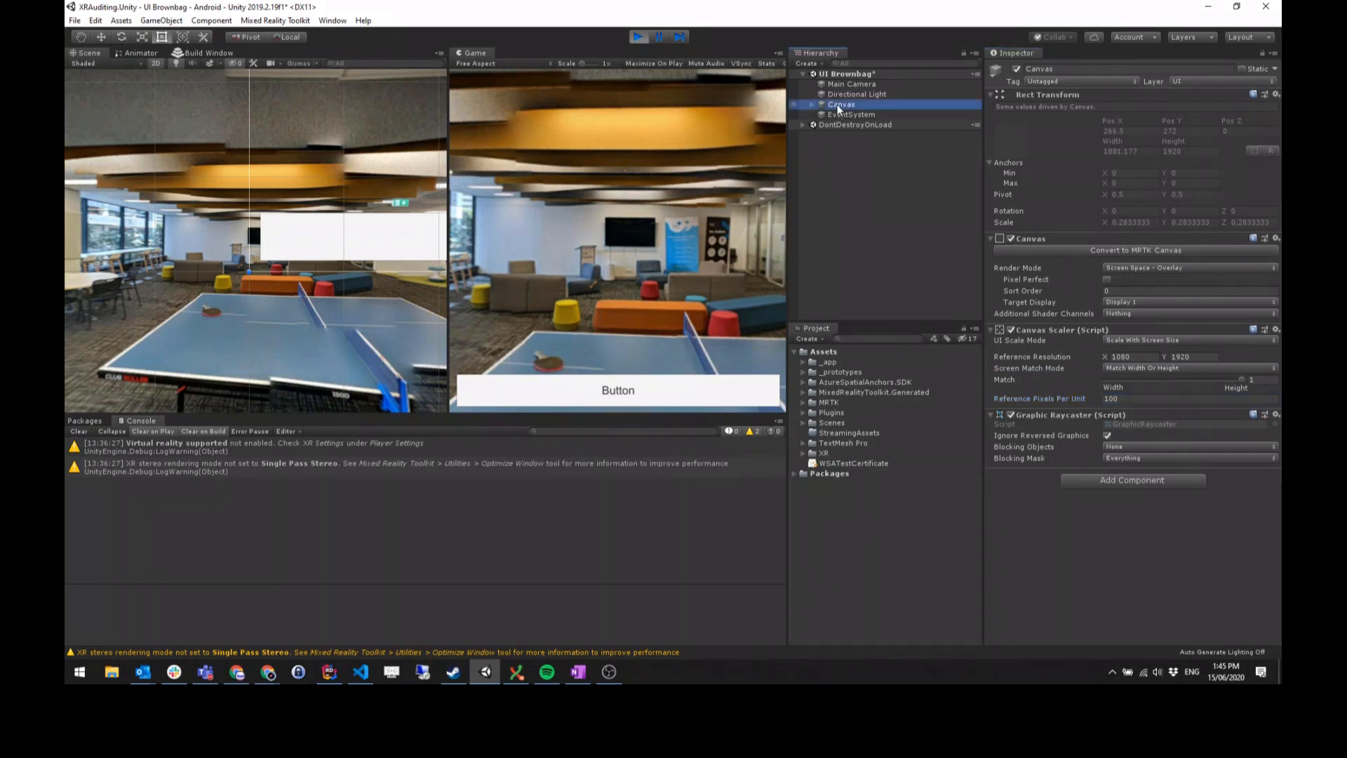
pyautogui.press('Right')
pyautogui.click(851, 115)
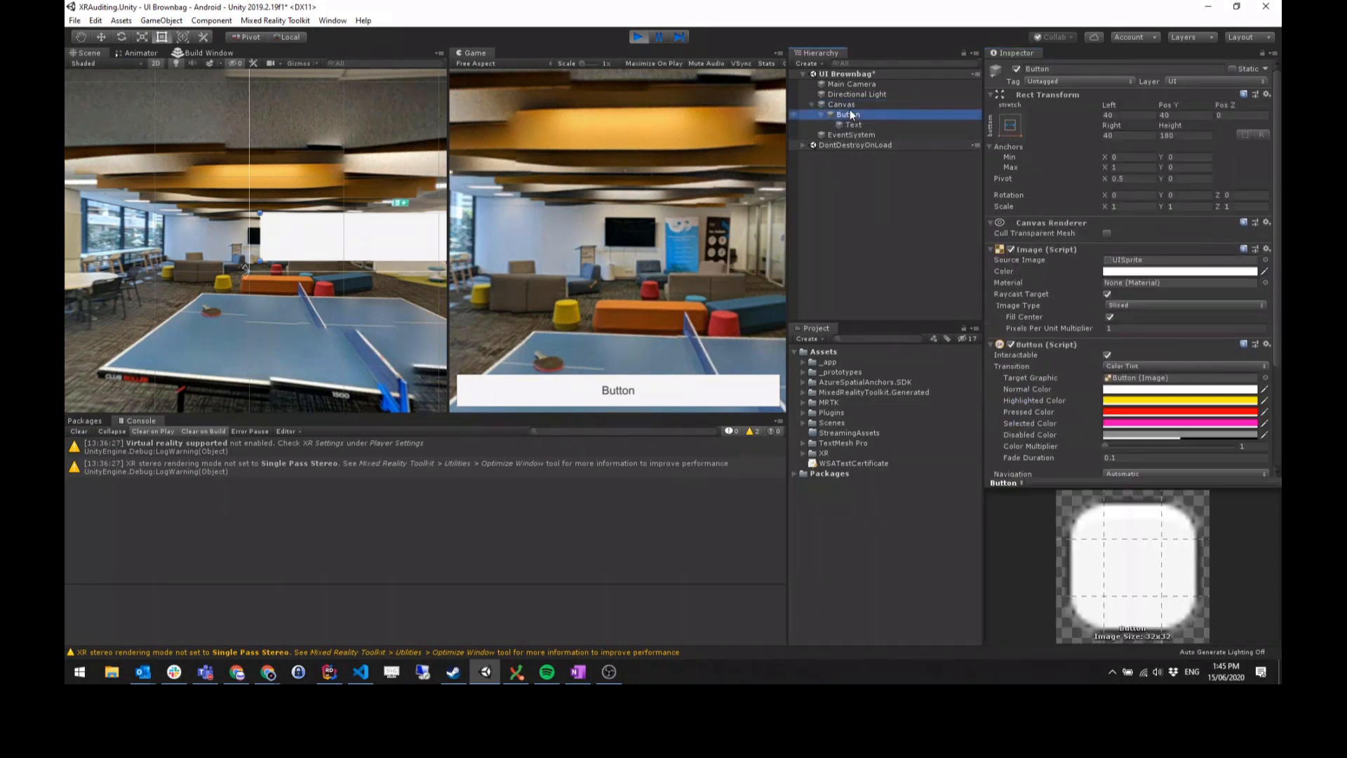
pyautogui.press('Left')
pyautogui.press('Left')
pyautogui.click(853, 114)
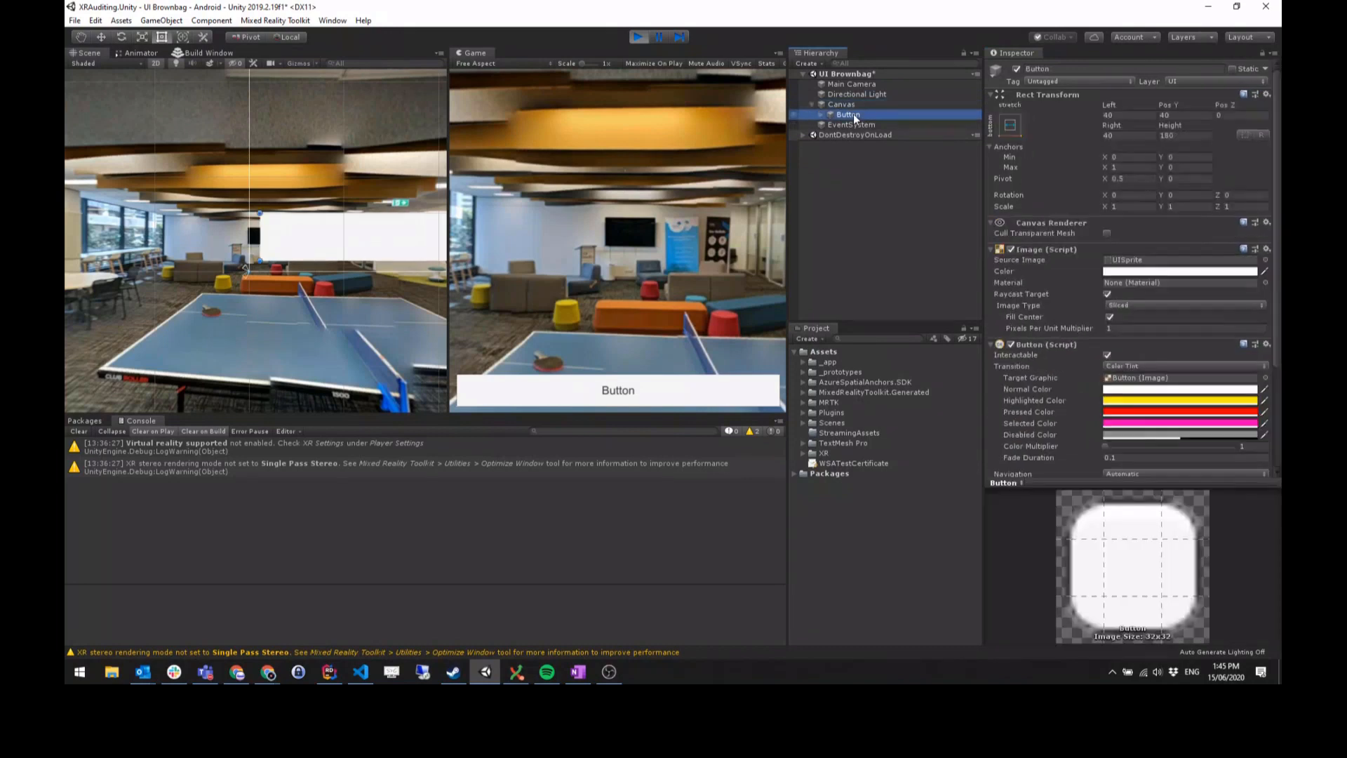
pyautogui.scroll(-5, 1038, 296)
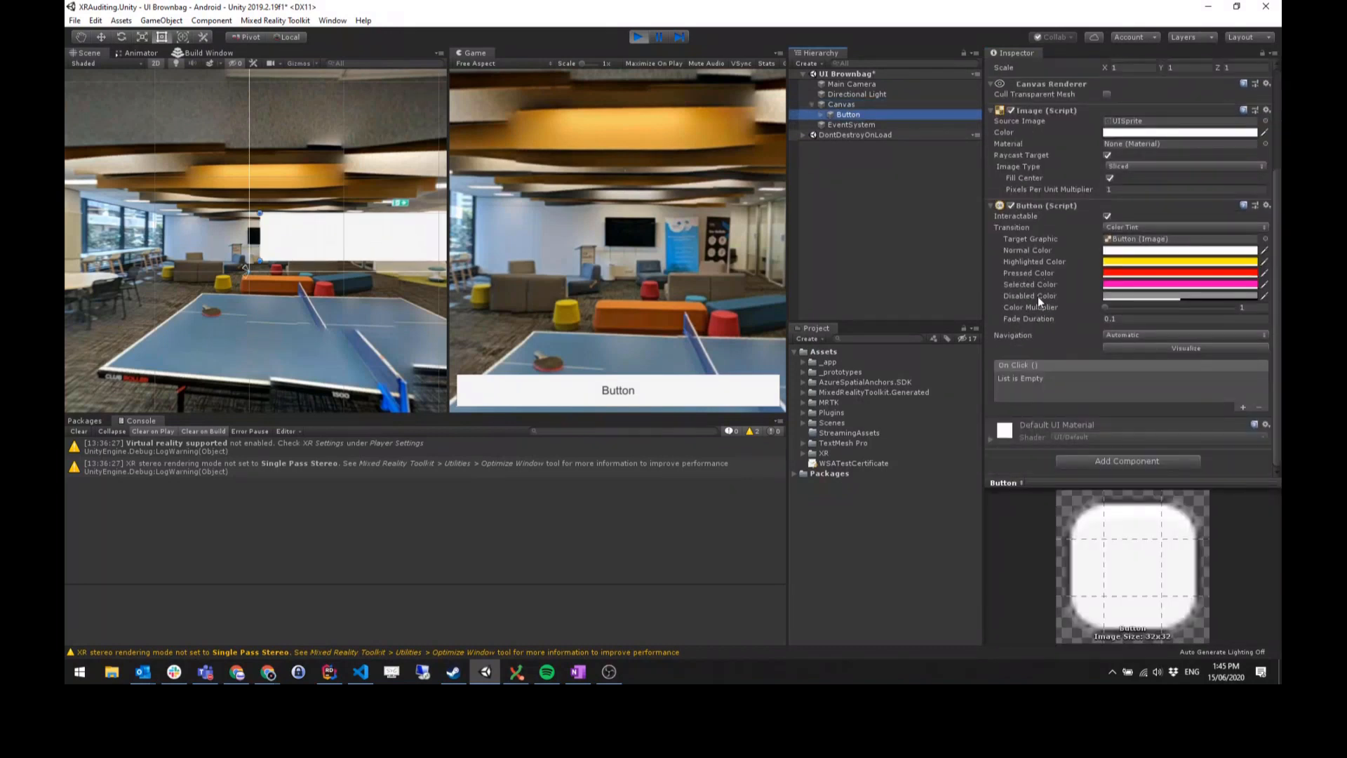
pyautogui.click(1243, 407)
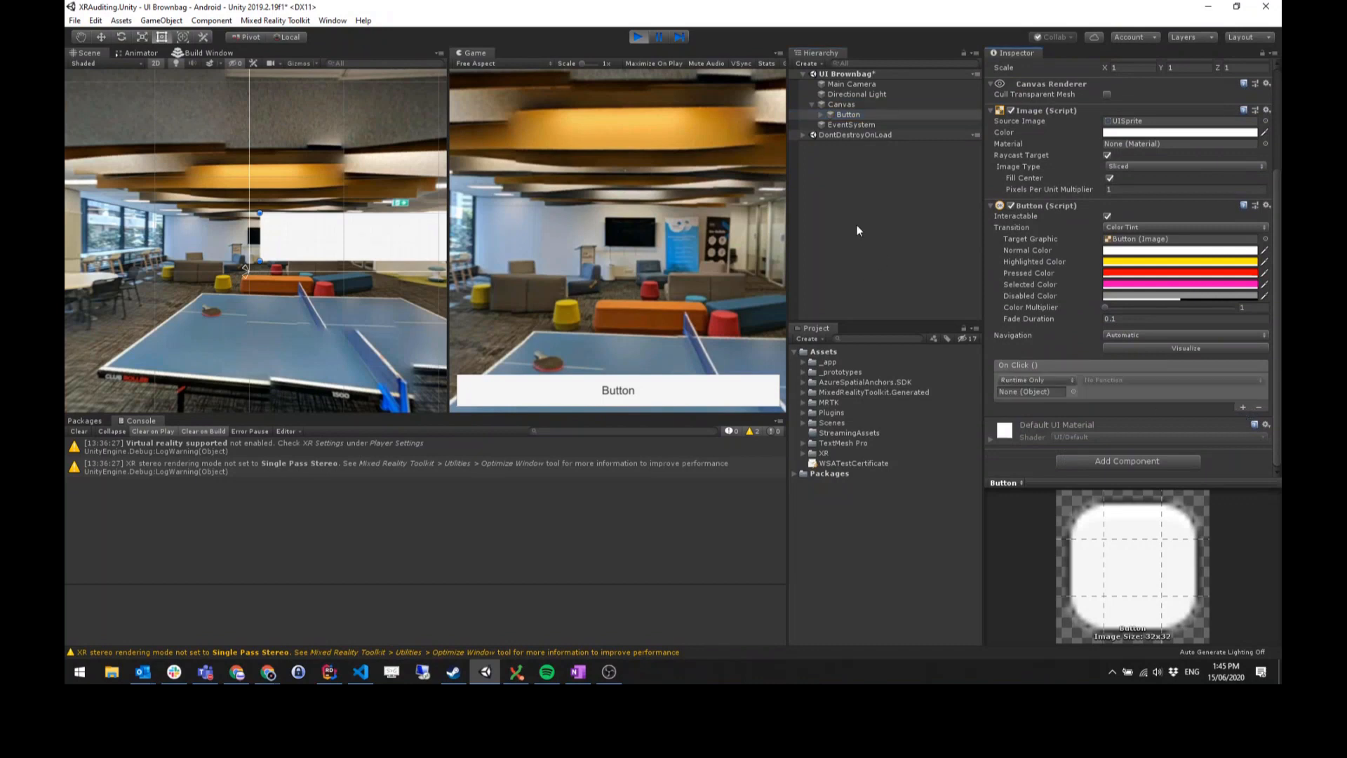
# - Add a 3D Cube object at the root of the UI Brownbag scene
pyautogui.click(849, 209)
pyautogui.rightClick(839, 76)
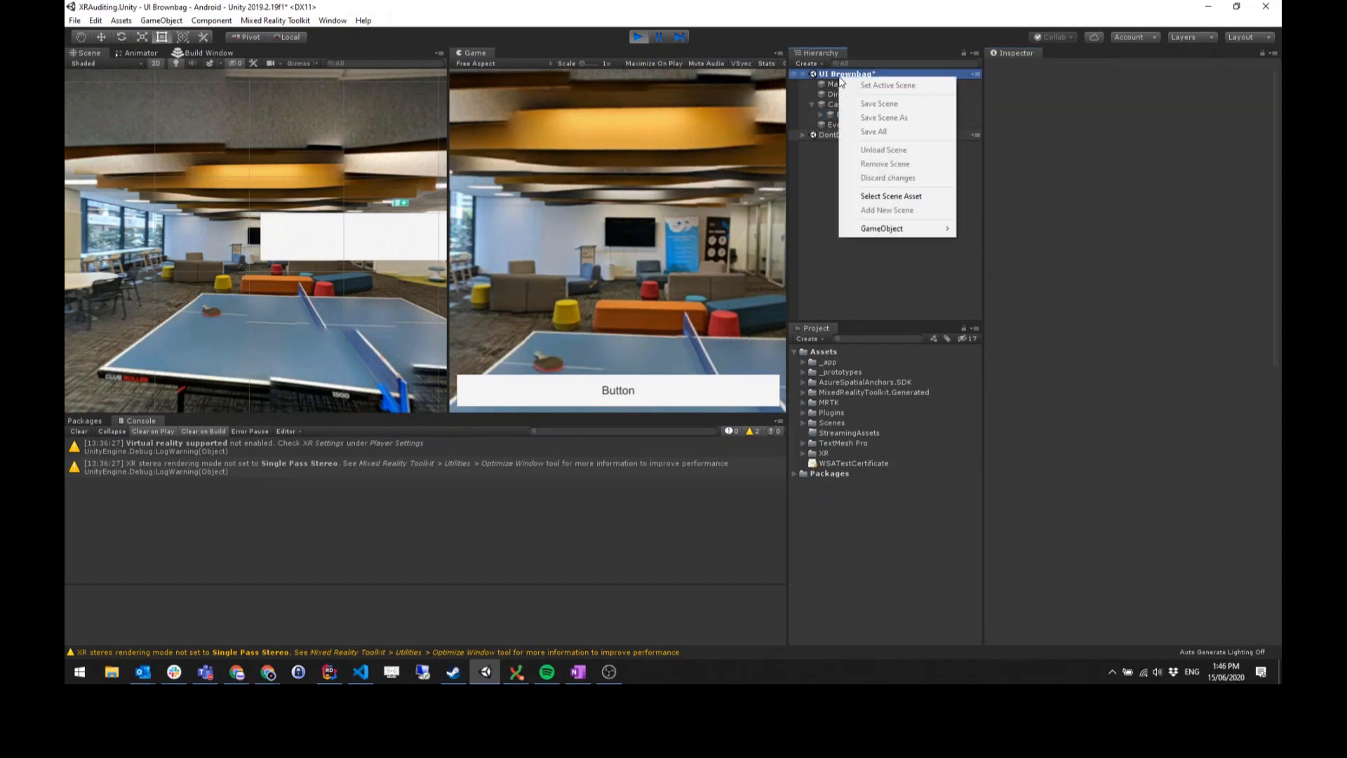
pyautogui.rightClick(832, 223)
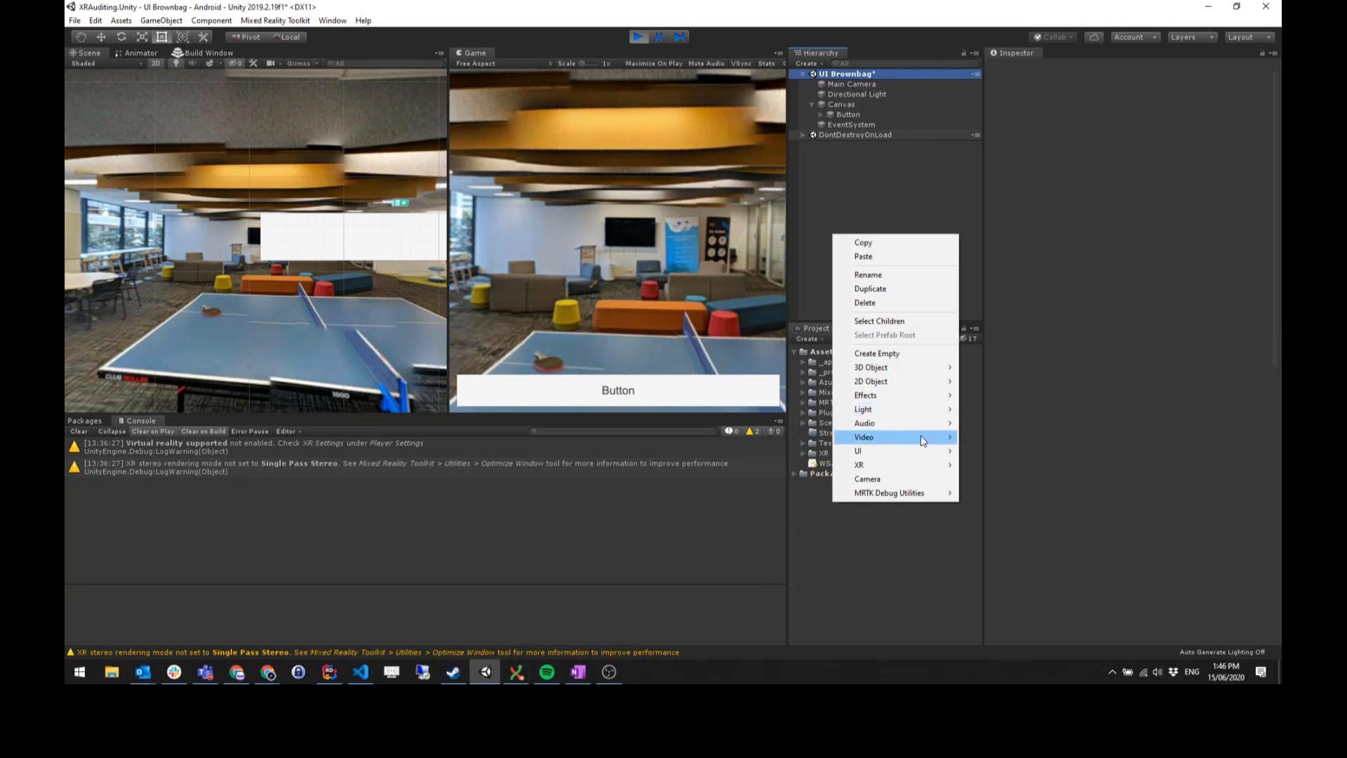
pyautogui.moveTo(905, 368)
pyautogui.click(982, 368)
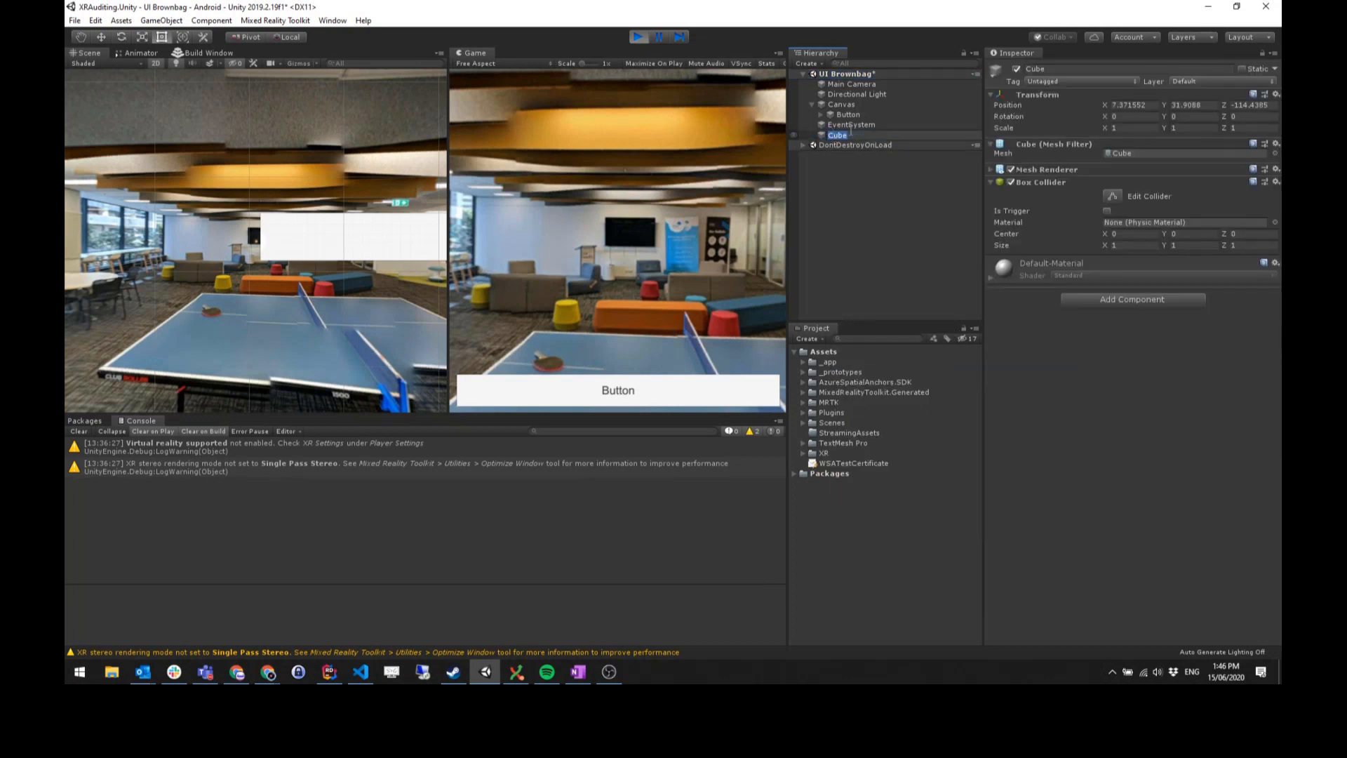
pyautogui.click(853, 127)
# - Reset the Cube's Transform component to its default values
pyautogui.click(864, 134)
pyautogui.click(1275, 98)
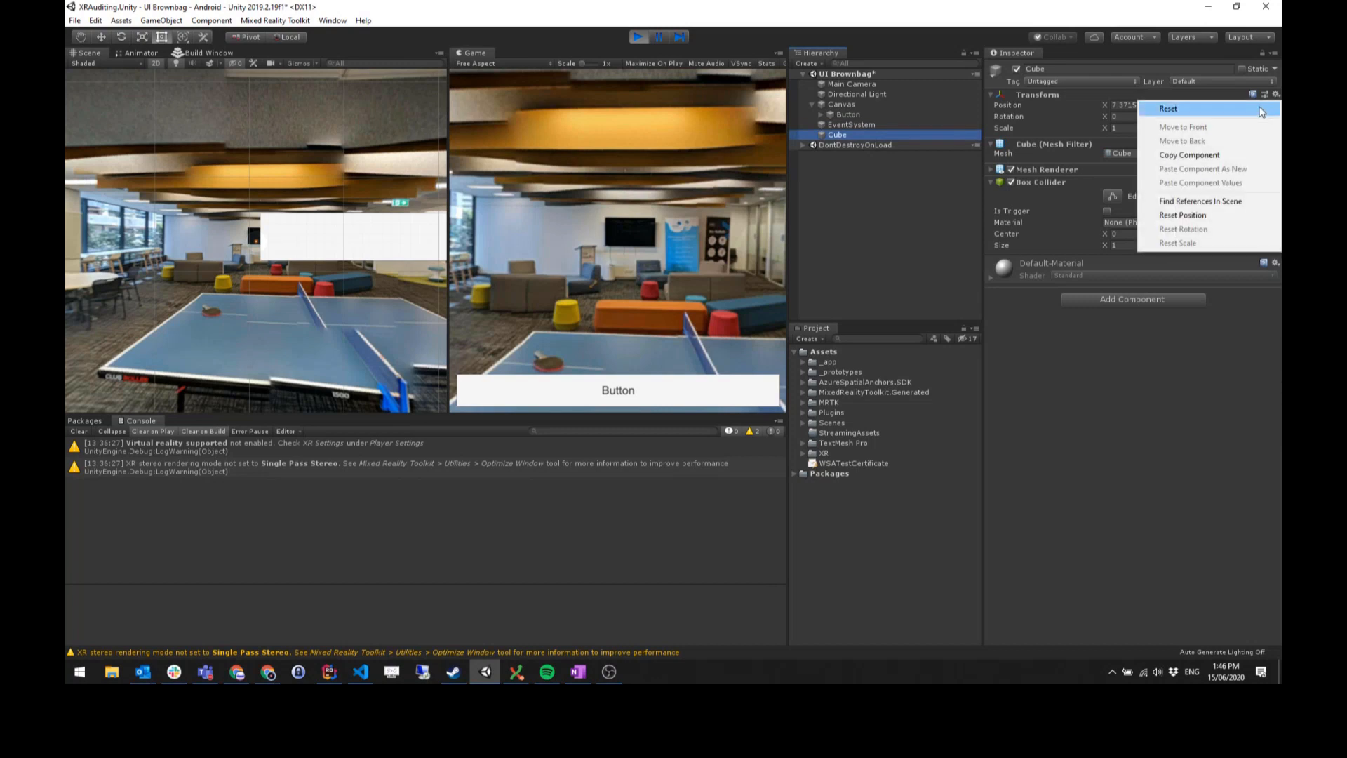
pyautogui.click(1253, 108)
pyautogui.moveTo(1221, 104); pyautogui.dragTo(1263, 117)
# - Wire the Button's On Click () entry to the Cube's MeshRenderer bool enabled property and test the button in the Game view
pyautogui.click(841, 104)
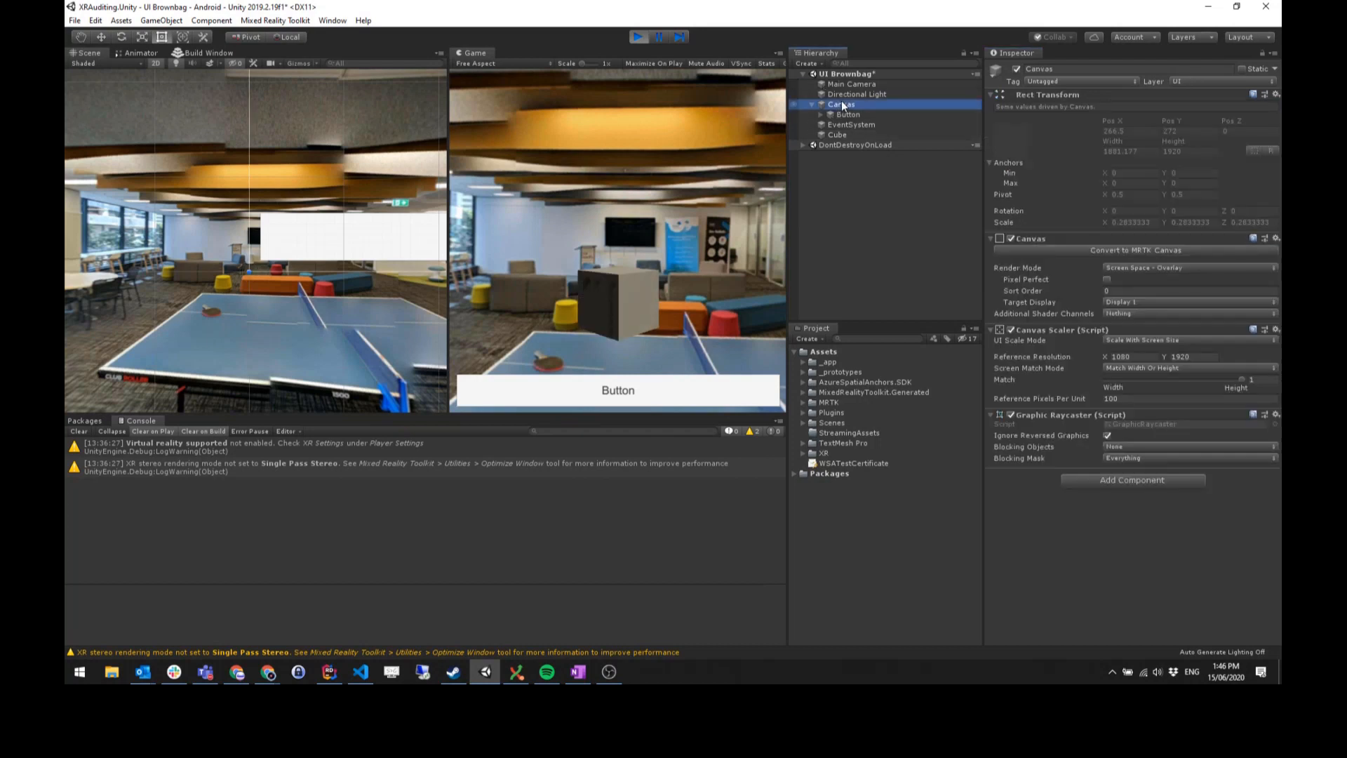
pyautogui.click(847, 115)
pyautogui.scroll(-1, 1092, 296)
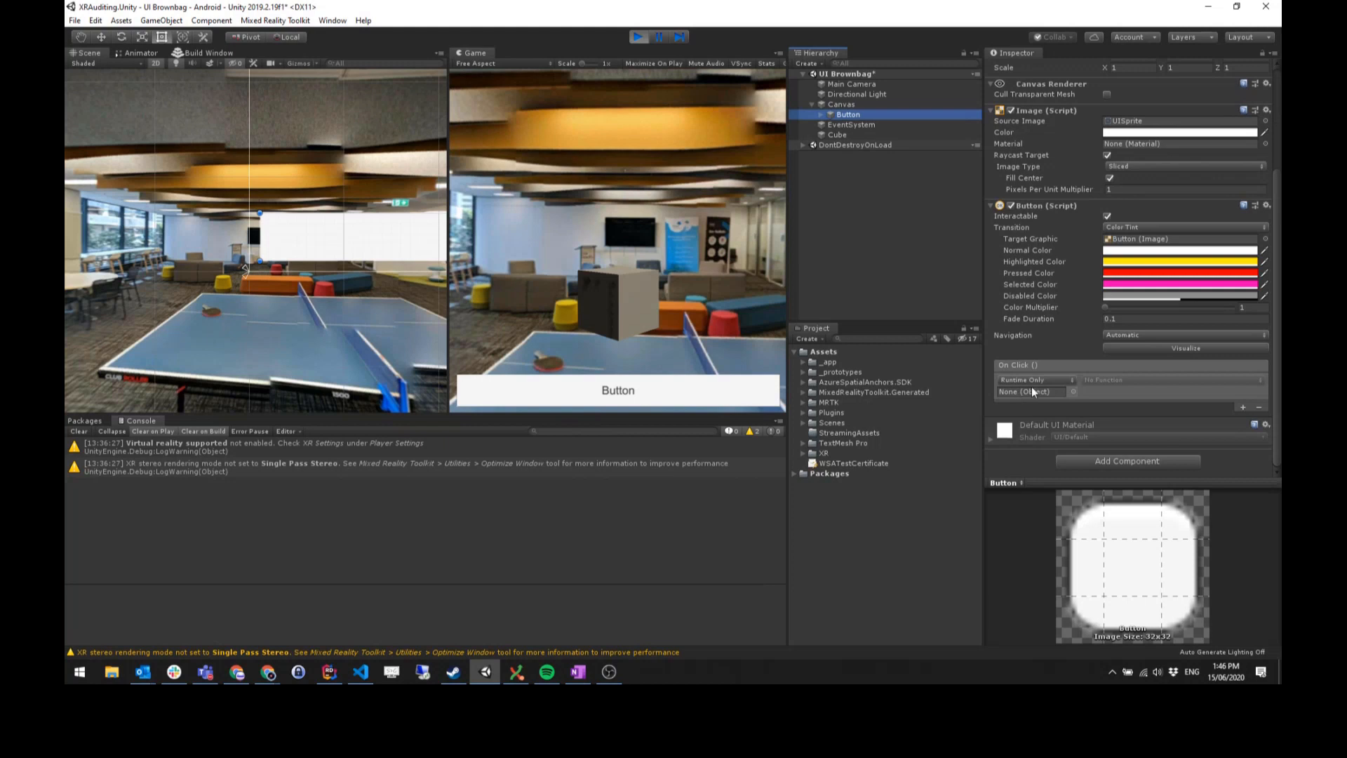
pyautogui.moveTo(848, 114); pyautogui.dragTo(1015, 397)
pyautogui.click(1123, 380)
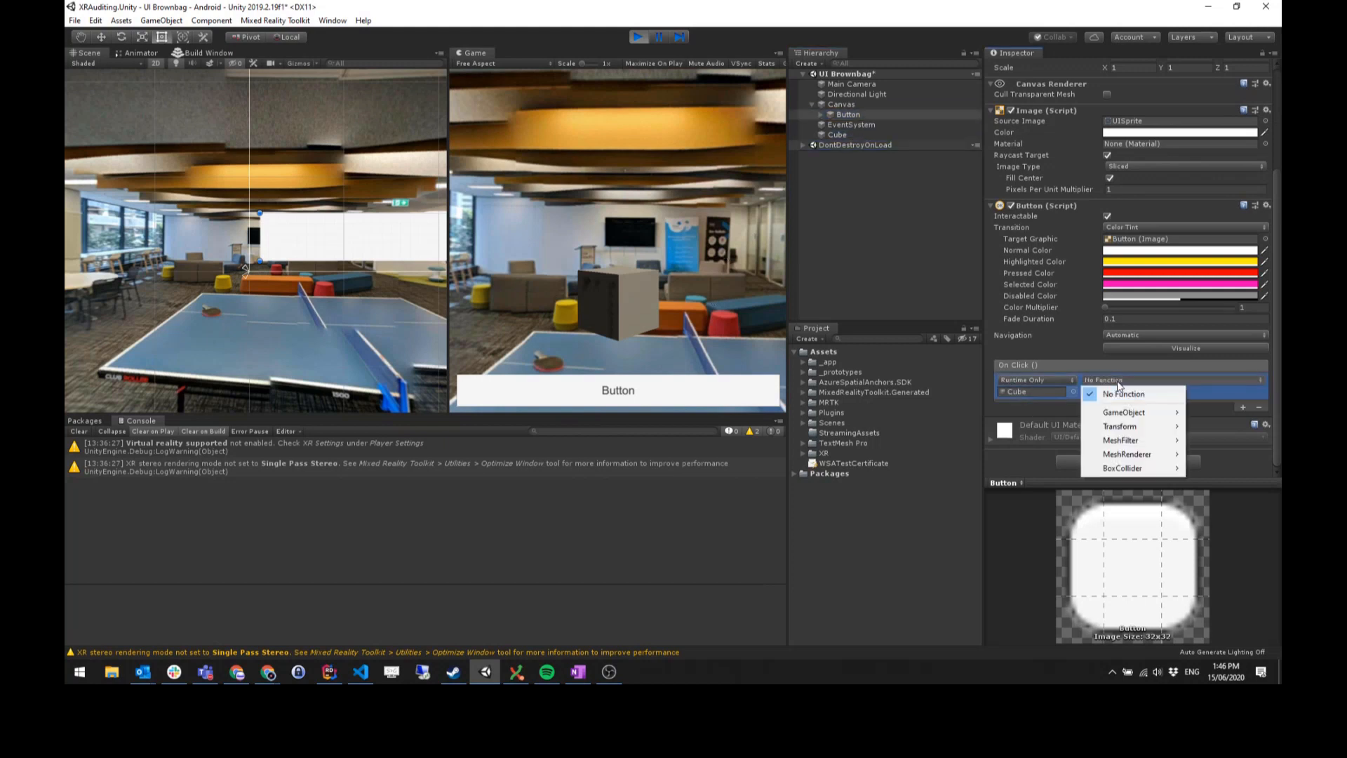
pyautogui.moveTo(1127, 454)
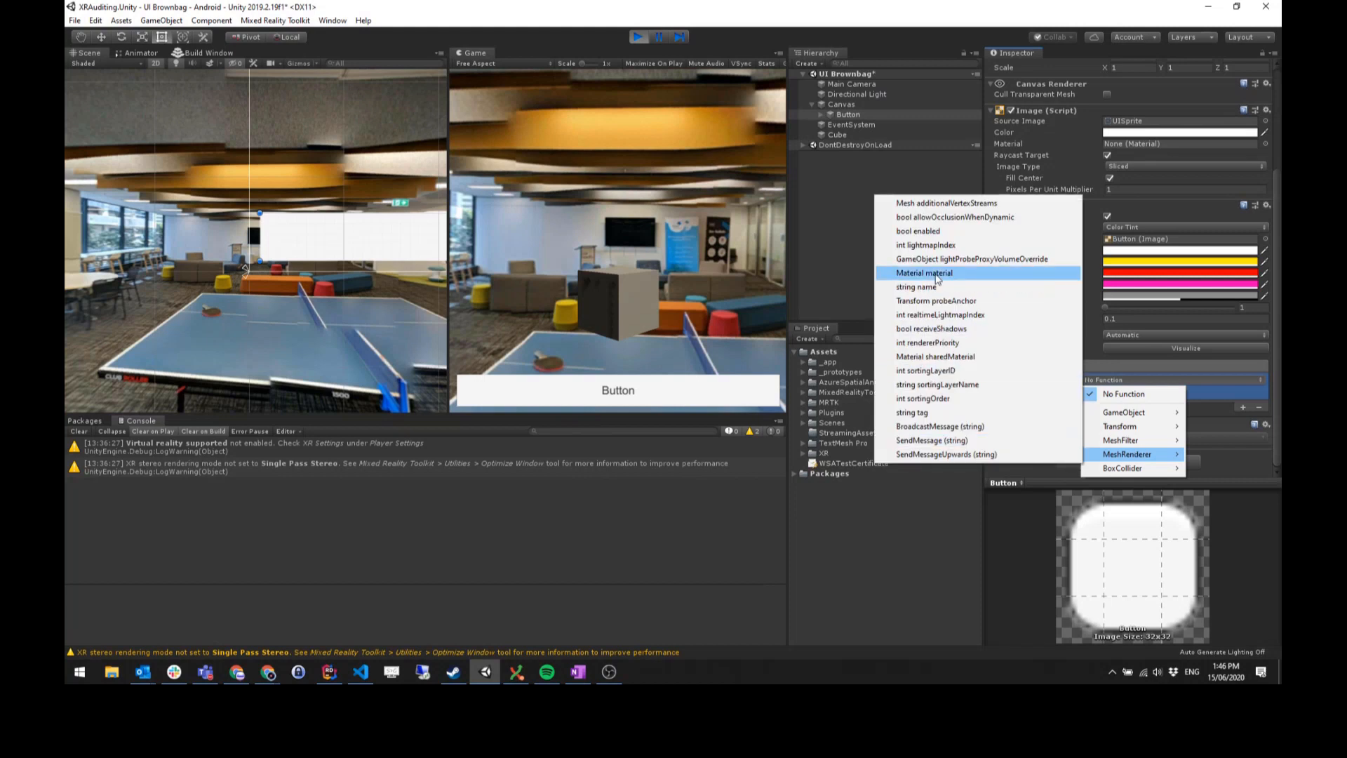
pyautogui.click(919, 231)
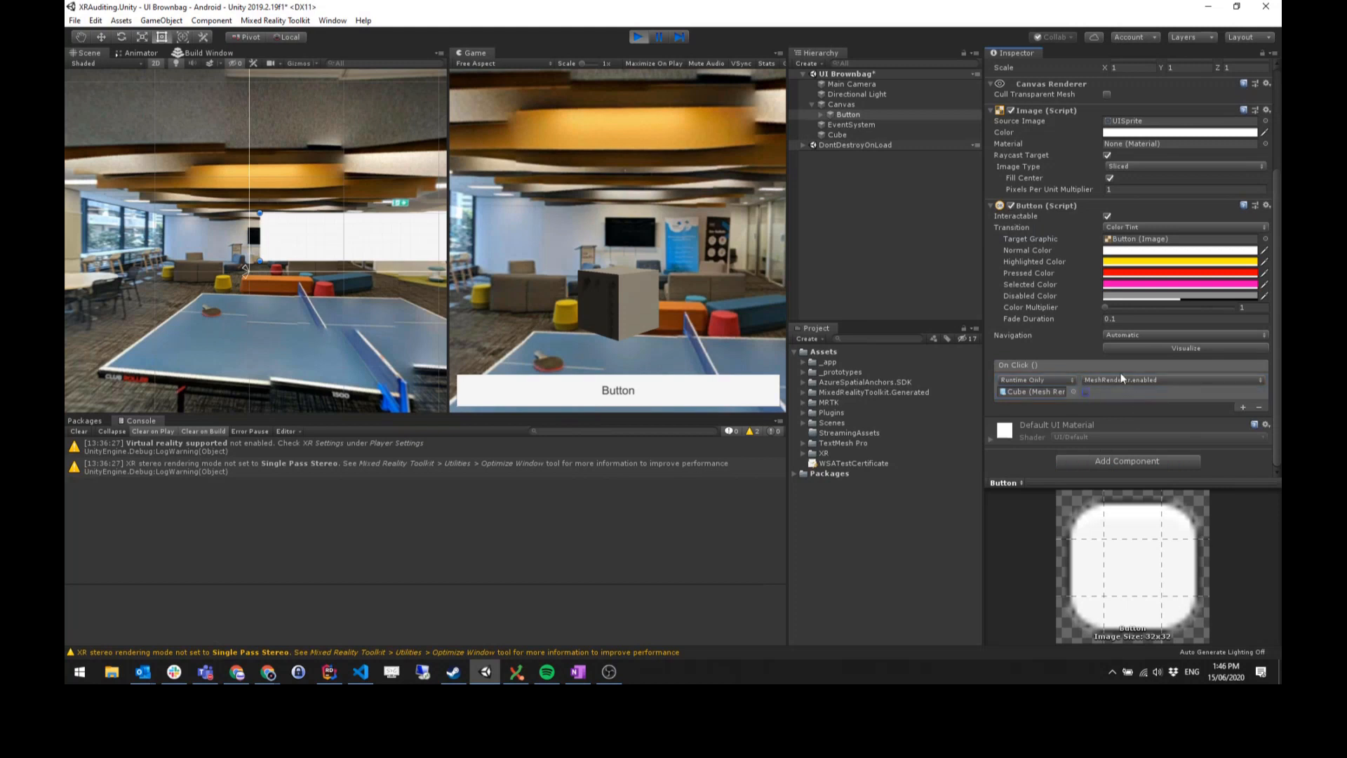
pyautogui.click(616, 393)
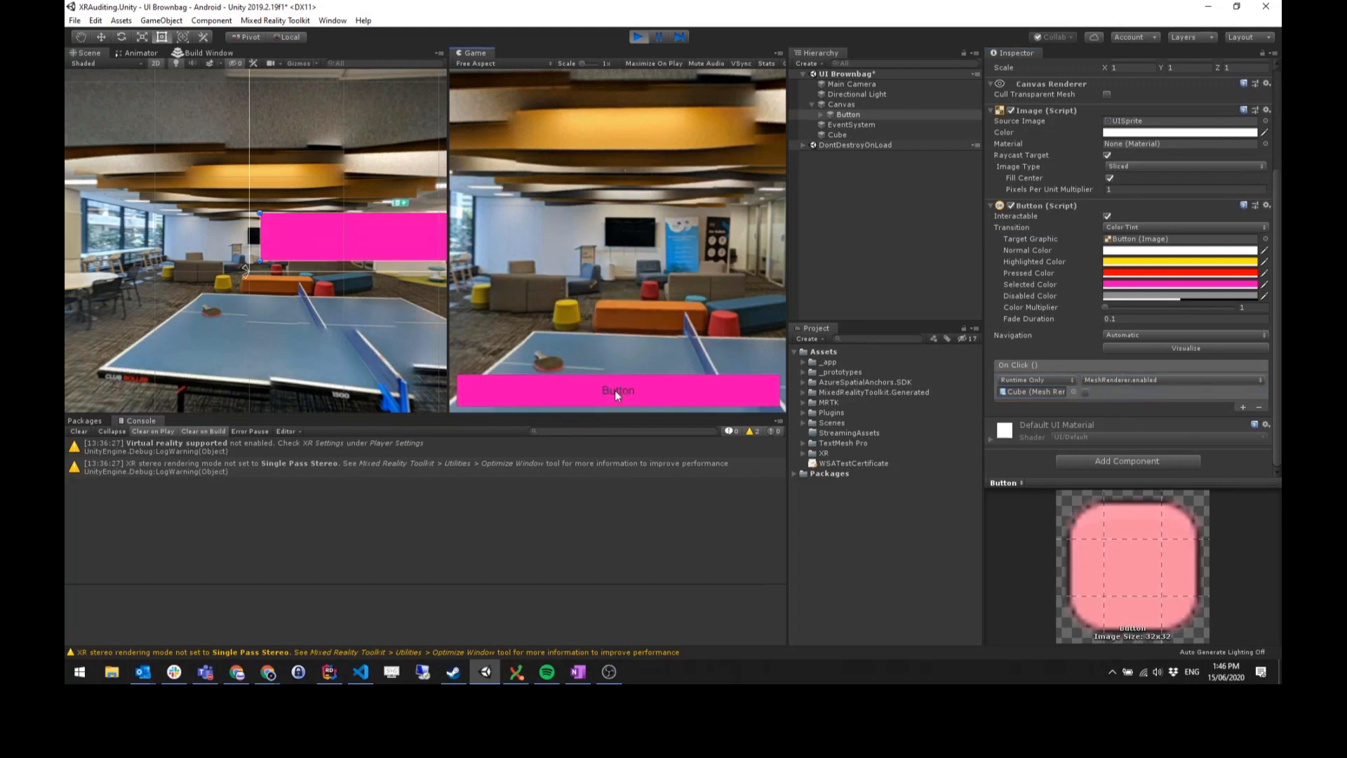
pyautogui.click(716, 261)
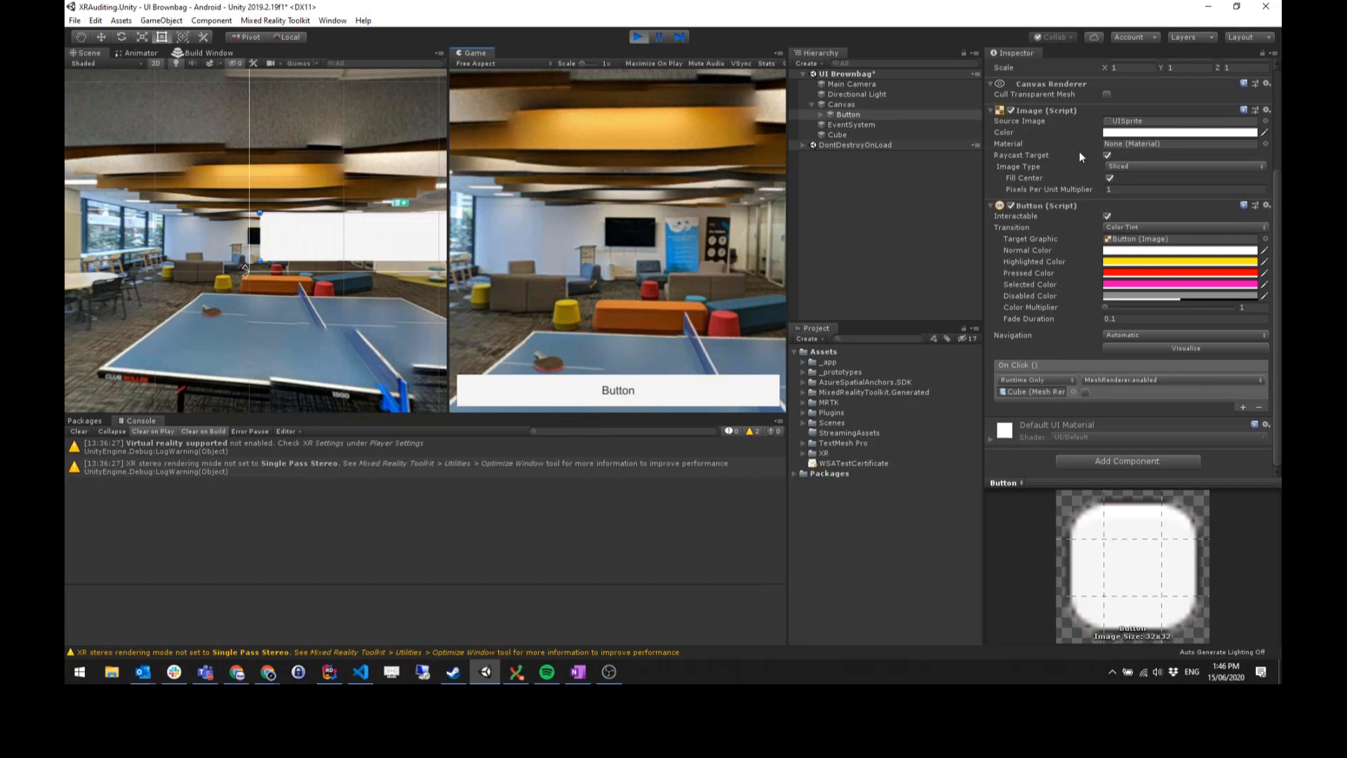
pyautogui.scroll(3, 1079, 150)
pyautogui.click(1122, 450)
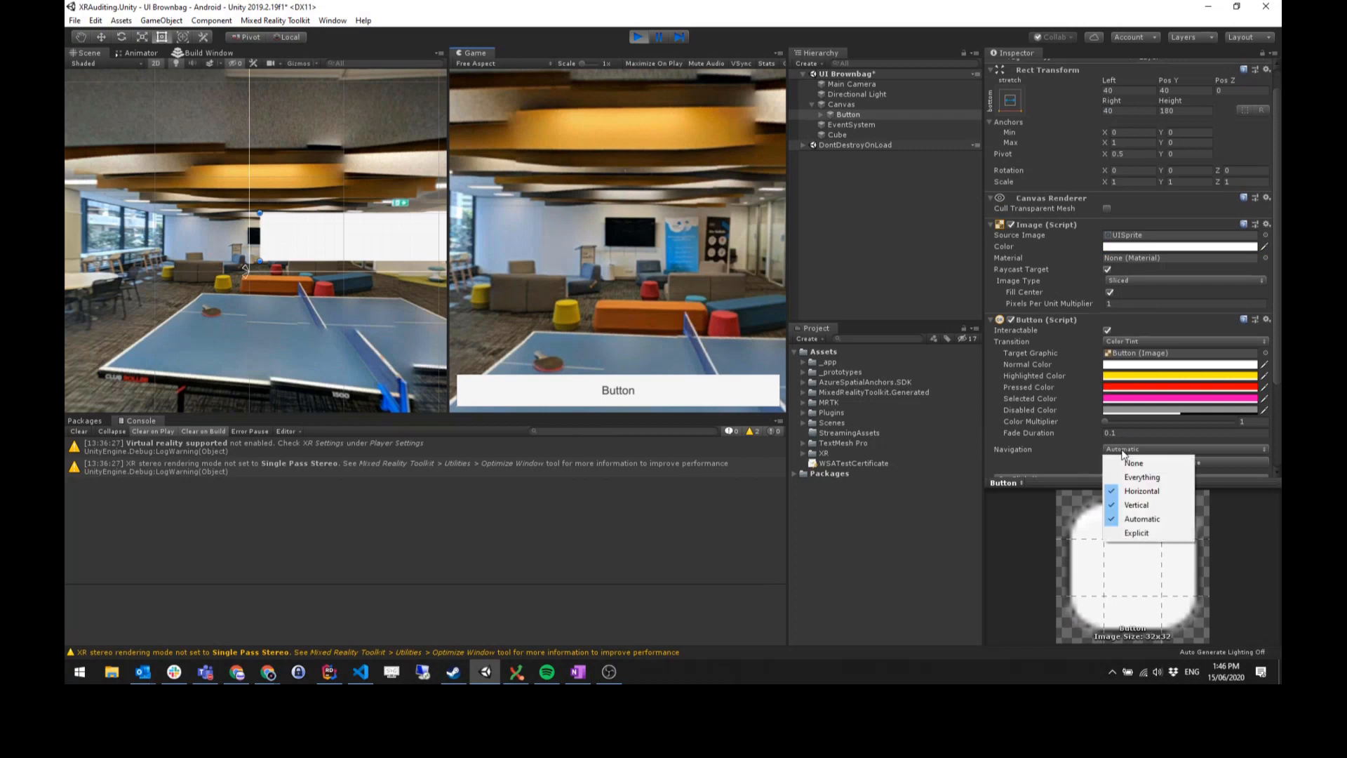
pyautogui.click(1059, 452)
pyautogui.scroll(1, 1058, 449)
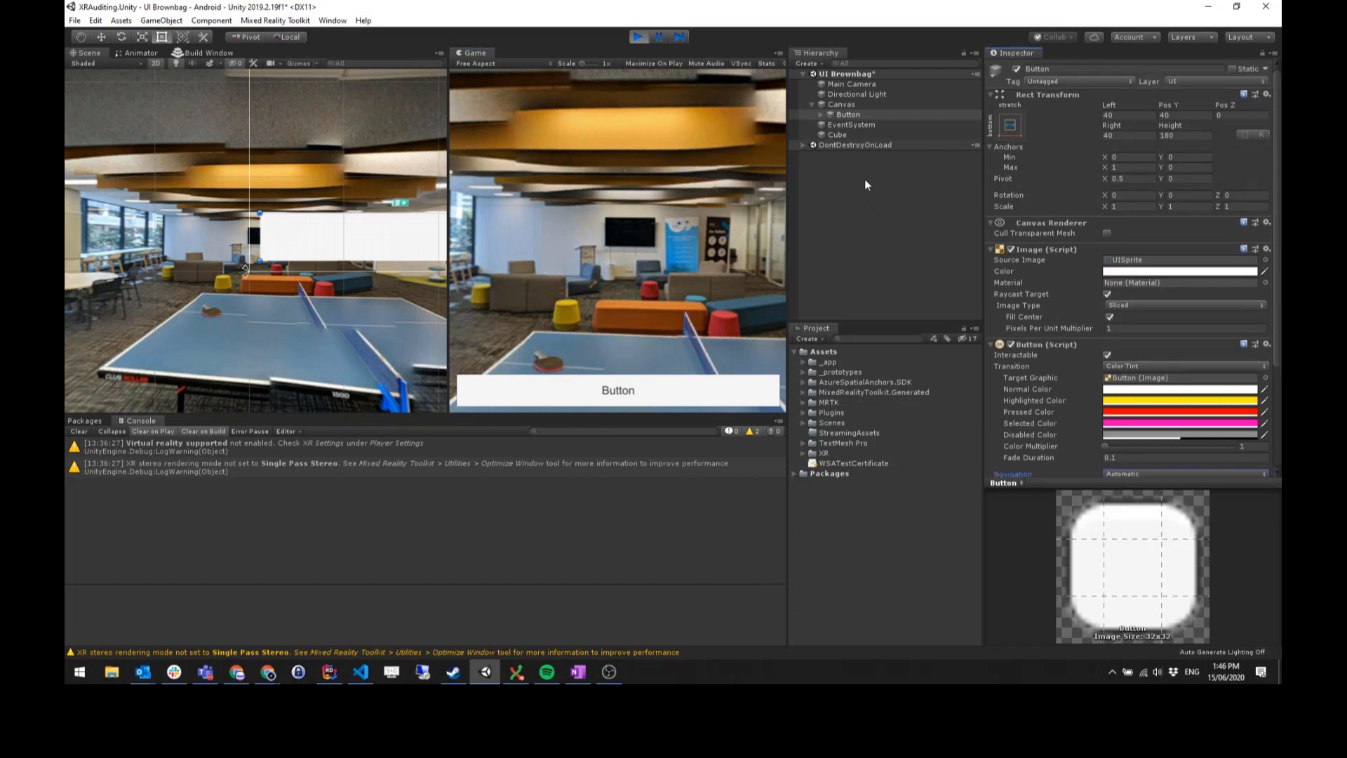
pyautogui.click(857, 107)
pyautogui.click(854, 117)
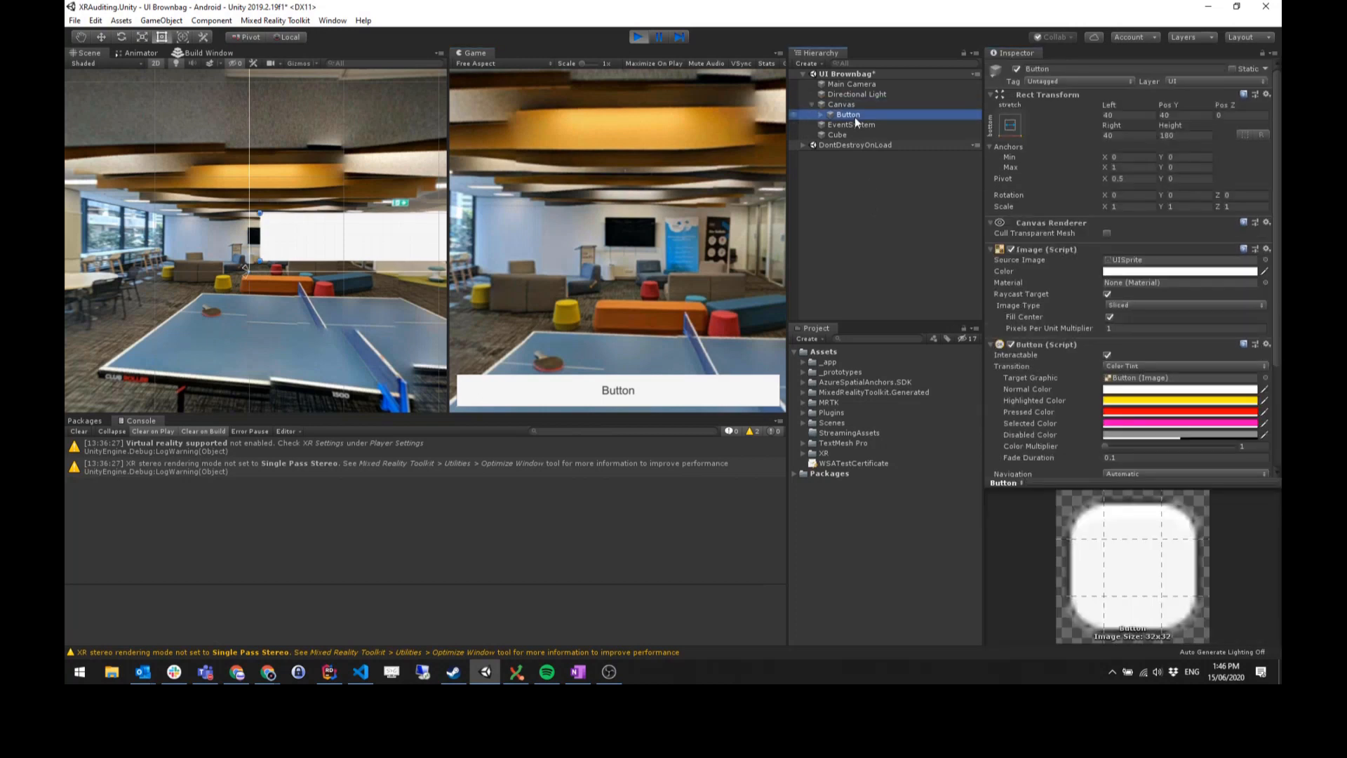
pyautogui.click(876, 237)
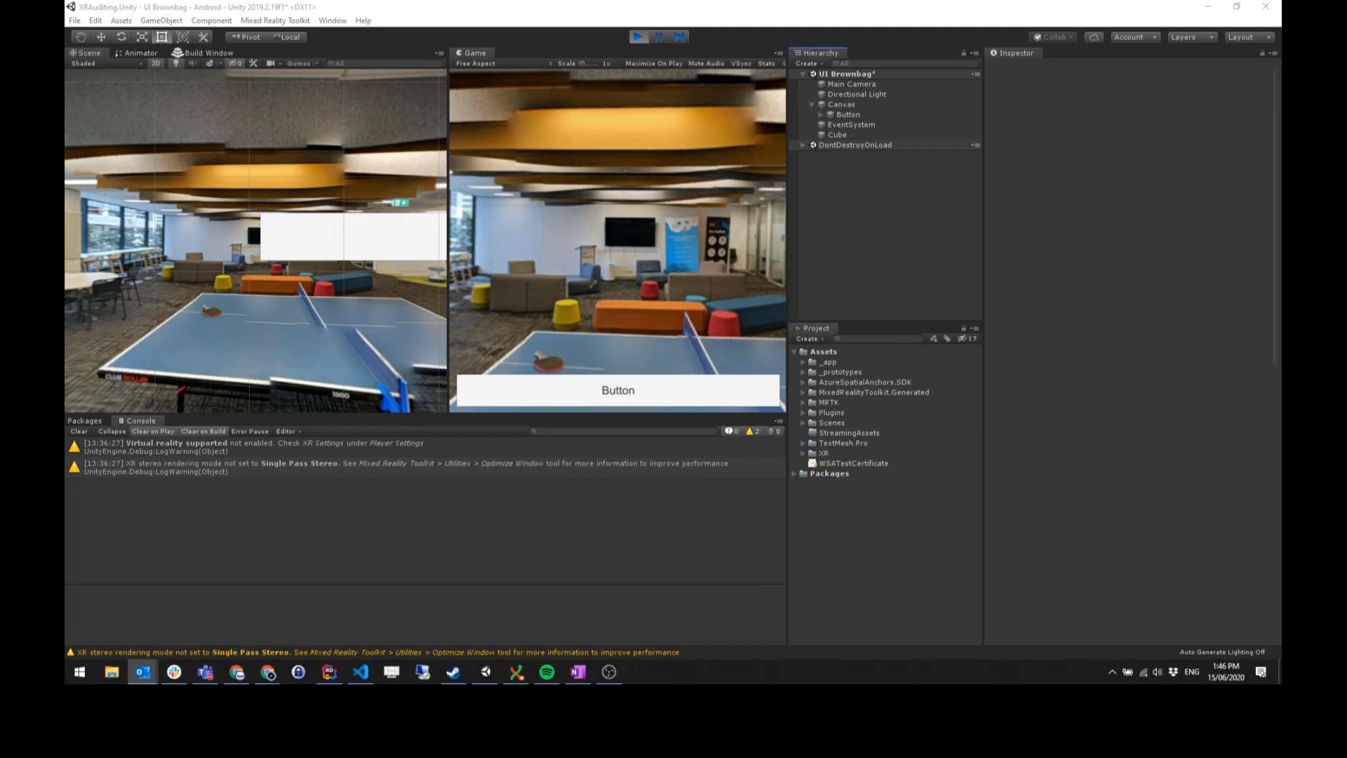
pyautogui.click(847, 256)
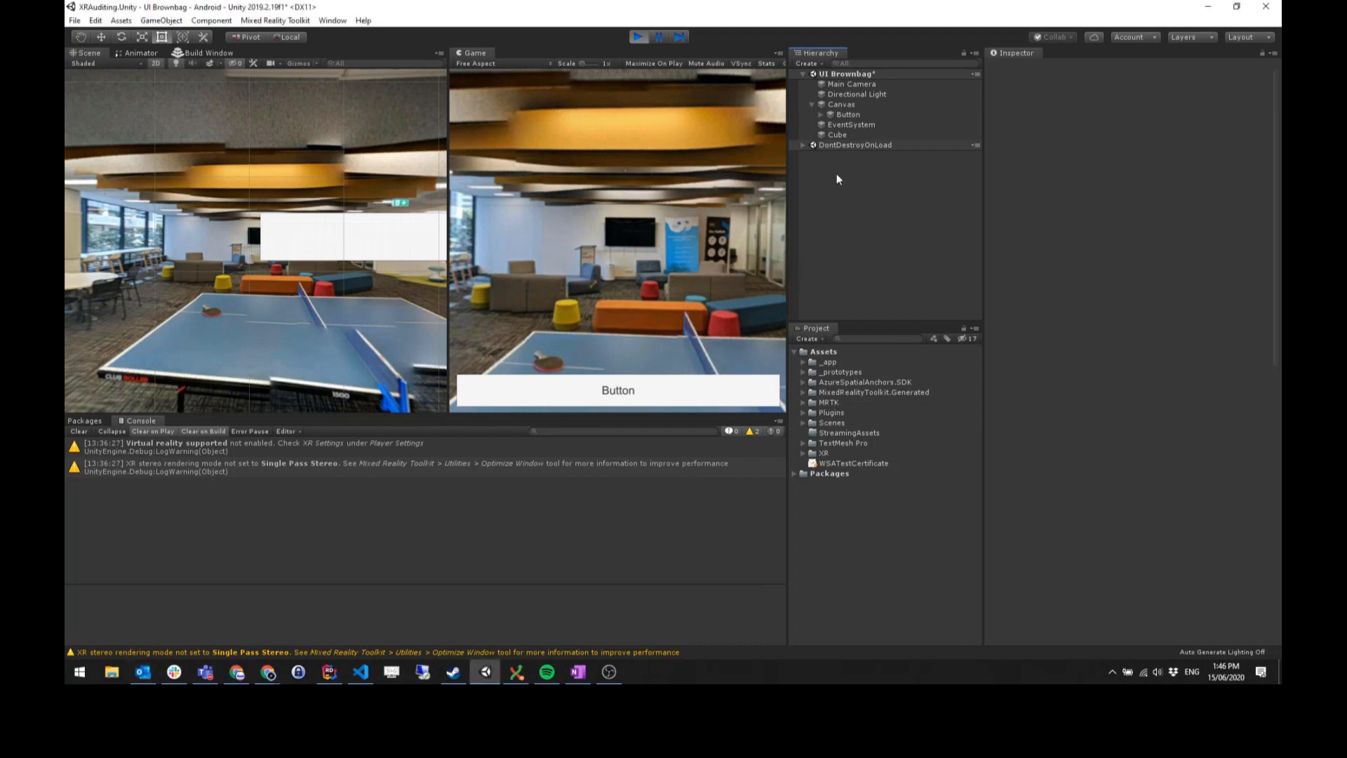
pyautogui.click(844, 112)
pyautogui.click(841, 105)
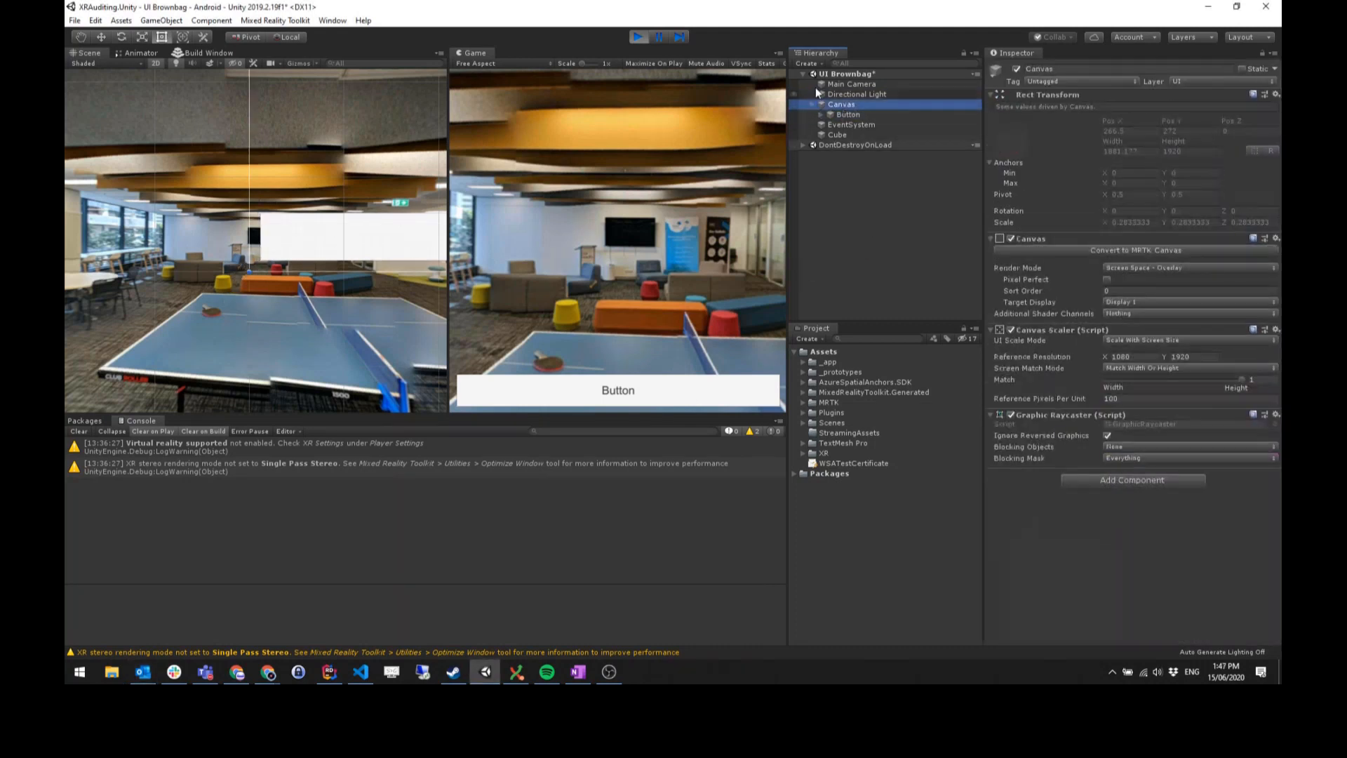
# - Exit Play mode and collapse the Canvas in the scene hierarchy
pyautogui.click(638, 35)
pyautogui.click(866, 104)
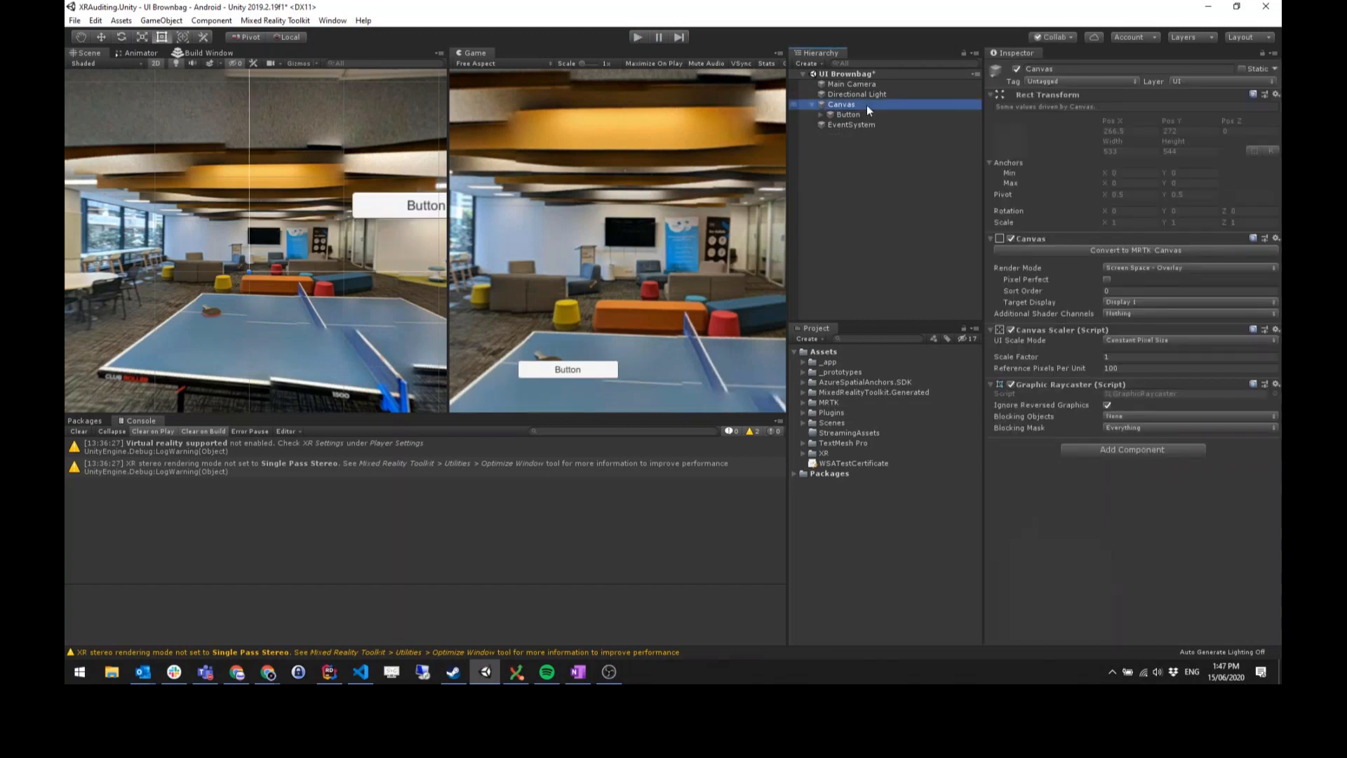
pyautogui.press('Left')
pyautogui.click(823, 220)
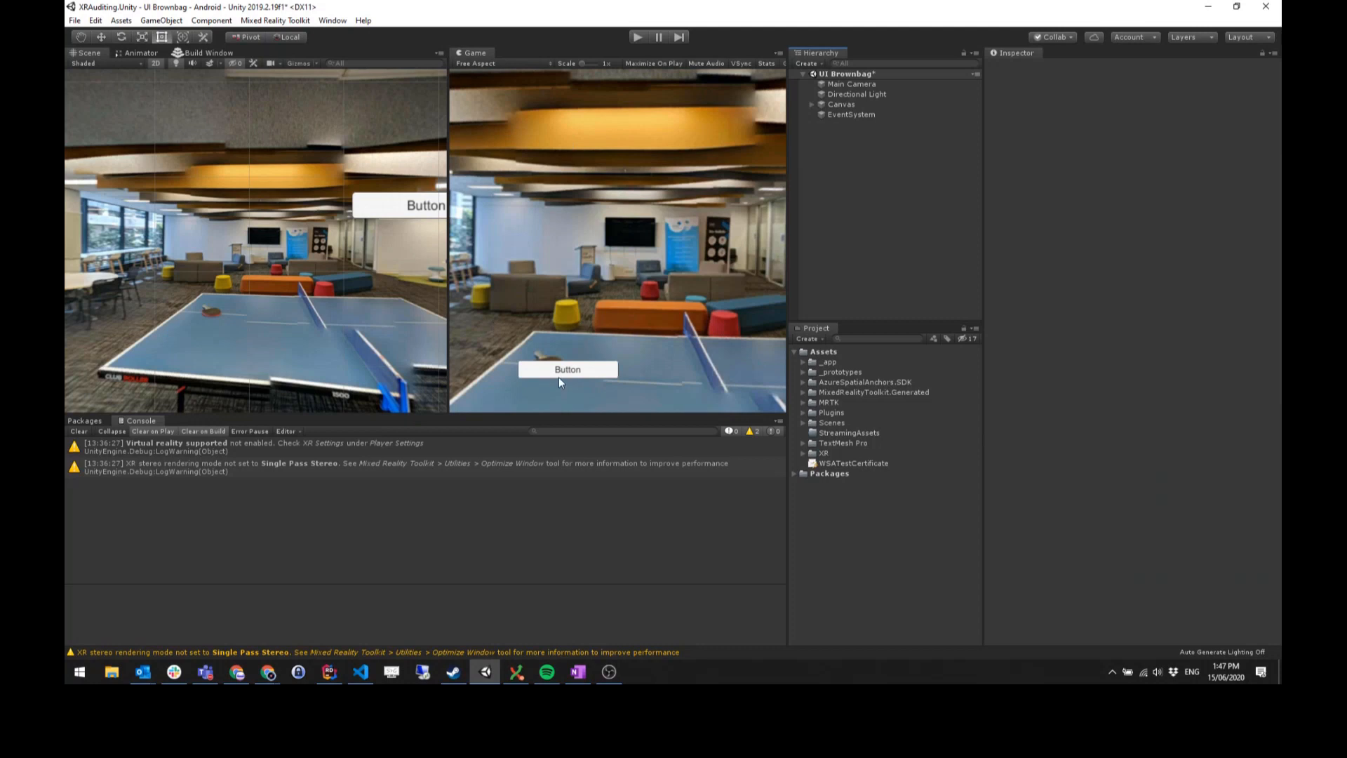
pyautogui.click(856, 112)
pyautogui.click(854, 103)
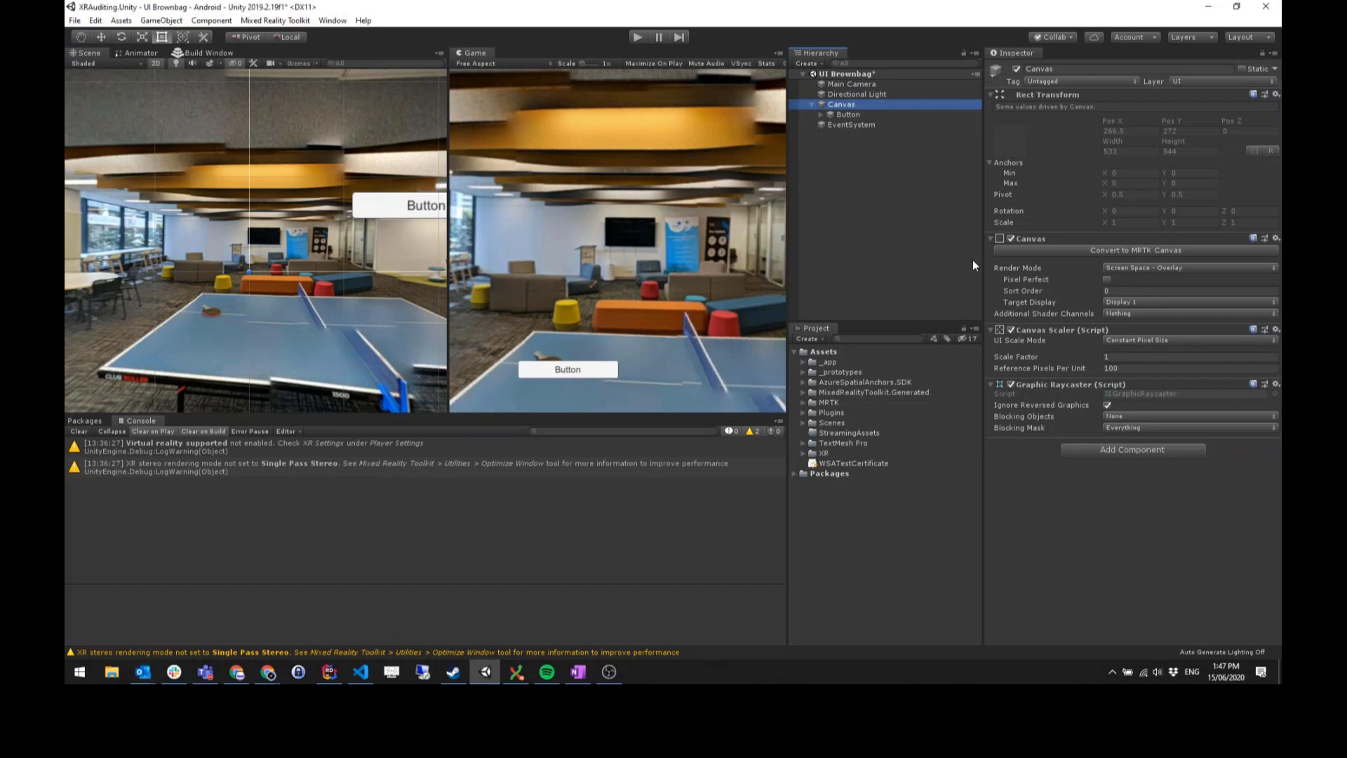
pyautogui.click(916, 250)
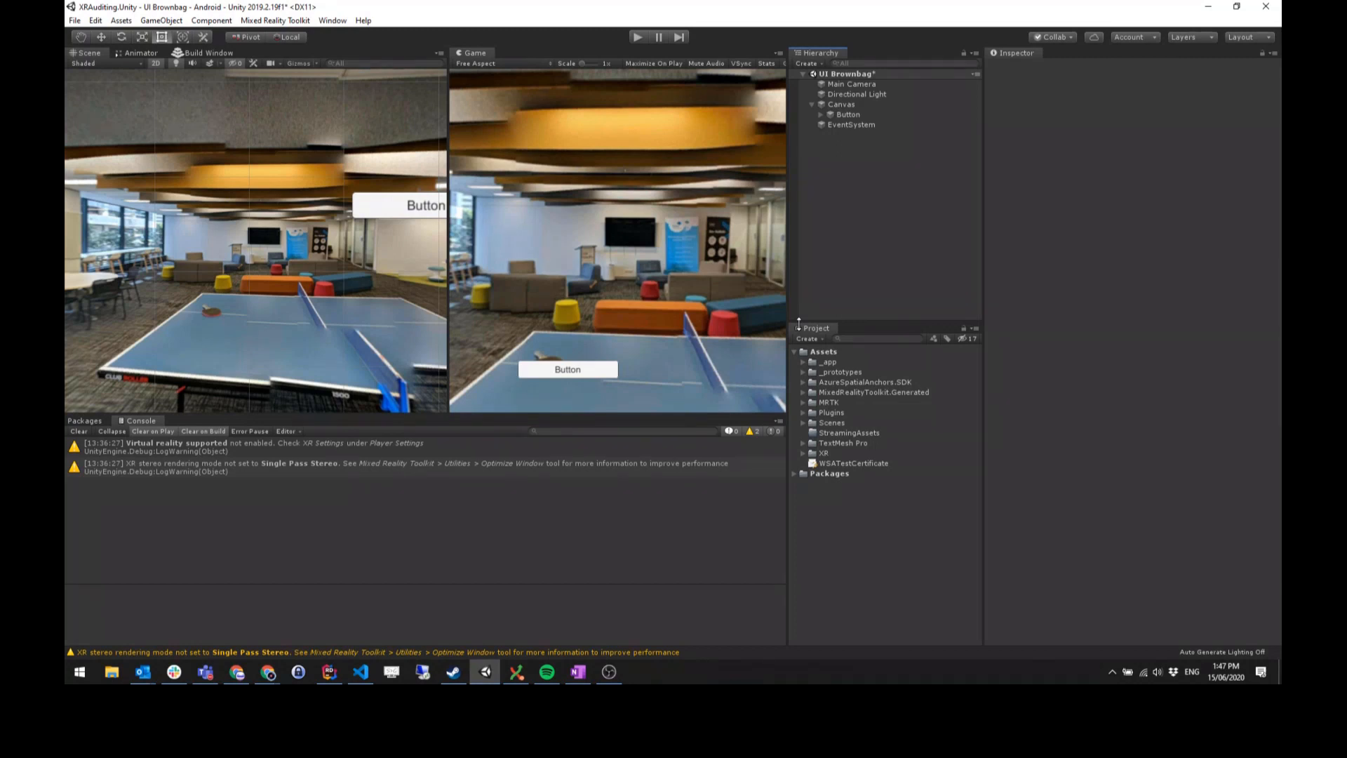
pyautogui.click(861, 102)
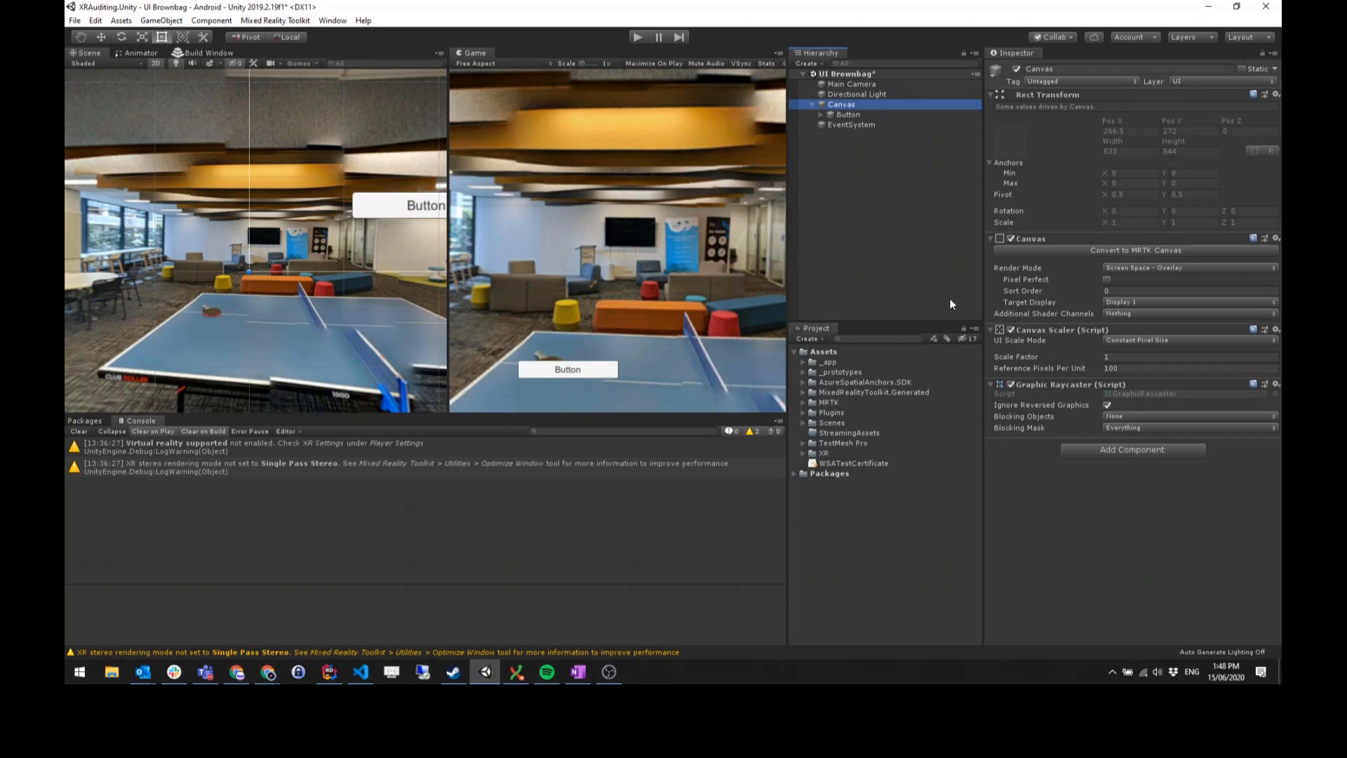
pyautogui.click(891, 227)
pyautogui.click(870, 115)
pyautogui.click(864, 104)
pyautogui.click(846, 188)
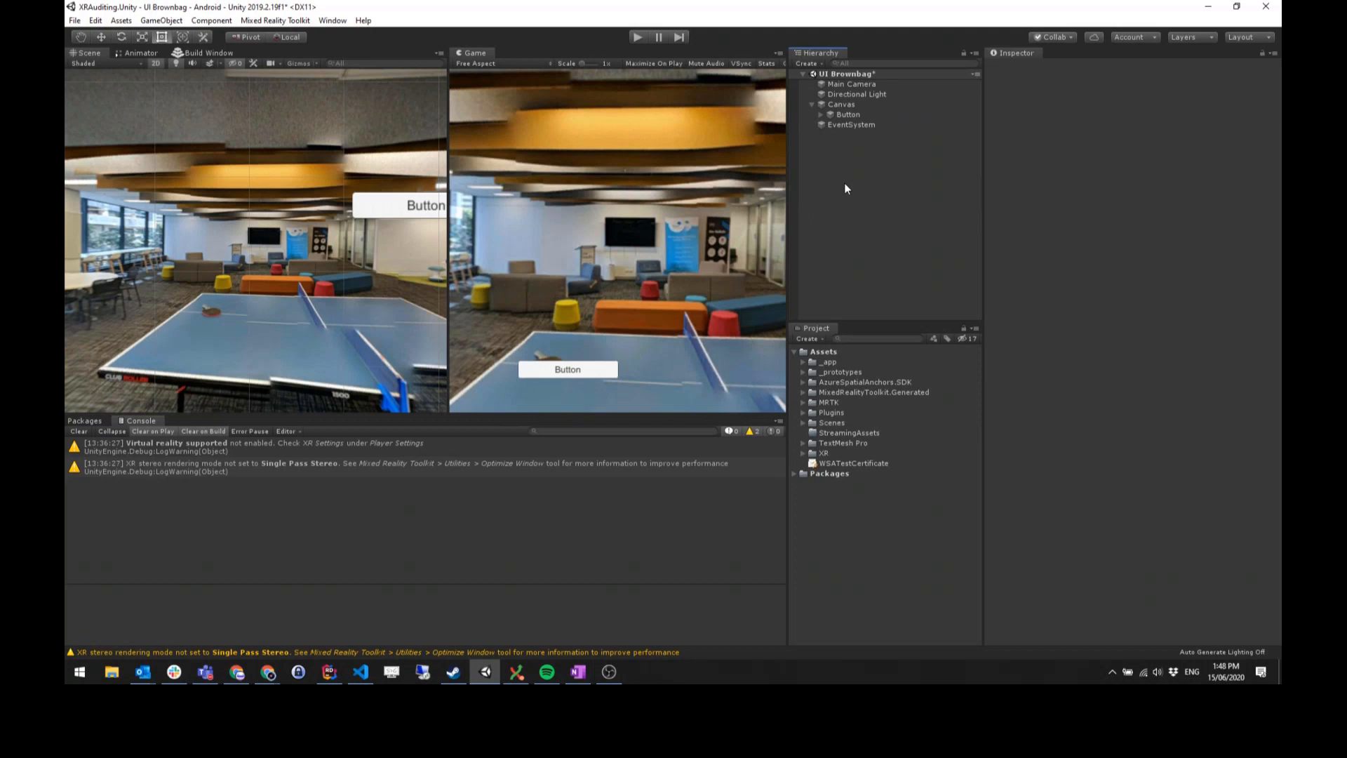
# - Review the UI element types that can be created at the scene root and under the Canvas
pyautogui.rightClick(846, 187)
pyautogui.moveTo(906, 335)
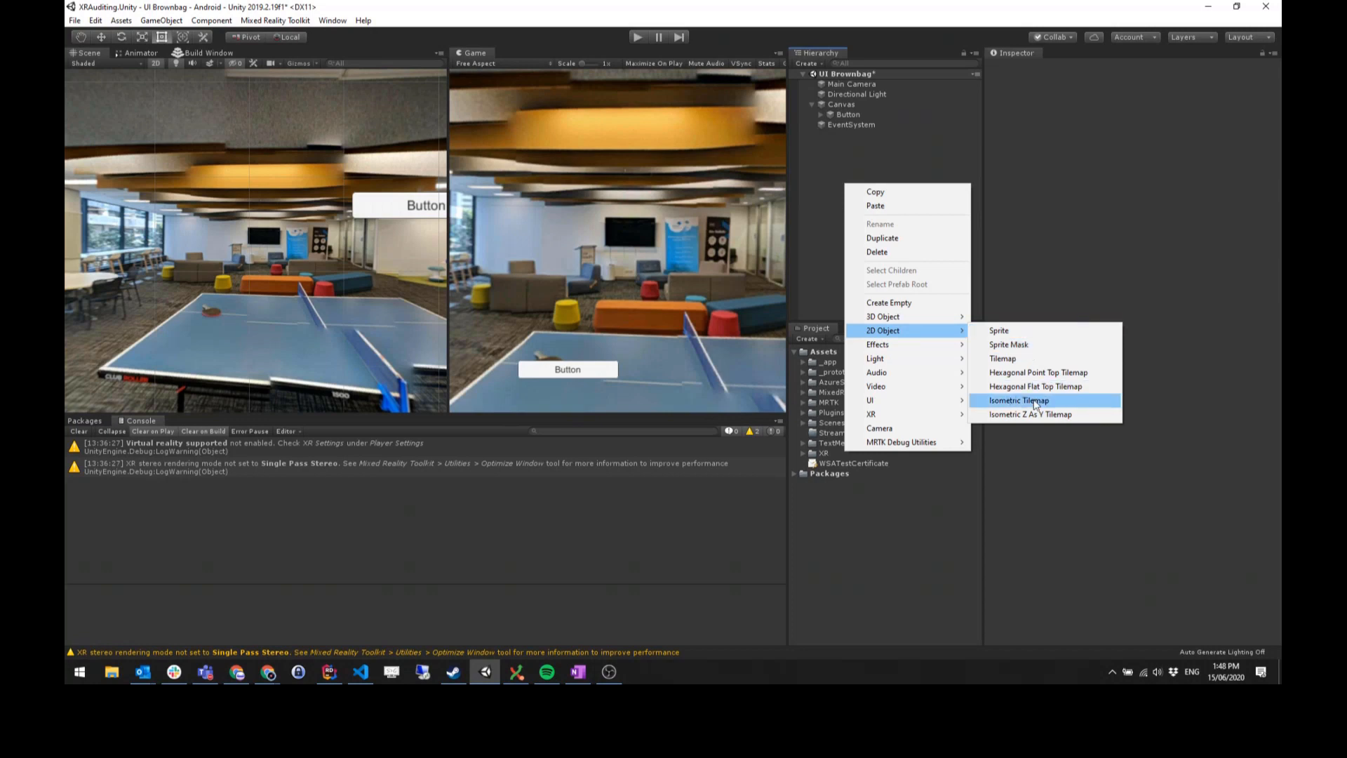
pyautogui.moveTo(931, 405)
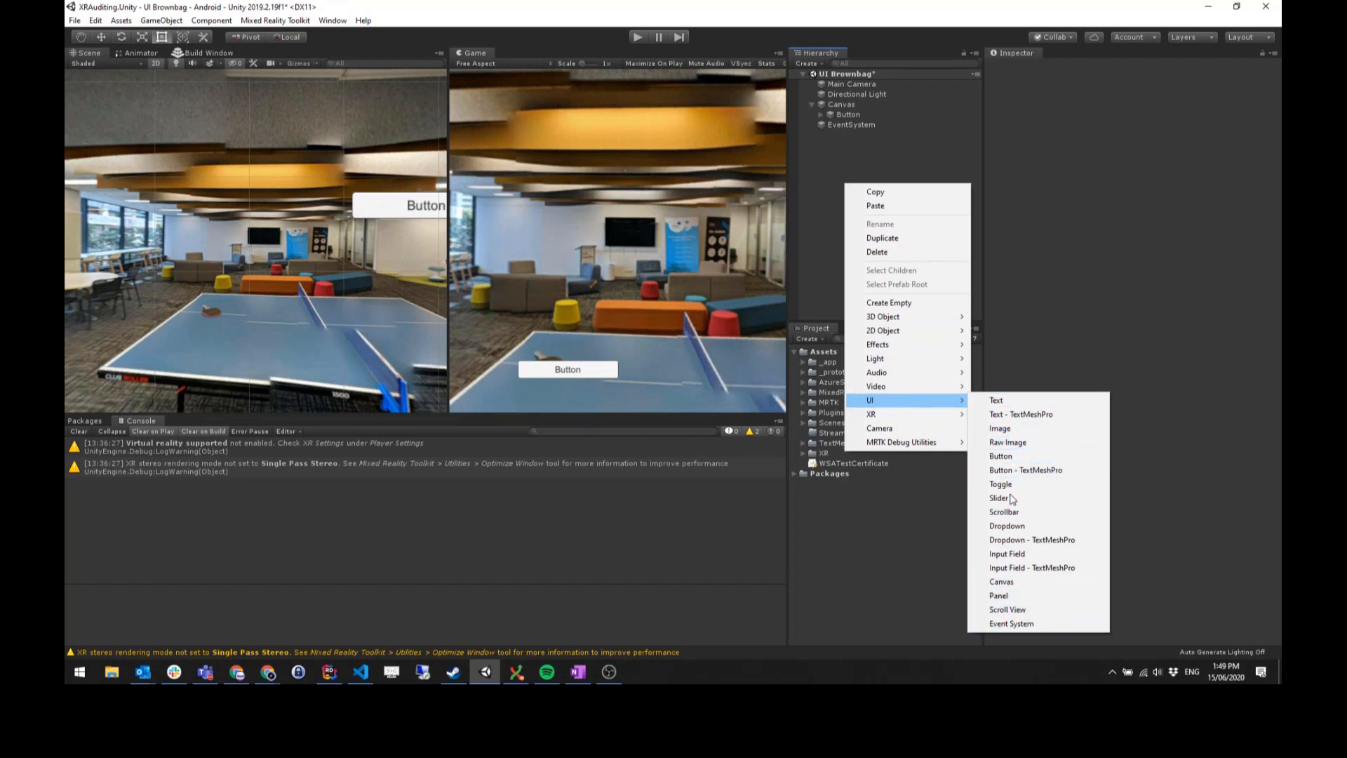
pyautogui.click(827, 167)
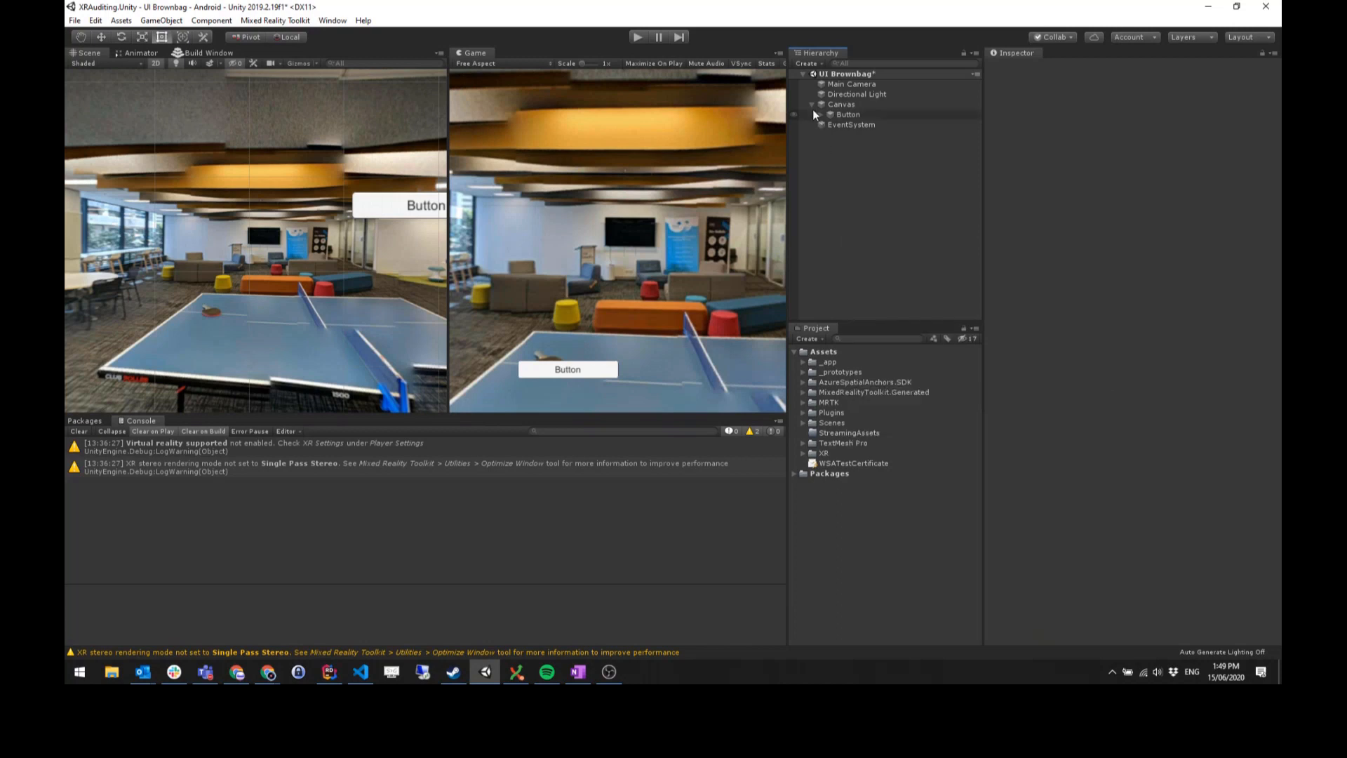
pyautogui.click(811, 105)
pyautogui.click(812, 105)
pyautogui.click(839, 115)
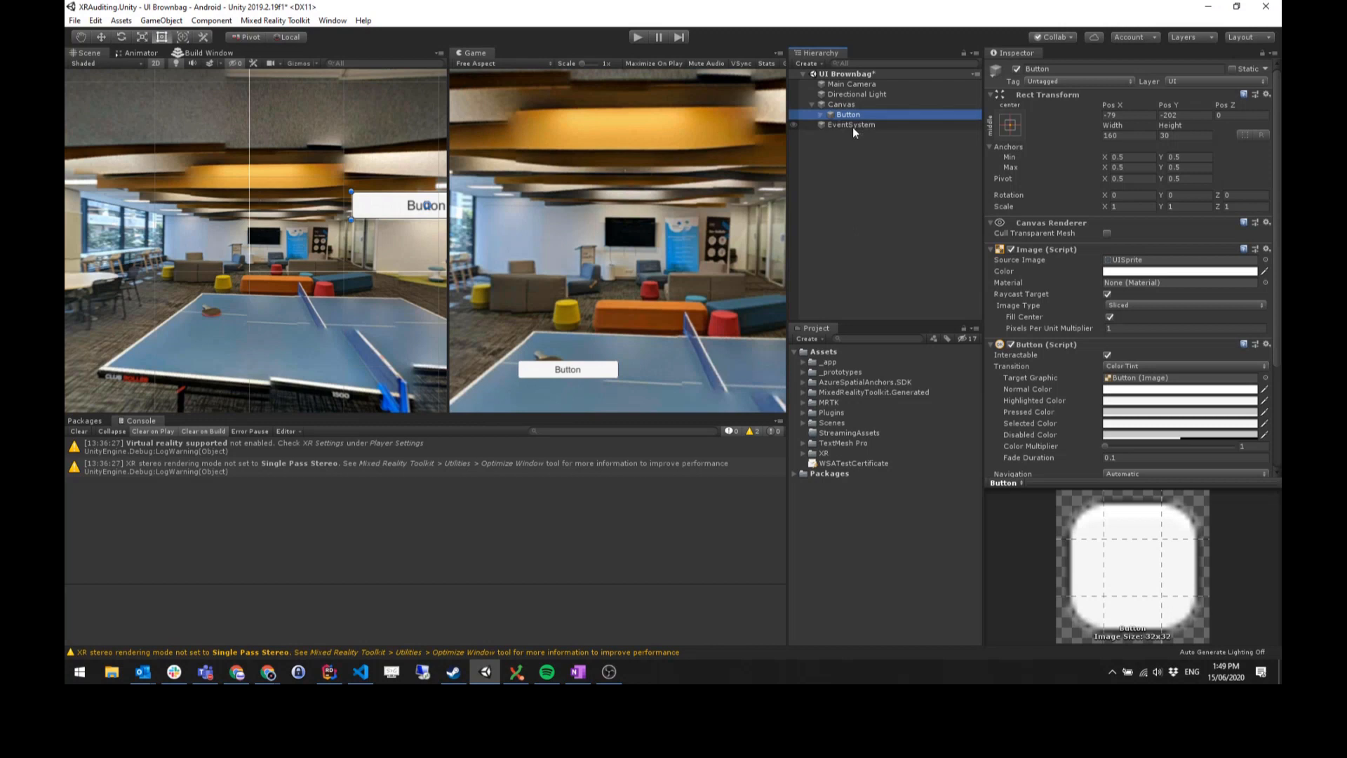
pyautogui.press('Left')
pyautogui.press('Left')
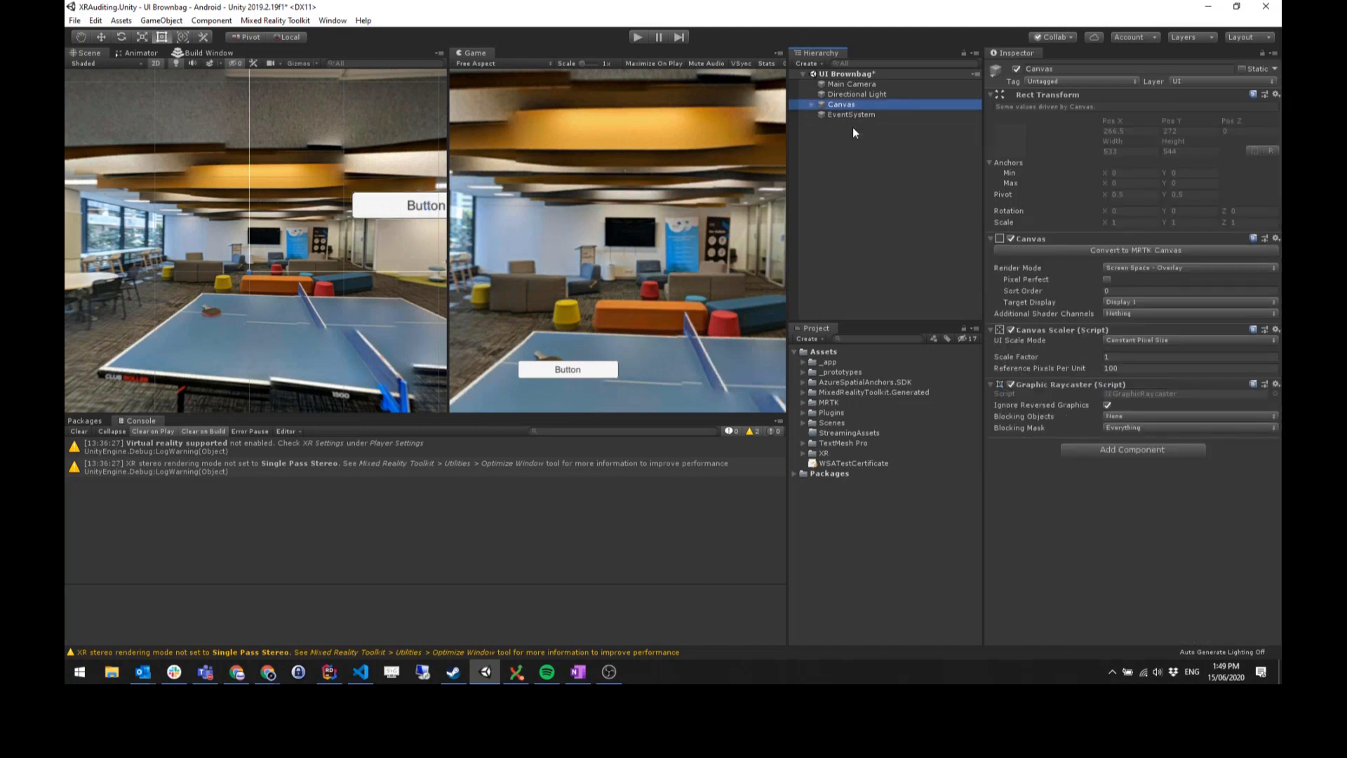
pyautogui.press('Right')
pyautogui.rightClick(839, 105)
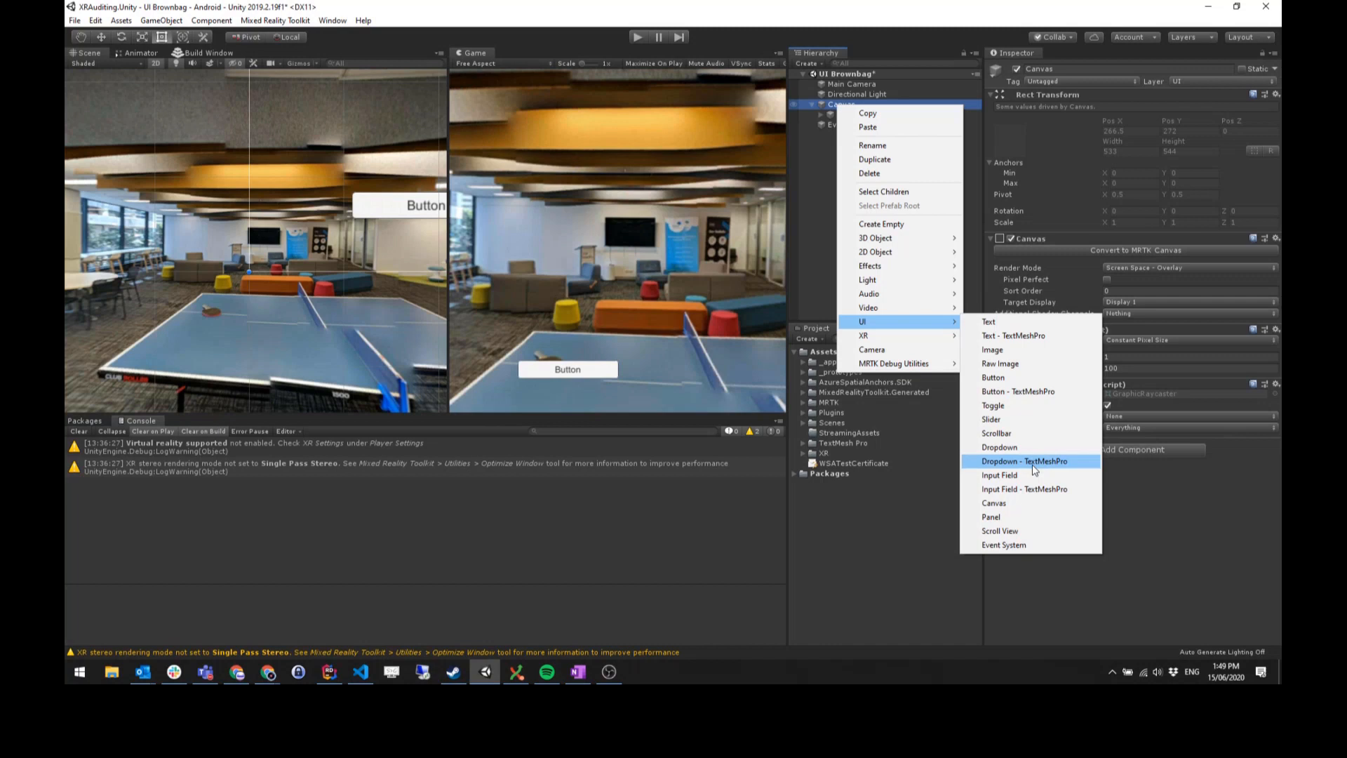
pyautogui.click(809, 208)
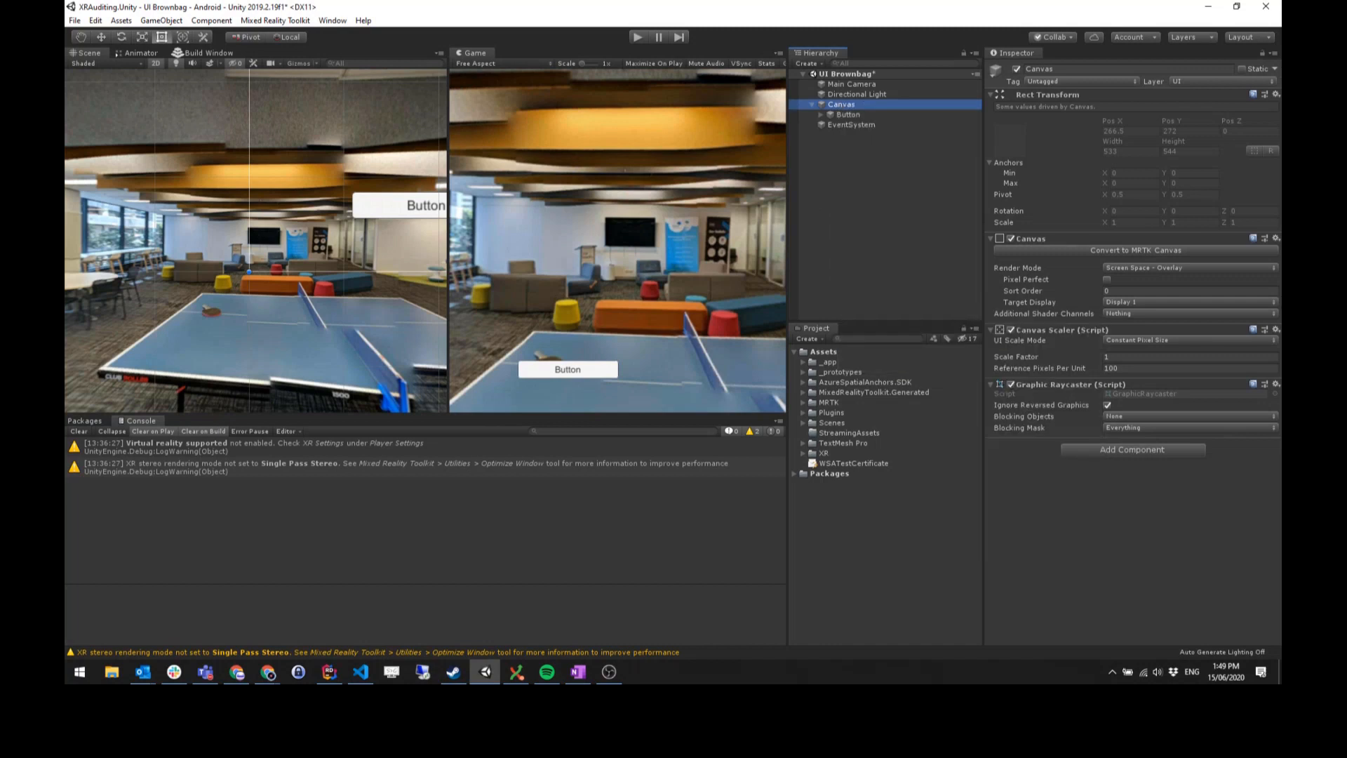
pyautogui.hotkey('alt', 'Tab')
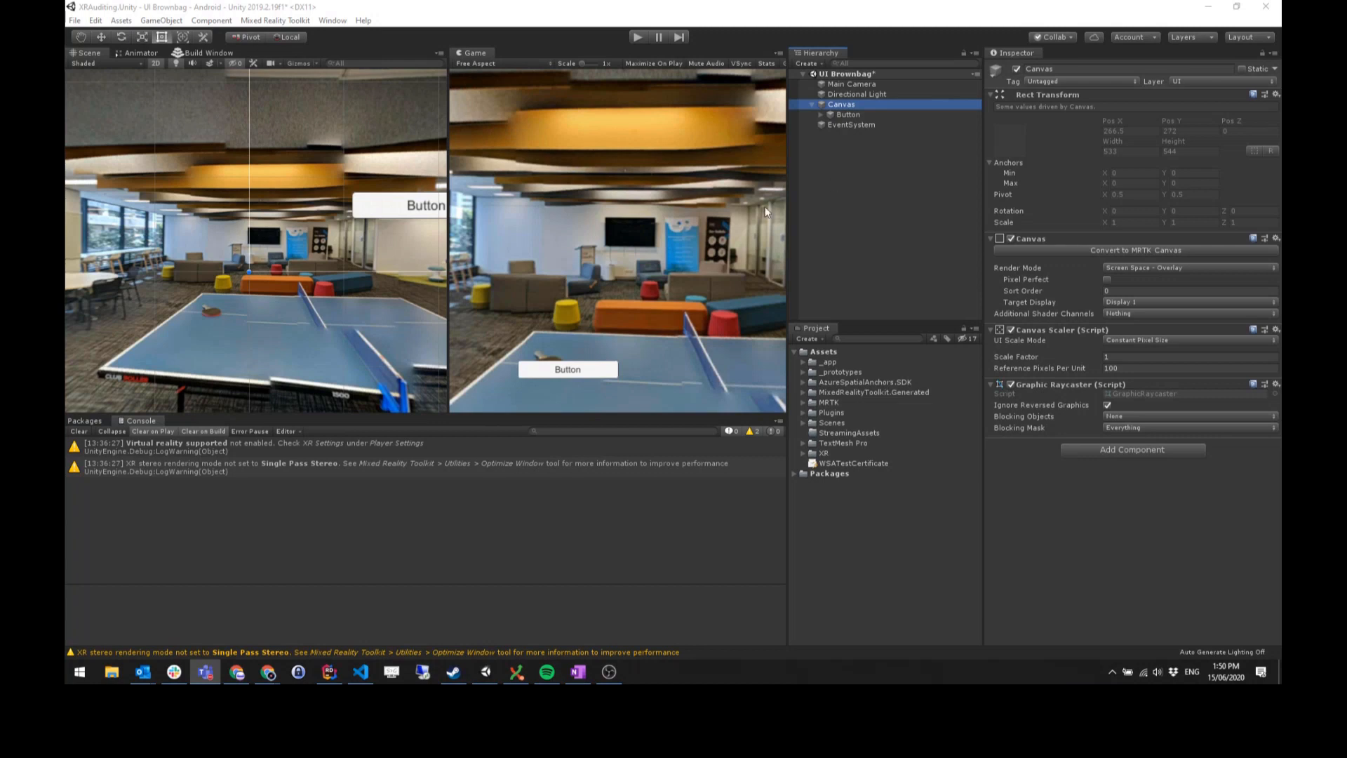
pyautogui.click(841, 180)
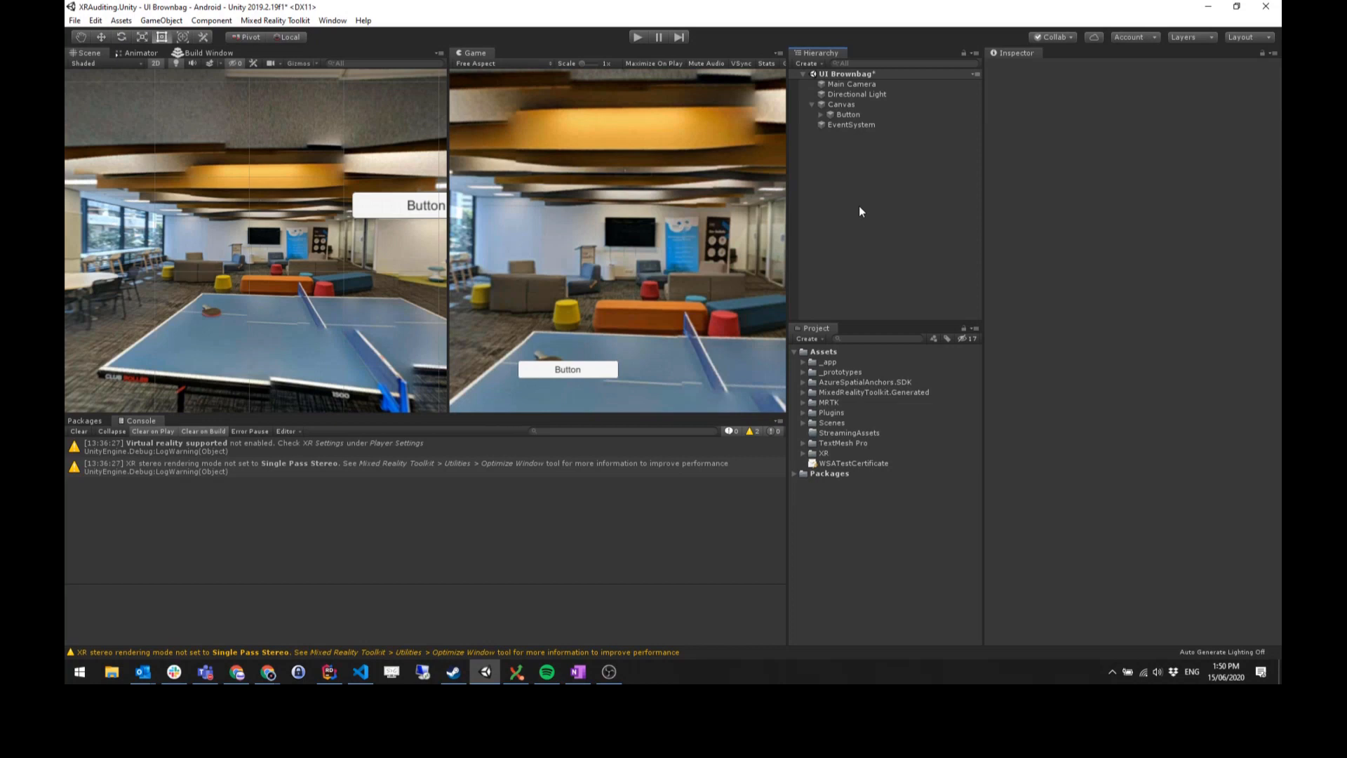
# - Switch to Paint and shrink the blank canvas to about 222 × 159 px
pyautogui.press('super+r')
pyautogui.write('mspaint')
pyautogui.press('Return')
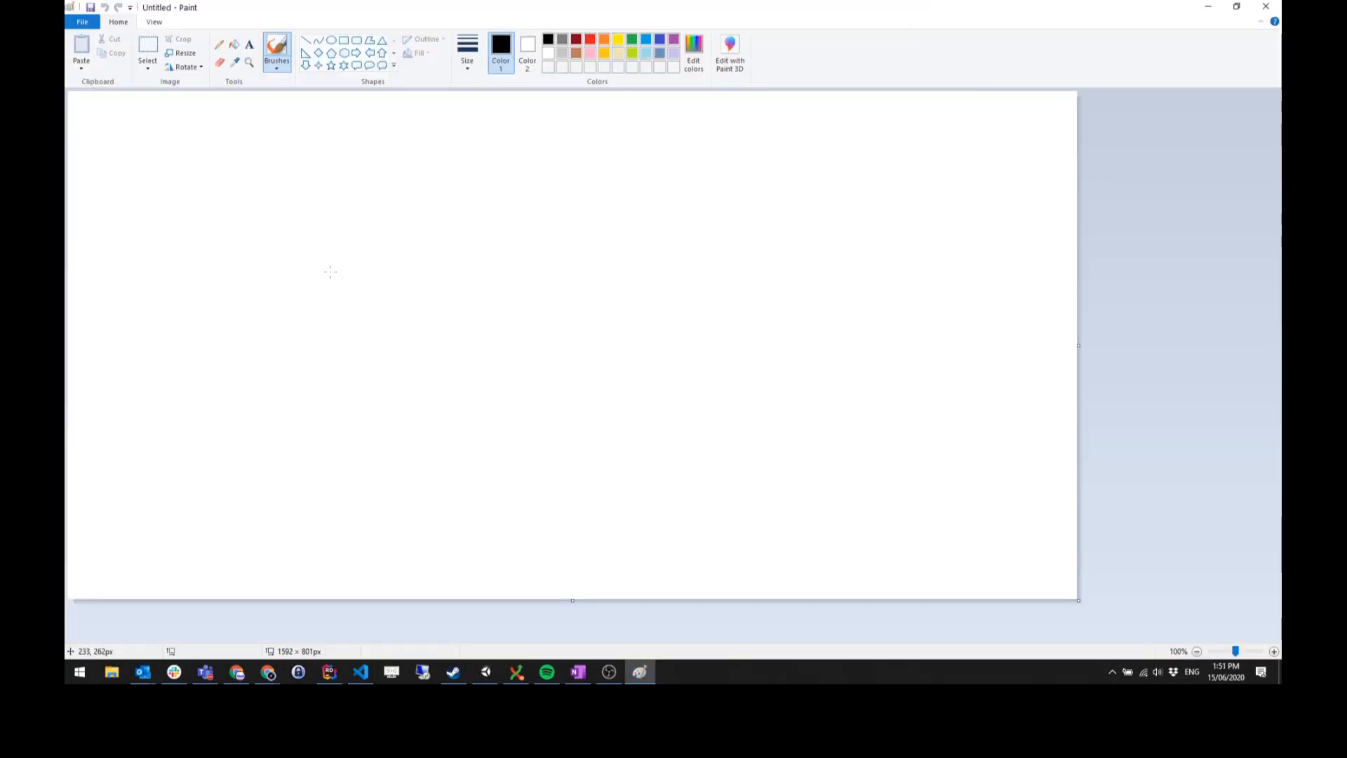
pyautogui.click(1074, 578)
pyautogui.moveTo(1078, 599); pyautogui.dragTo(210, 193)
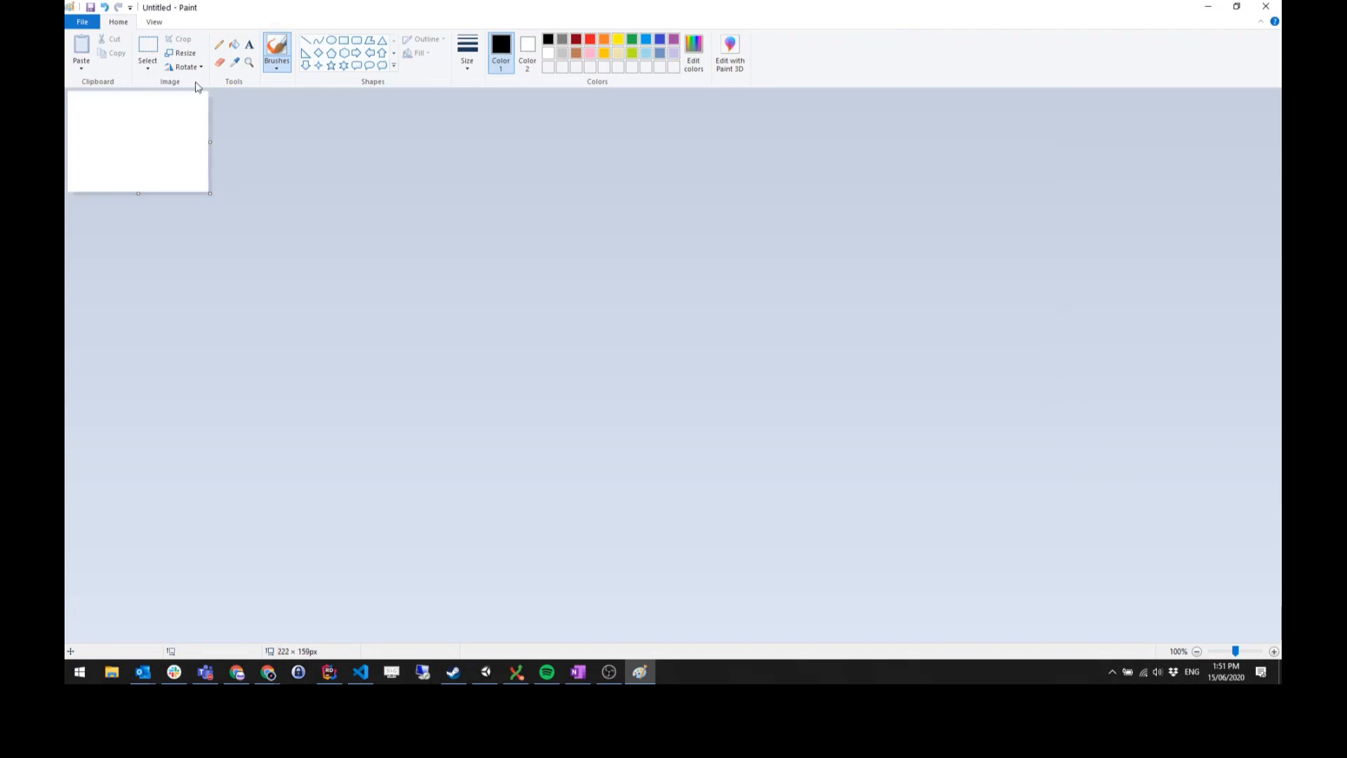
# - Resize the image to 256 × 256 pixels with Maintain aspect ratio turned off
pyautogui.click(181, 53)
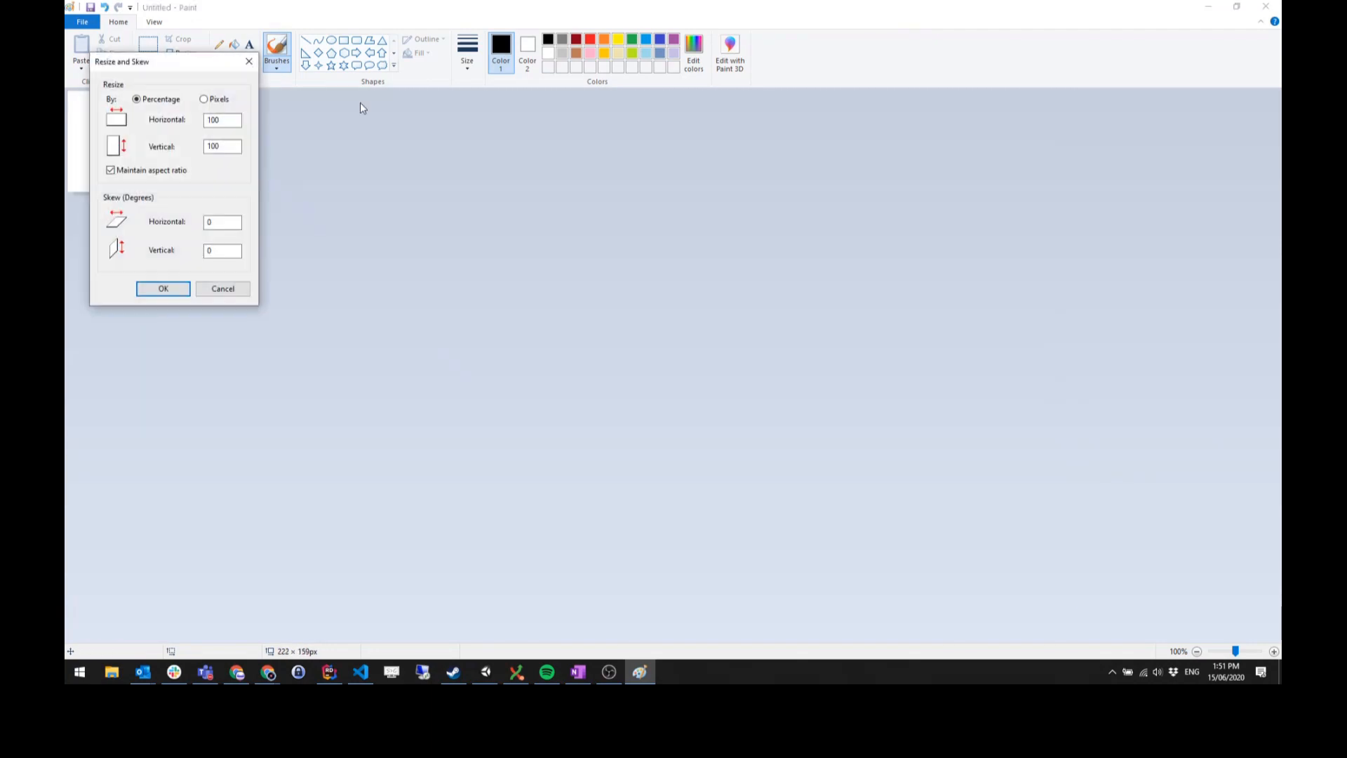
pyautogui.click(204, 99)
pyautogui.doubleClick(229, 121)
pyautogui.write('1')
pyautogui.write('56')
pyautogui.click(123, 170)
pyautogui.doubleClick(223, 147)
pyautogui.write('256')
pyautogui.click(163, 288)
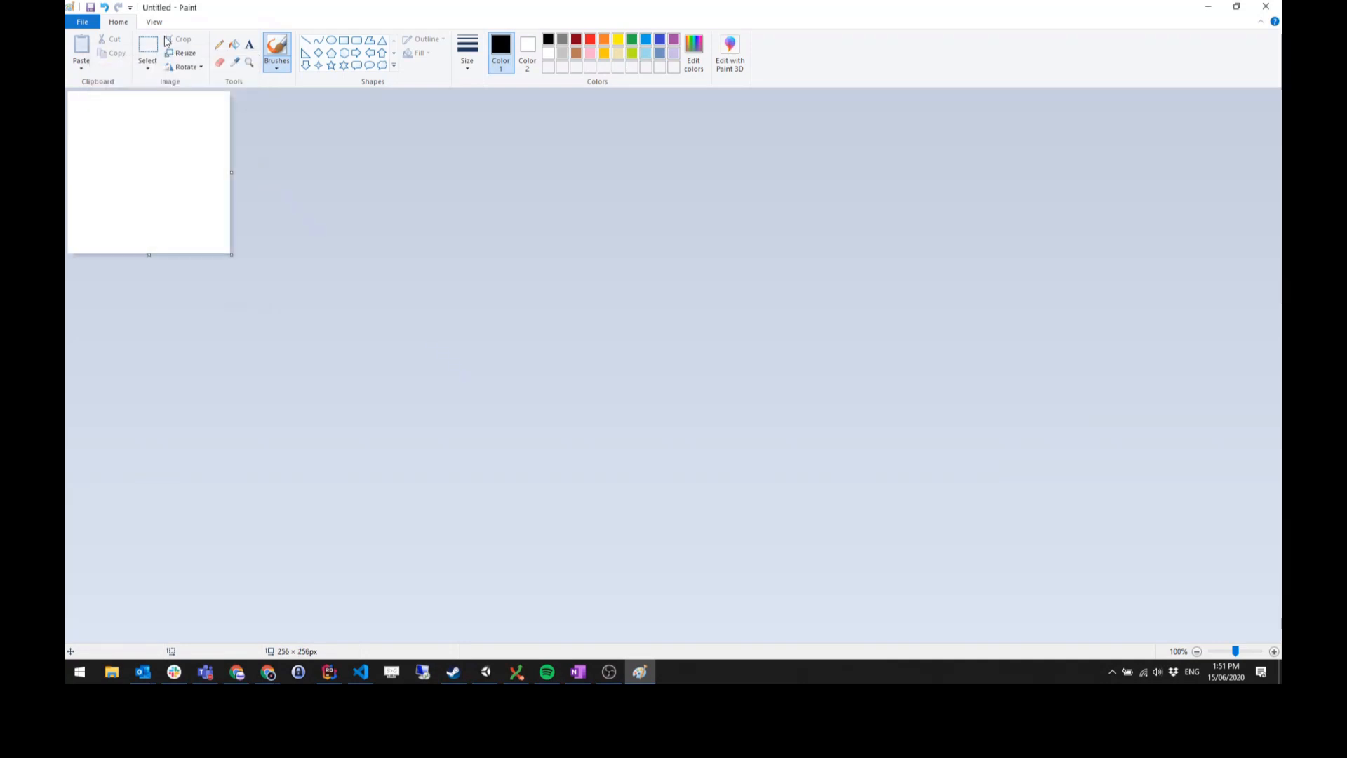
# - Draw a black circle outline that spans nearly the whole square canvas
pyautogui.click(333, 41)
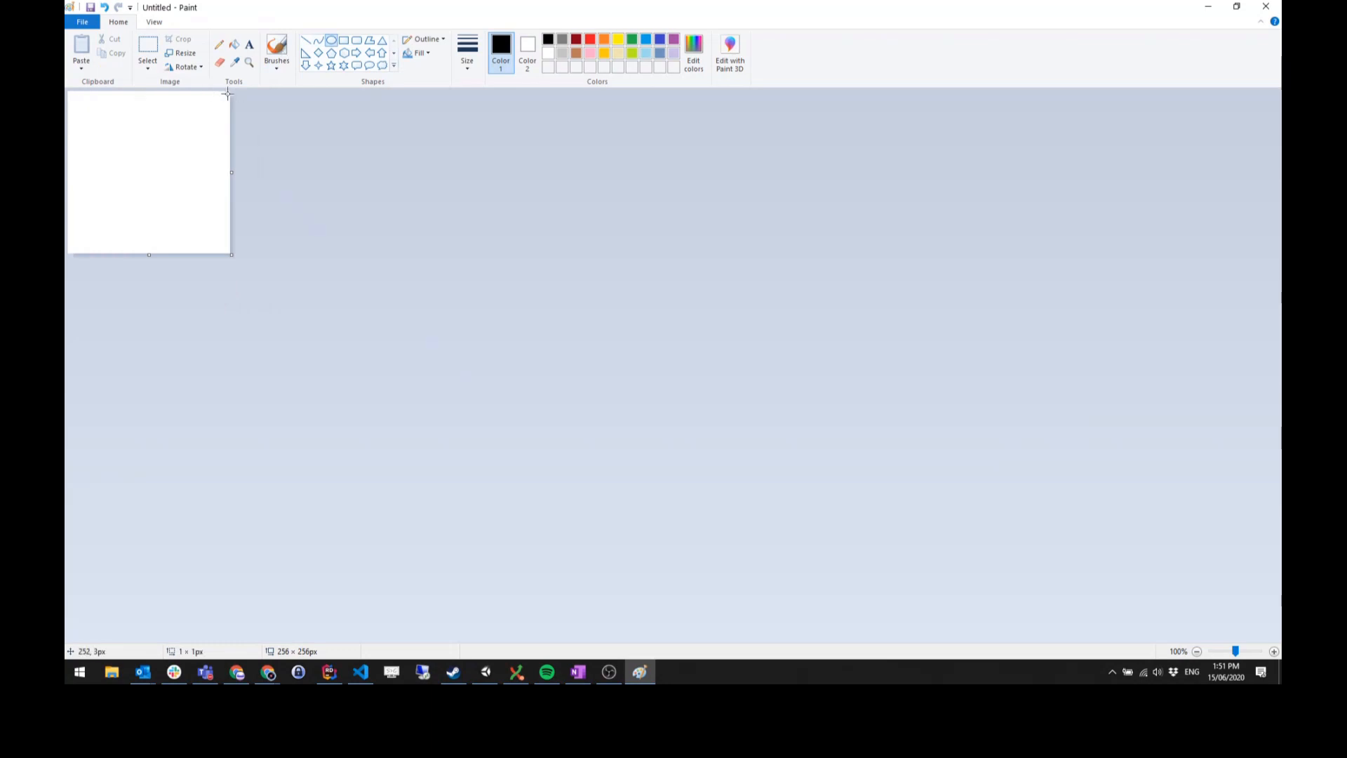
pyautogui.moveTo(227, 95); pyautogui.dragTo(71, 250)
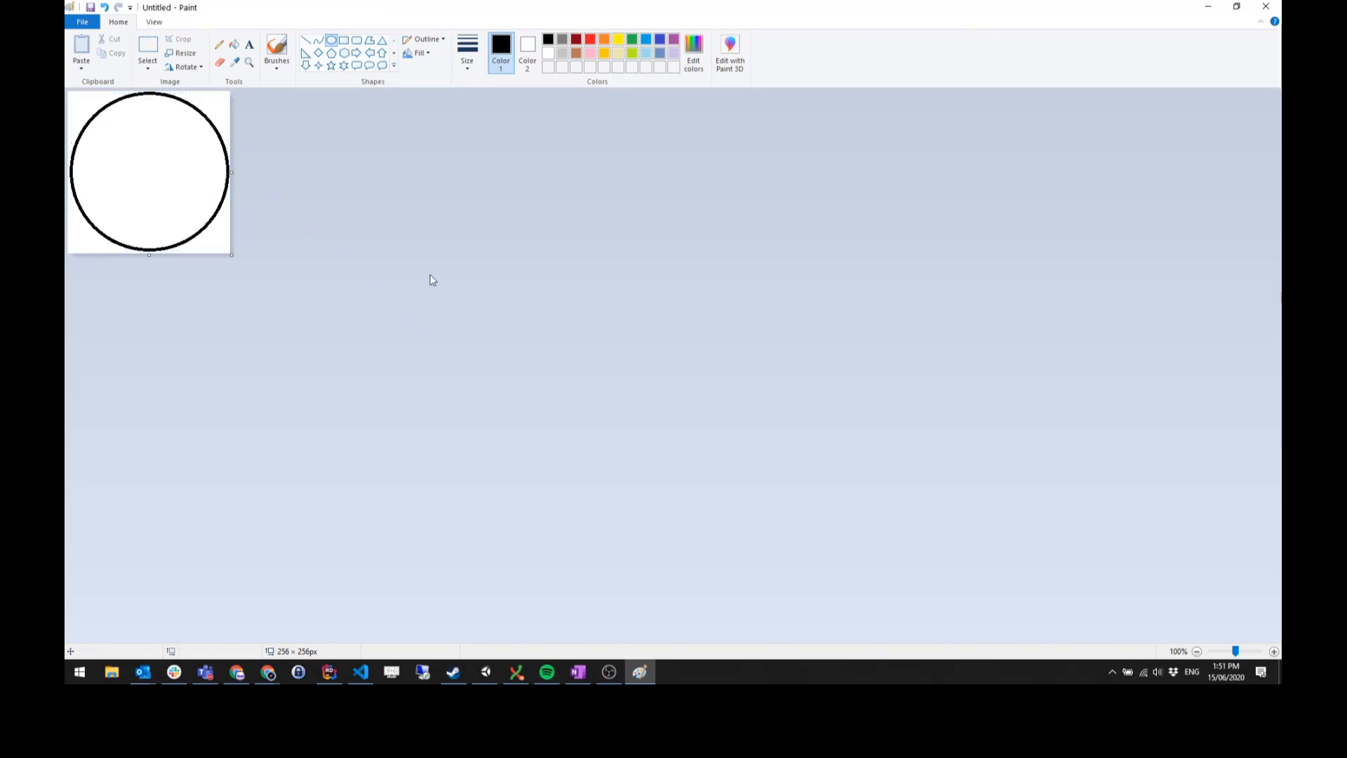
# - Fill the canvas area outside the black circle with blue, leaving the circle's interior white
pyautogui.click(235, 44)
pyautogui.click(546, 55)
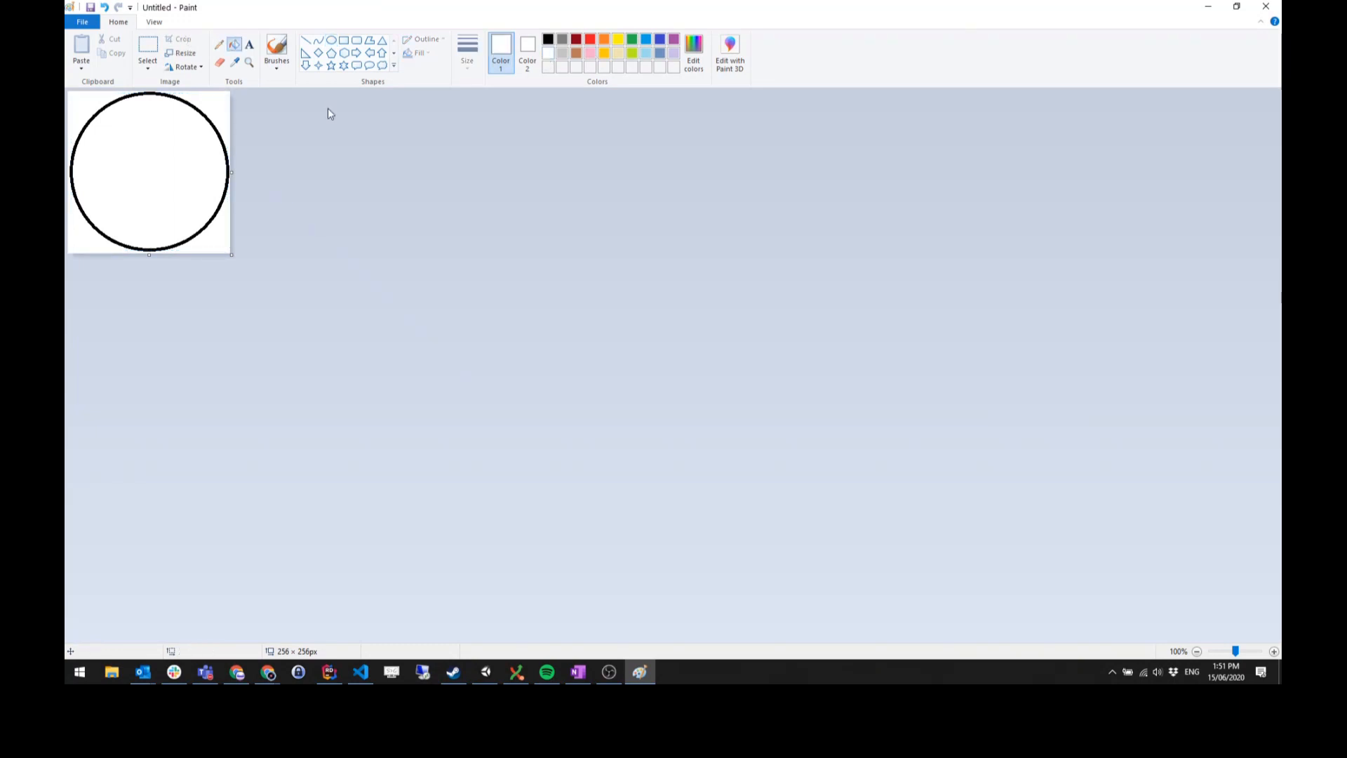
pyautogui.click(548, 39)
pyautogui.click(647, 46)
pyautogui.click(221, 96)
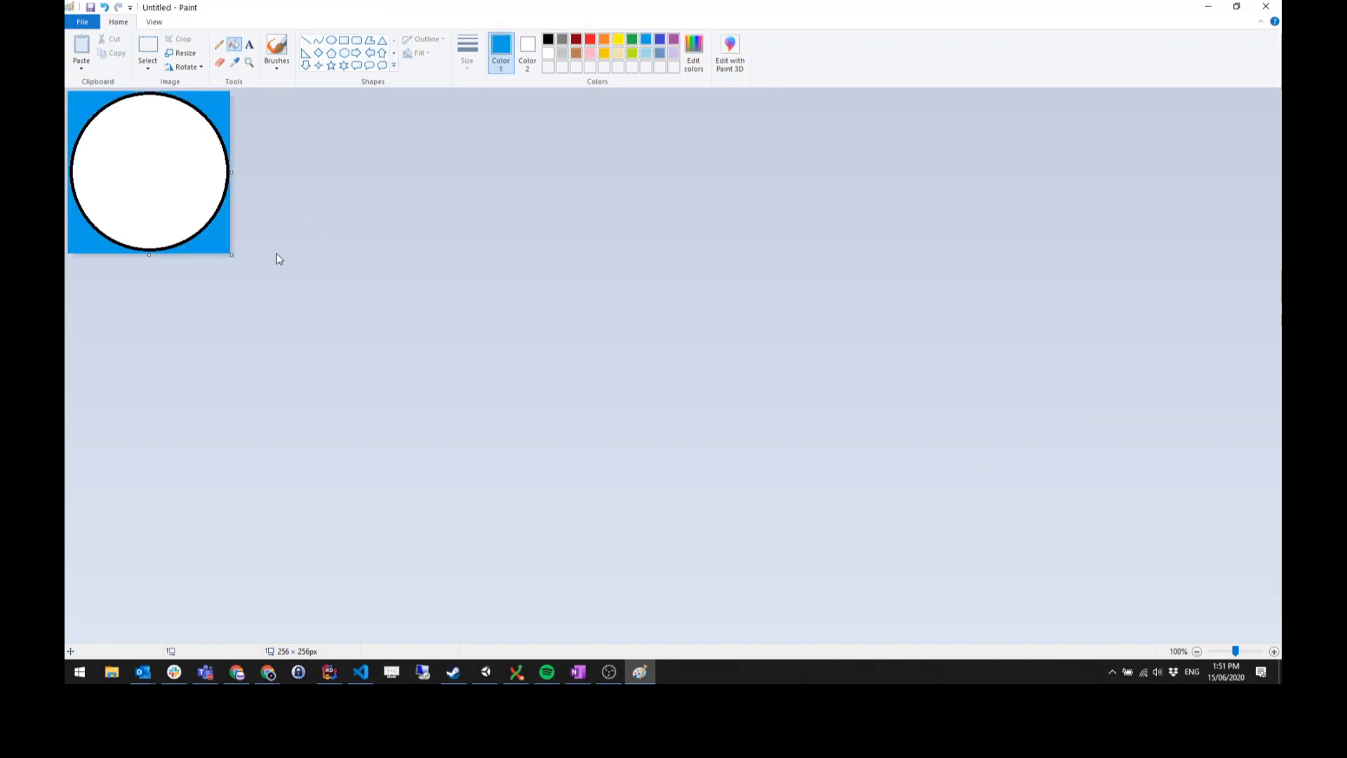
# - Start saving the image, switch to Unity, and show the Assets folder in Explorer with _prototypes expanded
pyautogui.hotkey('ctrl', 's')
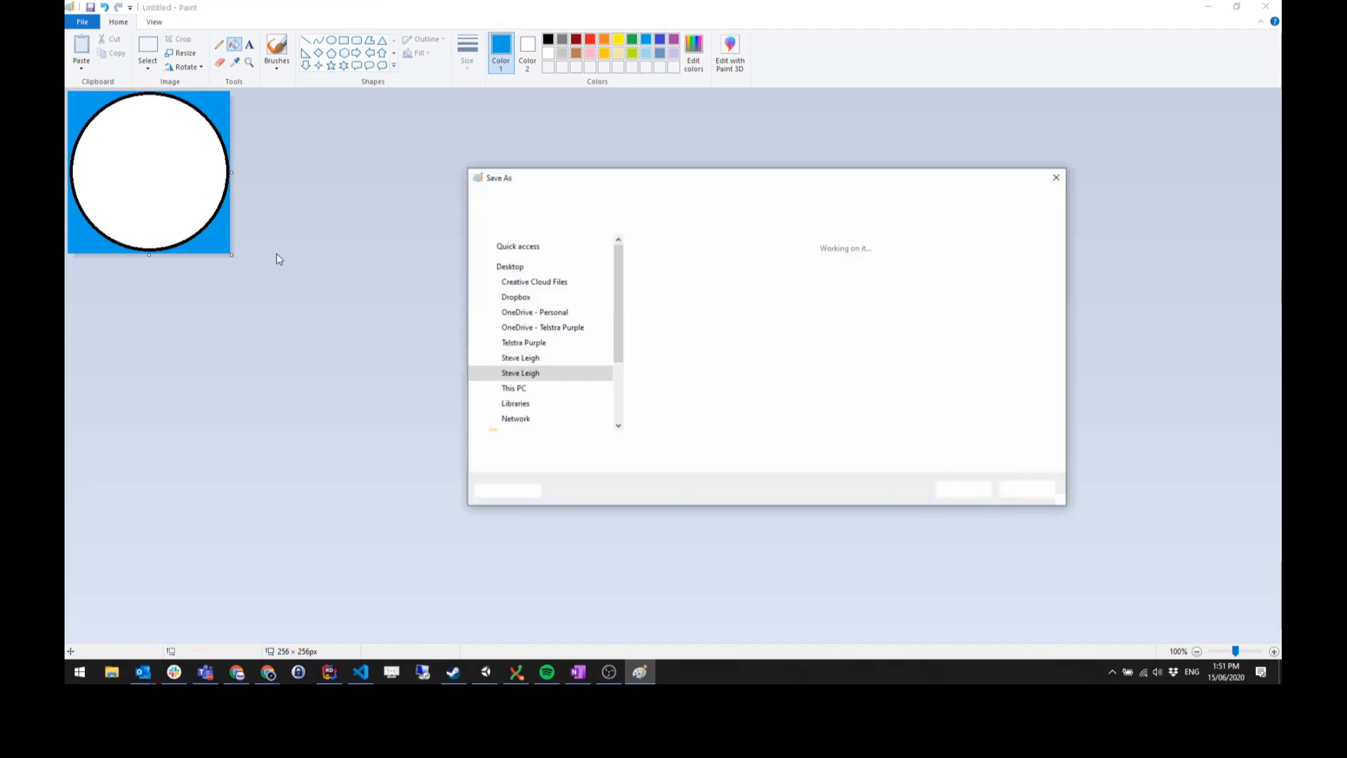
pyautogui.press('BackSpace')
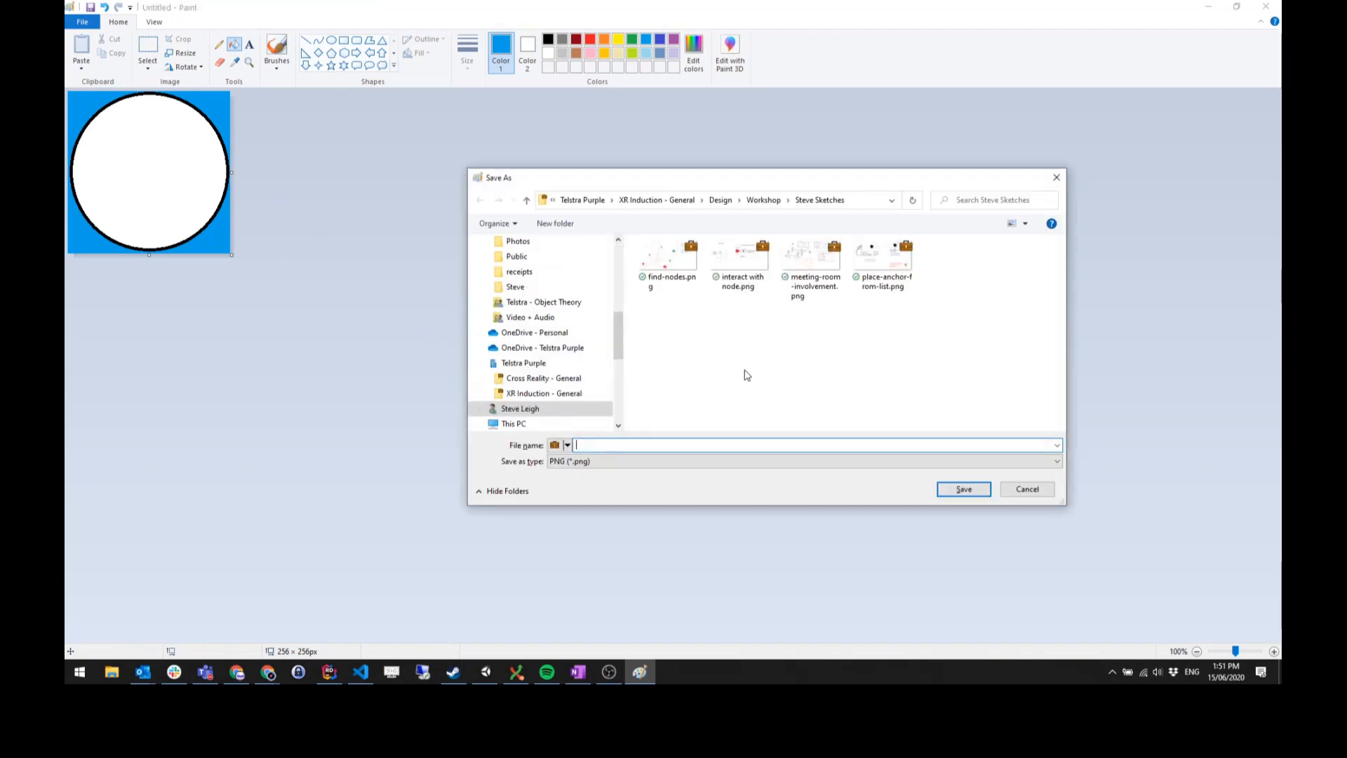
pyautogui.click(485, 671)
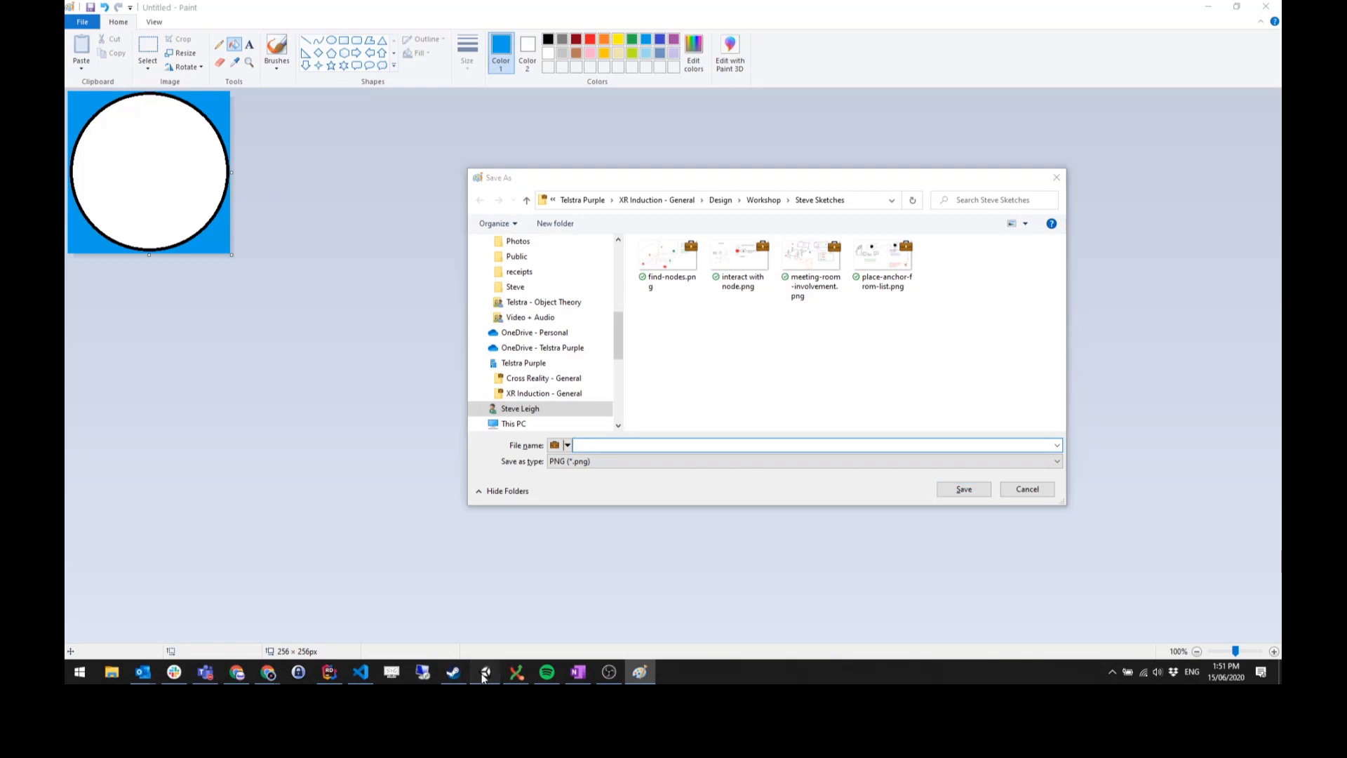
pyautogui.rightClick(844, 414)
pyautogui.click(923, 100)
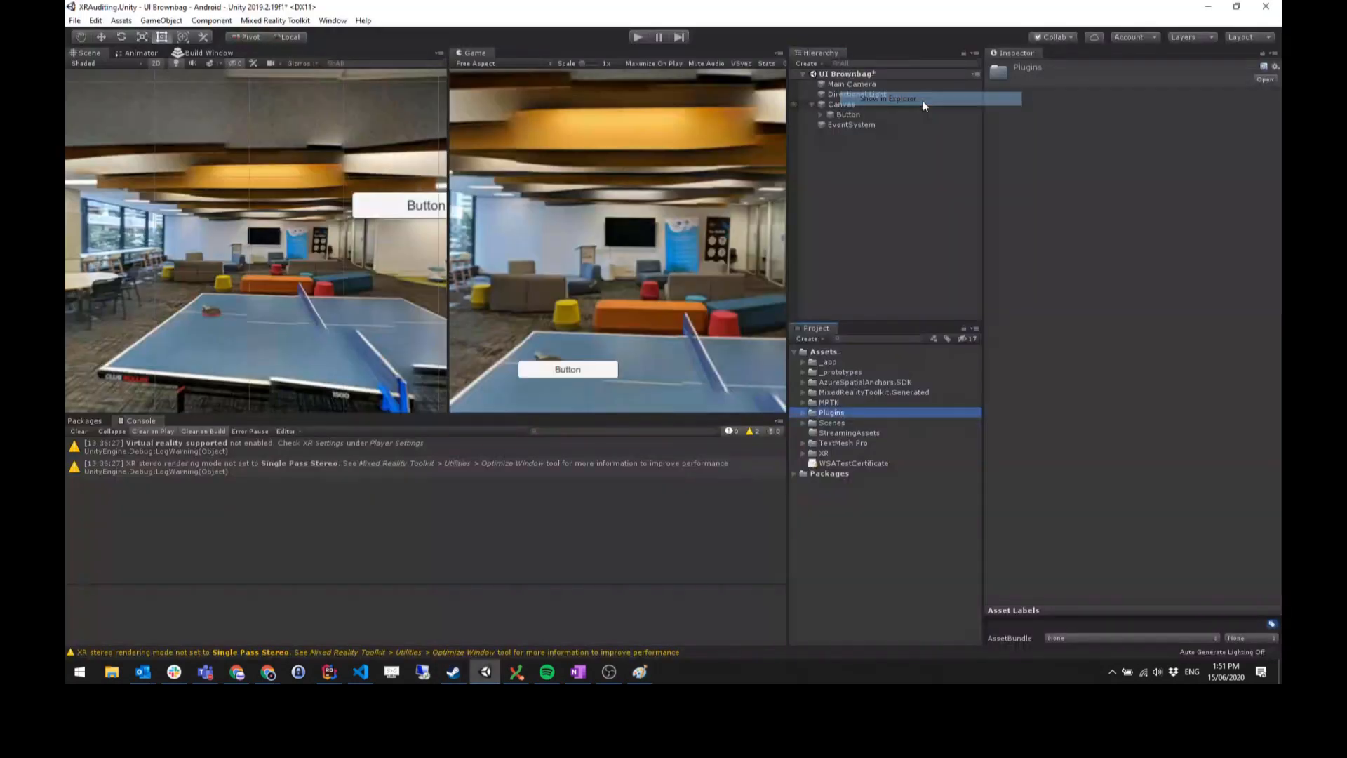
pyautogui.click(801, 372)
pyautogui.click(822, 373)
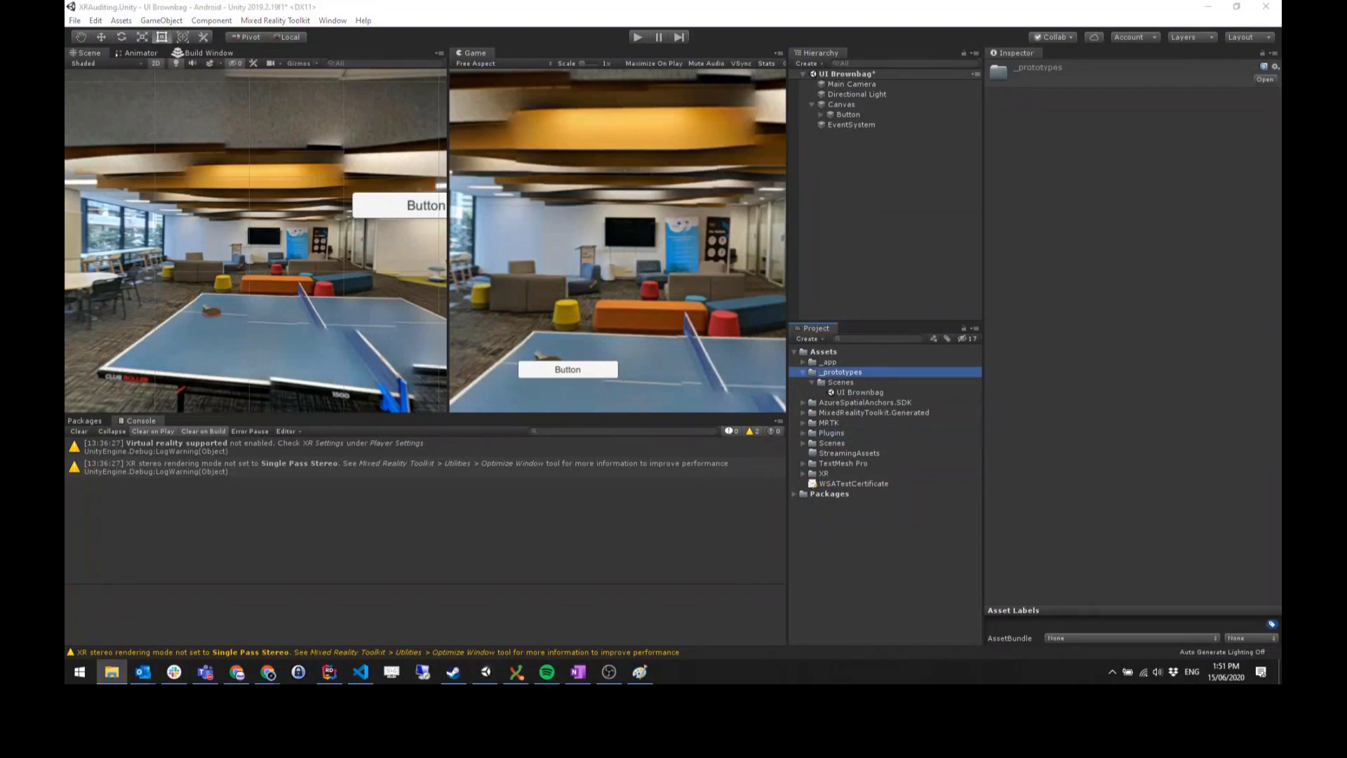
# - Switch back to Paint and save the PNG image as fab in C:\Code\xr-auditing\XRAuditing.Unity\Assets\_prototypes\
pyautogui.hotkey('alt', 'Tab')
pyautogui.hotkey('alt', 'Tab')
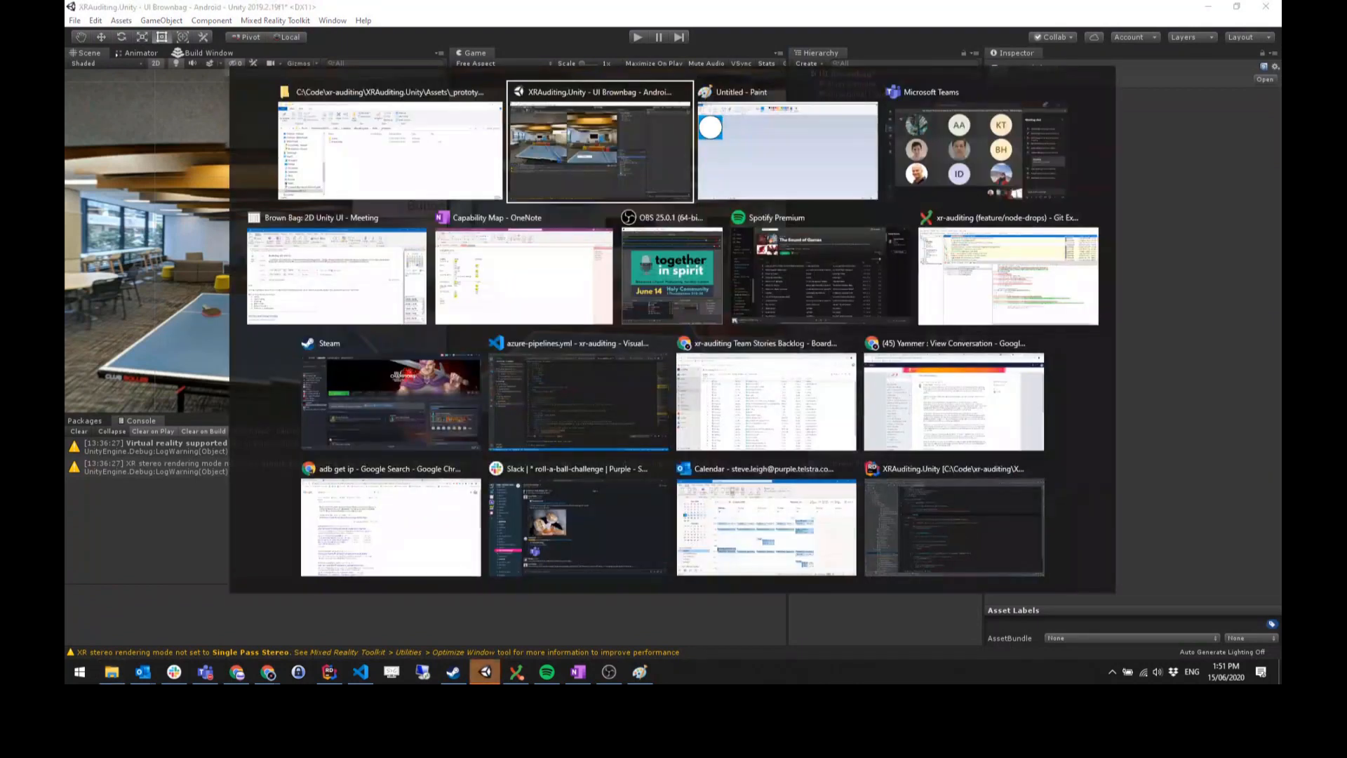
pyautogui.write('C:\\Code\\xr-auditing\\XRAuditing.Unity\\Assets\\_prototypes\\')
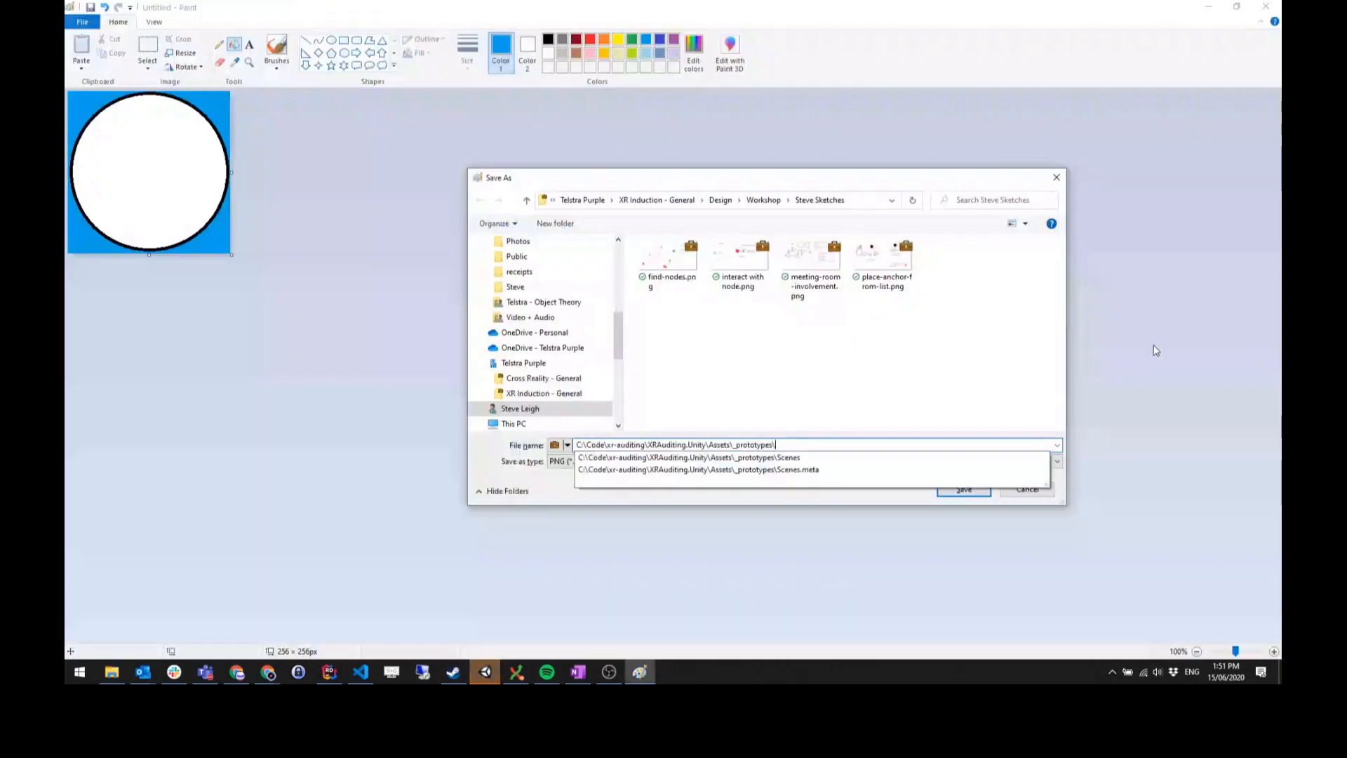
pyautogui.write('fab')
pyautogui.press('Return')
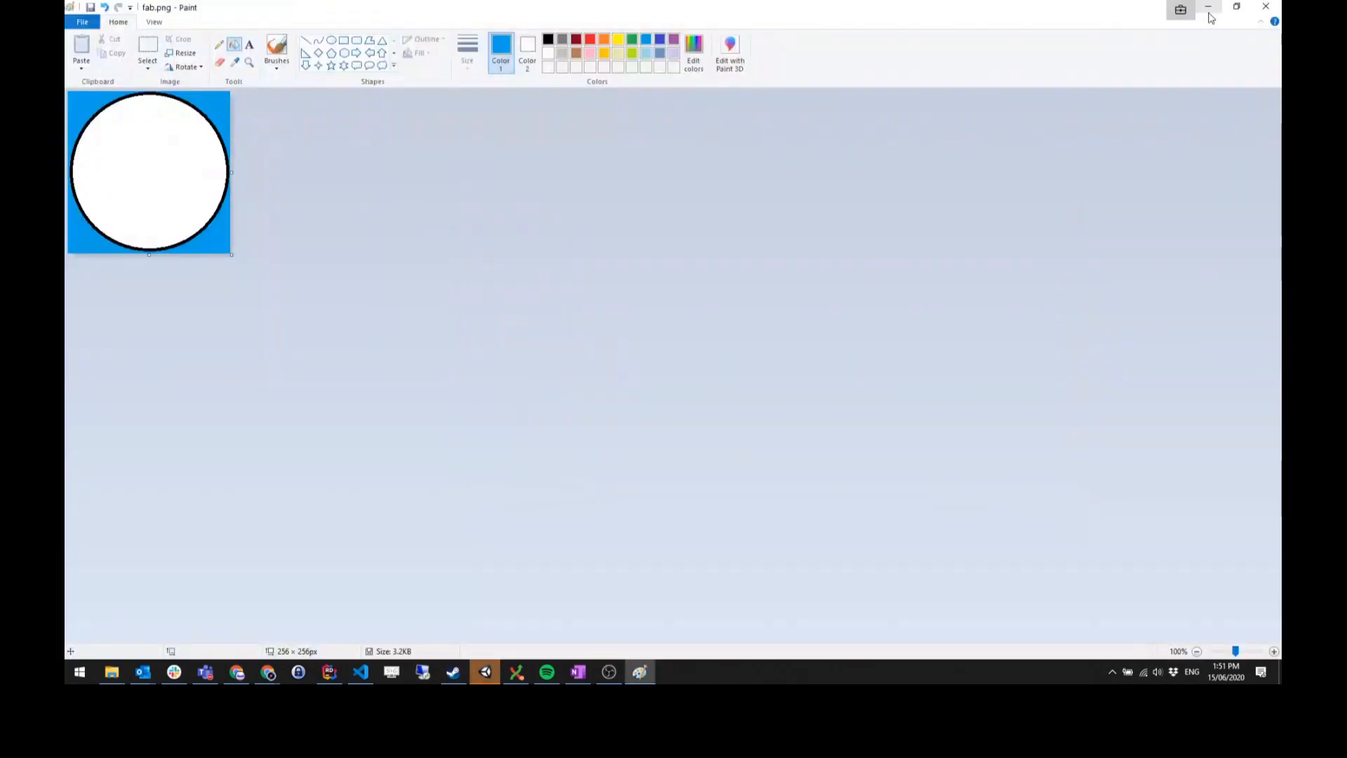
# - Return to Unity and set the fab image's texture type to Sprite (2D and UI) with sprite mode Single
pyautogui.click(1209, 7)
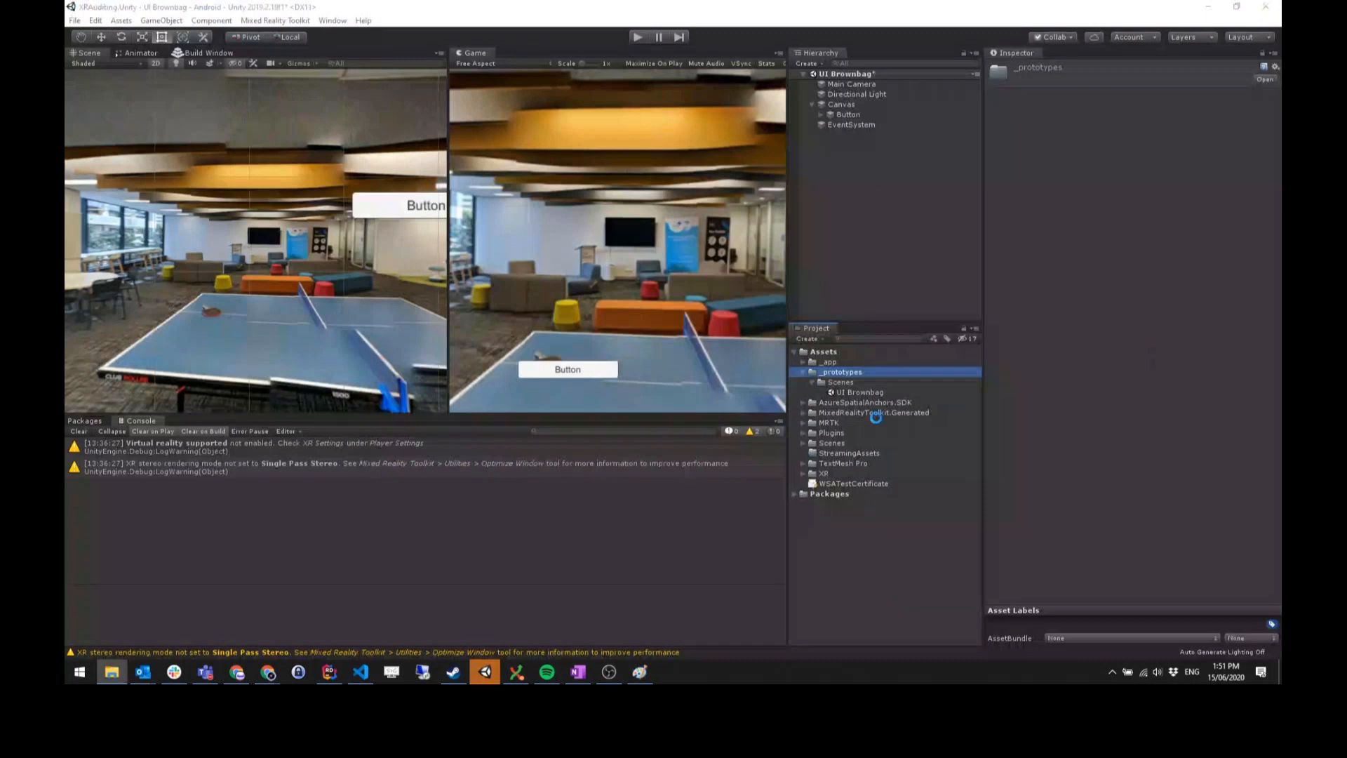
pyautogui.click(852, 399)
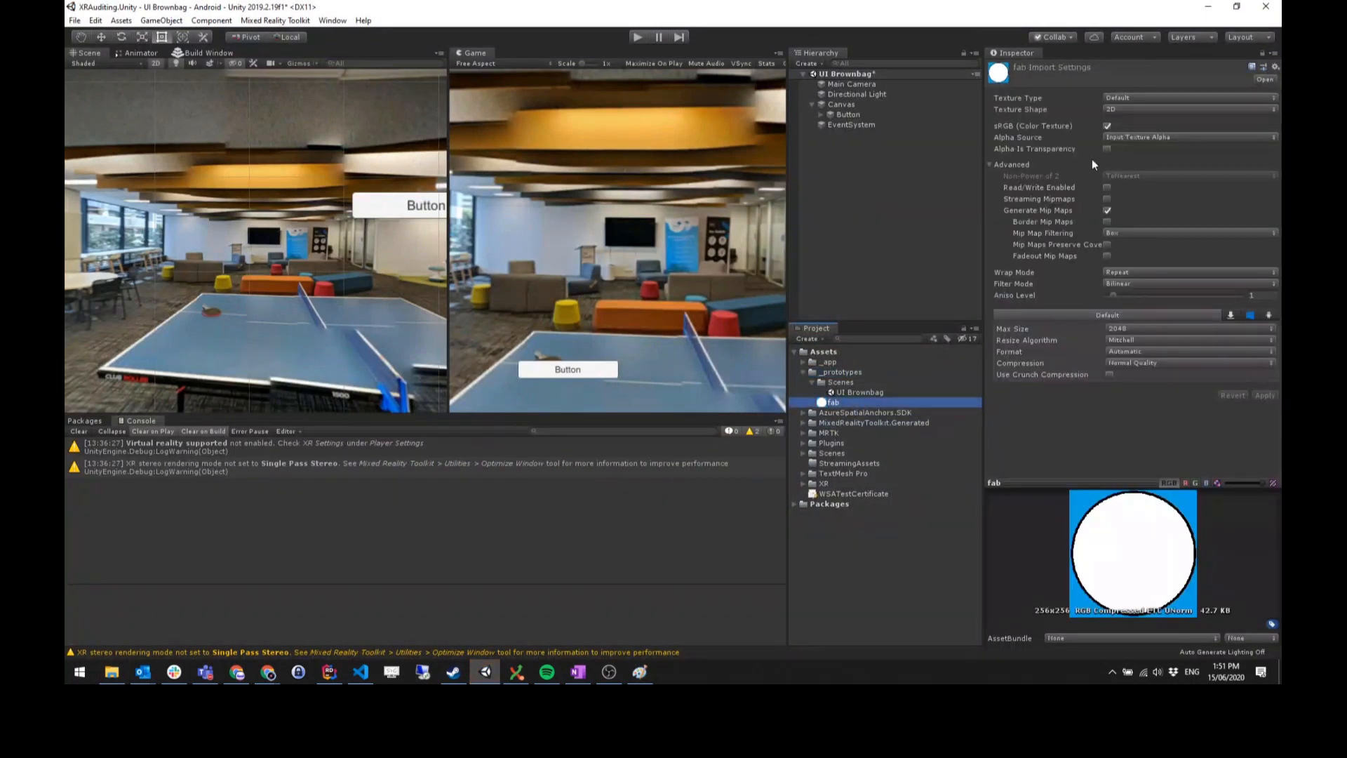
pyautogui.click(1124, 100)
pyautogui.click(1130, 153)
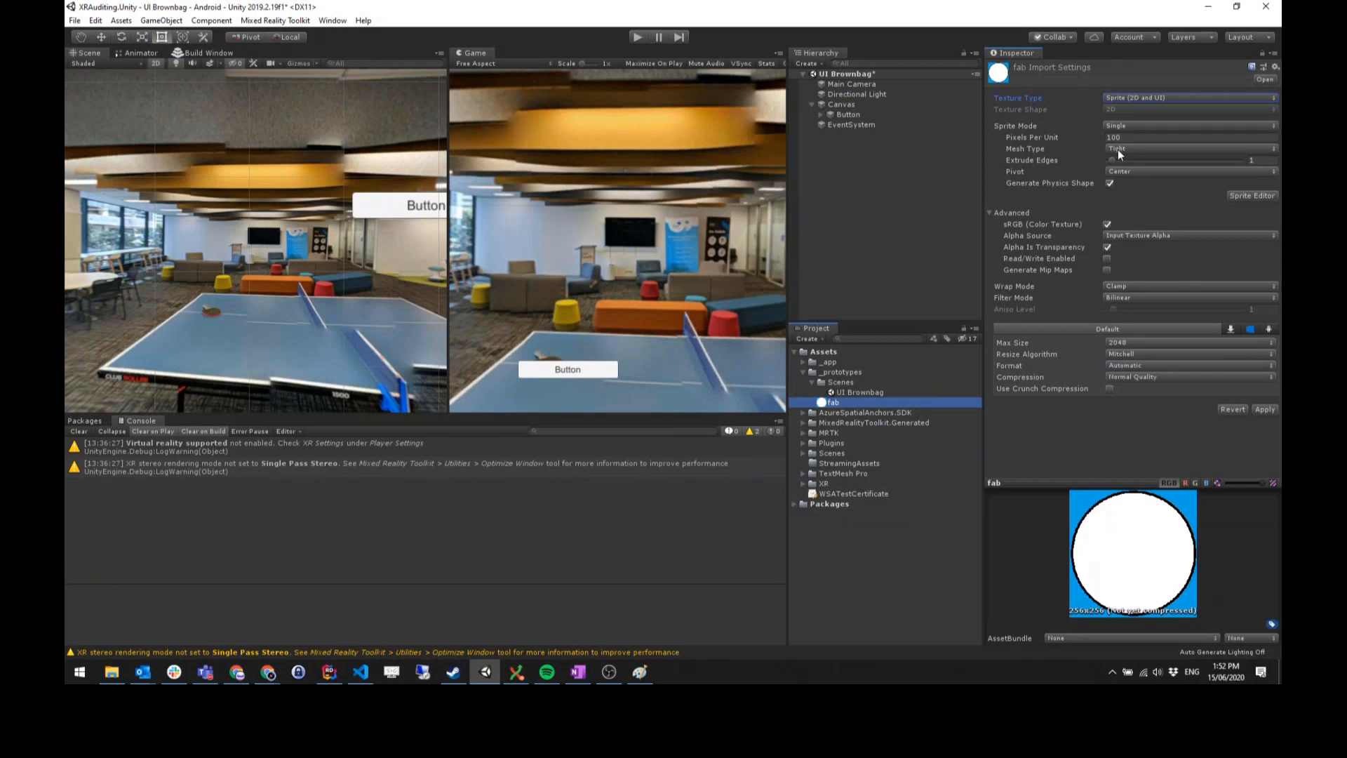
pyautogui.click(1118, 127)
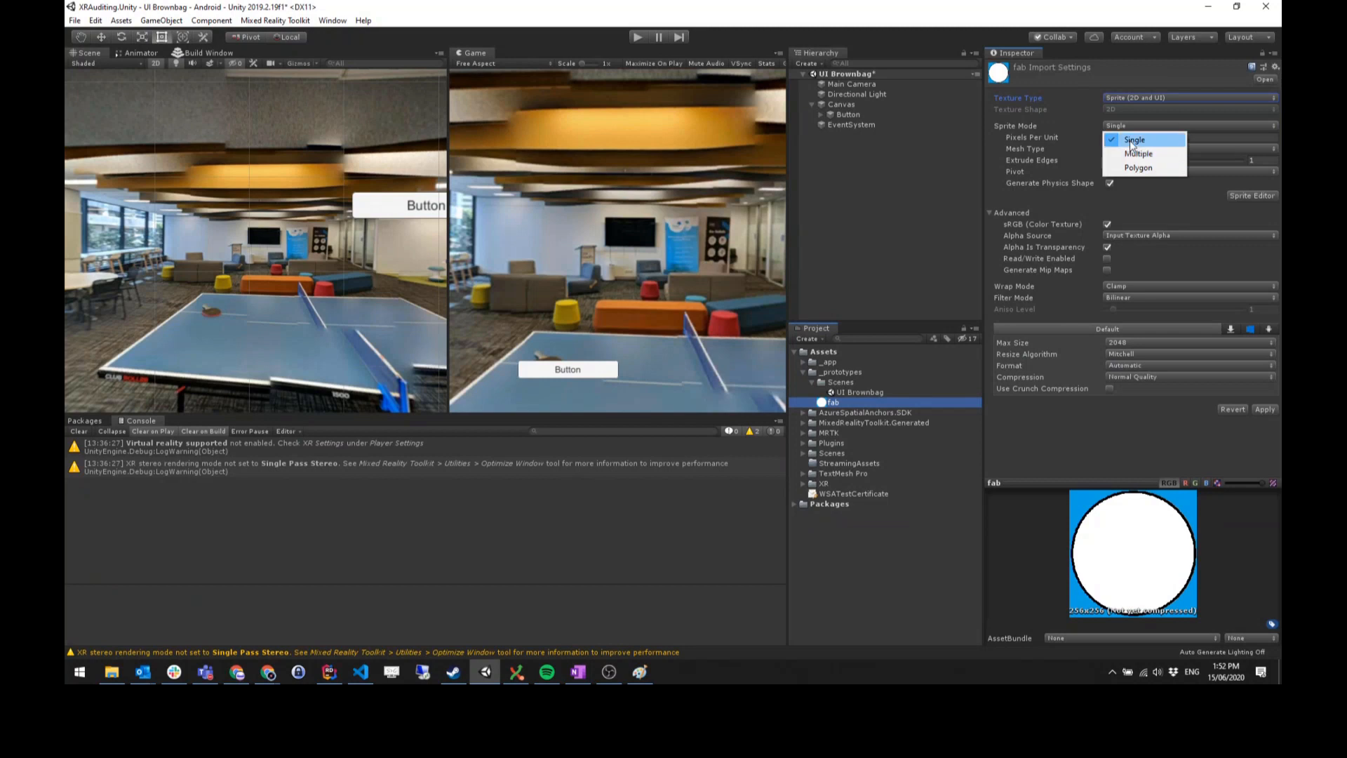
pyautogui.click(1133, 140)
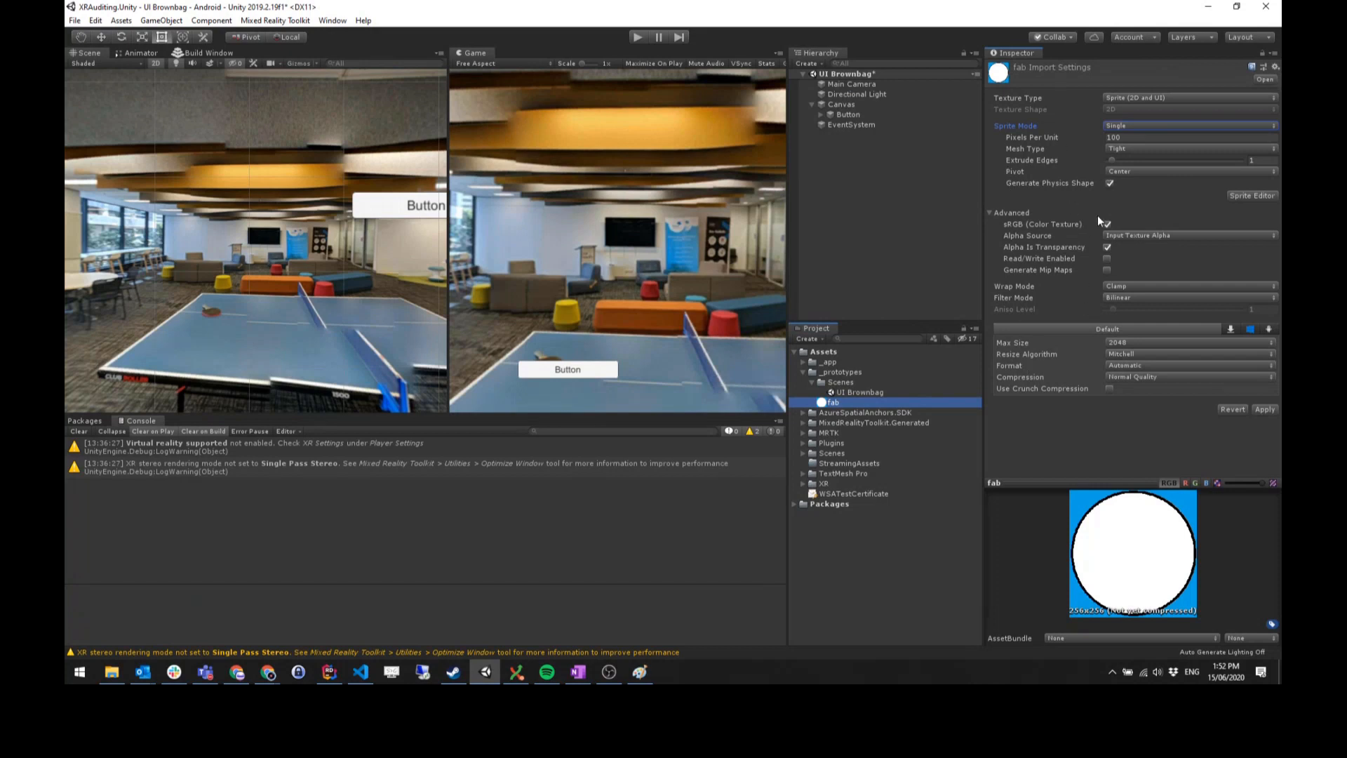
# - Keep fab's Alpha Source at Input Texture Alpha and apply the import settings
pyautogui.click(1105, 237)
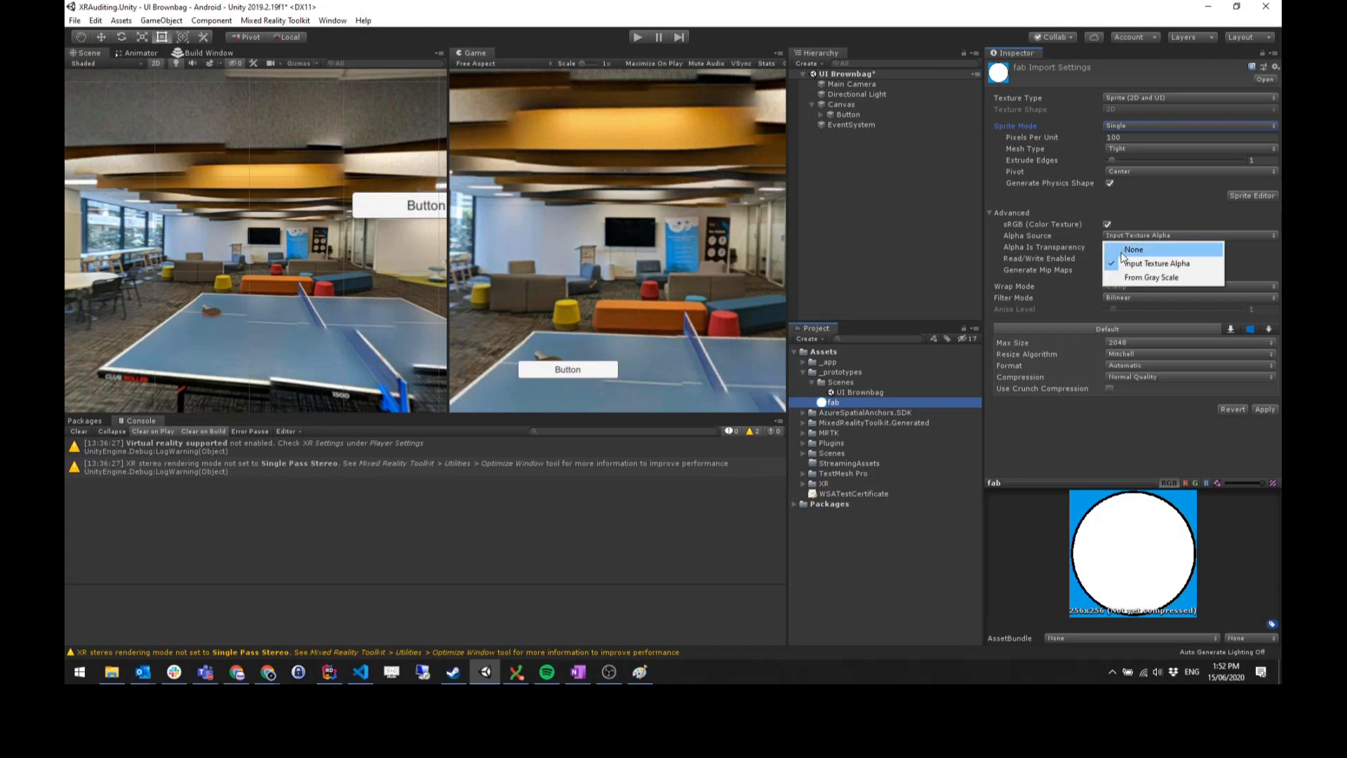
pyautogui.click(1123, 250)
pyautogui.click(1118, 234)
pyautogui.click(1119, 263)
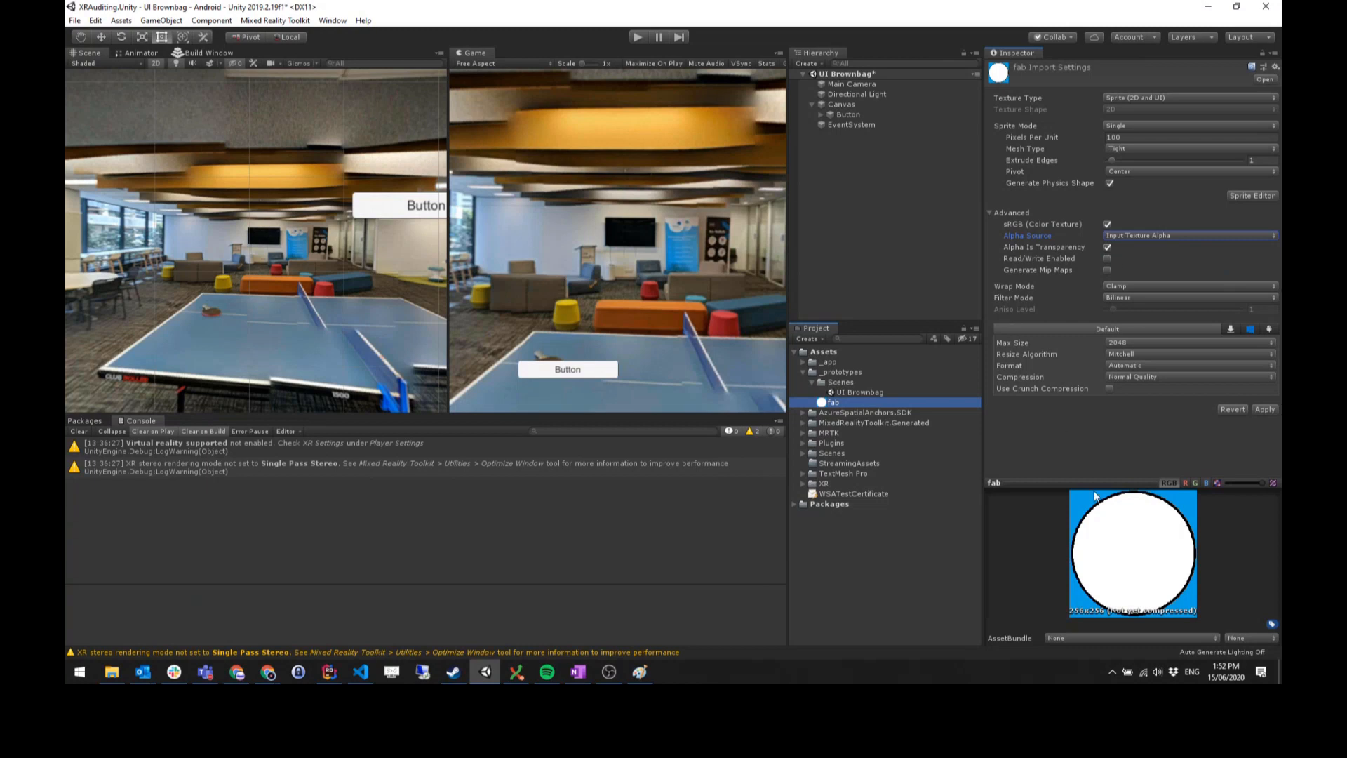
pyautogui.click(1260, 410)
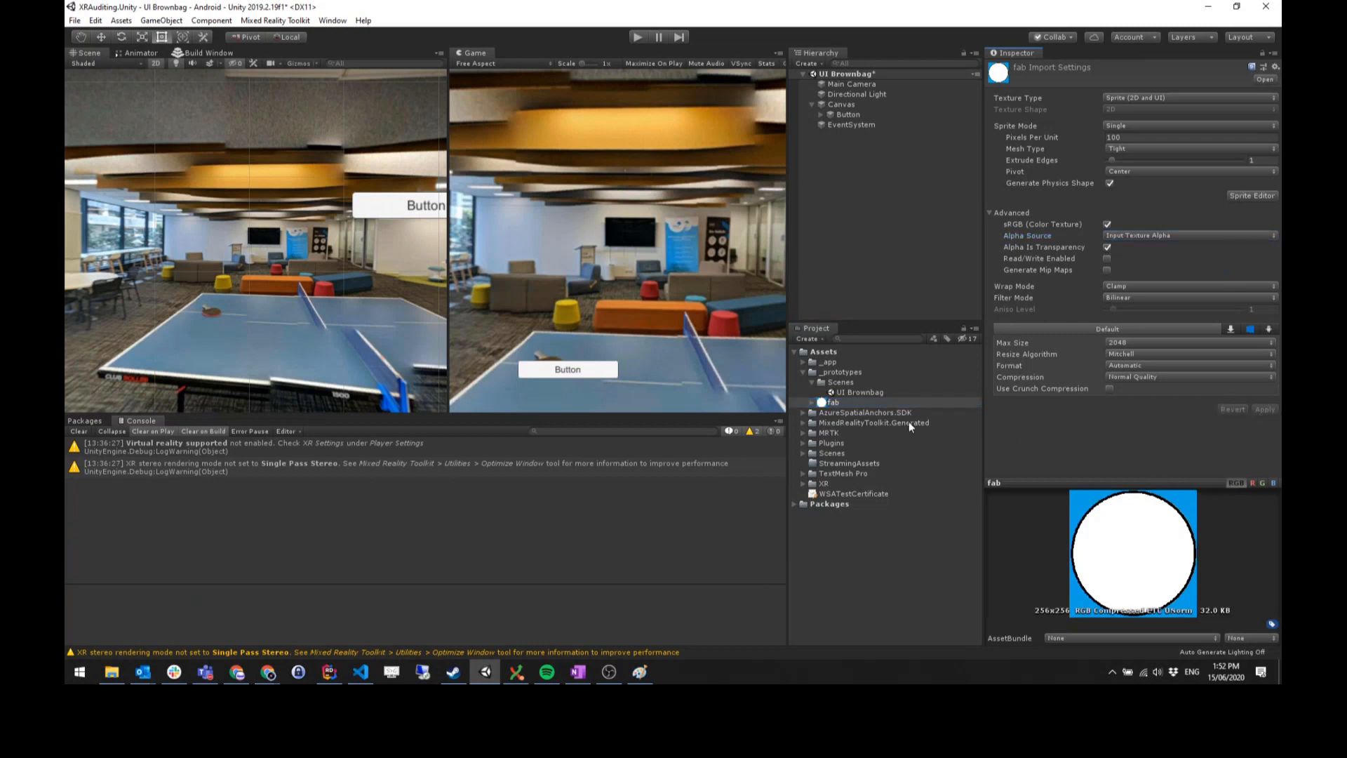
# - Delete the existing button and add a new UI Button under the Canvas
pyautogui.click(865, 402)
pyautogui.click(848, 114)
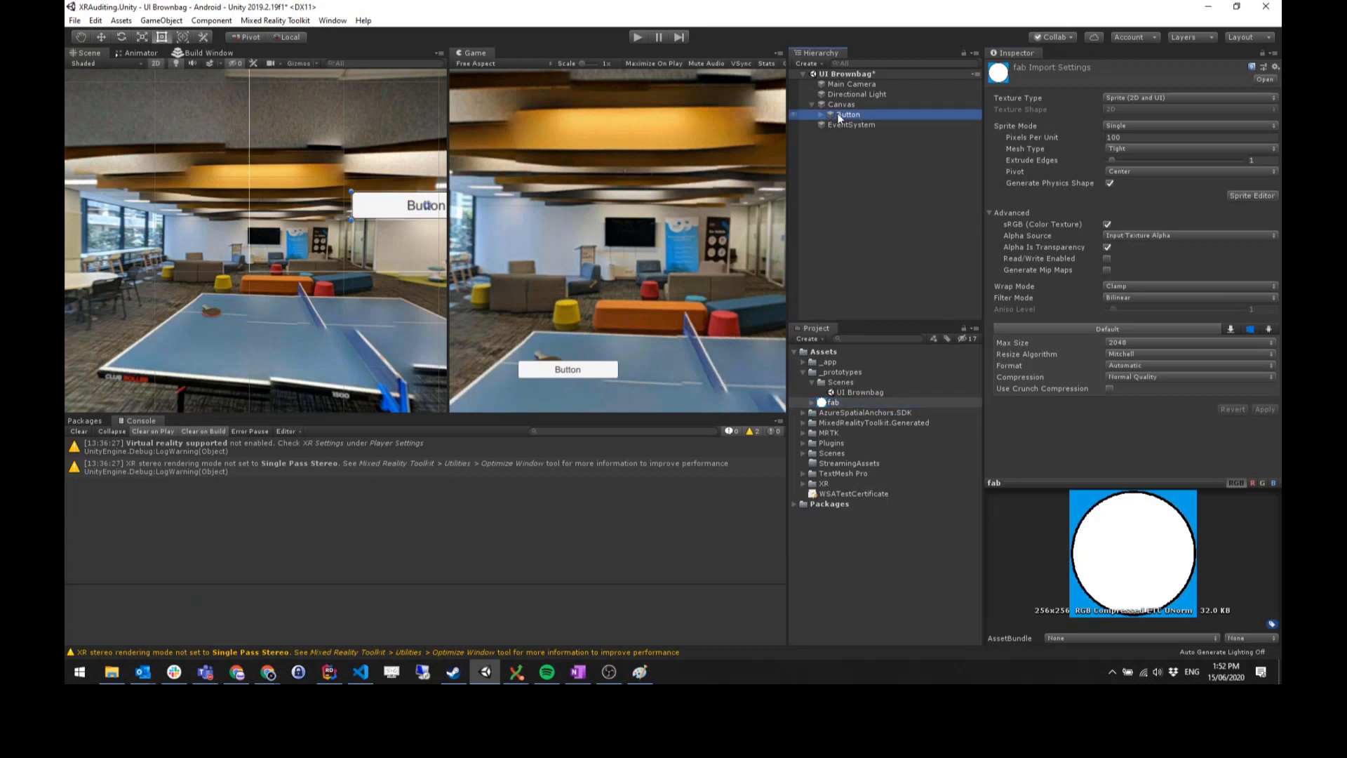
pyautogui.press('Delete')
pyautogui.click(866, 103)
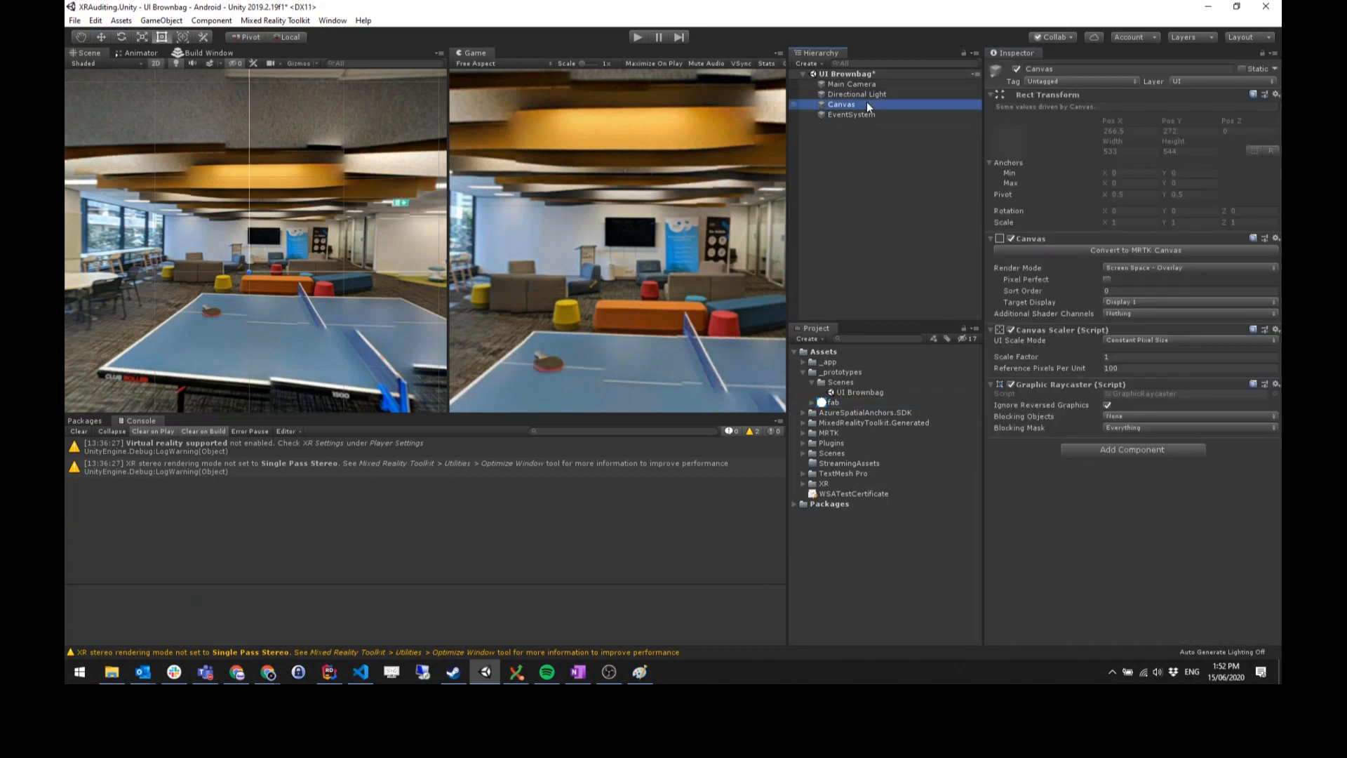
pyautogui.rightClick(865, 103)
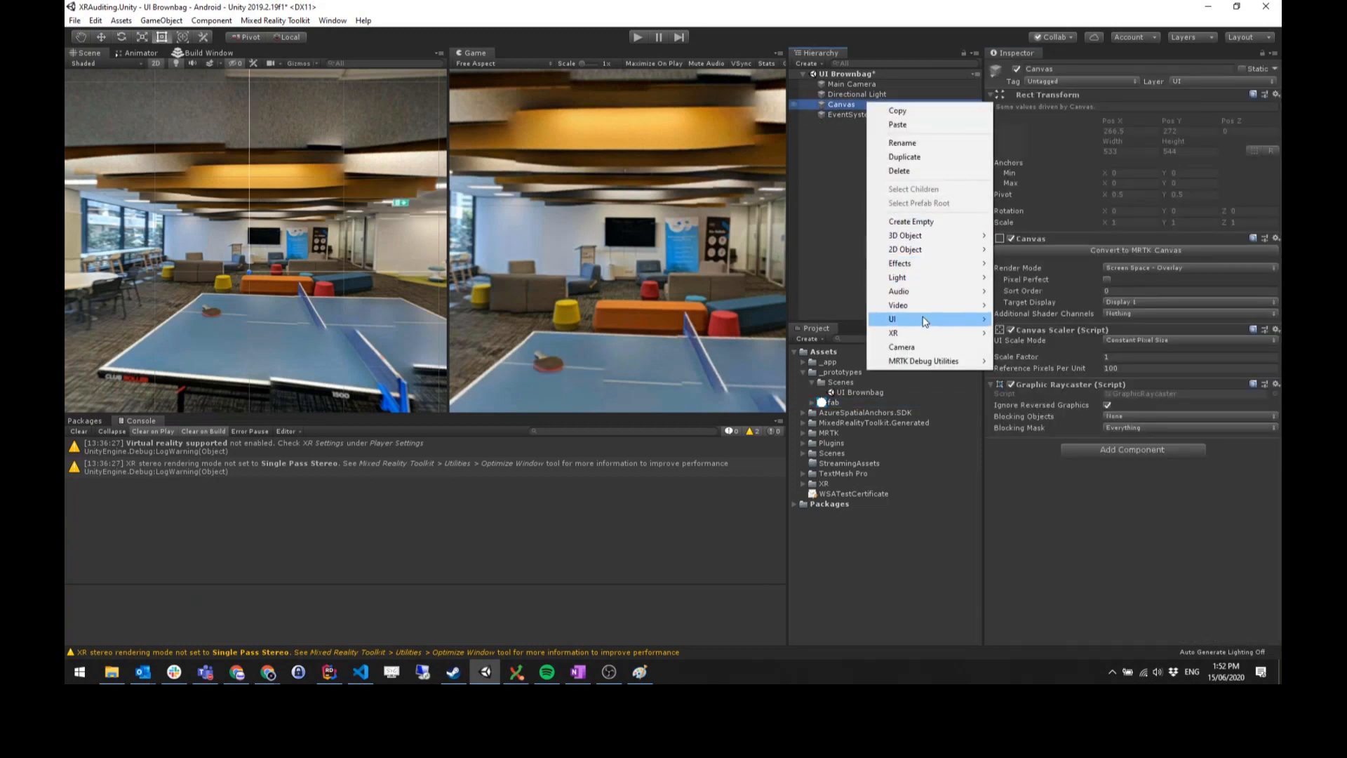
pyautogui.moveTo(923, 321)
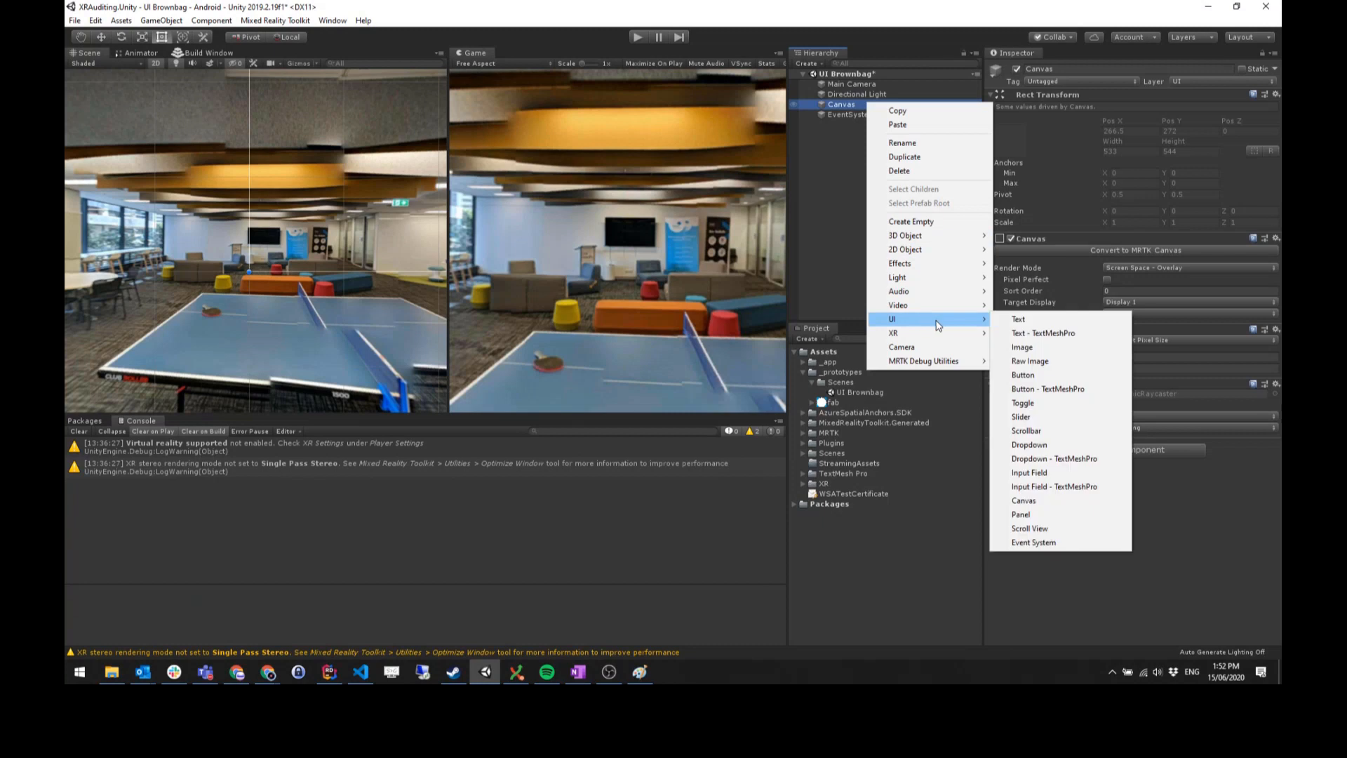
pyautogui.click(1059, 377)
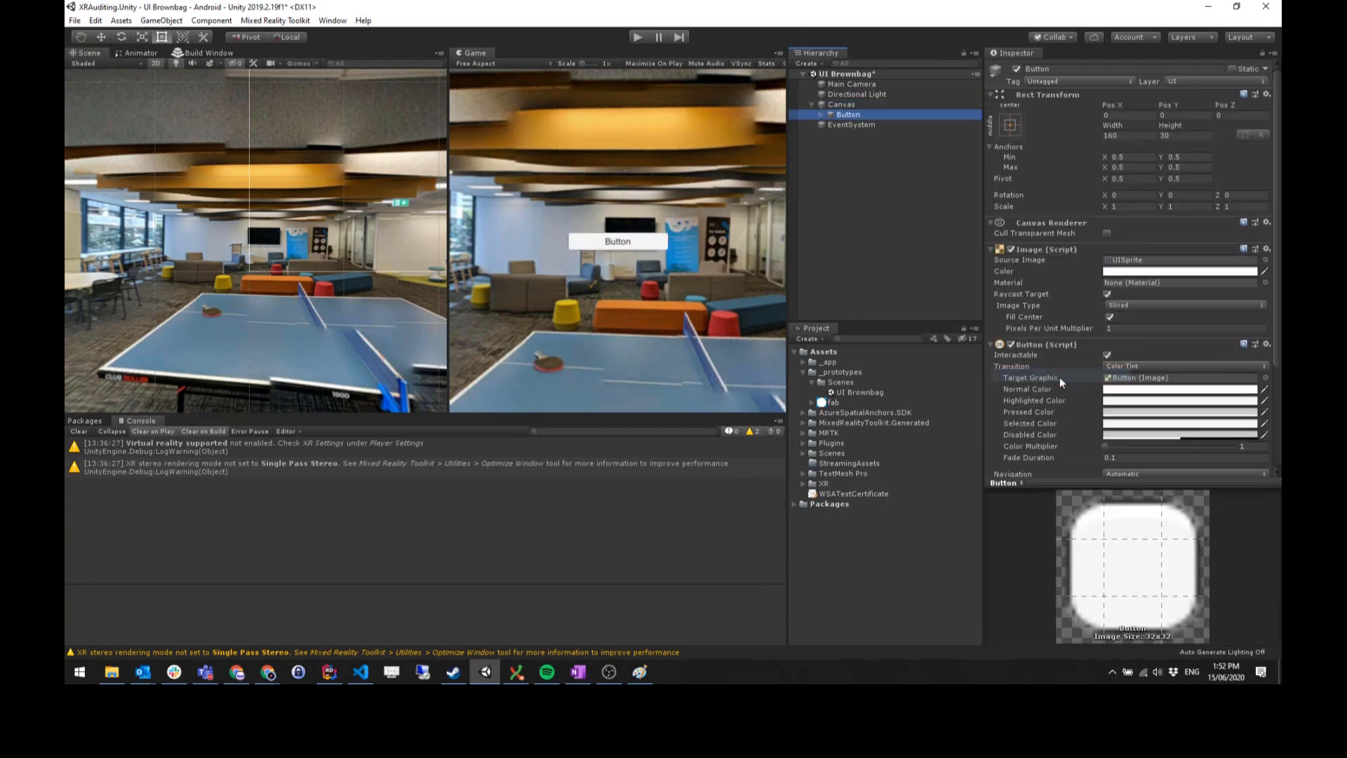
# - Assign the fab sprite as the new button's source image and set the button's height to 160
pyautogui.click(1116, 261)
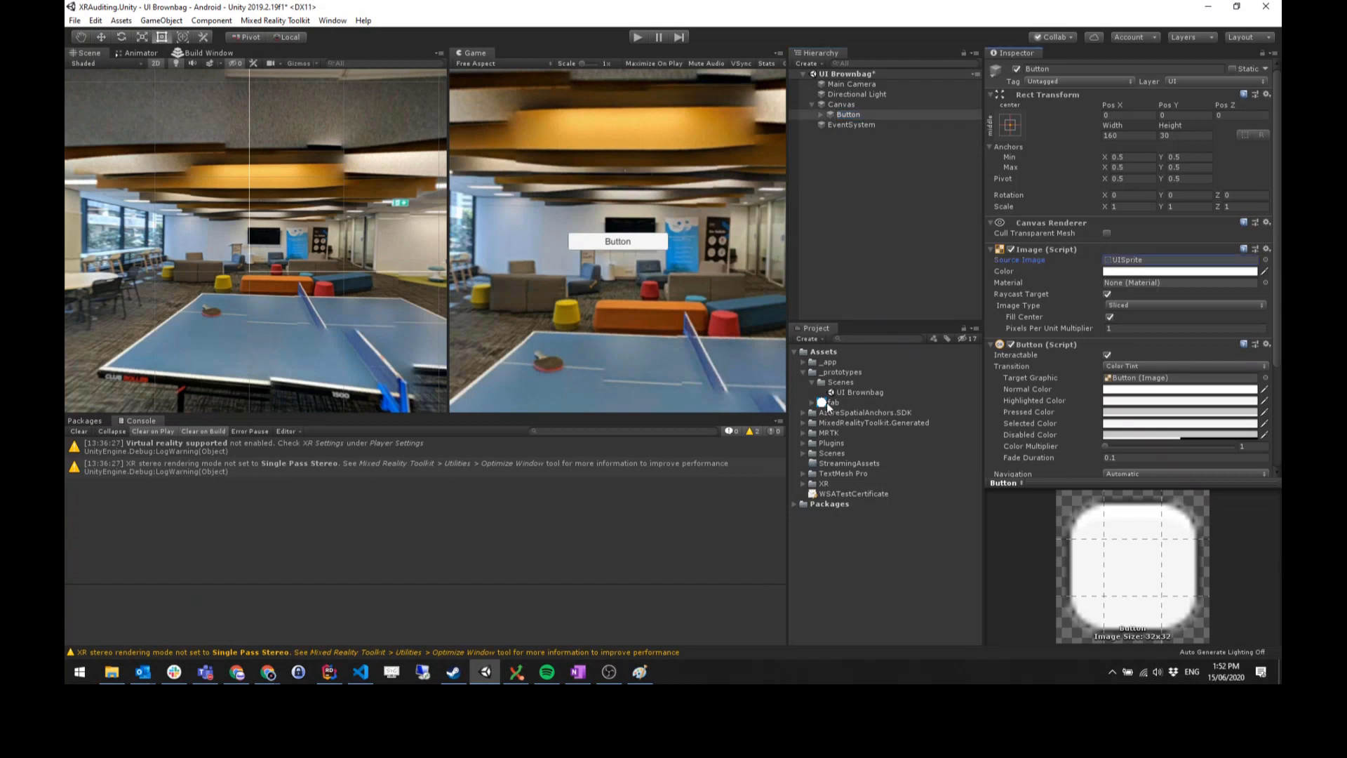
pyautogui.moveTo(827, 404); pyautogui.dragTo(1148, 265)
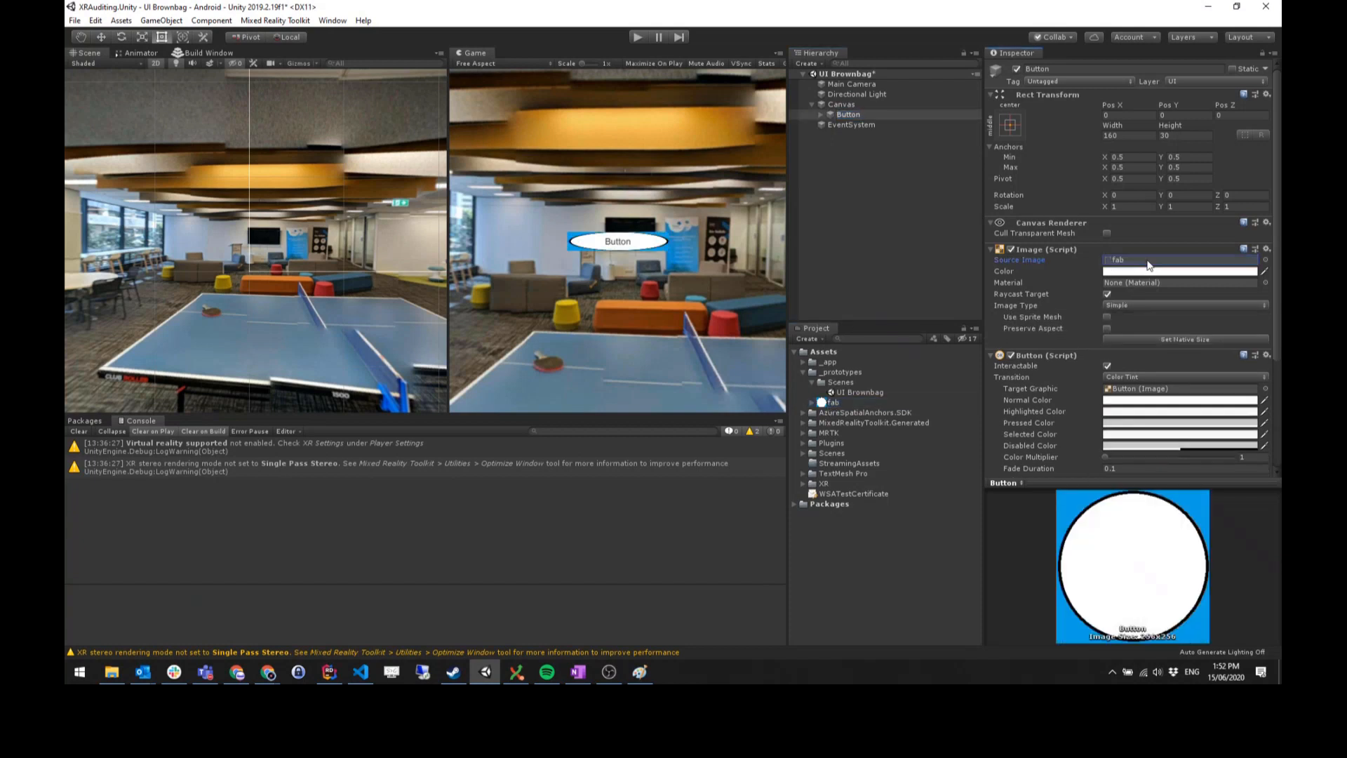
pyautogui.click(1149, 265)
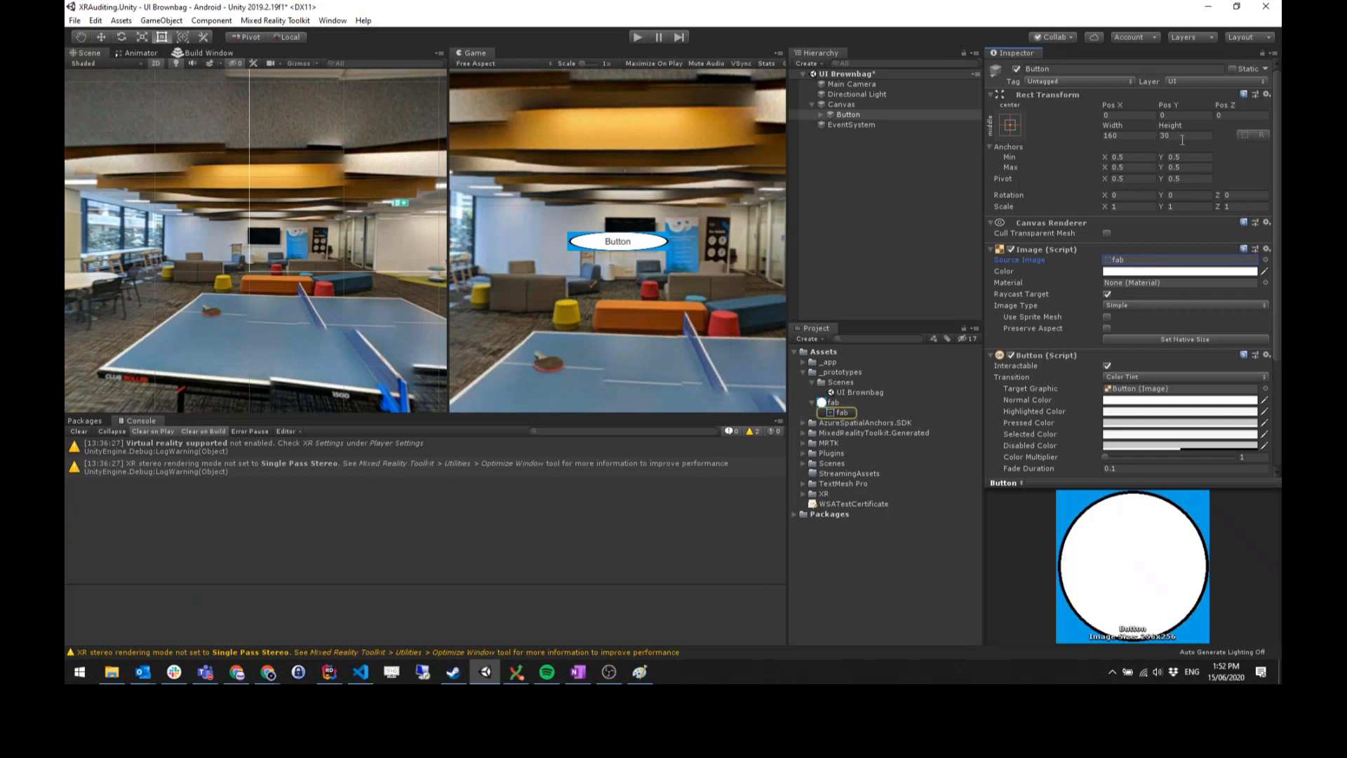
pyautogui.click(1182, 136)
pyautogui.write('160')
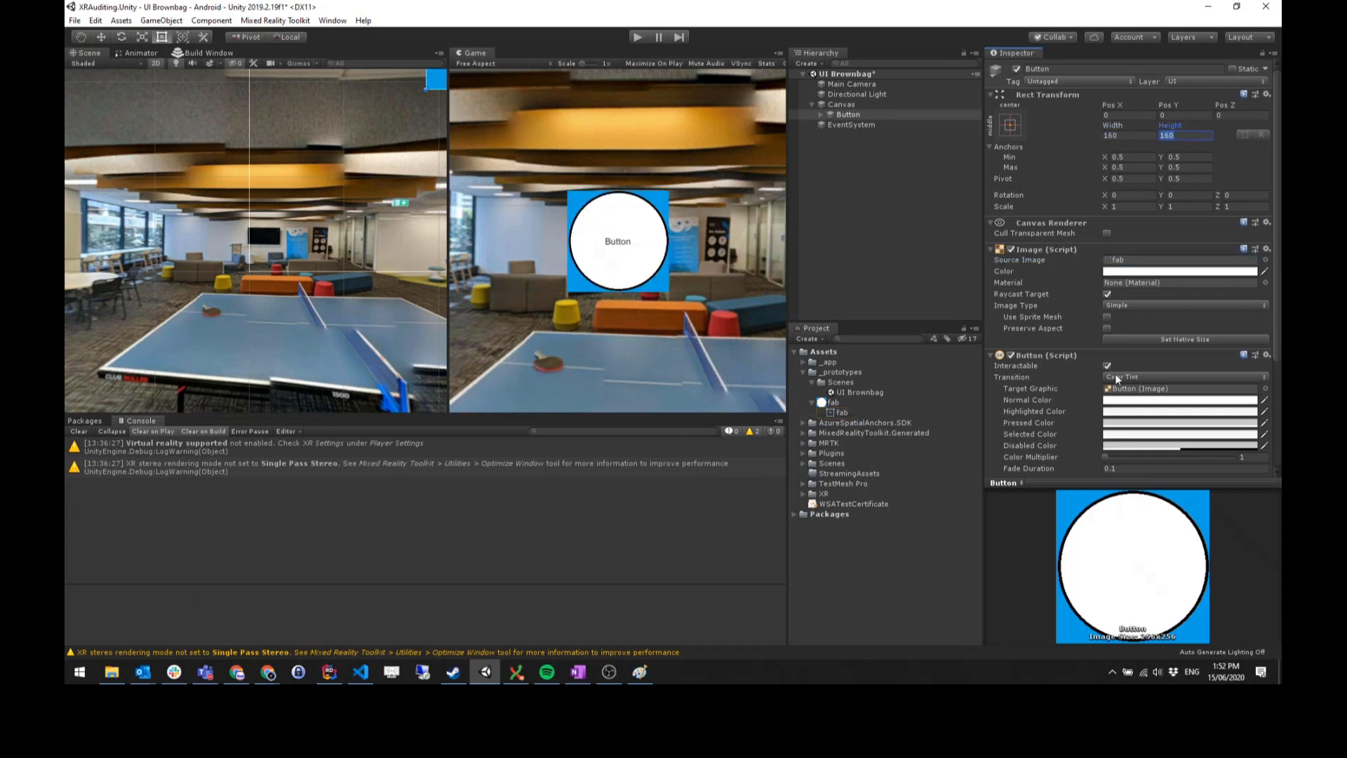
# - Set the button's Normal Color to a light pink
pyautogui.scroll(-3, 1101, 380)
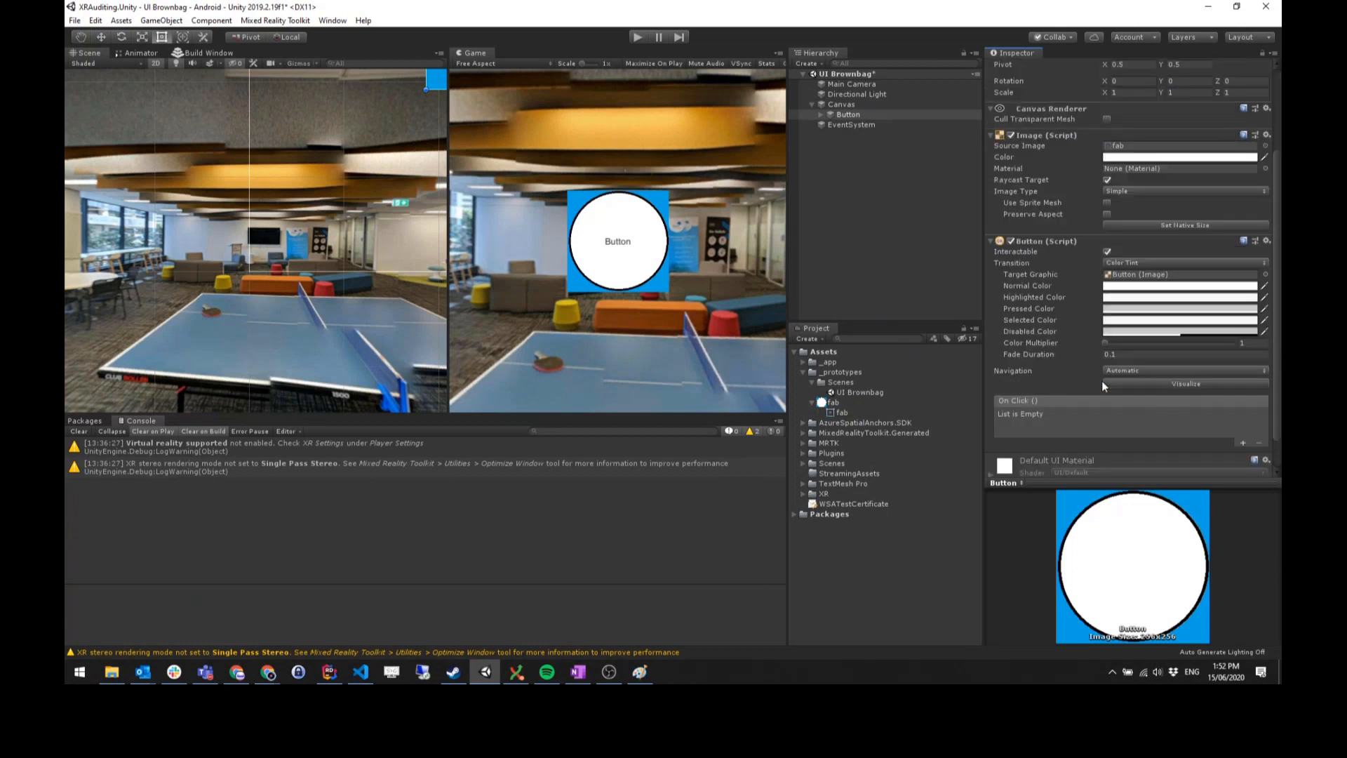
pyautogui.click(1119, 287)
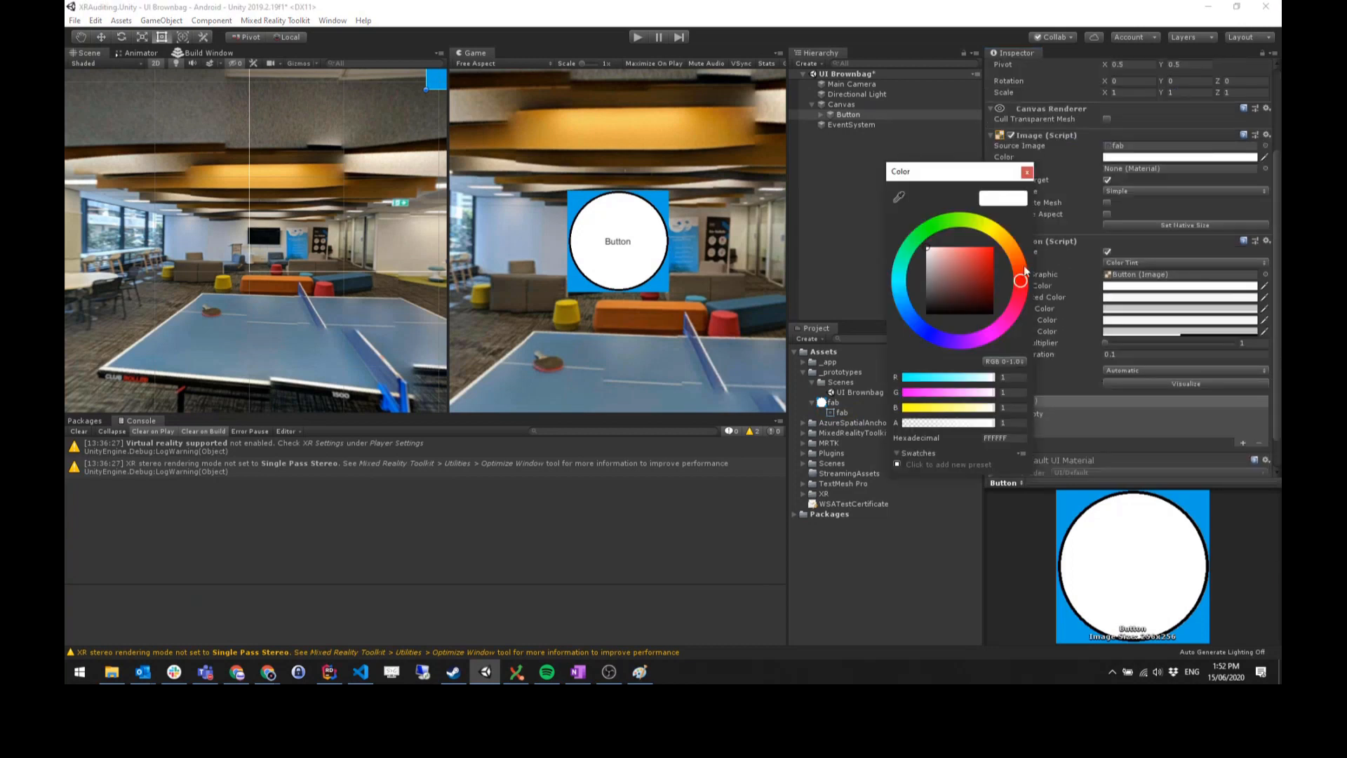
pyautogui.moveTo(1013, 317); pyautogui.dragTo(1000, 327)
pyautogui.moveTo(980, 274); pyautogui.dragTo(992, 248)
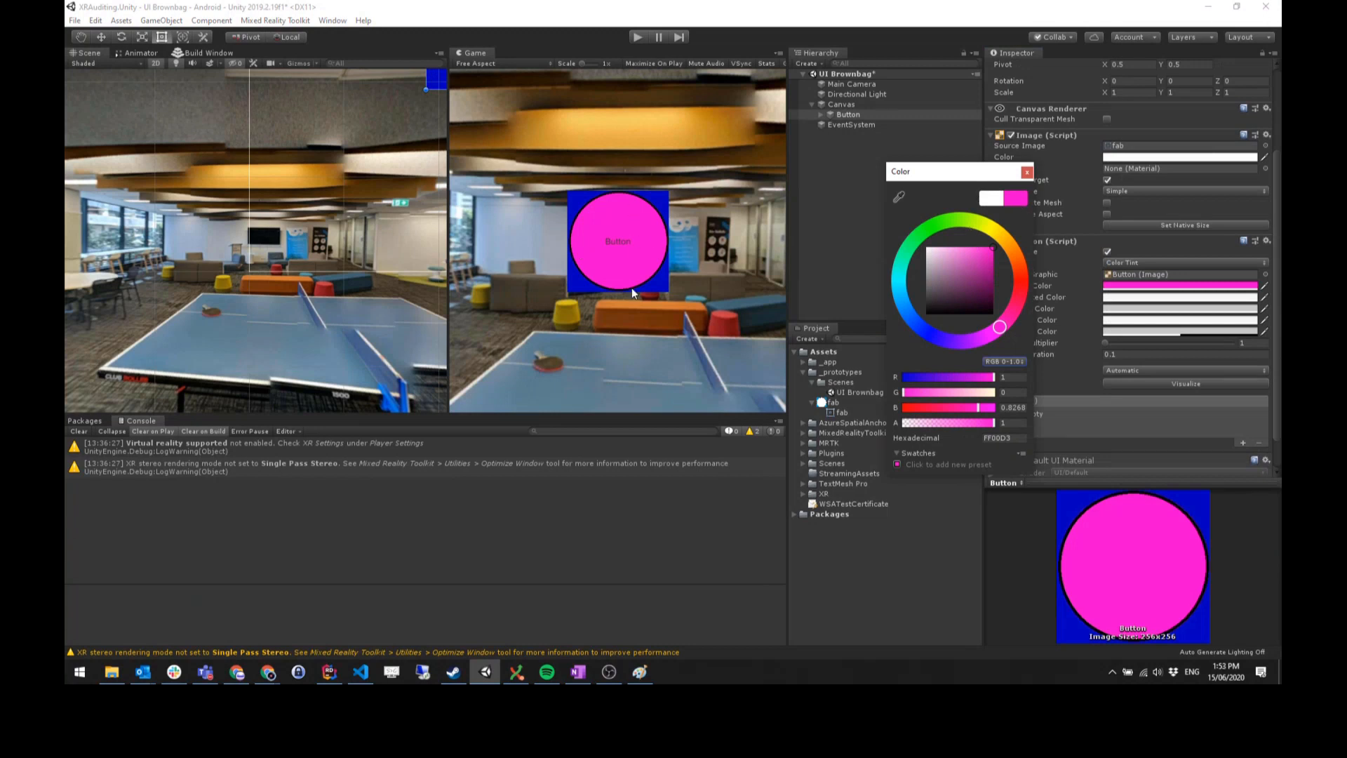
pyautogui.click(965, 247)
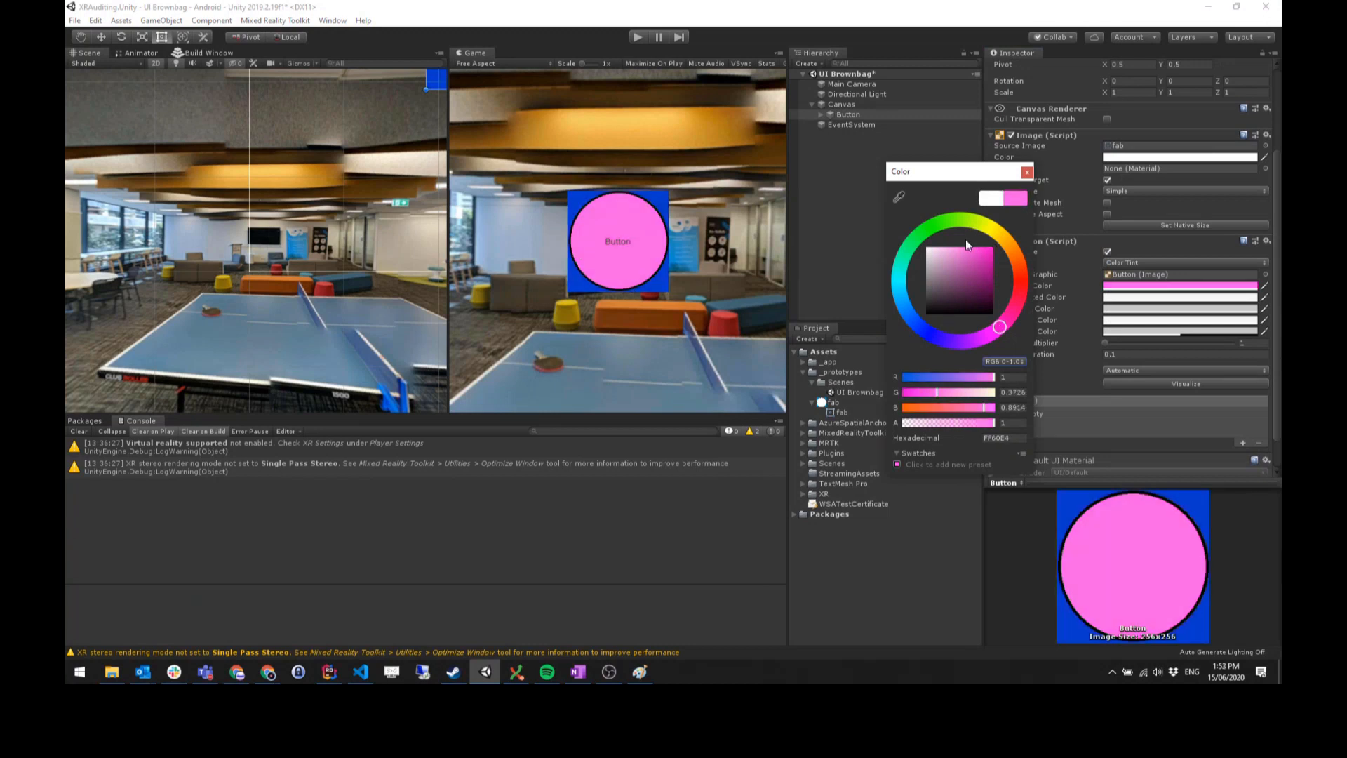
pyautogui.click(1025, 171)
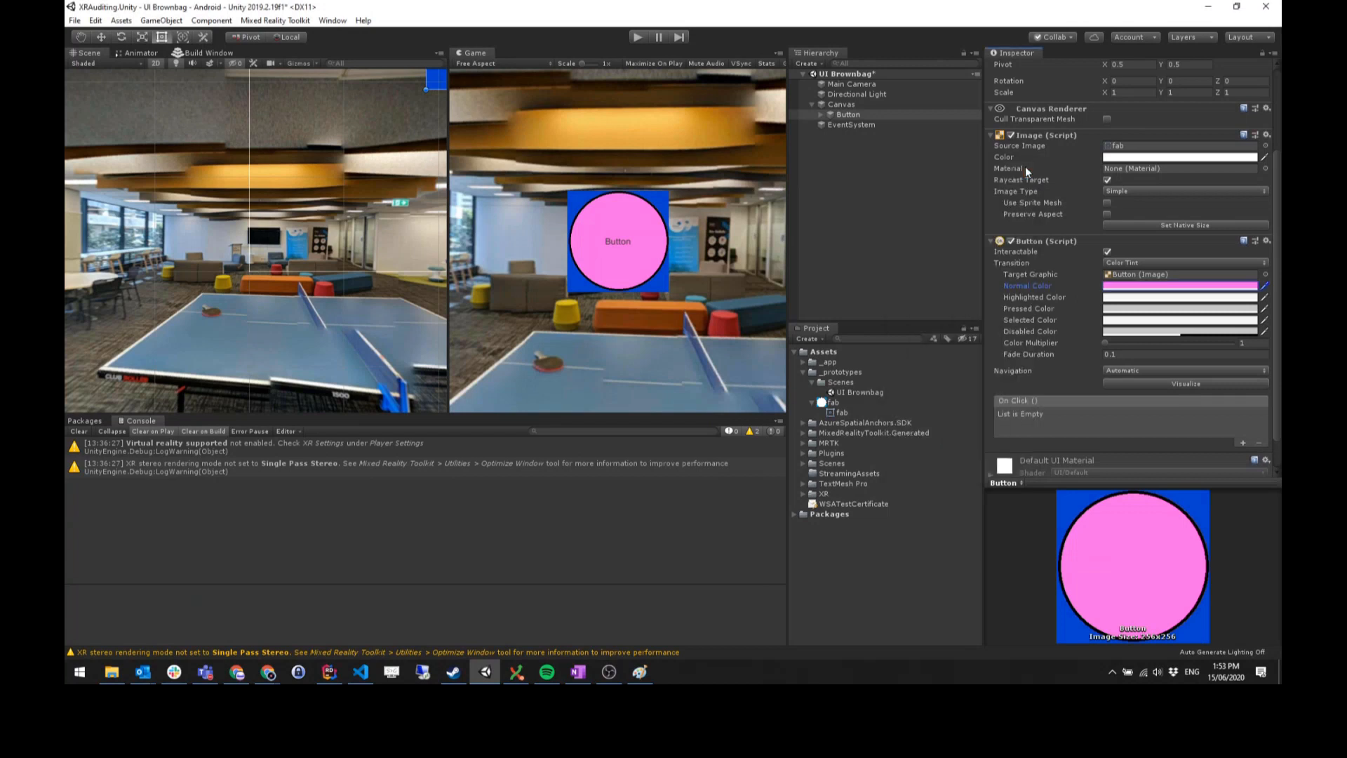
# - Resize the button to a width of 80 and a height of 80
pyautogui.click(850, 114)
pyautogui.scroll(3, 1064, 99)
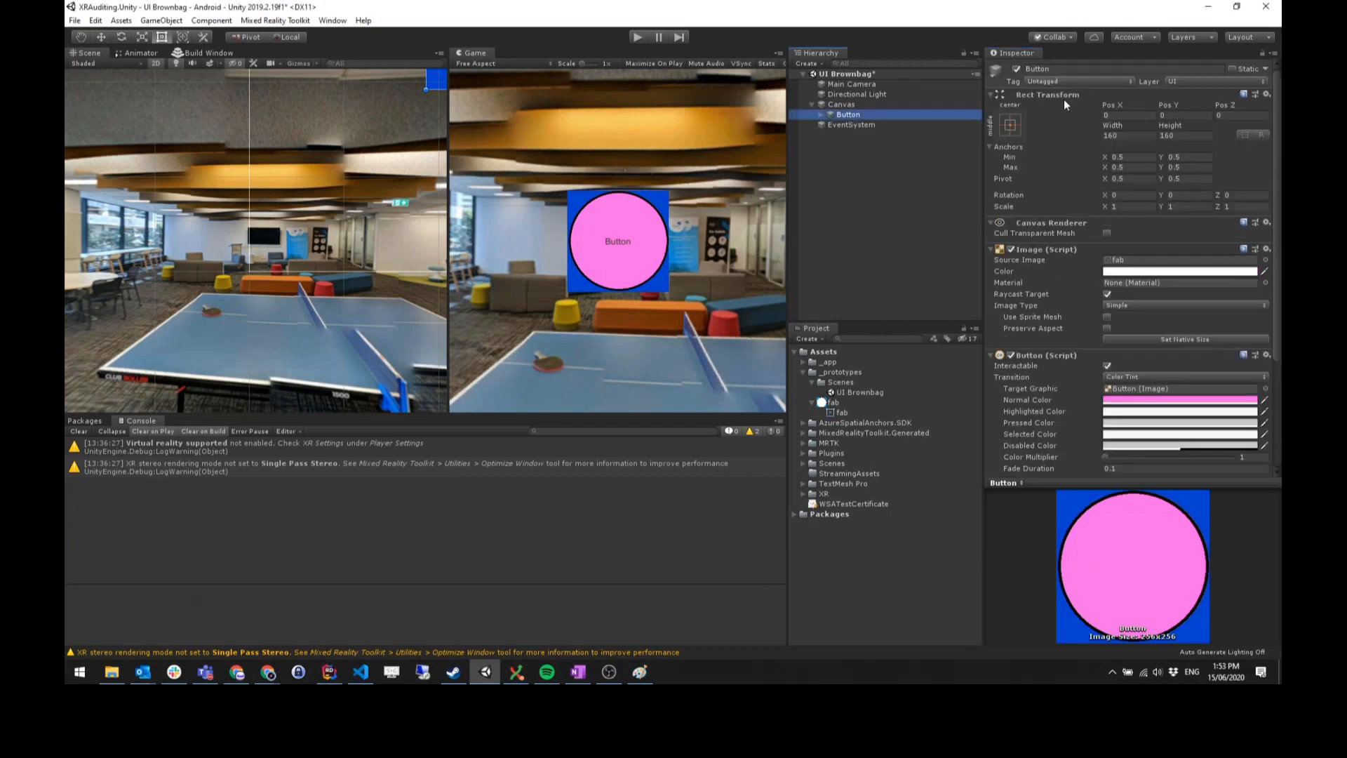
pyautogui.click(1136, 136)
pyautogui.write('80')
pyautogui.press('Tab')
pyautogui.write('80')
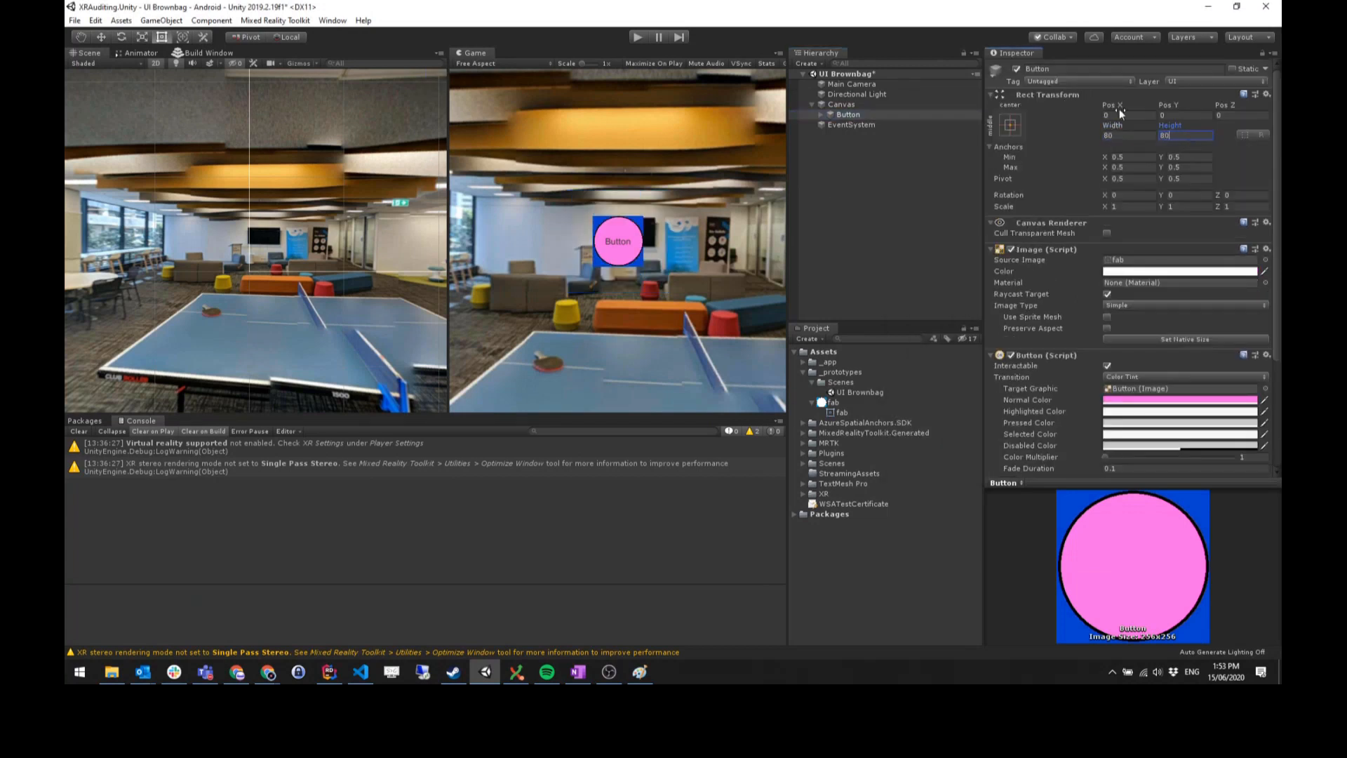
# - Anchor the button to the bottom right of the Canvas and set its Pos X to -80 and Pos Y to 80
pyautogui.click(1010, 125)
pyautogui.click(1110, 280)
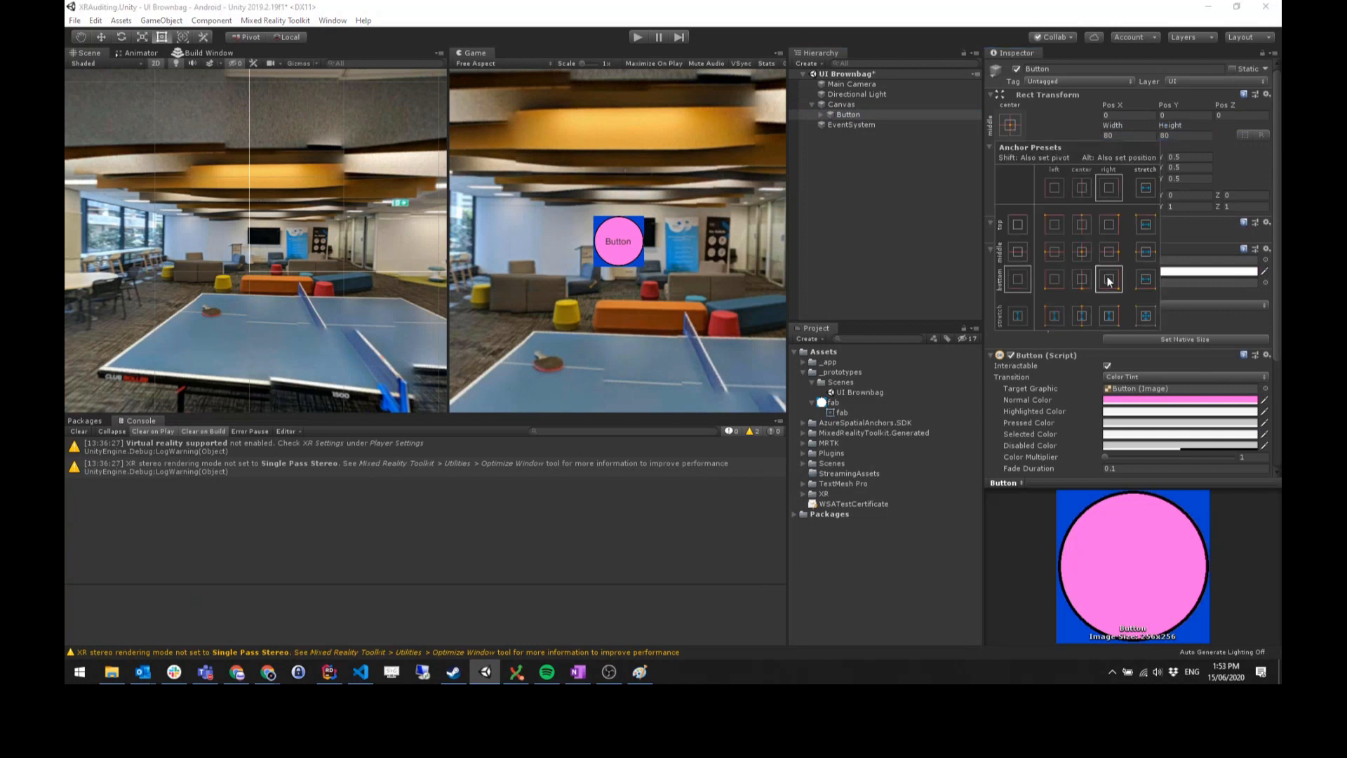
pyautogui.click(1136, 116)
pyautogui.write('-80')
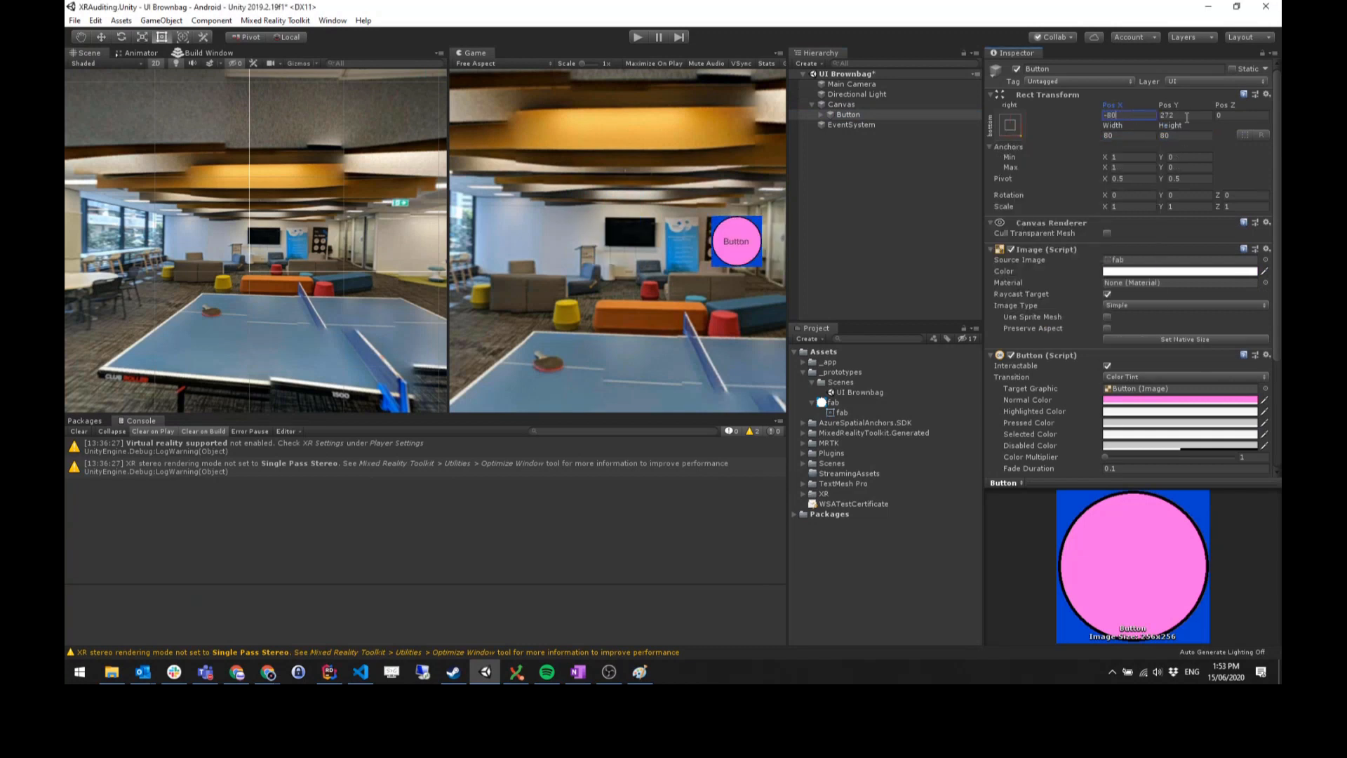
pyautogui.click(1186, 115)
pyautogui.write('80')
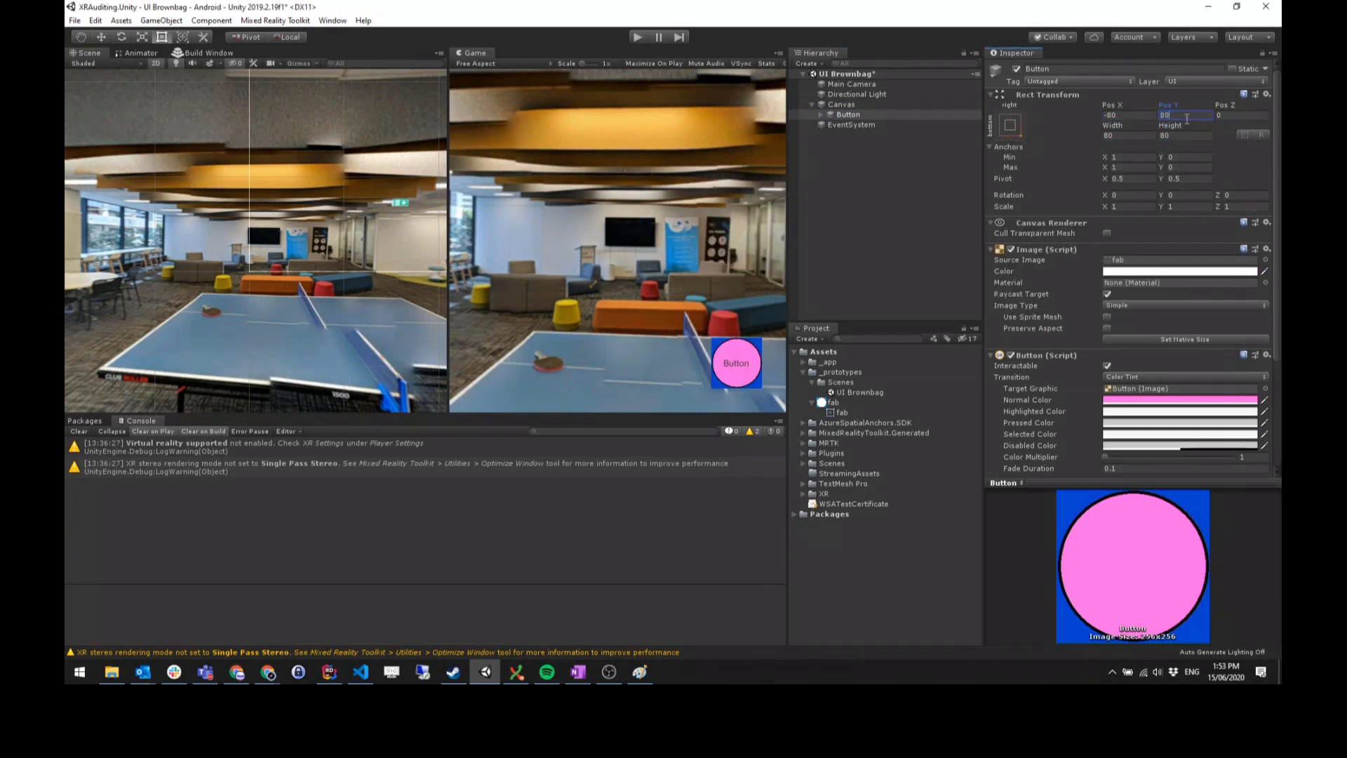
pyautogui.click(917, 287)
# - Delete the Text child object of the Button
pyautogui.click(875, 106)
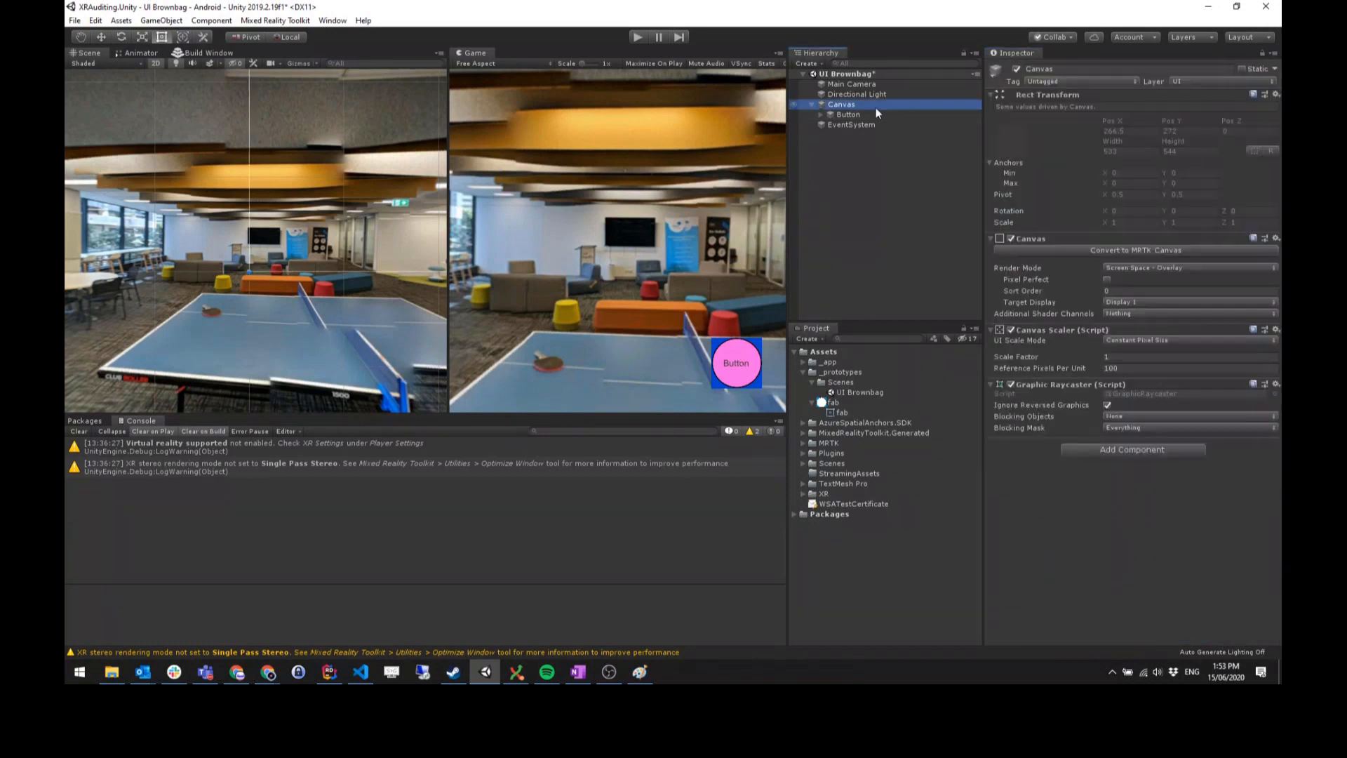
pyautogui.click(875, 114)
pyautogui.click(822, 114)
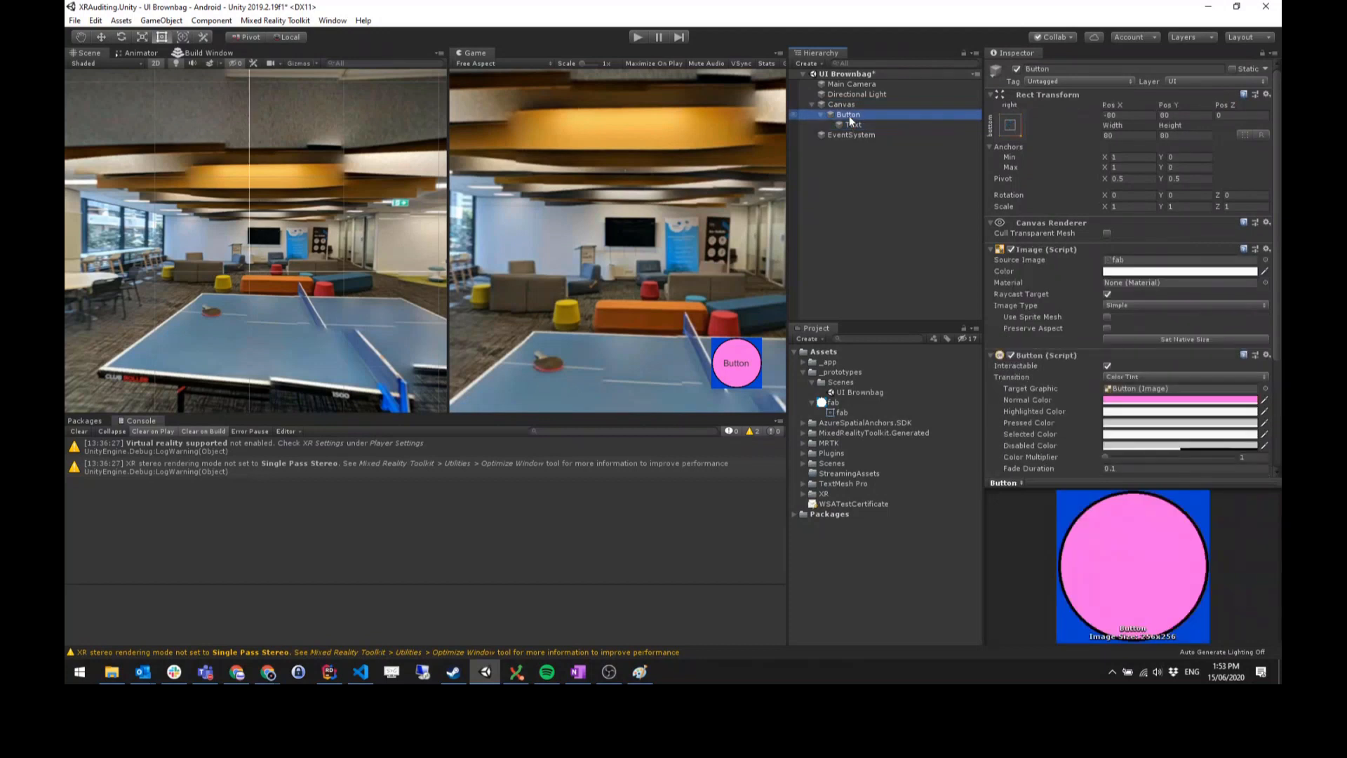
pyautogui.rightClick(849, 116)
pyautogui.click(840, 119)
pyautogui.click(853, 124)
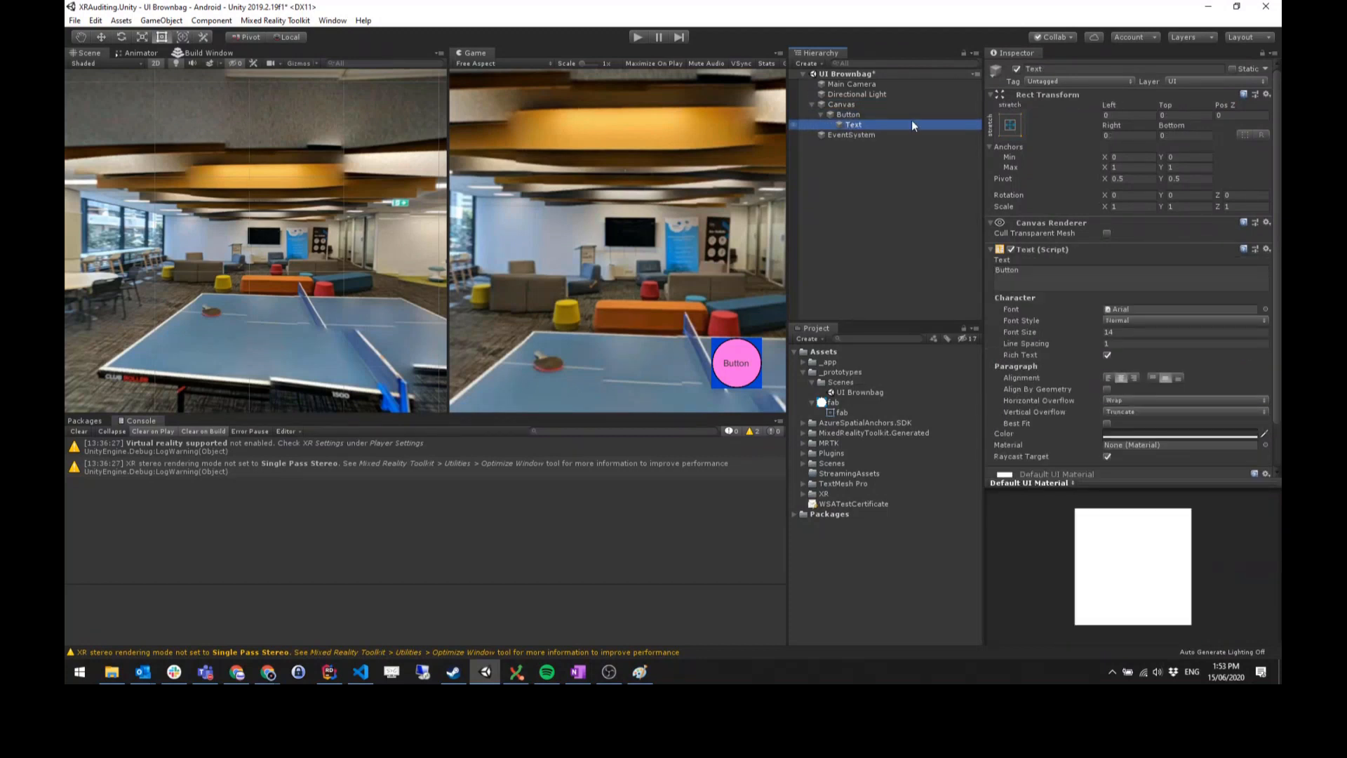
pyautogui.press('Delete')
# - Add a UI Image as a child of the Button
pyautogui.click(868, 115)
pyautogui.rightClick(858, 115)
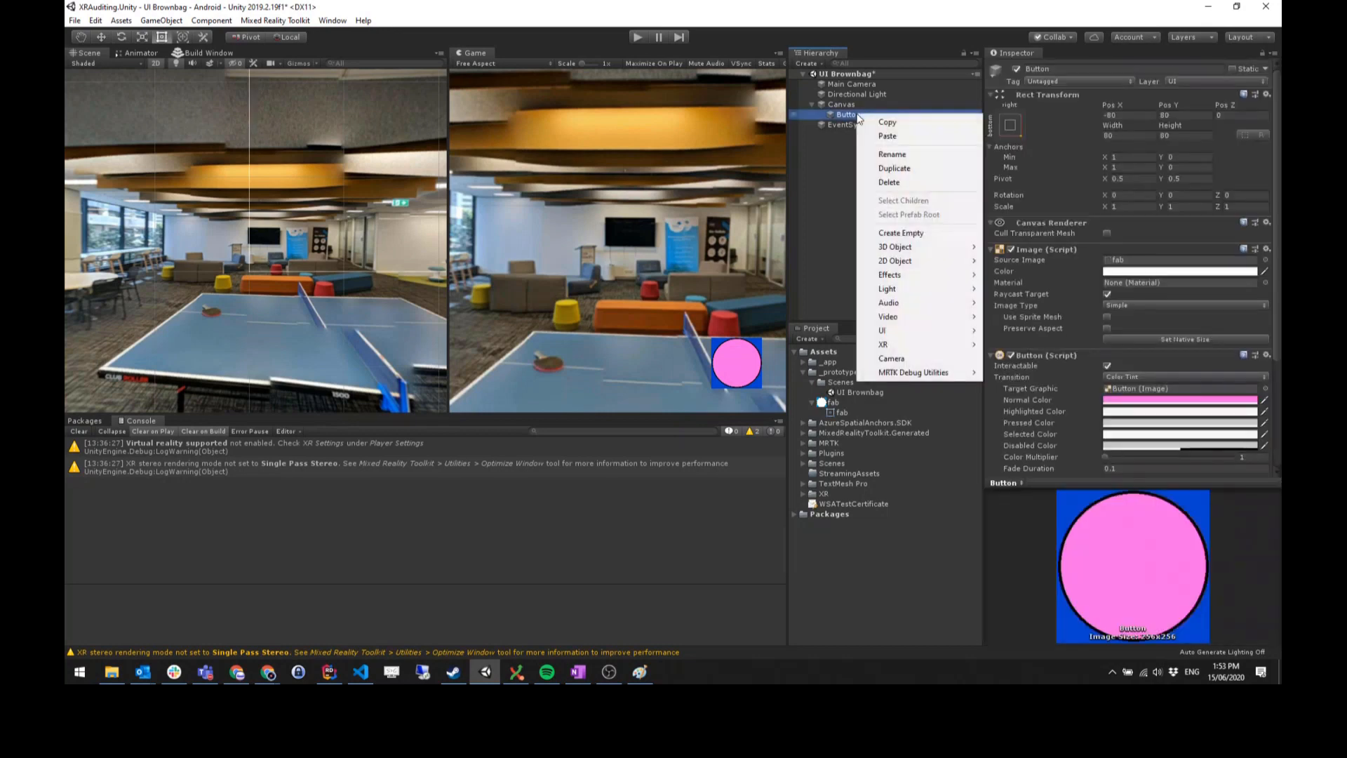
pyautogui.moveTo(917, 330)
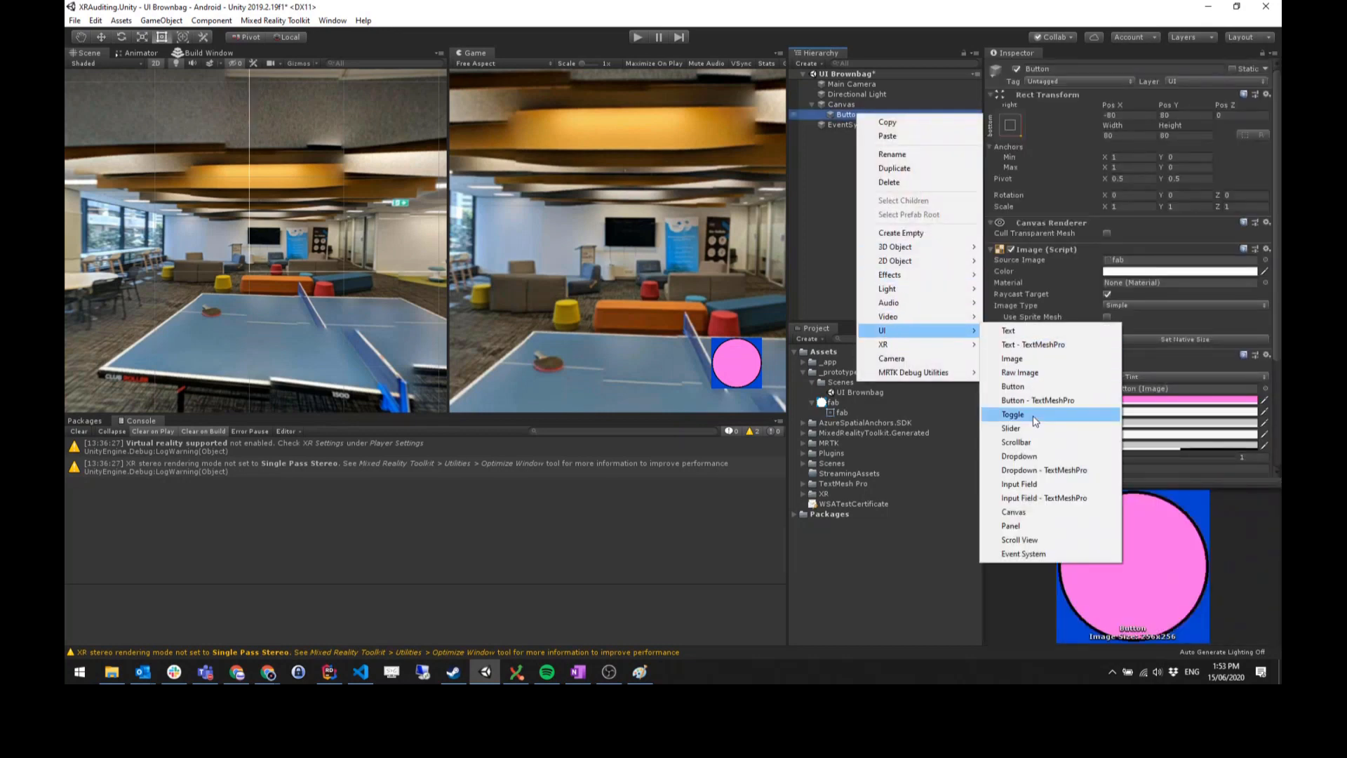
pyautogui.click(1019, 360)
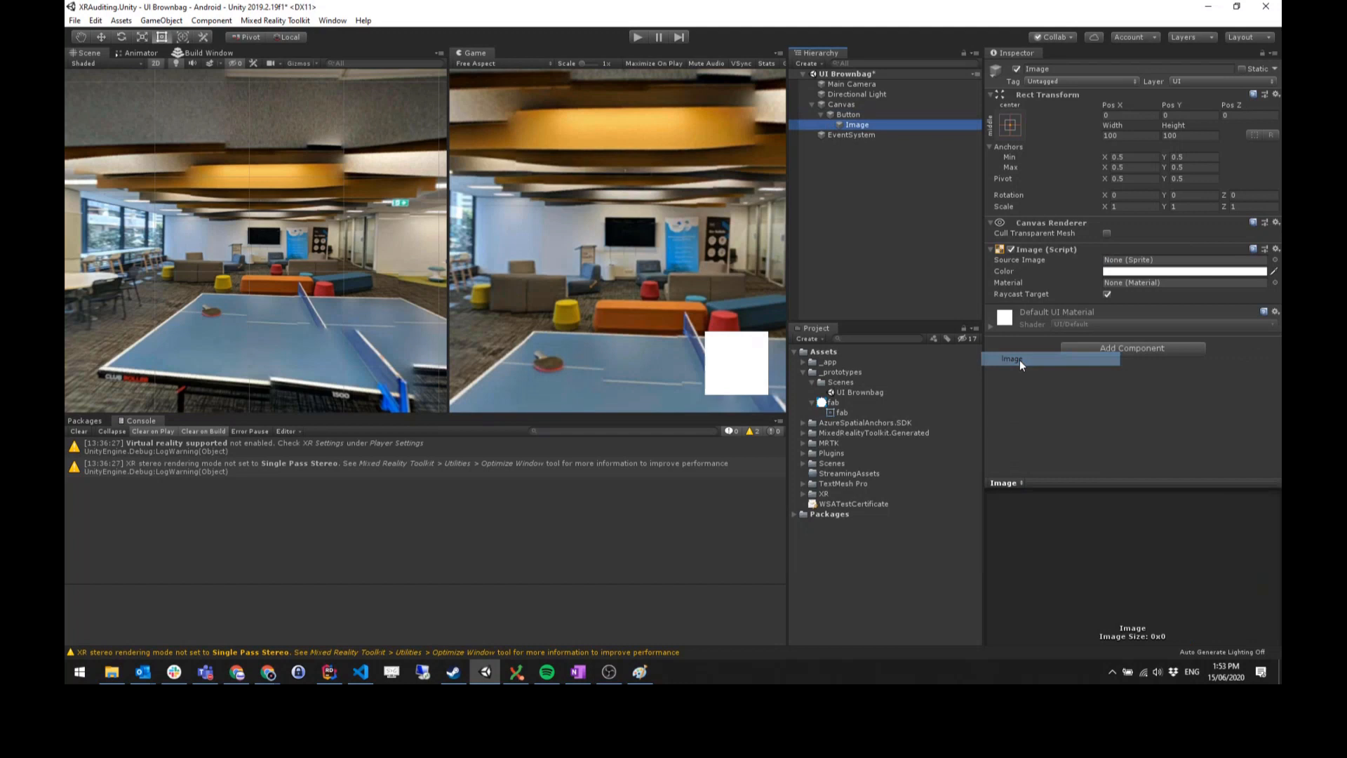
# - Set the child Image's width and height to 40 each
pyautogui.click(858, 116)
pyautogui.click(860, 124)
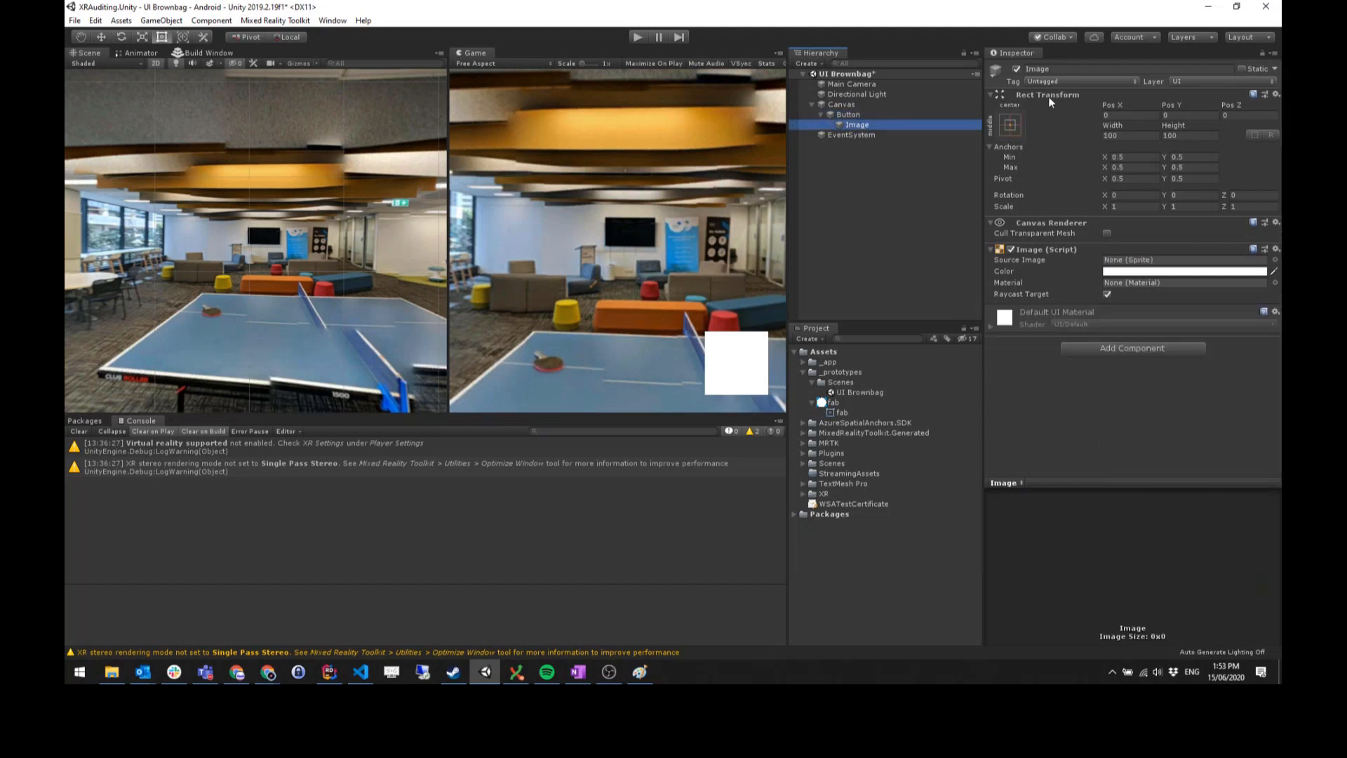
pyautogui.click(1126, 136)
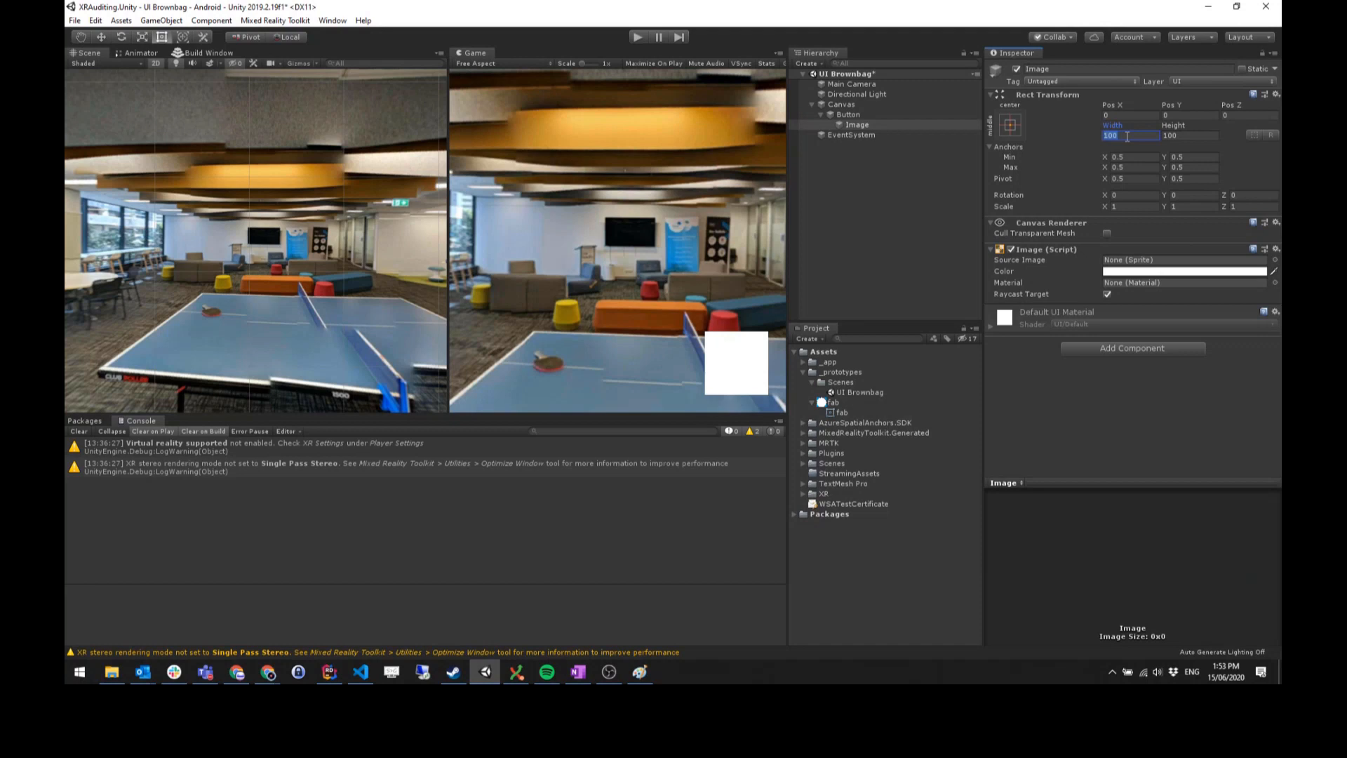
pyautogui.write('40')
pyautogui.click(1192, 136)
pyautogui.write('40')
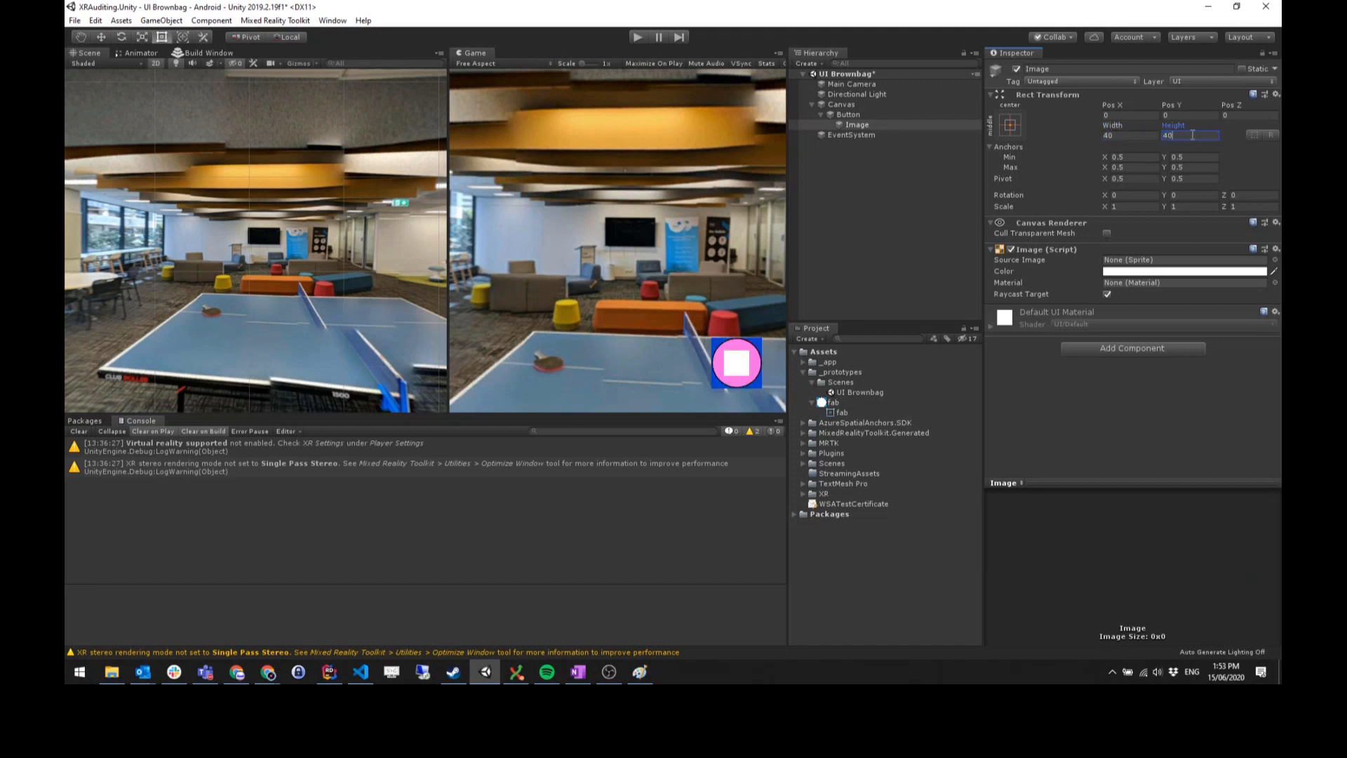
# - Assign the ButtonPin sprite as the child Image's source image
pyautogui.click(1033, 258)
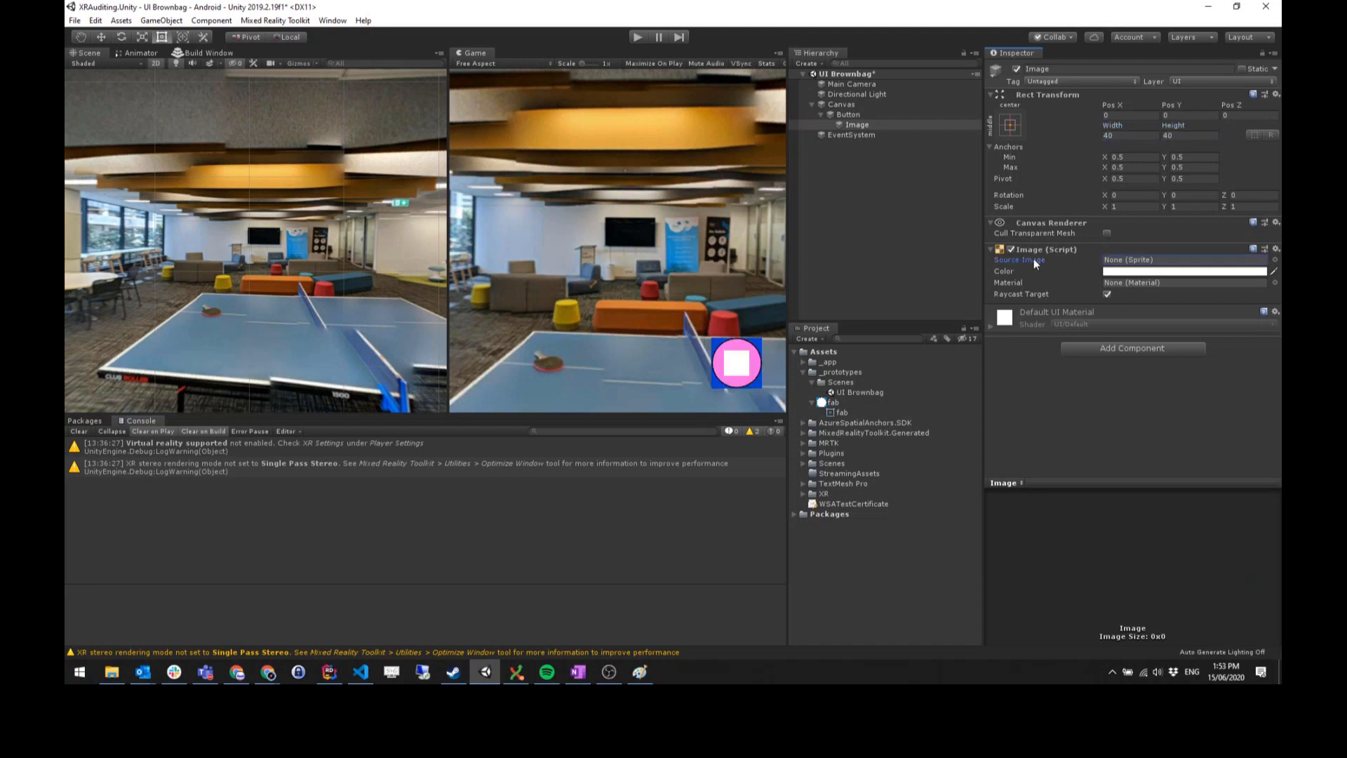
pyautogui.click(1275, 261)
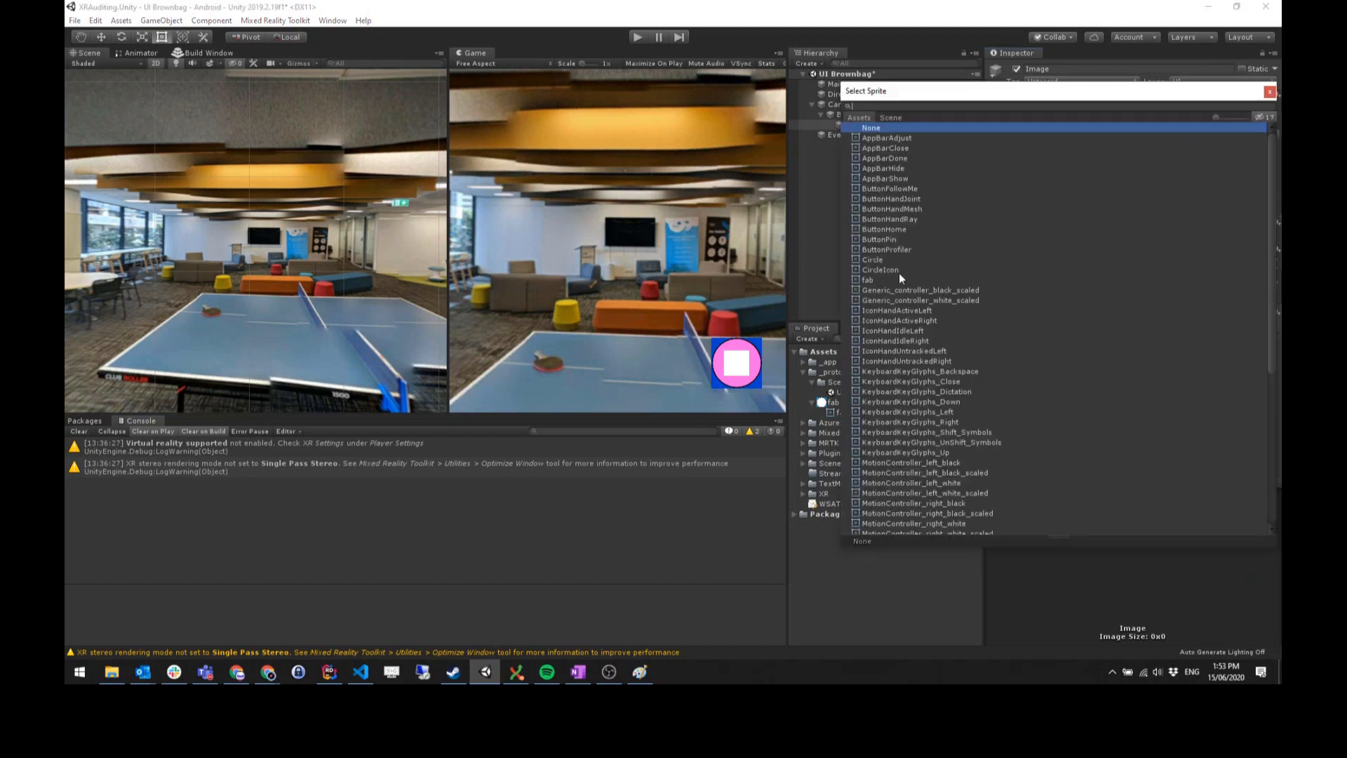
pyautogui.click(891, 239)
pyautogui.doubleClick(892, 241)
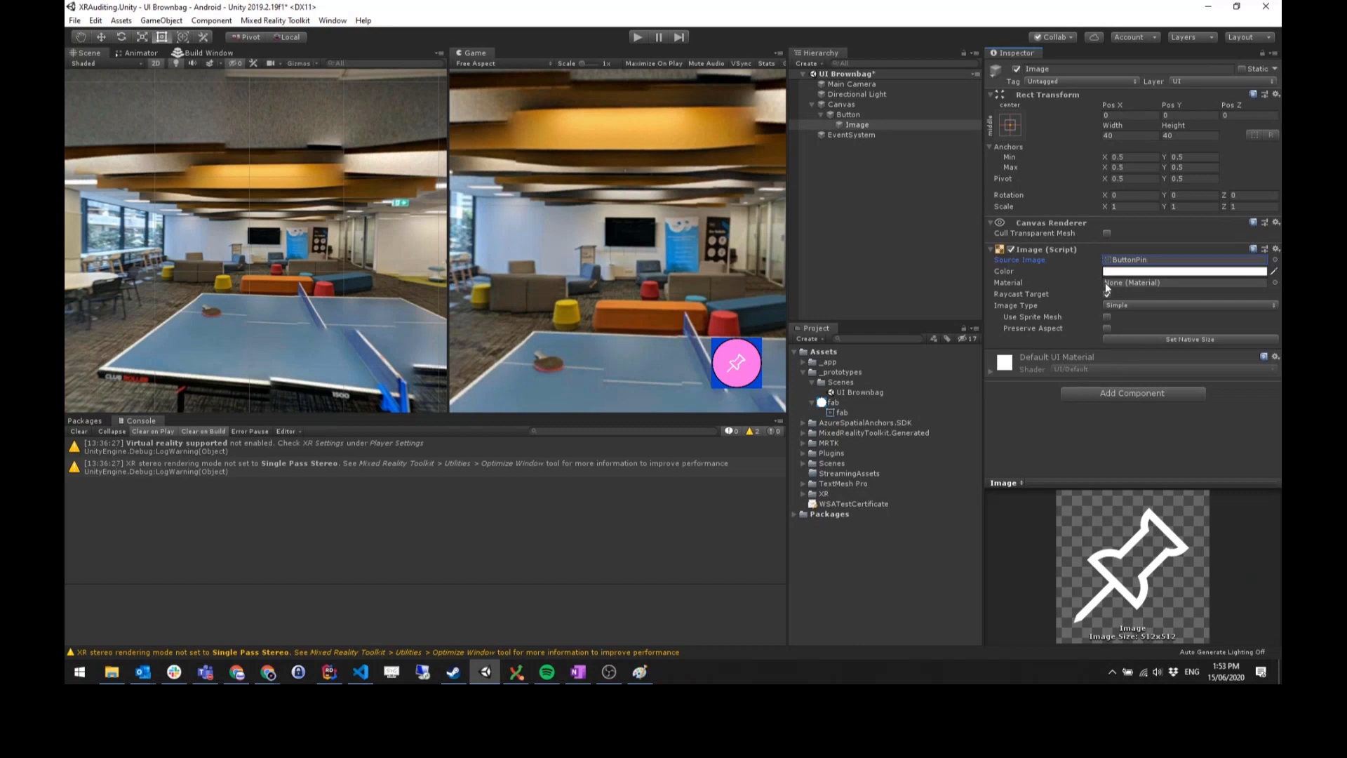
# - Compare the properties of the Button with those of its child Image
pyautogui.click(882, 112)
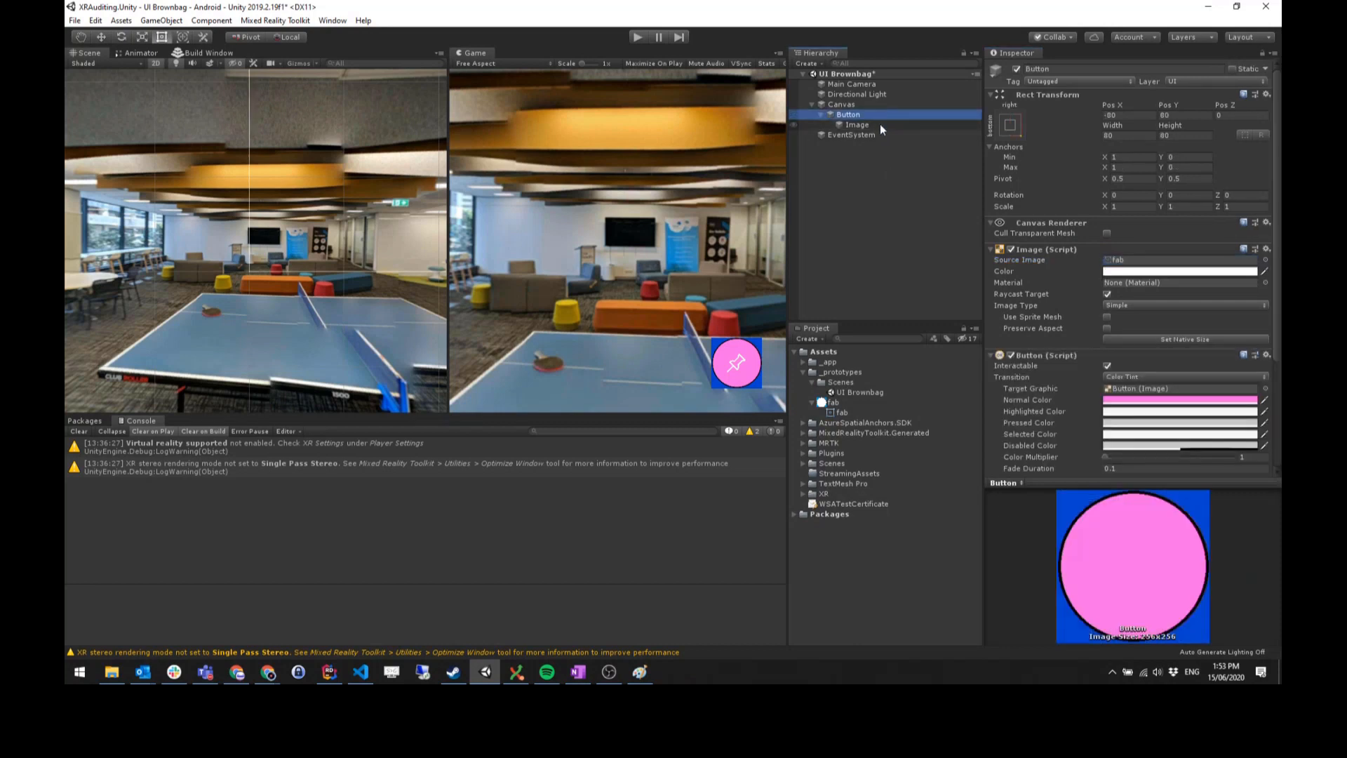
pyautogui.click(880, 124)
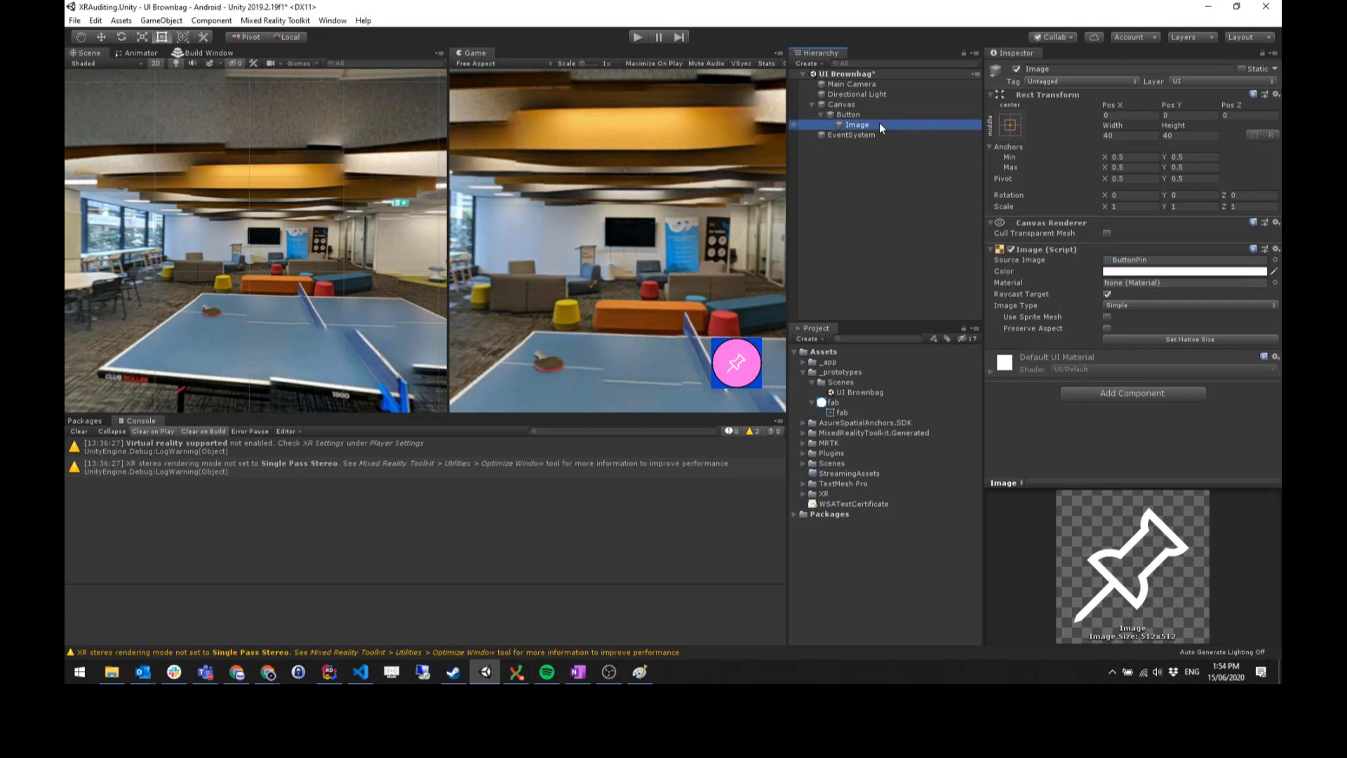
pyautogui.click(878, 115)
pyautogui.click(878, 123)
pyautogui.press('Up')
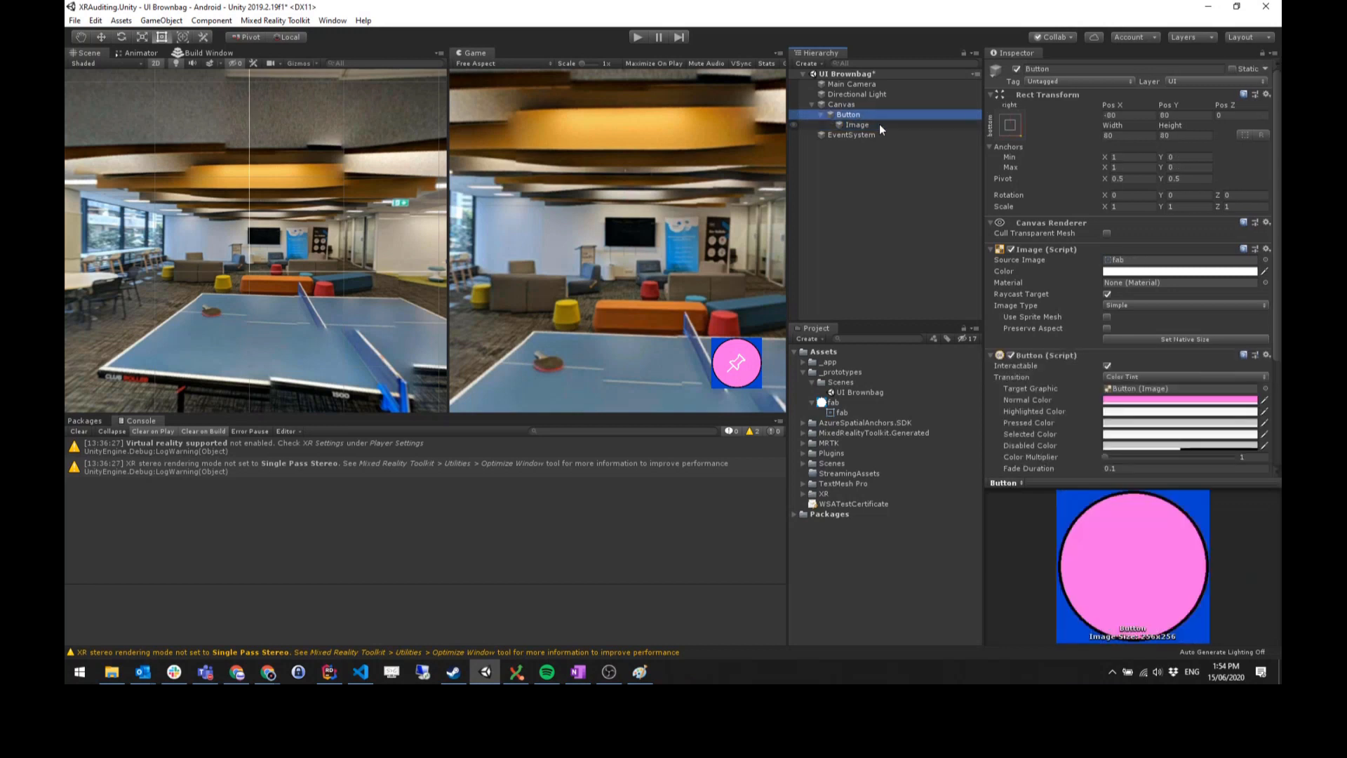
pyautogui.press('Left')
# - Change the child Image's color to bright cyan (00F5FF)
pyautogui.click(820, 115)
pyautogui.click(869, 124)
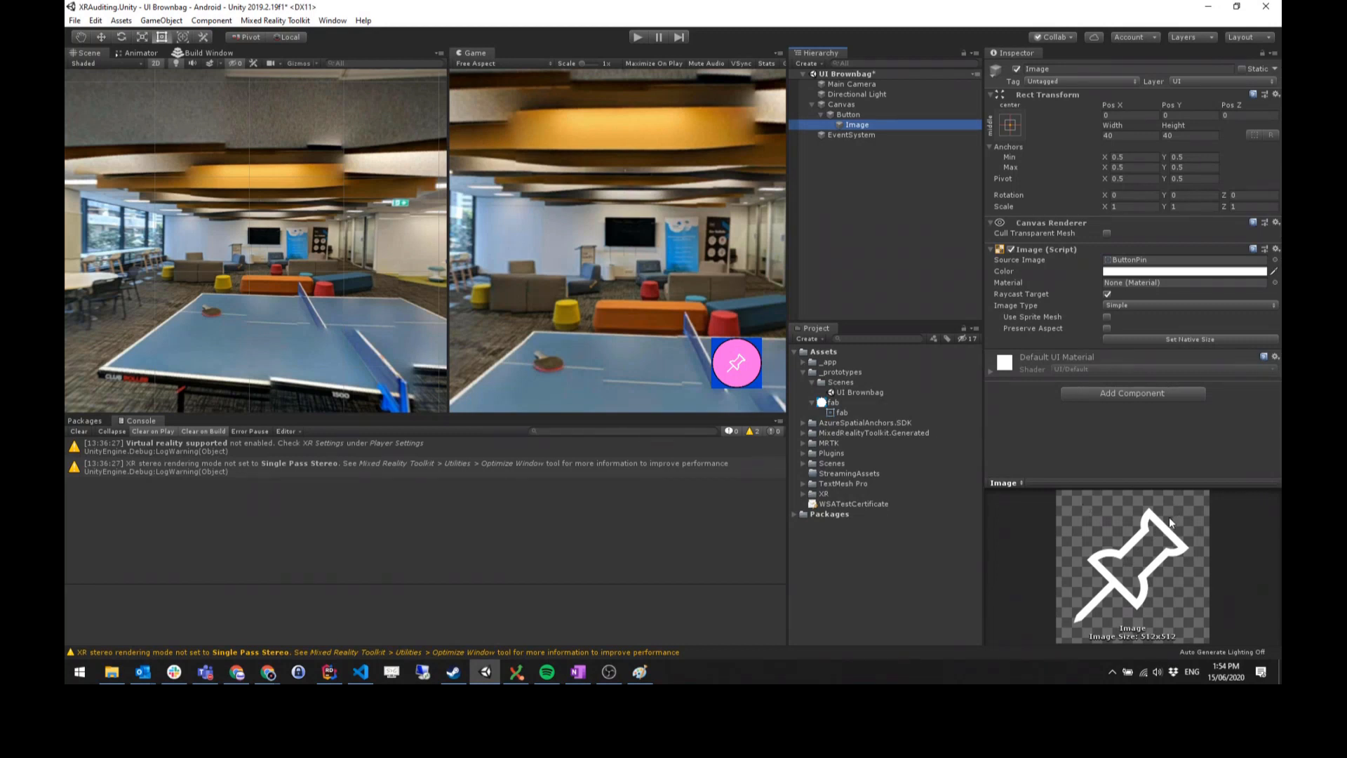
pyautogui.click(1116, 271)
pyautogui.moveTo(999, 257); pyautogui.dragTo(1023, 208)
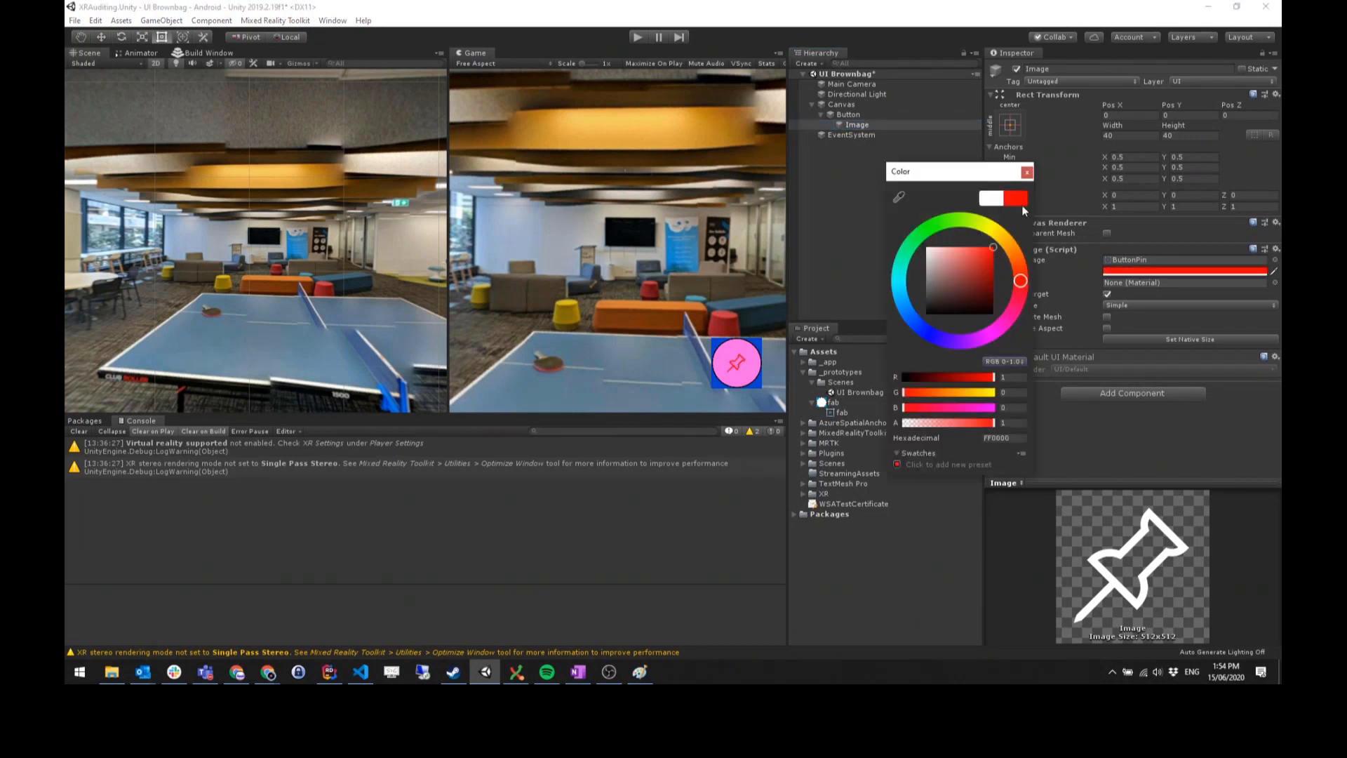
pyautogui.click(903, 288)
pyautogui.click(955, 247)
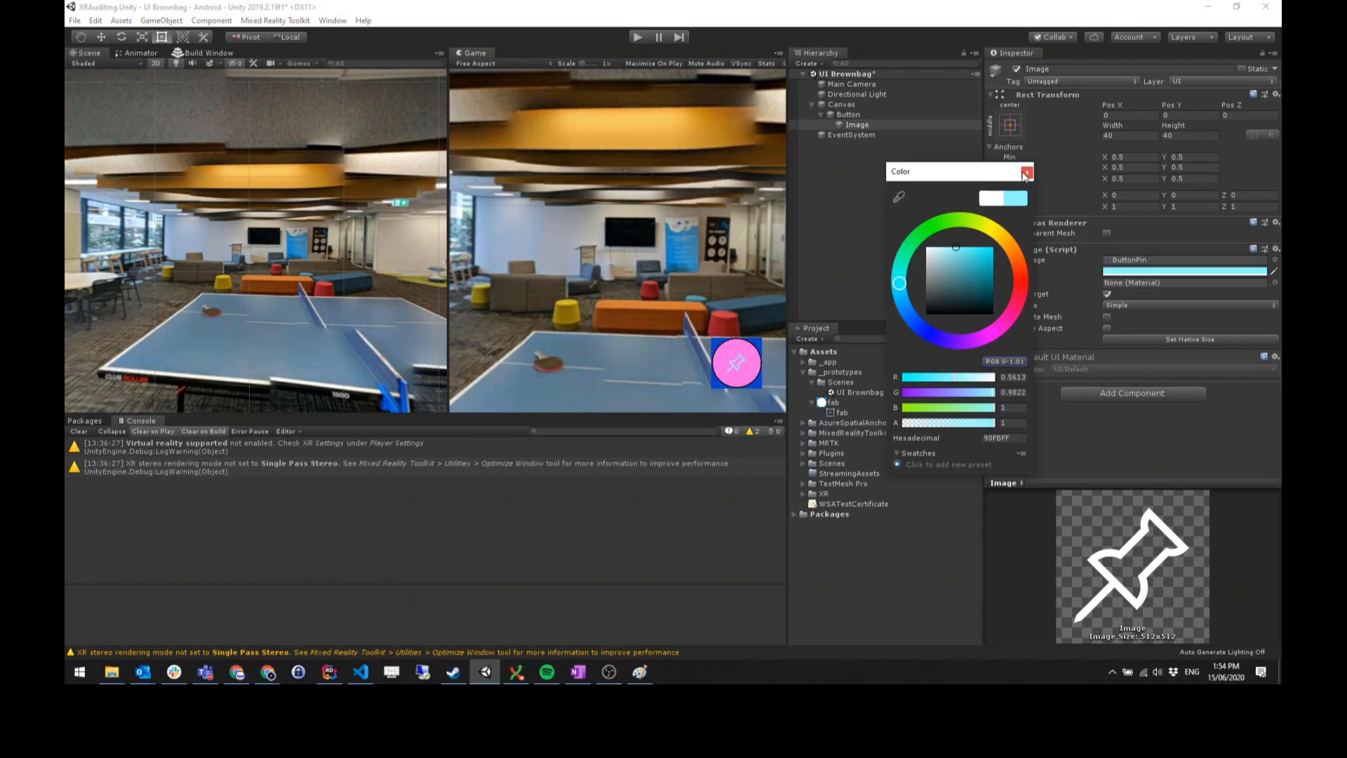
pyautogui.click(992, 249)
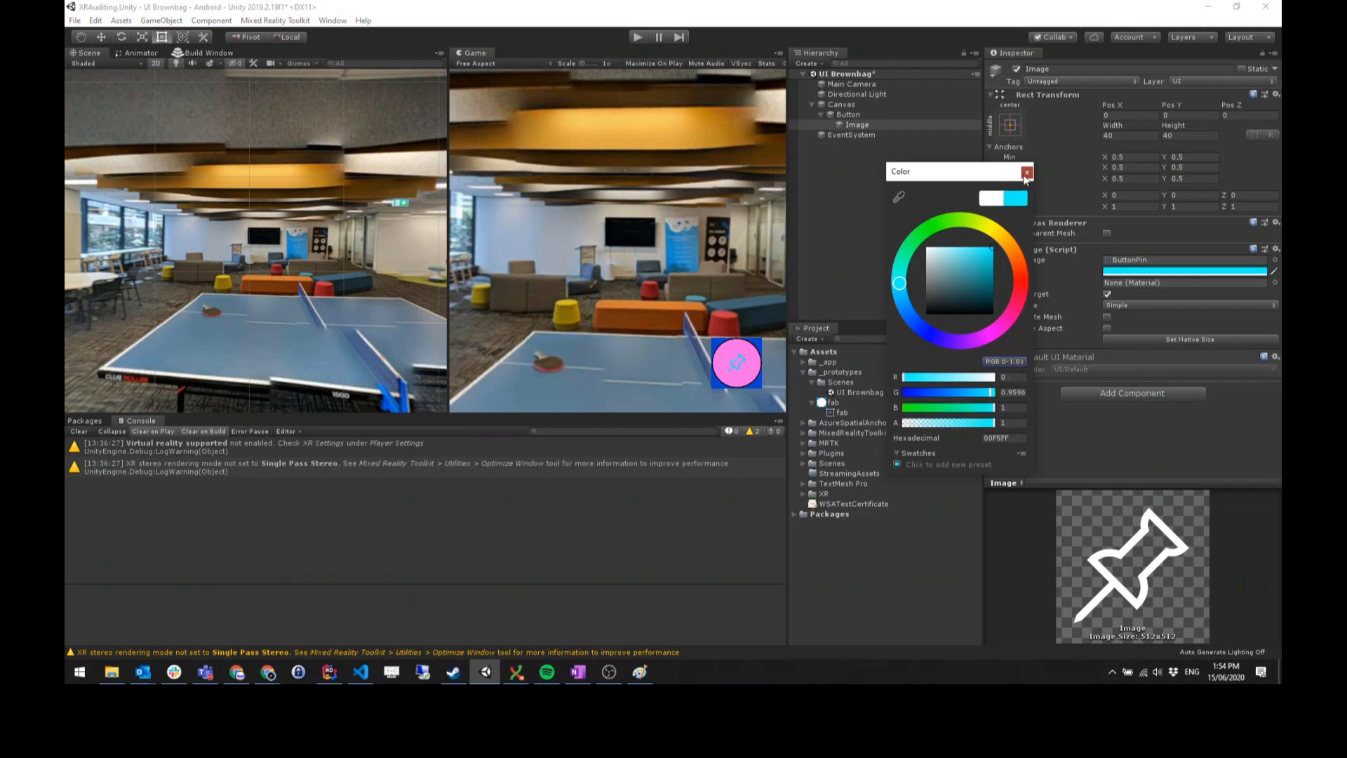
pyautogui.click(1025, 172)
pyautogui.click(881, 247)
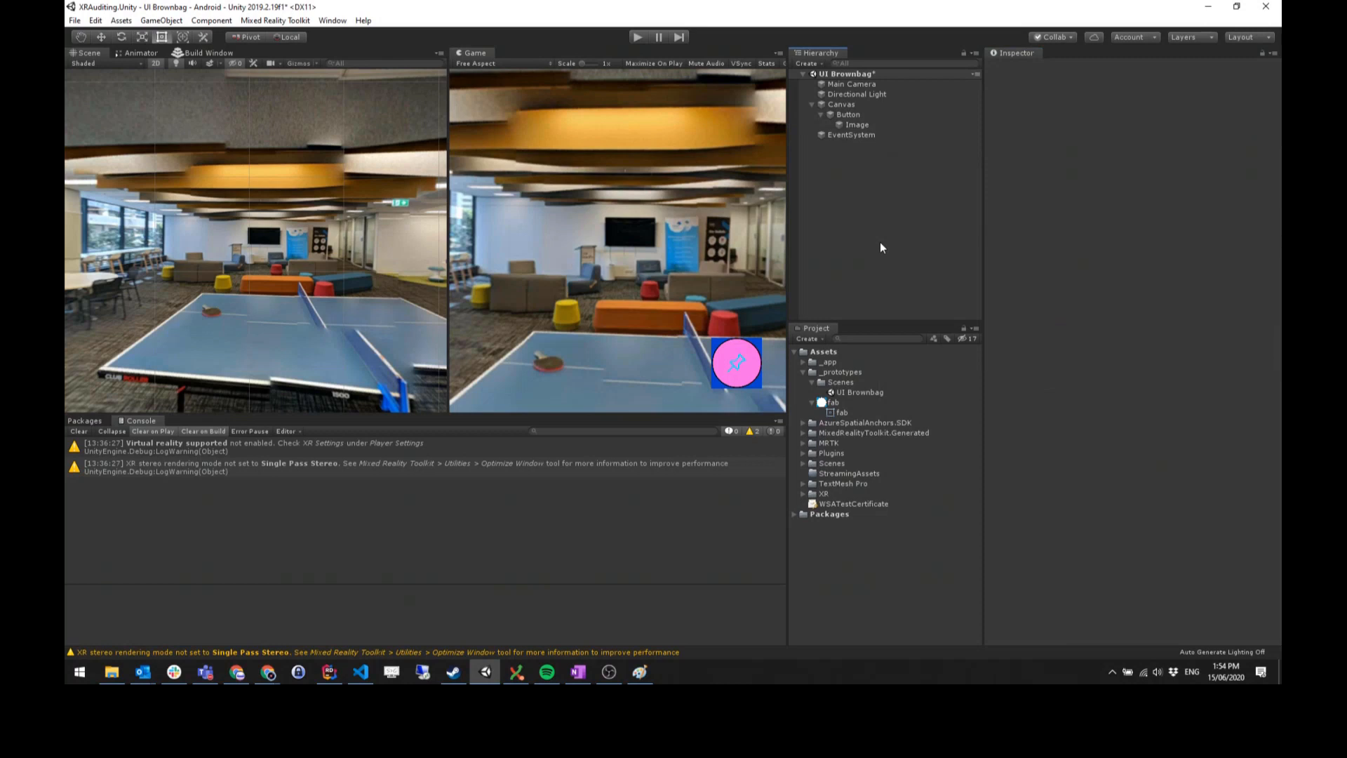
# - Collapse the Button's children and add a UI Scroll View under the Canvas
pyautogui.click(920, 129)
pyautogui.press('Left')
pyautogui.press('Left')
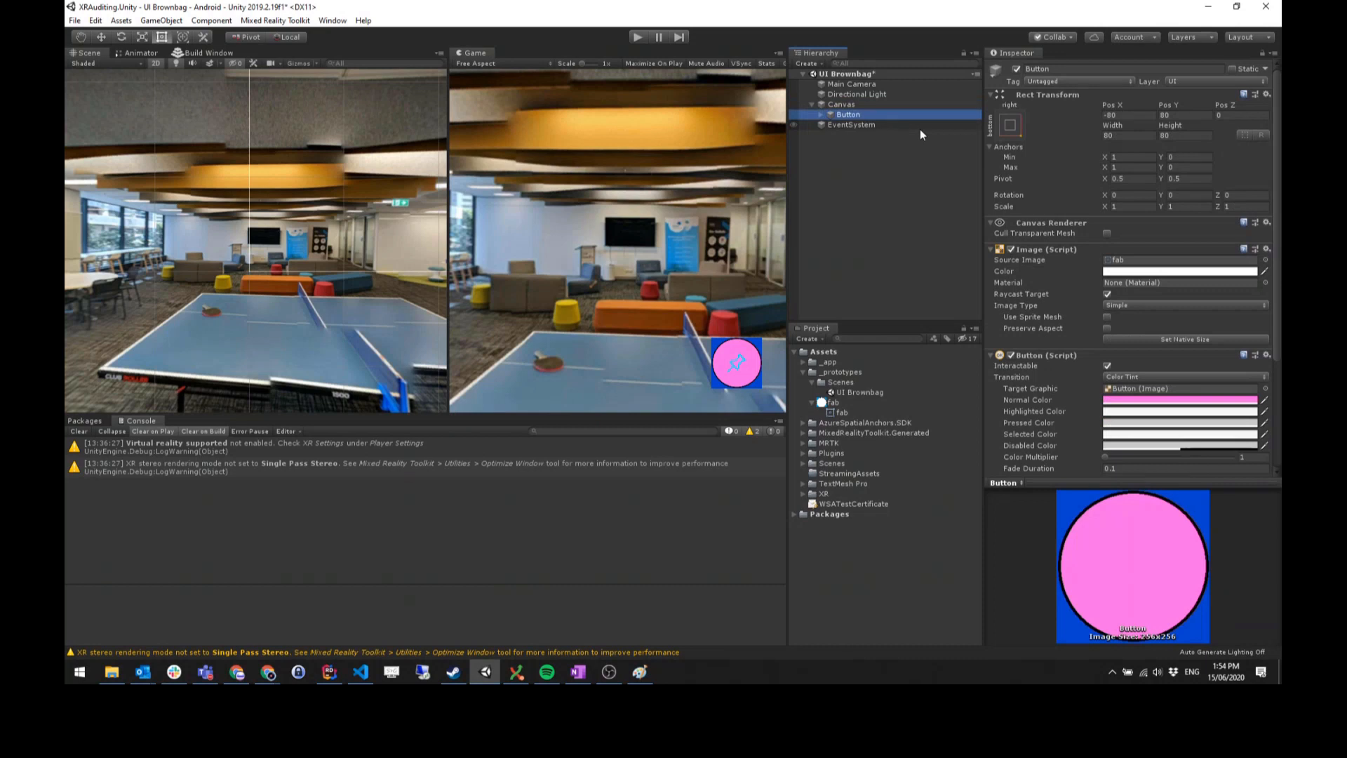
pyautogui.click(868, 104)
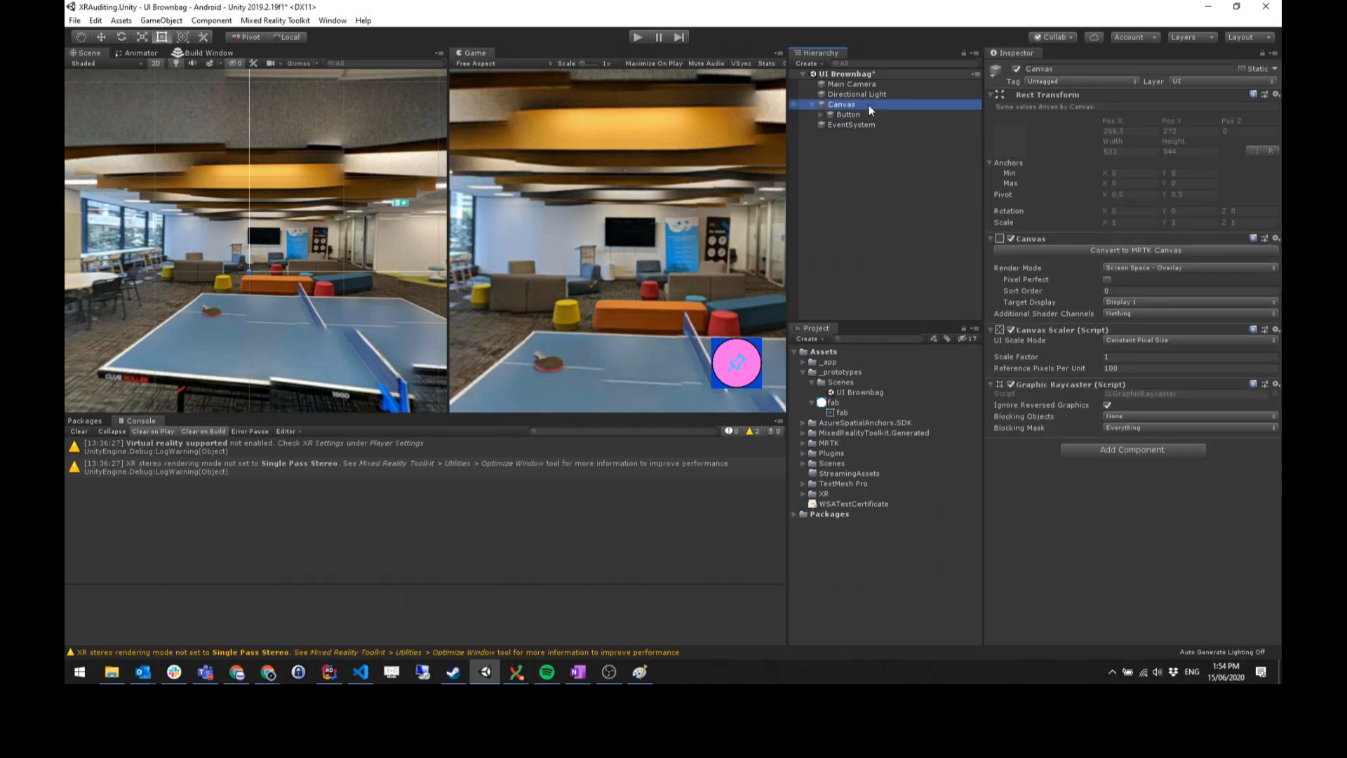
pyautogui.rightClick(868, 104)
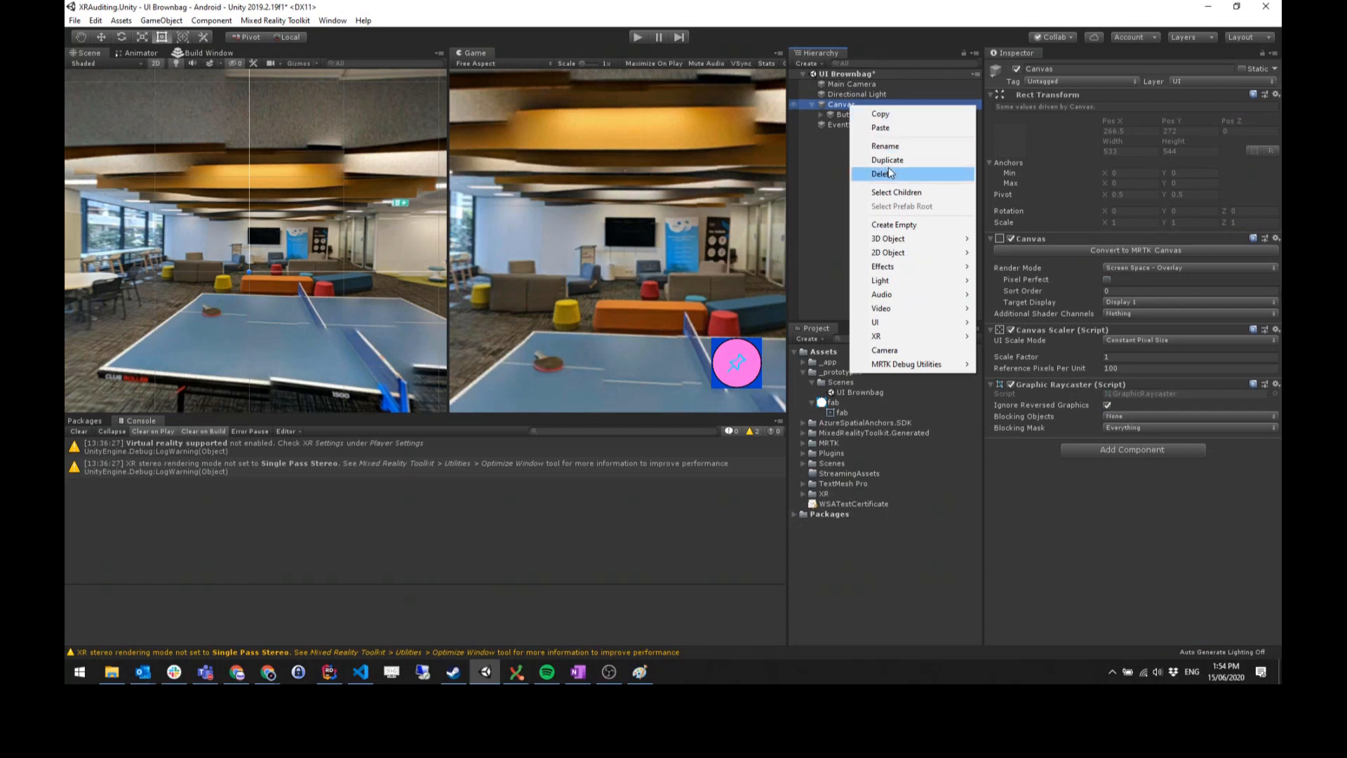
pyautogui.moveTo(916, 326)
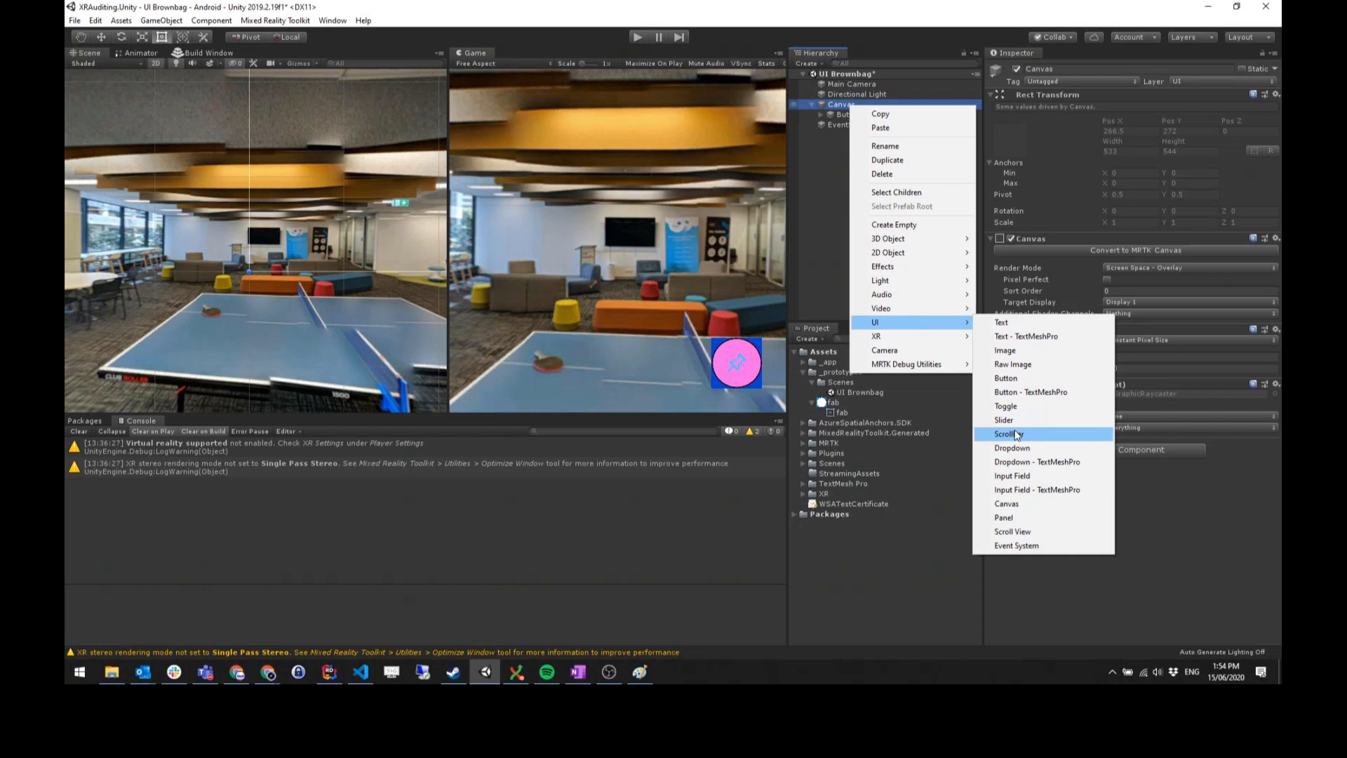
pyautogui.click(1018, 537)
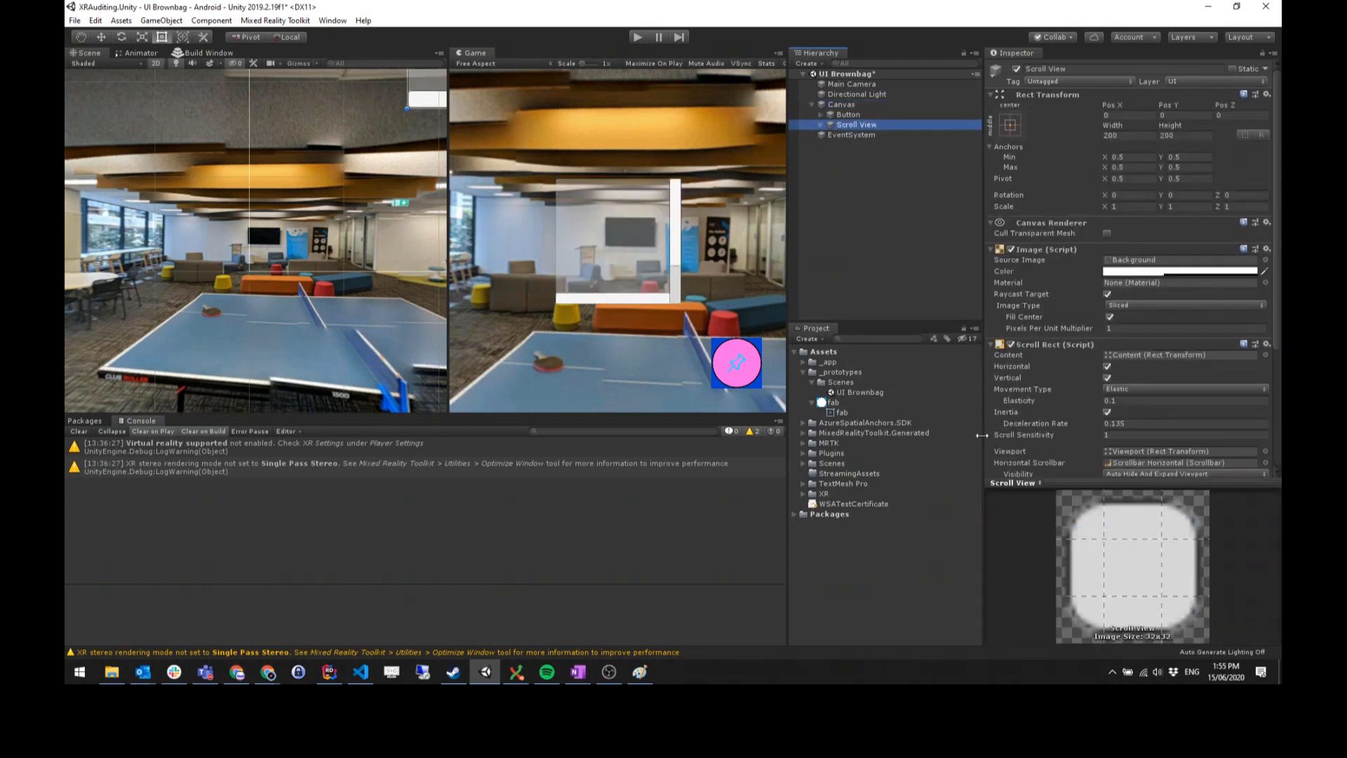
# - Examine the Scroll View's background color and its Scroll Rect settings
pyautogui.click(872, 117)
pyautogui.click(865, 126)
pyautogui.click(1159, 274)
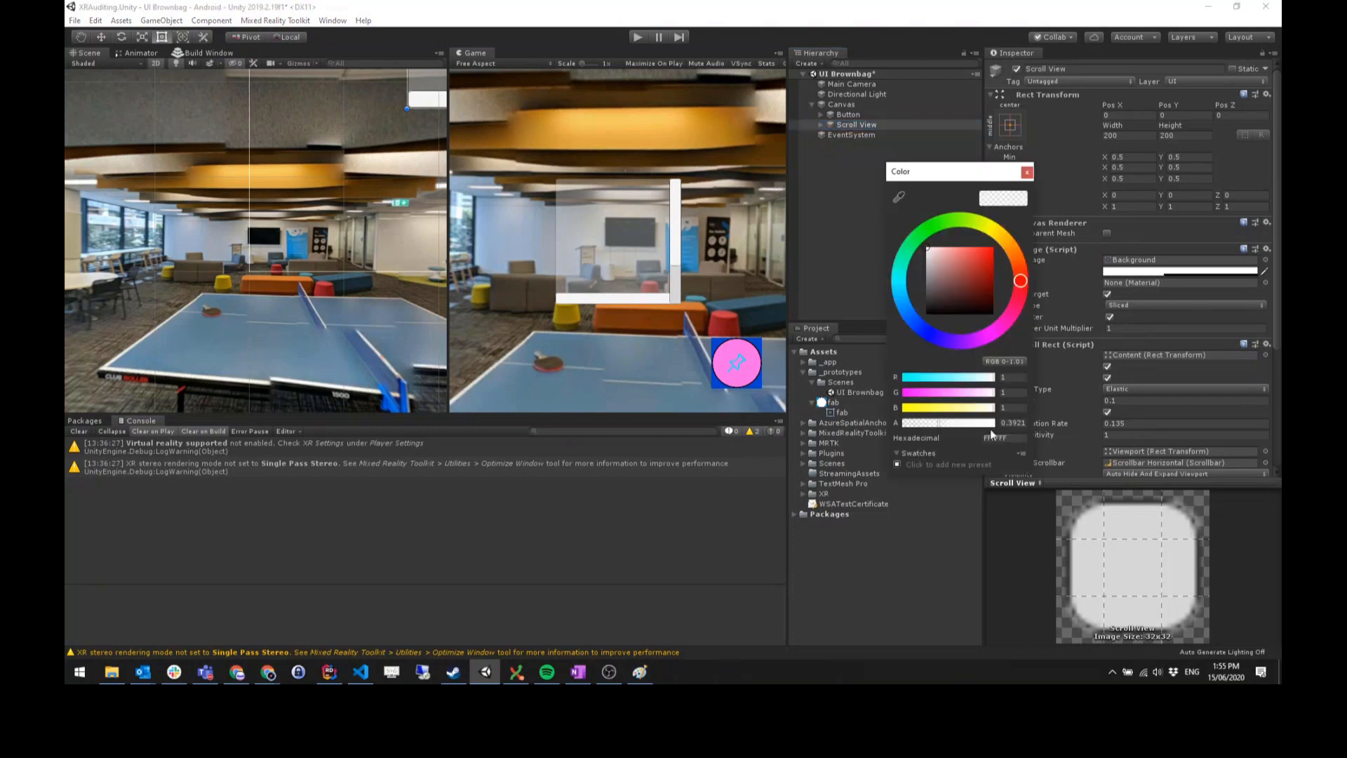
pyautogui.click(1027, 171)
pyautogui.scroll(-3, 1068, 308)
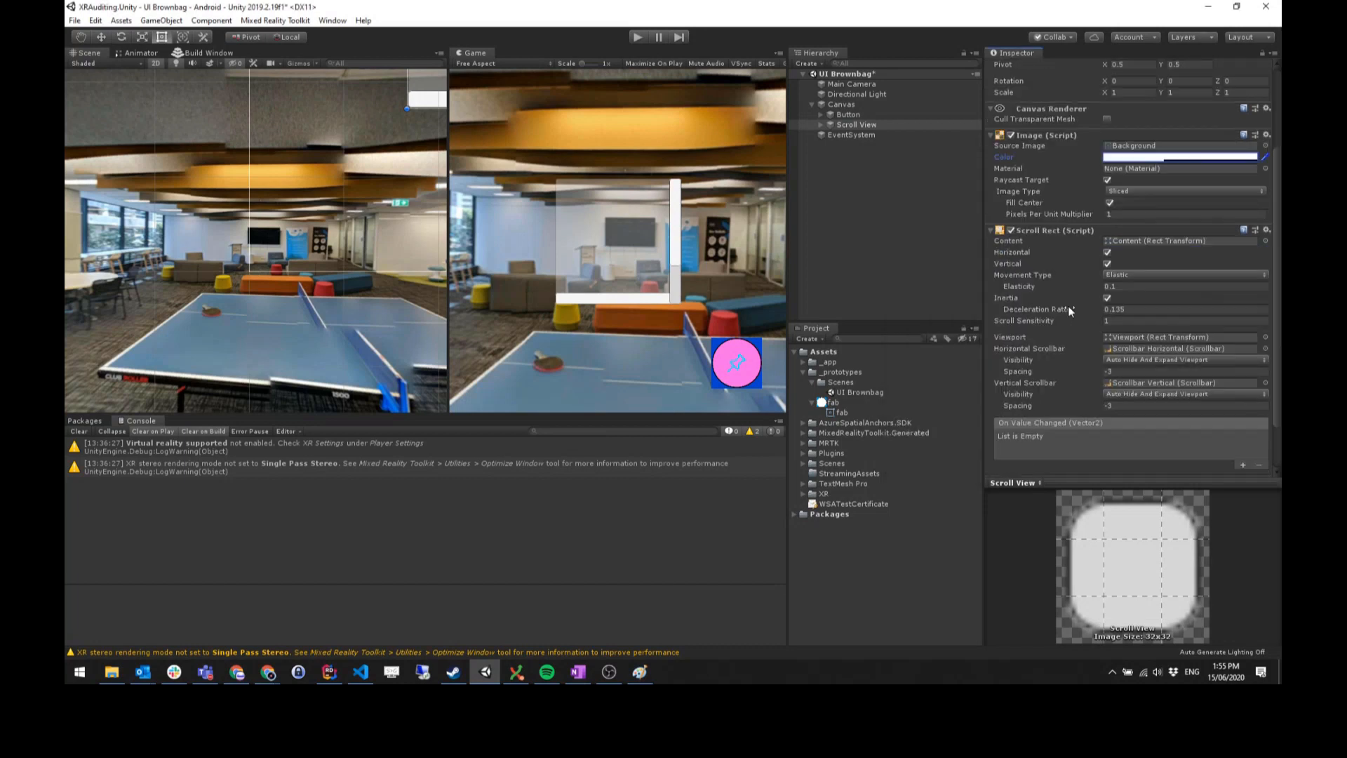
pyautogui.scroll(-2, 1063, 340)
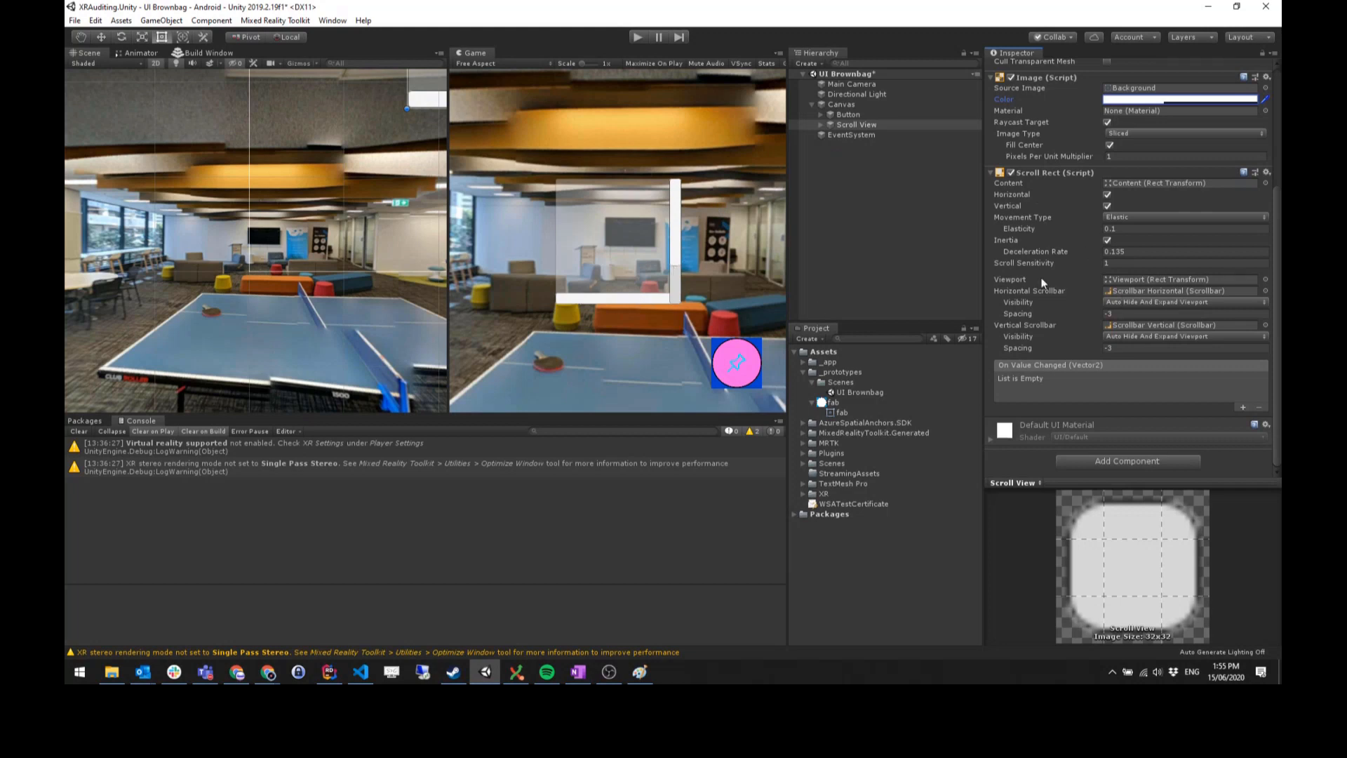
# - Expand the Scroll View and inspect its scrollbars, down to the vertical scrollbar's Sliding Area and Handle
pyautogui.click(856, 127)
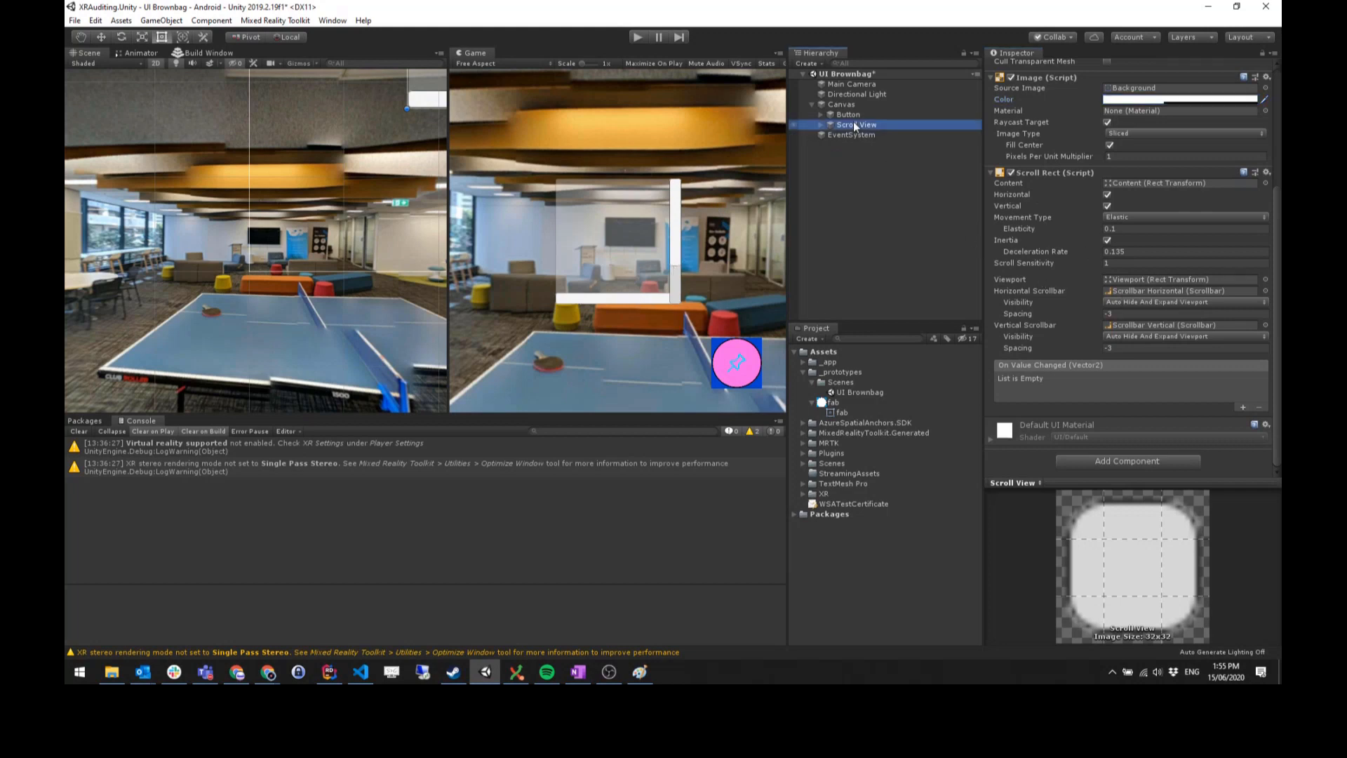
pyautogui.press('Right')
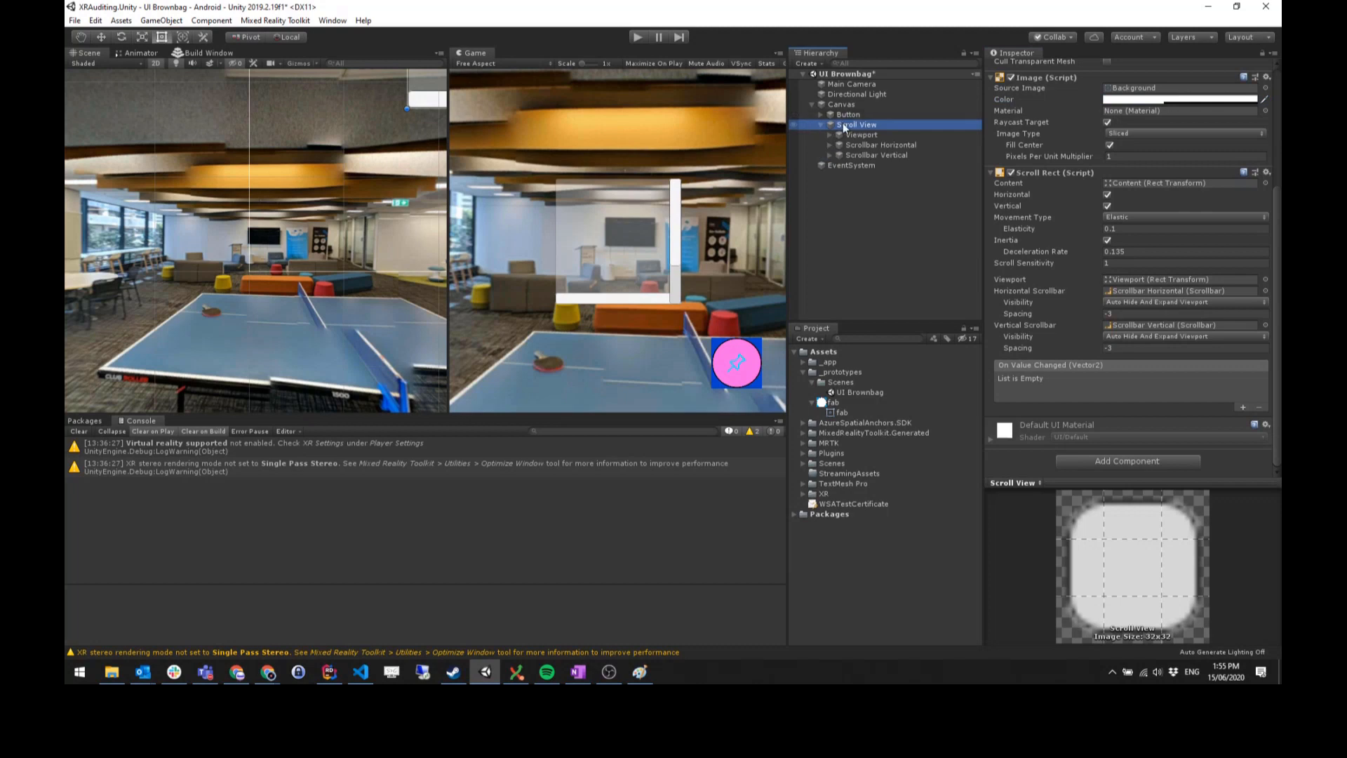
pyautogui.click(860, 145)
pyautogui.click(865, 153)
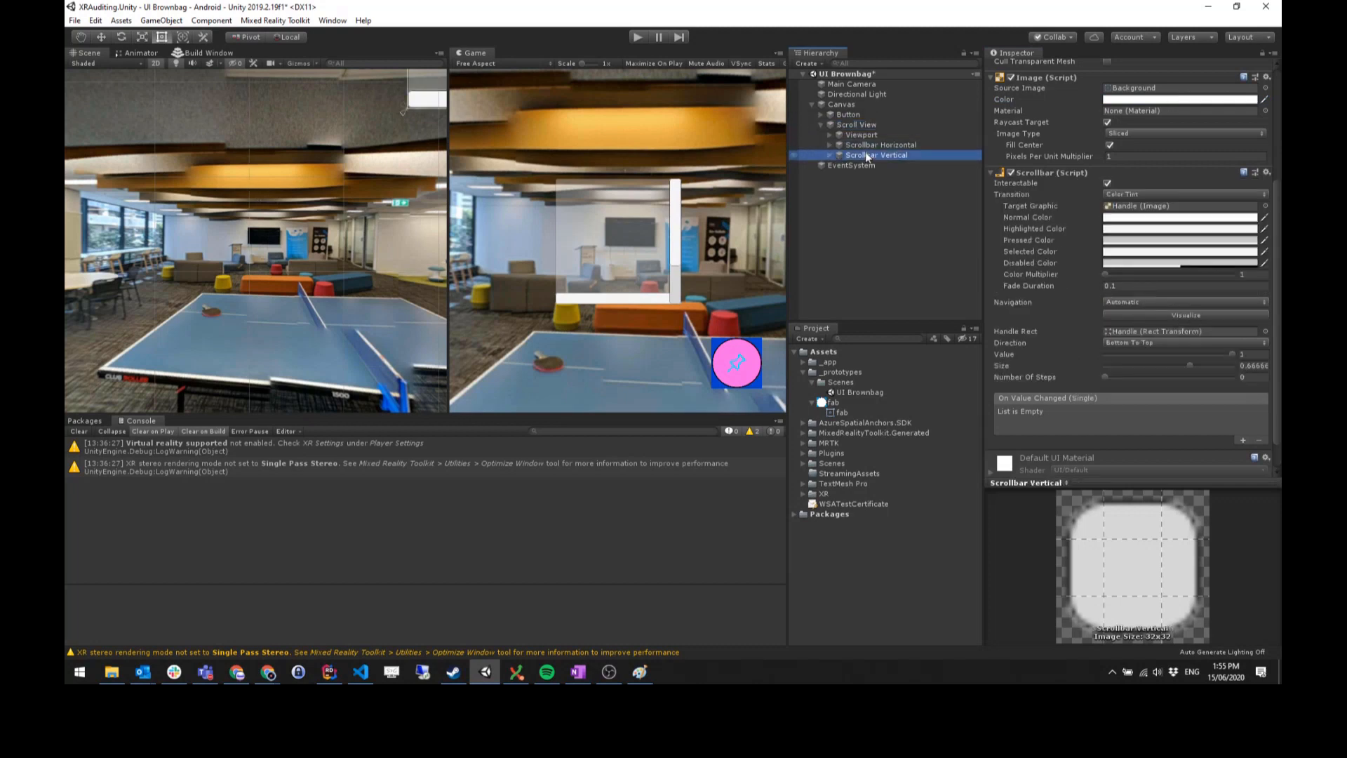
pyautogui.click(828, 155)
pyautogui.click(854, 167)
pyautogui.click(856, 174)
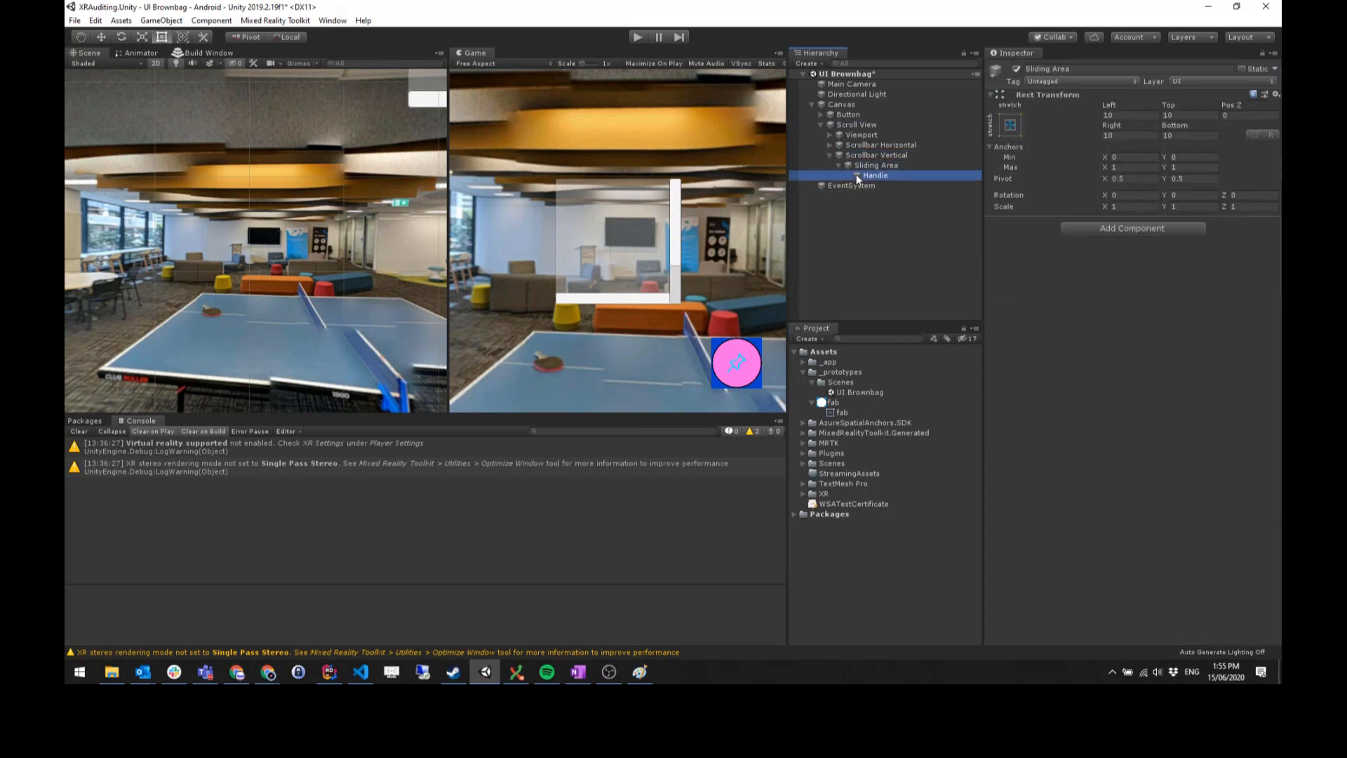
# - Collapse the scrollbar entries, expand the Viewport, and inspect its mask and source image
pyautogui.press('Up')
pyautogui.press('Up')
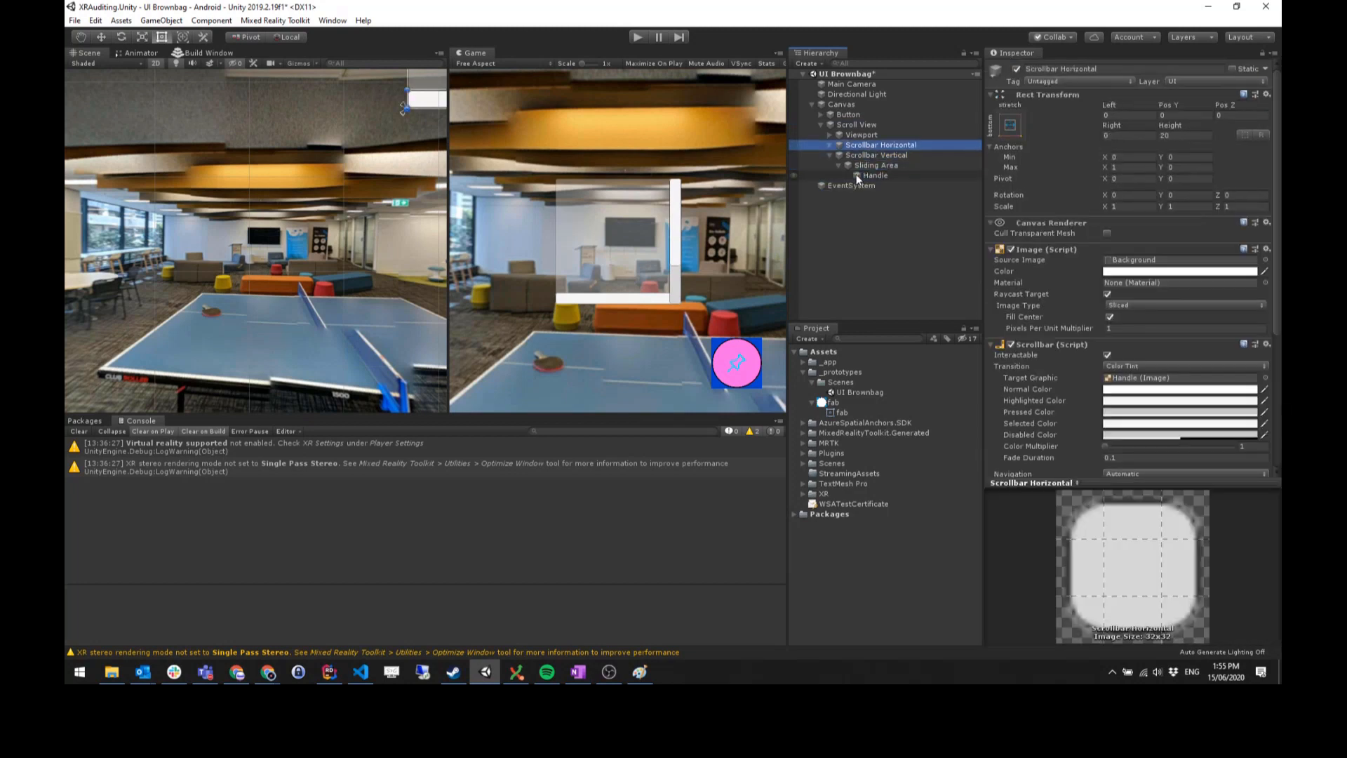
pyautogui.press('Left')
pyautogui.press('Left')
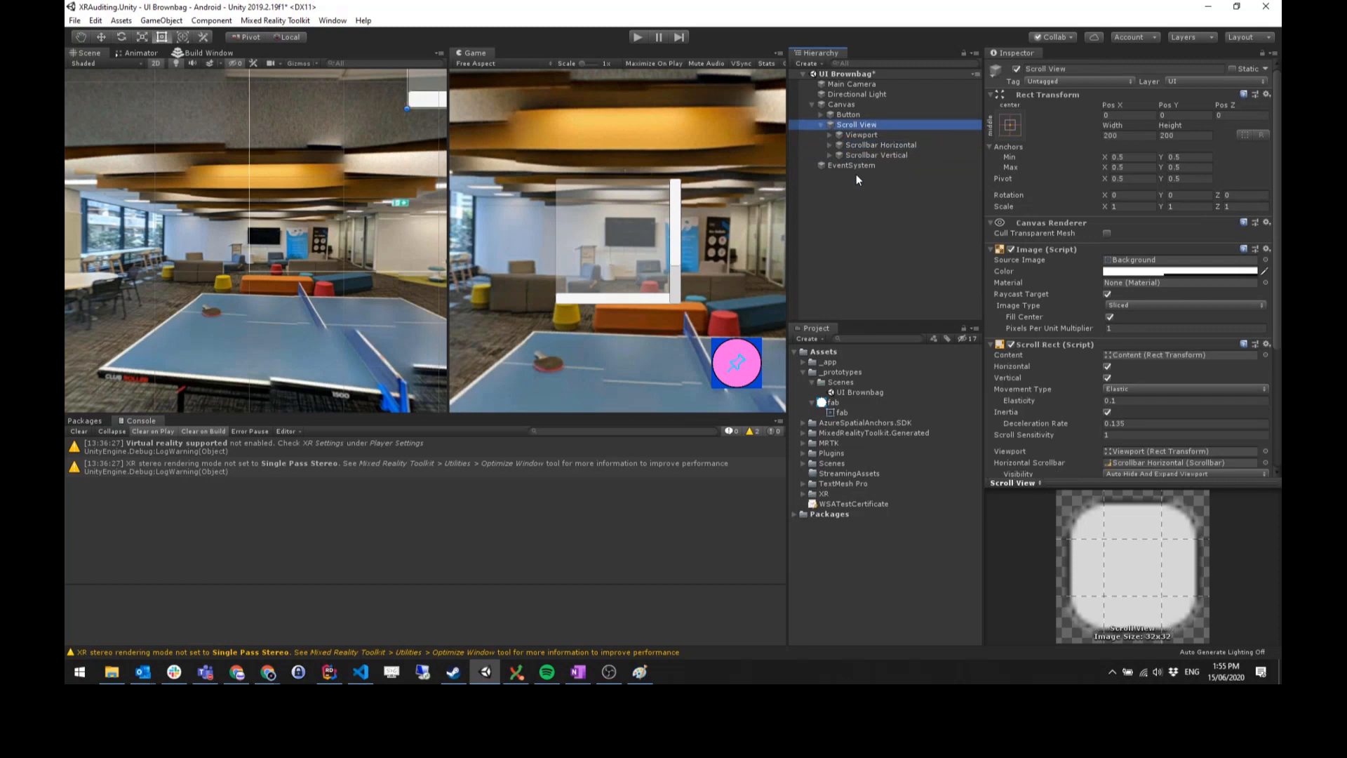
pyautogui.press('Down')
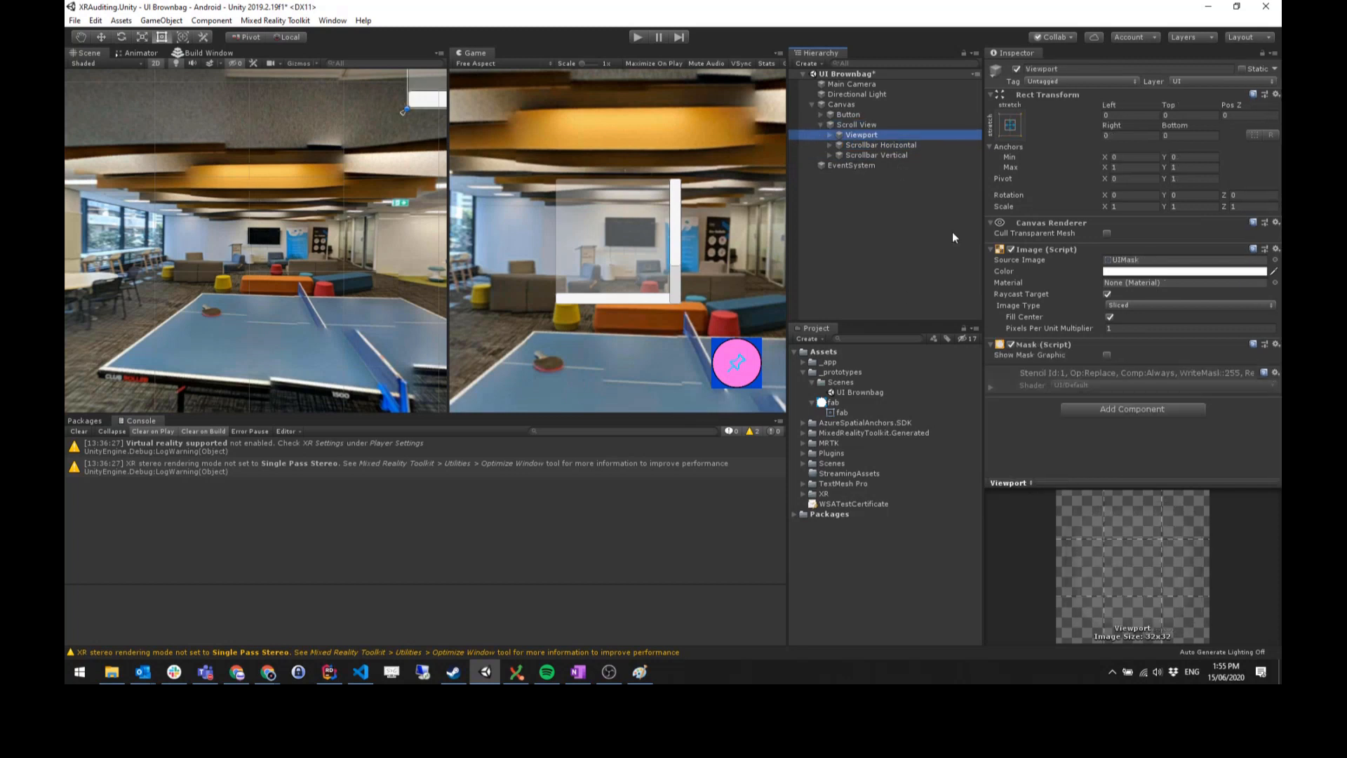
pyautogui.click(830, 134)
pyautogui.click(884, 127)
pyautogui.click(882, 136)
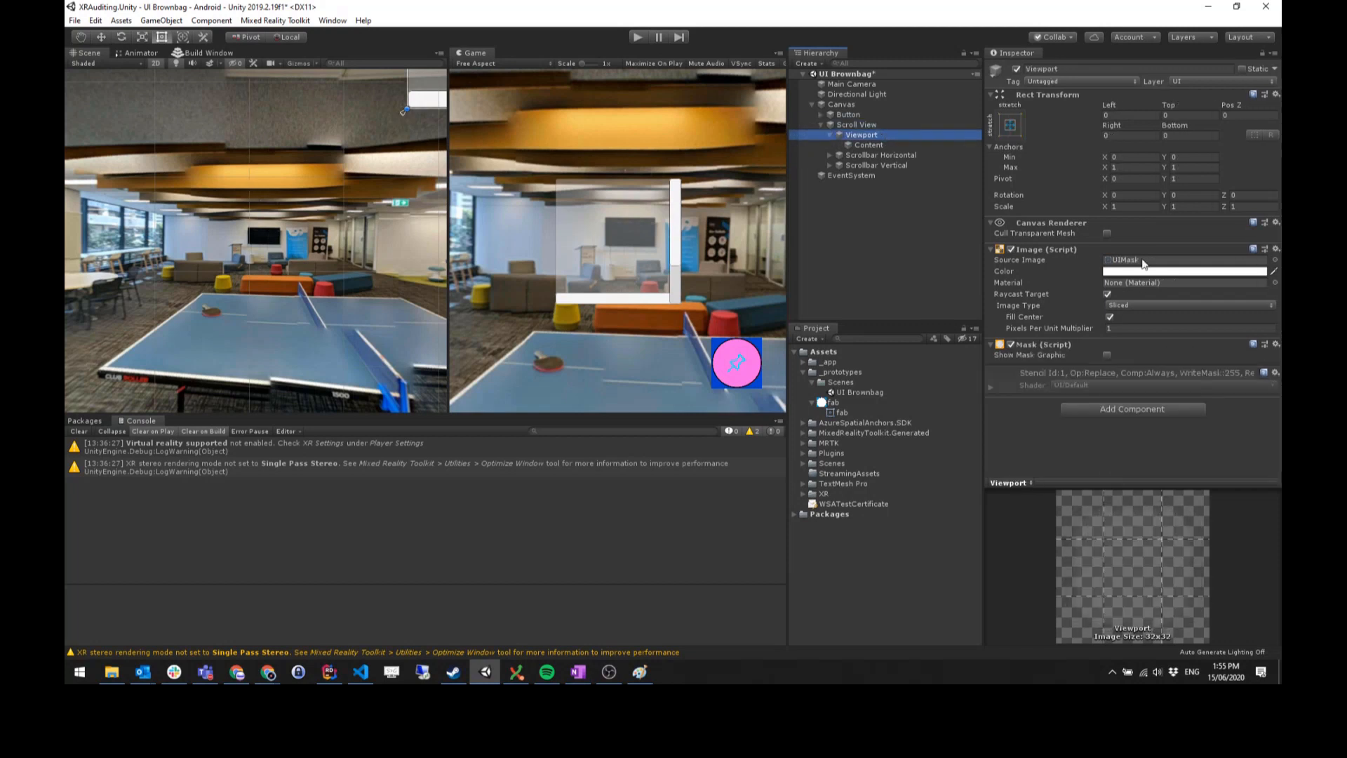
pyautogui.click(1143, 260)
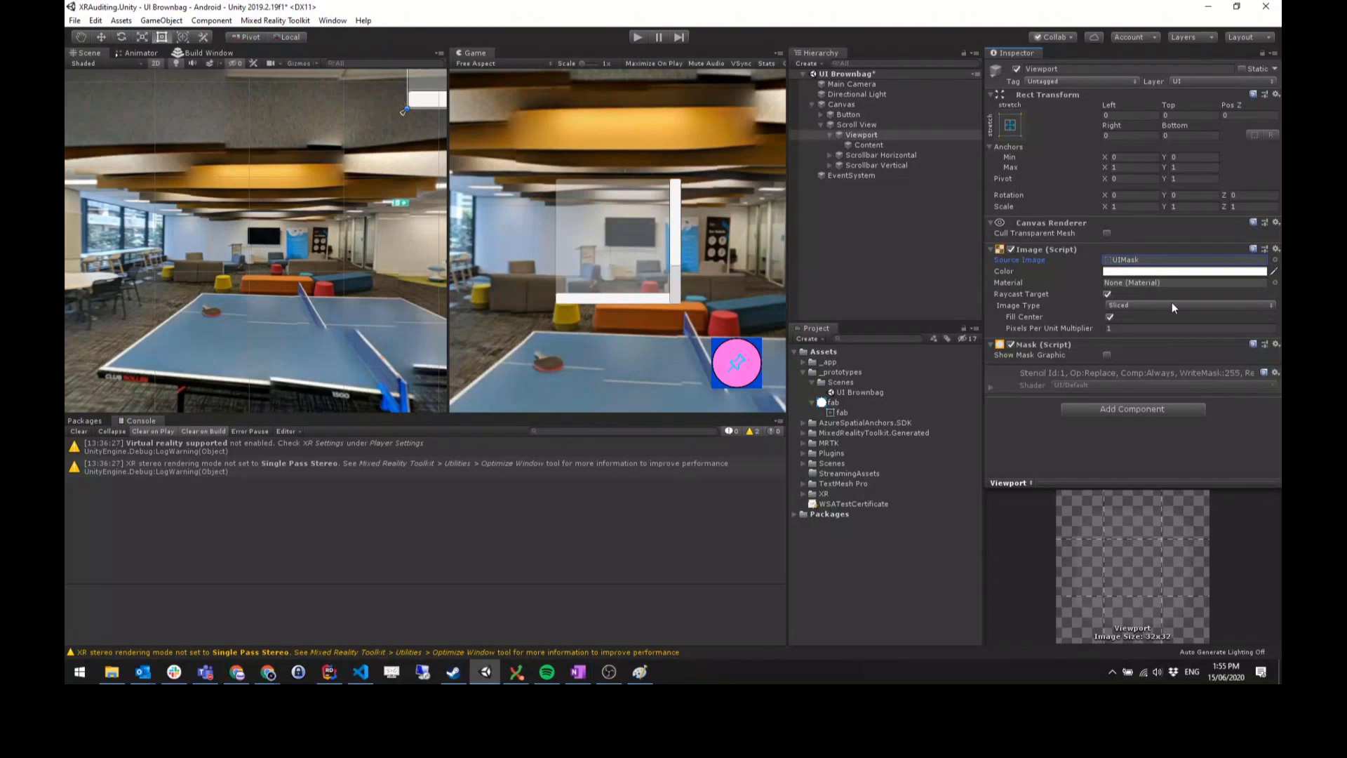
# - Add a UI Text object under the Scroll View's Content
pyautogui.click(881, 144)
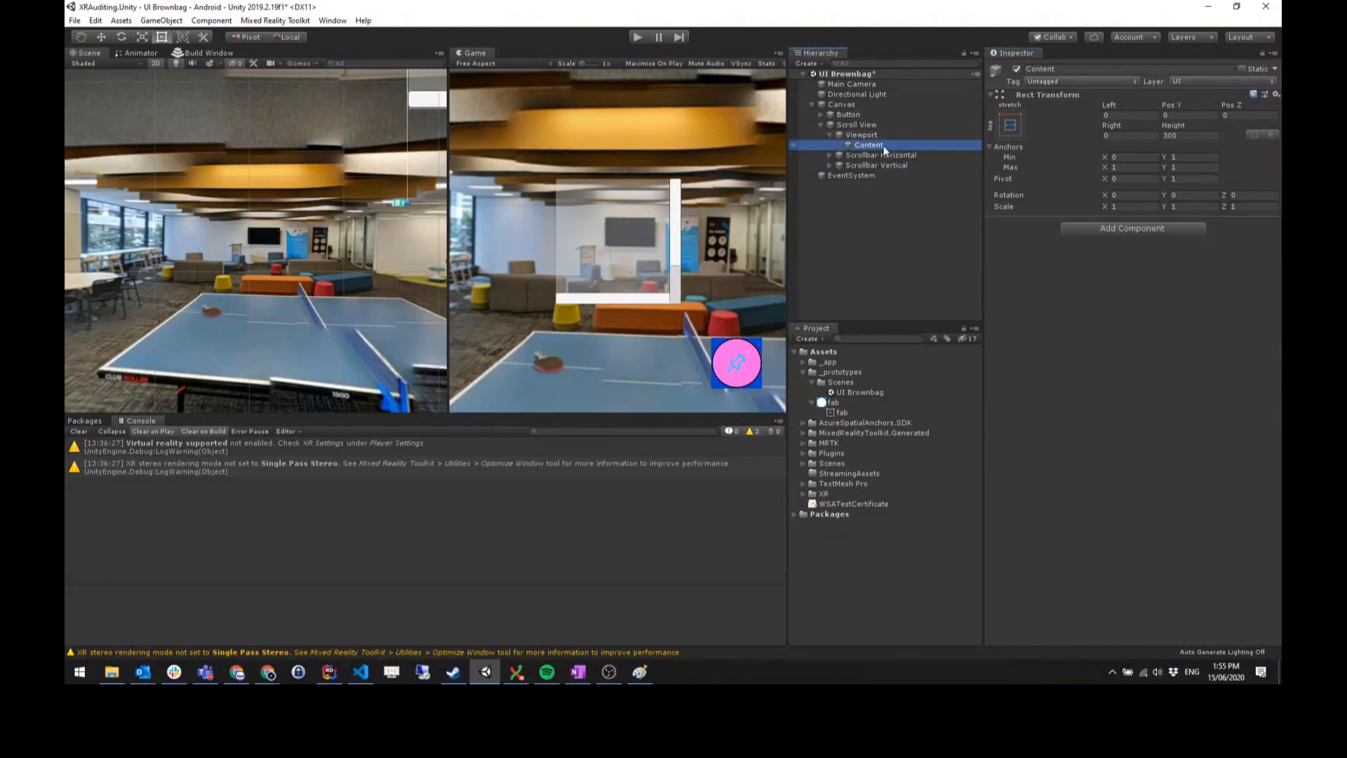
pyautogui.rightClick(874, 146)
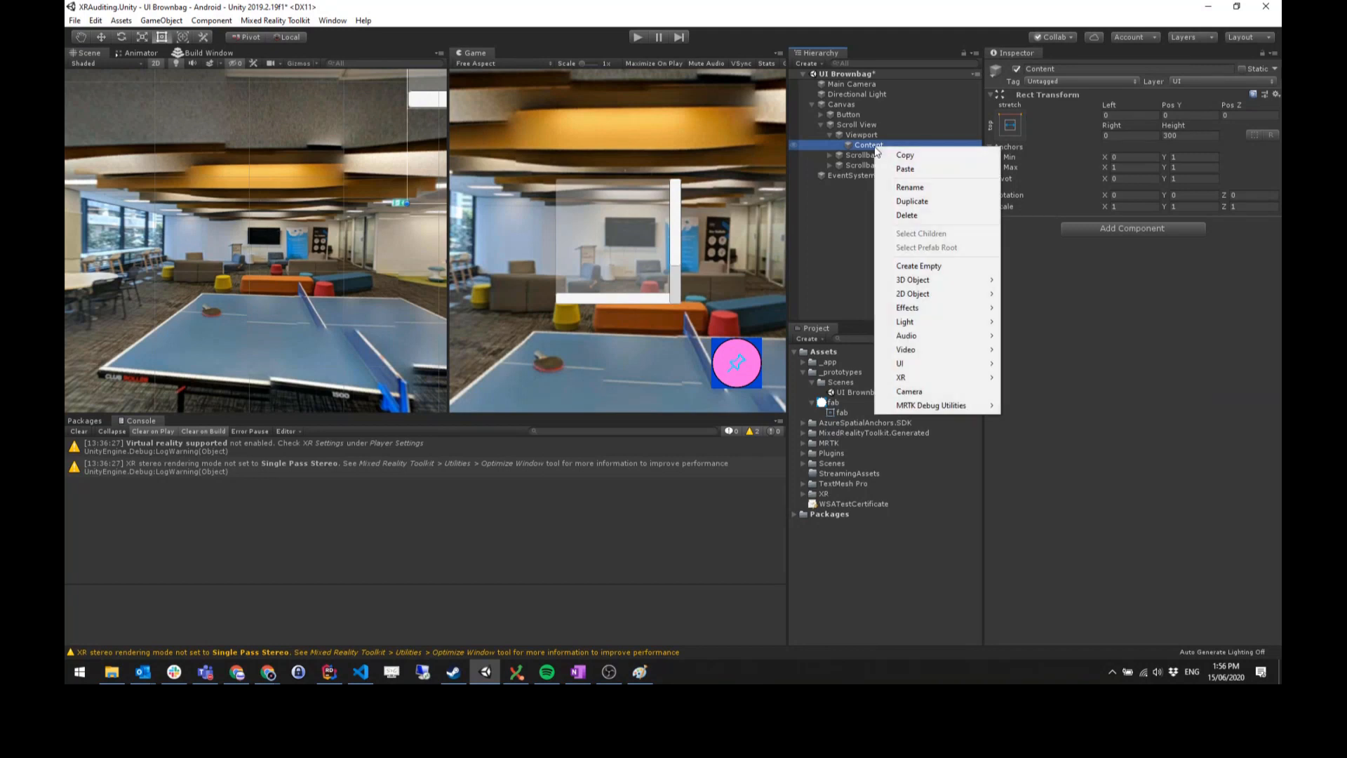
pyautogui.moveTo(905, 363)
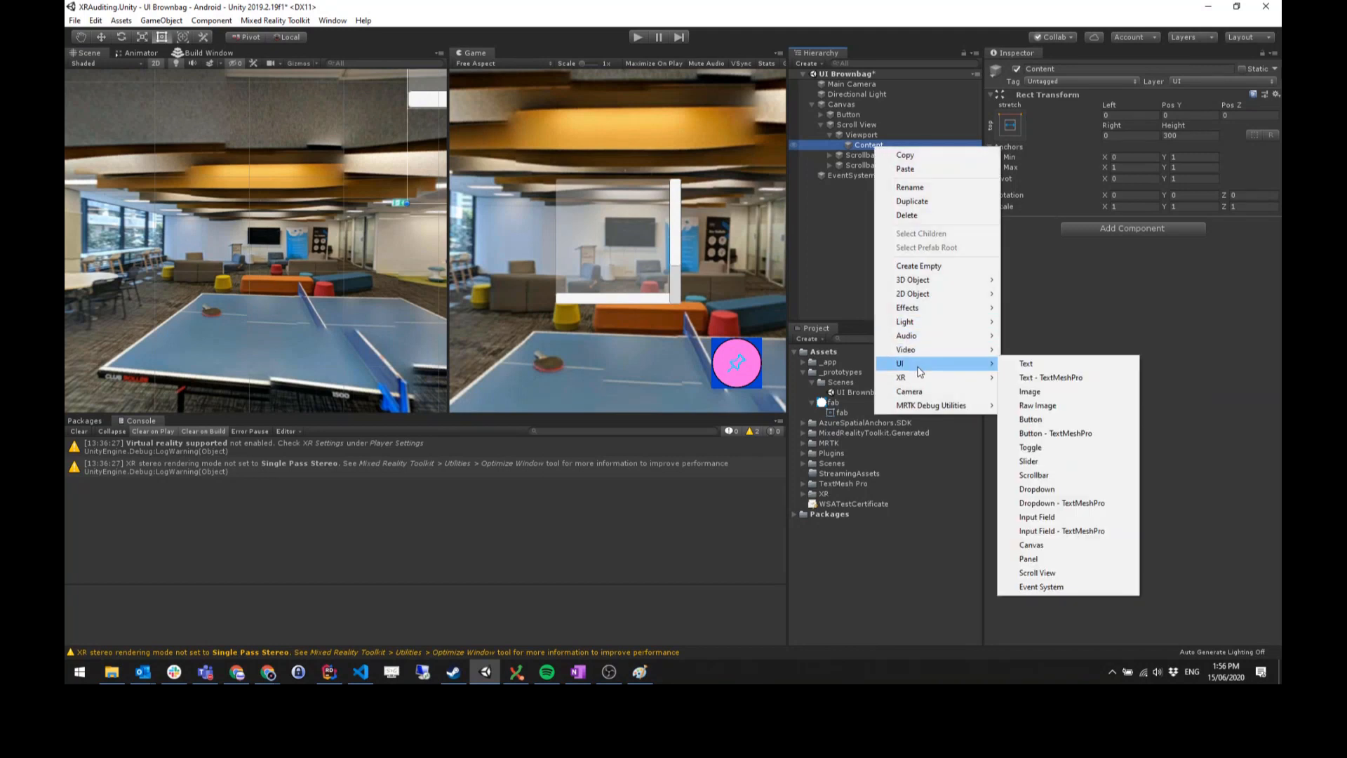
pyautogui.click(1030, 362)
# - Fill the Text component with many repeated lines of "New Text" by copying and pasting the default text
pyautogui.click(1035, 270)
pyautogui.hotkey('ctrl', 'c')
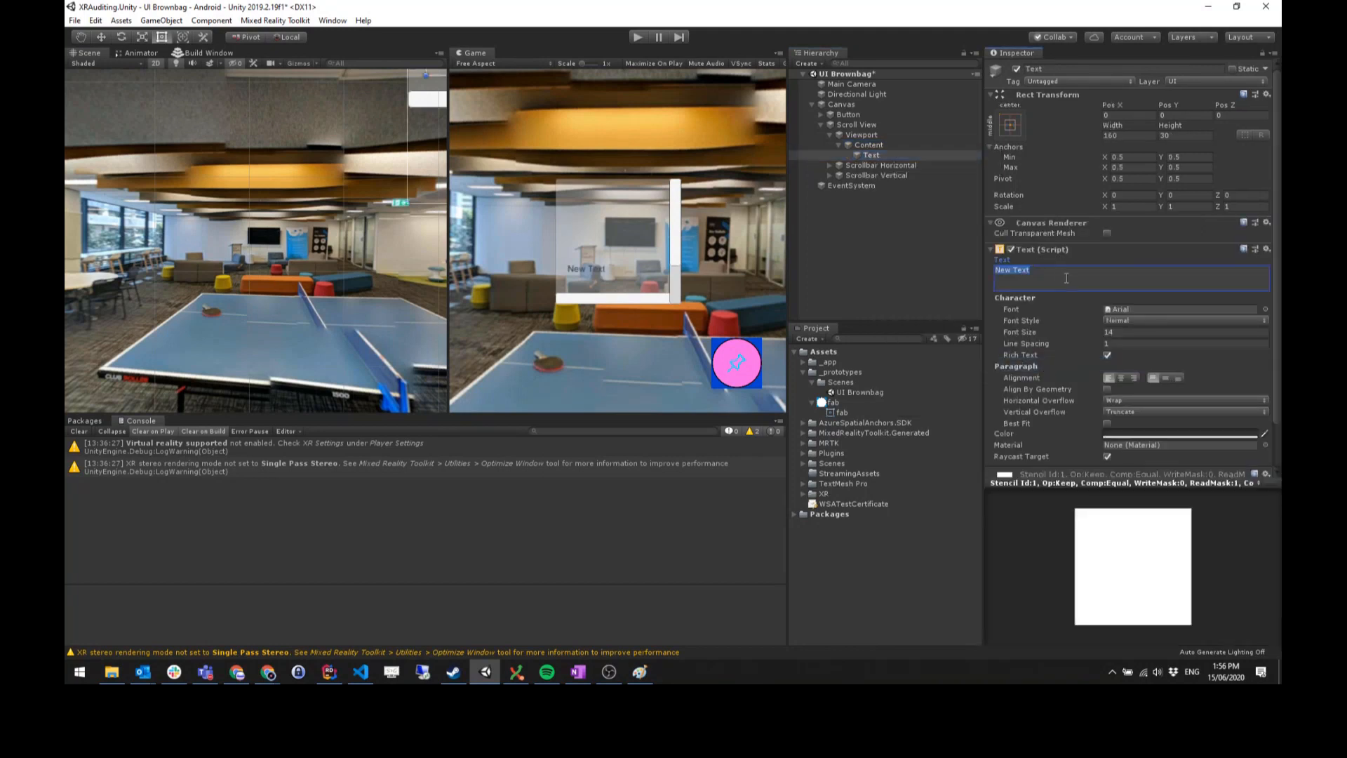
pyautogui.click(1124, 286)
pyautogui.press('Return')
pyautogui.hotkey('ctrl', 'v')
pyautogui.press('Return')
pyautogui.hotkey('ctrl', 'v')
pyautogui.hotkey('ctrl', 'v')
pyautogui.press('Return')
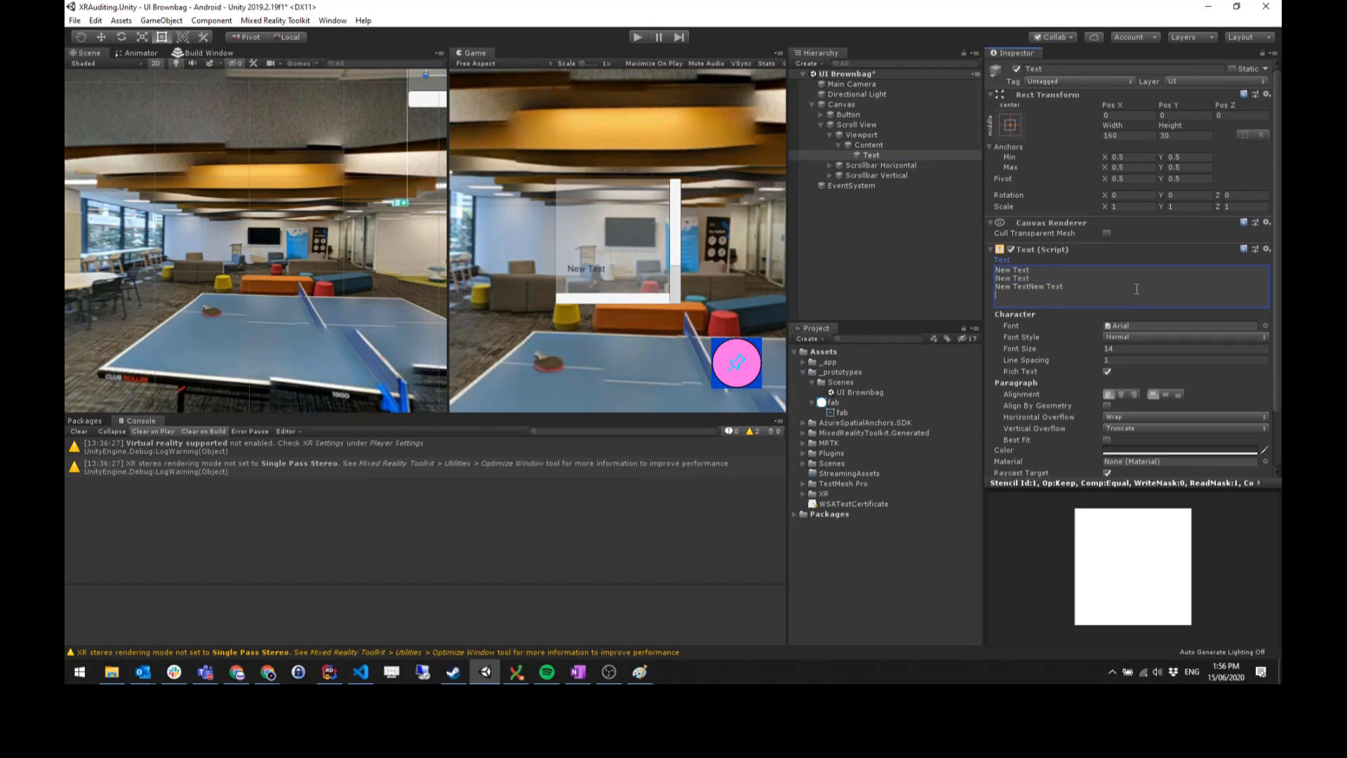
pyautogui.hotkey('ctrl', 'a')
pyautogui.press('Return')
pyautogui.hotkey('ctrl', 'v')
pyautogui.hotkey('ctrl', 'v')
pyautogui.hotkey('ctrl', 'v')
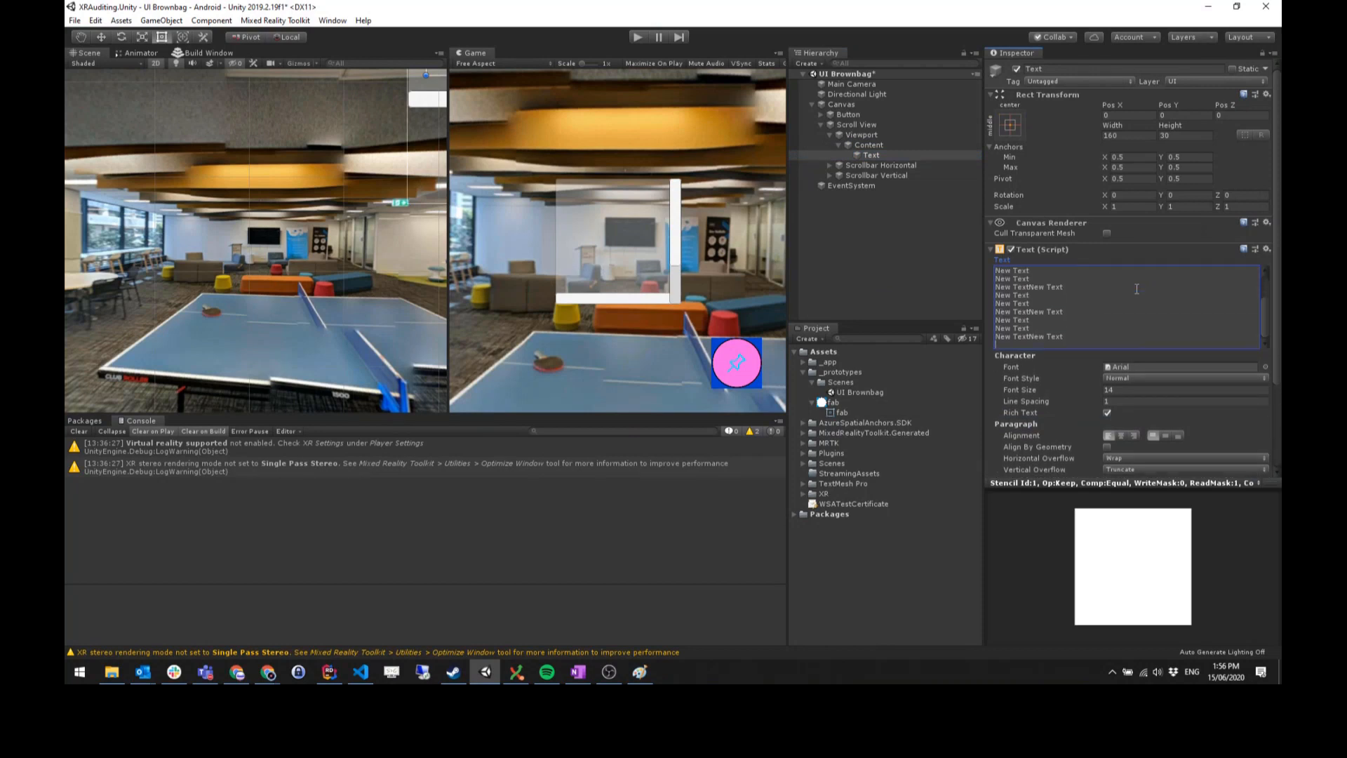
pyautogui.click(890, 248)
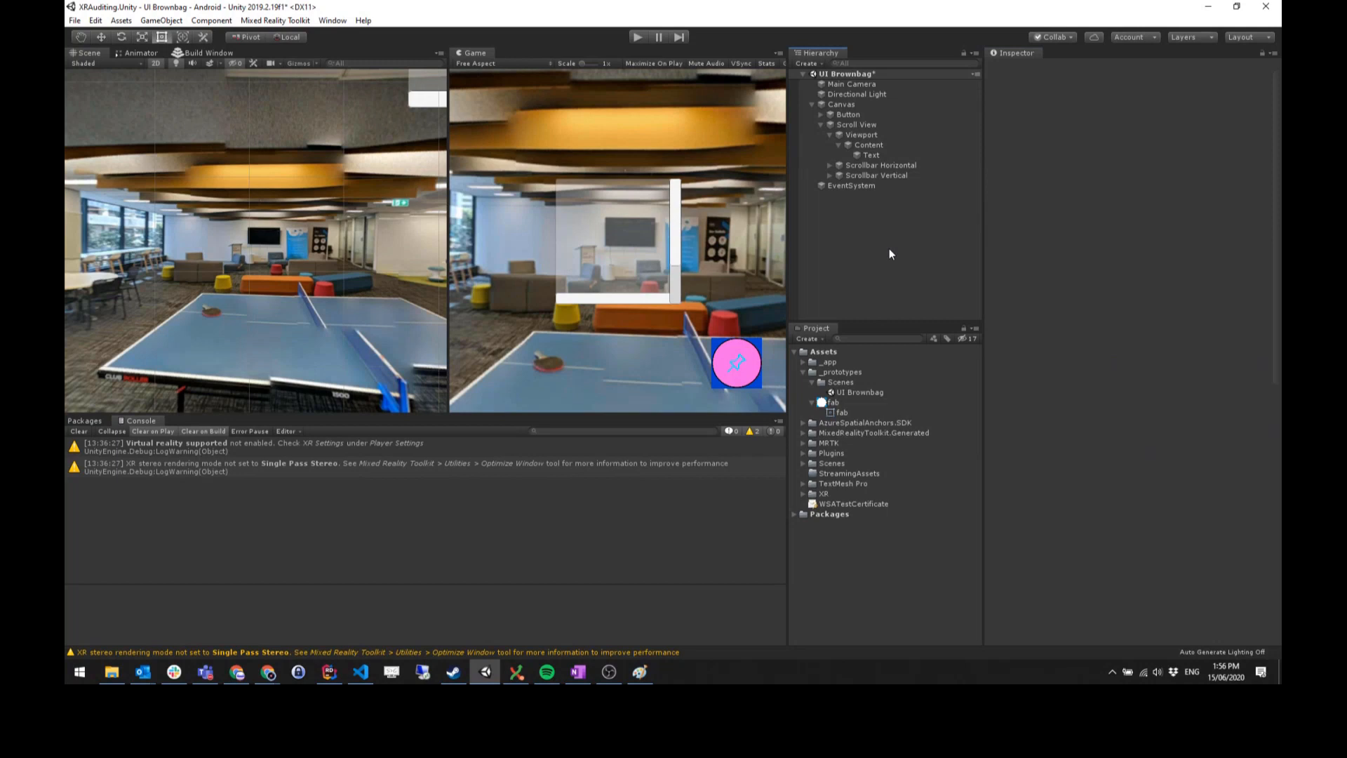
# - Anchor the Text object to the top of Content with horizontal stretch
pyautogui.click(894, 156)
pyautogui.click(1010, 124)
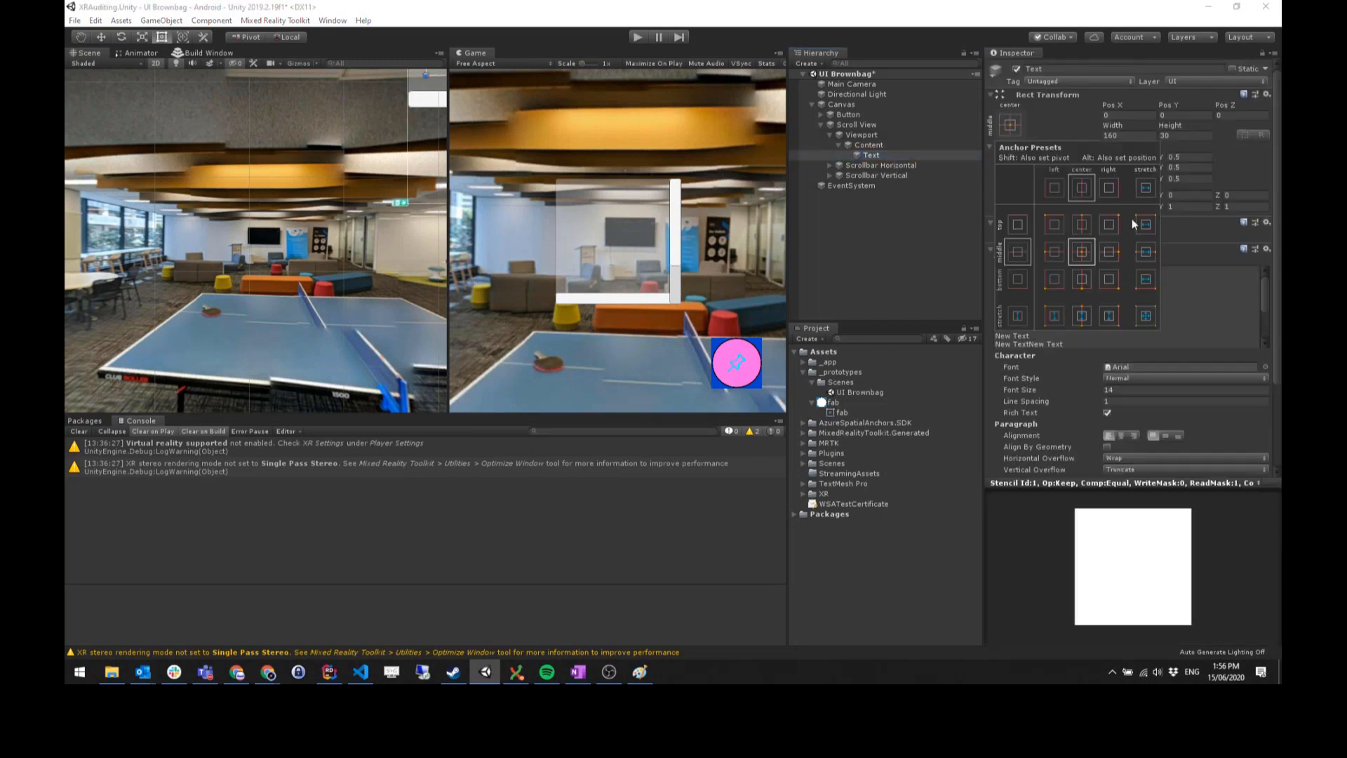
pyautogui.click(1148, 318)
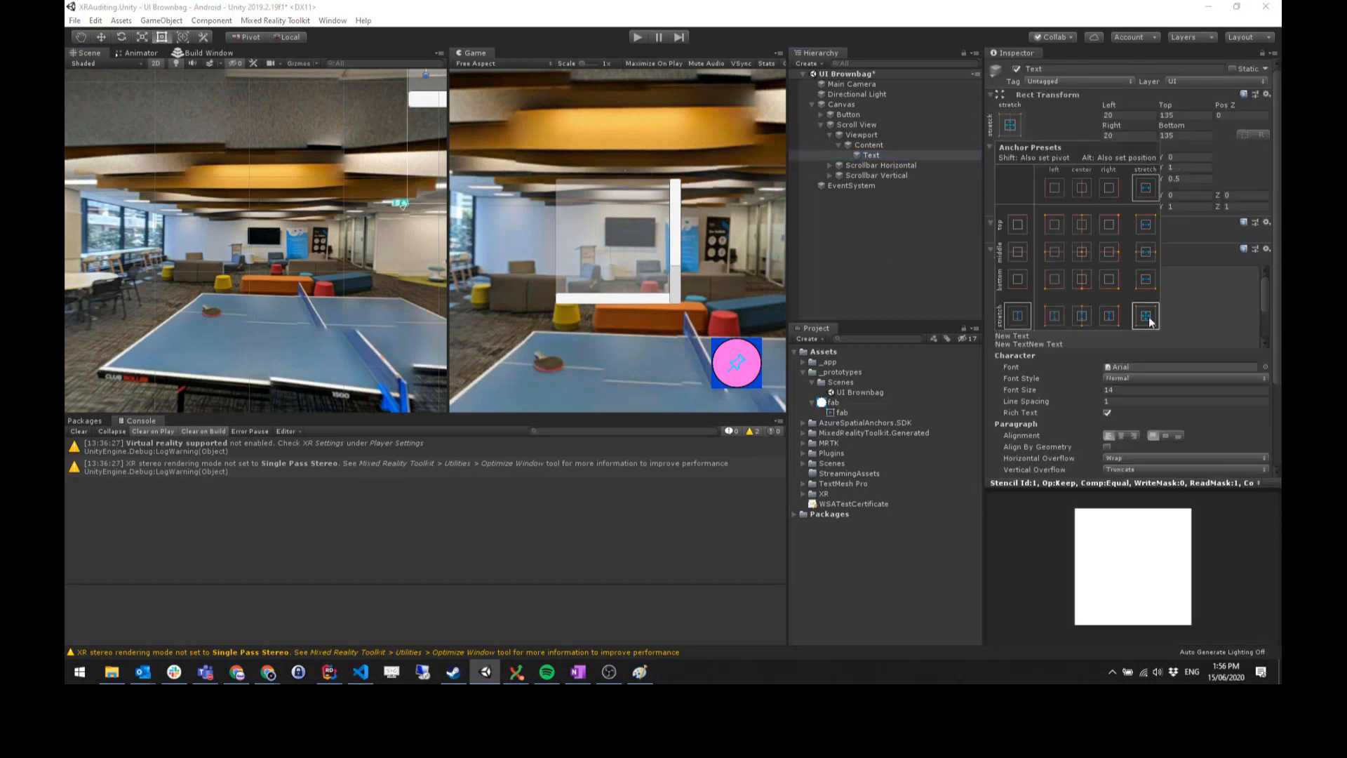
pyautogui.click(1146, 118)
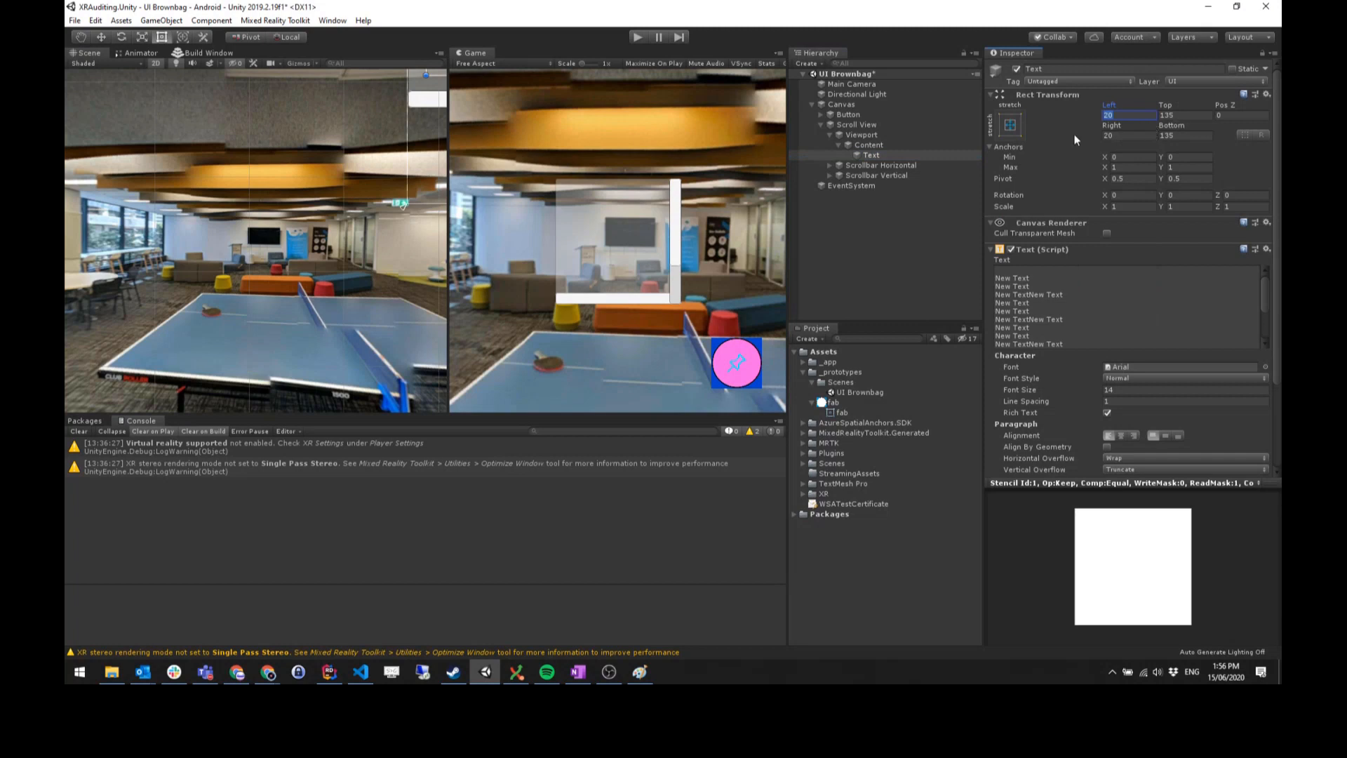
pyautogui.click(1005, 134)
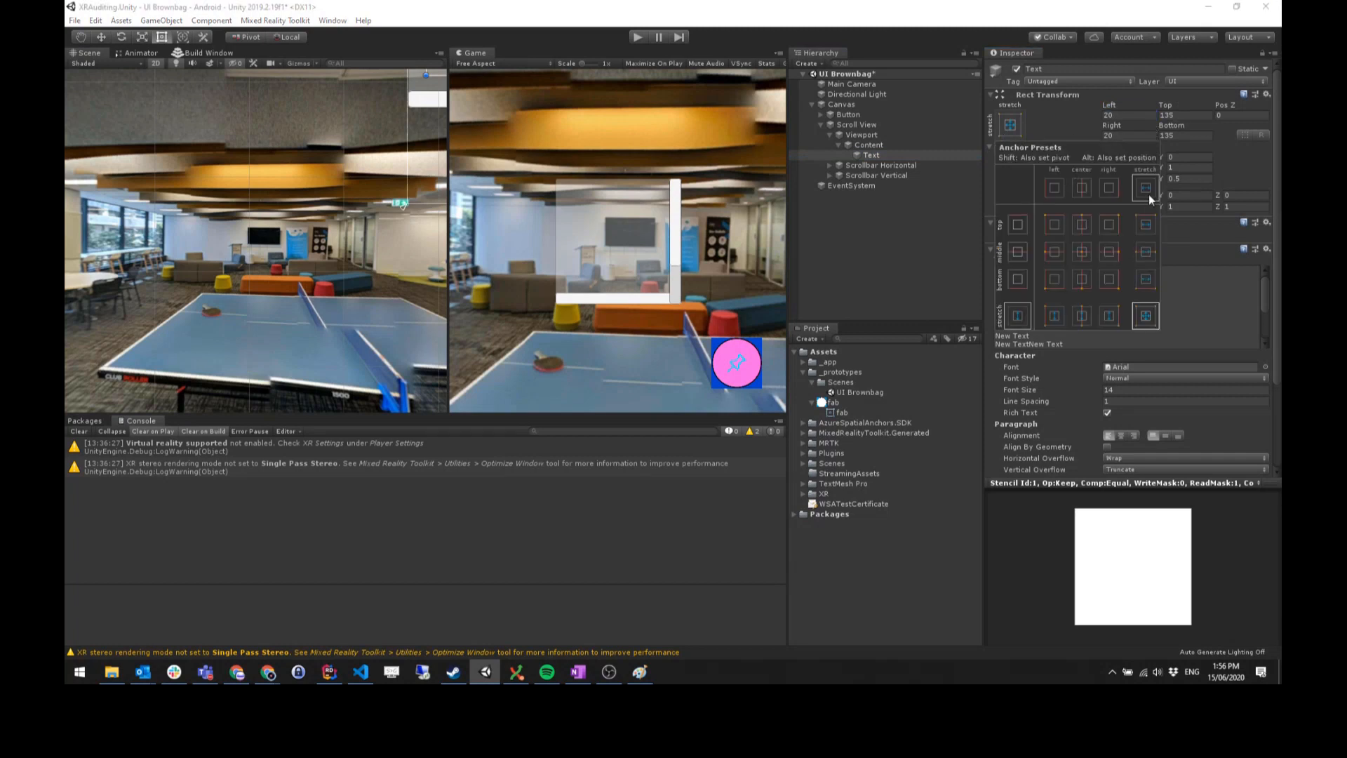
pyautogui.click(1149, 228)
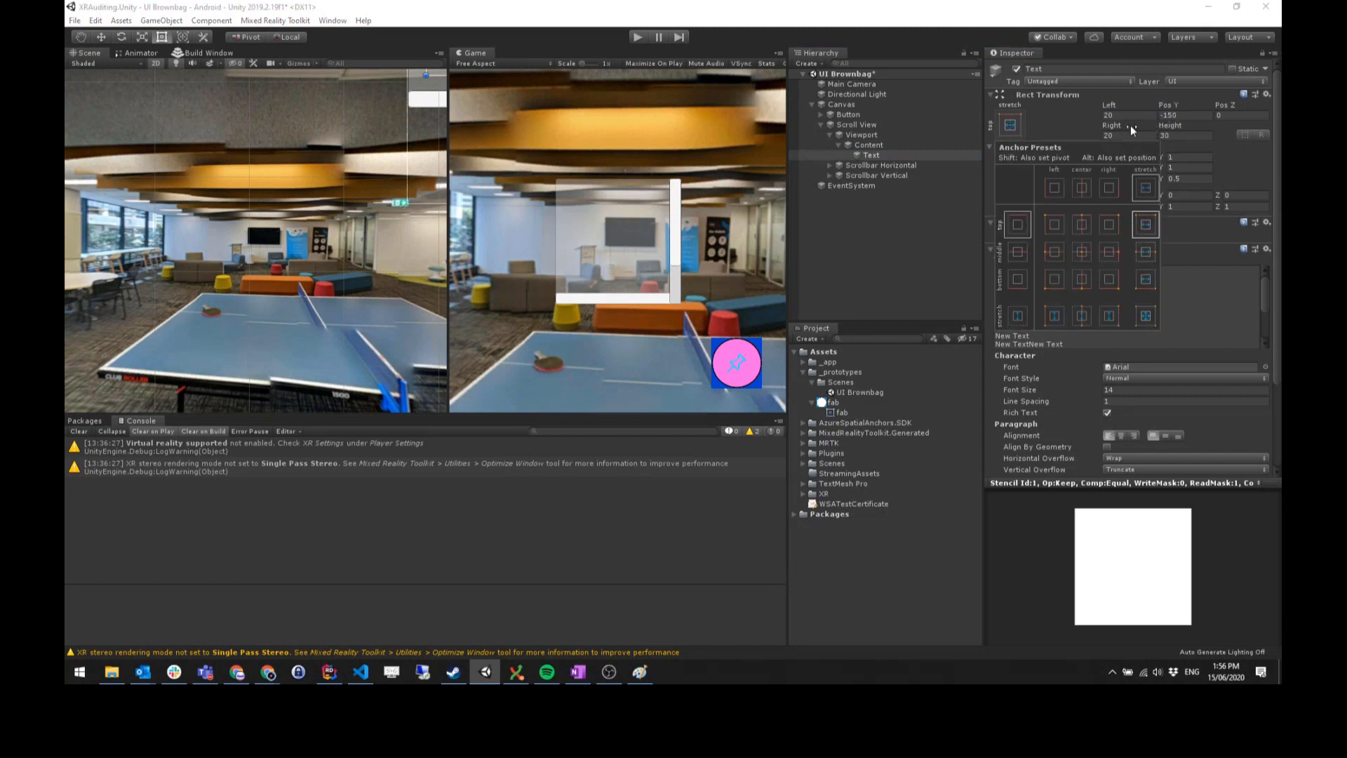
# - Set the Text's Pos Y to 0 and its pivot Y to 1, and frame it in the Scene view
pyautogui.click(1174, 114)
pyautogui.write('0')
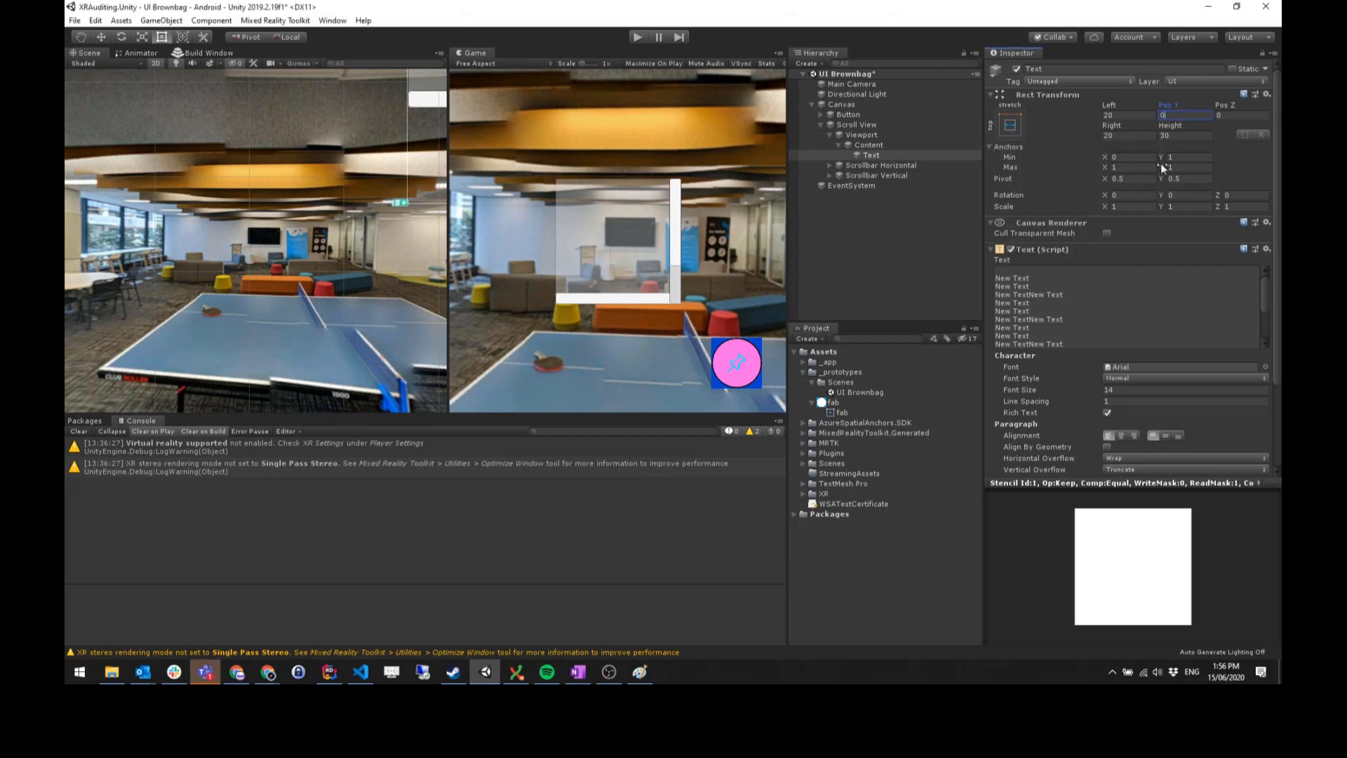
pyautogui.click(1130, 181)
pyautogui.click(1190, 178)
pyautogui.write('1')
pyautogui.press('Return')
pyautogui.click(1145, 179)
pyautogui.click(886, 154)
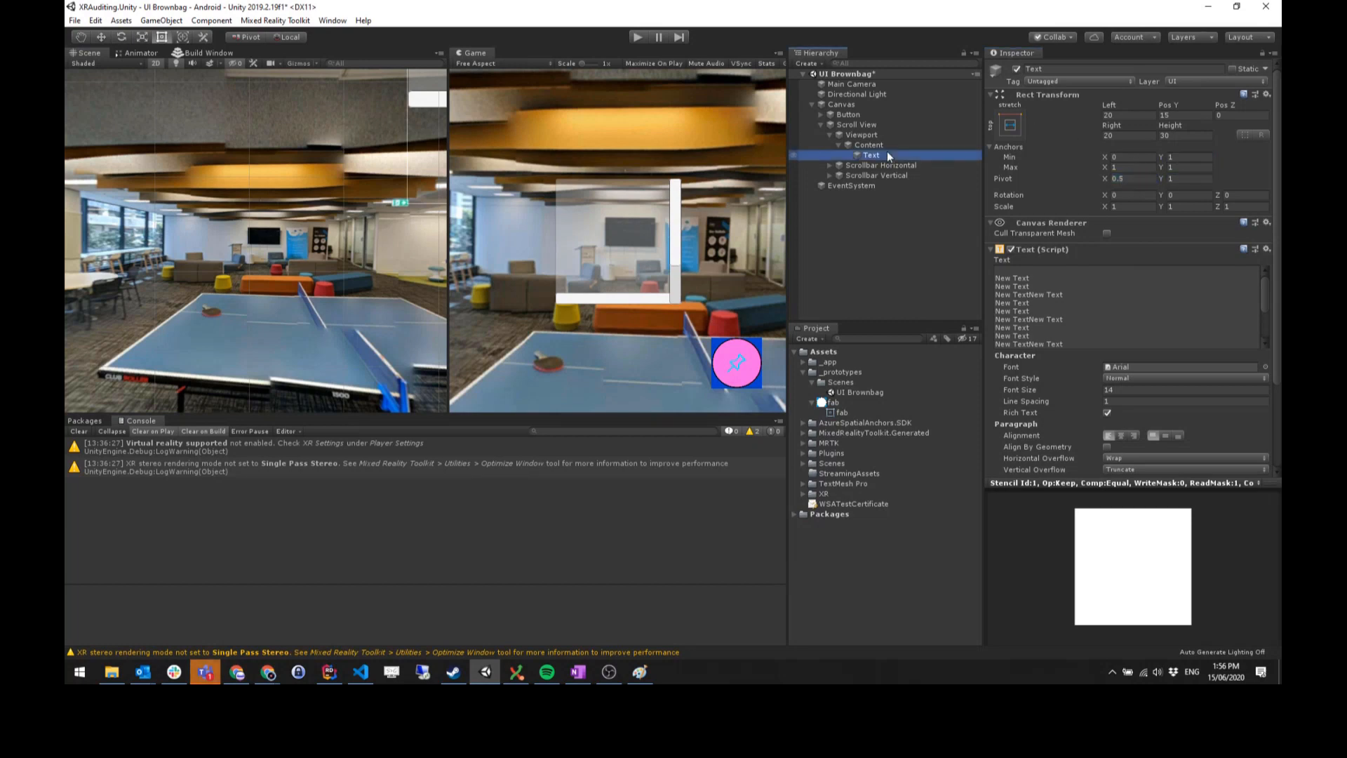
pyautogui.press('f')
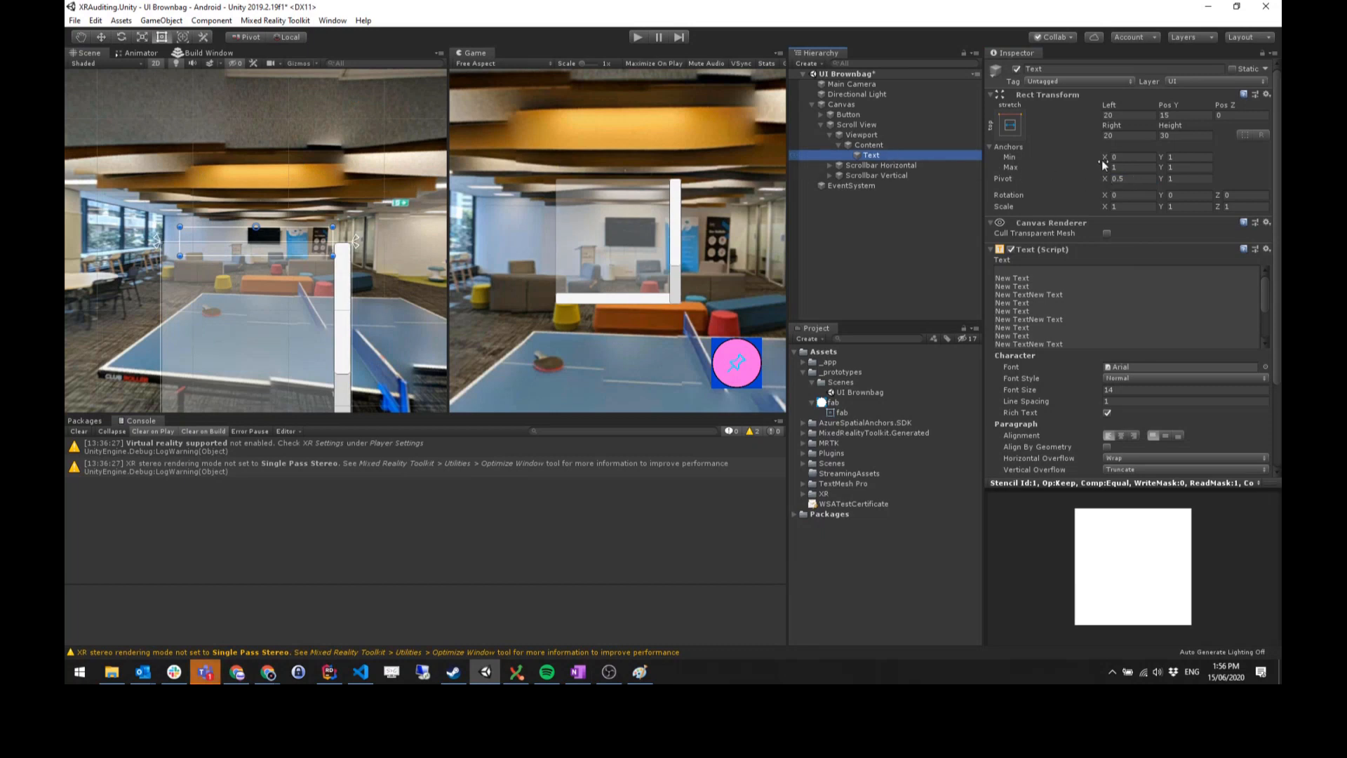
# - Set the Text's height to 500 so more of the lines fit
pyautogui.click(1177, 115)
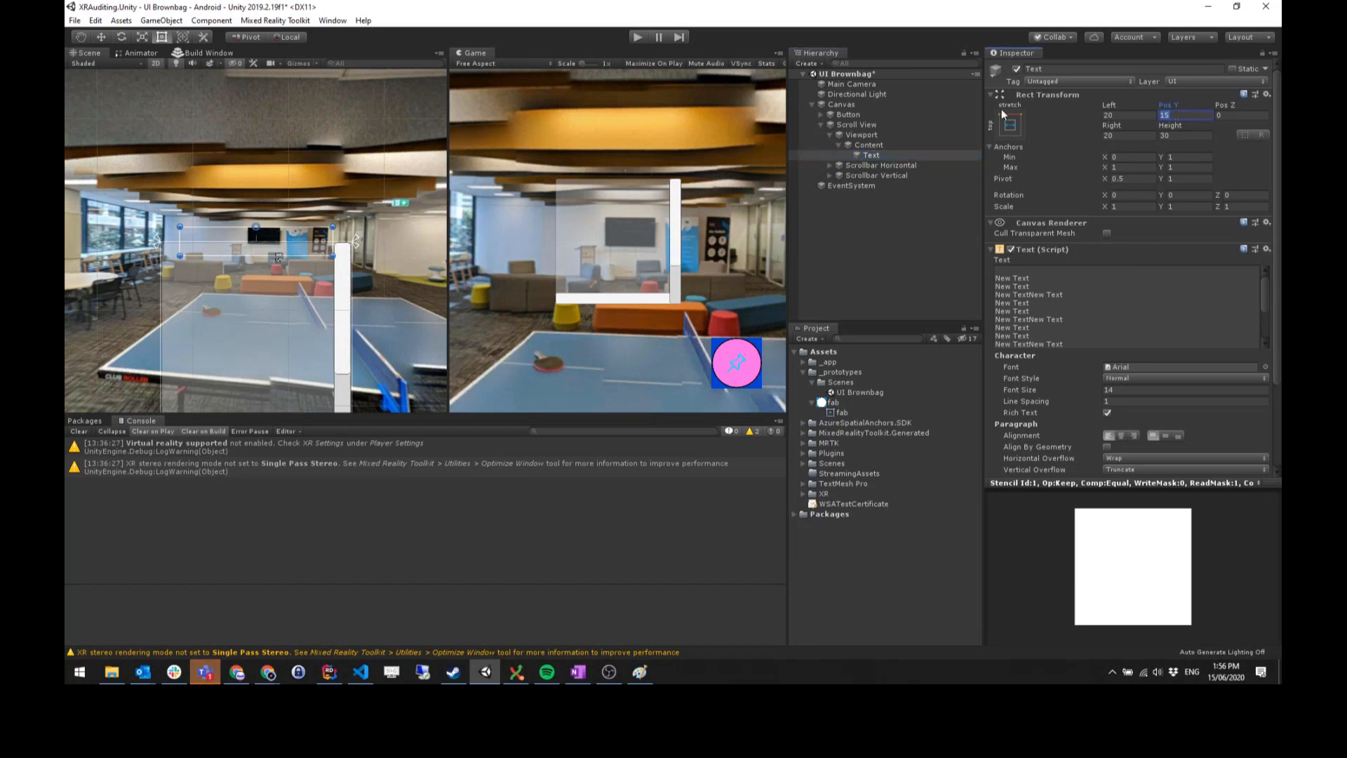
pyautogui.click(1111, 313)
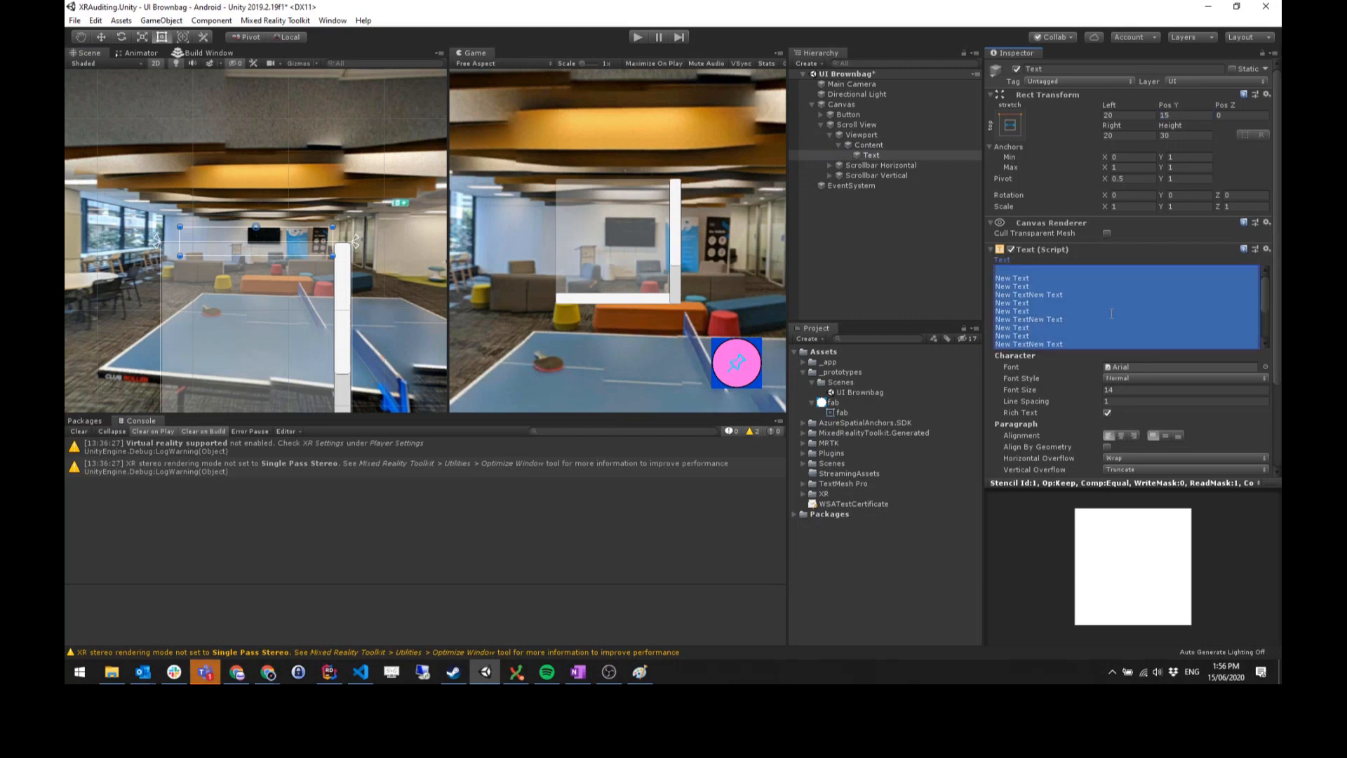
pyautogui.click(1192, 134)
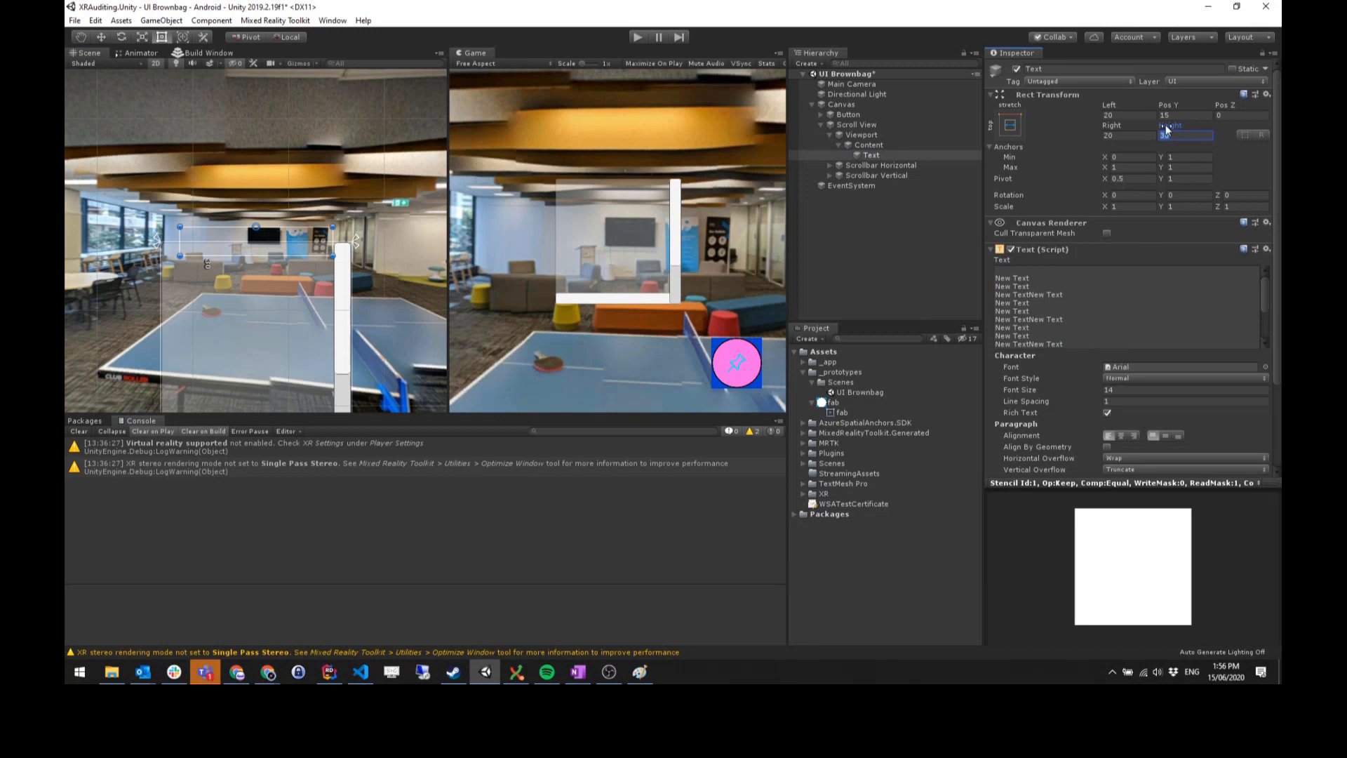
pyautogui.moveTo(1168, 127); pyautogui.dragTo(1186, 257)
pyautogui.scroll(-5, 305, 259)
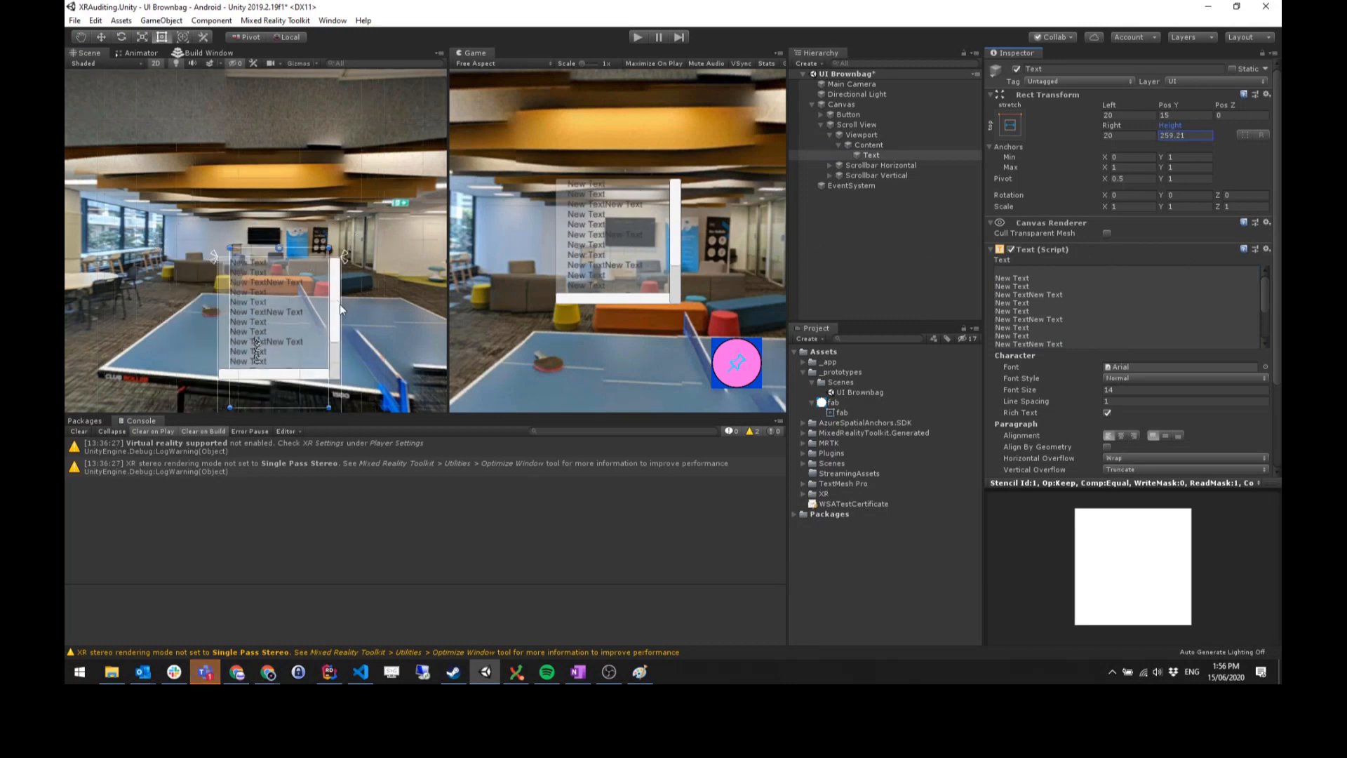
pyautogui.scroll(2, 335, 385)
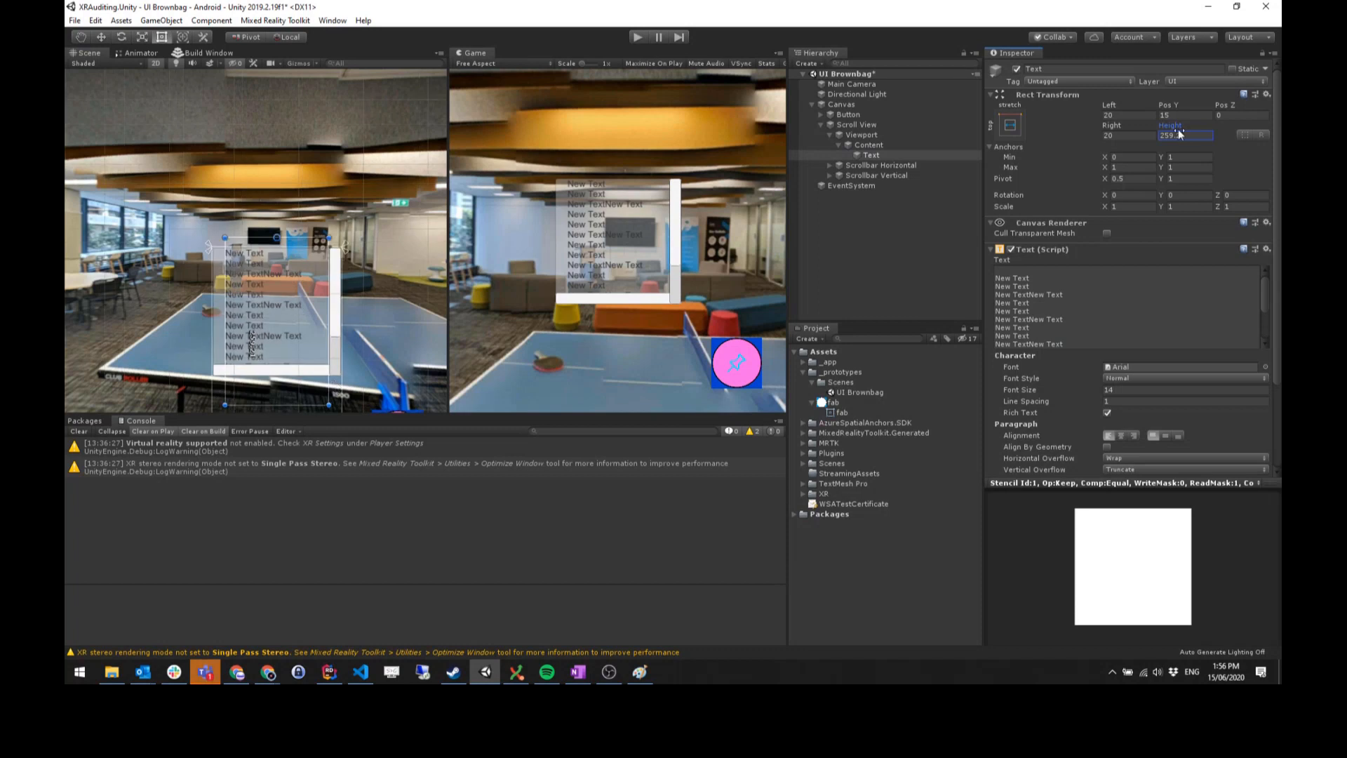
pyautogui.moveTo(1179, 129); pyautogui.dragTo(1247, 124)
pyautogui.write('500')
# - Set the Text's Pos Y to 0 and remove the empty first line from its content
pyautogui.click(1187, 114)
pyautogui.write('0')
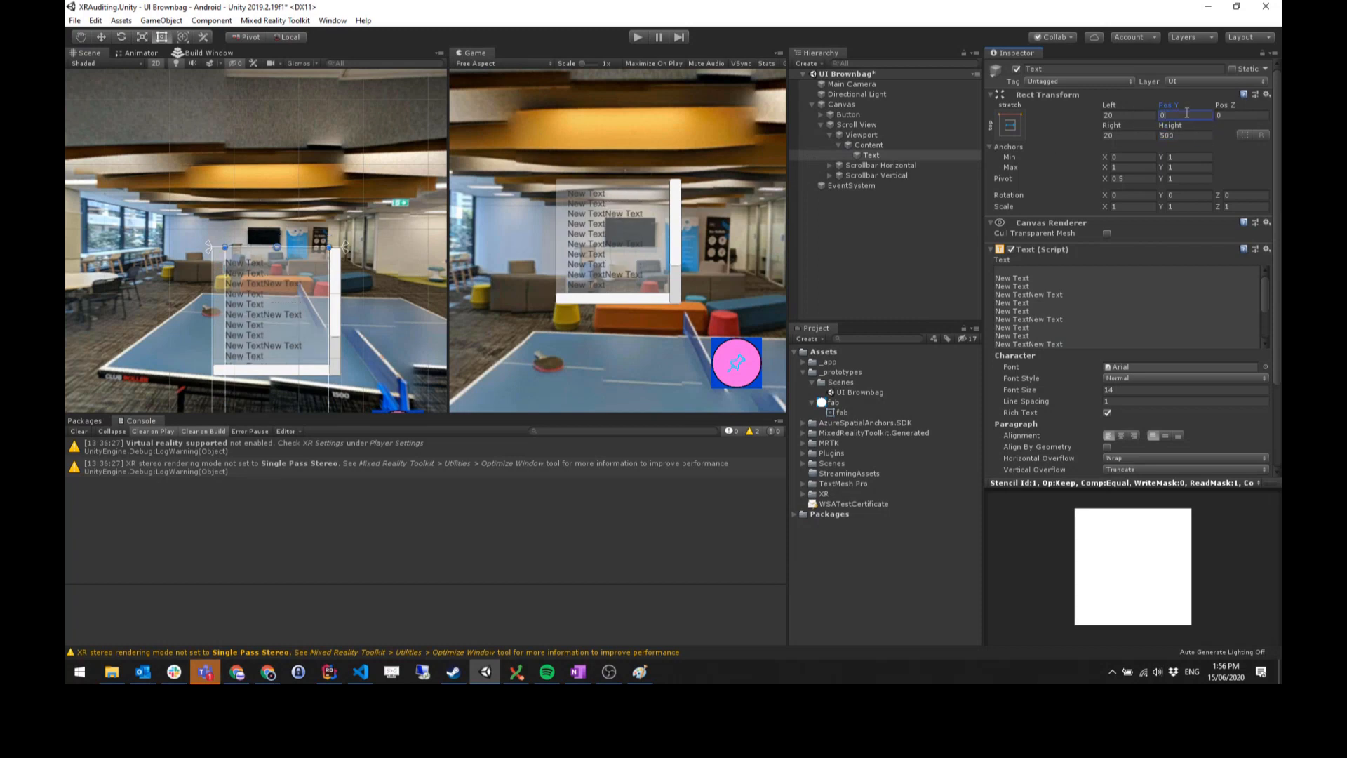
pyautogui.click(1037, 280)
pyautogui.click(1049, 268)
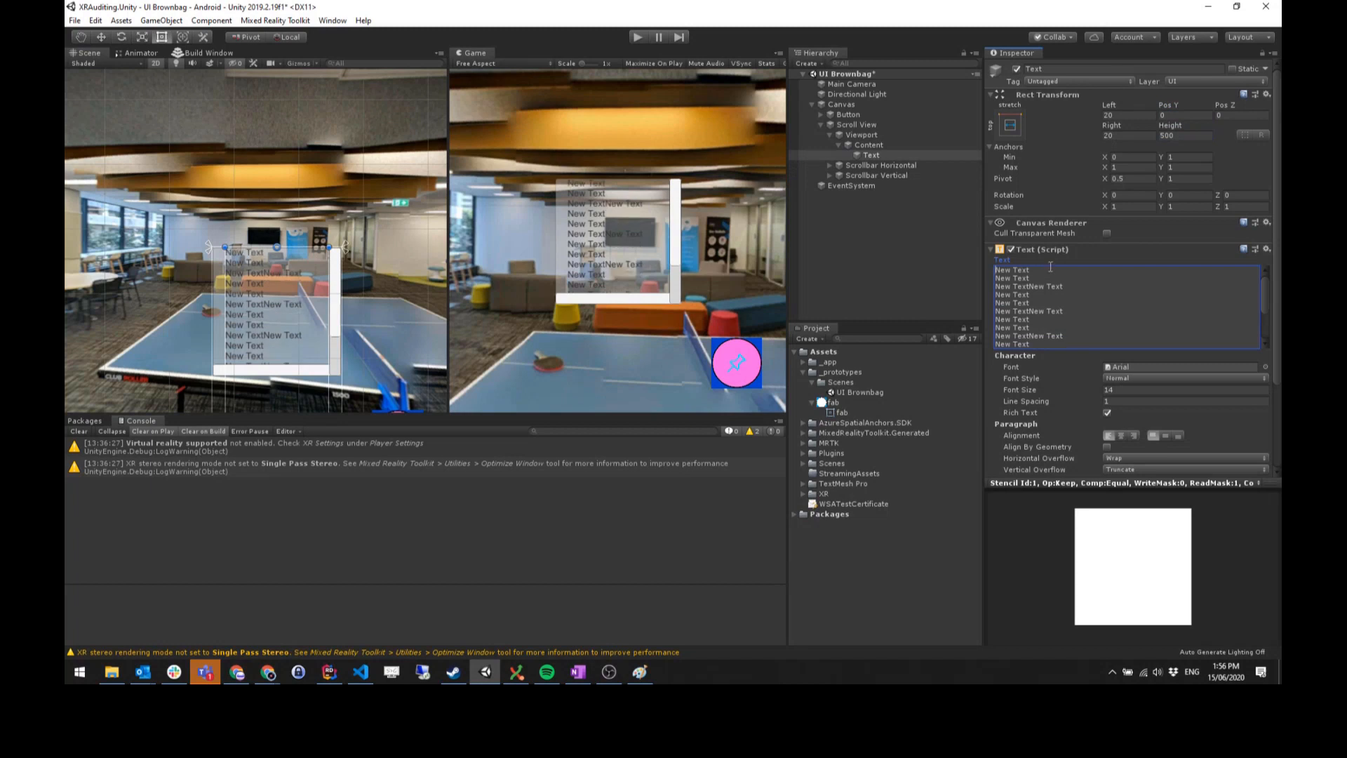
# - Set the Text's Left offset to 0 and try changing its Right offset to 0
pyautogui.click(1119, 115)
pyautogui.write('0')
pyautogui.click(1126, 136)
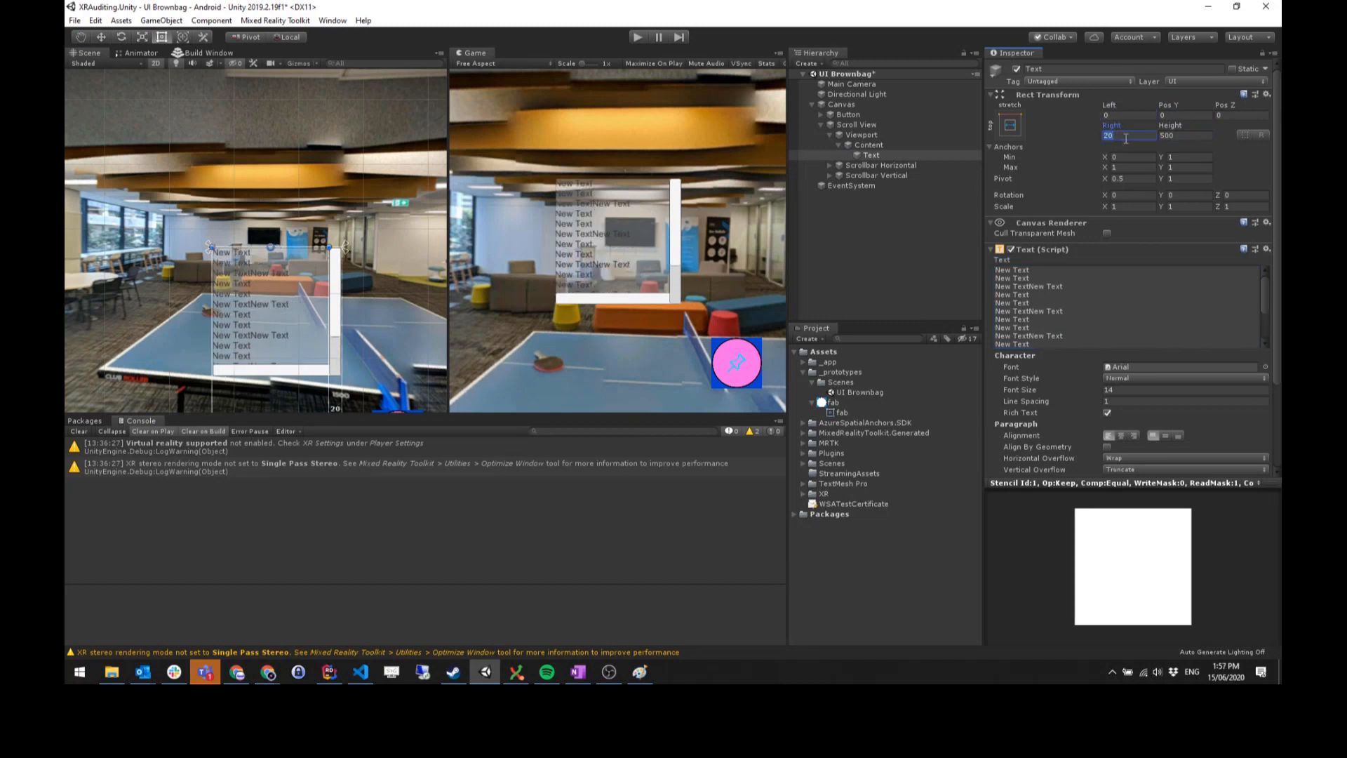
pyautogui.write('0')
pyautogui.moveTo(1116, 126); pyautogui.dragTo(1146, 133)
pyautogui.press('BackSpace')
pyautogui.press('BackSpace')
pyautogui.press('BackSpace')
pyautogui.write('0')
pyautogui.click(1151, 279)
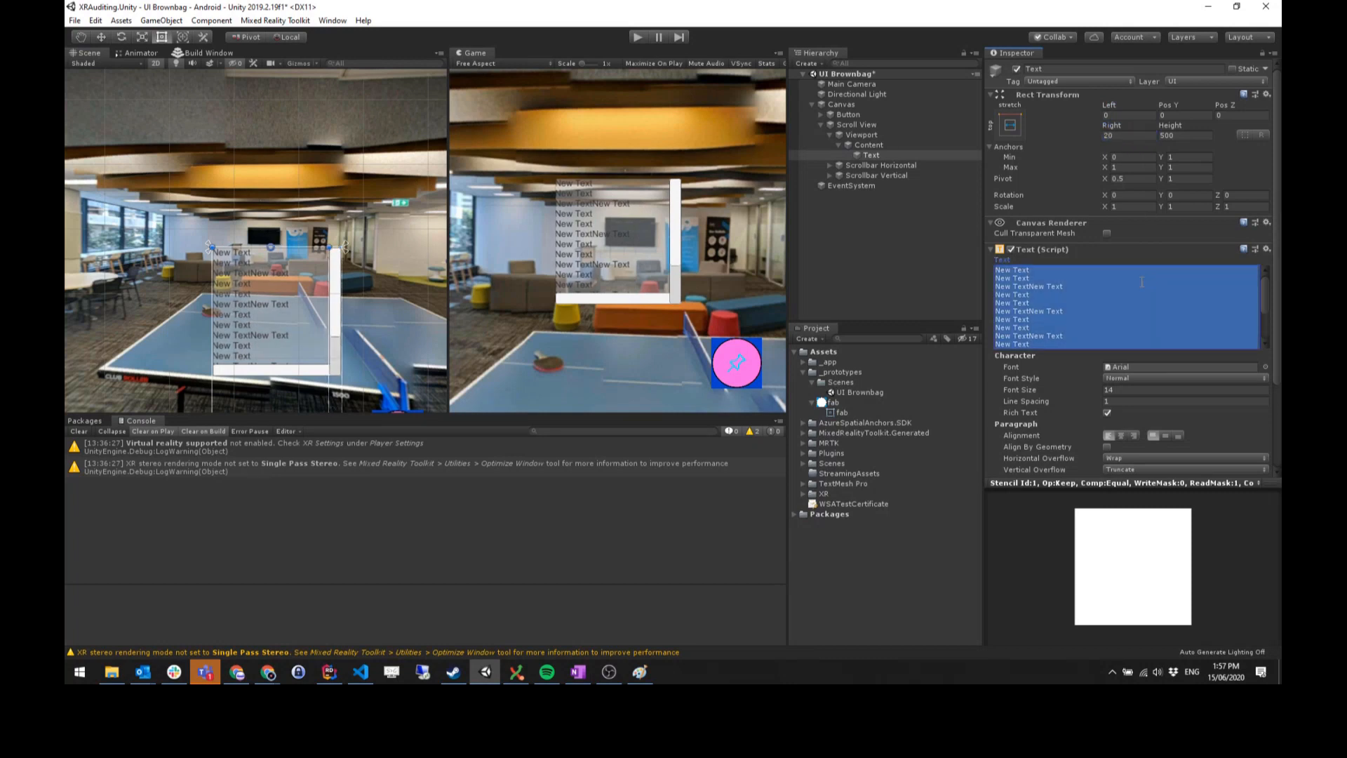
# - Deselect the Text, run the scene, and test scrolling the text with the vertical scrollbar
pyautogui.click(893, 267)
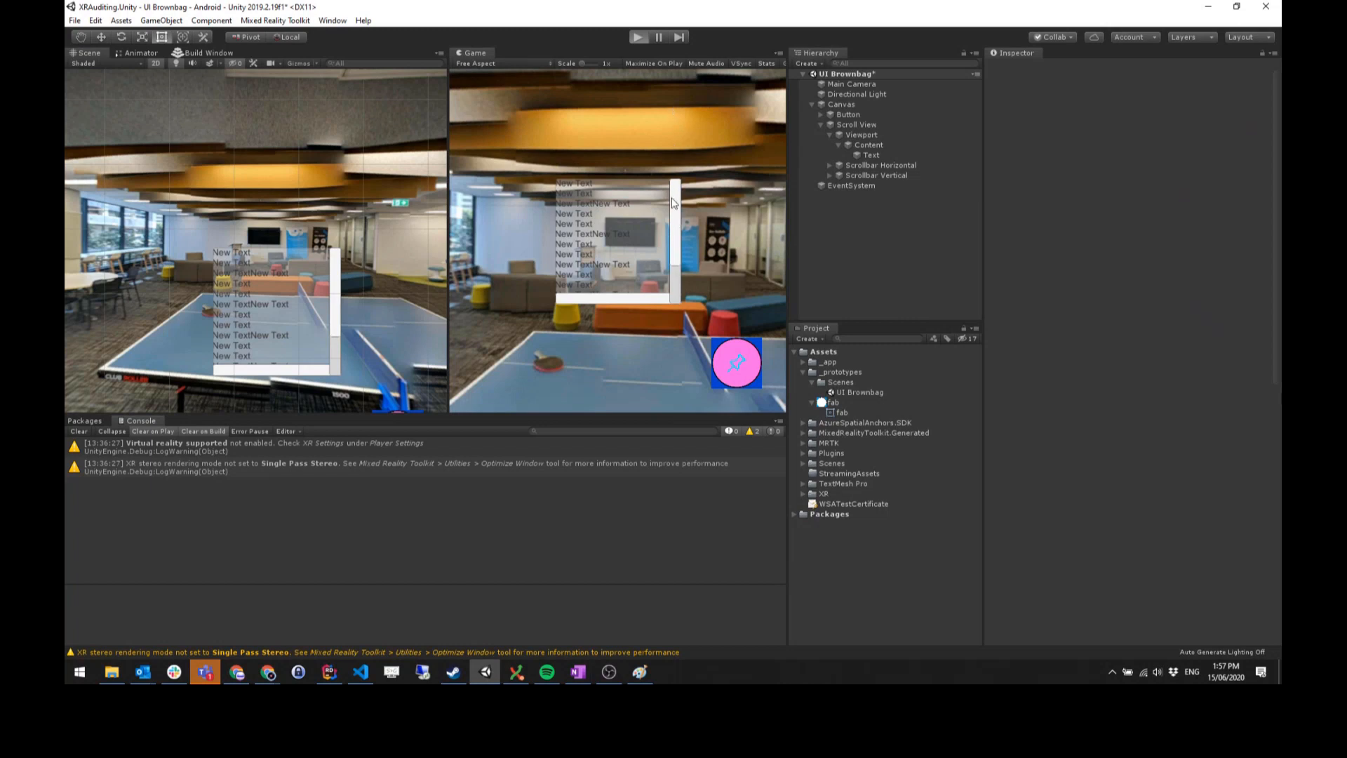
pyautogui.hotkey('ctrl', 'p')
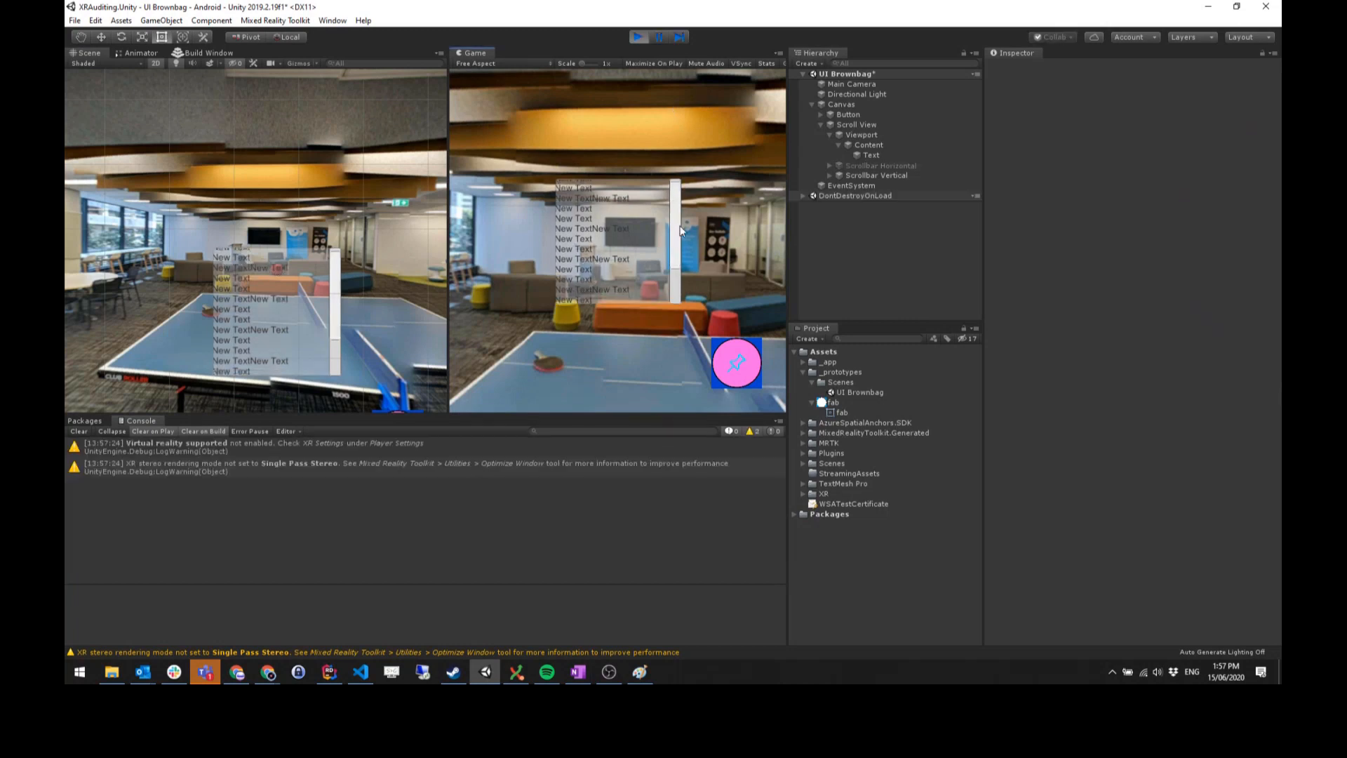
pyautogui.moveTo(675, 221)
pyautogui.mouseDown()
pyautogui.moveTo(677, 284)
pyautogui.moveTo(668, 212)
pyautogui.mouseUp()
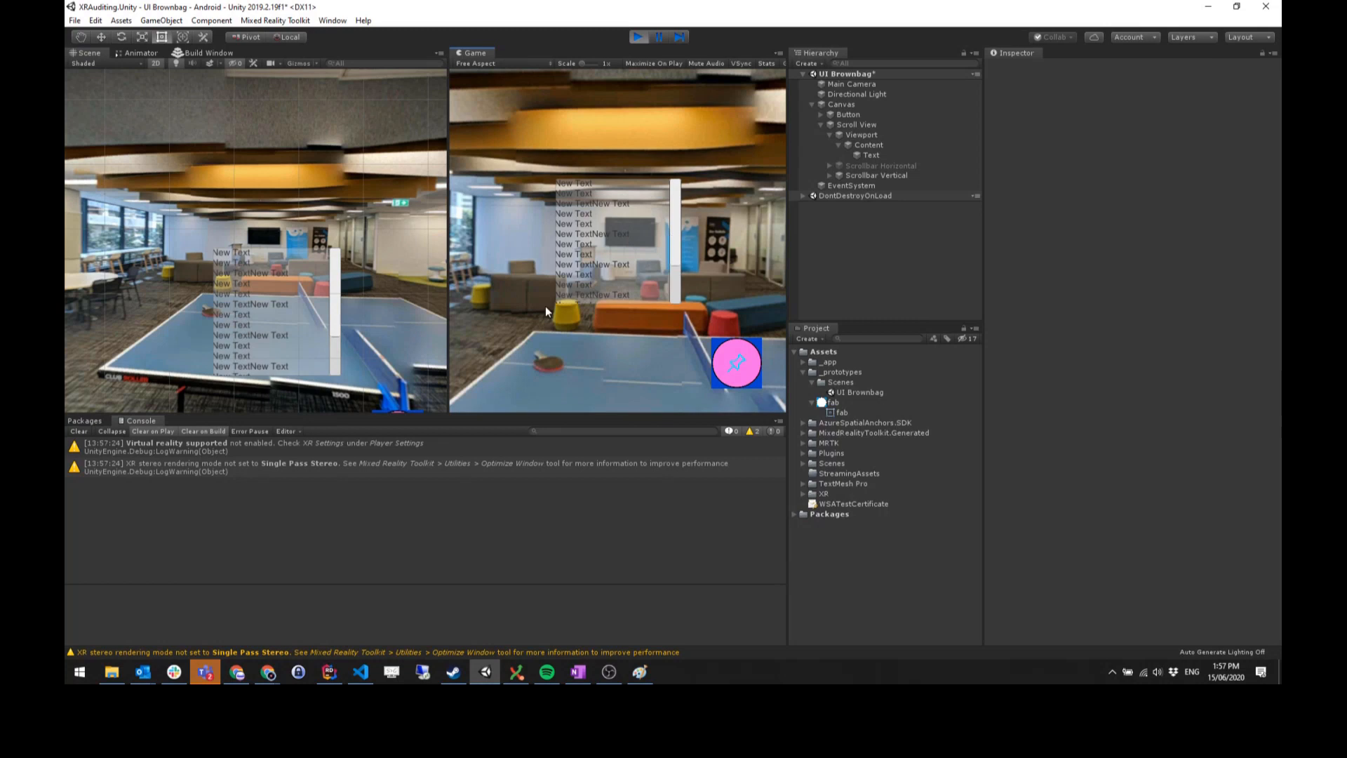
# - In the running scene, widen the Text by changing its Right offset to about -103
pyautogui.click(866, 146)
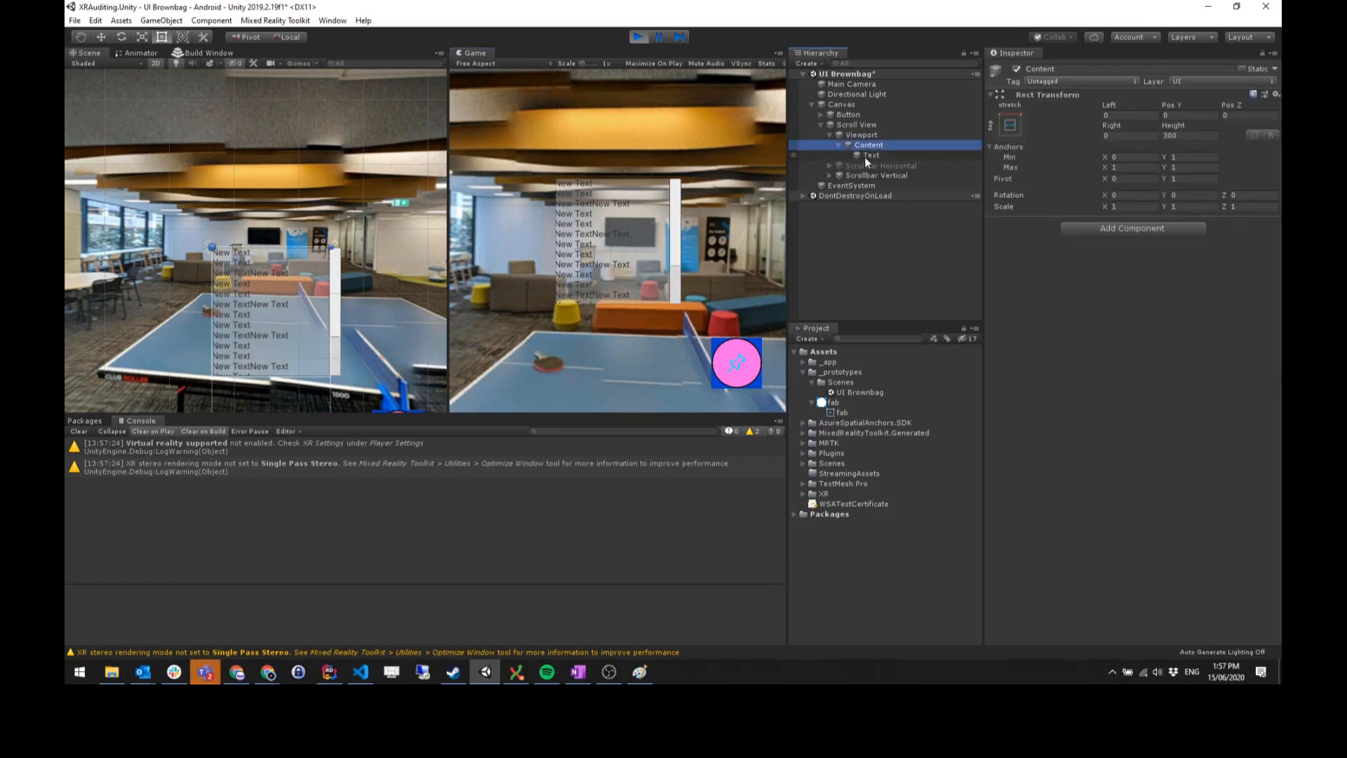
pyautogui.click(869, 155)
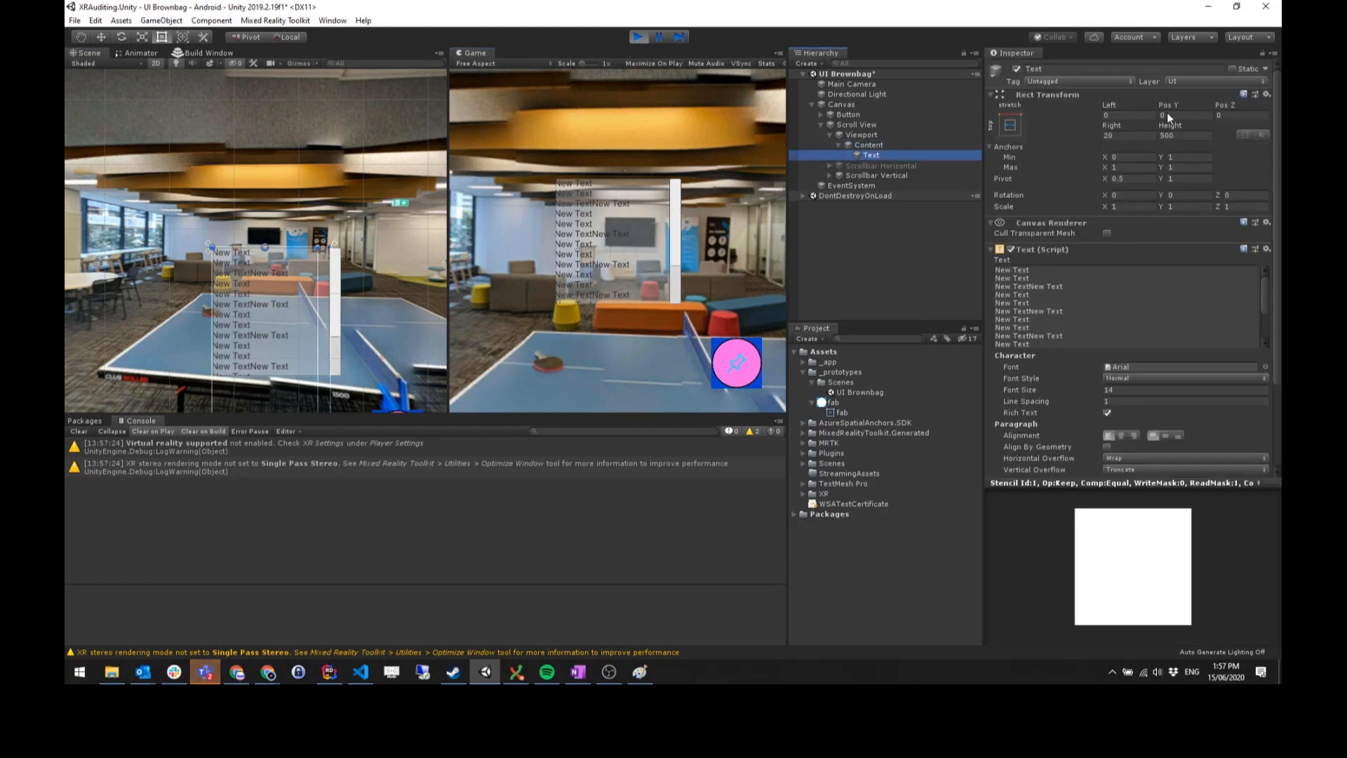
pyautogui.moveTo(1111, 126); pyautogui.dragTo(505, 256)
pyautogui.click(1098, 285)
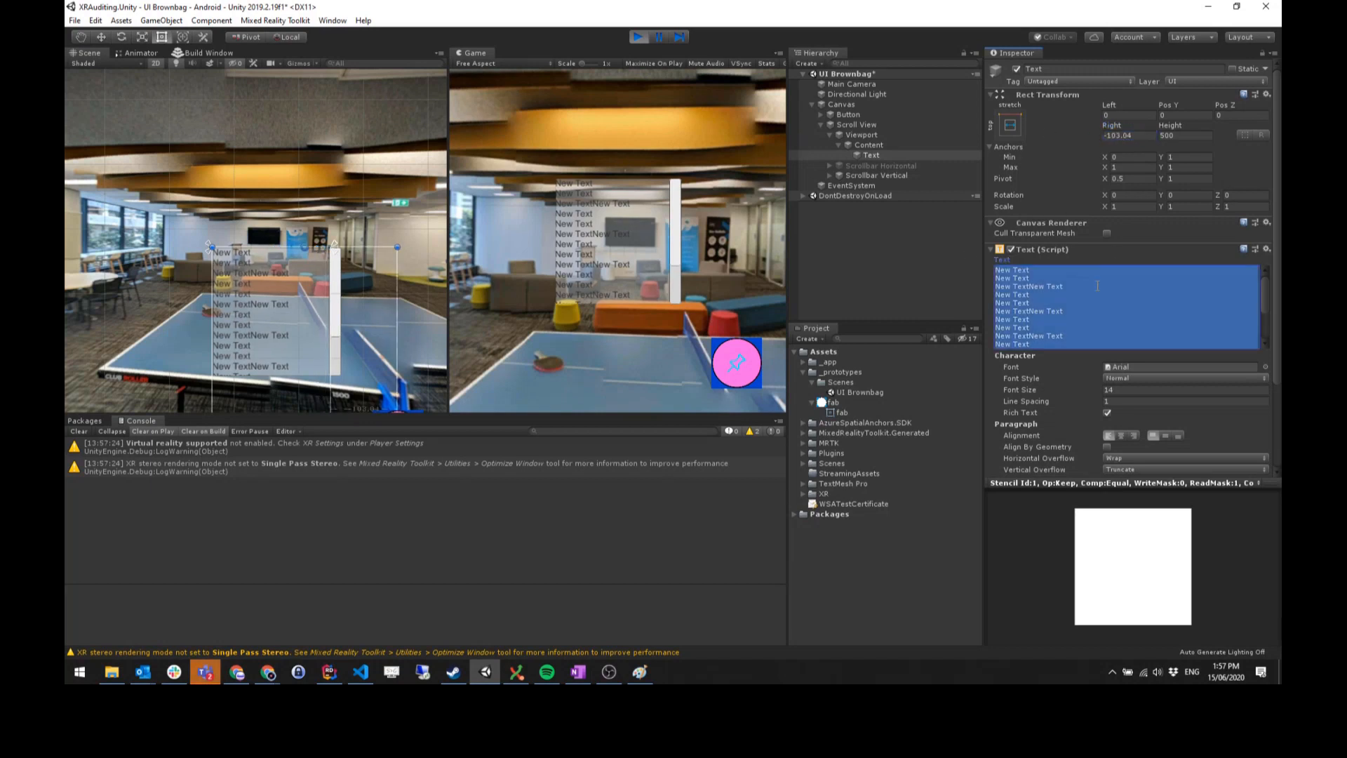
# - Lengthen the third line of the Text's content to three consecutive "New Text" entries, removing the surplus copies
pyautogui.click(1098, 286)
pyautogui.write('New Text')
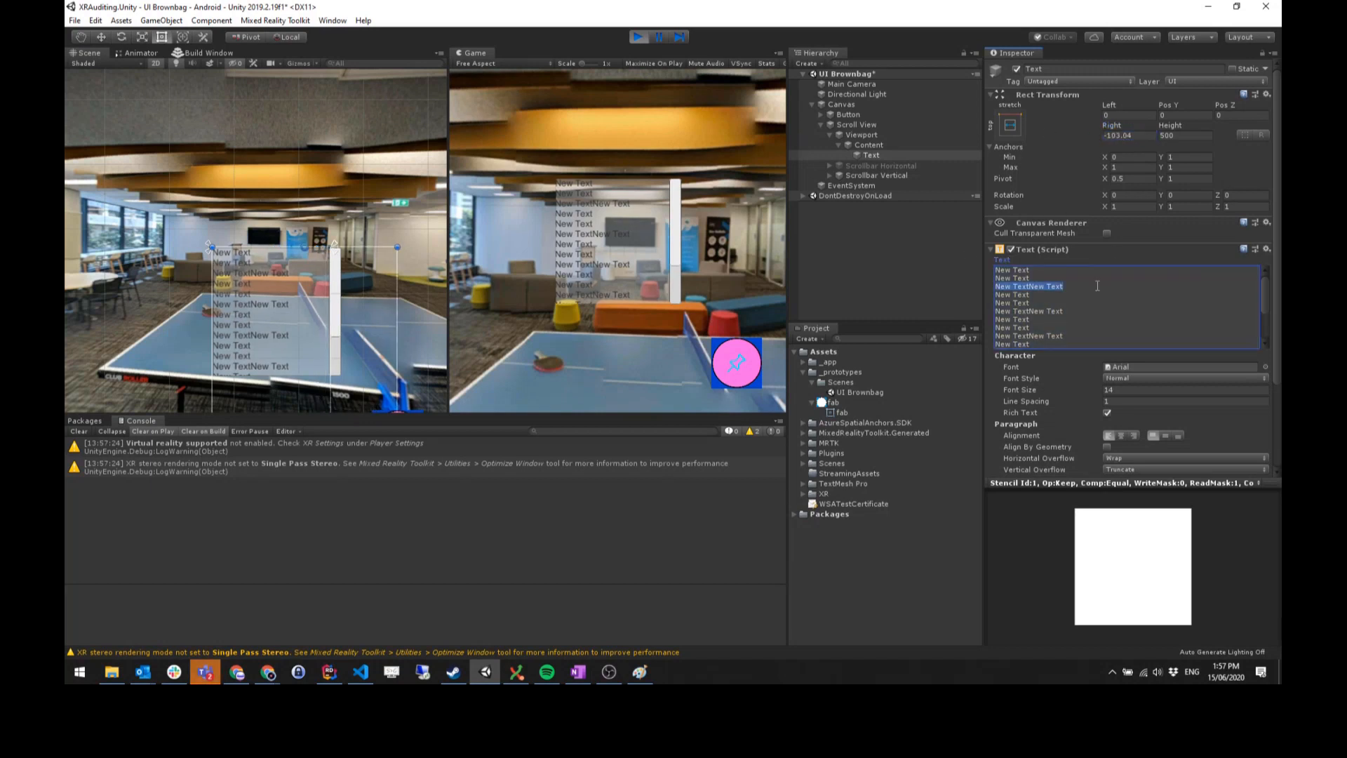
pyautogui.write('New Text')
pyautogui.hotkey('ctrl', 'v')
pyautogui.hotkey('ctrl', 'v')
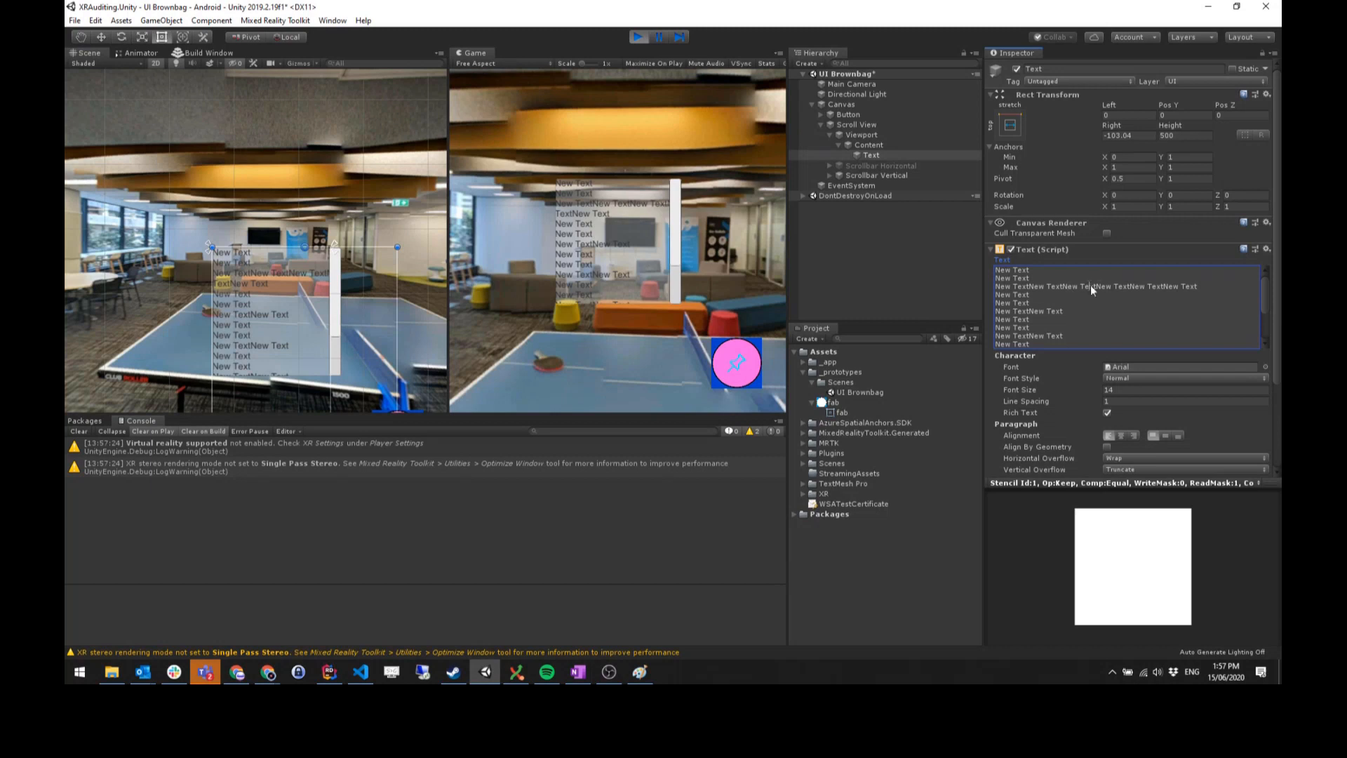
pyautogui.moveTo(1098, 287); pyautogui.dragTo(1159, 295)
pyautogui.press('BackSpace')
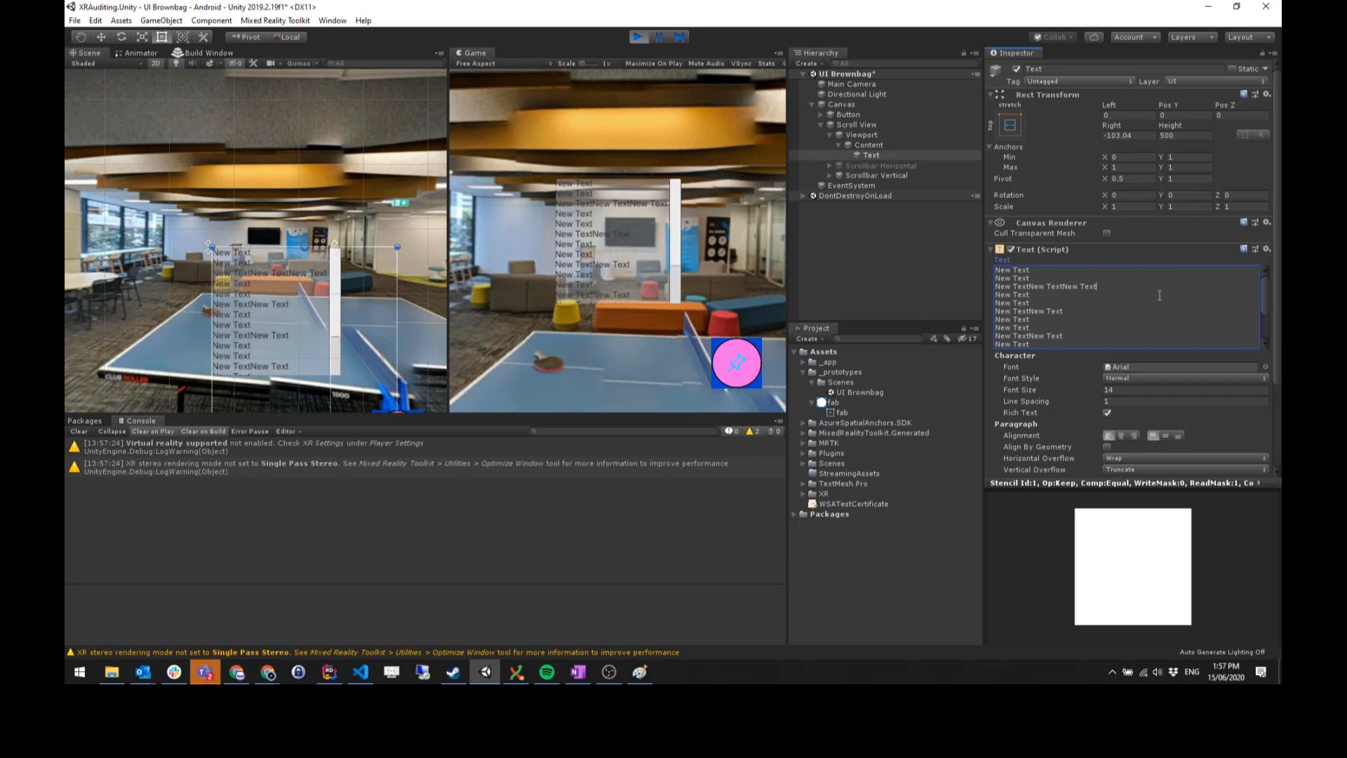
# - Examine the Rect Transforms and scene outlines of the Scroll View, its Viewport, Content and Text objects
pyautogui.click(891, 154)
pyautogui.click(890, 139)
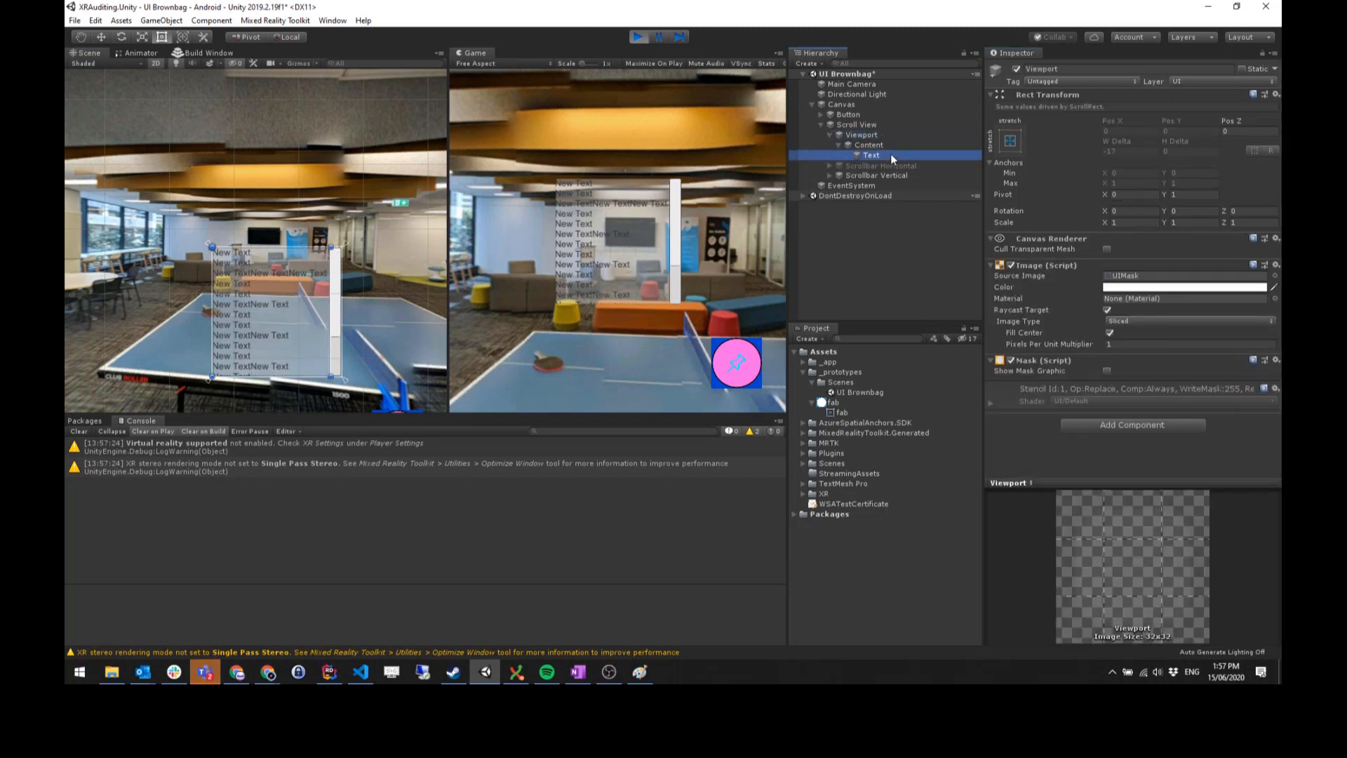
pyautogui.click(890, 153)
pyautogui.click(891, 144)
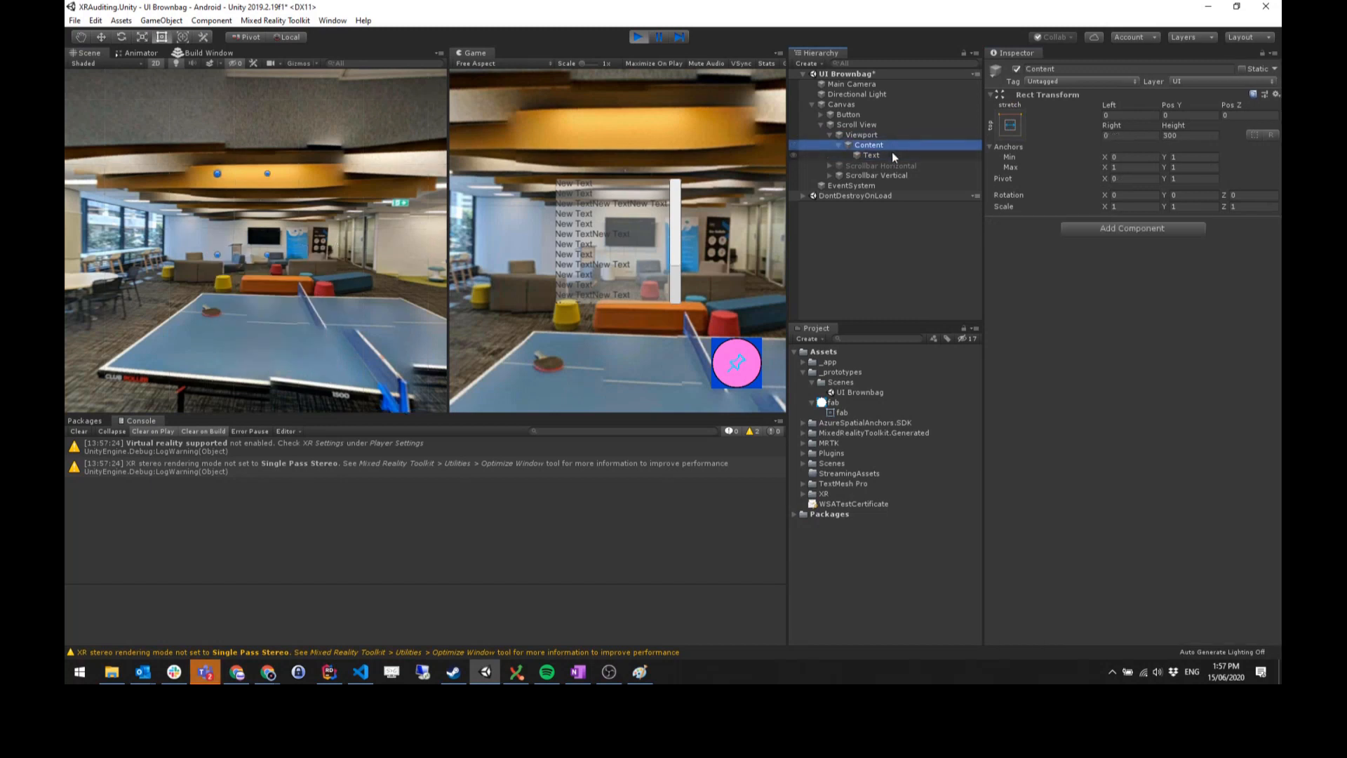
pyautogui.click(891, 152)
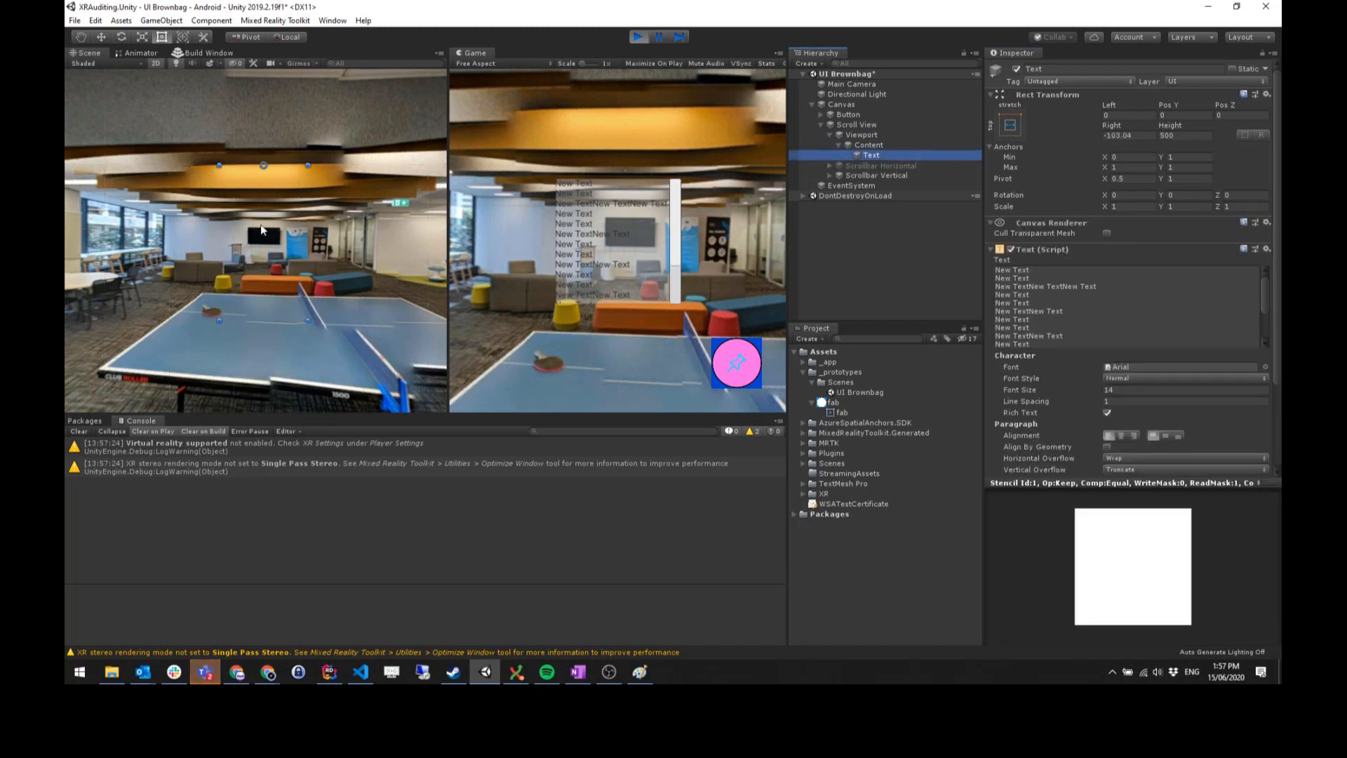
pyautogui.scroll(10, 269, 224)
pyautogui.scroll(-5, 270, 224)
pyautogui.scroll(-3, 269, 220)
pyautogui.moveTo(270, 219); pyautogui.dragTo(358, 272, button='middle')
pyautogui.click(914, 156)
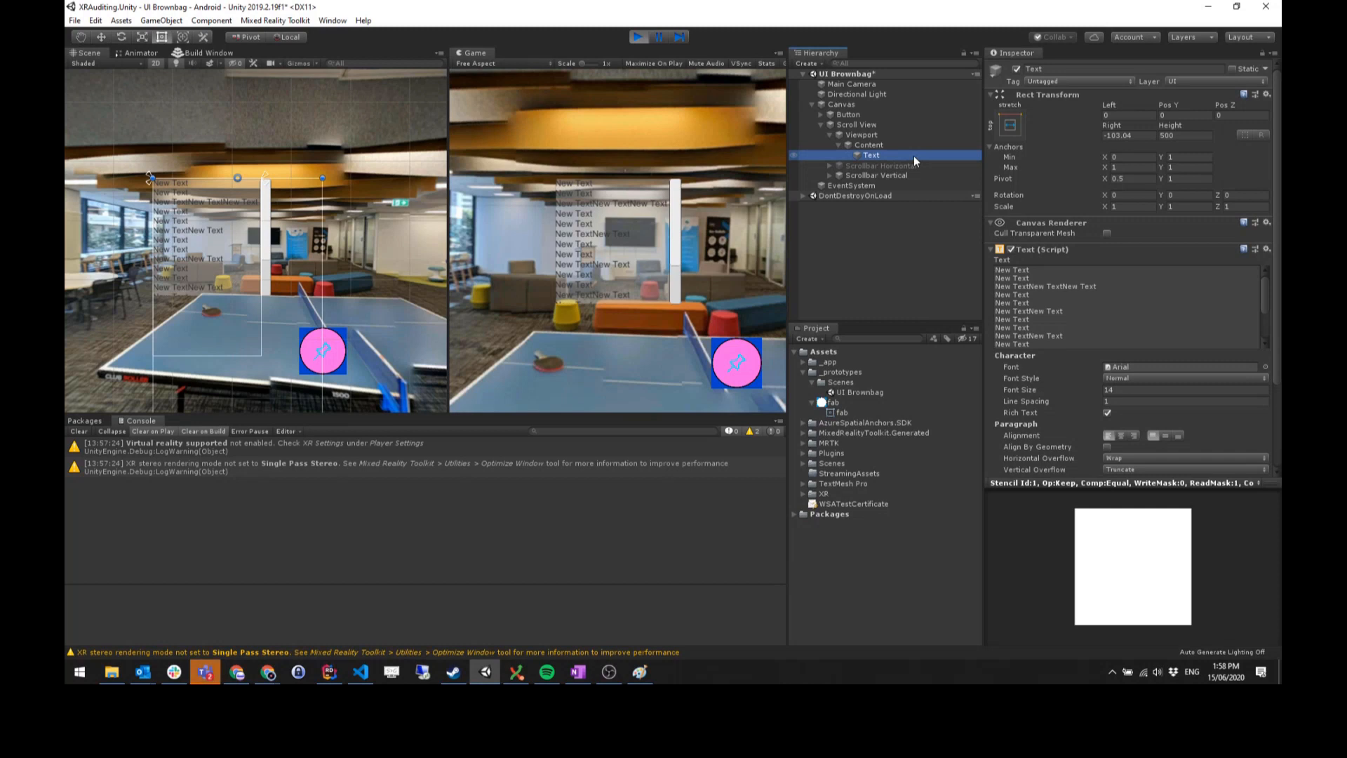
pyautogui.click(894, 125)
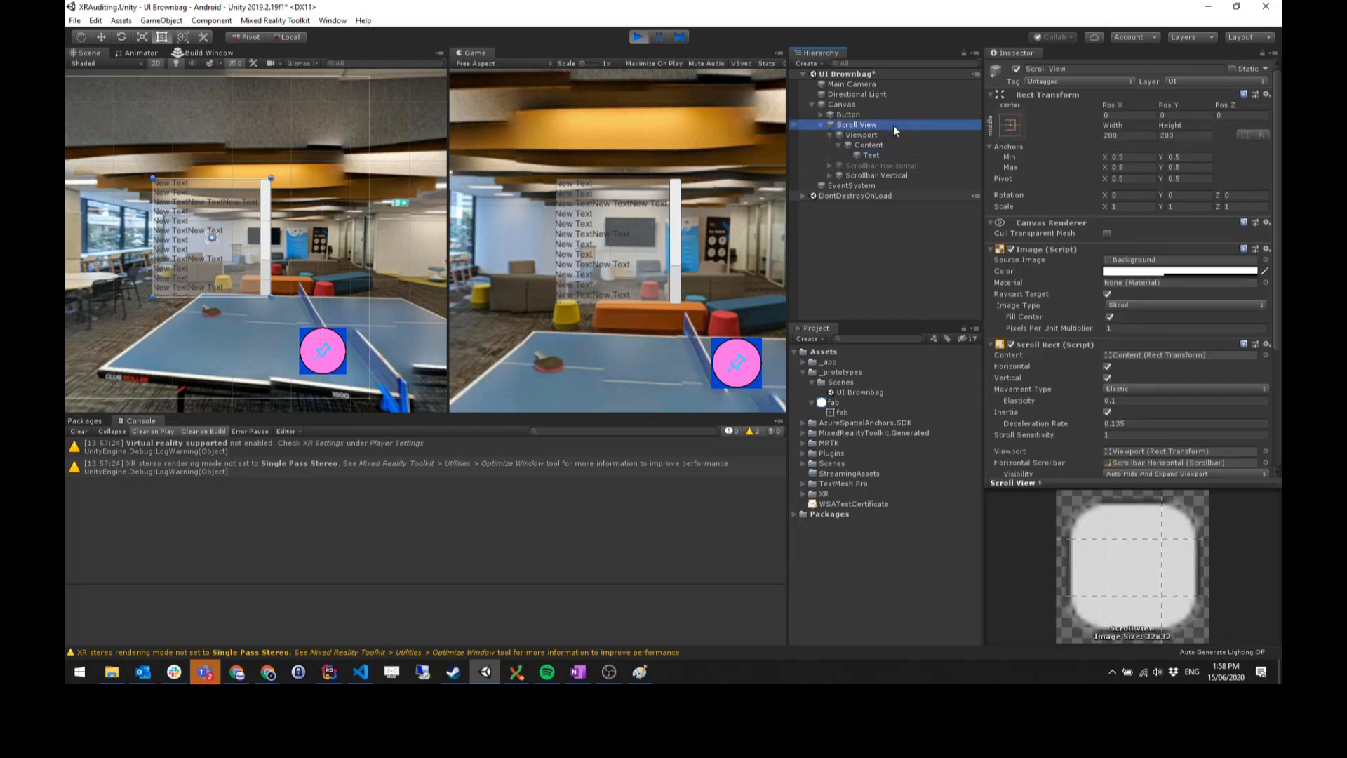
pyautogui.click(897, 134)
pyautogui.click(900, 144)
# - Collapse the Scroll View's hierarchy and delete the whole Scroll View from the running scene
pyautogui.press('Left')
pyautogui.press('Left')
pyautogui.press('Left')
pyautogui.press('Left')
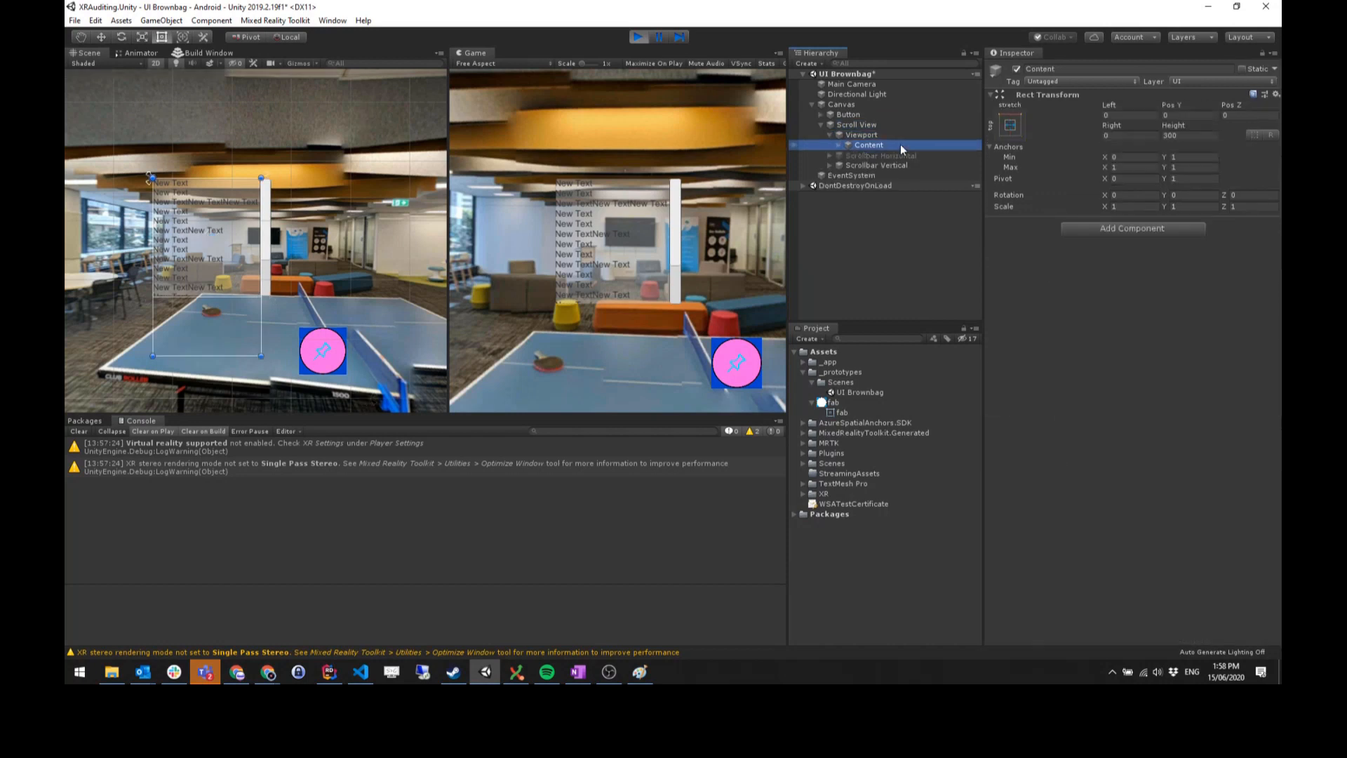
pyautogui.press('Delete')
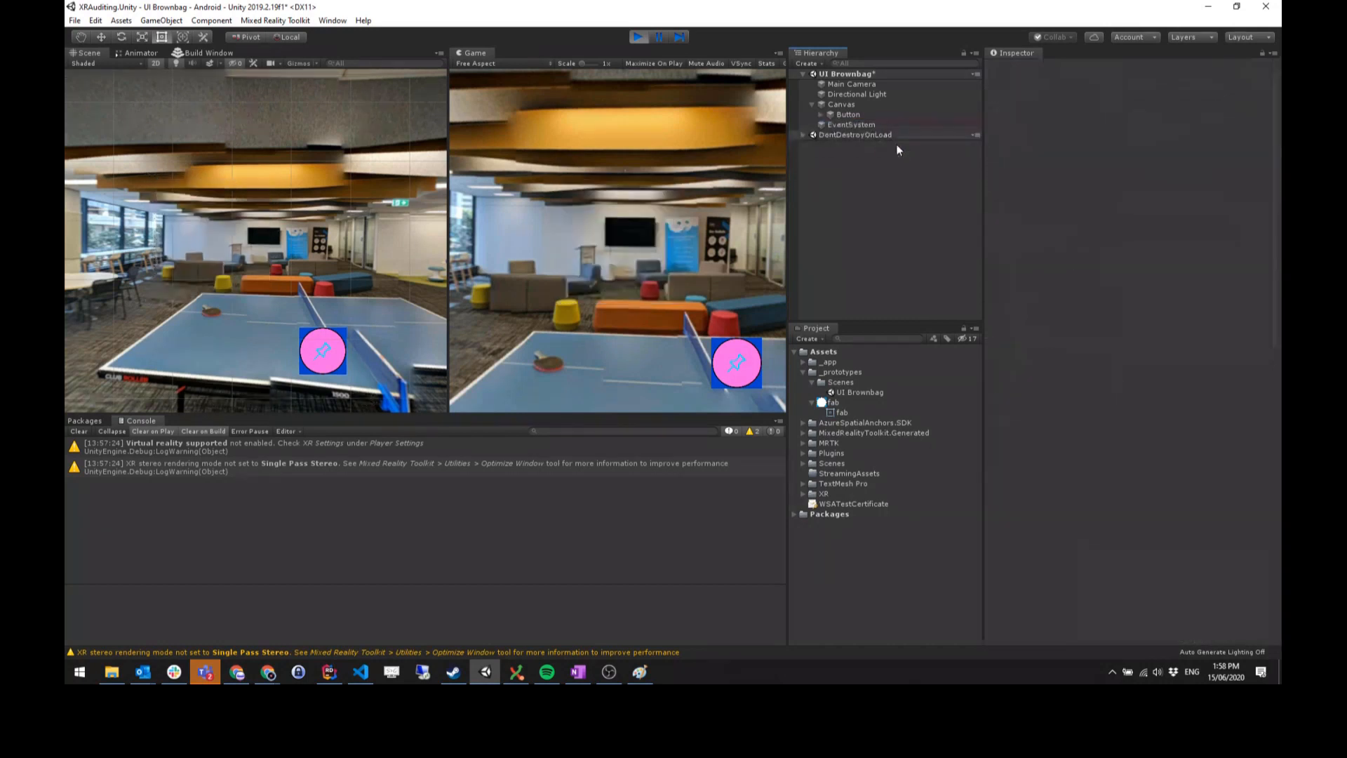
# - Stop the running scene and delete the Scroll View from the Canvas
pyautogui.click(882, 105)
pyautogui.click(639, 37)
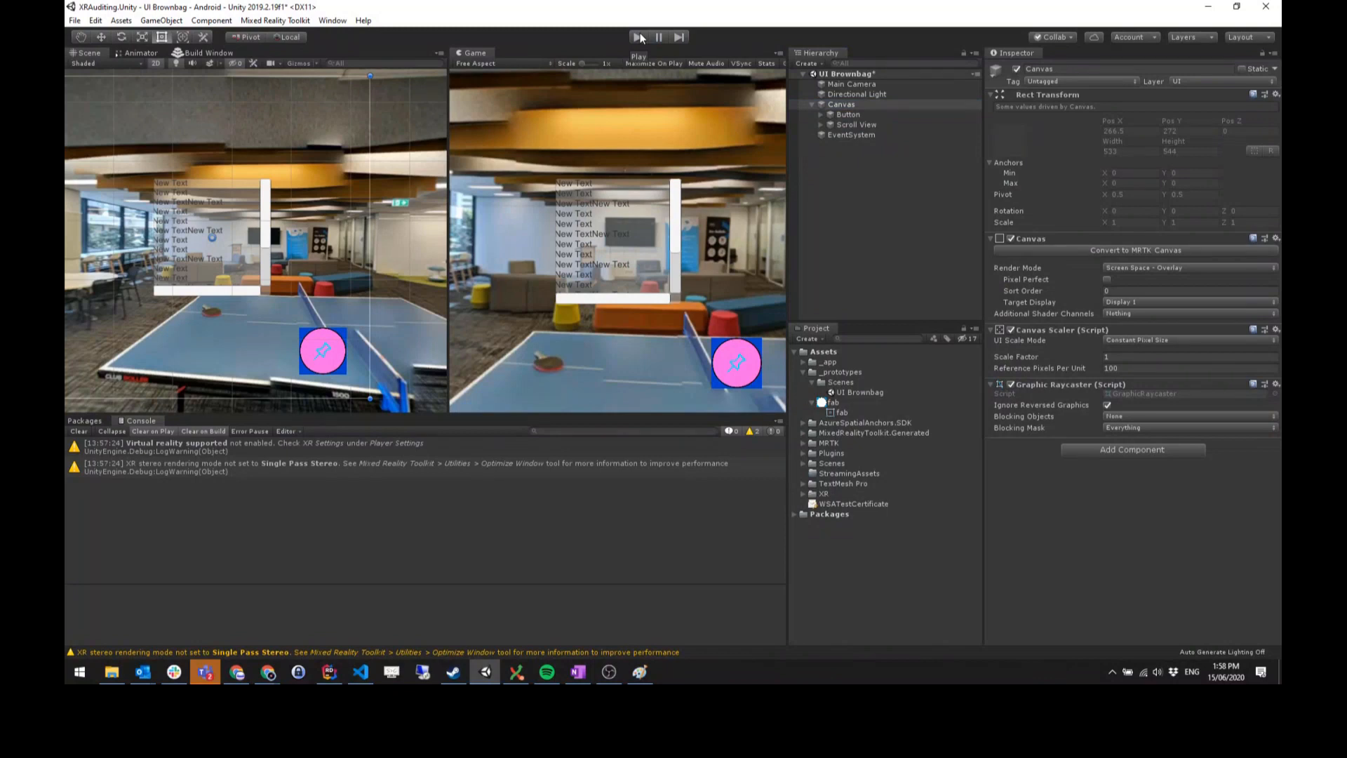
pyautogui.click(867, 125)
pyautogui.press('Delete')
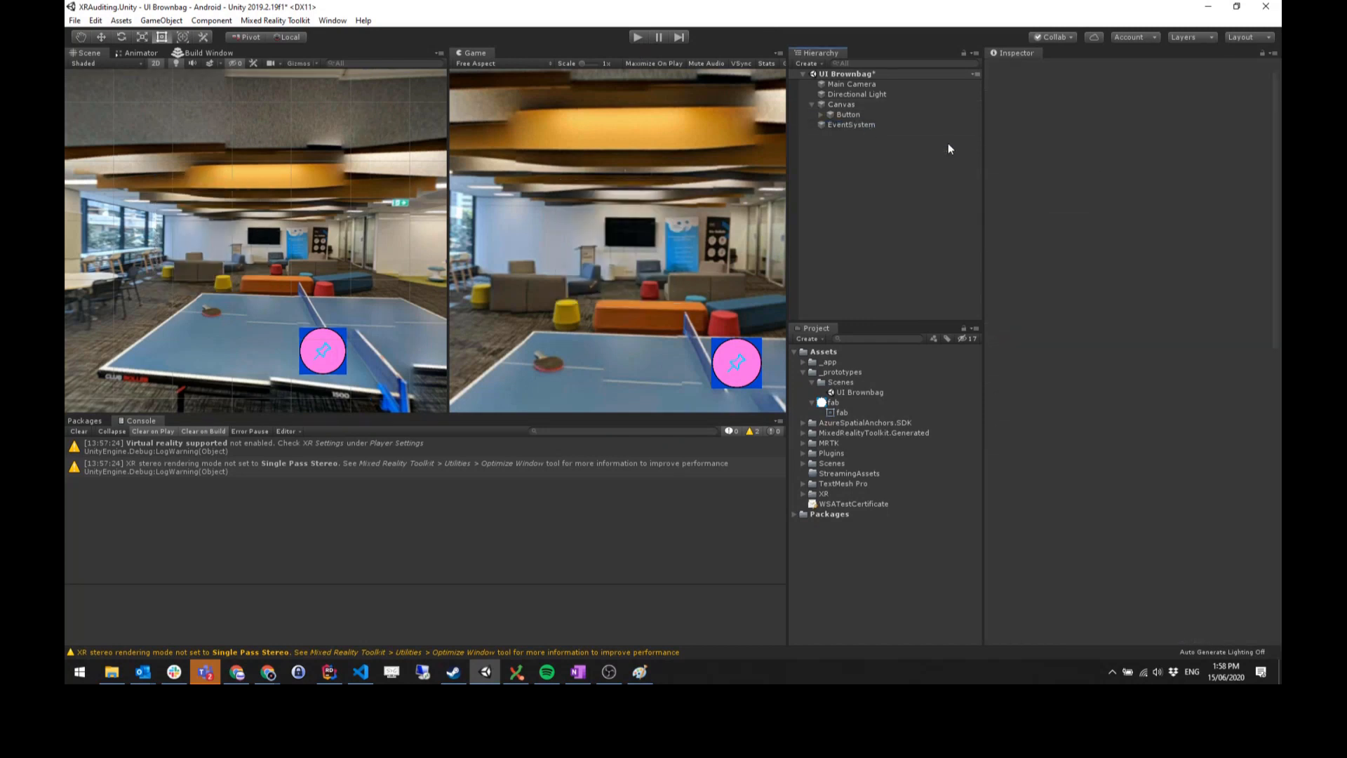
# - Add a UI Panel as a child of the Canvas
pyautogui.click(852, 103)
pyautogui.rightClick(852, 104)
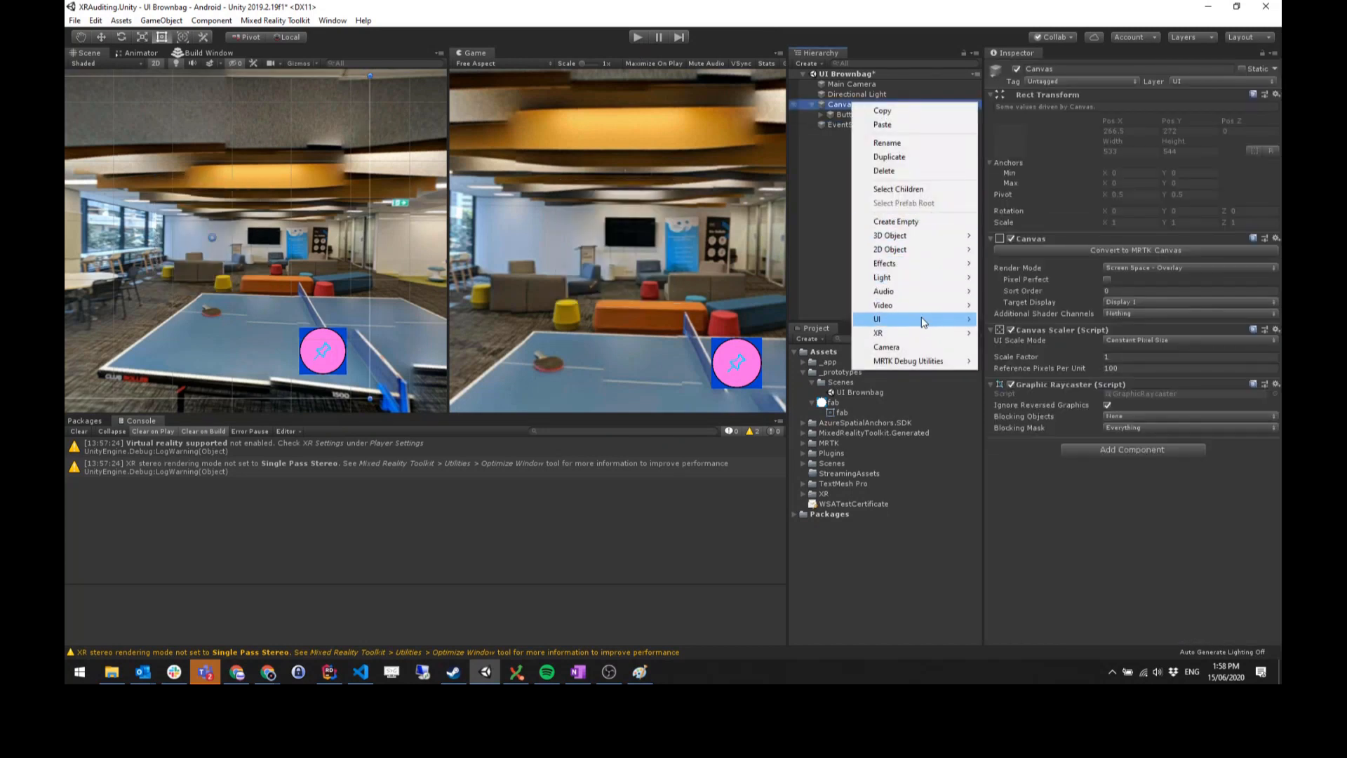
pyautogui.moveTo(925, 322)
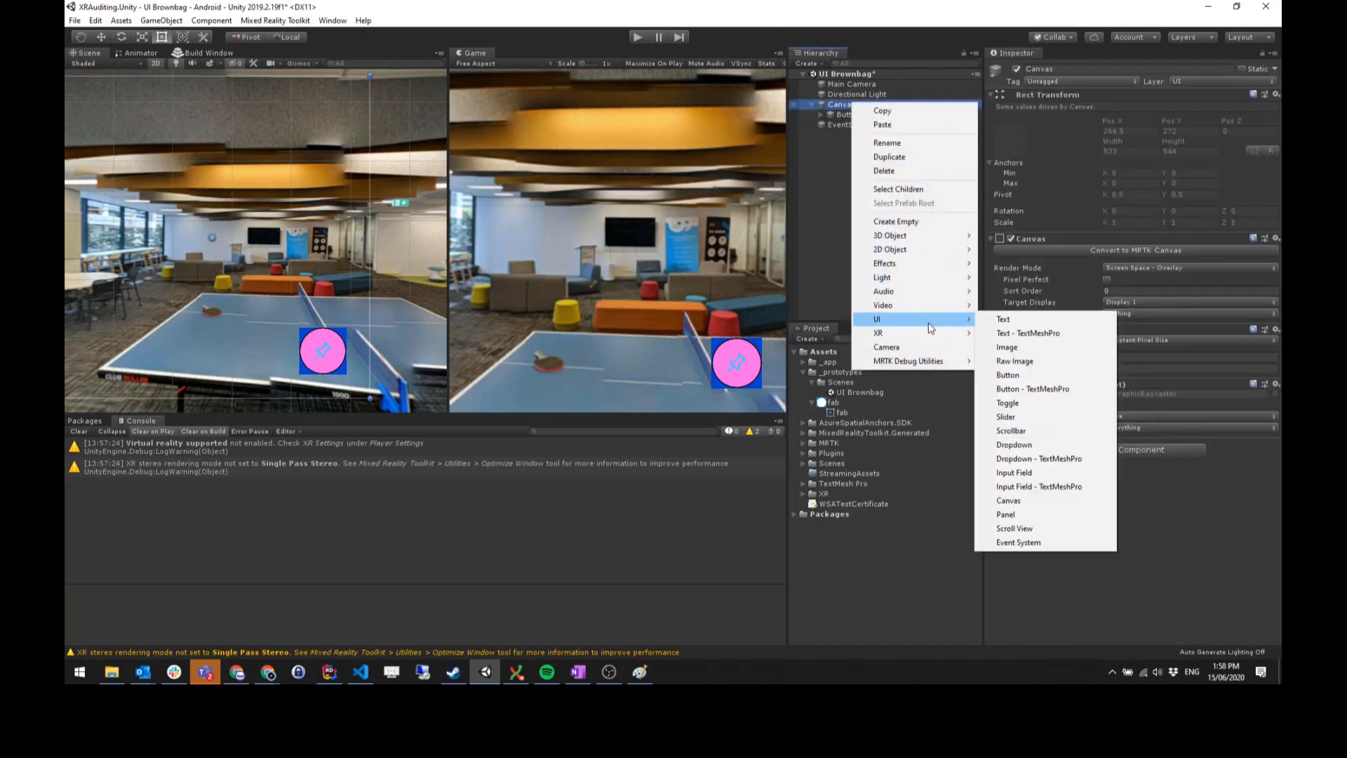
pyautogui.click(1020, 515)
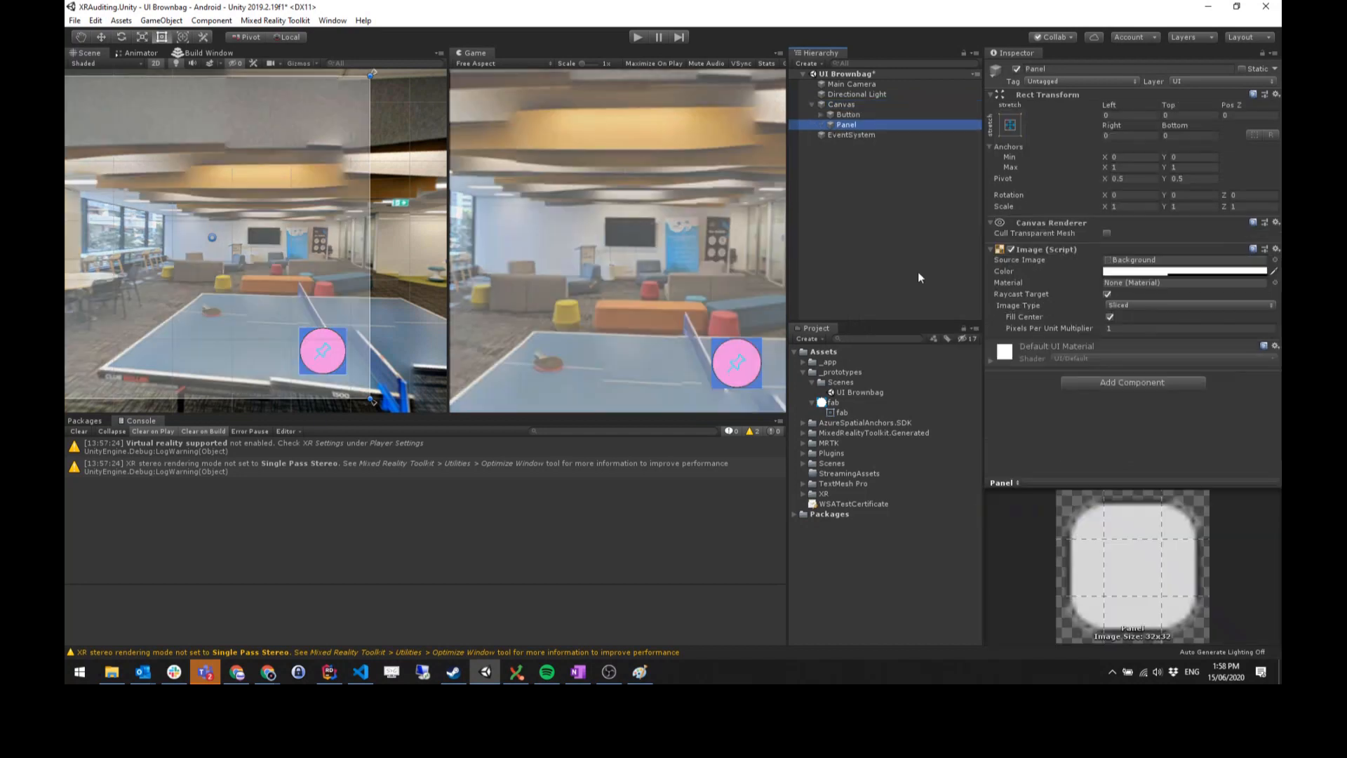
# - Anchor the Panel to the left edge with vertical stretch and set its Width to 200
pyautogui.click(877, 116)
pyautogui.click(877, 125)
pyautogui.click(1010, 125)
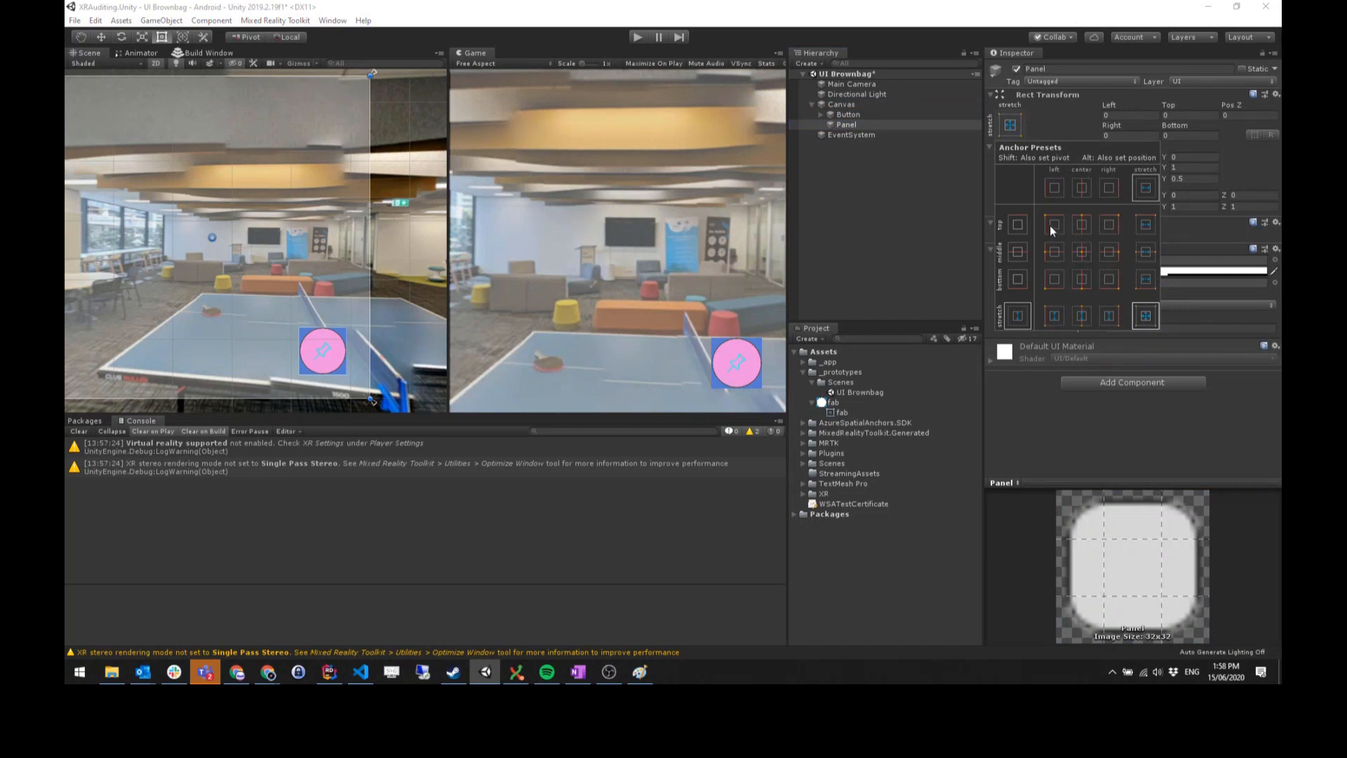
pyautogui.click(1054, 317)
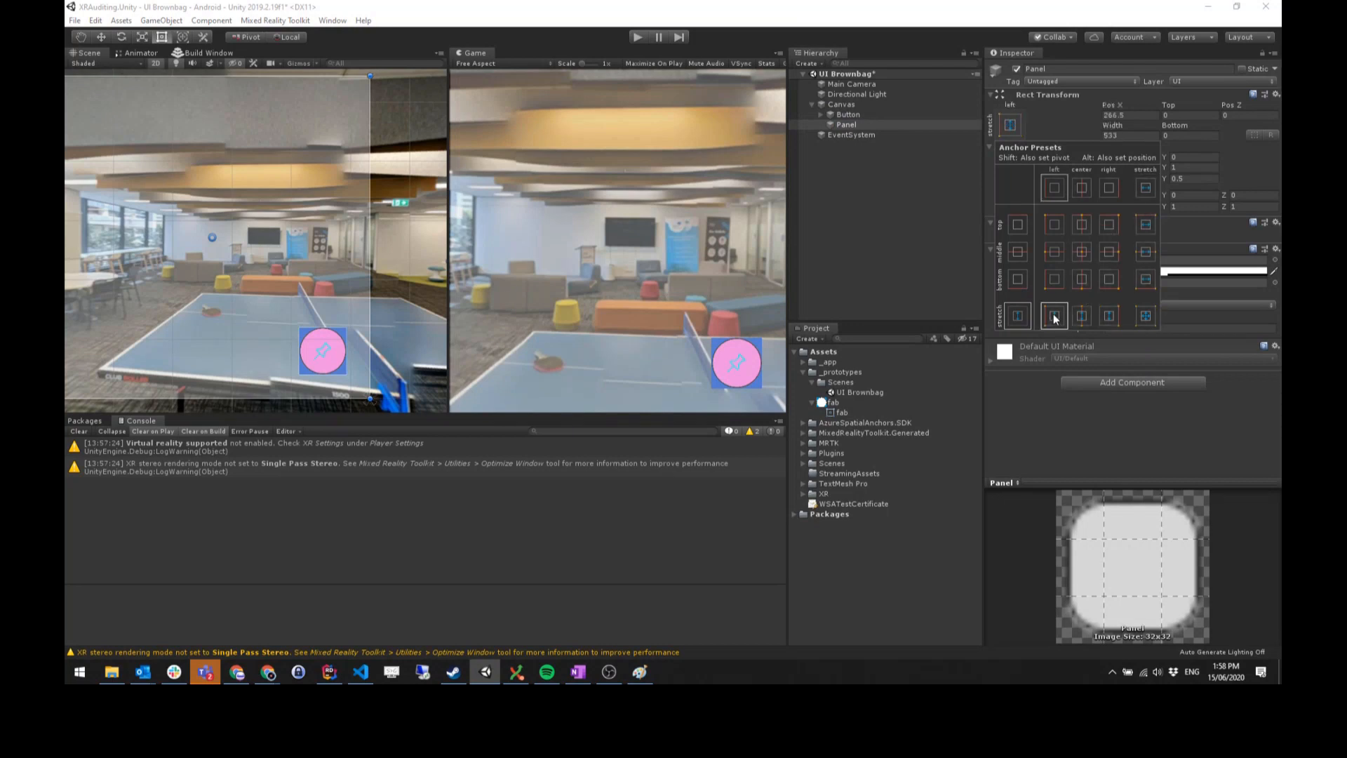
pyautogui.click(1121, 133)
pyautogui.write('200')
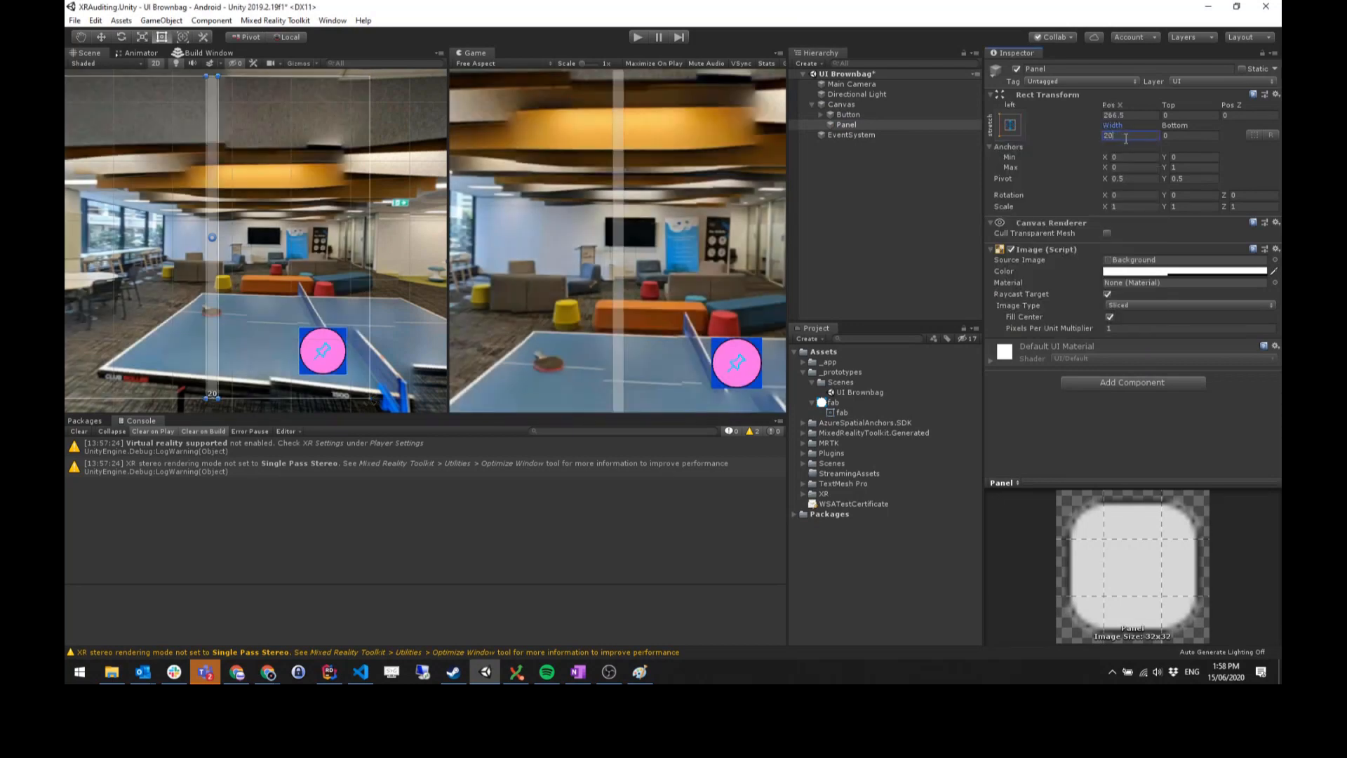
# - Set the Panel's Pivot X to 0 and its Pos X to 0
pyautogui.click(1126, 179)
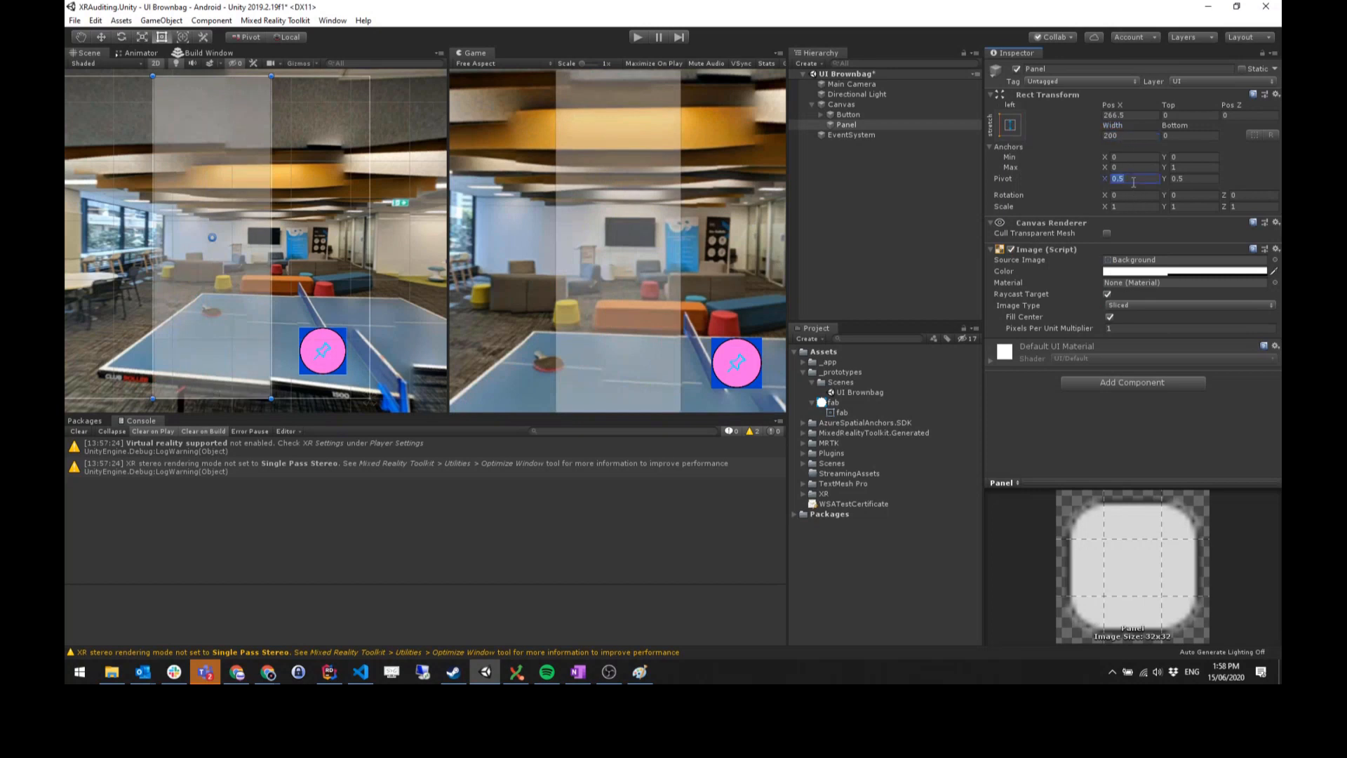
pyautogui.write('0')
pyautogui.click(1130, 116)
pyautogui.write('0')
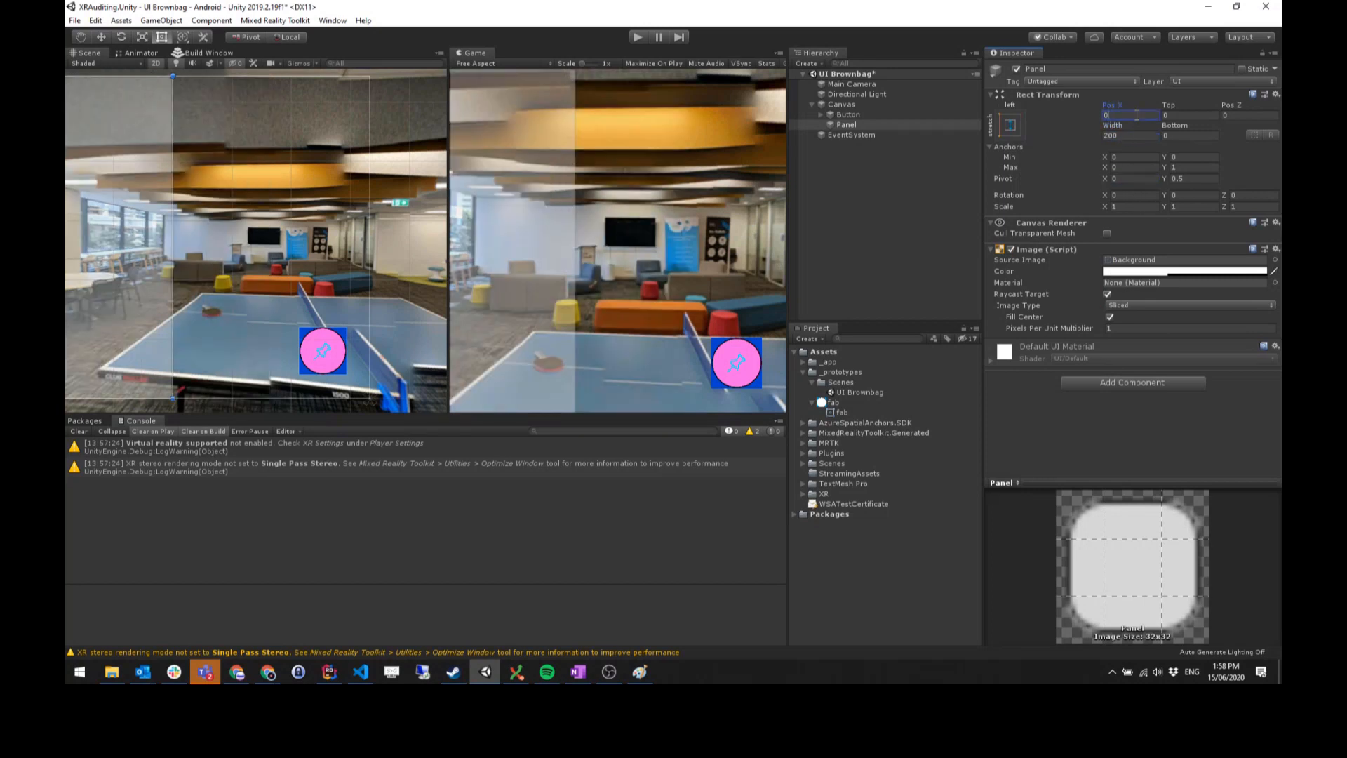
# - Change the Panel's Image color to black (000000) with an alpha of about 0.73
pyautogui.click(1157, 272)
pyautogui.click(923, 281)
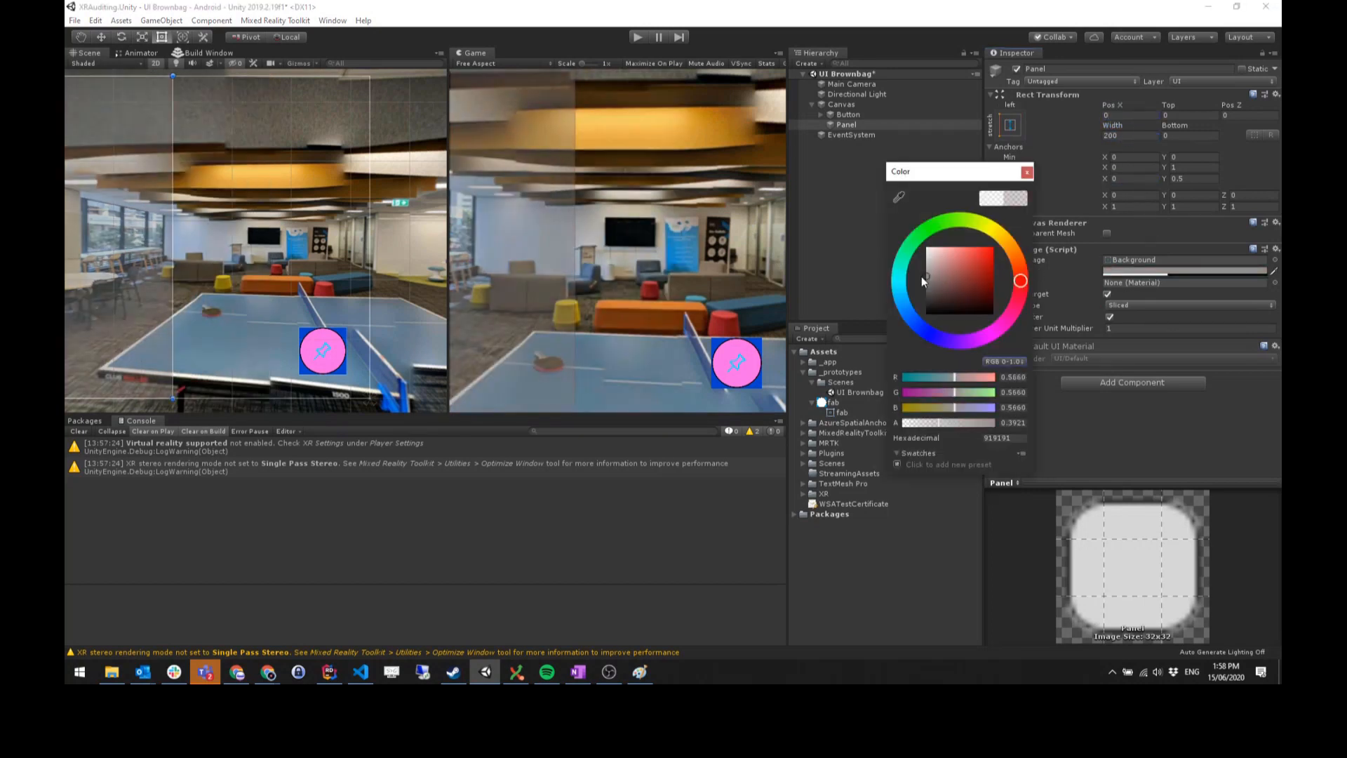
pyautogui.moveTo(964, 425); pyautogui.dragTo(969, 422)
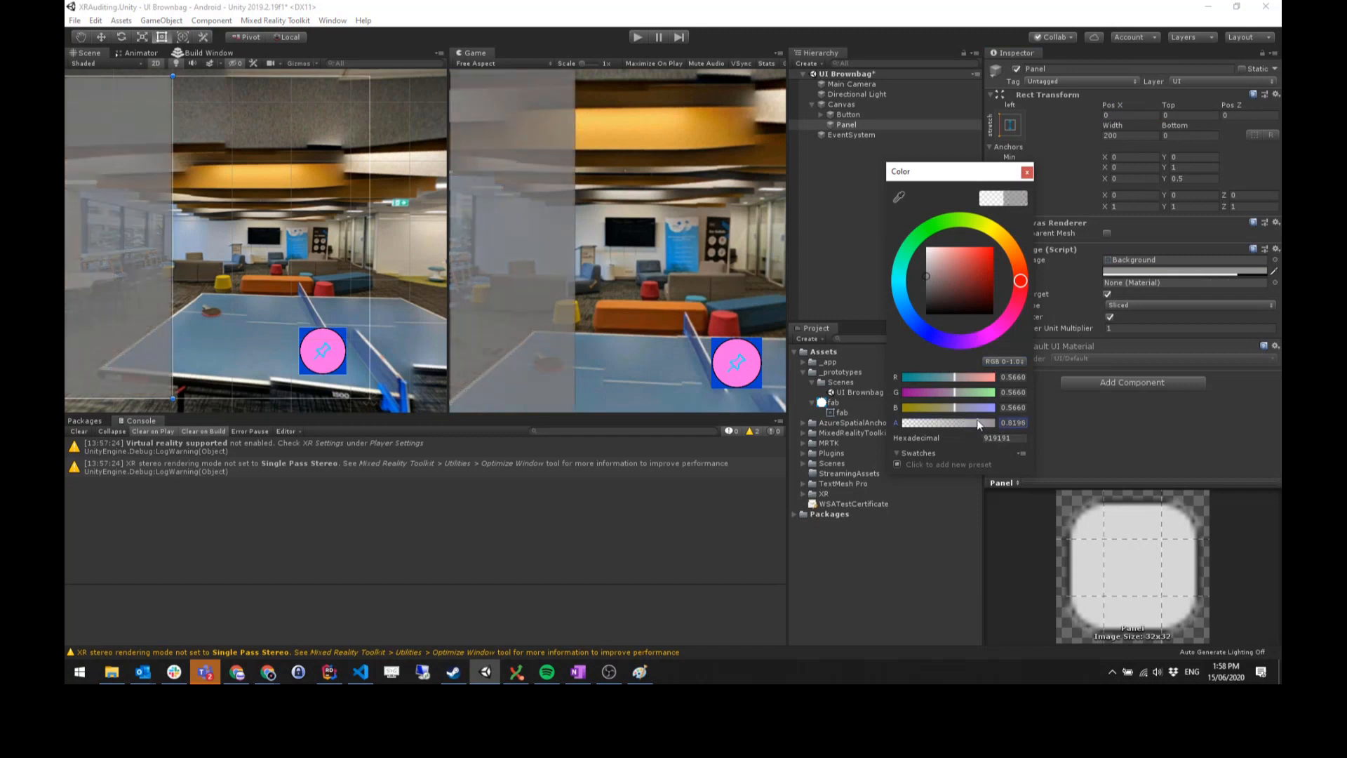
pyautogui.moveTo(931, 269); pyautogui.dragTo(894, 358)
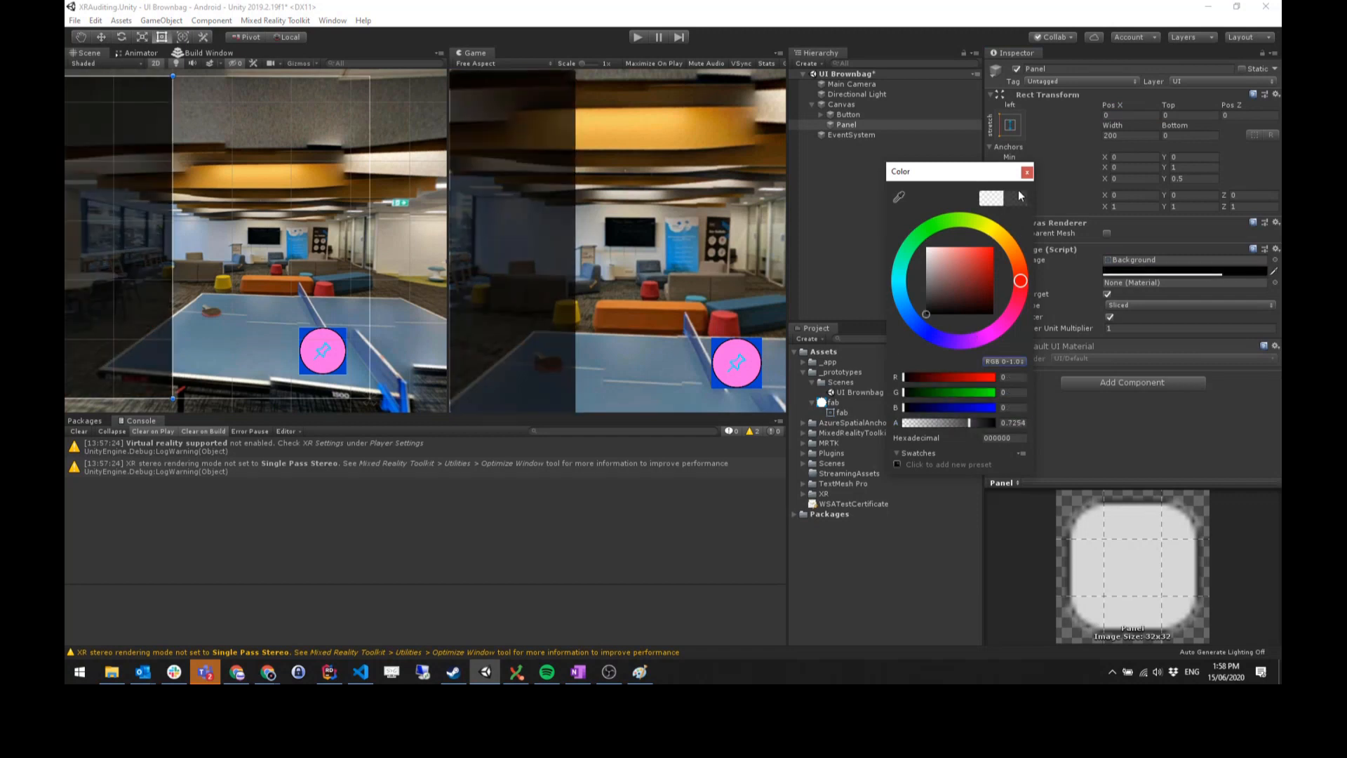
pyautogui.click(1027, 173)
# - Create an empty child object under the Panel and name it "Container"
pyautogui.click(864, 114)
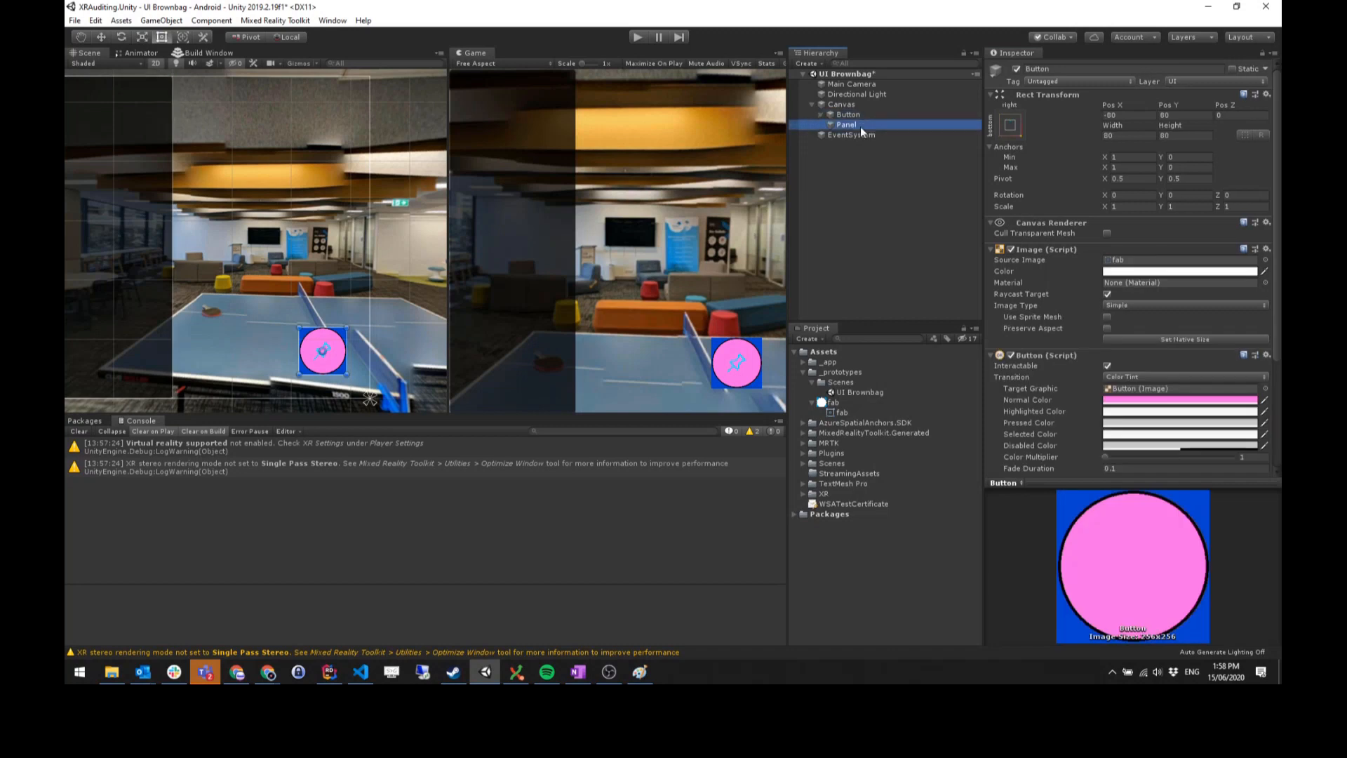
pyautogui.click(863, 125)
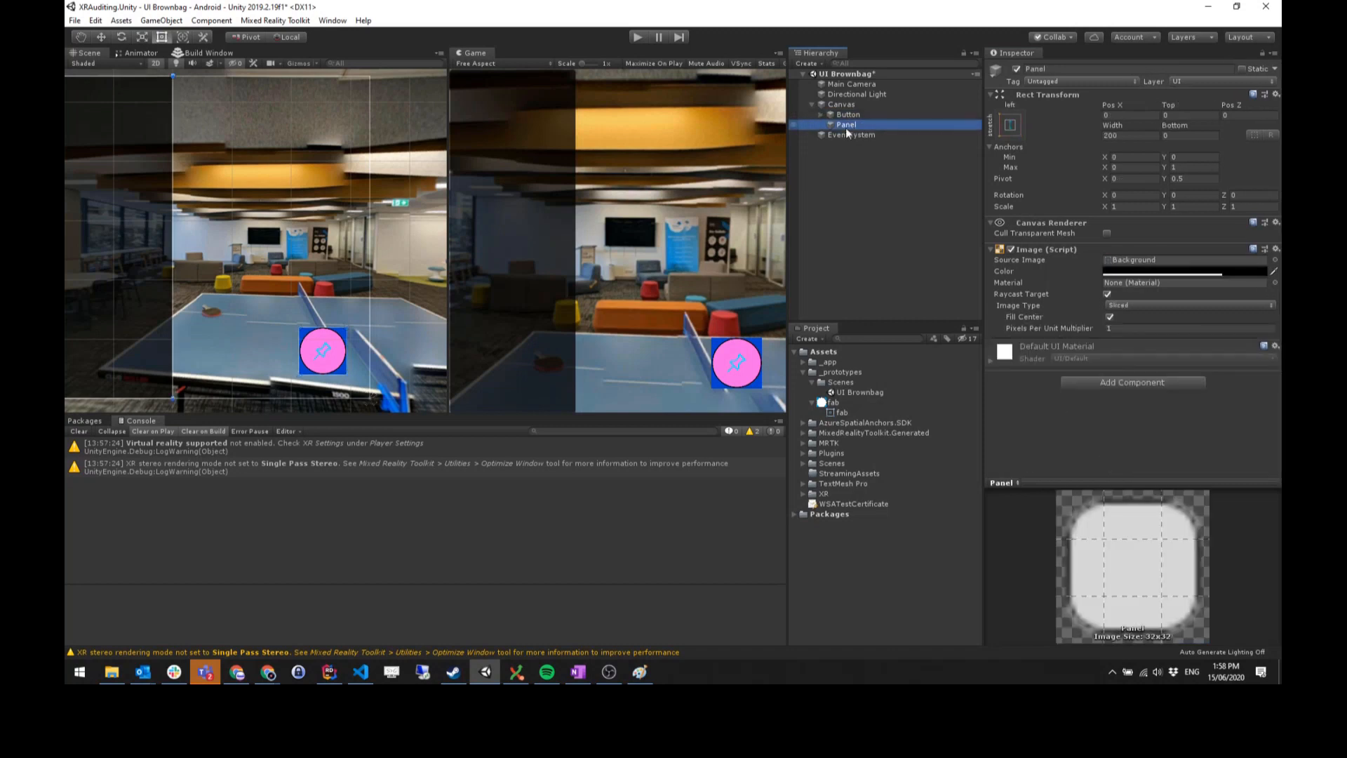
pyautogui.rightClick(846, 128)
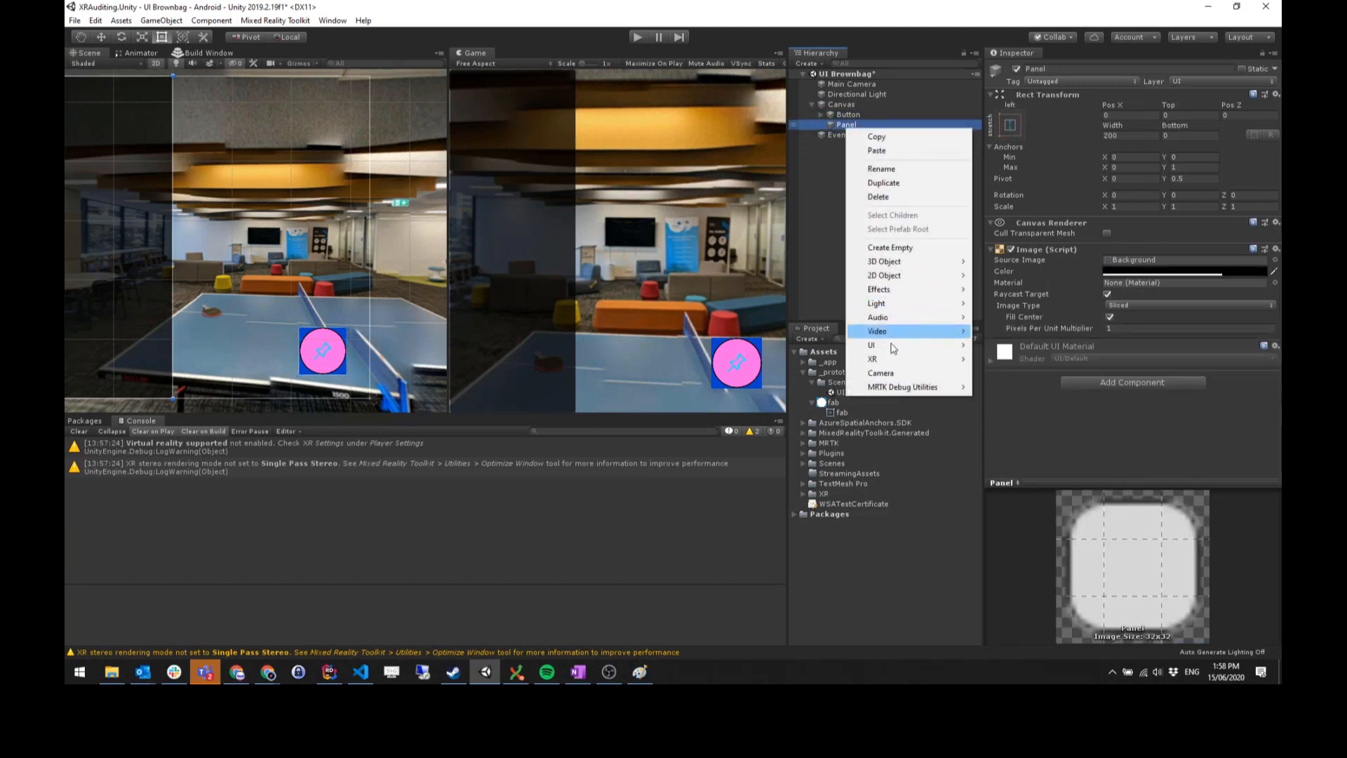
pyautogui.moveTo(892, 348)
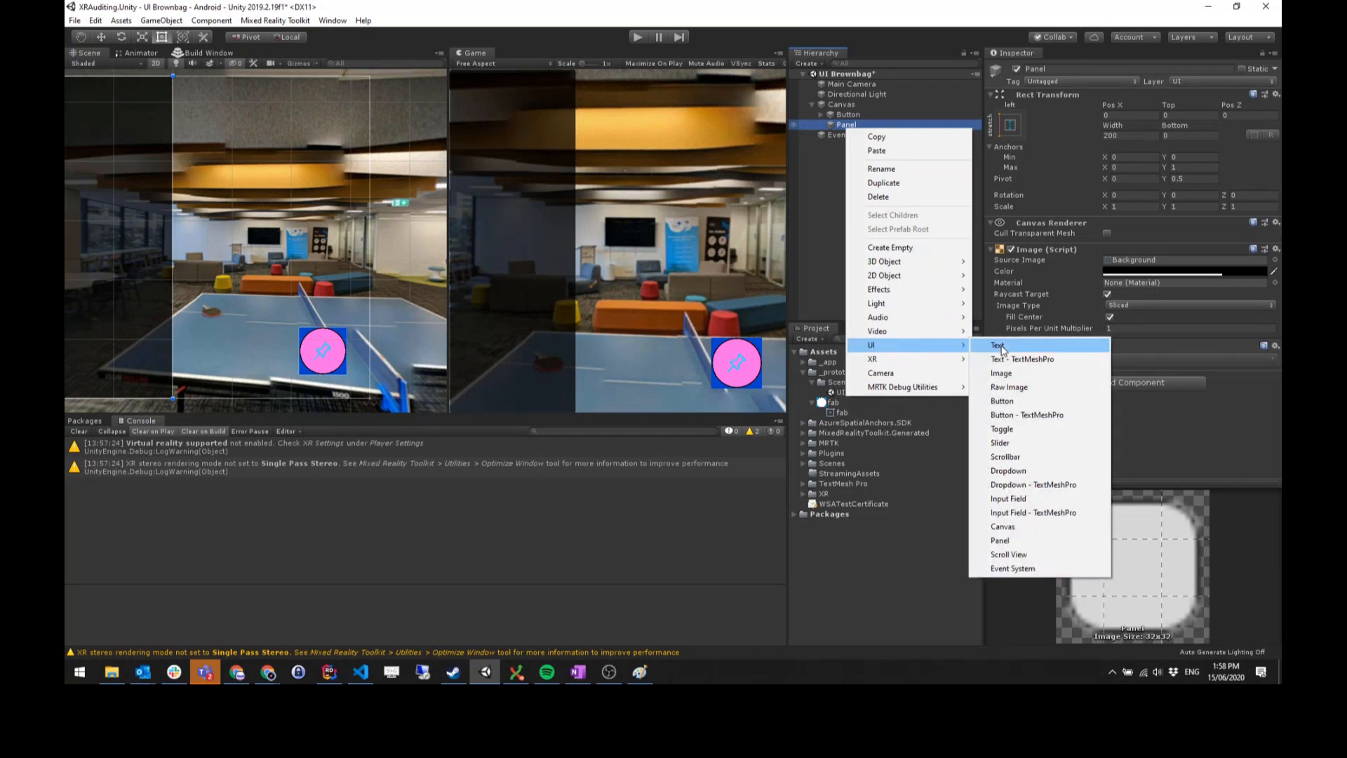
pyautogui.click(924, 247)
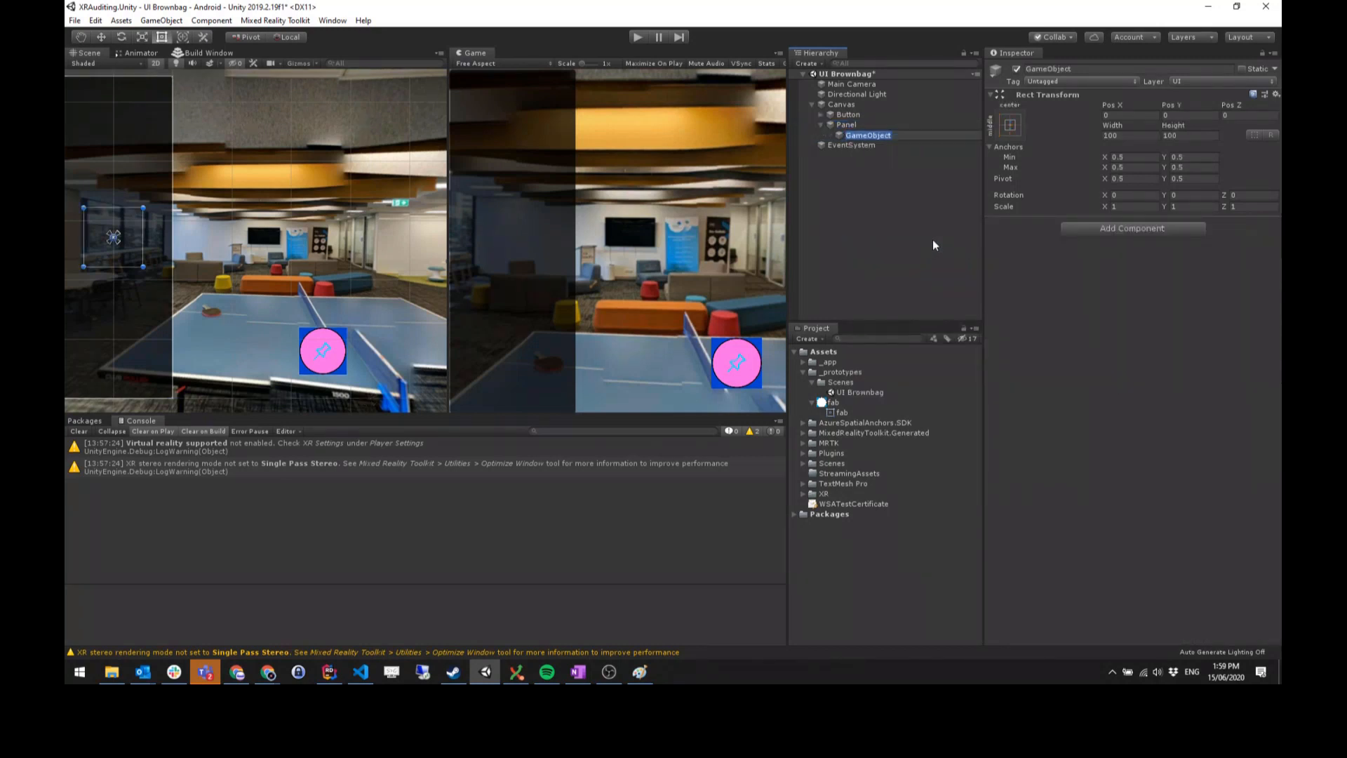
pyautogui.write('Container')
pyautogui.press('Return')
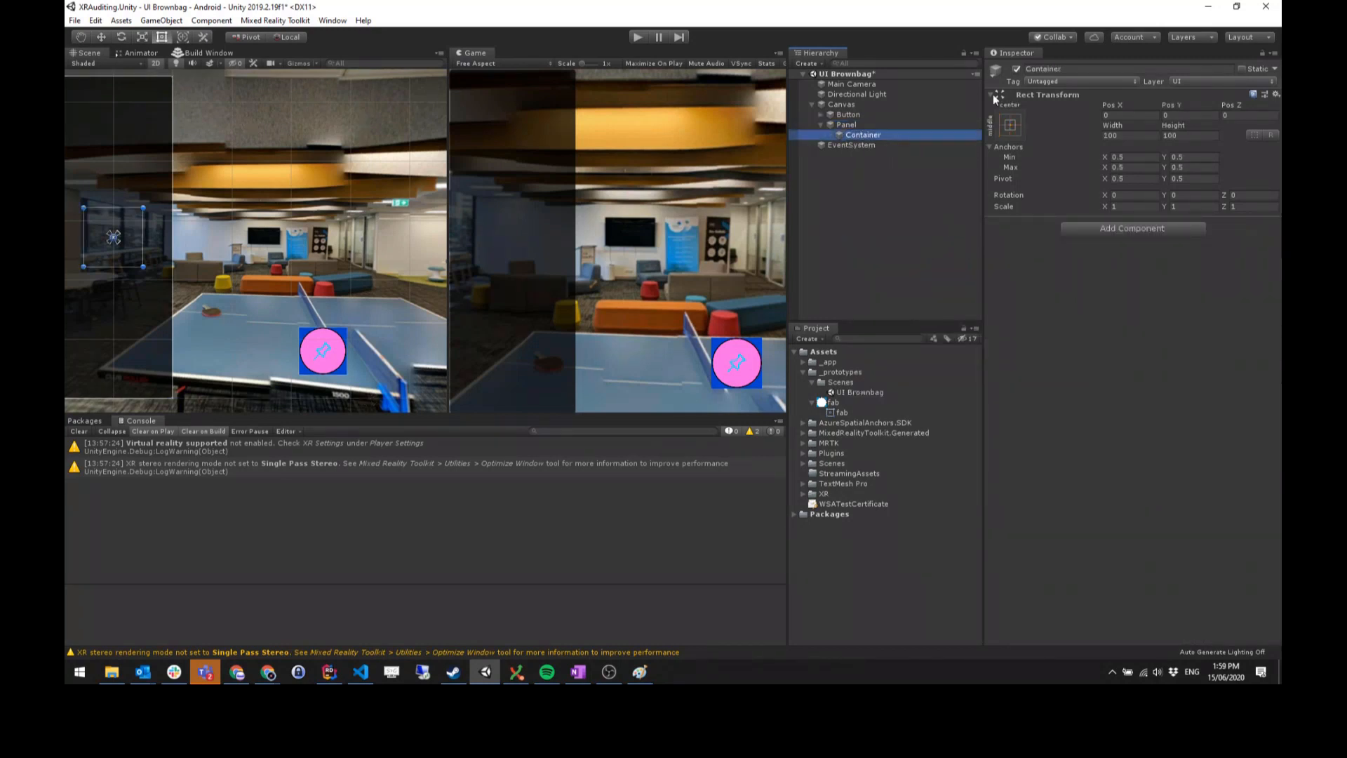
# - Anchor the Container to stretch in both directions and set its Left, Top and Right offsets to 0
pyautogui.click(1010, 125)
pyautogui.click(1146, 317)
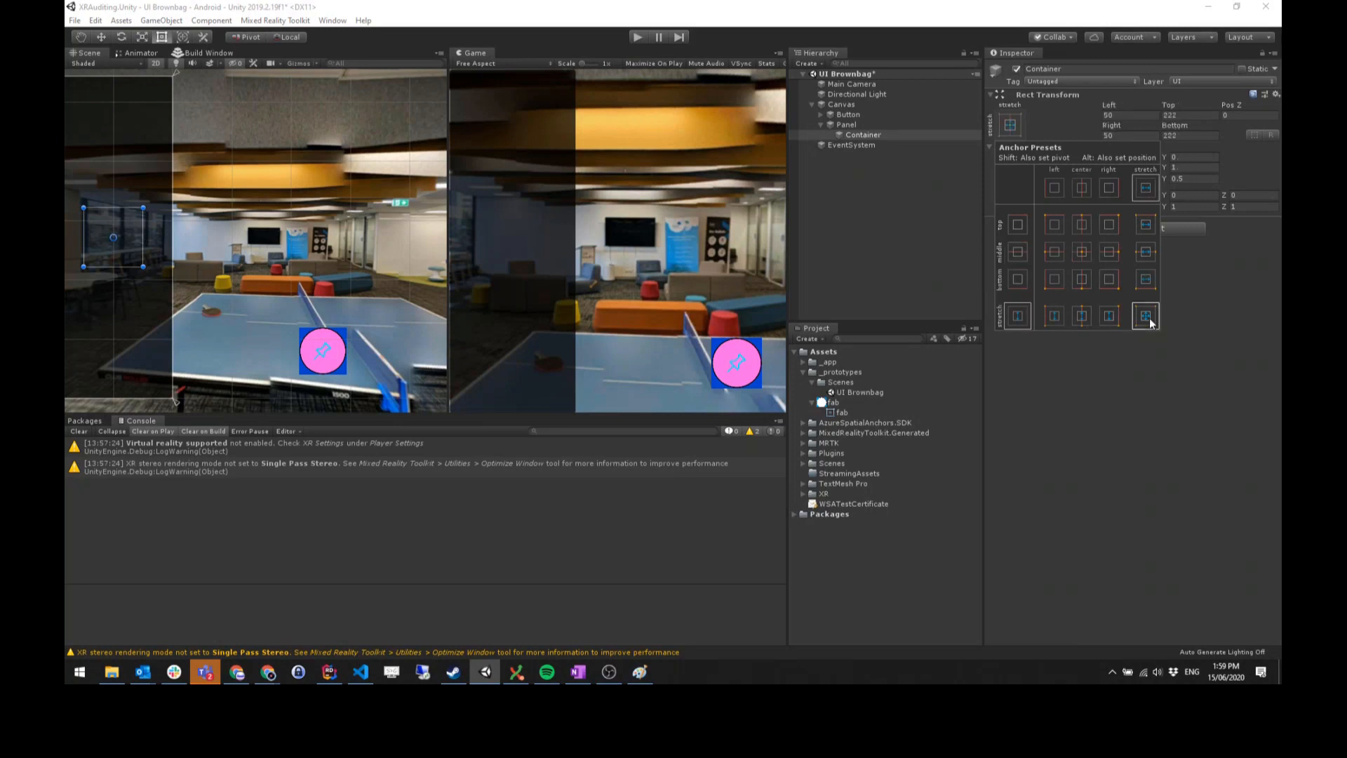
pyautogui.click(1147, 118)
pyautogui.write('0')
pyautogui.press('Tab')
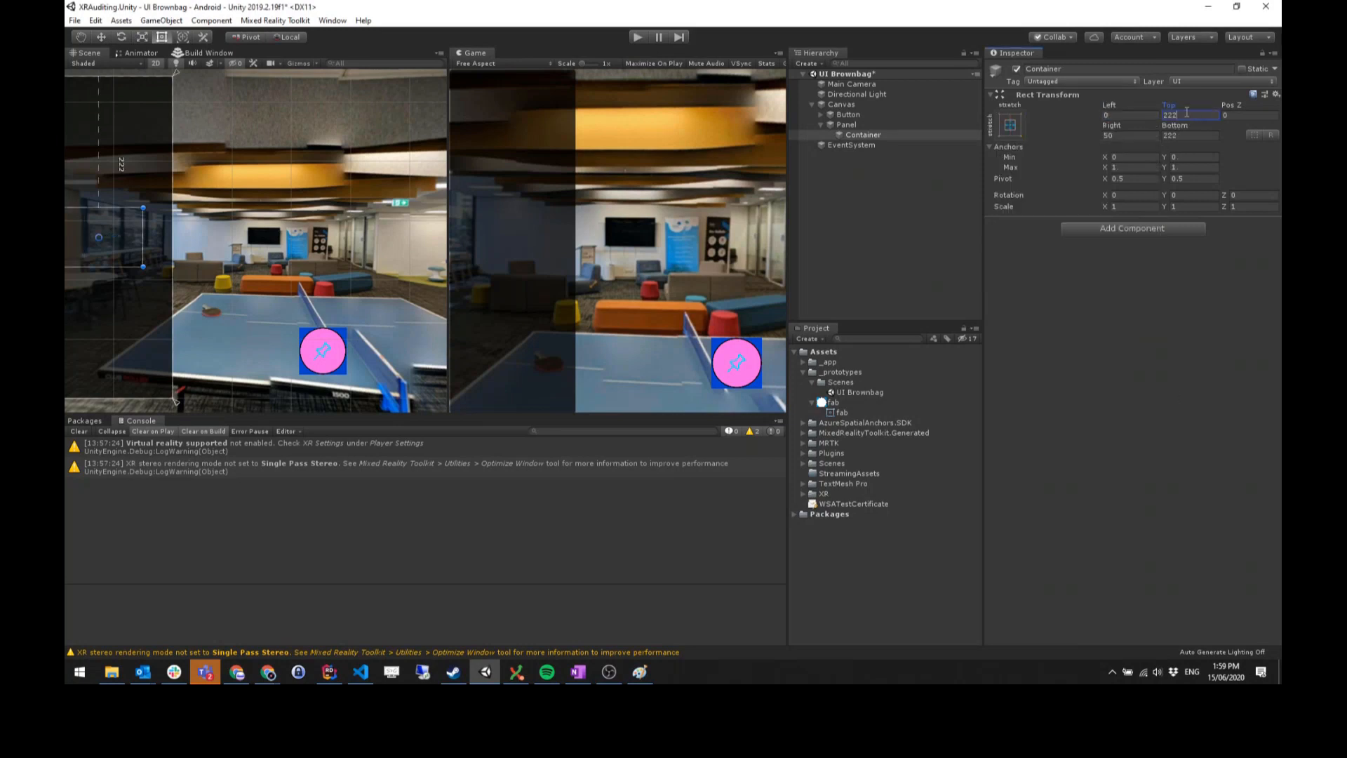
pyautogui.write('0')
pyautogui.click(1188, 136)
pyautogui.click(1154, 134)
pyautogui.write('0')
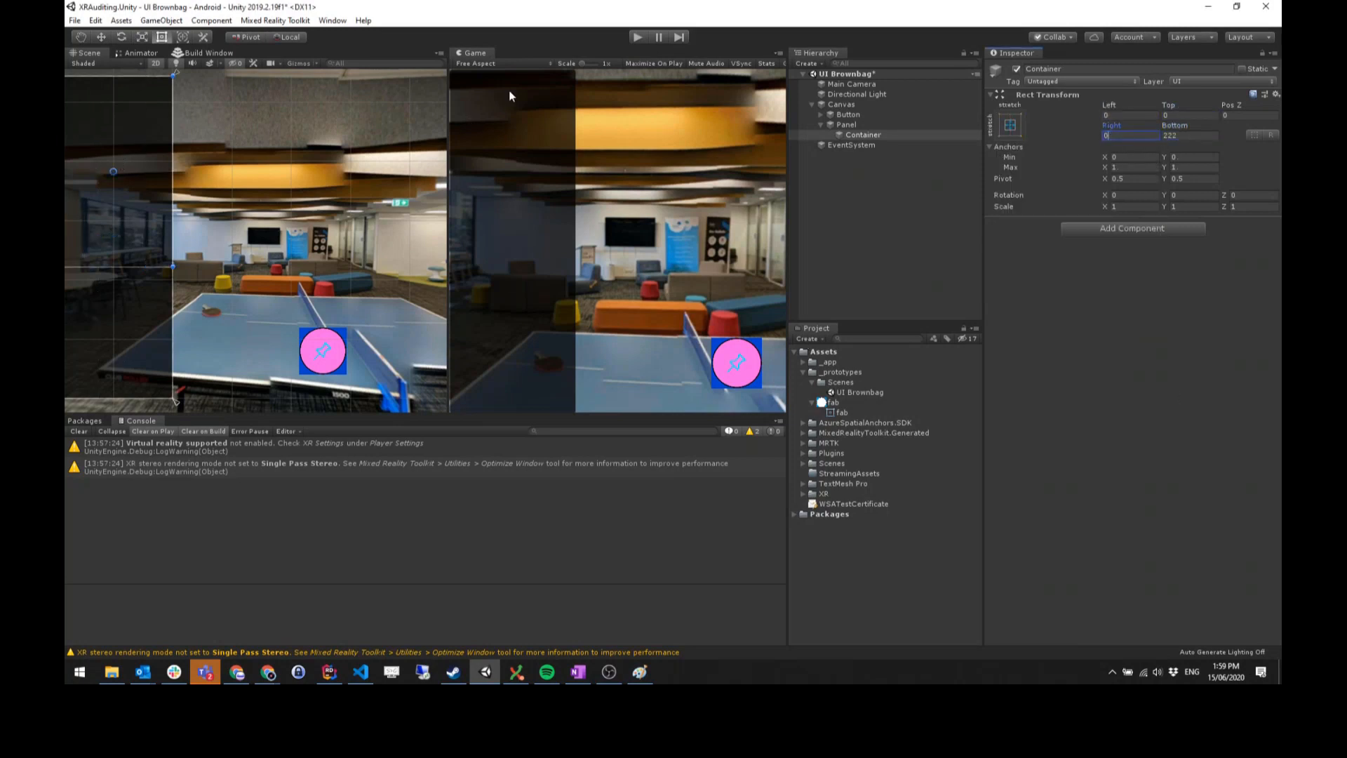
# - Add a Vertical Layout Group component to the Container
pyautogui.click(1106, 226)
pyautogui.write('vertic')
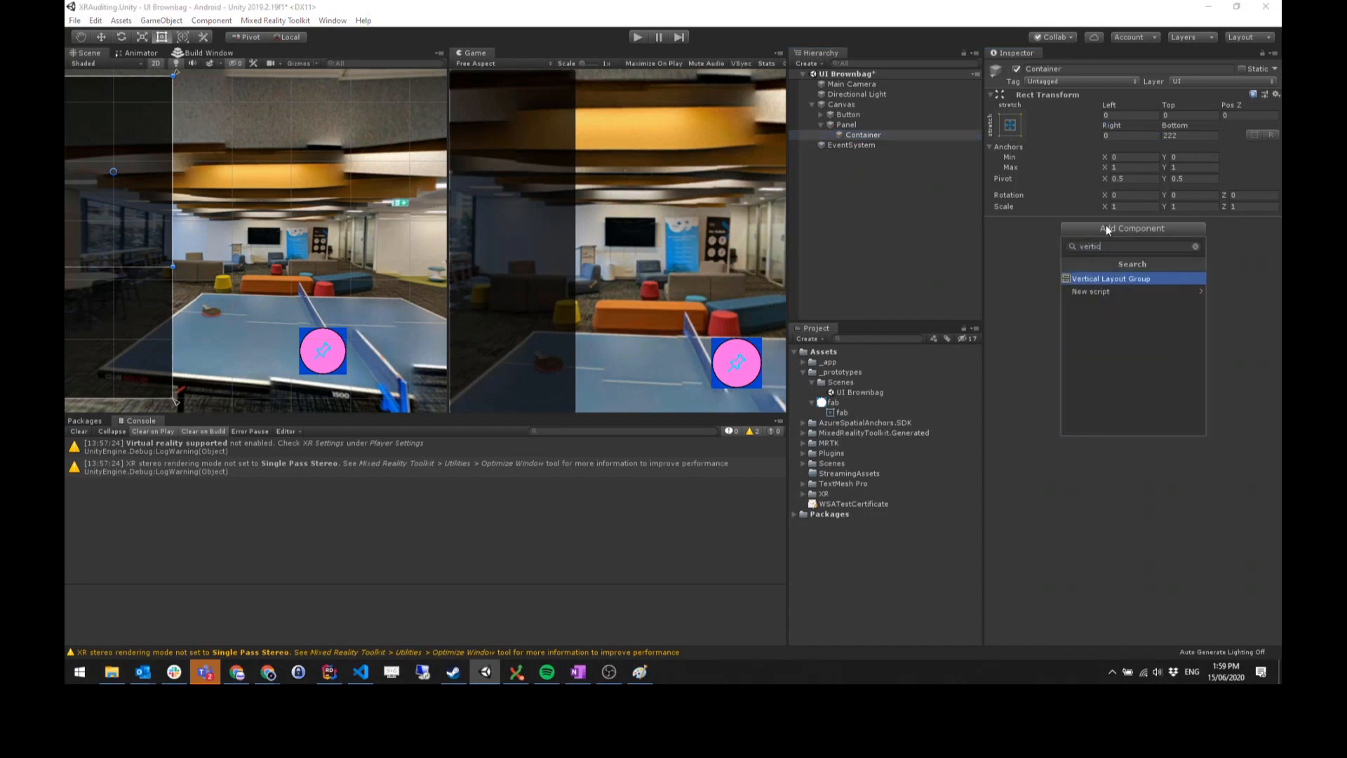
pyautogui.click(1112, 277)
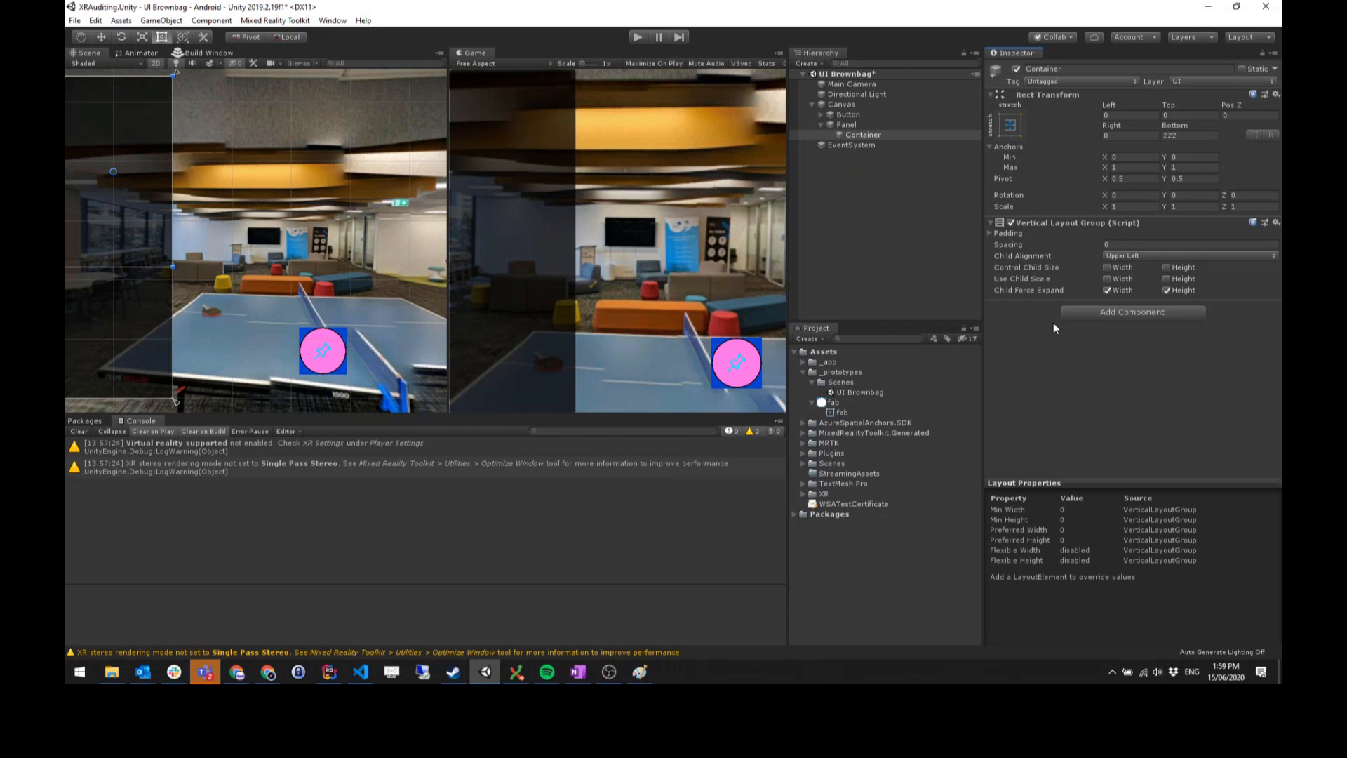
# - Add a UI Button as a child of the Container
pyautogui.rightClick(863, 136)
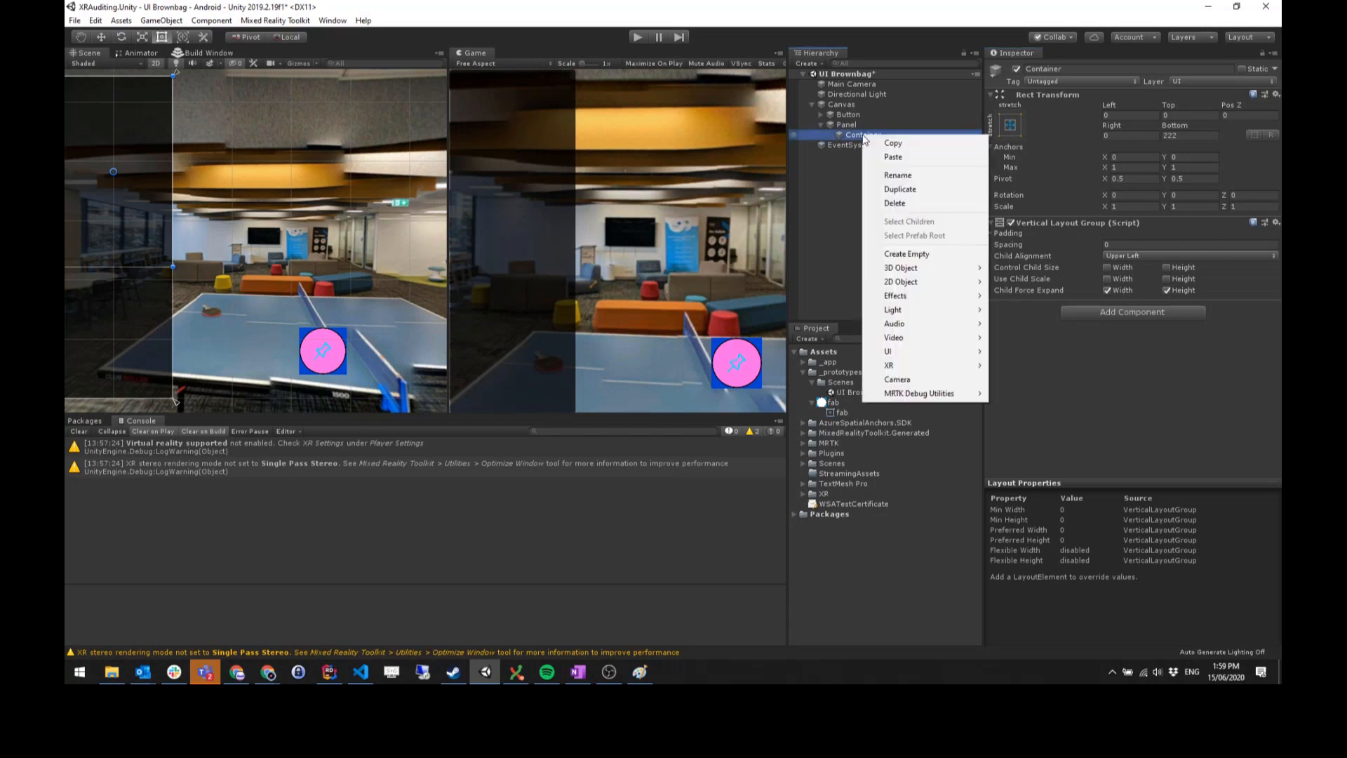
pyautogui.moveTo(952, 353)
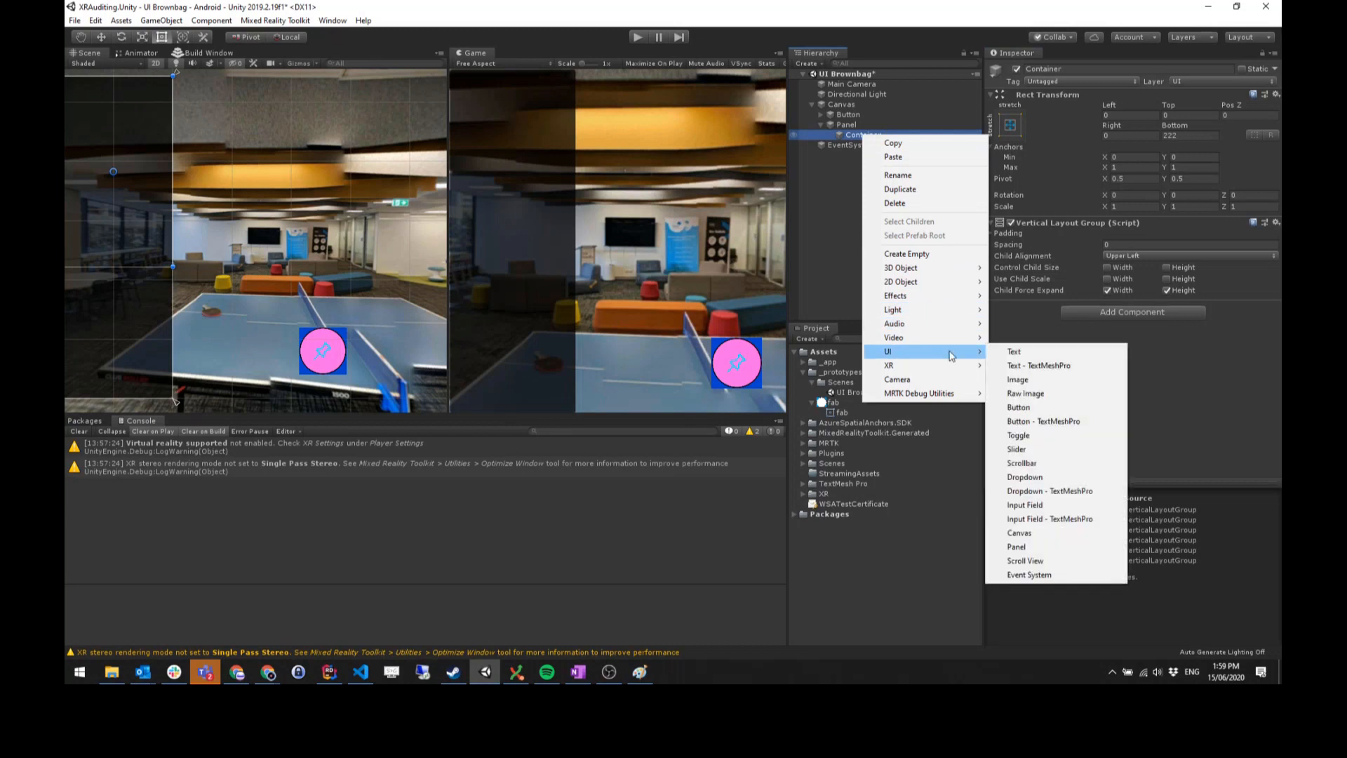
pyautogui.click(1061, 407)
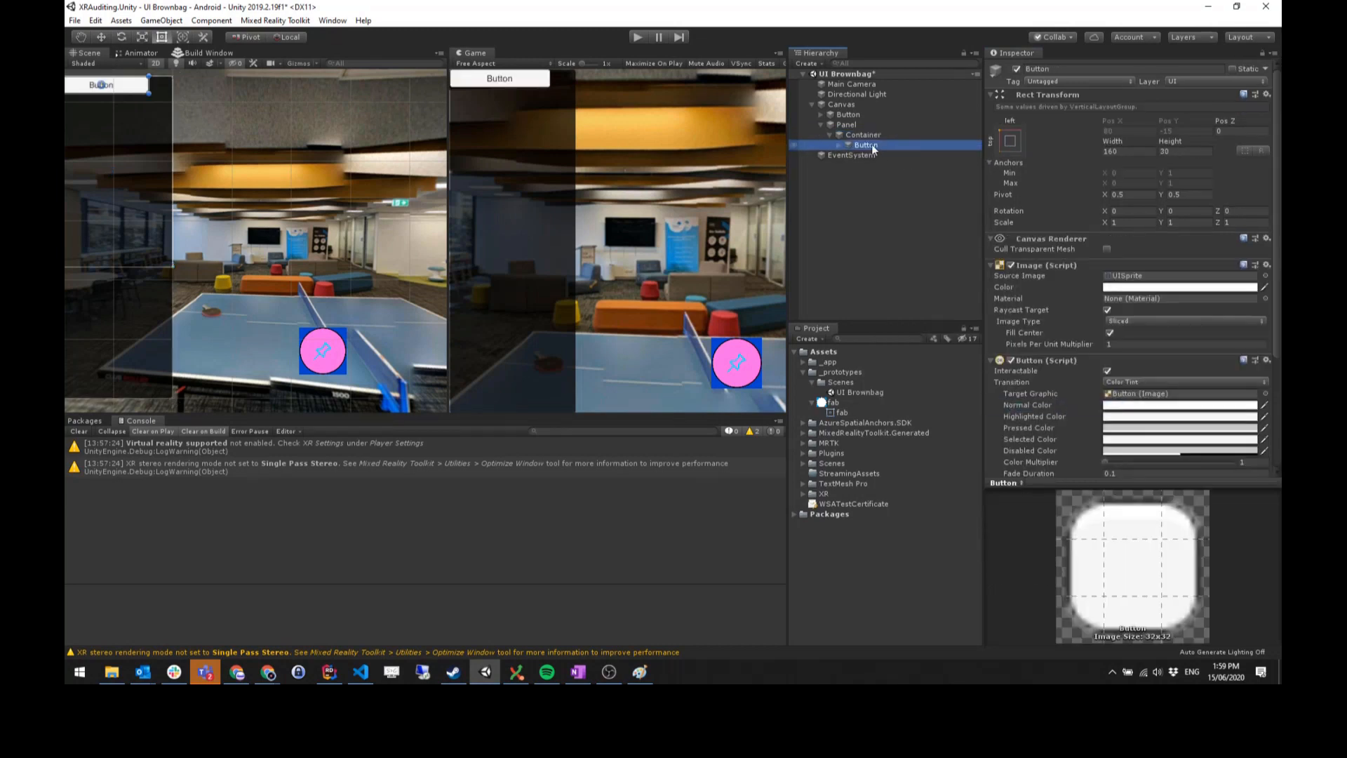
# - Duplicate the Container's Button twelve times, up to Button (12)
pyautogui.hotkey('ctrl', 'd')
pyautogui.hotkey('ctrl', 'd')
pyautogui.hotkey('ctrl', 'd')
pyautogui.hotkey('ctrl', 'd')
pyautogui.hotkey('ctrl', 'd')
pyautogui.hotkey('ctrl', 'd')
pyautogui.hotkey('ctrl', 'd')
pyautogui.hotkey('ctrl', 'd')
pyautogui.hotkey('ctrl', 'd')
pyautogui.hotkey('ctrl', 'd')
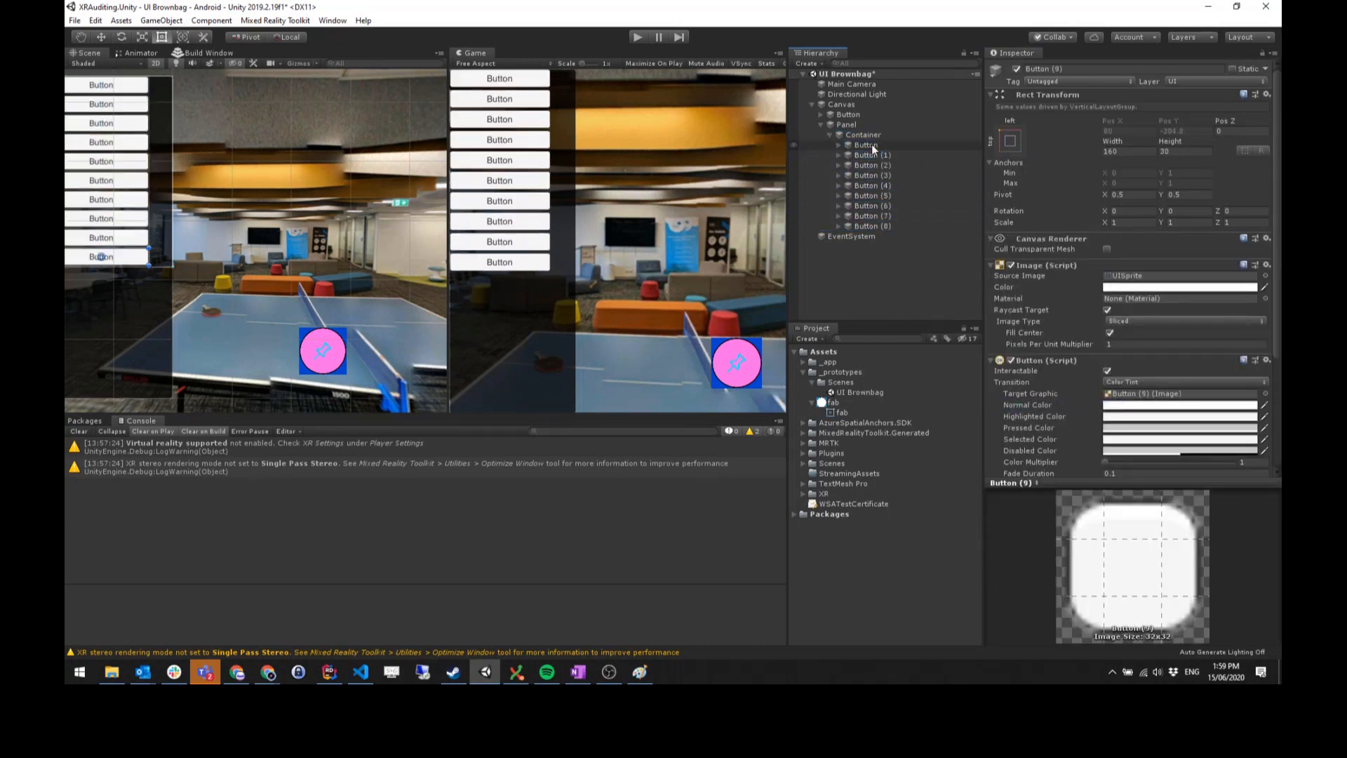
pyautogui.hotkey('ctrl', 'd')
pyautogui.hotkey('ctrl', 'd')
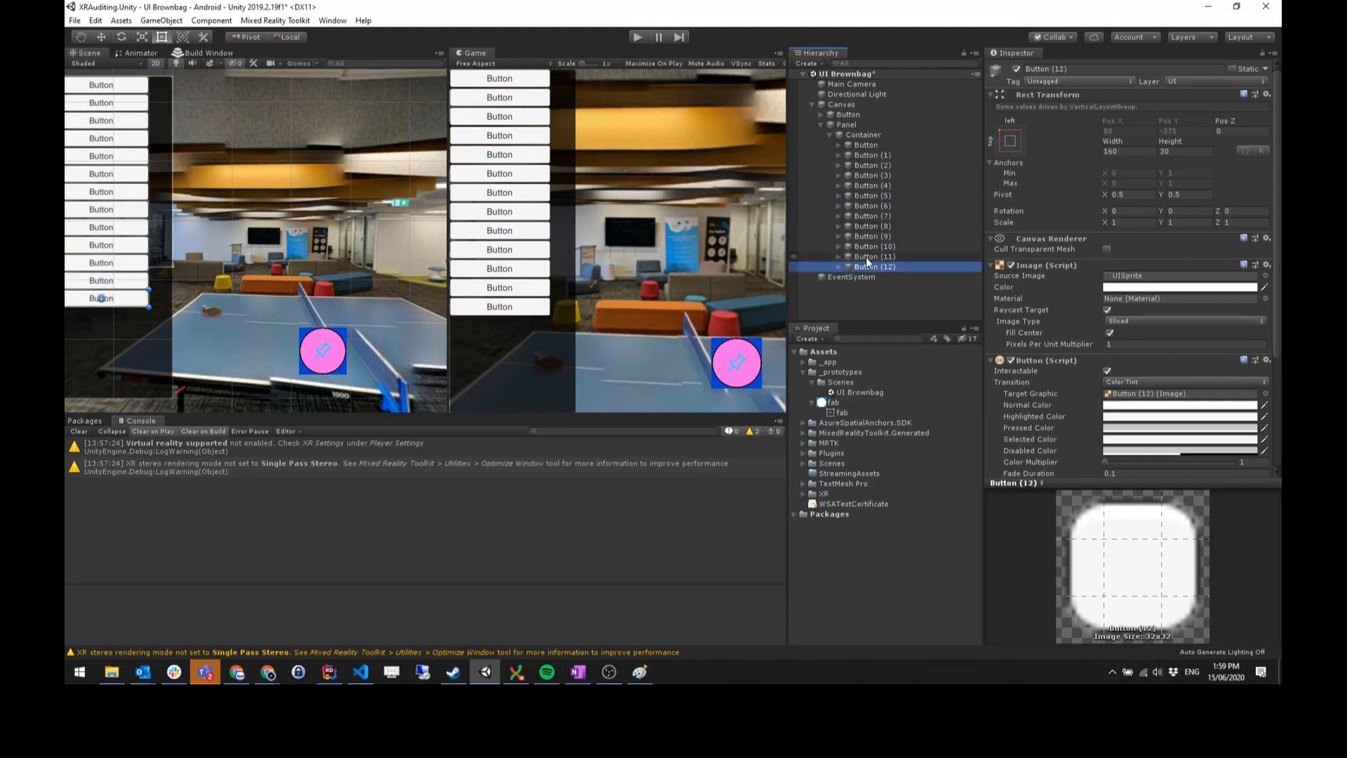
# - Enable Control Child Size Height on the Container's Vertical Layout Group, and delete Button (9) through Button (12)
pyautogui.click(861, 135)
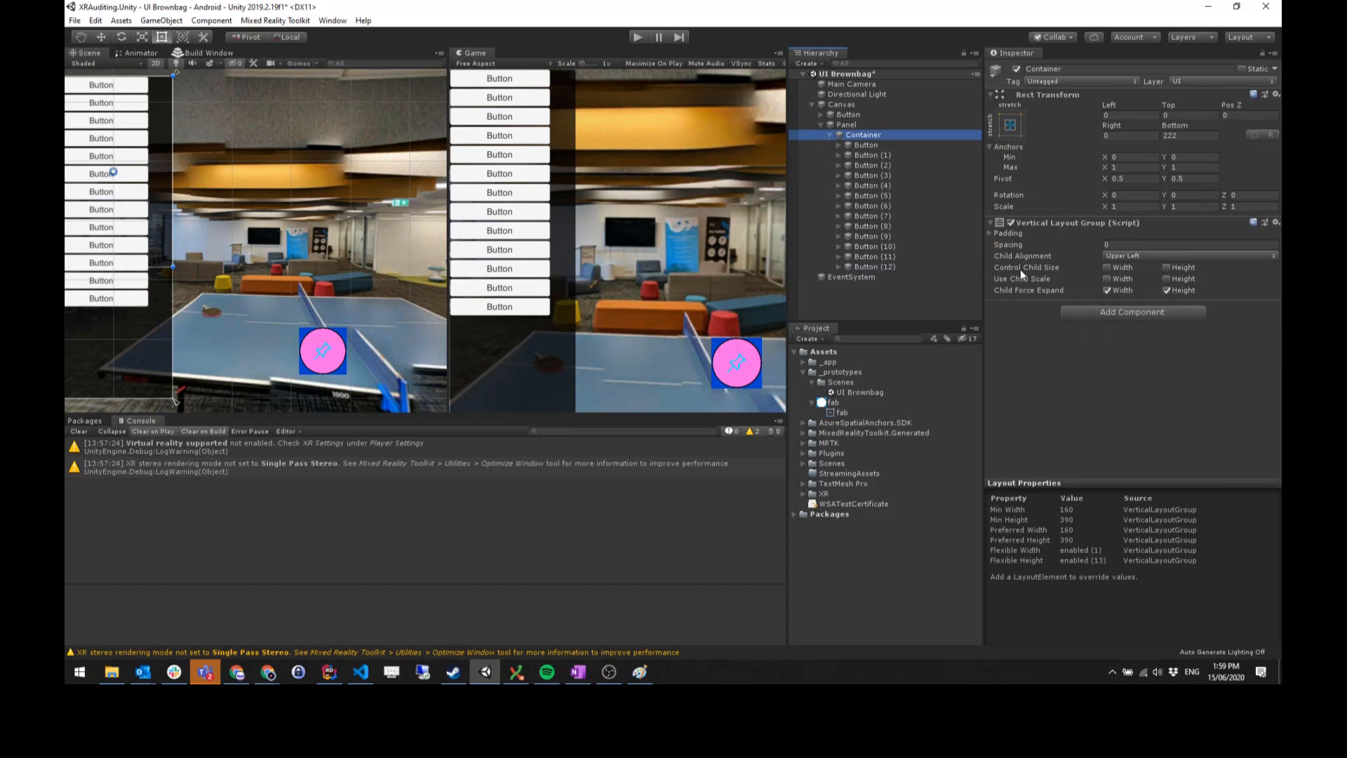
pyautogui.click(1167, 267)
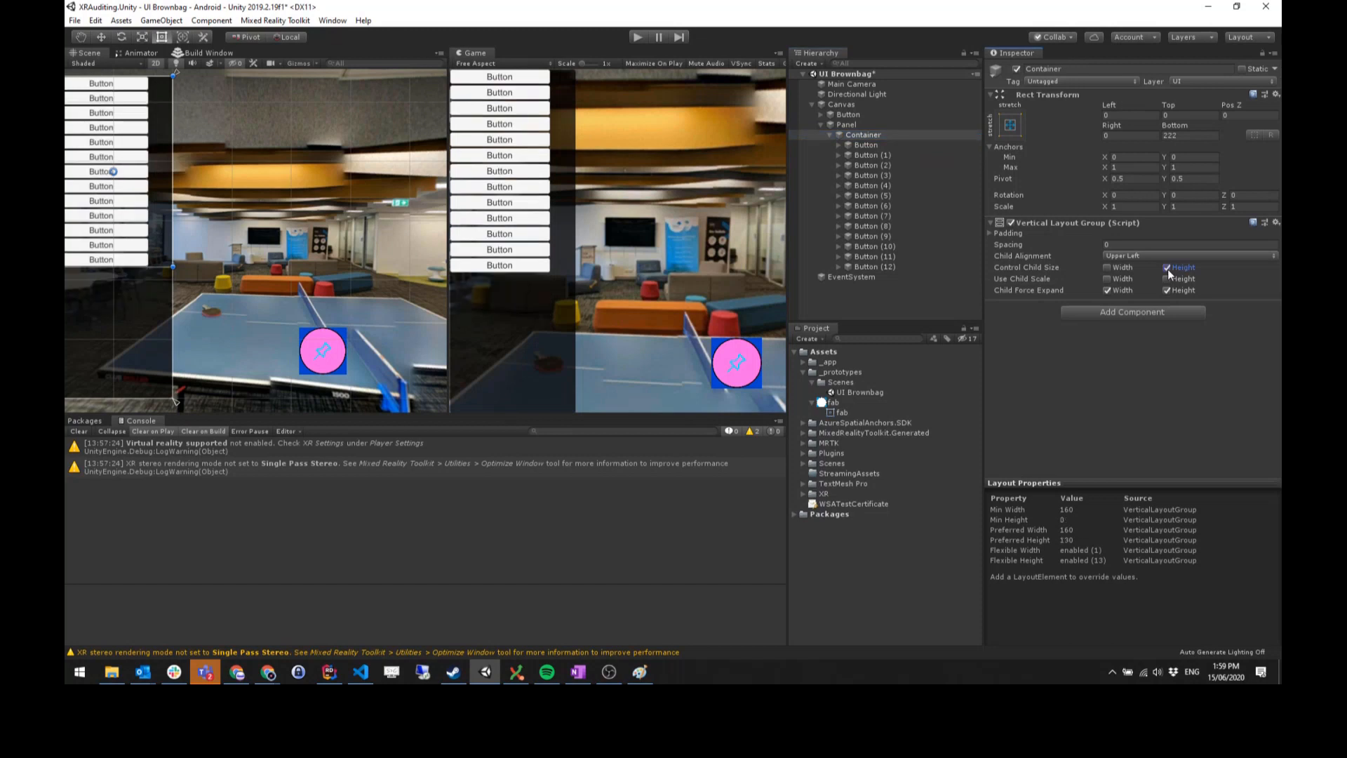
pyautogui.click(861, 257)
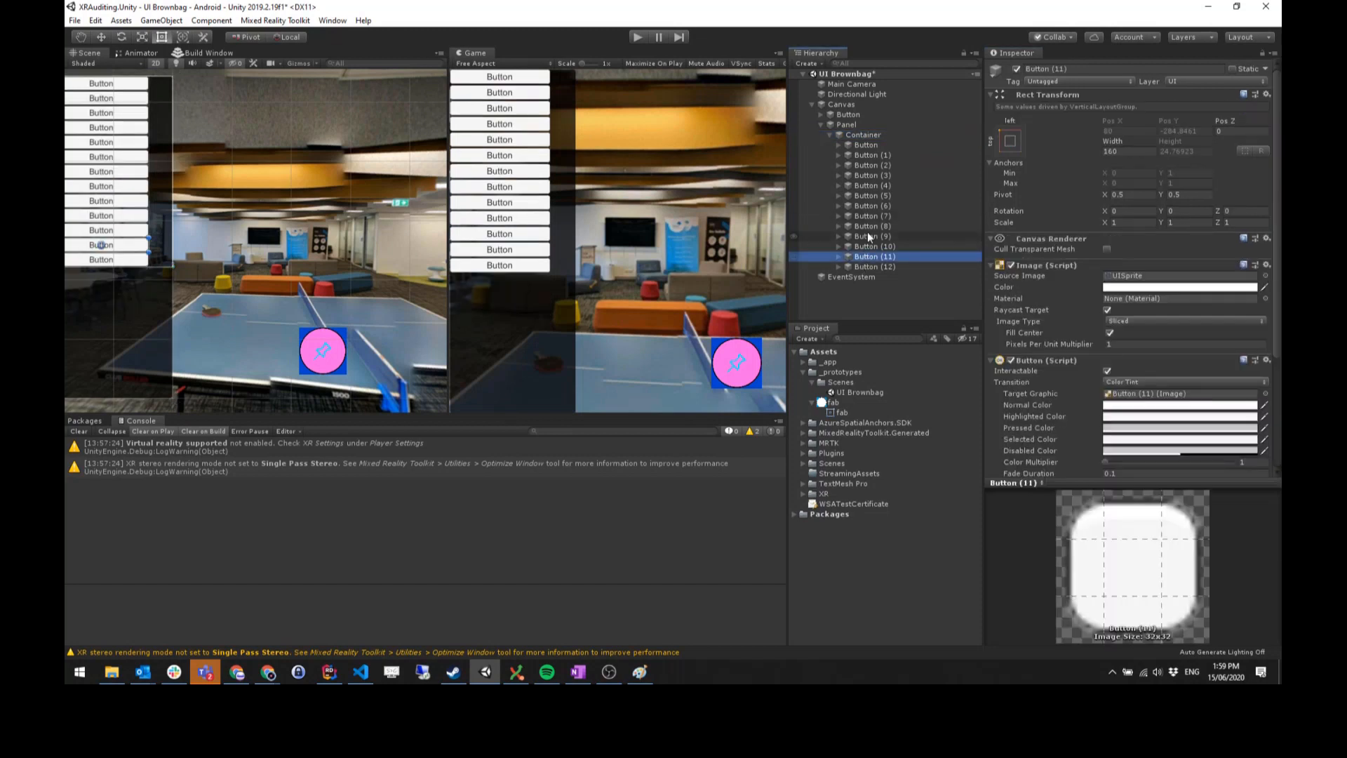
pyautogui.keyDown('shift'); pyautogui.click(867, 236); pyautogui.keyUp('shift')
pyautogui.press('Delete')
pyautogui.click(870, 237)
pyautogui.press('Delete')
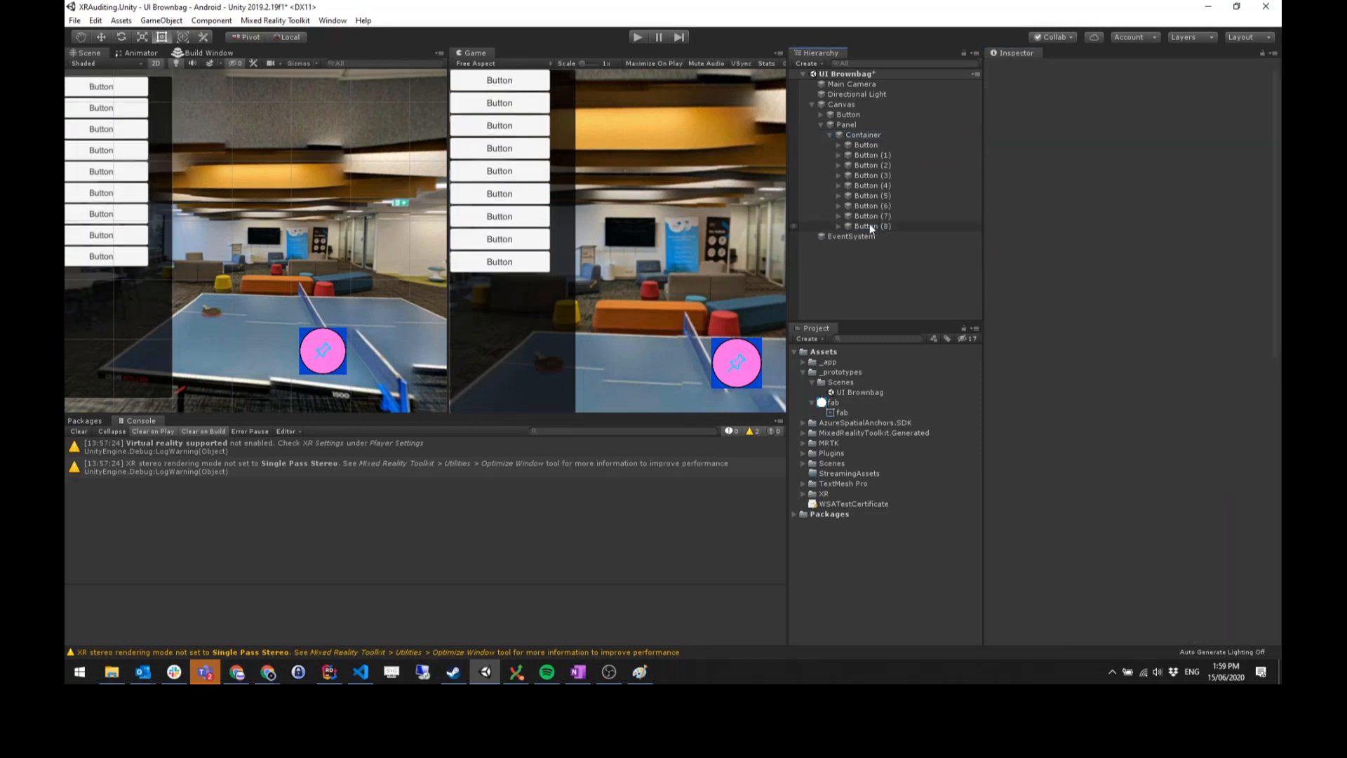
# - Set the Container's Bottom offset to 0 so it fills the Panel's full height
pyautogui.click(860, 133)
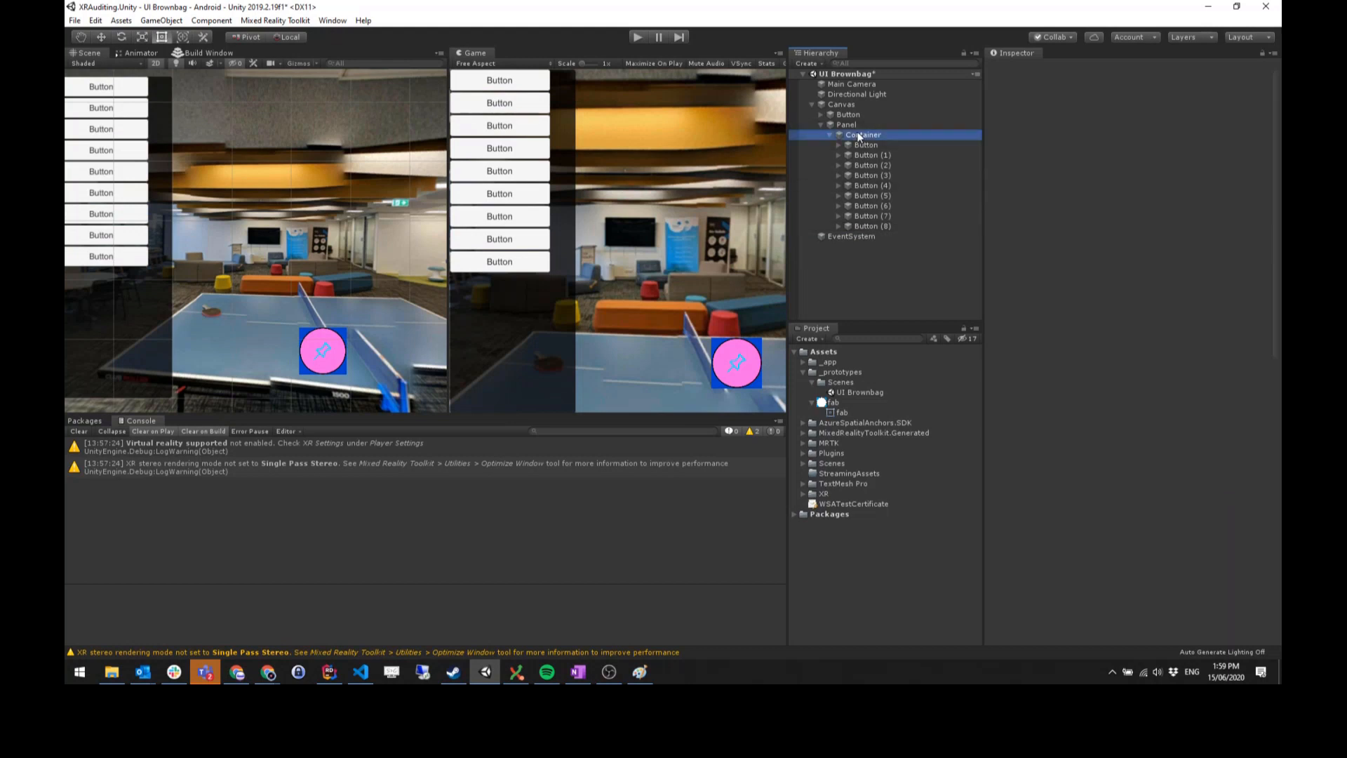
pyautogui.click(1183, 134)
pyautogui.write('0')
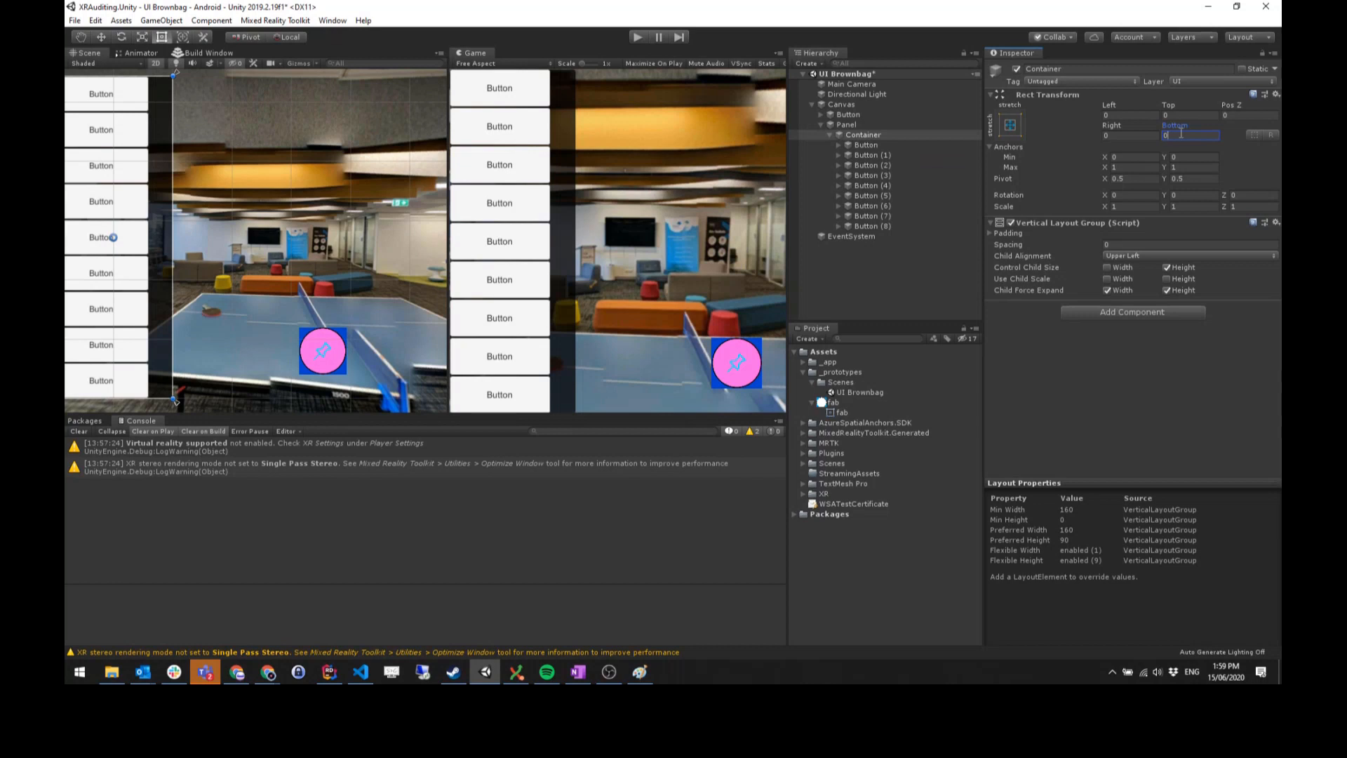
pyautogui.click(1197, 452)
# - Duplicate the last button in the Container six times, up to Button (14)
pyautogui.click(870, 226)
pyautogui.hotkey('ctrl', 'd')
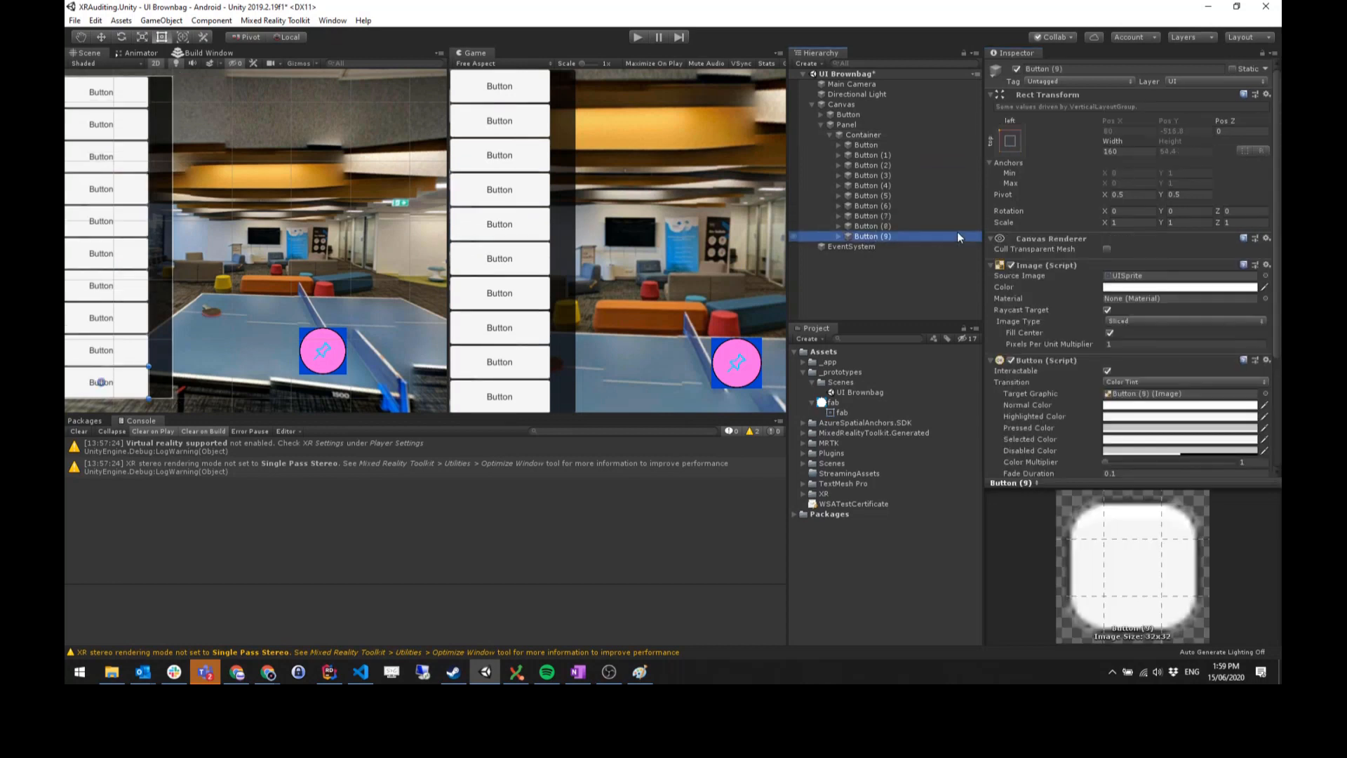
pyautogui.hotkey('ctrl', 'd')
pyautogui.hotkey('ctrl', 'd')
pyautogui.hotkey('ctrl', 'd')
pyautogui.hotkey('ctrl', 'd')
pyautogui.hotkey('ctrl', 'd')
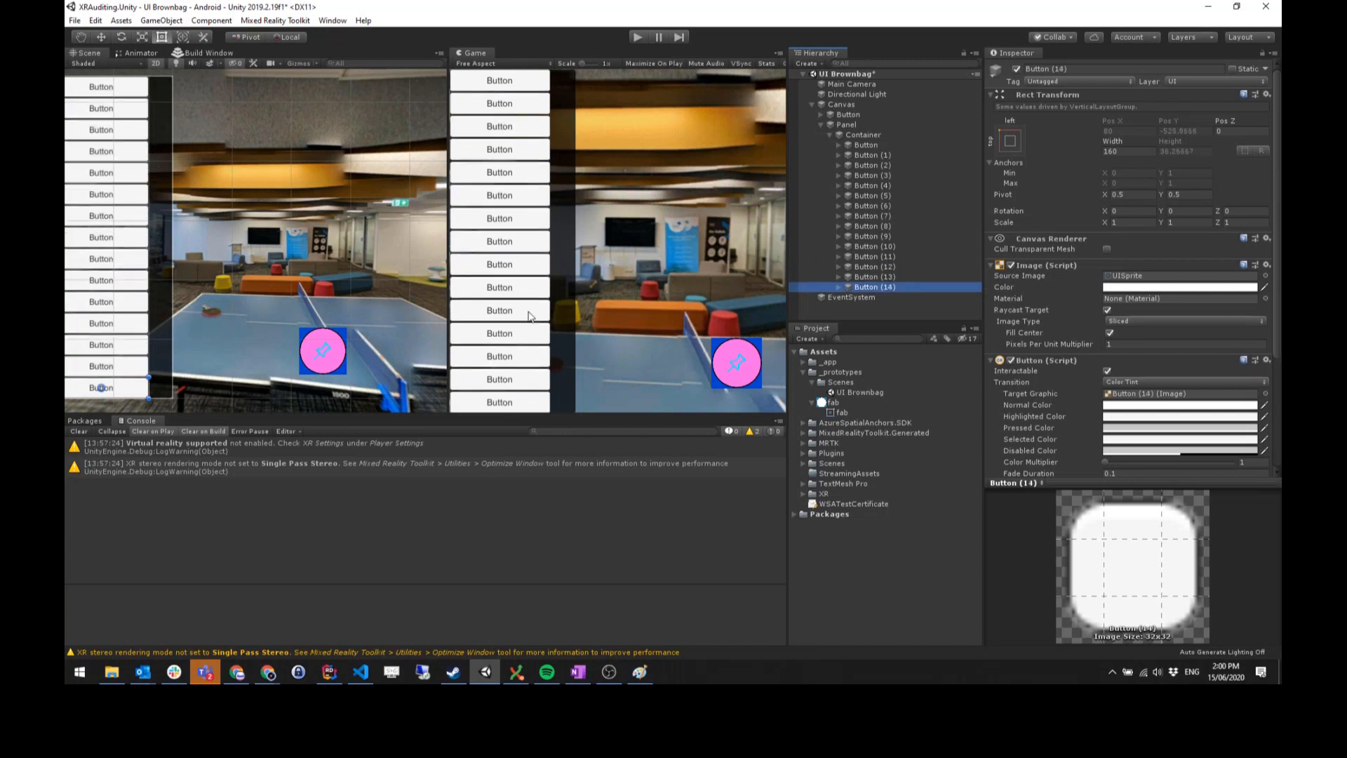
# - Delete Button (7) through Button (14) from the Container
pyautogui.click(865, 216)
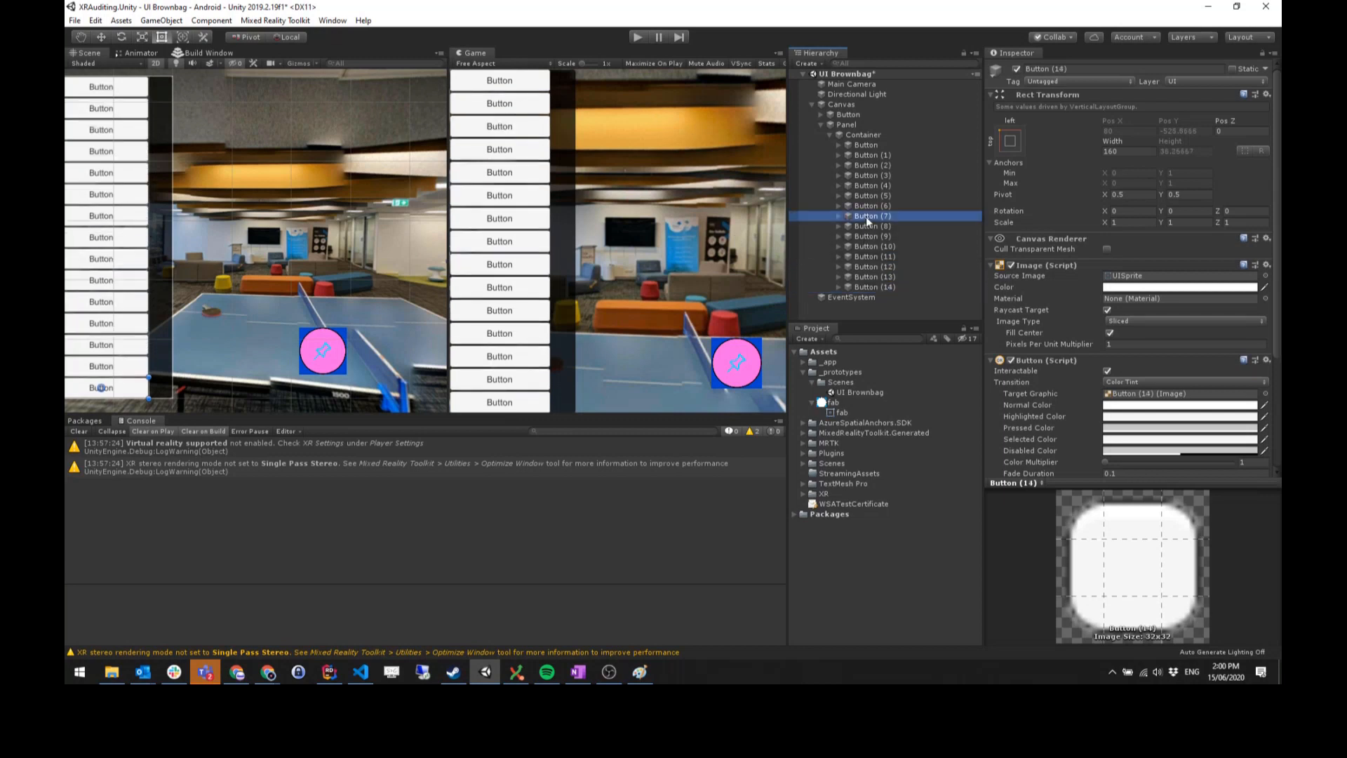
pyautogui.keyDown('shift'); pyautogui.click(878, 286); pyautogui.keyUp('shift')
pyautogui.press('Delete')
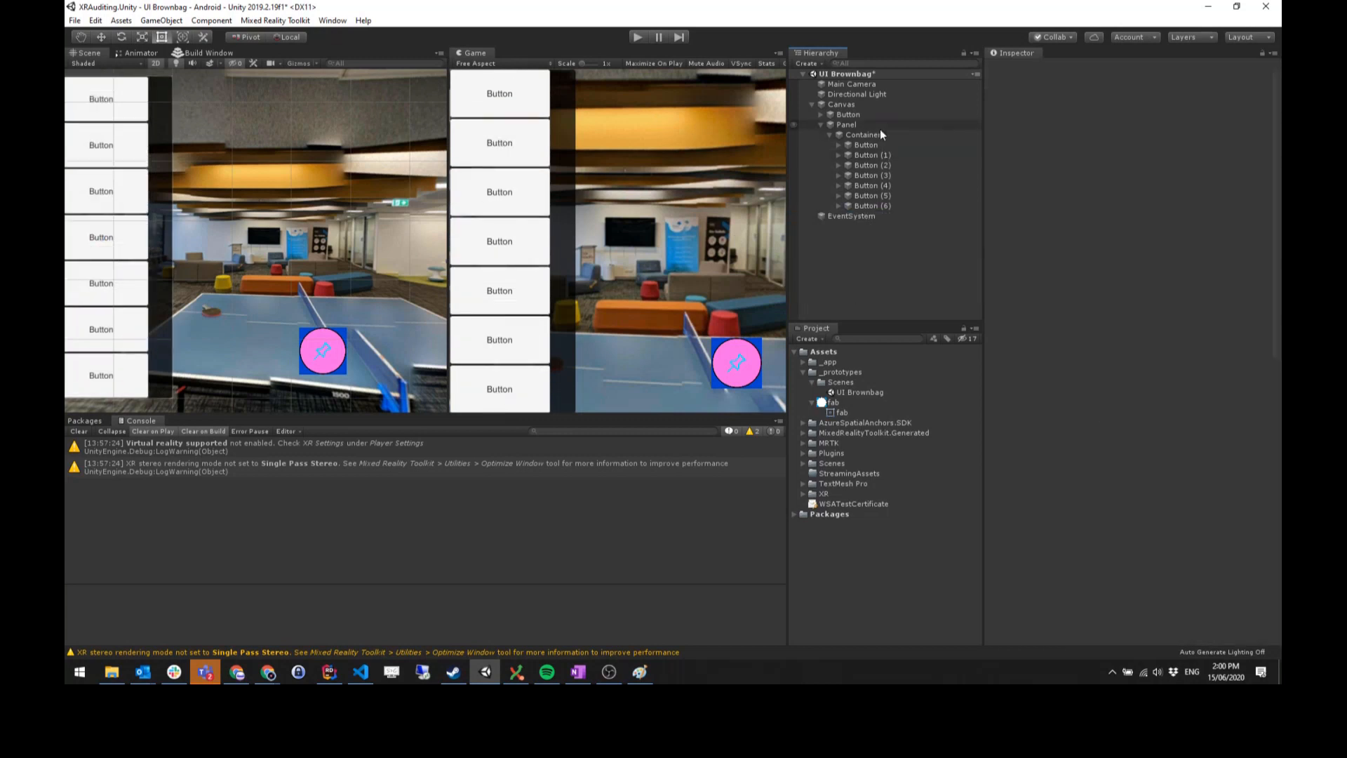
# - Turn off Control Child Size Height on the Container's Vertical Layout Group and duplicate Button (6) twice
pyautogui.click(880, 132)
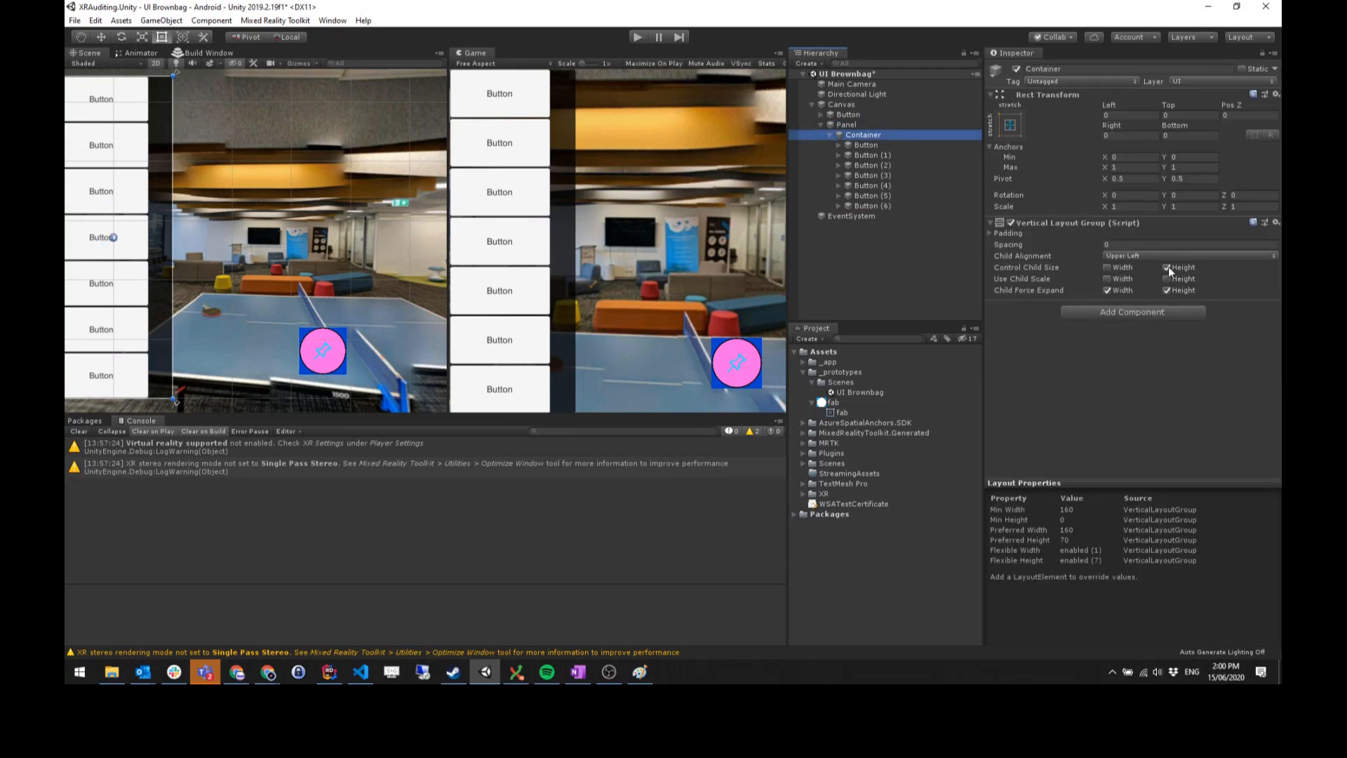
pyautogui.click(1167, 267)
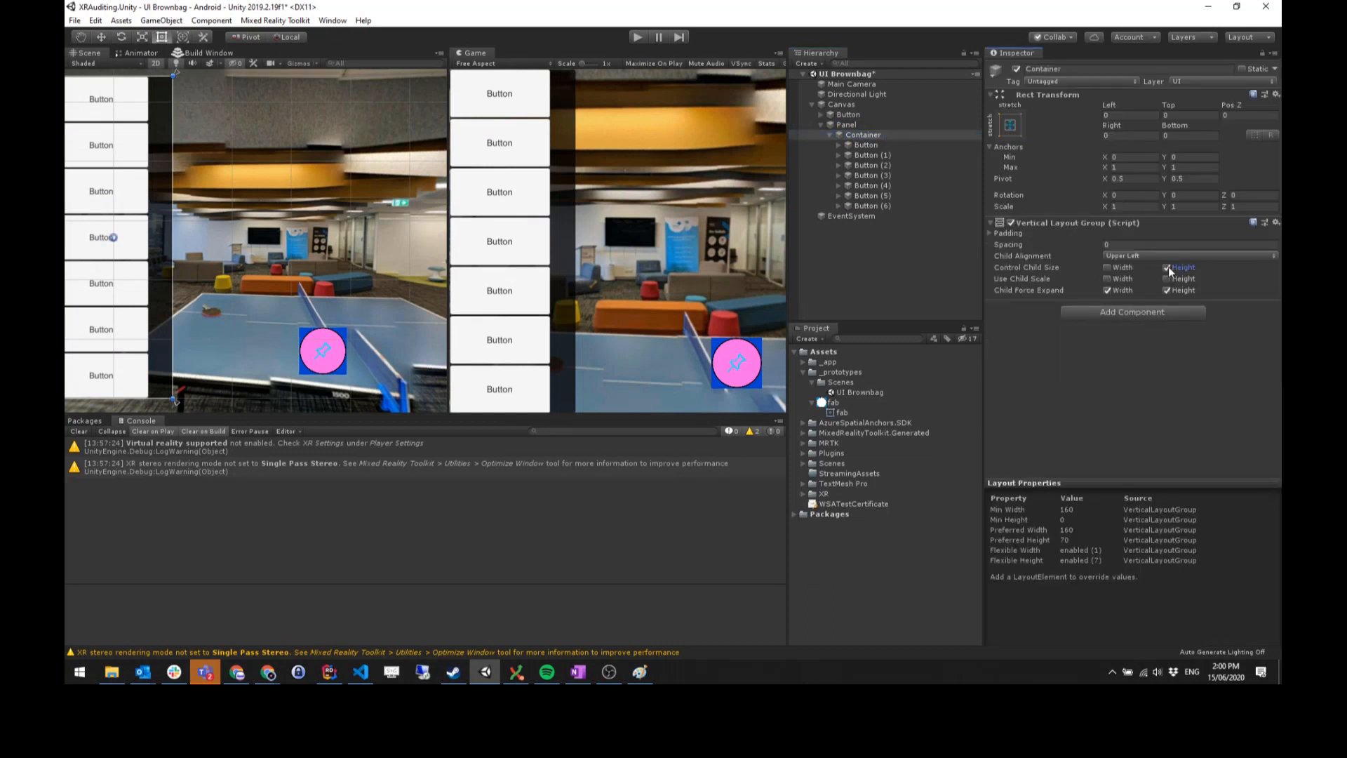
pyautogui.click(872, 204)
pyautogui.hotkey('ctrl', 'd')
pyautogui.hotkey('ctrl', 'd')
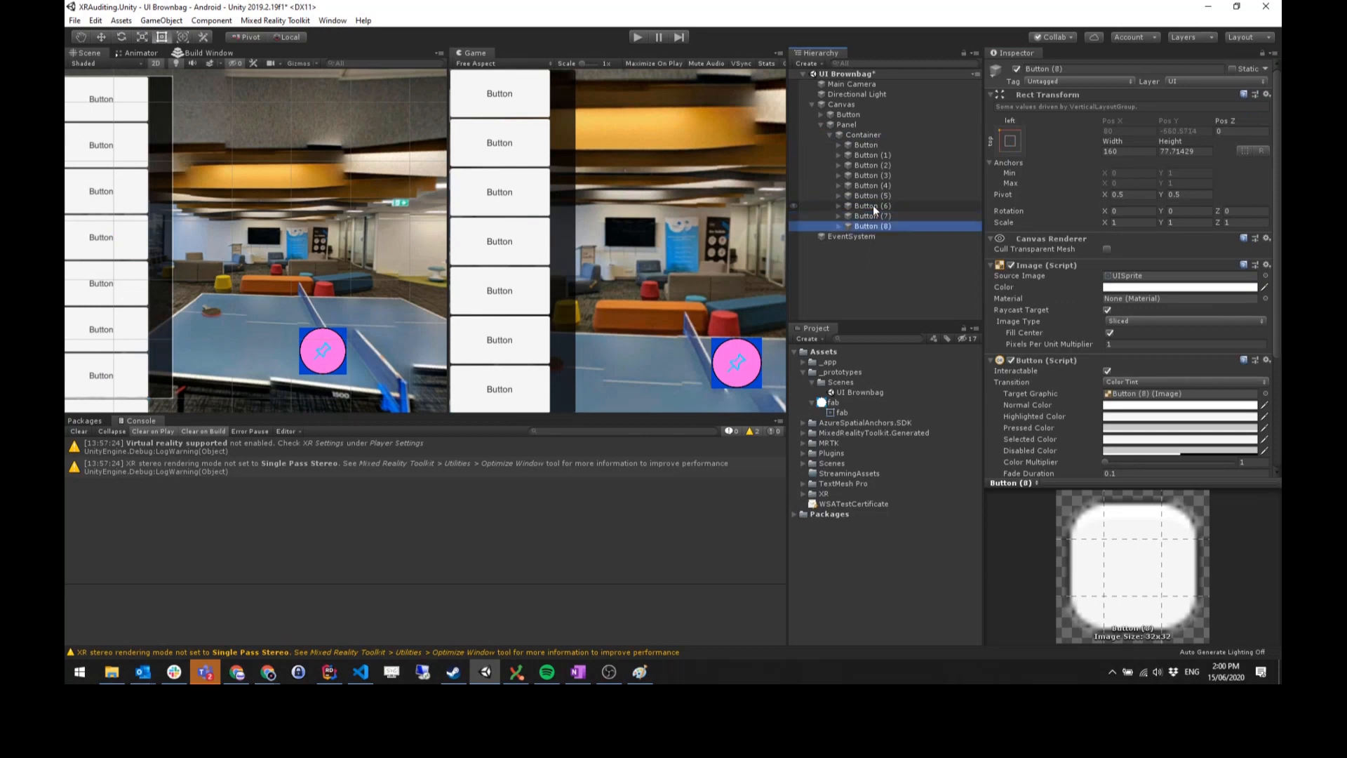
# - Delete Button (3) through Button (8), and duplicate Button (2) seven times so the buttons run up to Button (9)
pyautogui.keyDown('shift'); pyautogui.click(879, 175); pyautogui.keyUp('shift')
pyautogui.press('Delete')
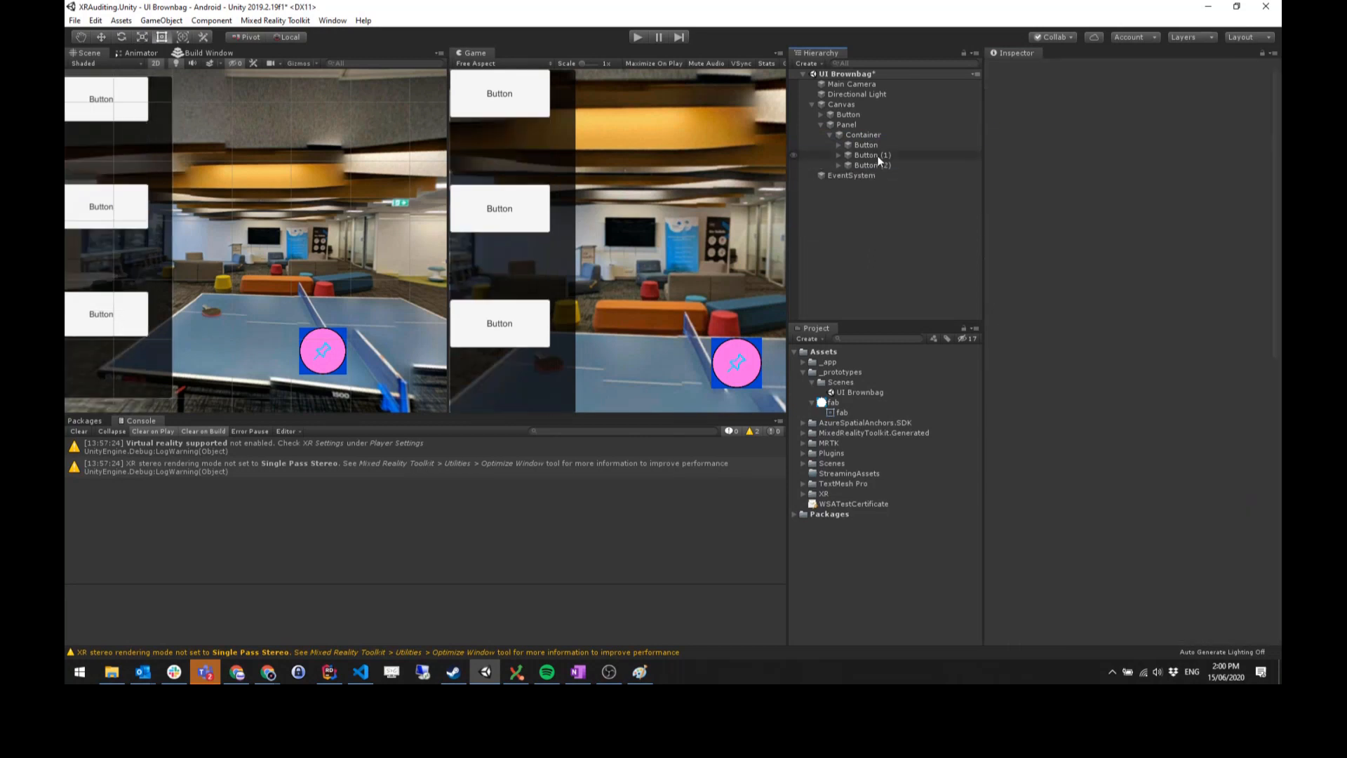
pyautogui.click(880, 164)
pyautogui.hotkey('ctrl', 'd')
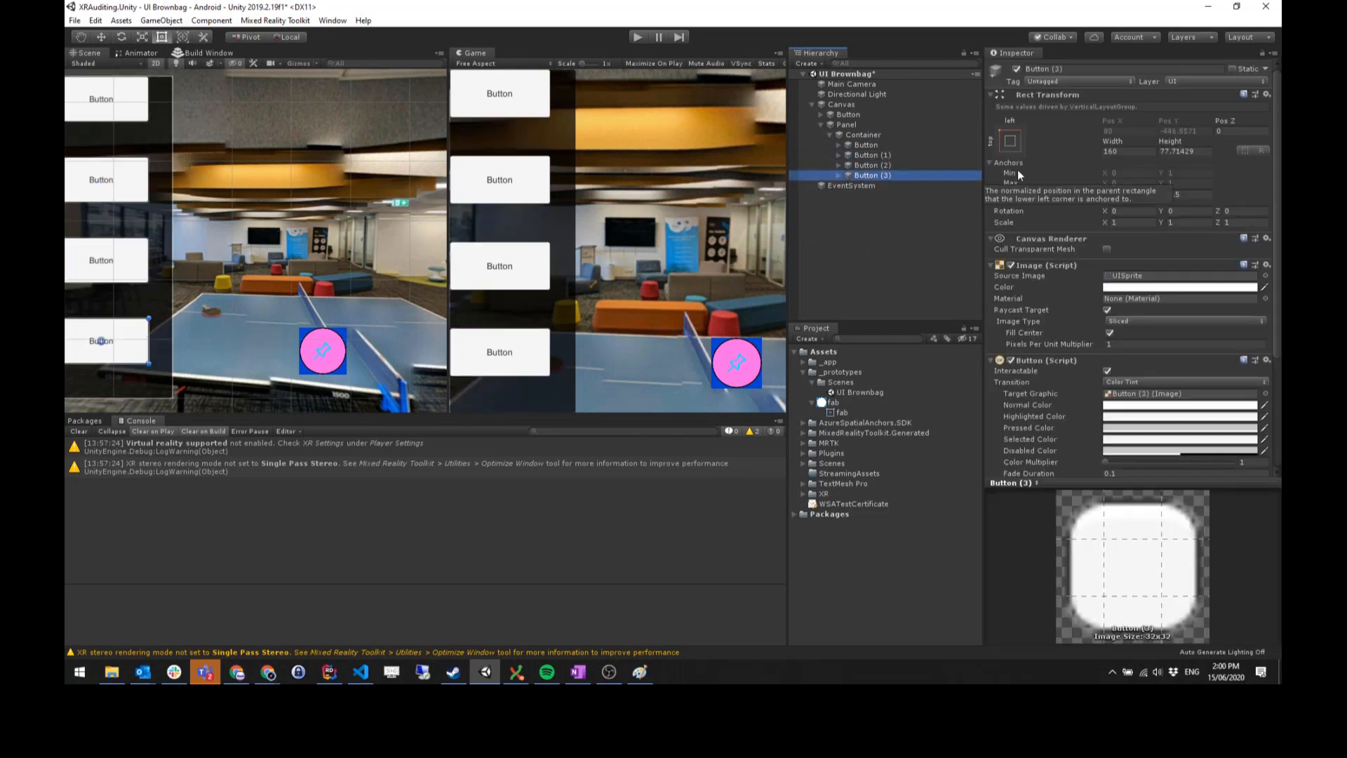
pyautogui.hotkey('ctrl', 'd')
pyautogui.hotkey('ctrl', 'd')
pyautogui.hotkey('ctrl', 'd')
pyautogui.hotkey('ctrl', 'd')
pyautogui.hotkey('ctrl', 'd')
pyautogui.hotkey('ctrl', 'd')
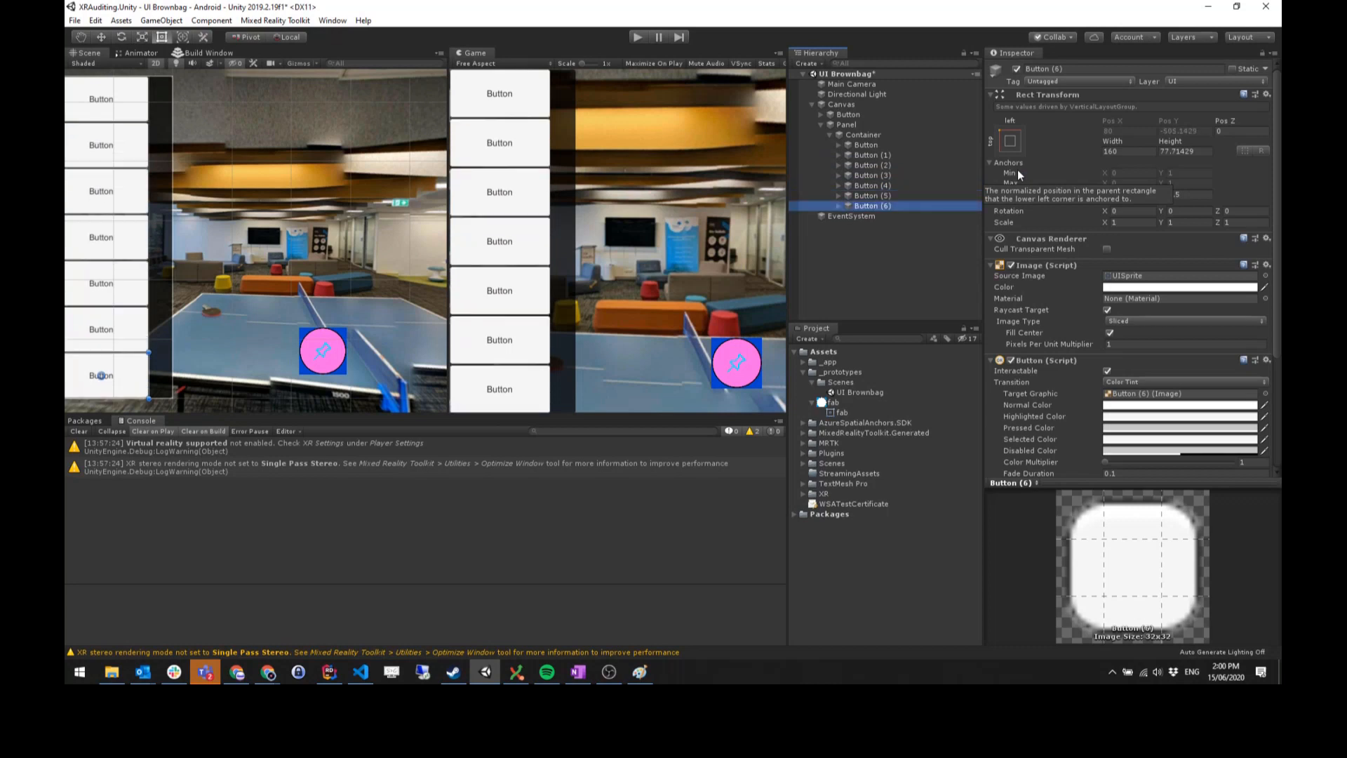
pyautogui.moveTo(202, 310); pyautogui.dragTo(357, 75, button='middle')
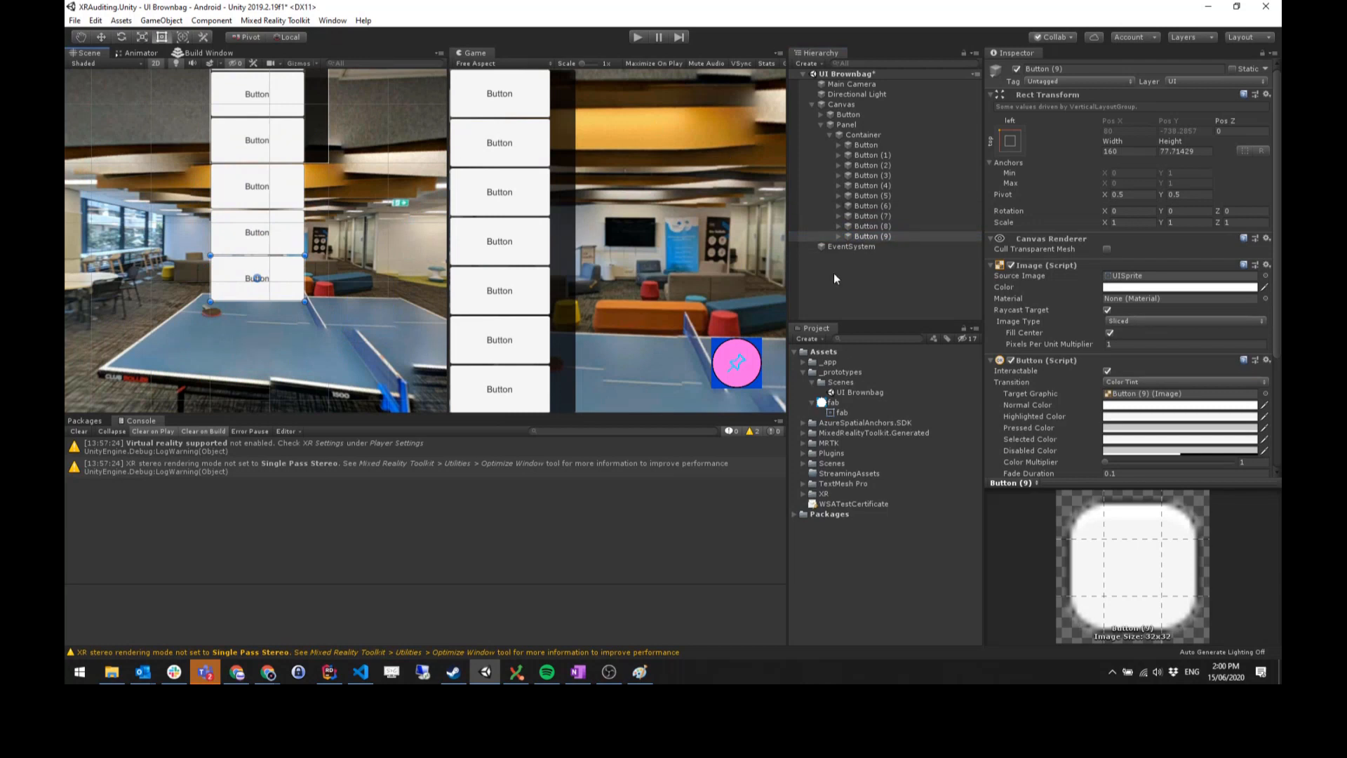
pyautogui.moveTo(410, 239); pyautogui.dragTo(353, 230, button='middle')
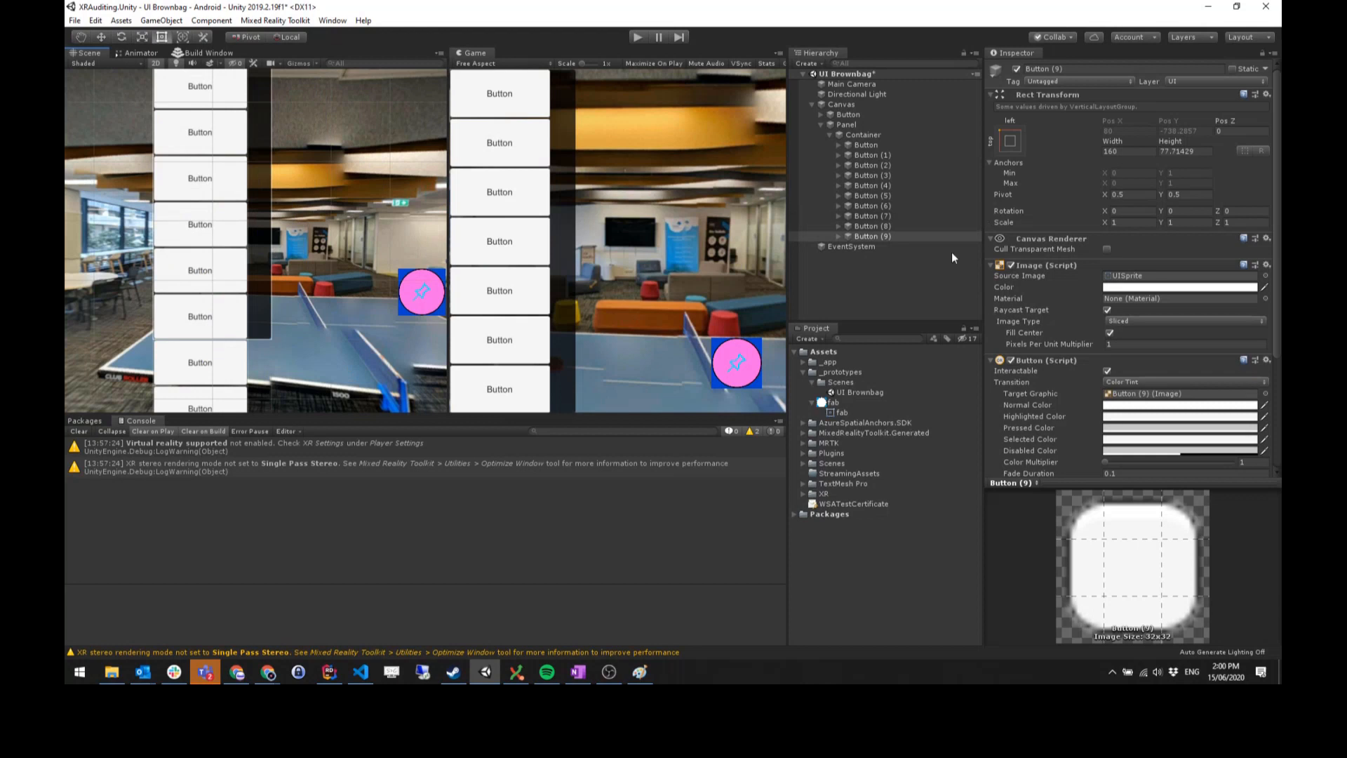
# - Try a Left padding of about 26 on the Container's Vertical Layout Group and reset it to 0
pyautogui.click(869, 139)
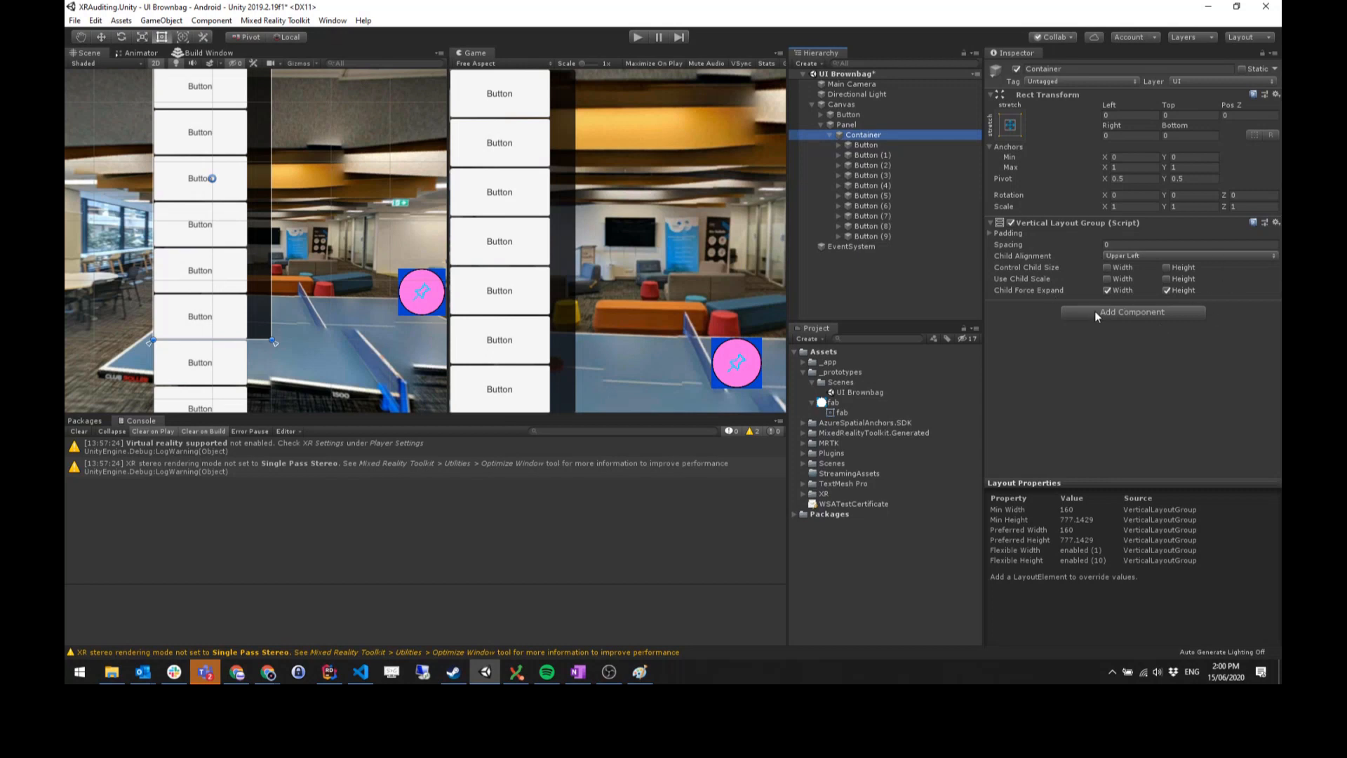
pyautogui.click(989, 233)
pyautogui.moveTo(1021, 245)
pyautogui.mouseDown()
pyautogui.moveTo(1058, 249)
pyautogui.moveTo(1037, 249)
pyautogui.mouseUp()
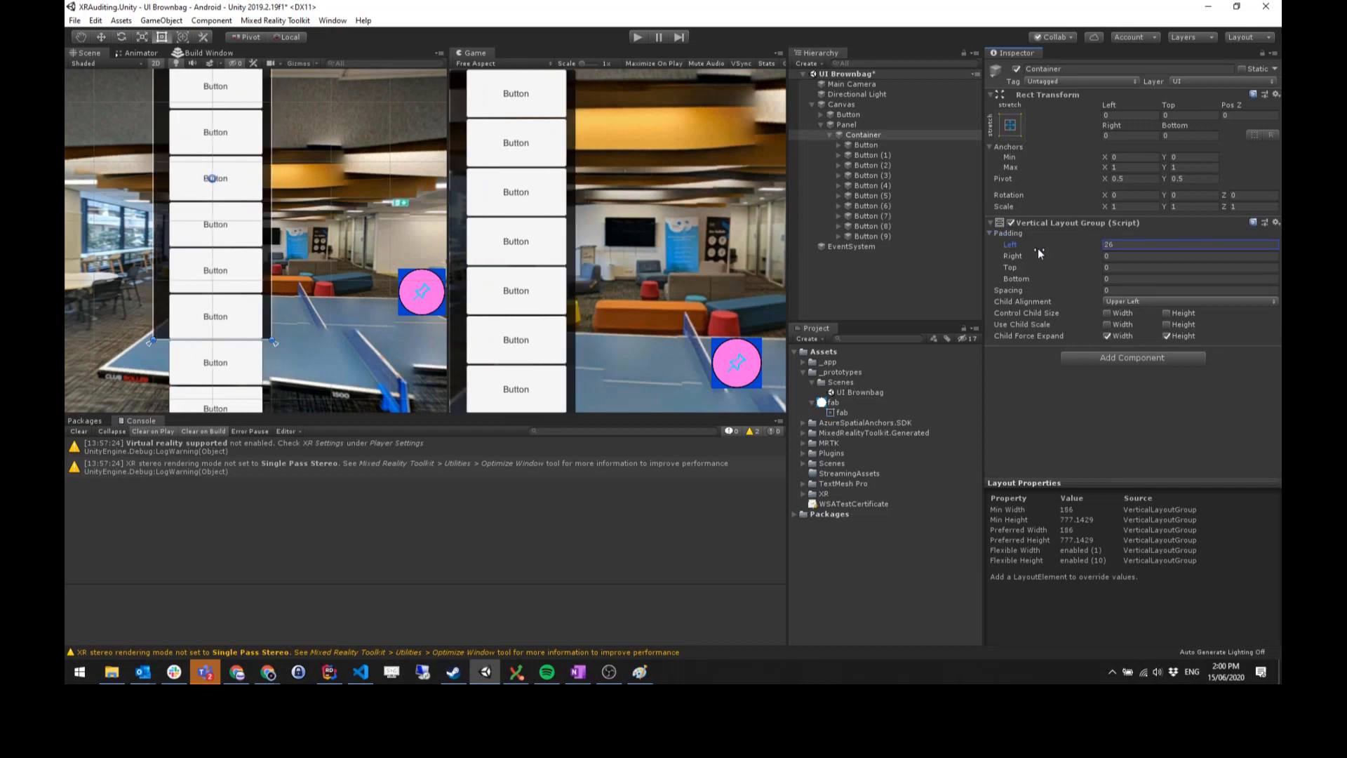
pyautogui.click(1131, 243)
pyautogui.write('0')
# - Set the Vertical Layout Group's Spacing to about 5.91 and its Child Alignment to Lower Left
pyautogui.moveTo(1011, 290); pyautogui.dragTo(1141, 306)
pyautogui.click(1145, 301)
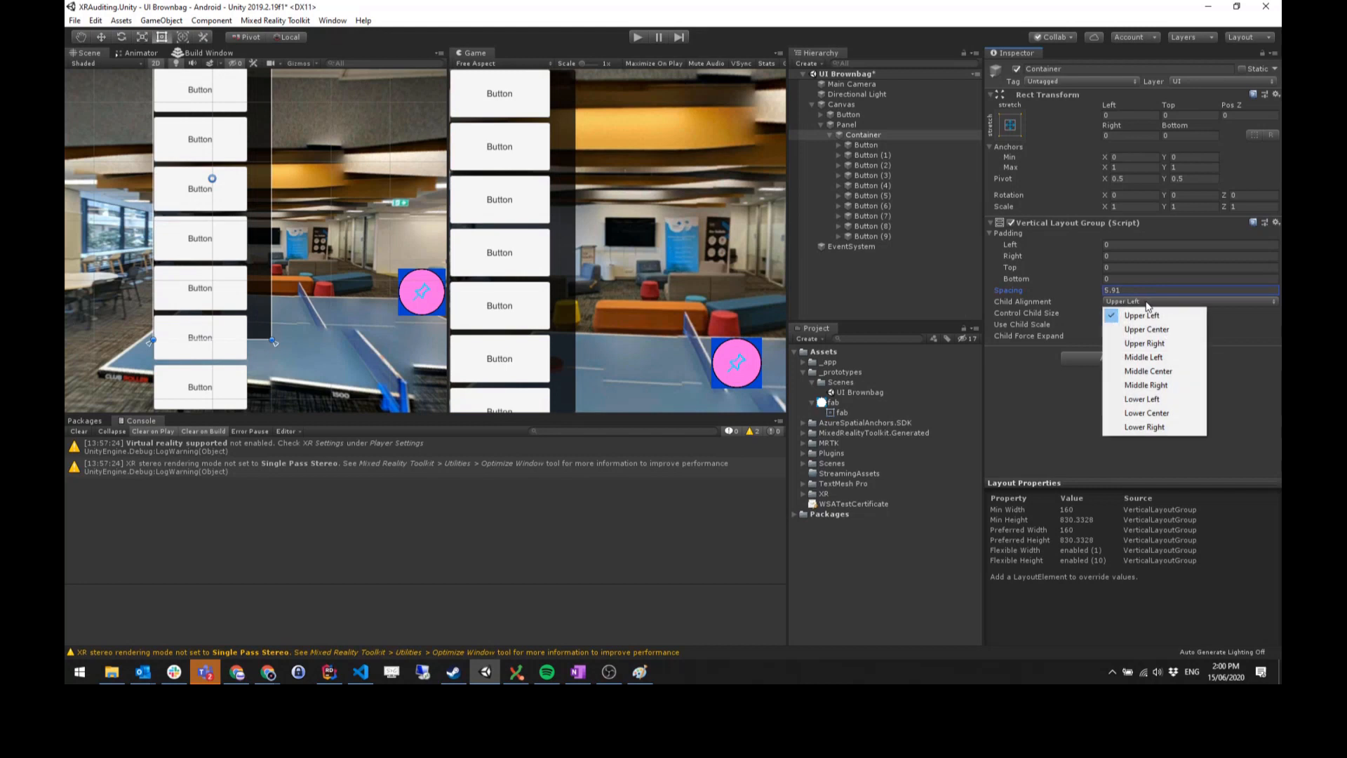
pyautogui.click(1156, 401)
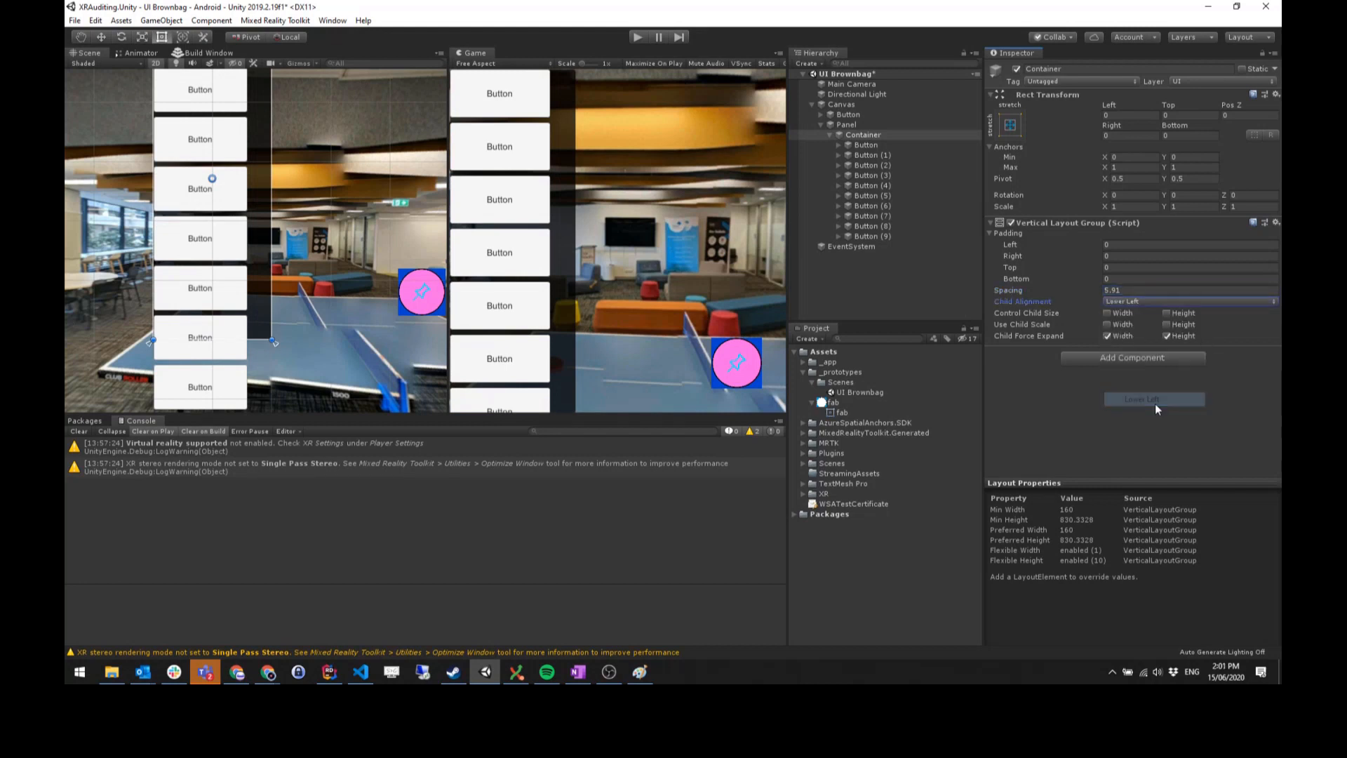
# - Delete Button (4) through Button (9) from the Container
pyautogui.click(904, 236)
pyautogui.keyDown('shift'); pyautogui.click(903, 186); pyautogui.keyUp('shift')
pyautogui.press('Delete')
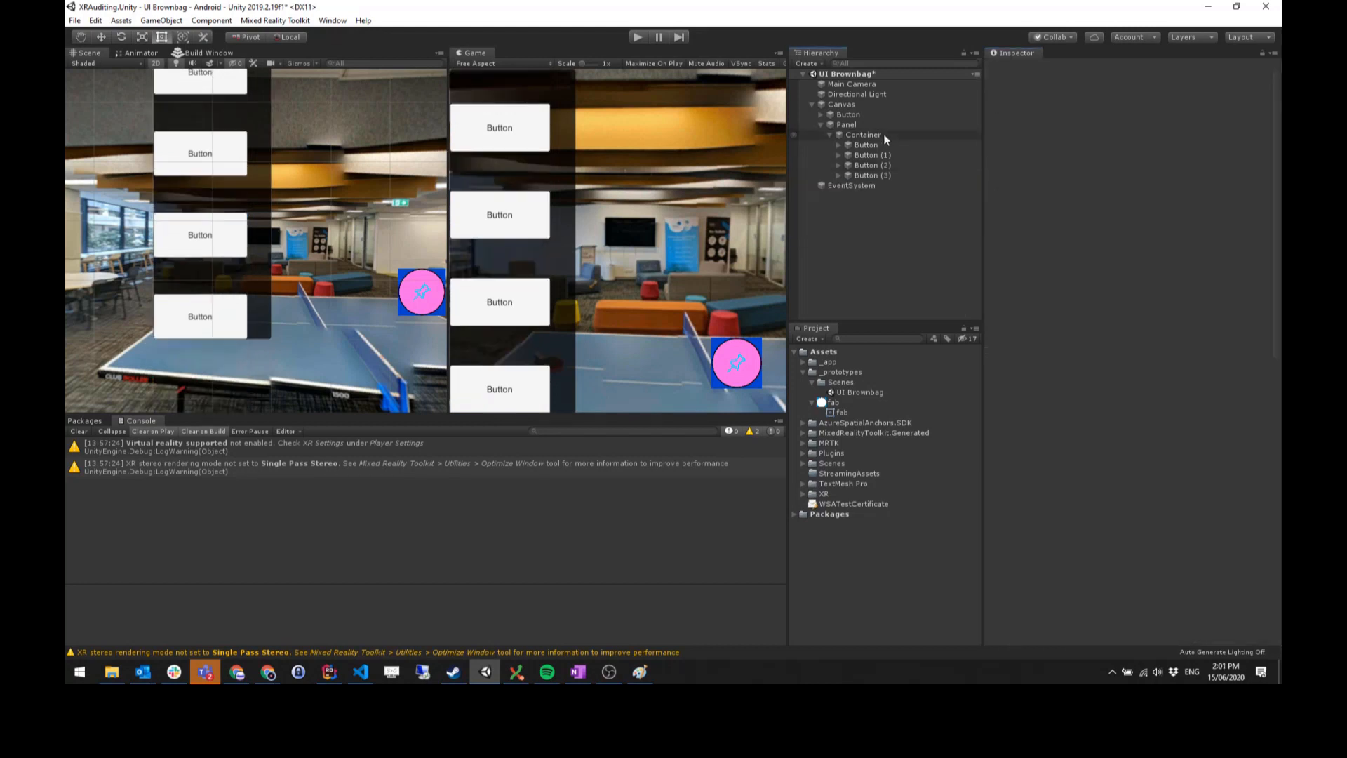
# - Turn the Container's Control Child Size Height on and back off to stretch the four buttons
pyautogui.click(882, 134)
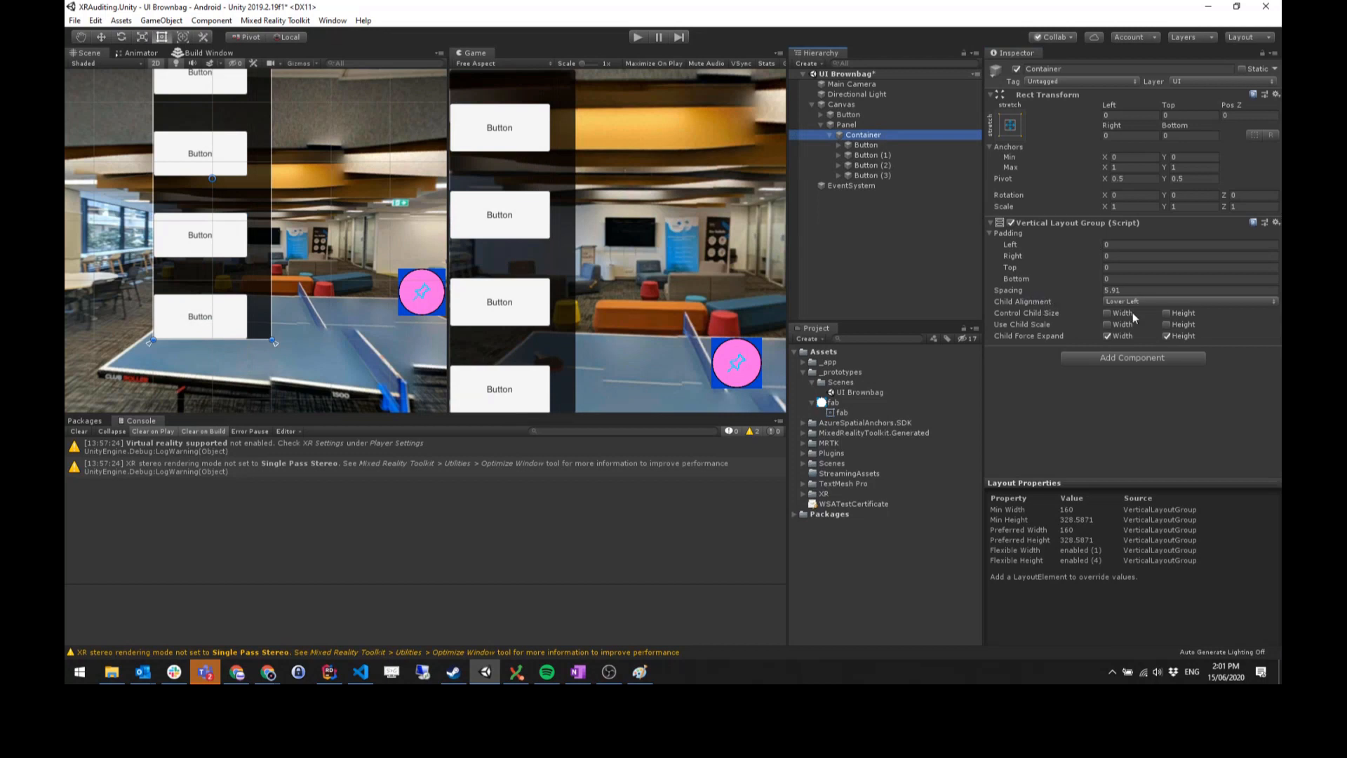
pyautogui.click(1168, 314)
pyautogui.click(1172, 313)
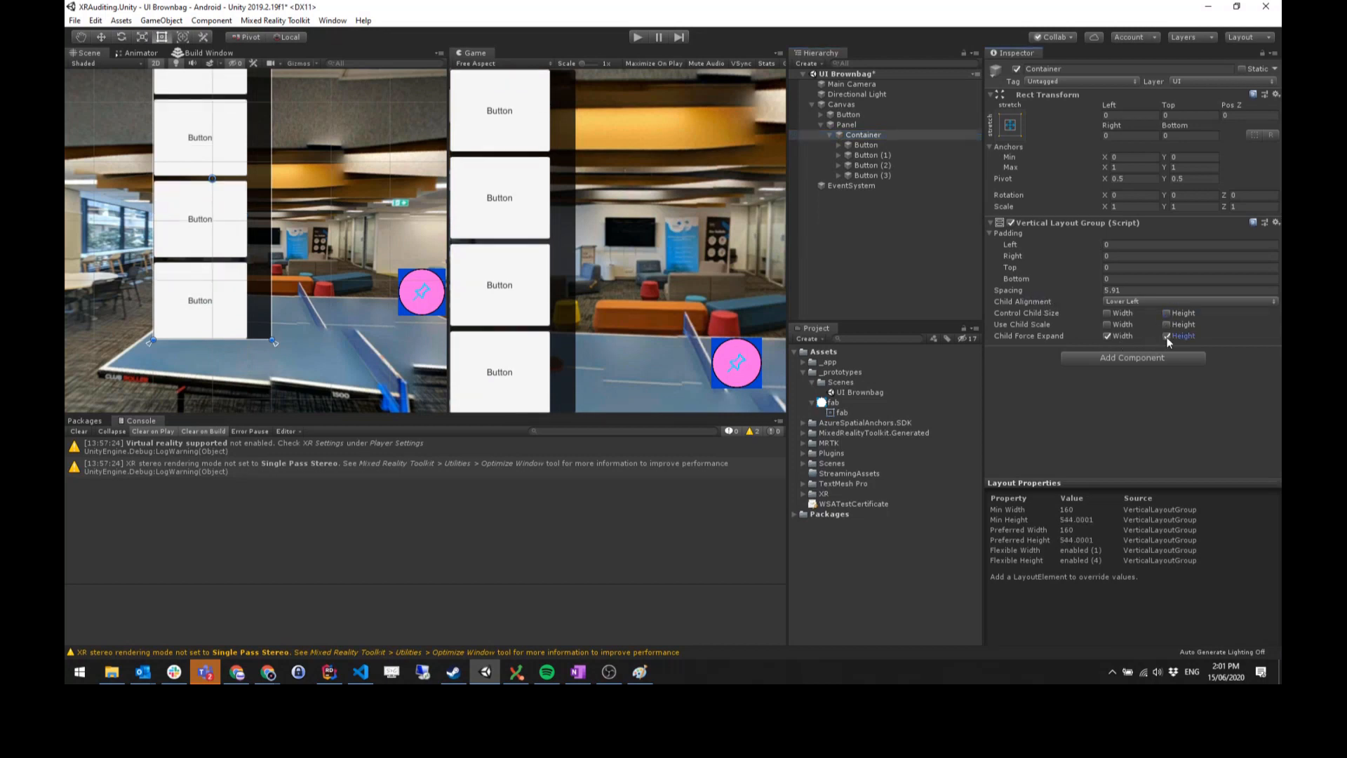
# - Disable Child Force Expand Height on the Container's Vertical Layout Group and duplicate Button (3) once
pyautogui.click(1167, 336)
pyautogui.click(875, 175)
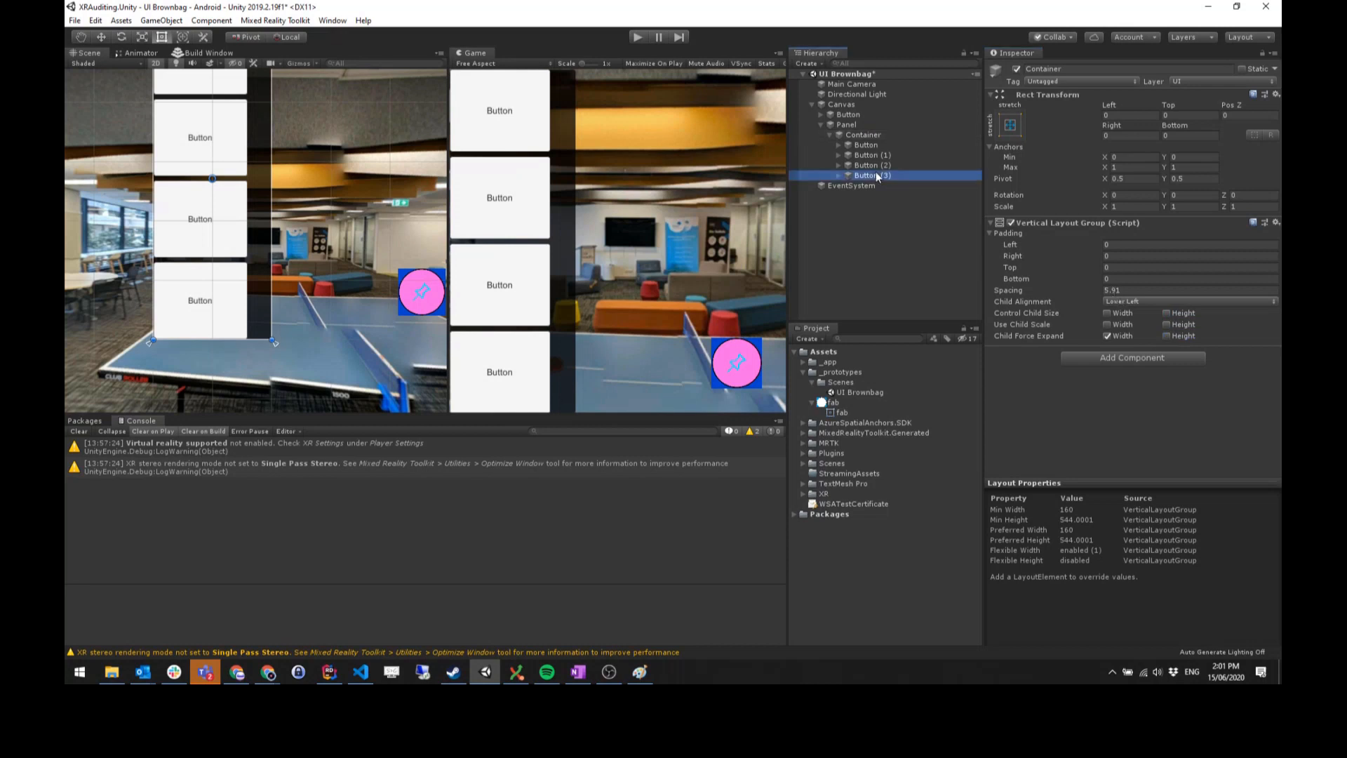
pyautogui.hotkey('ctrl', 'd')
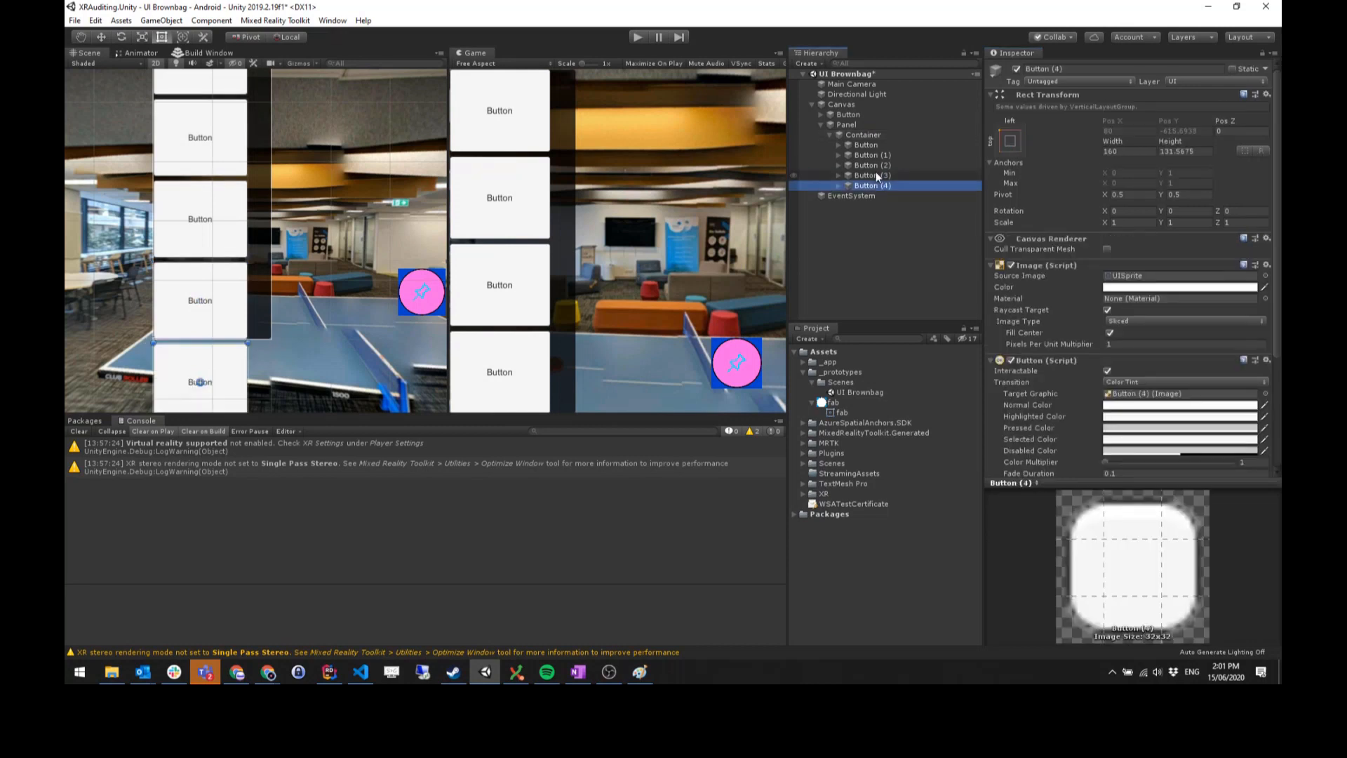
# - Enable both Child Force Expand Height and Control Child Size Height on the Container's Vertical Layout Group
pyautogui.click(870, 135)
pyautogui.click(1167, 336)
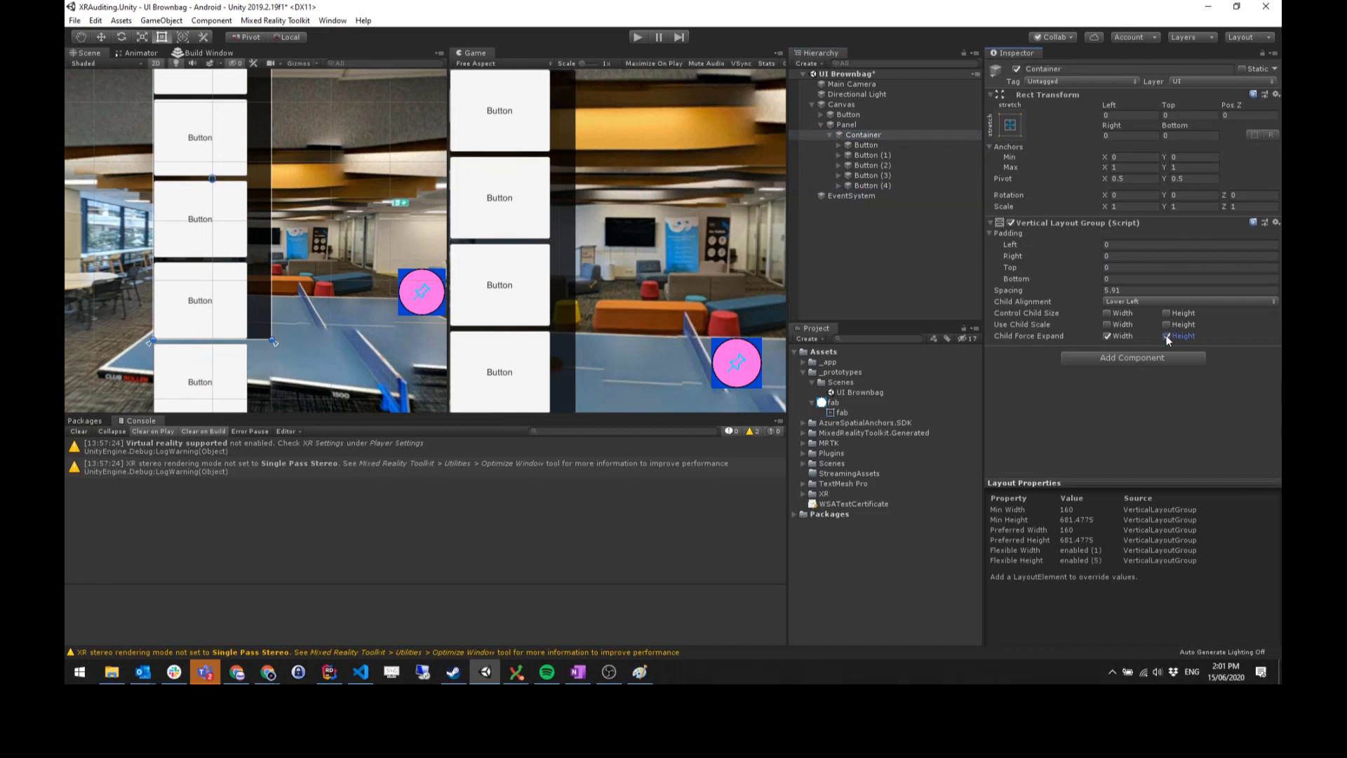
# - Duplicate Button (4) four times inside the Container, up to Button (8)
pyautogui.click(914, 186)
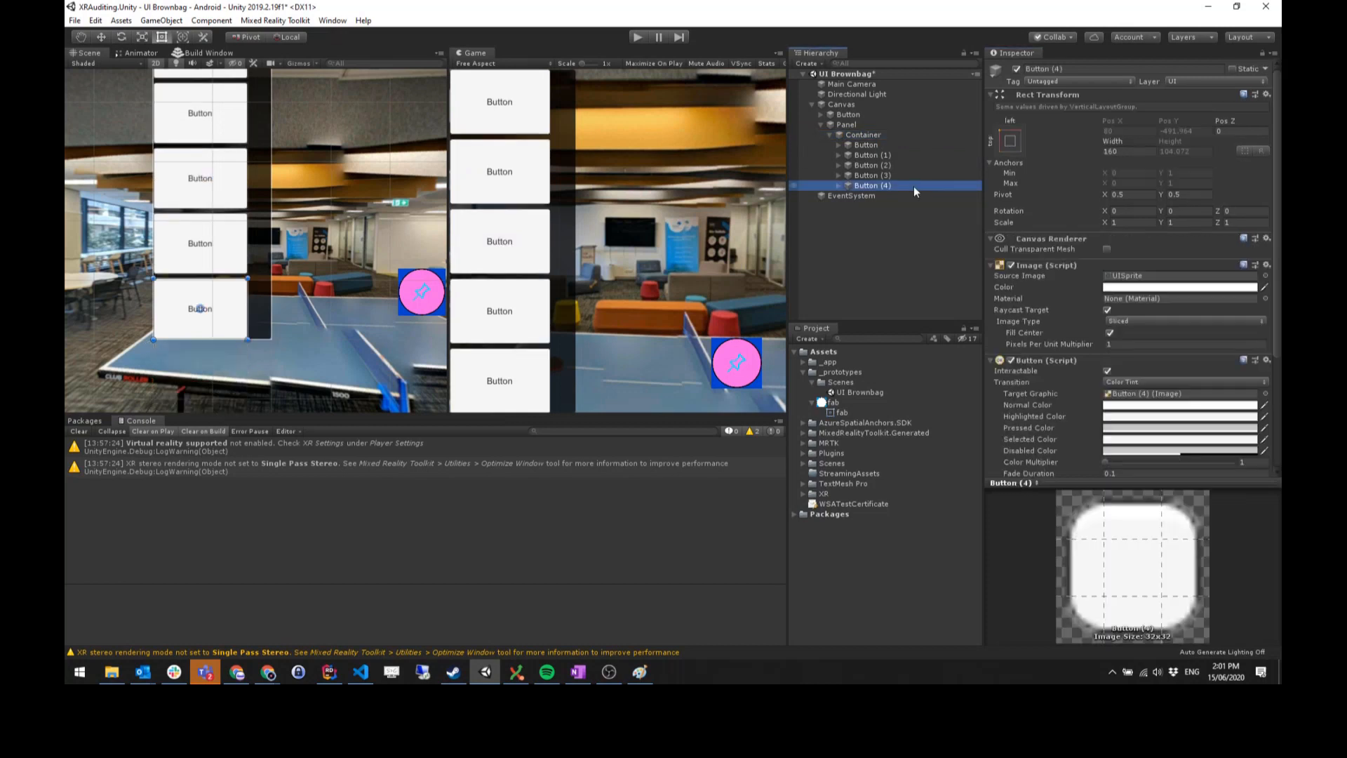
pyautogui.hotkey('ctrl', 'd')
pyautogui.hotkey('ctrl', 'd')
pyautogui.hotkey('ctrl', 'd')
pyautogui.hotkey('ctrl', 'd')
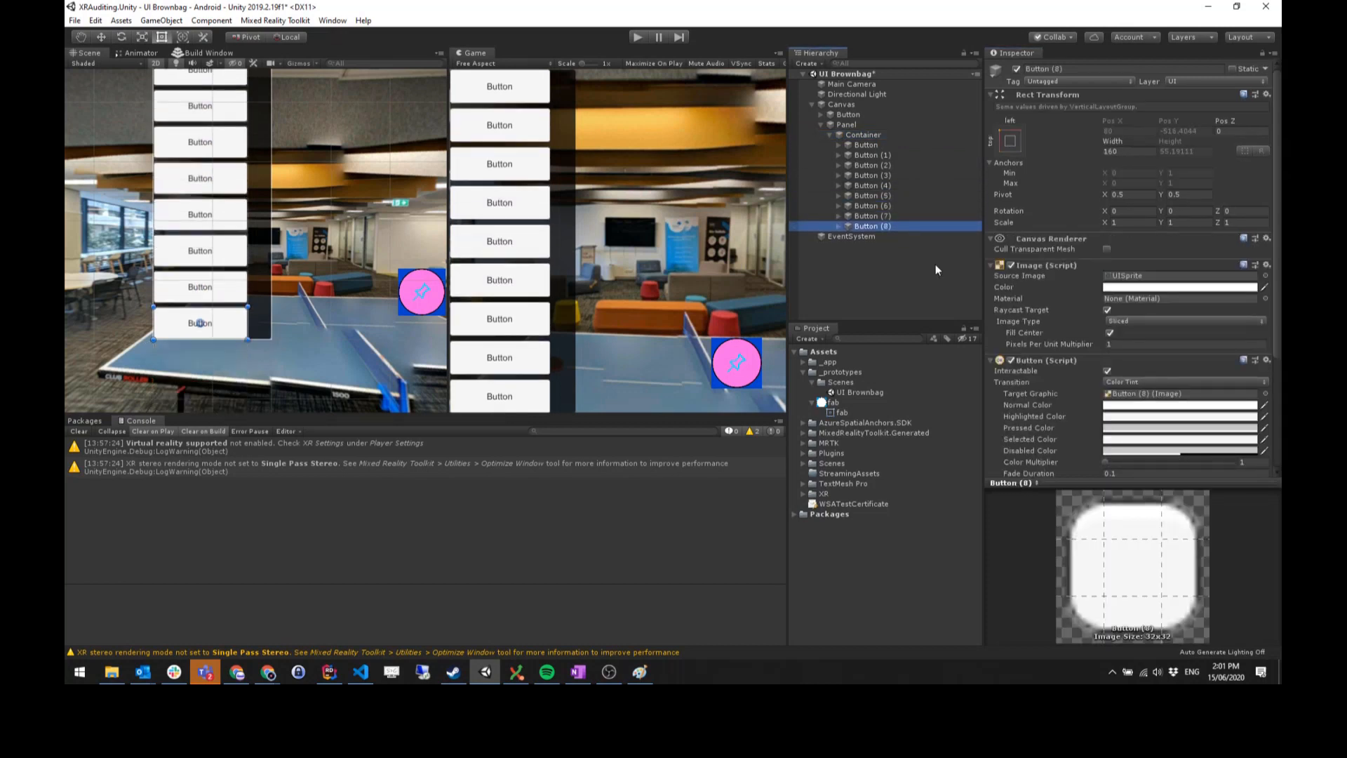
# - Duplicate Button (8) three times inside the Container, up to Button (11)
pyautogui.click(895, 227)
pyautogui.click(1181, 129)
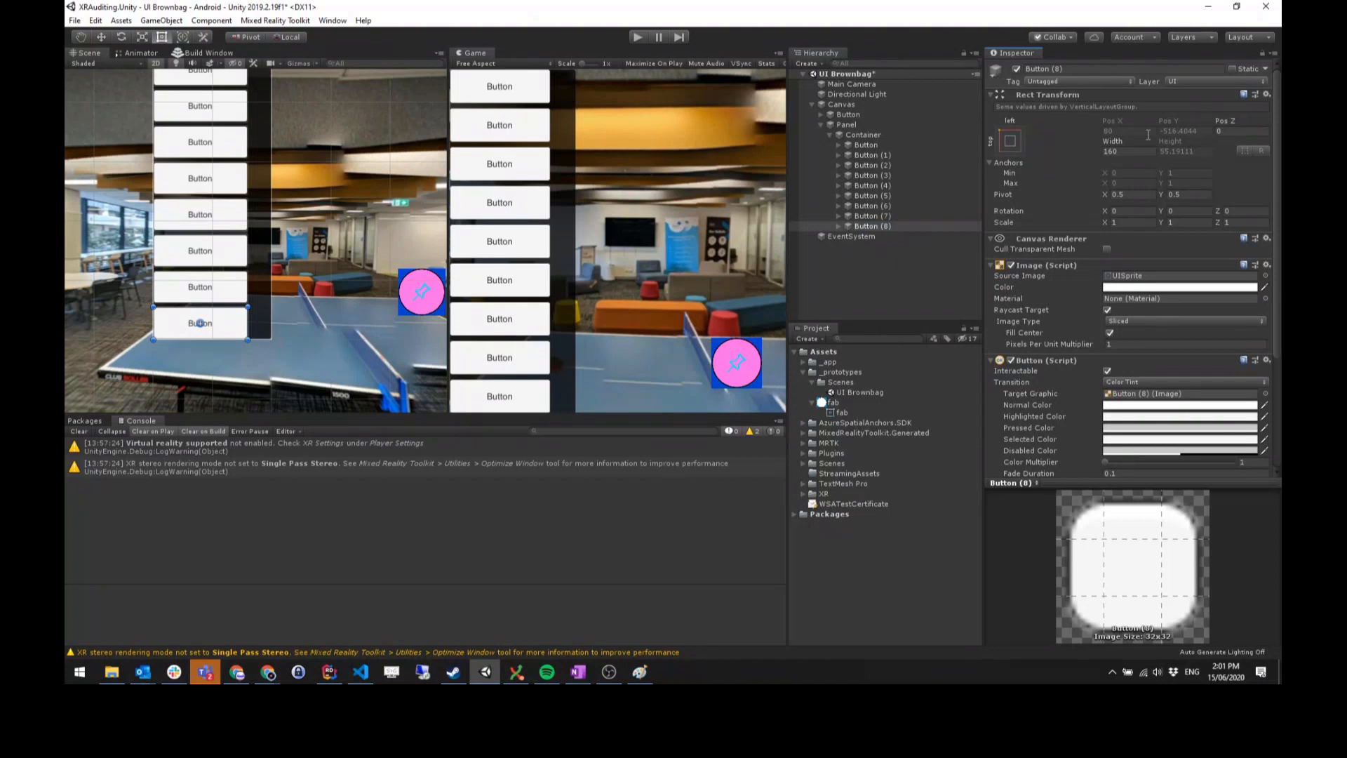
pyautogui.click(940, 226)
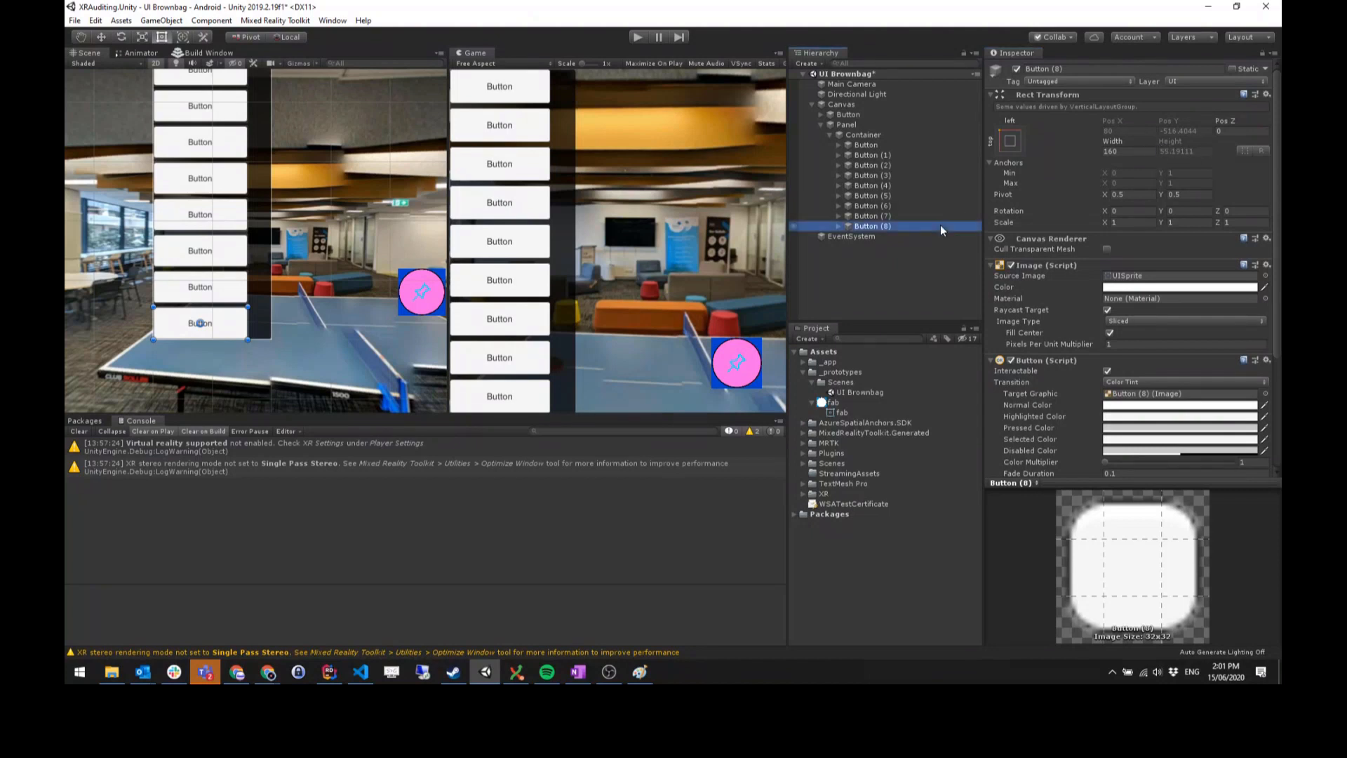
pyautogui.hotkey('ctrl', 'd')
pyautogui.hotkey('ctrl', 'd')
pyautogui.hotkey('ctrl', 'd')
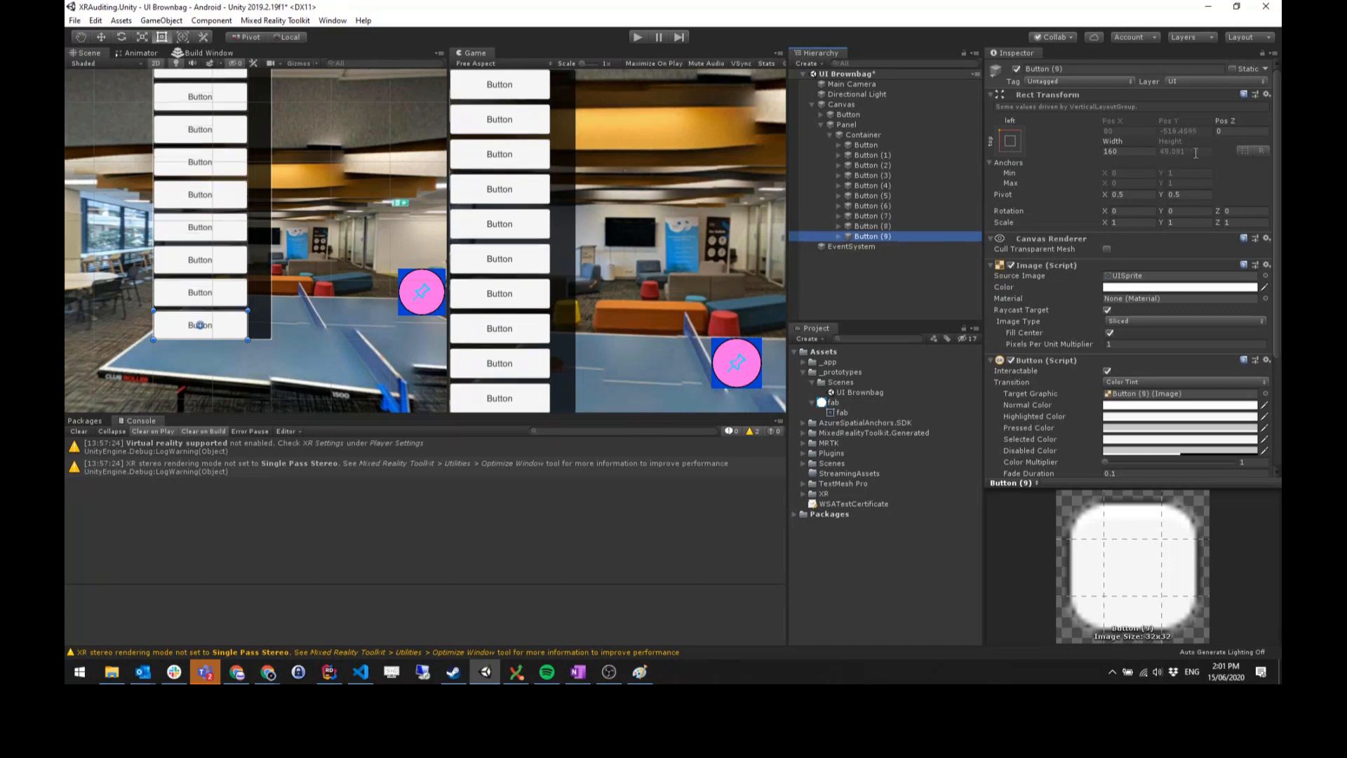
# - Disable Control Child Size Height on the Container's Vertical Layout Group and check the size fields of Button (11)
pyautogui.click(904, 135)
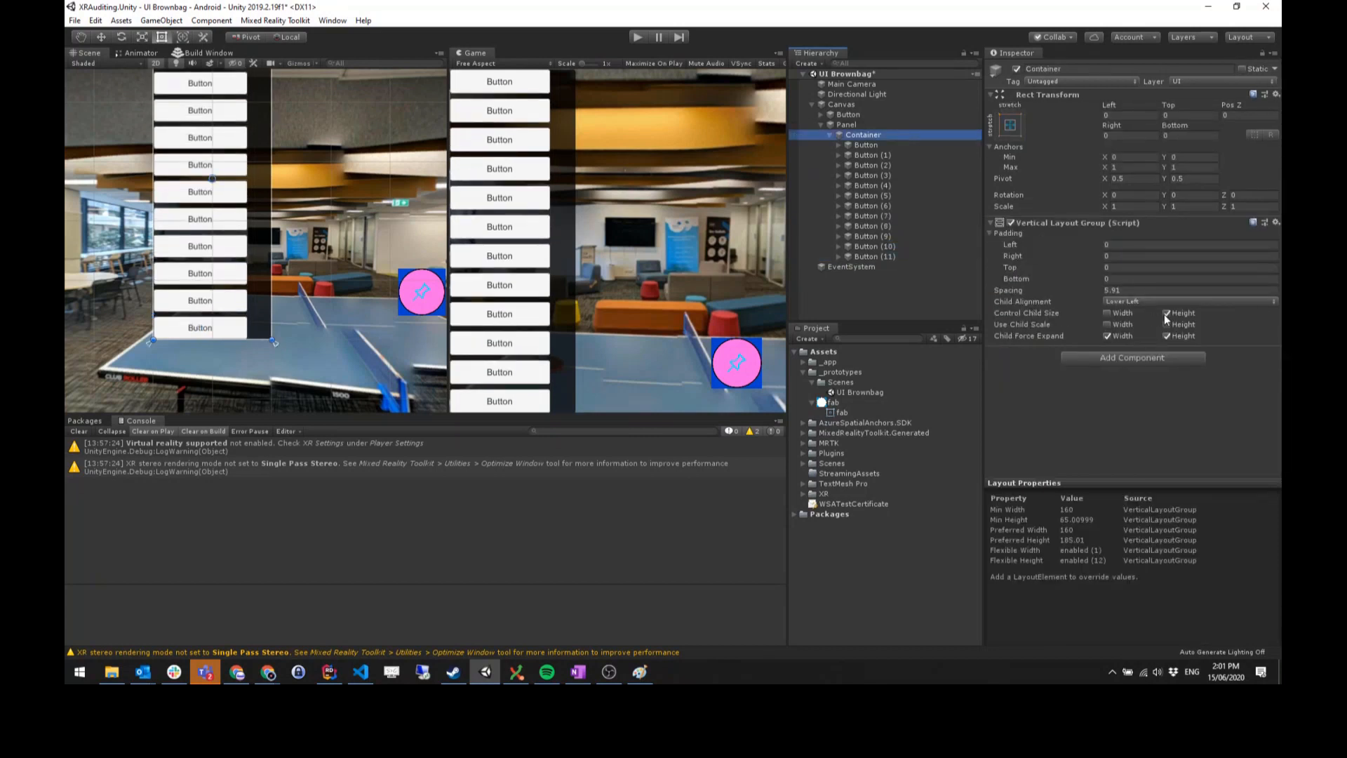
pyautogui.click(910, 257)
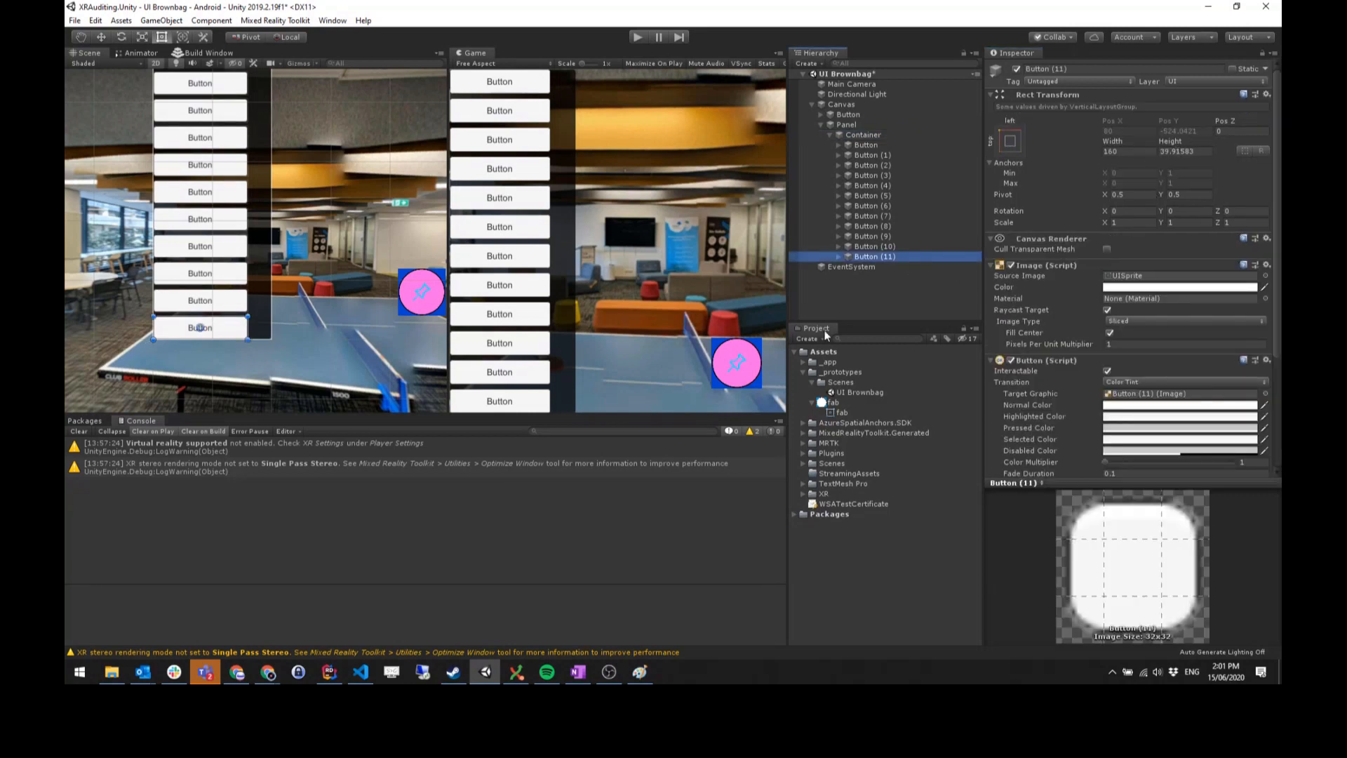
pyautogui.click(862, 137)
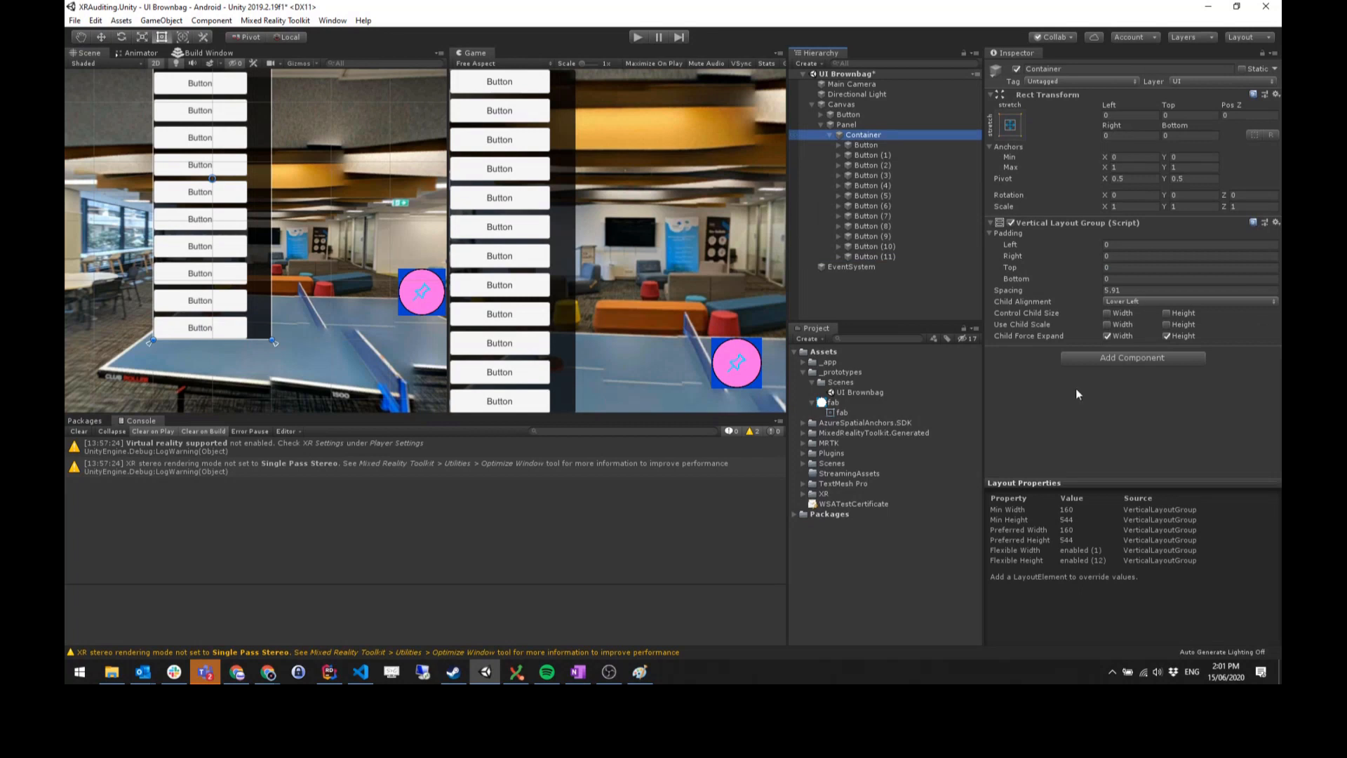
# - Delete Button (3) through Button (11) from the Container and reselect the Container
pyautogui.click(922, 257)
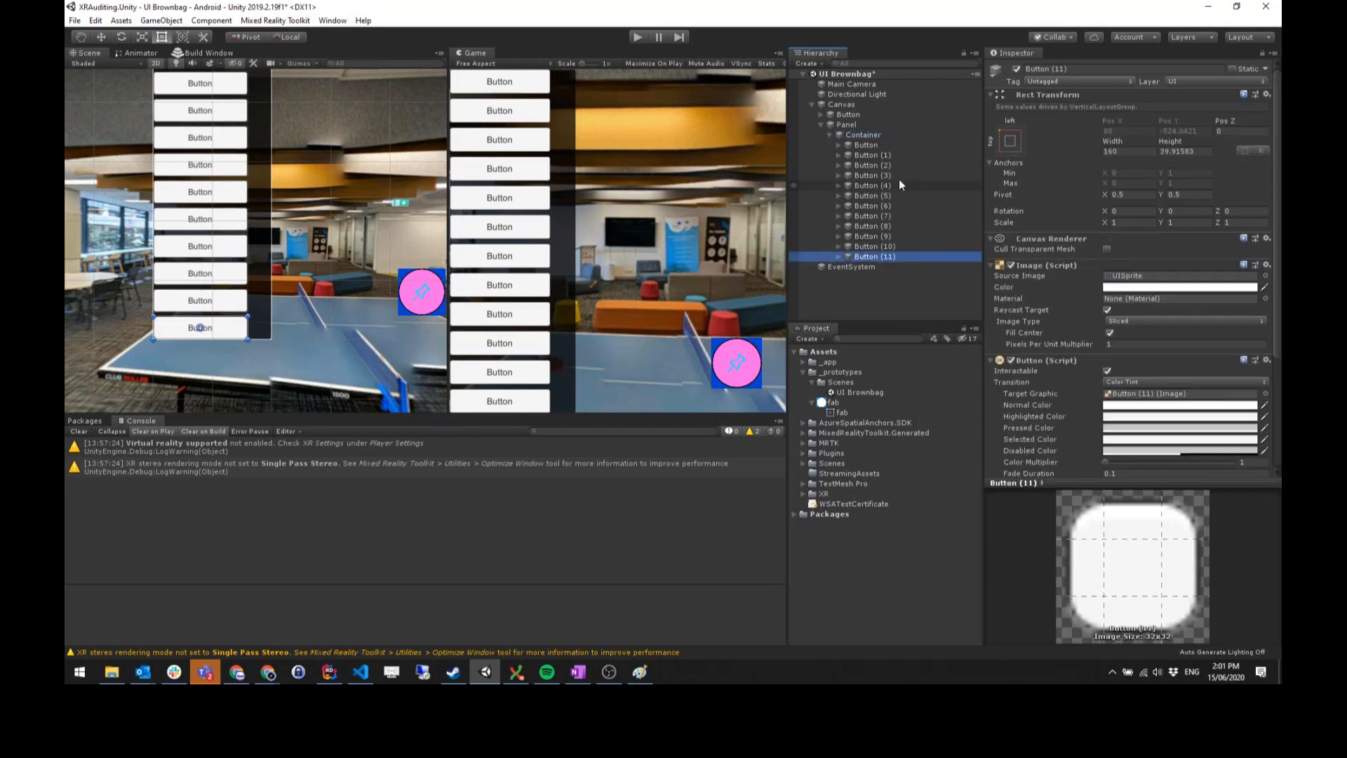
pyautogui.keyDown('shift'); pyautogui.click(898, 175); pyautogui.keyUp('shift')
pyautogui.press('Delete')
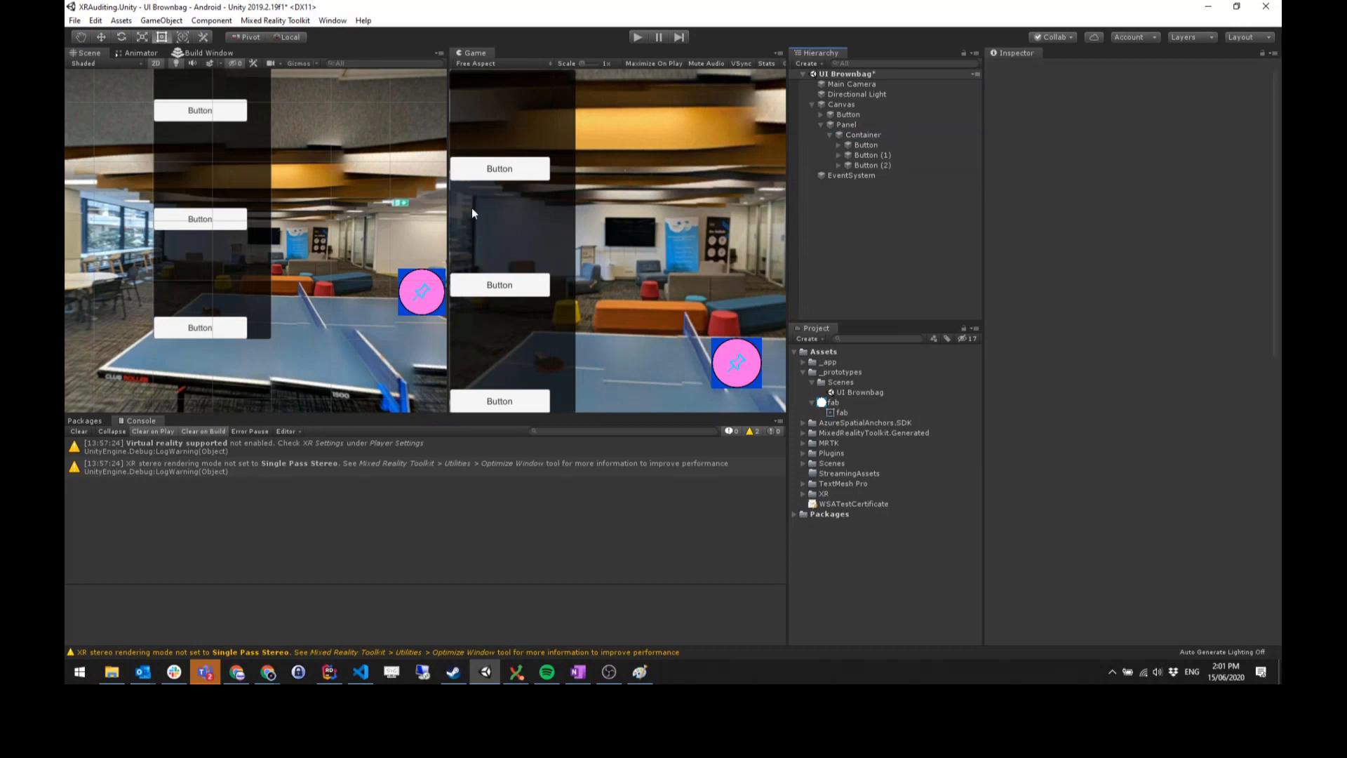
pyautogui.click(902, 134)
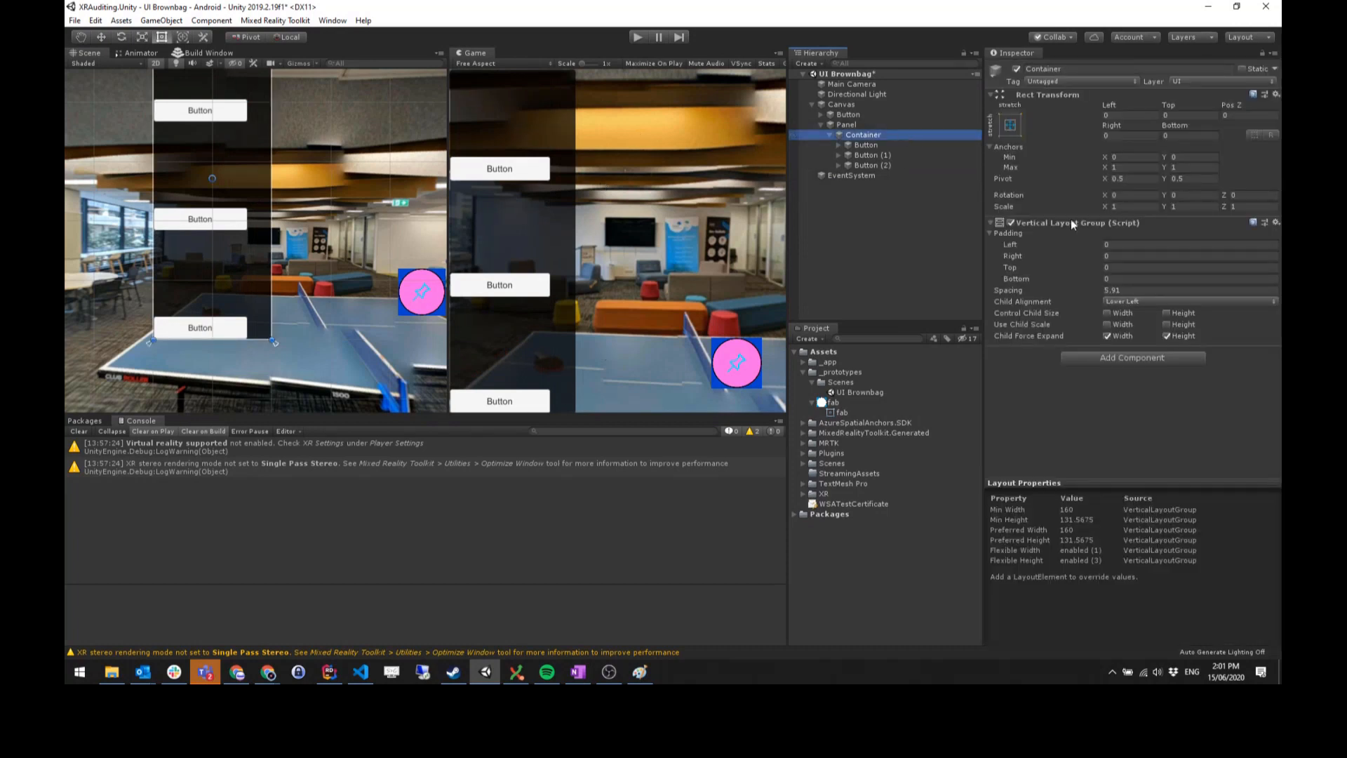
pyautogui.click(1125, 423)
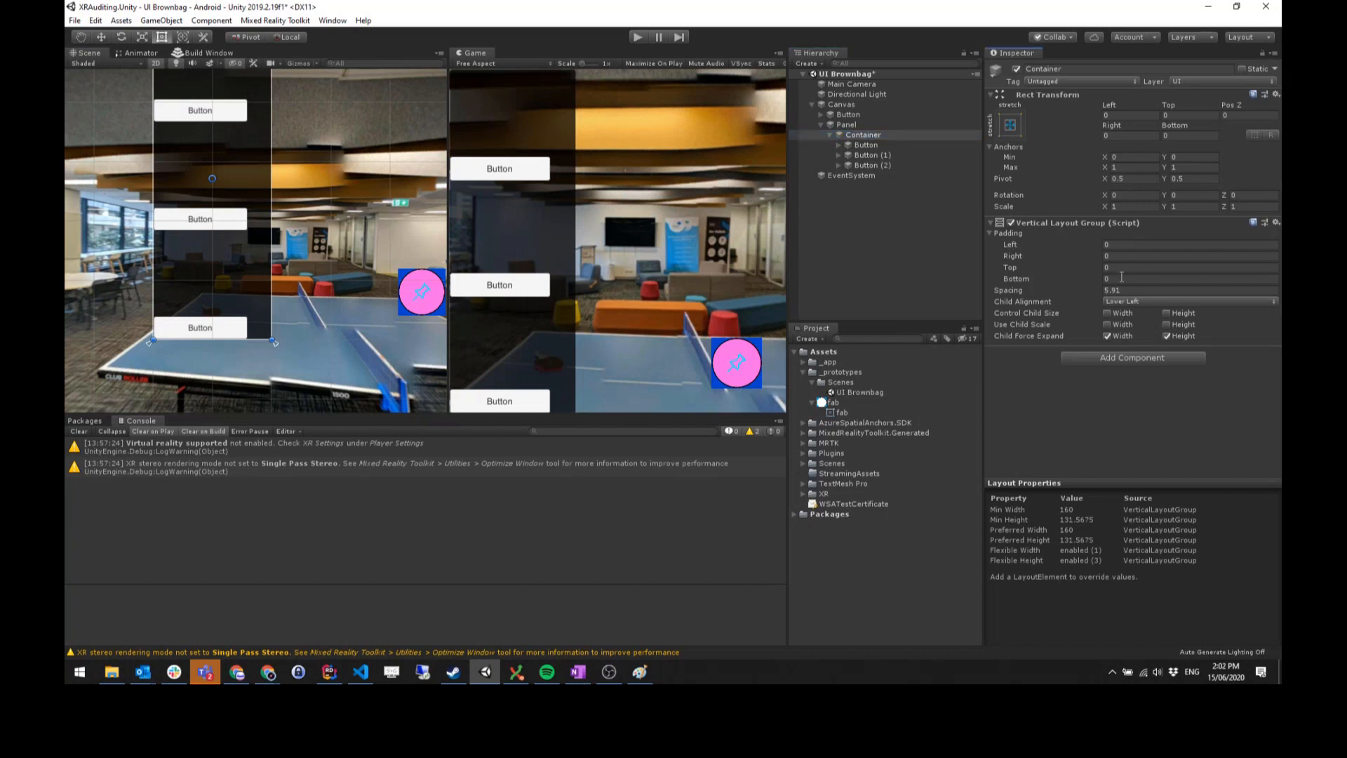
# - Add a UI Slider to the Canvas, place it beside the pink pin button at about X 42, Y -183, and review its value-change event
pyautogui.rightClick(891, 217)
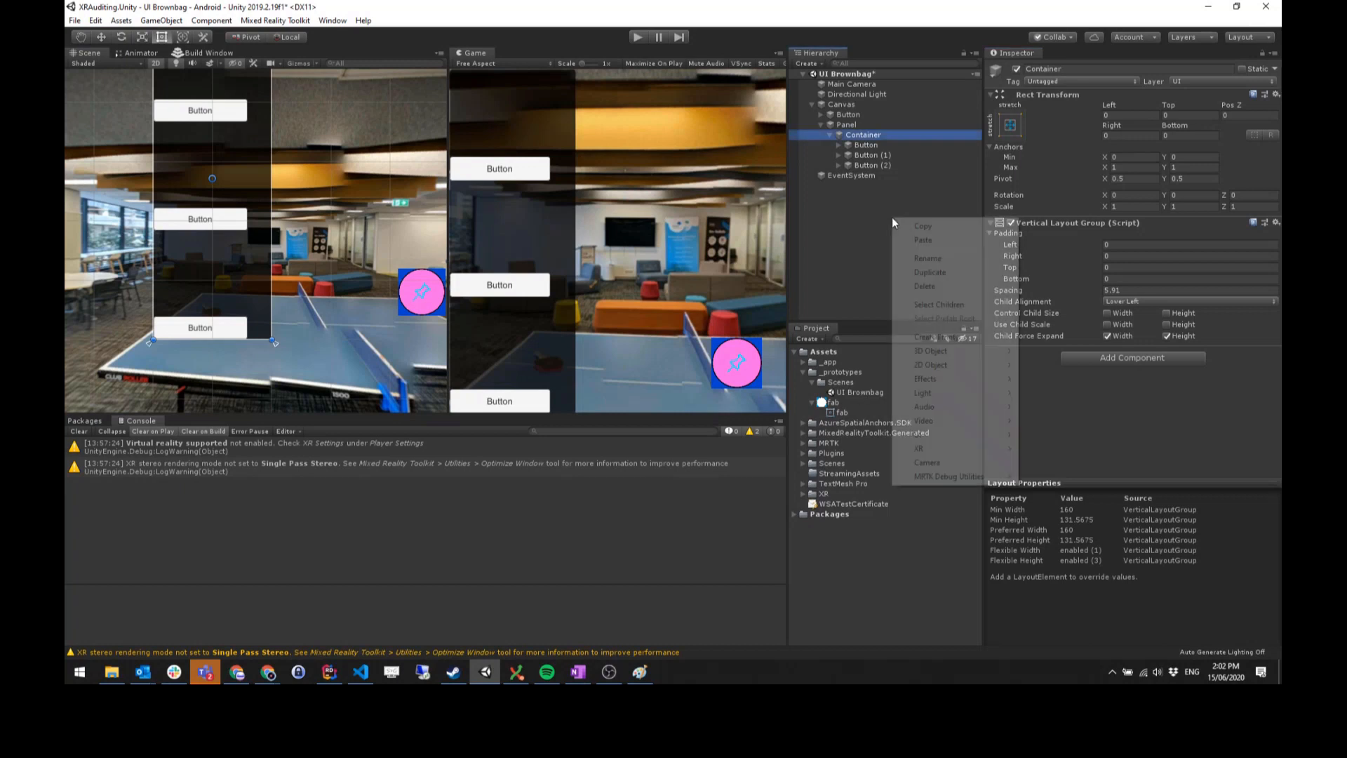
pyautogui.moveTo(952, 440)
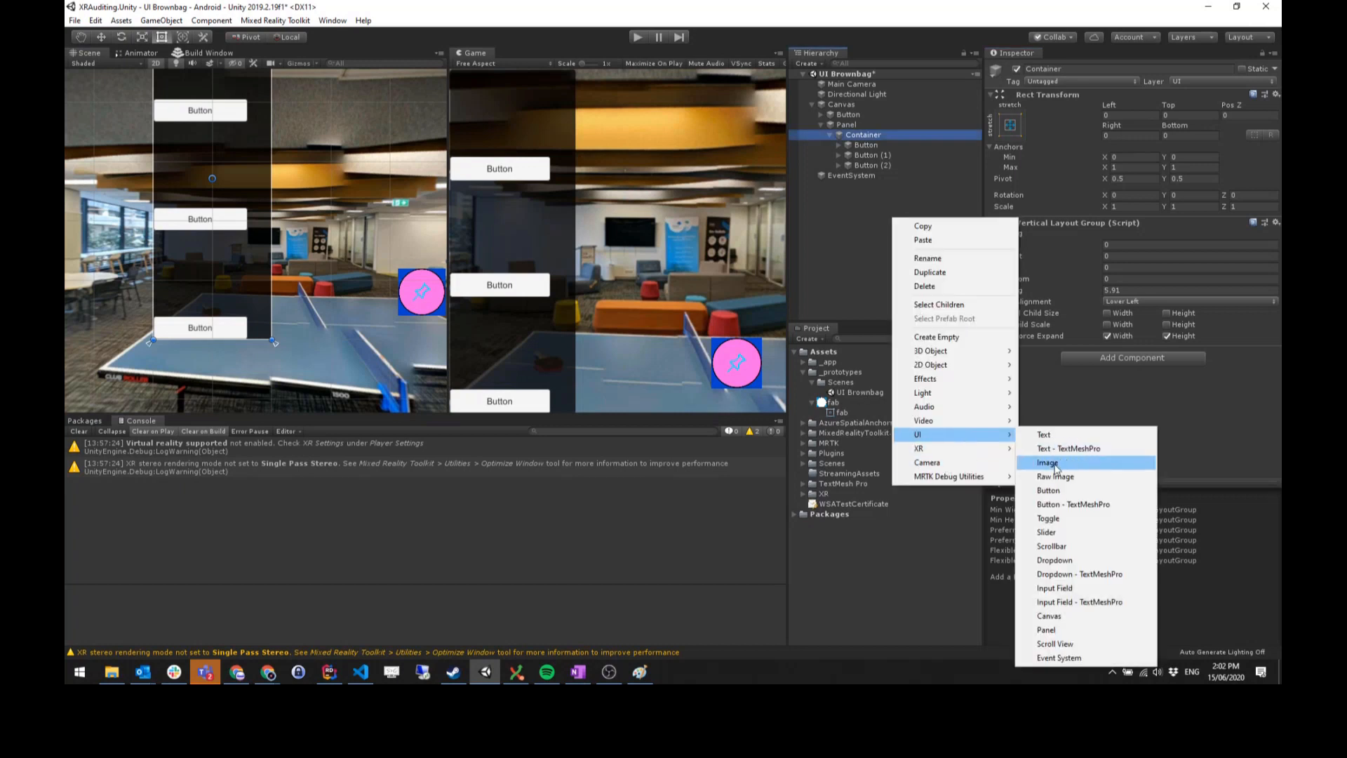
pyautogui.click(1096, 535)
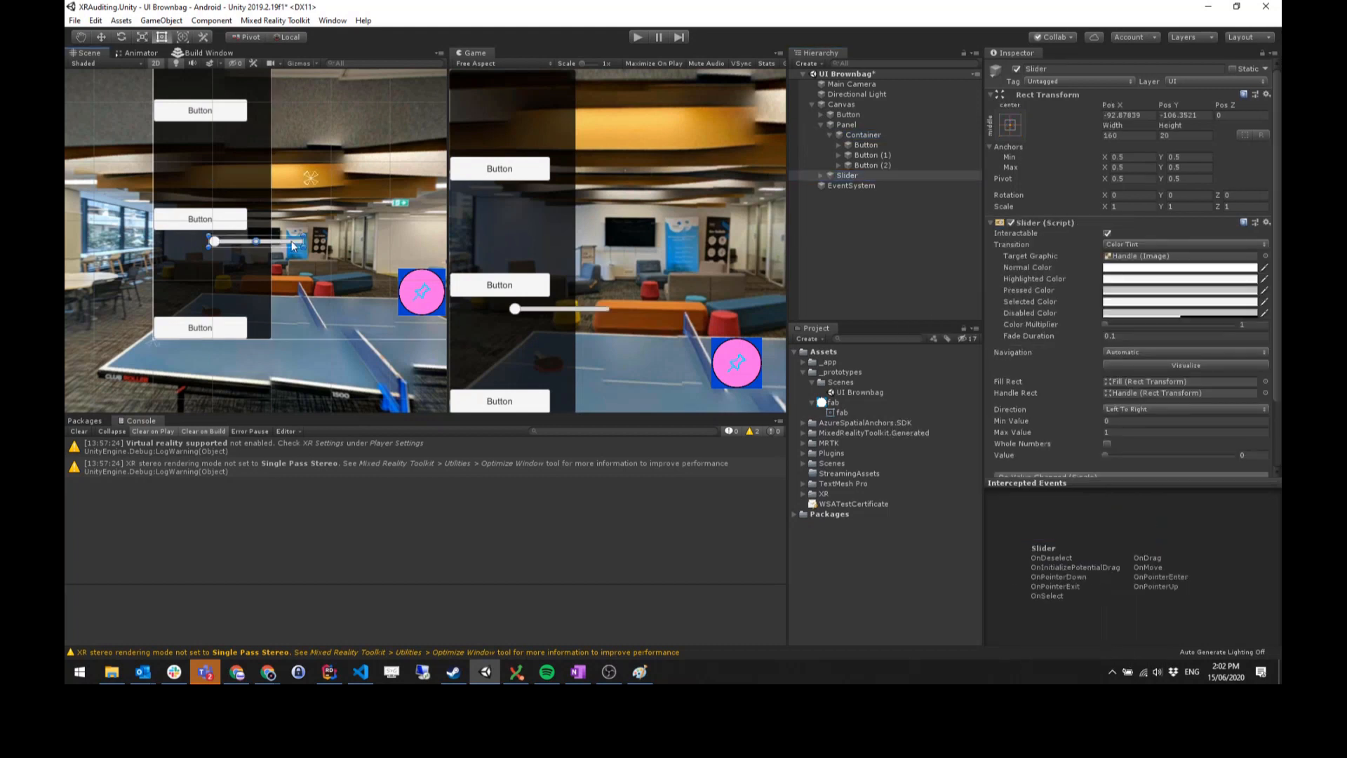
pyautogui.moveTo(292, 242); pyautogui.dragTo(374, 288)
pyautogui.click(866, 174)
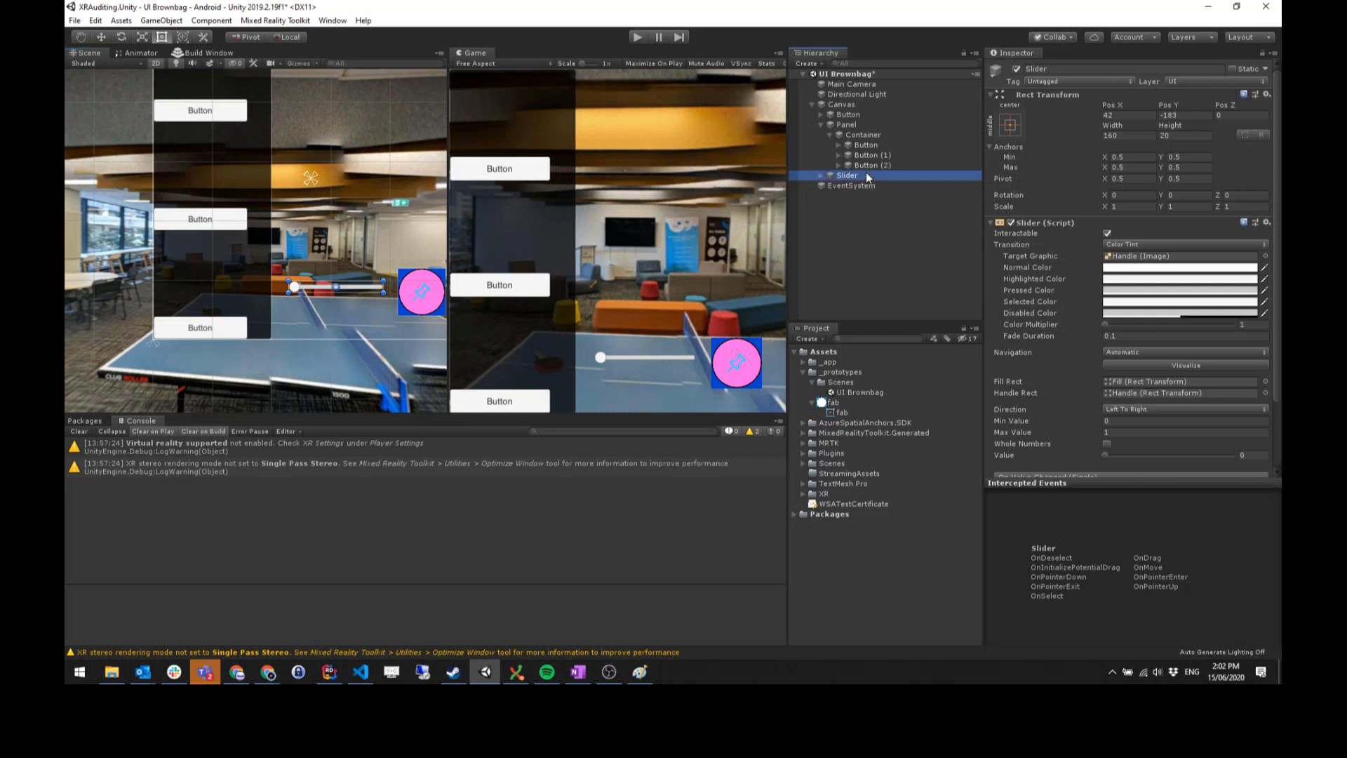
pyautogui.scroll(-3, 1075, 221)
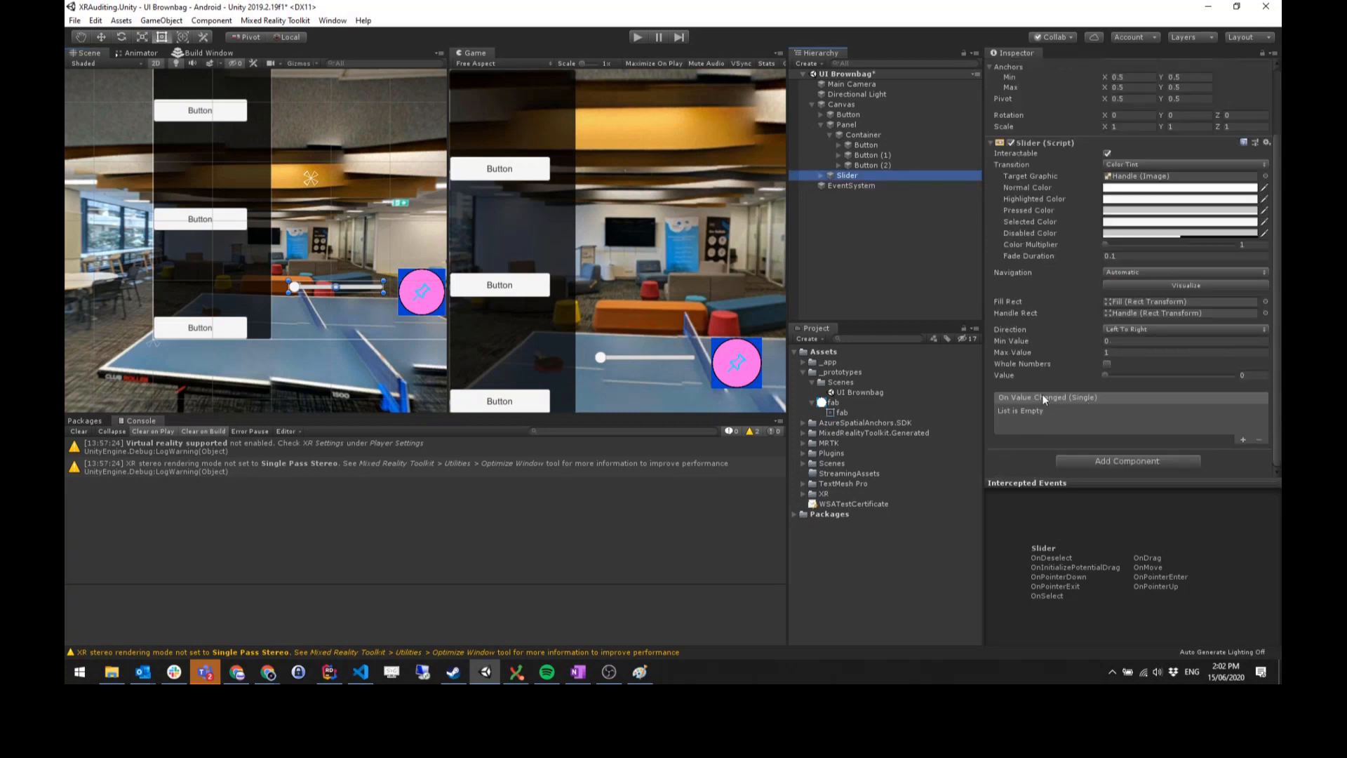
# - Add a UI Dropdown to the Canvas, expand its child objects and review its options list
pyautogui.rightClick(846, 212)
pyautogui.moveTo(917, 430)
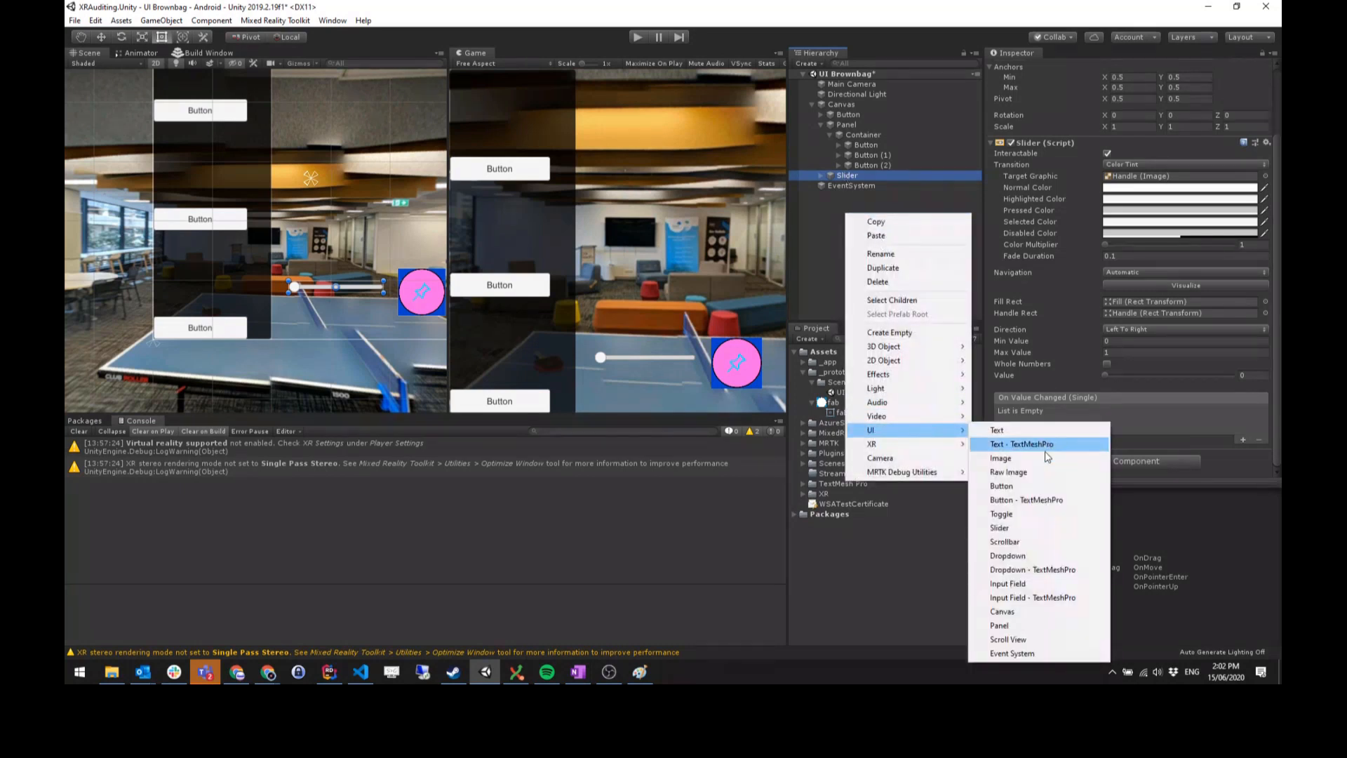
pyautogui.click(1056, 555)
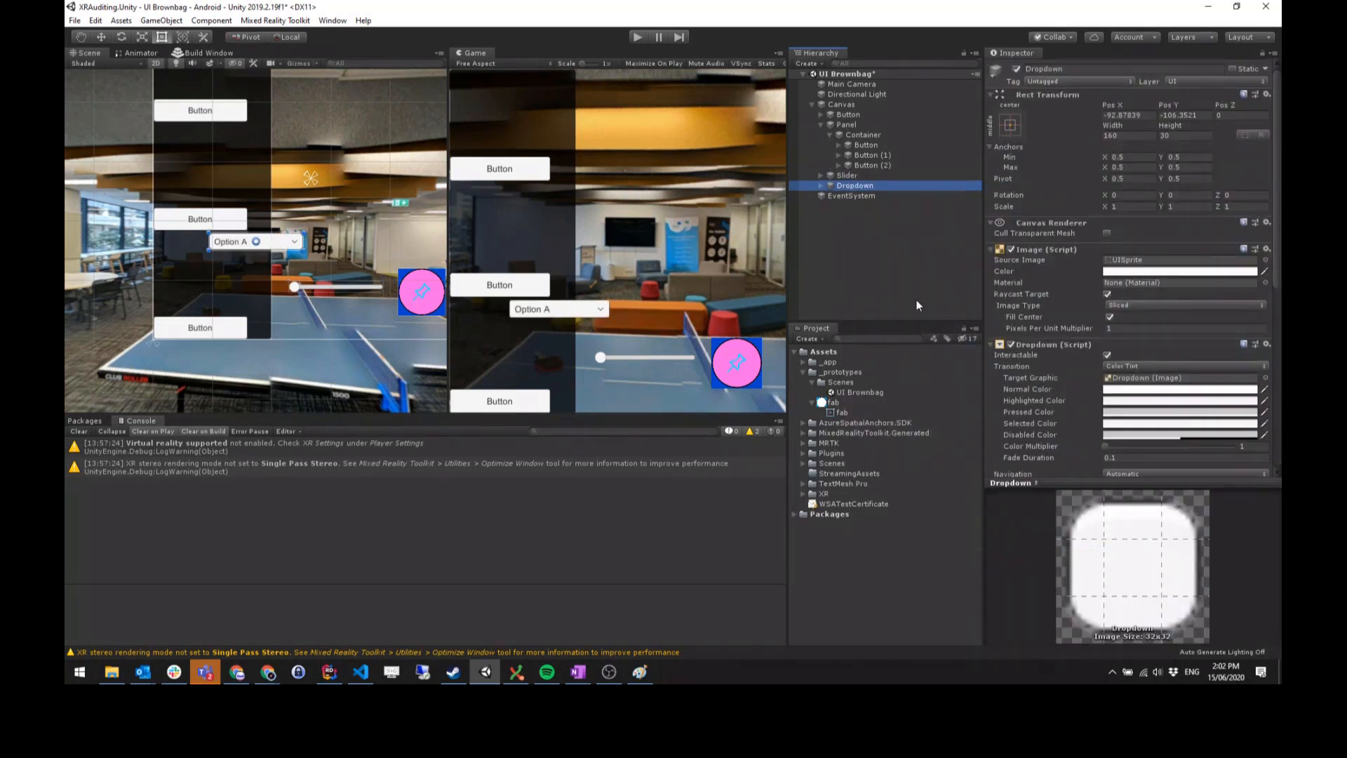
pyautogui.click(821, 185)
pyautogui.scroll(-8, 1068, 289)
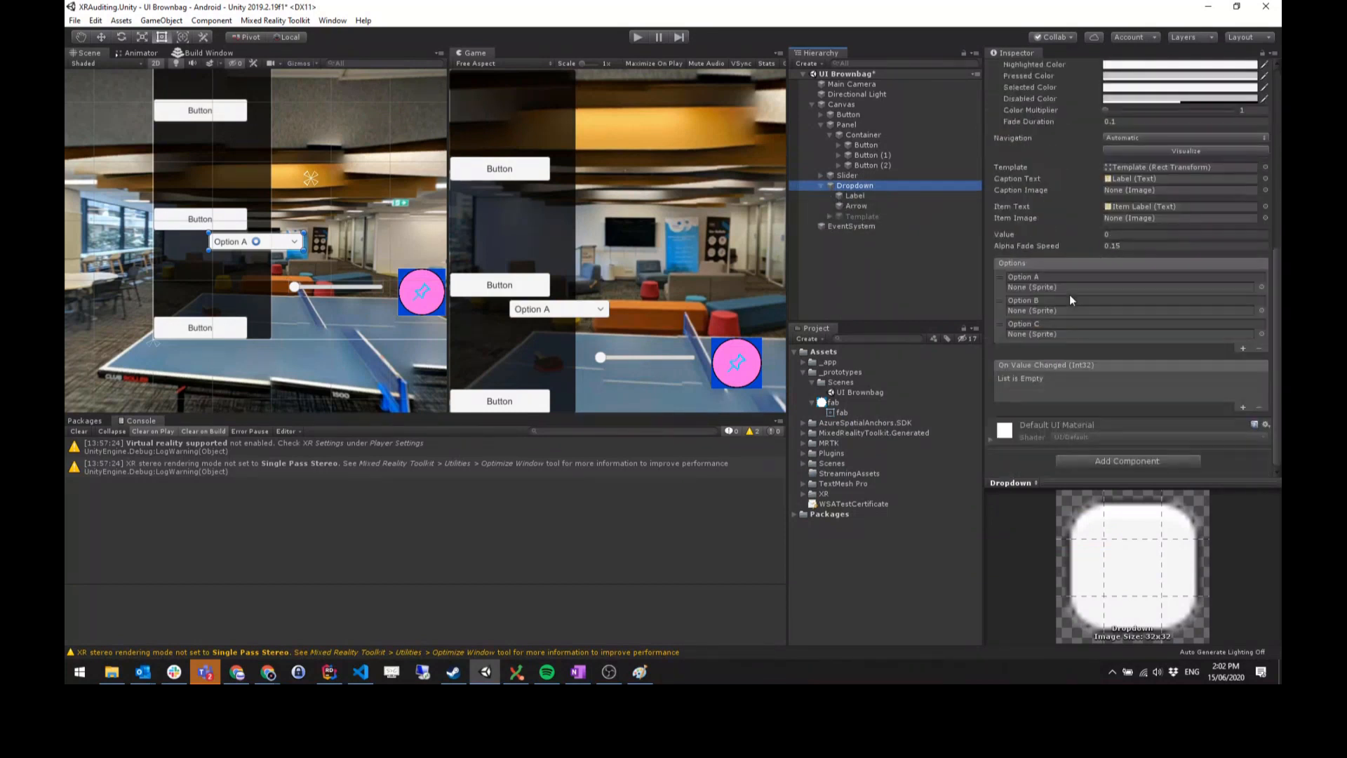
pyautogui.click(1040, 271)
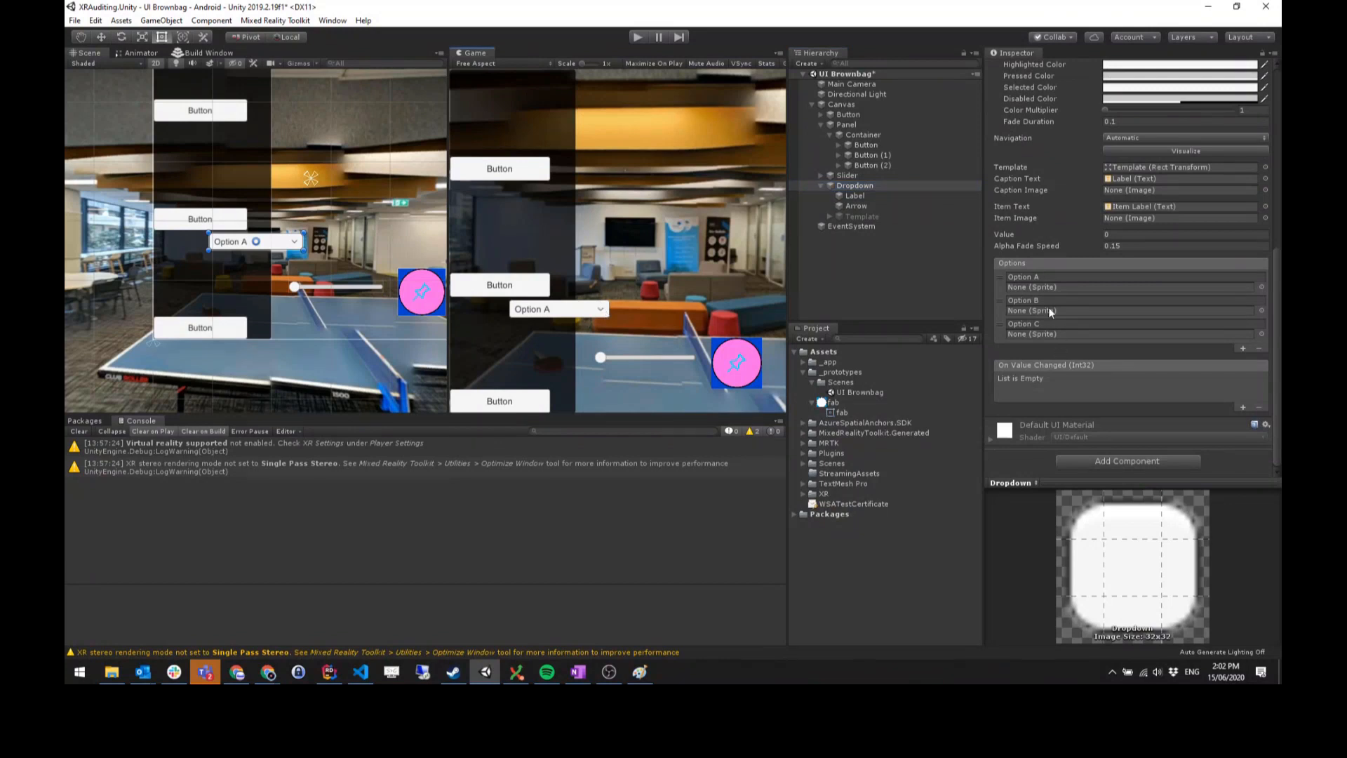
pyautogui.click(874, 185)
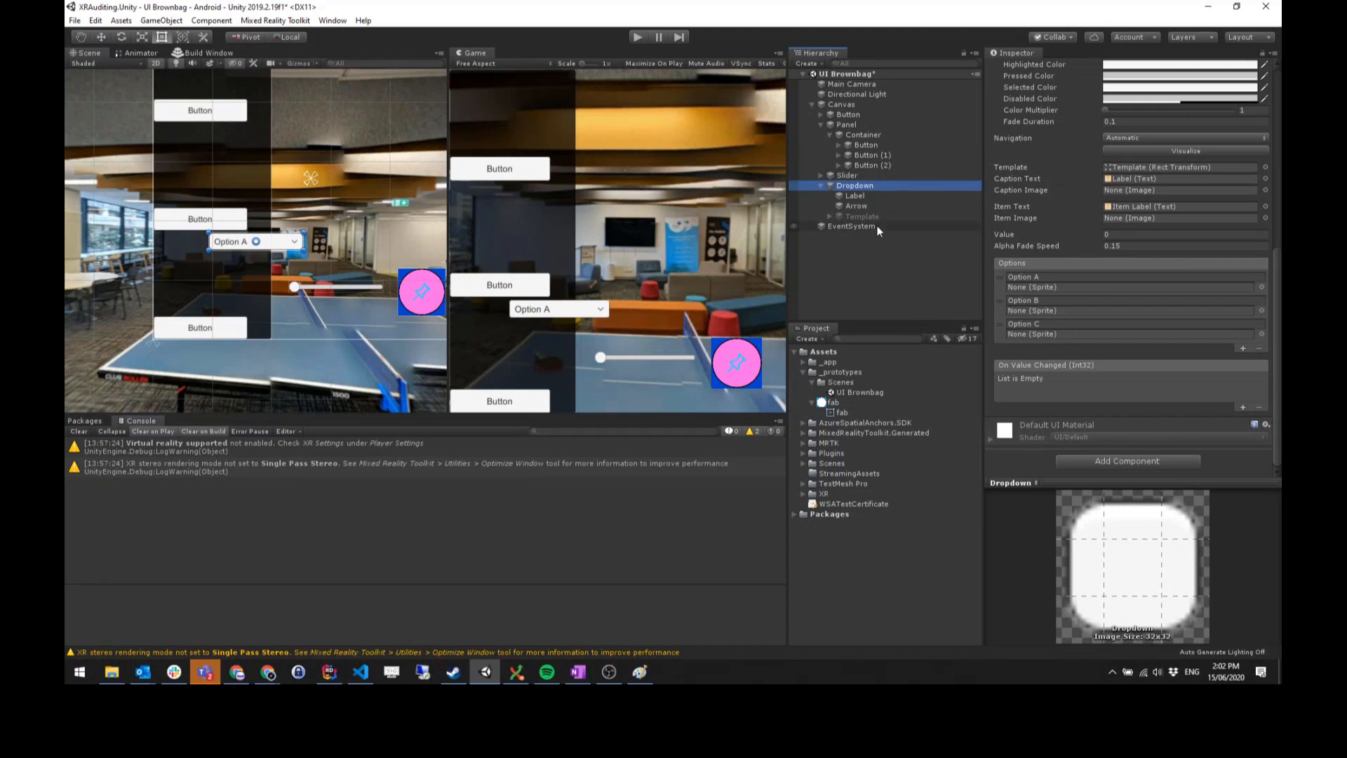
# - Assign the fab sprite as the Source Image of the Dropdown's Image component and deselect the Dropdown
pyautogui.scroll(10, 1083, 254)
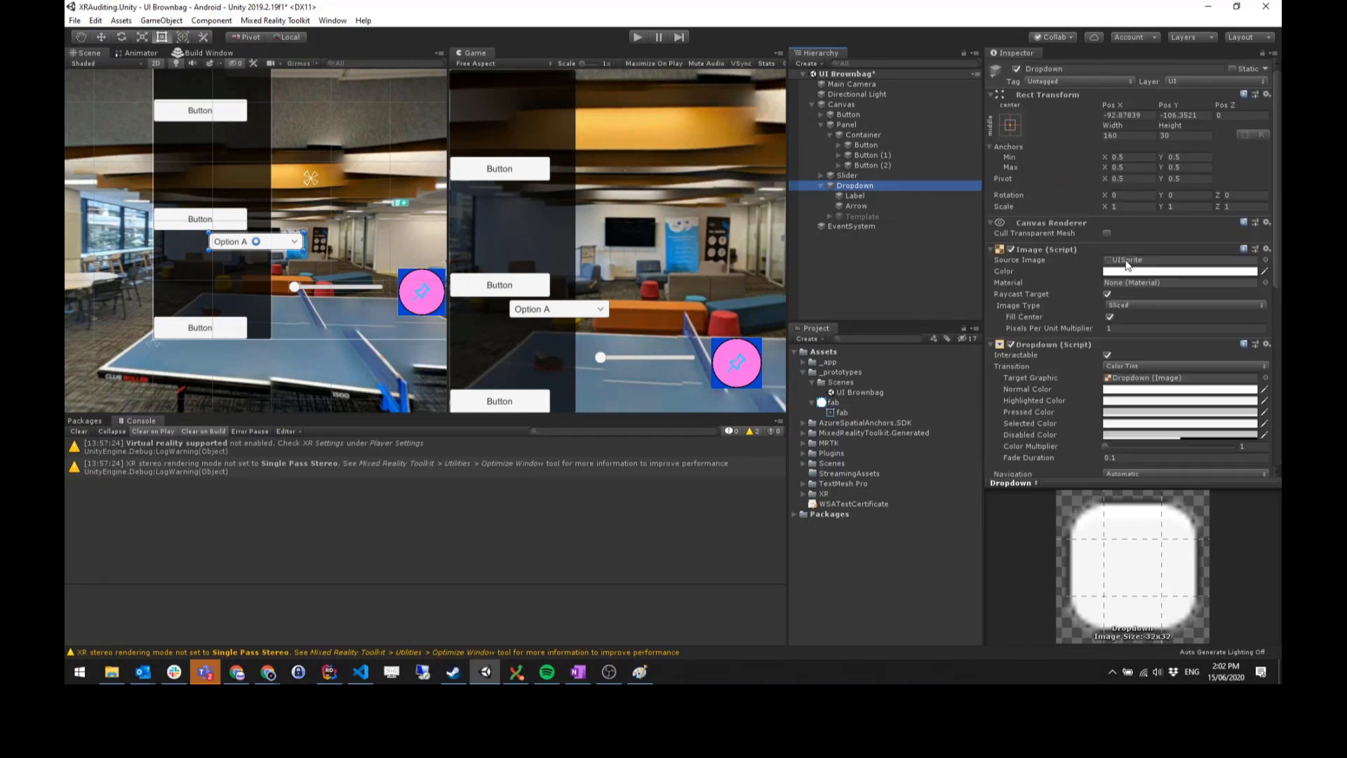
pyautogui.click(1126, 261)
pyautogui.moveTo(843, 413); pyautogui.dragTo(1132, 262)
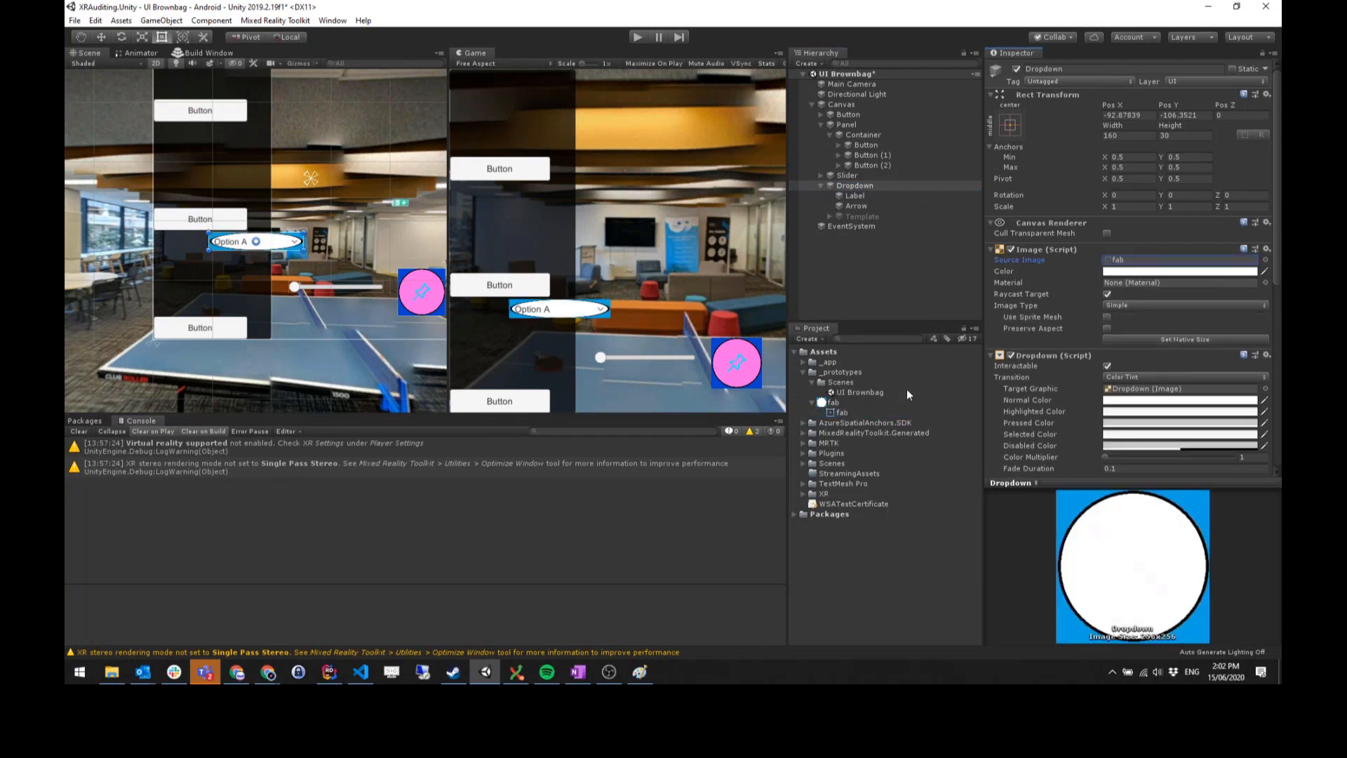
pyautogui.click(898, 265)
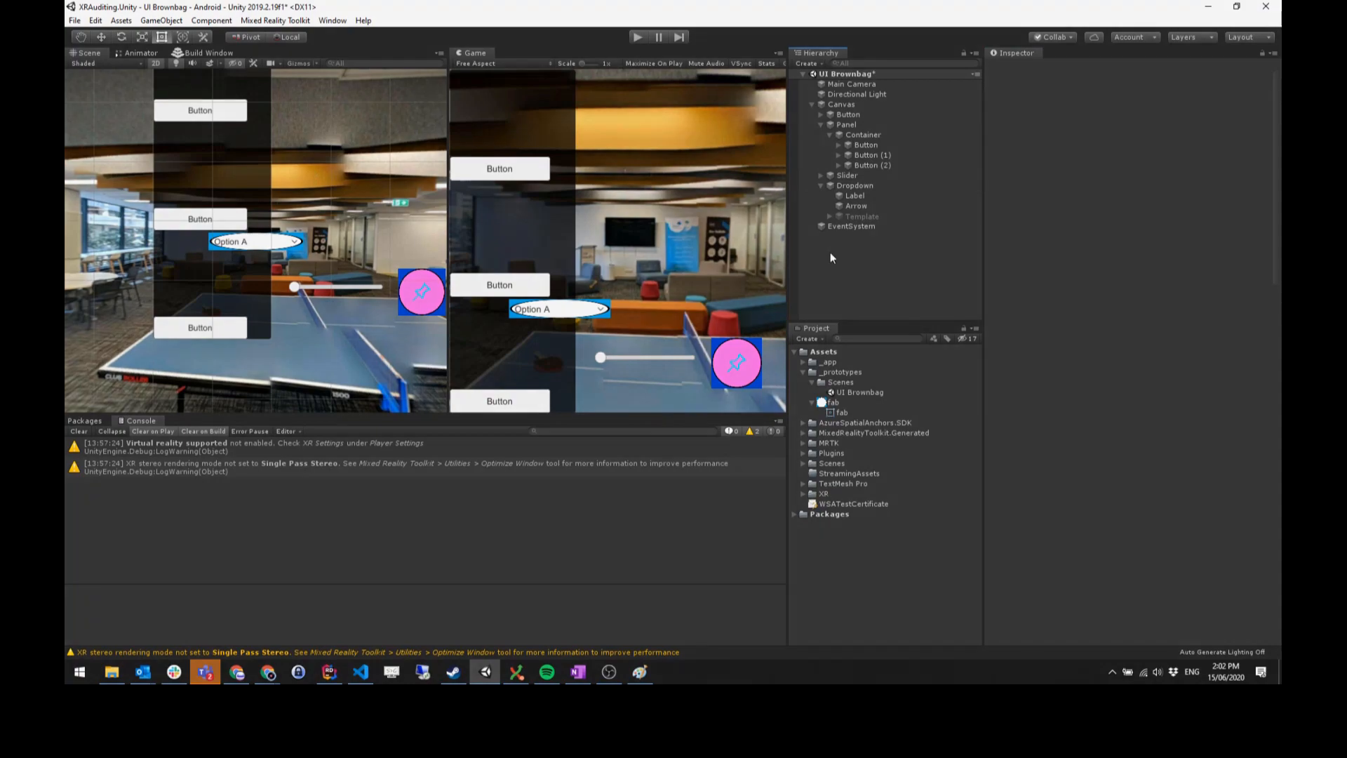